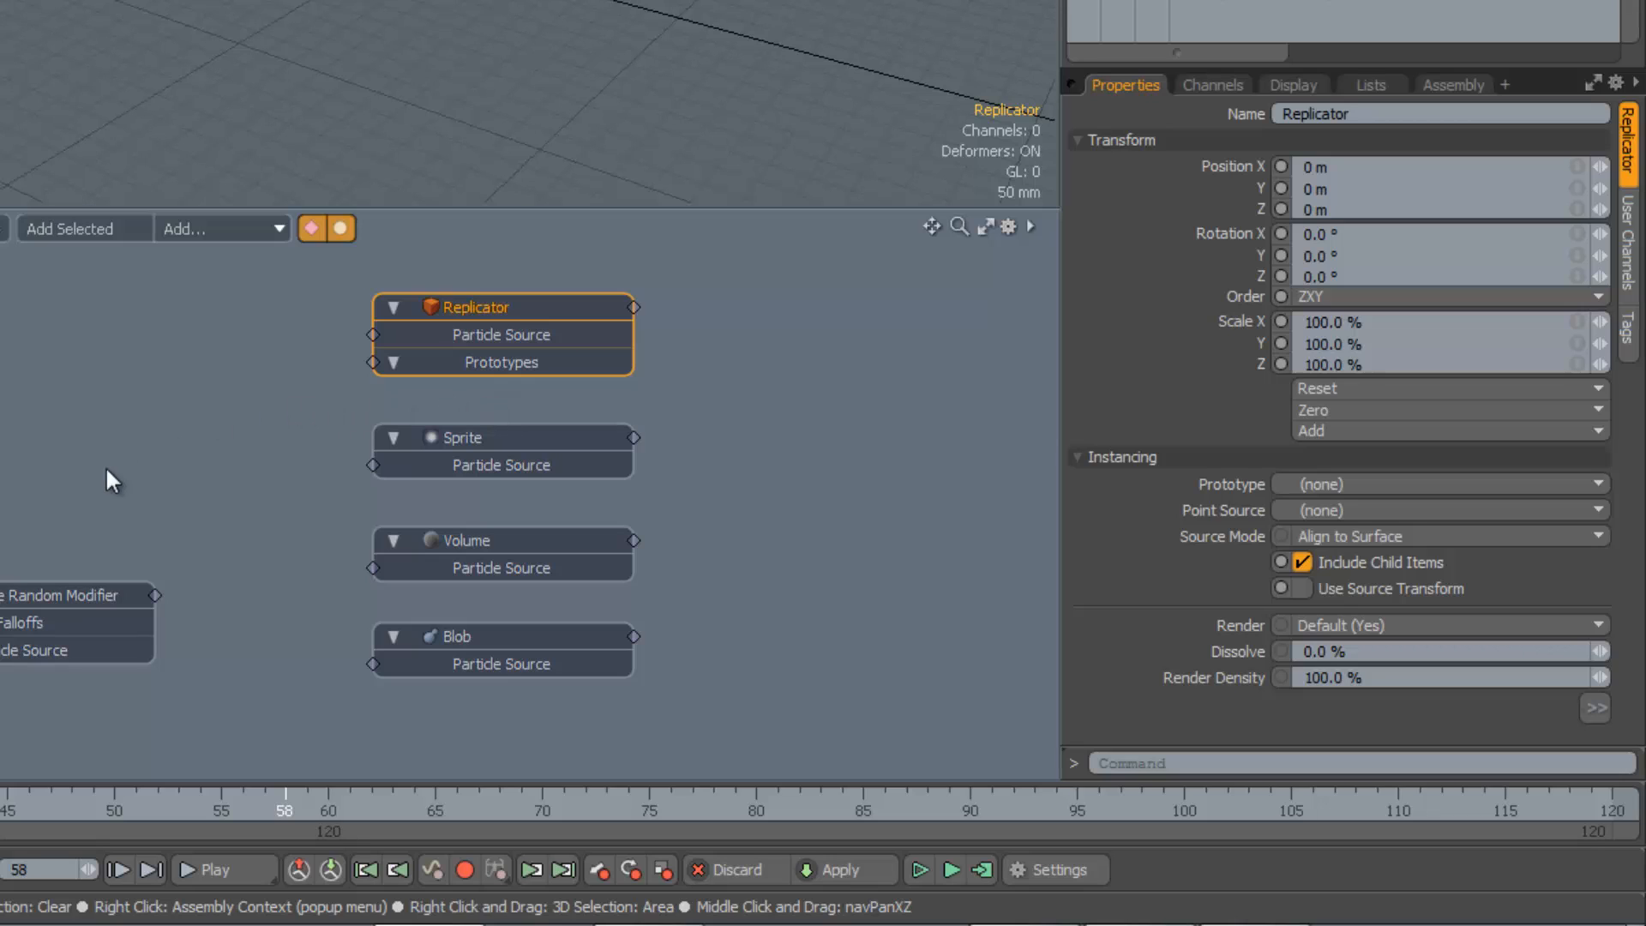
click(1375, 485)
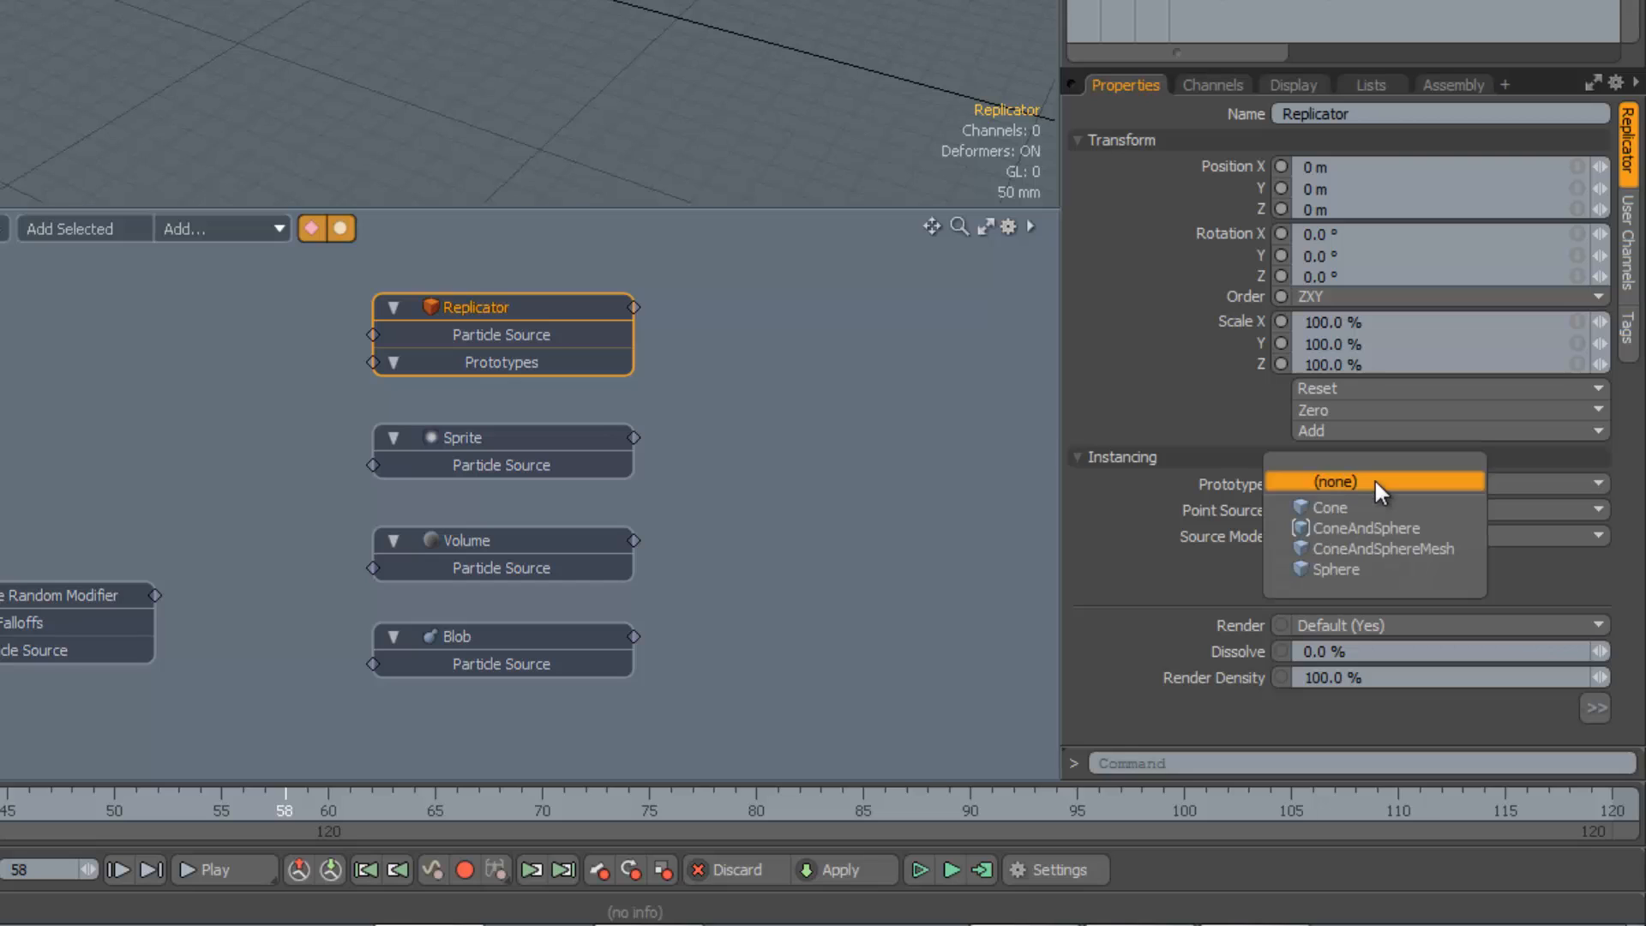
click(1581, 510)
click(1576, 507)
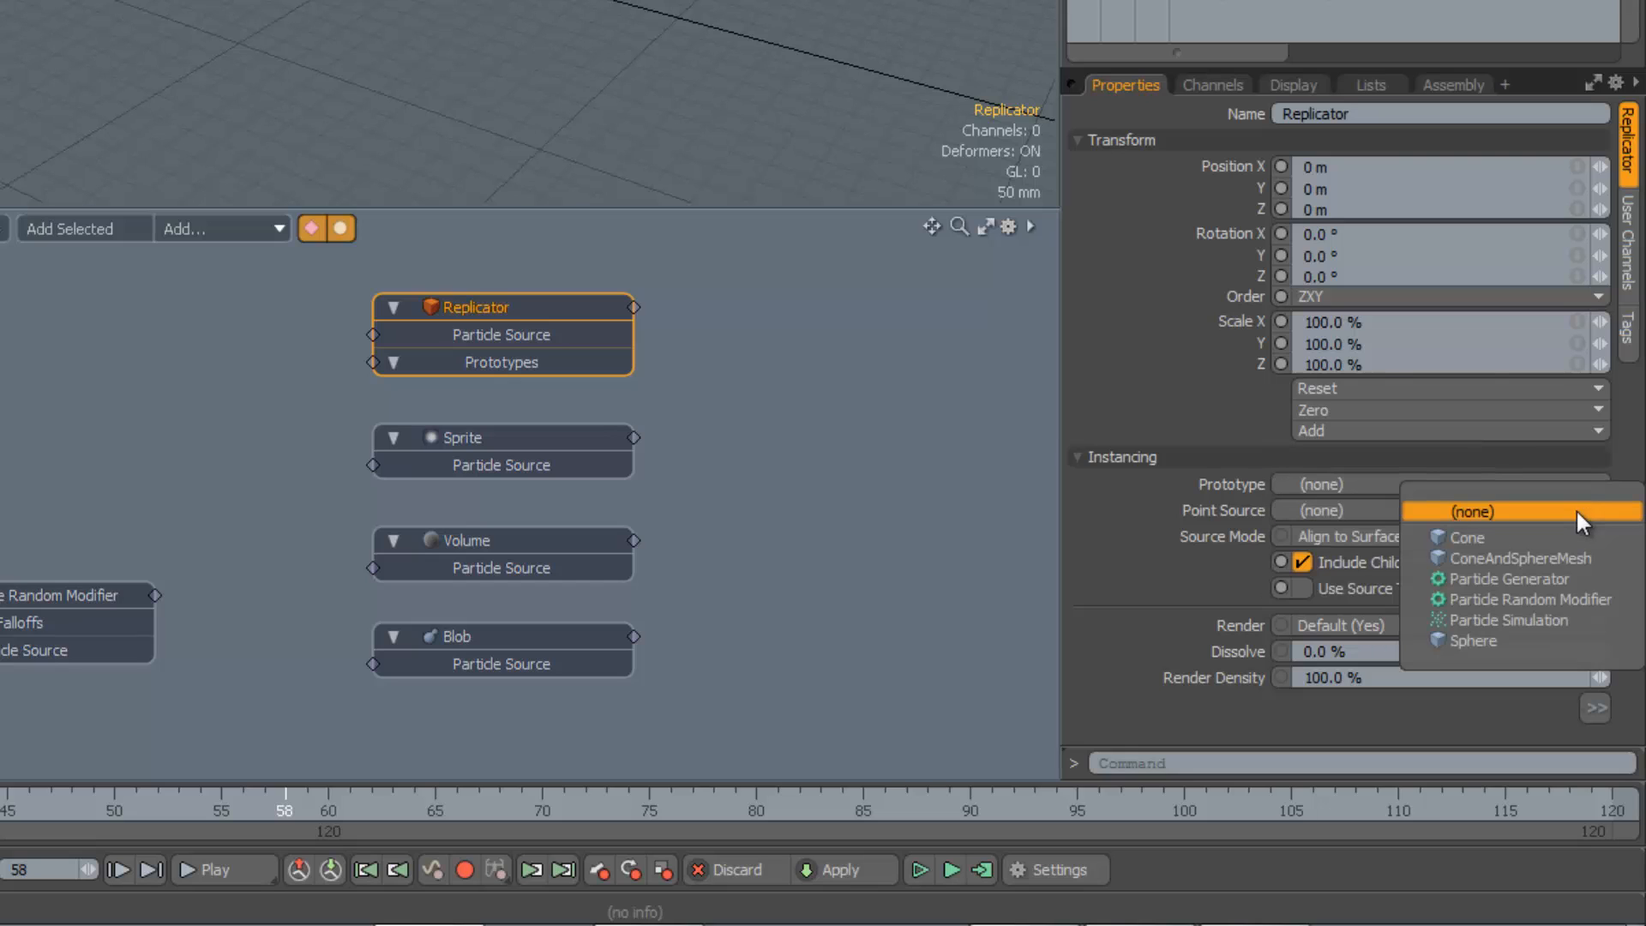
click(1018, 492)
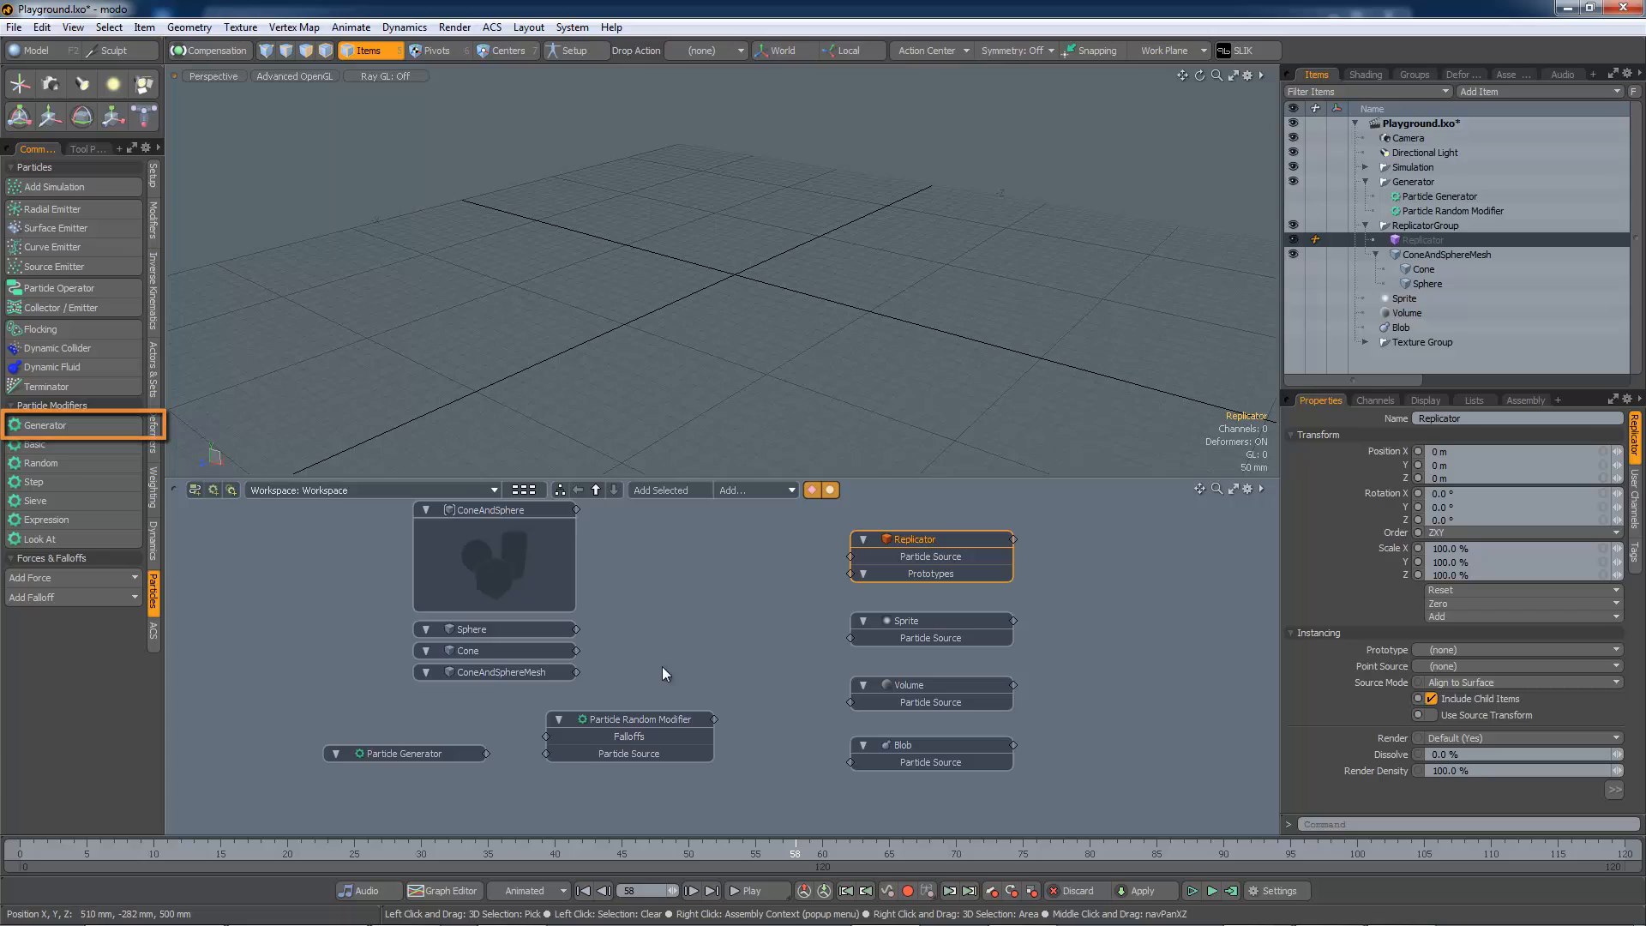
- Link the Particle Generator to the Replicator's Particle Source and the Cone to its Prototypes, and preview the render from another angle
click(436, 756)
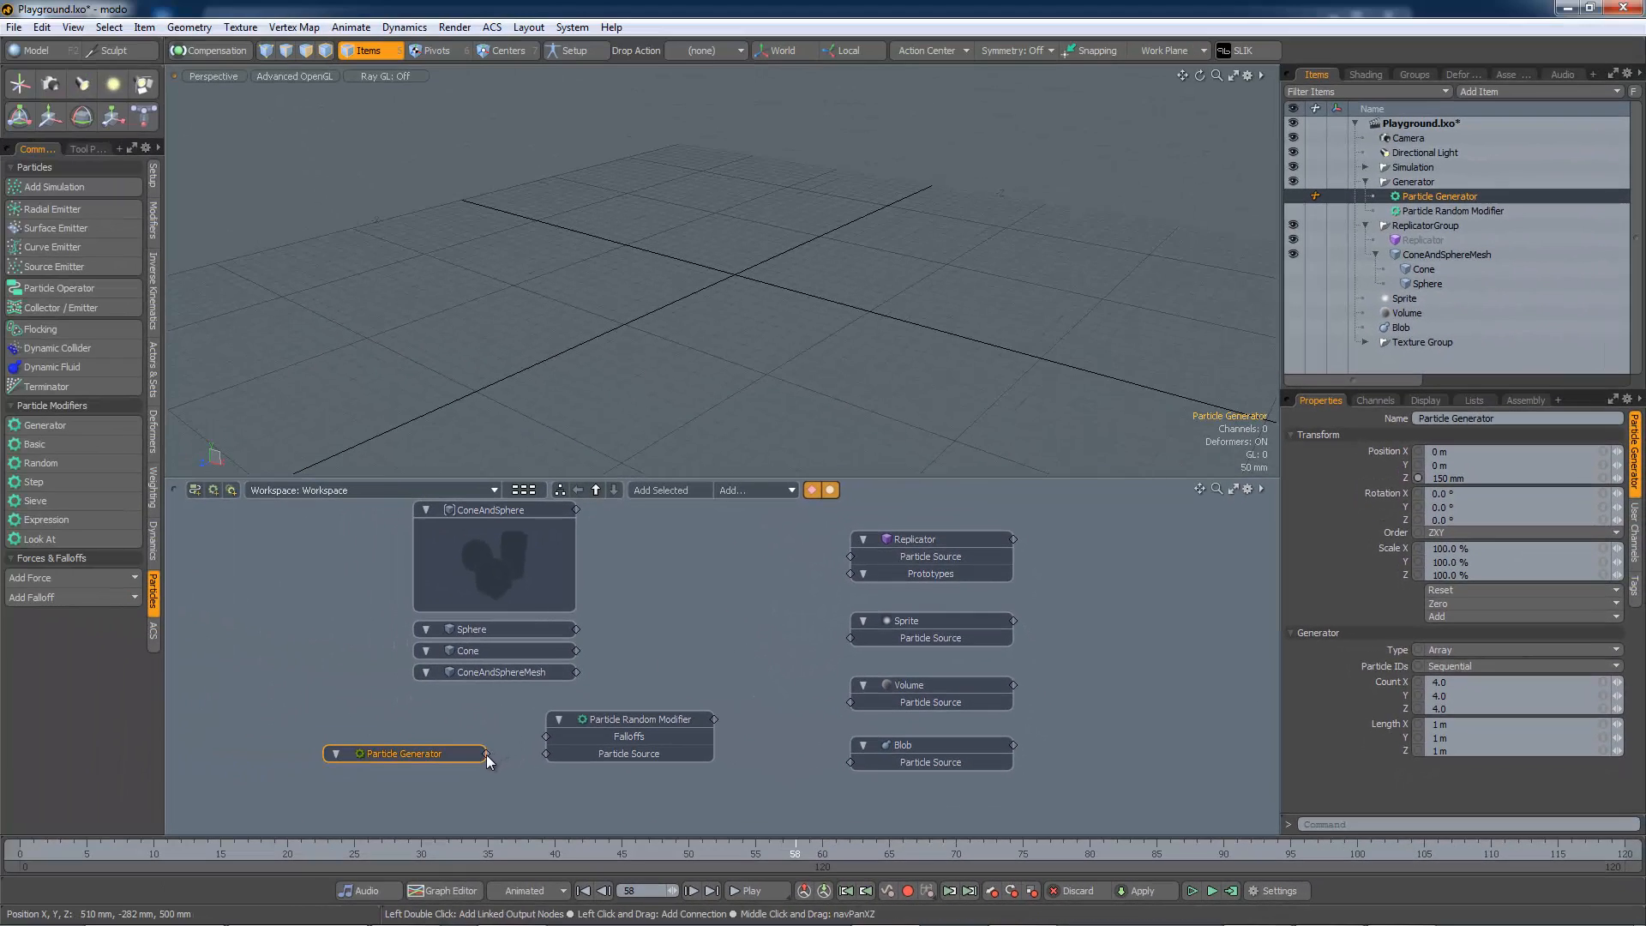
drag(492, 754, 866, 557)
drag(737, 655, 853, 574)
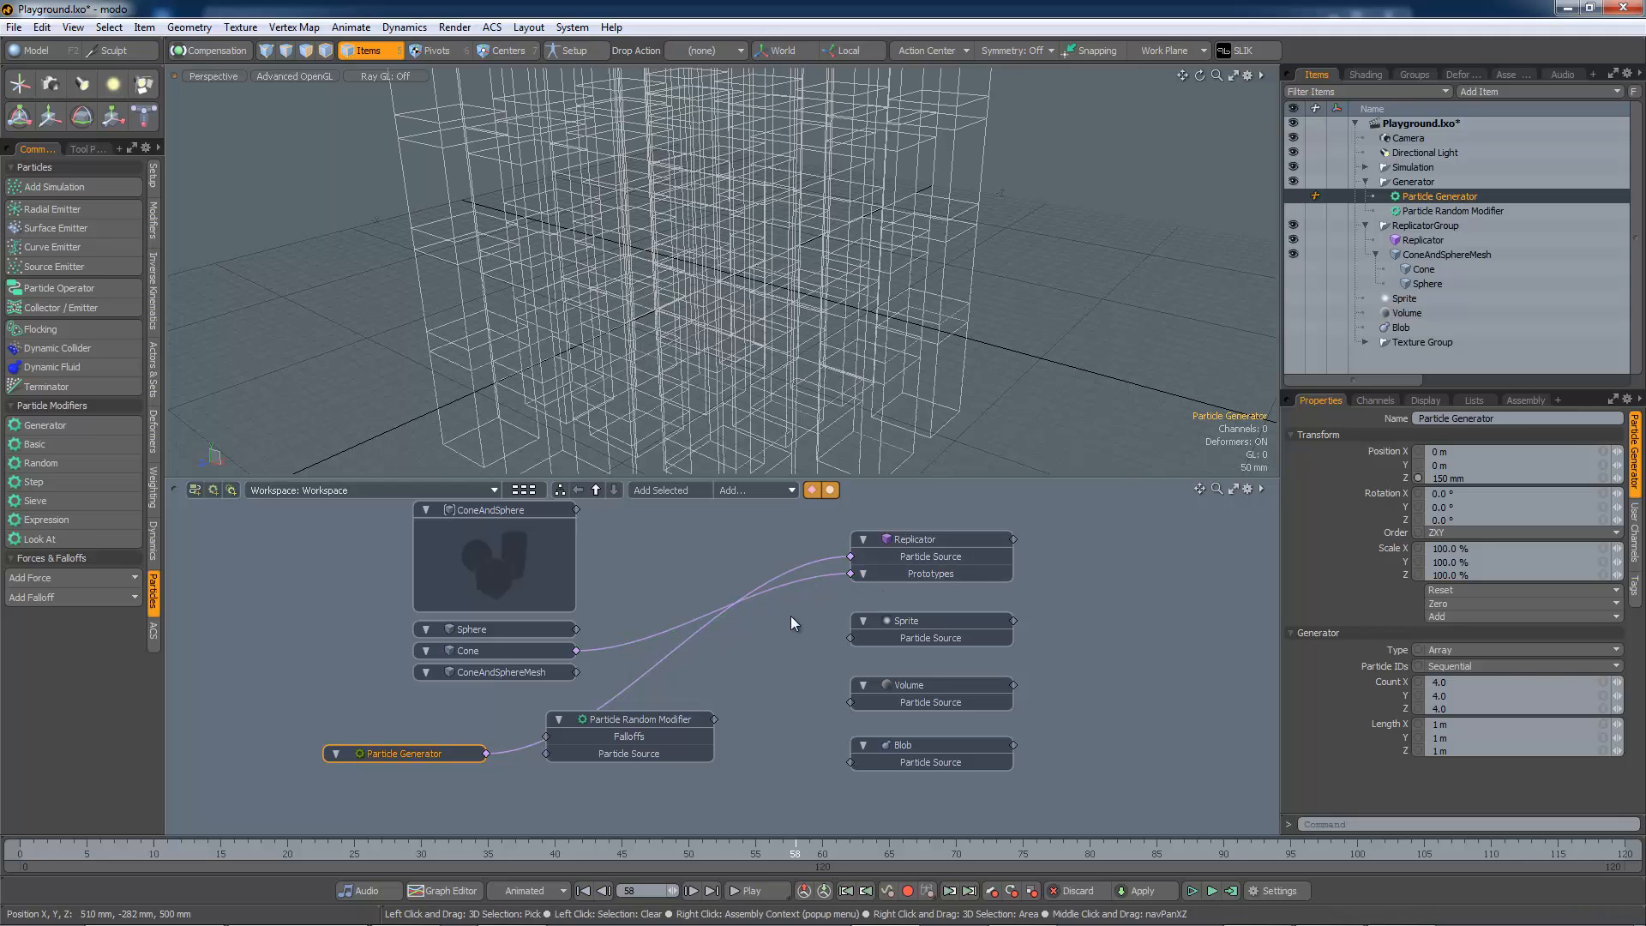
key(F8)
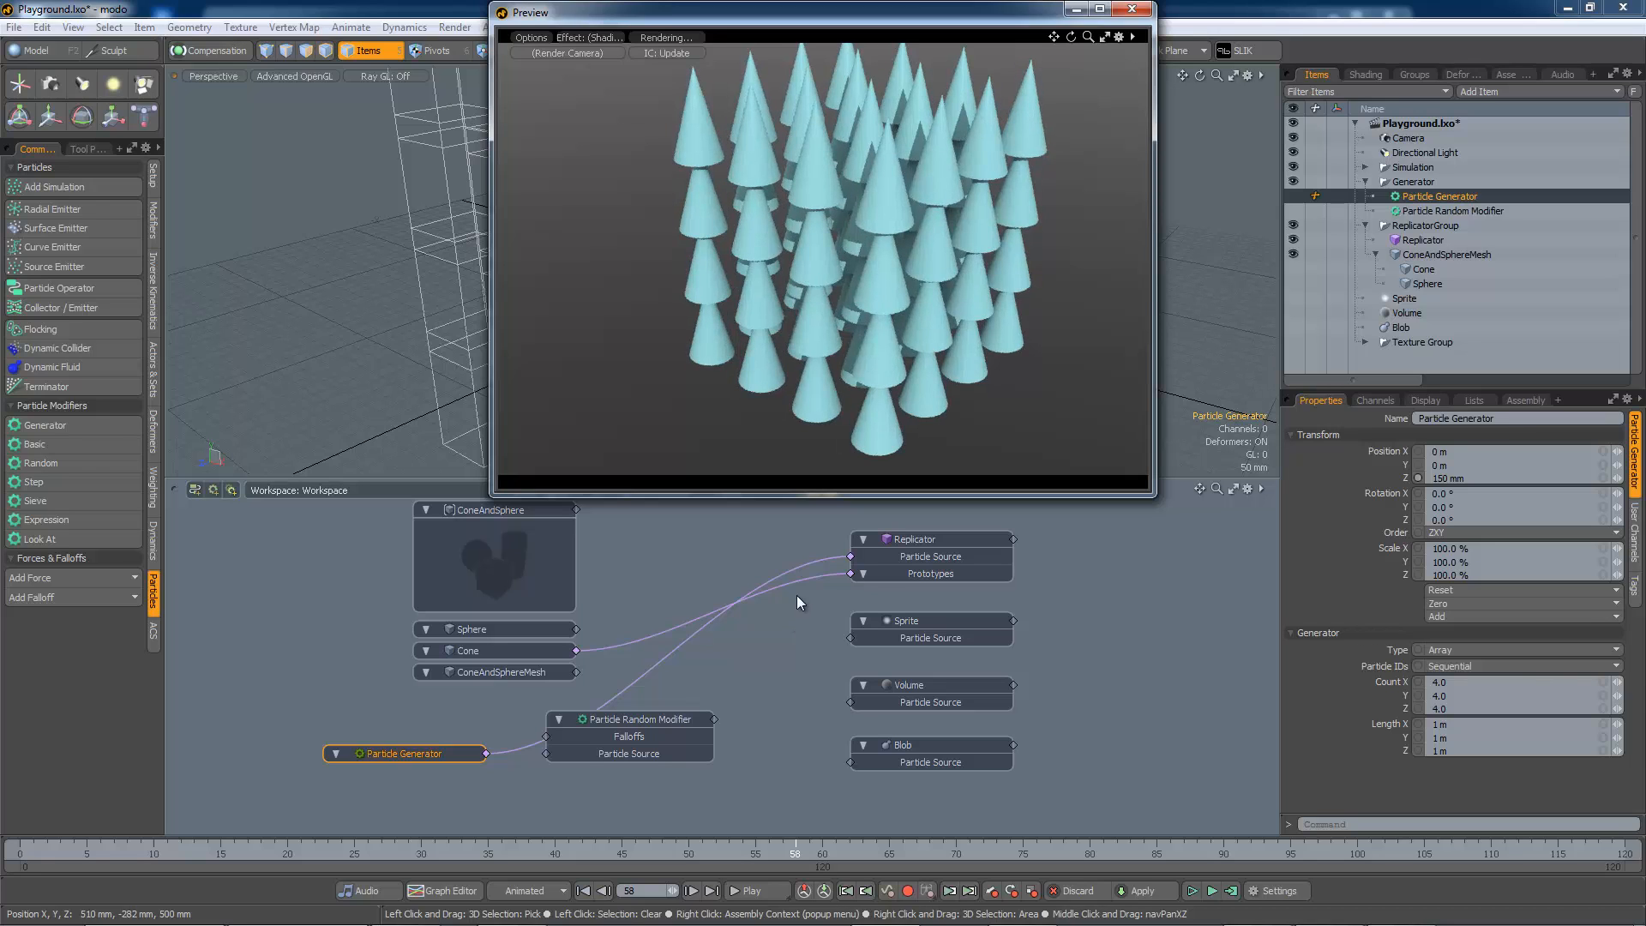
alt+drag(856, 352, 900, 292)
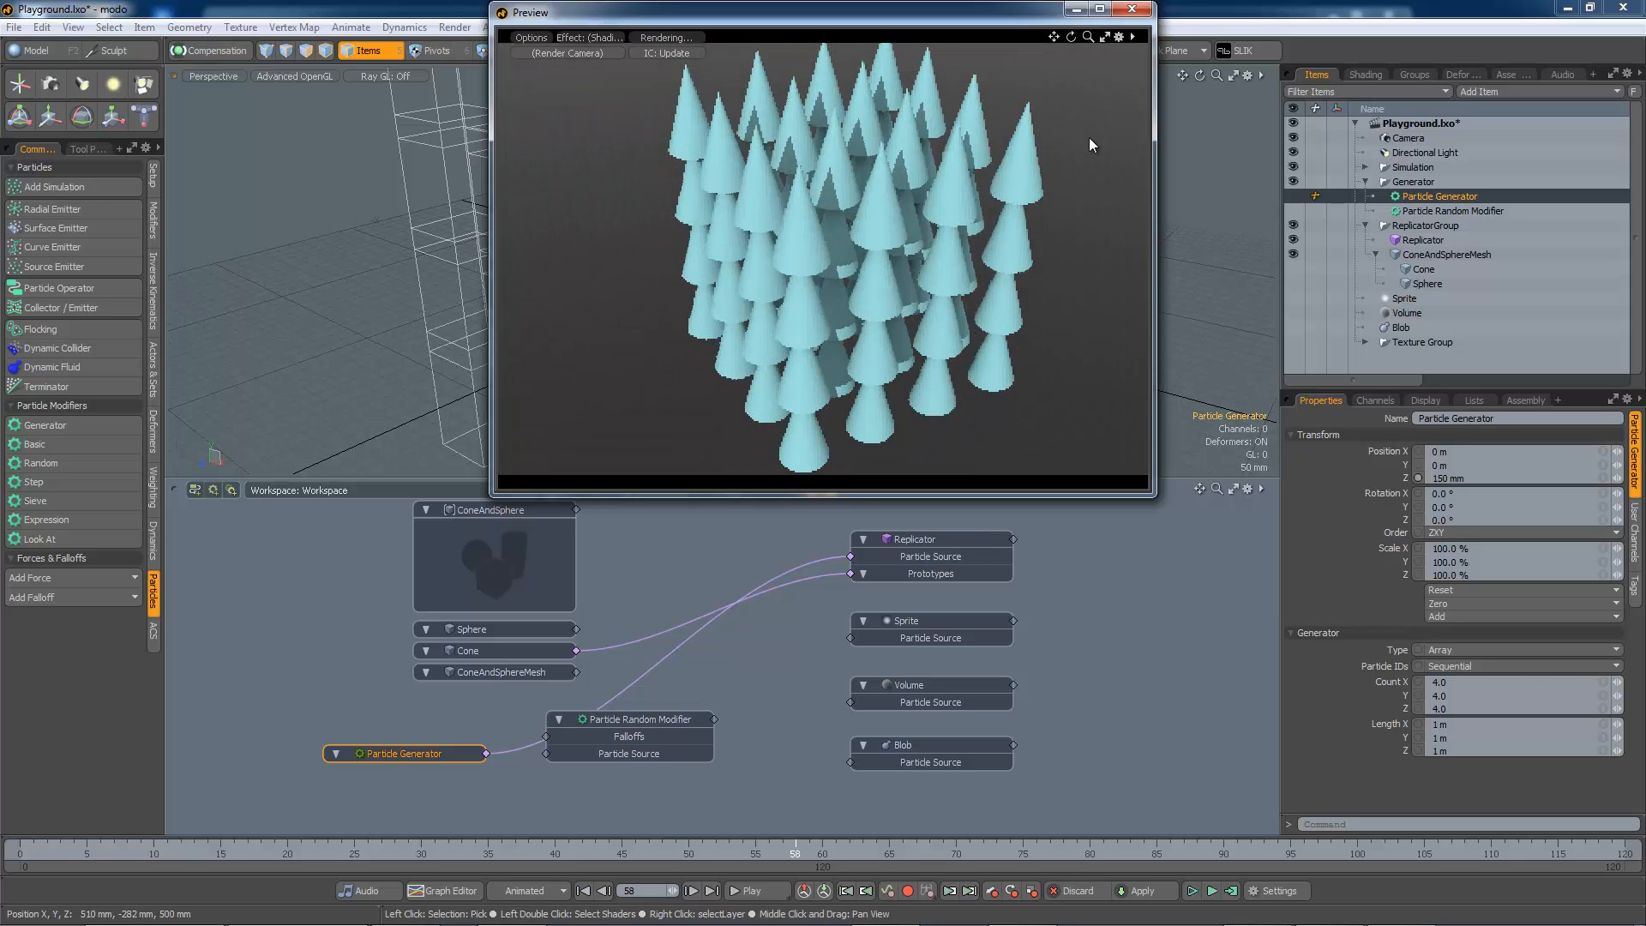
click(1131, 12)
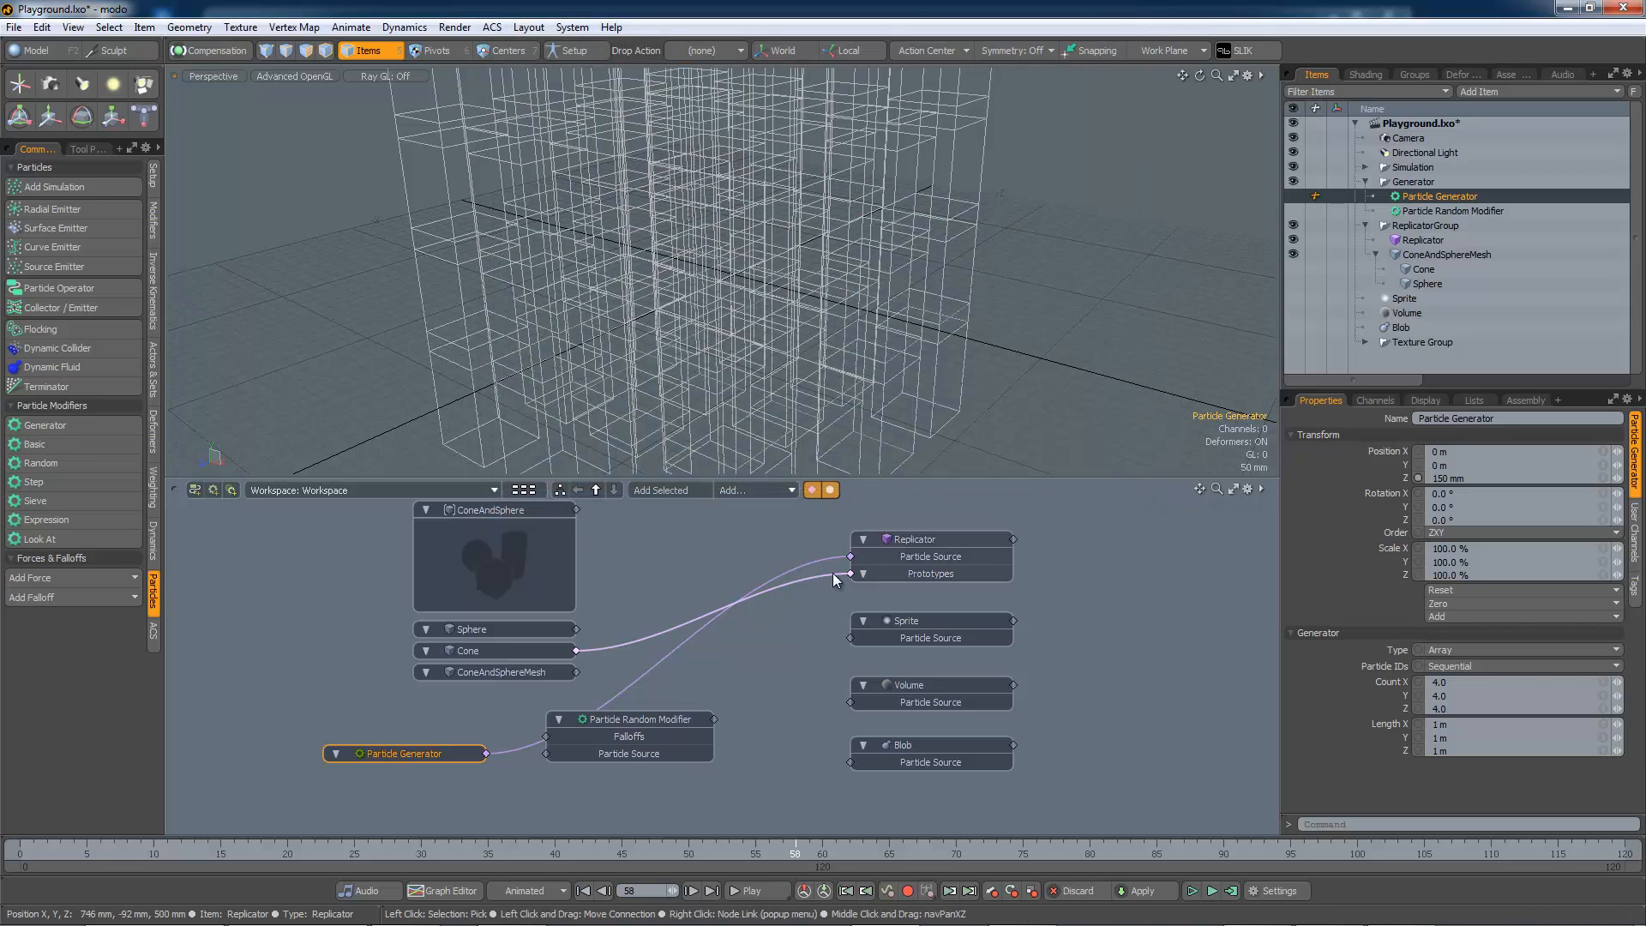
- Replace the Cone with the Sphere as the Replicator's prototype and preview the rendered array
drag(832, 573, 799, 609)
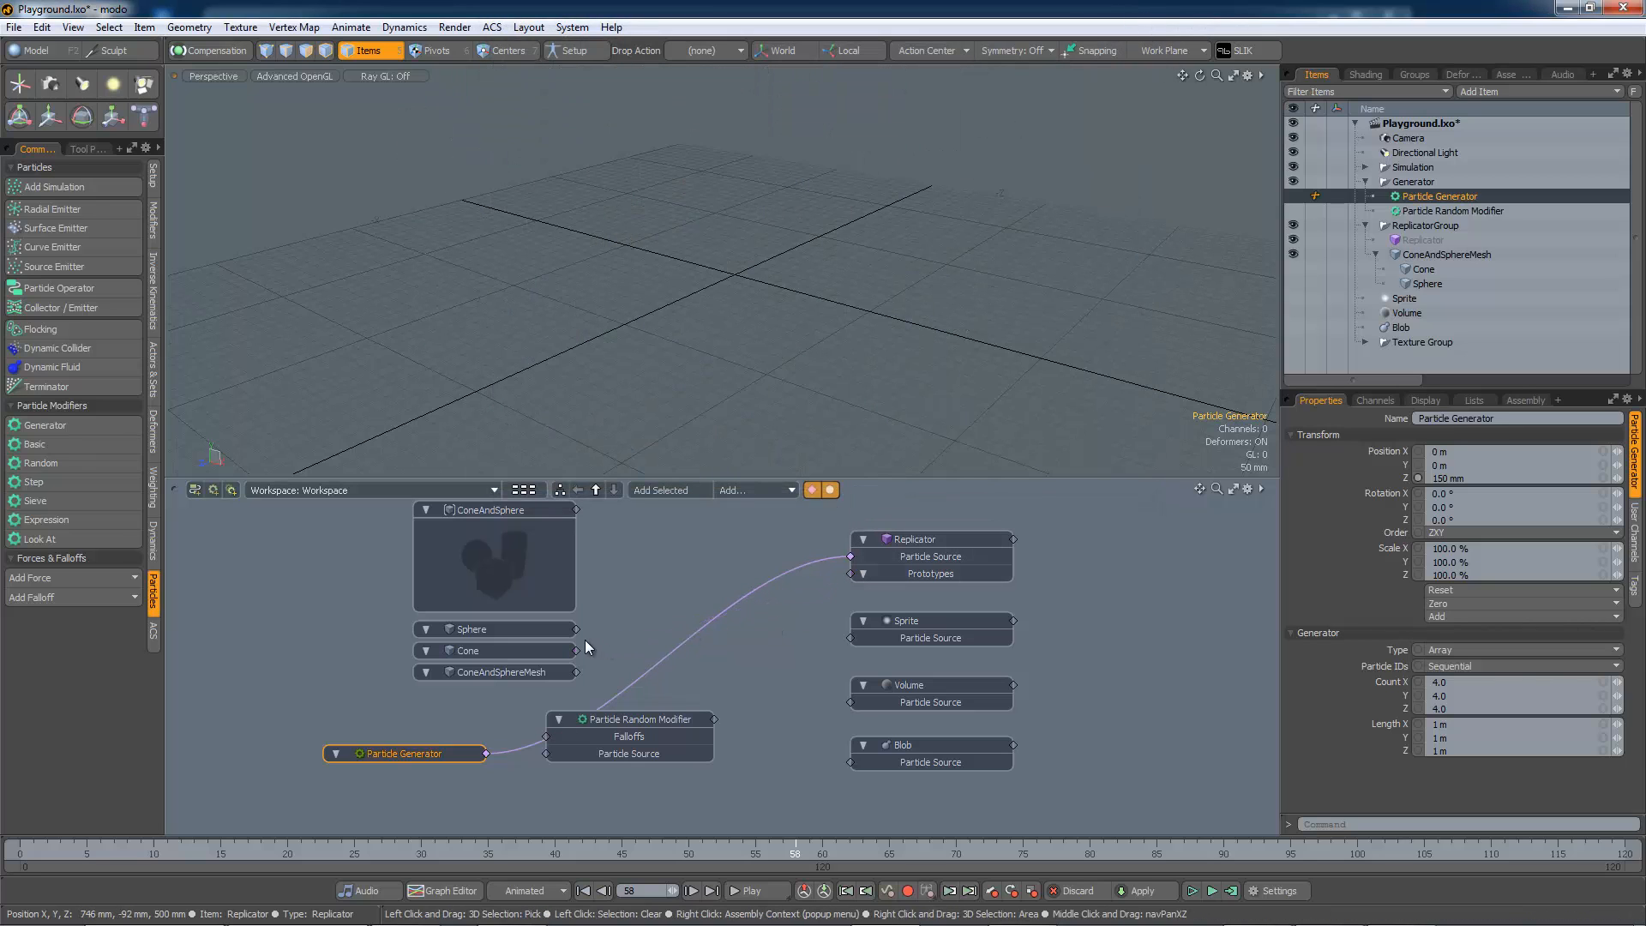
drag(576, 630, 881, 573)
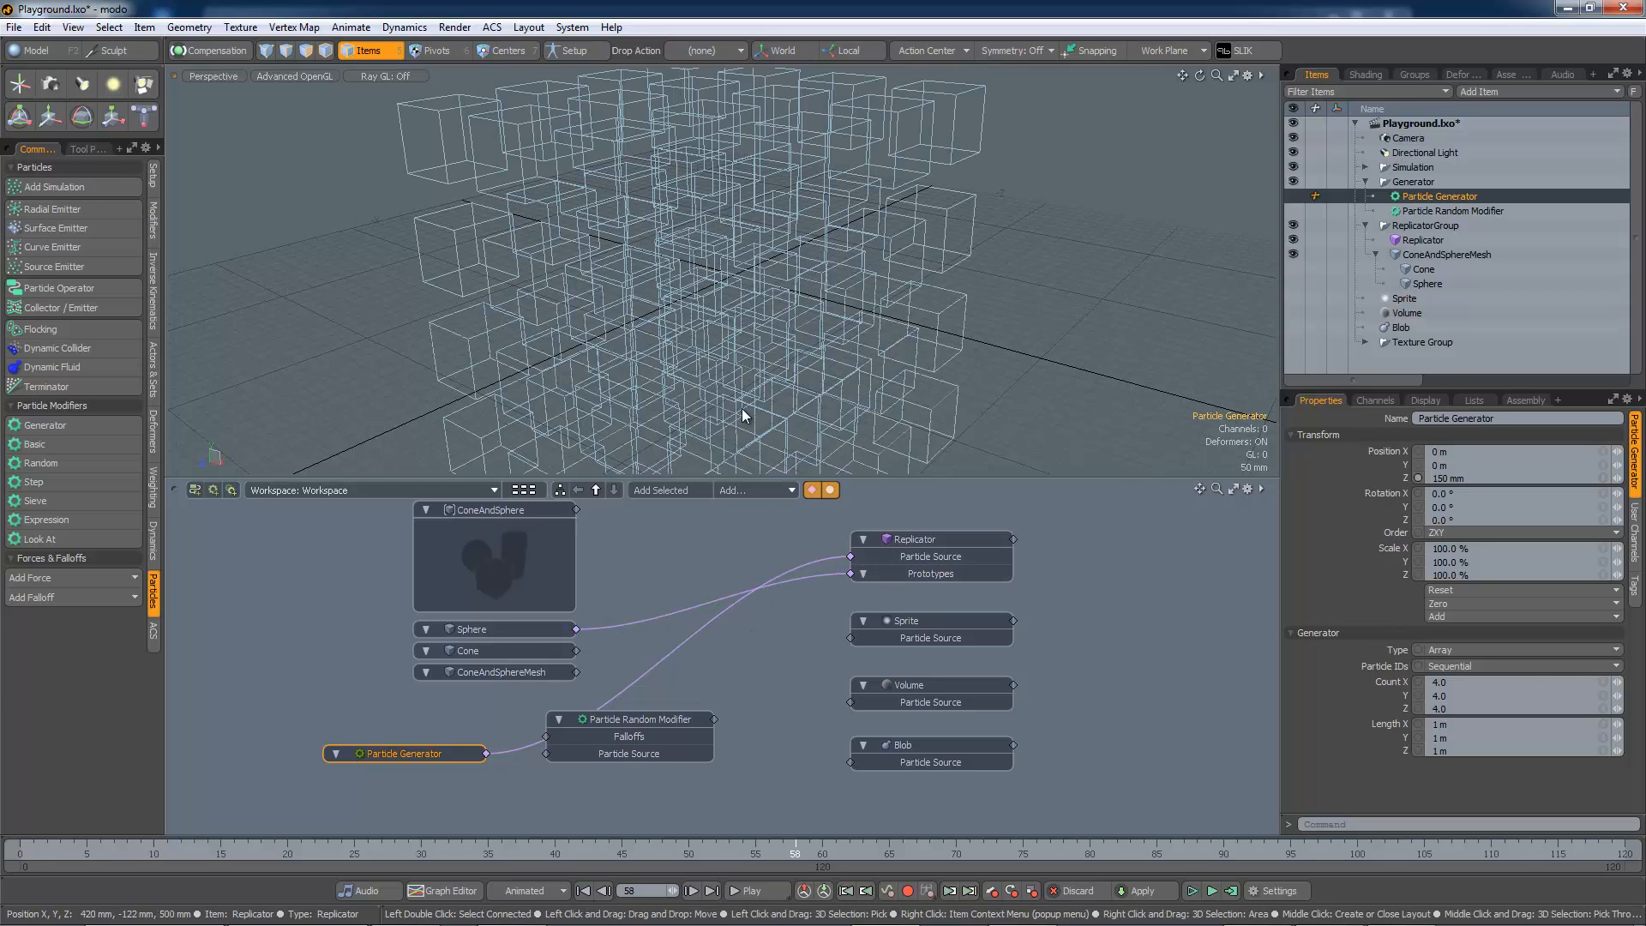
key(F9)
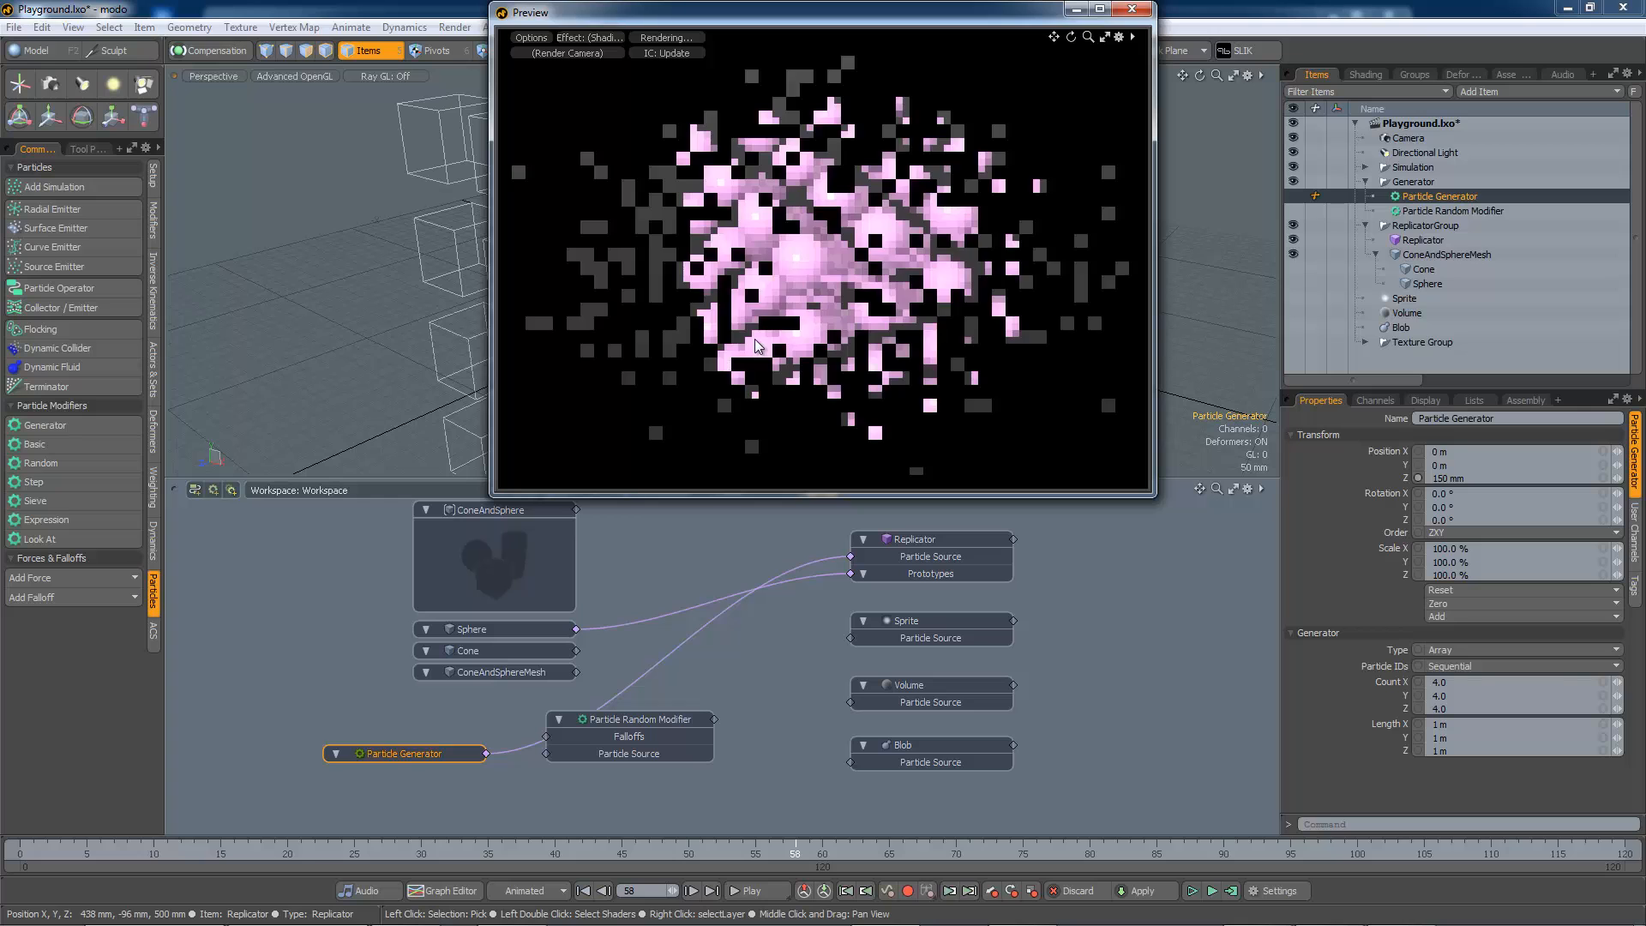
mouse_move(826, 347)
alt+mouse_down()
mouse_move(826, 329)
mouse_move(800, 359)
alt+mouse_up()
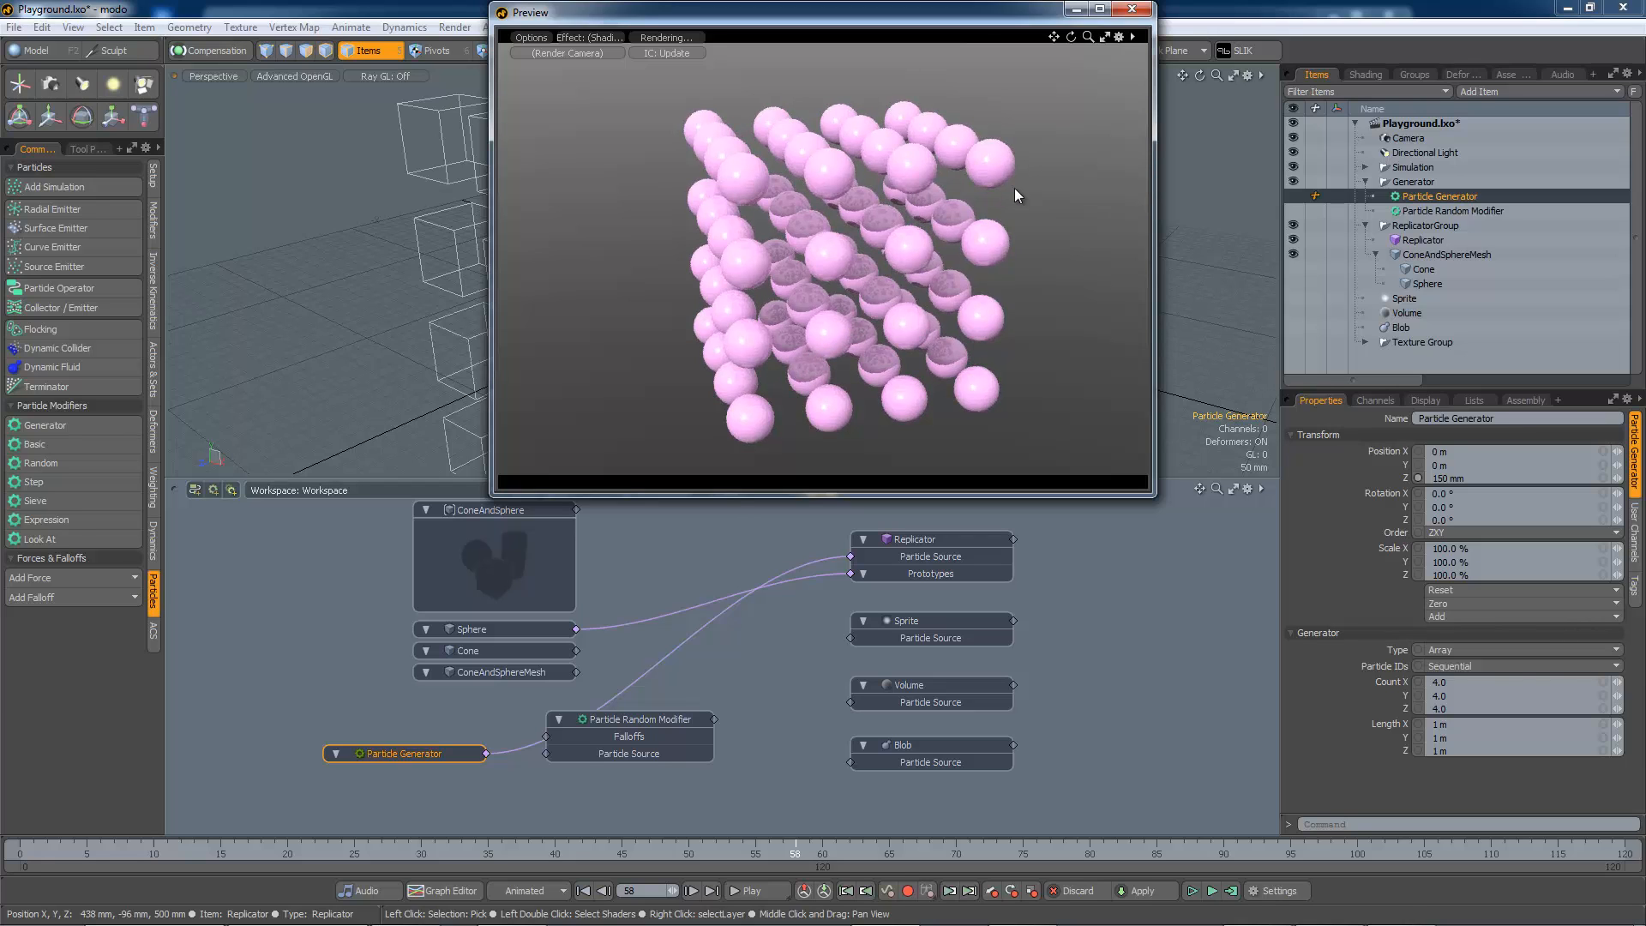
click(1132, 8)
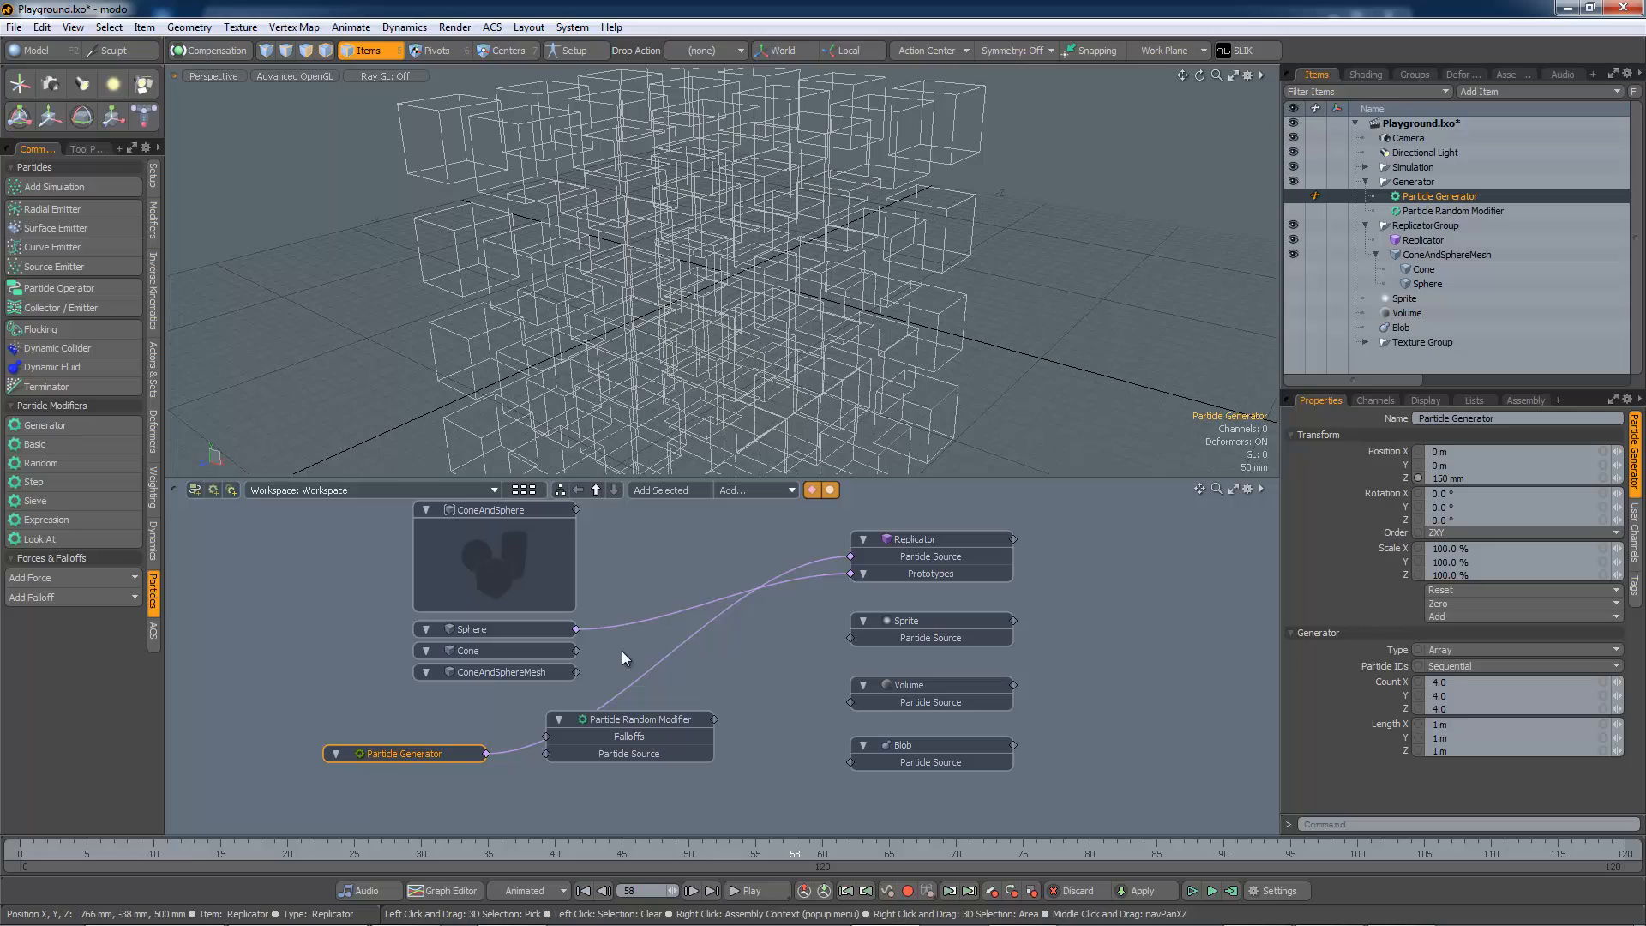
- Add the Cone as a second Replicator prototype alongside the Sphere and preview the mixed array
drag(575, 651, 888, 575)
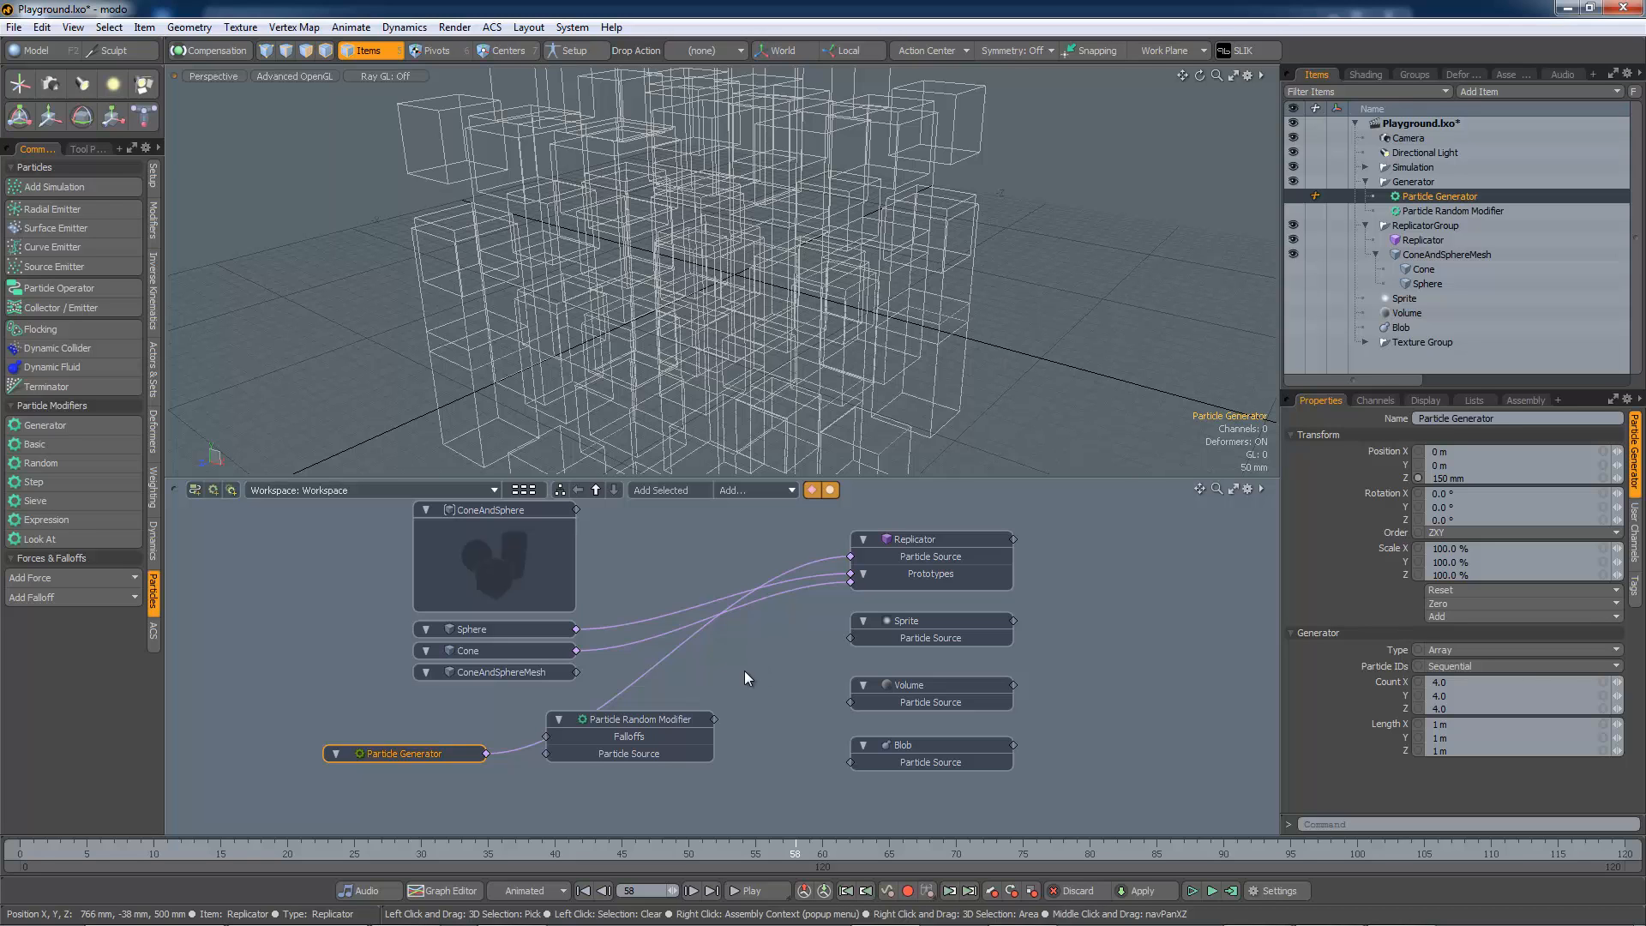
key(F8)
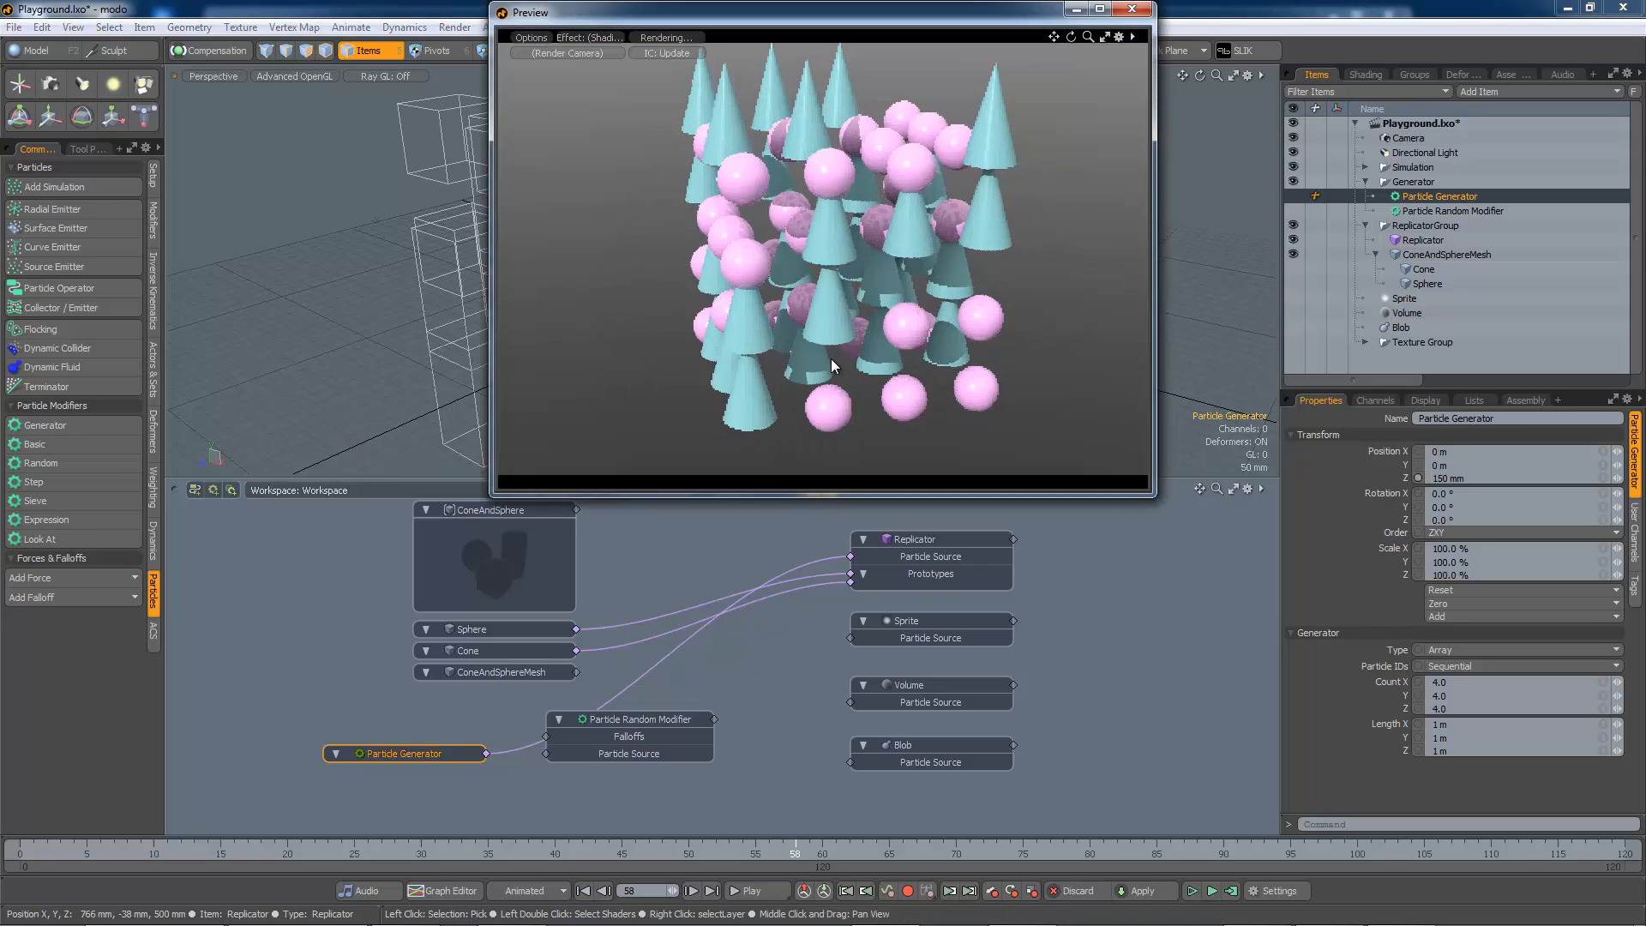
alt+drag(830, 359, 759, 340)
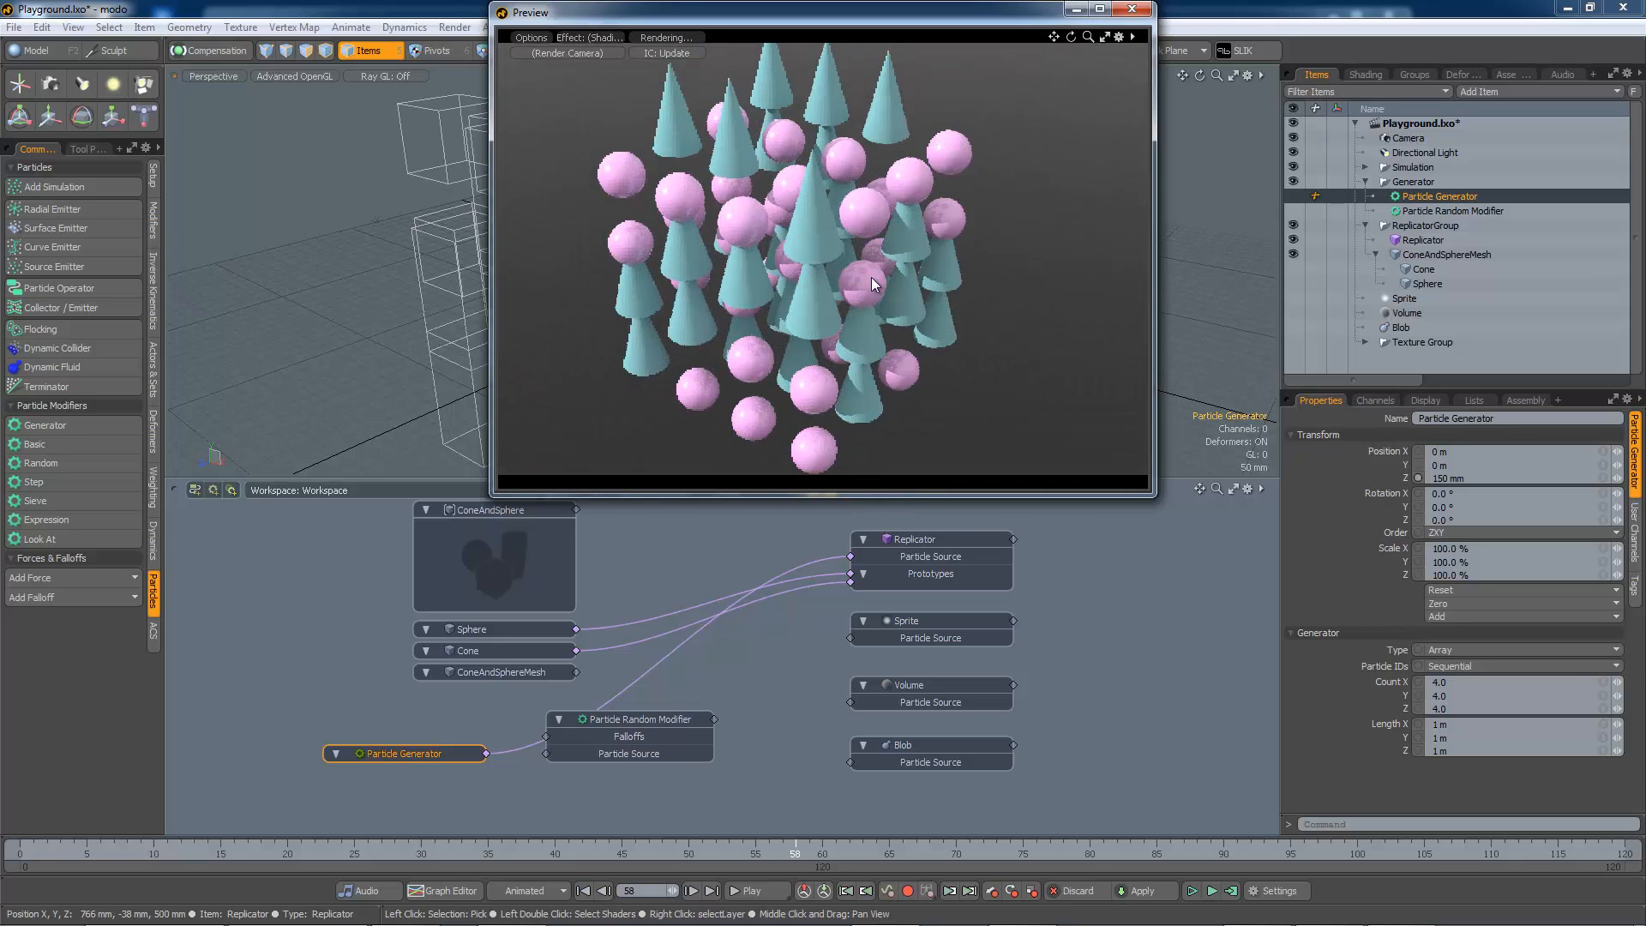
click(1132, 8)
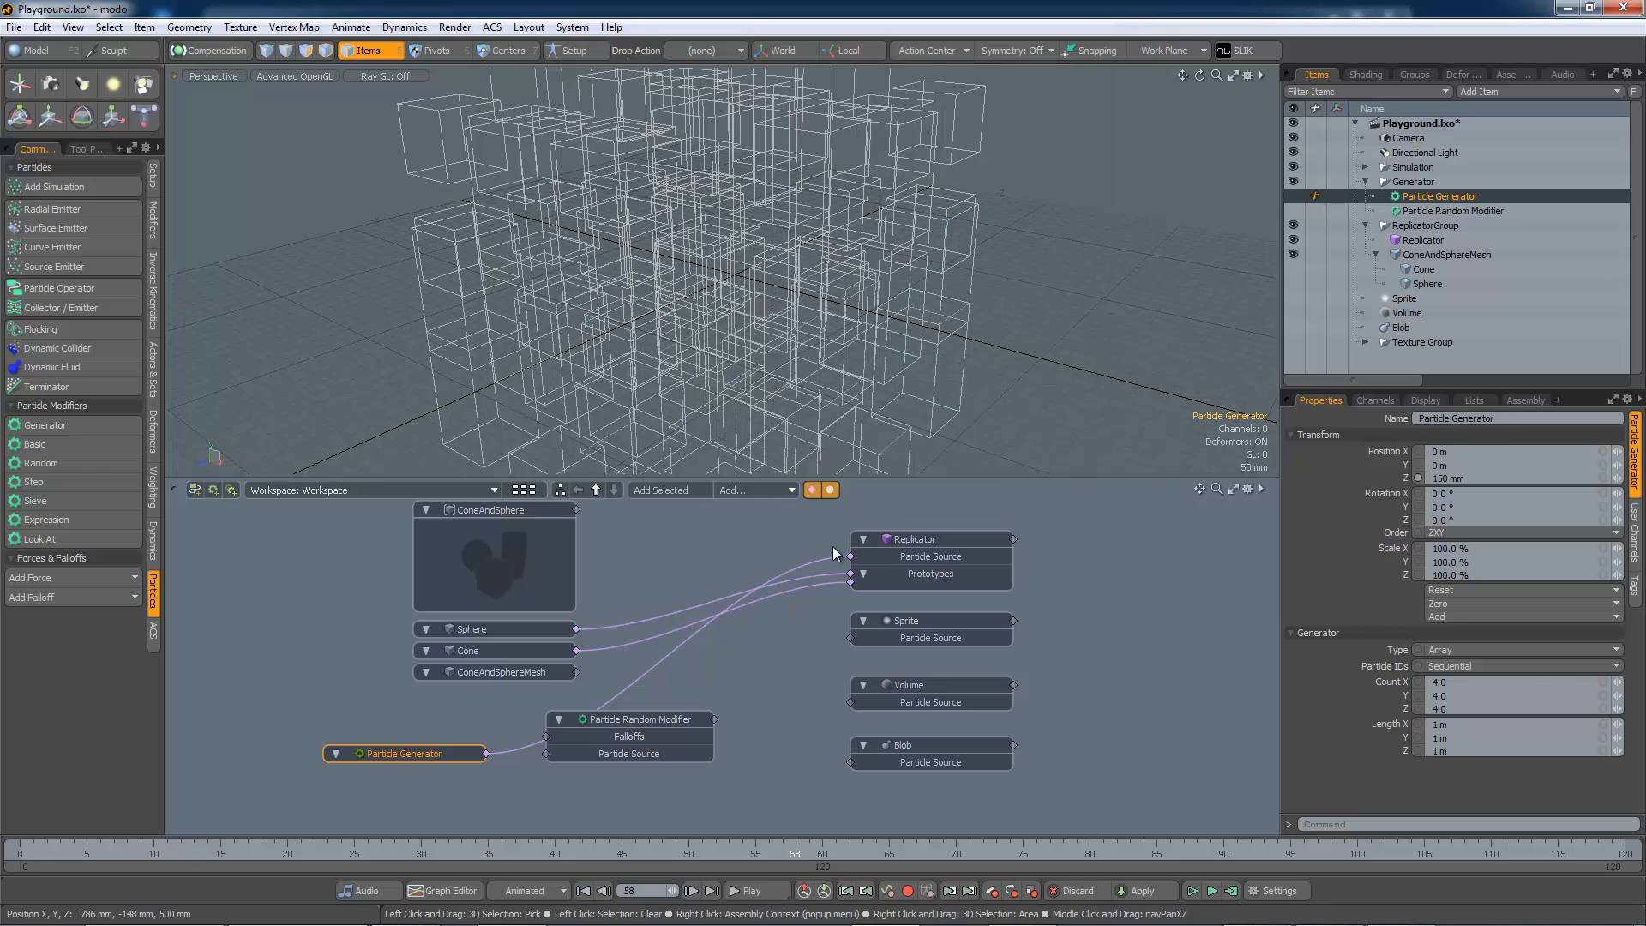
- Replace the separate Sphere and Cone prototype links with the ConeAndSphere group and preview the render
drag(816, 575, 807, 611)
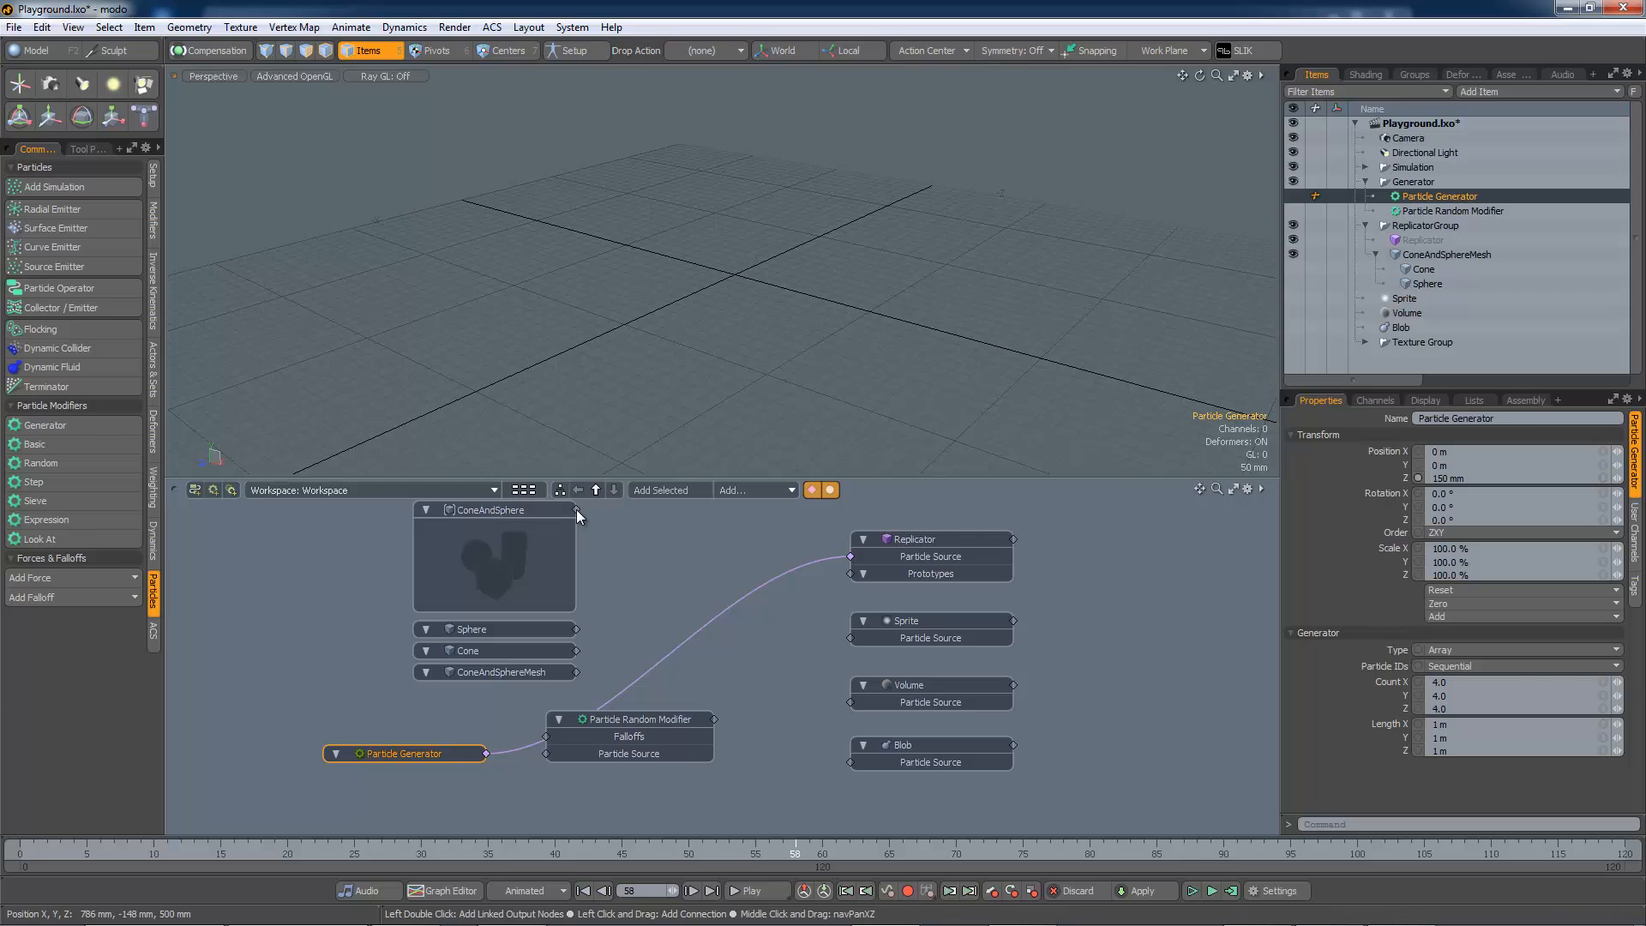
drag(576, 510, 893, 574)
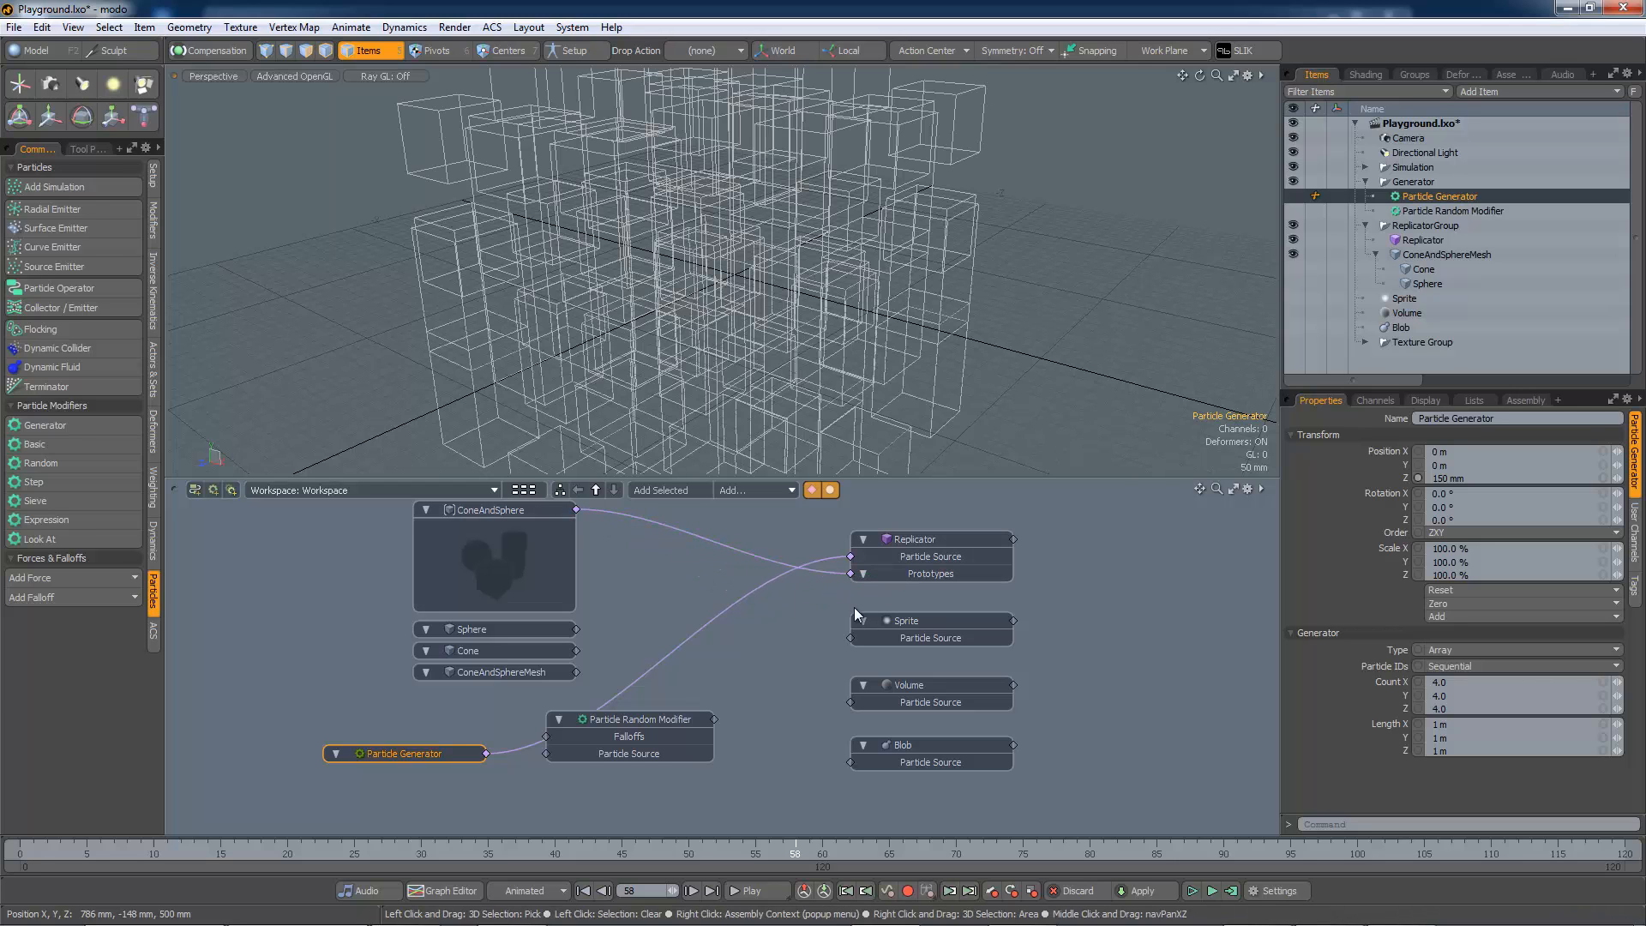
key(F9)
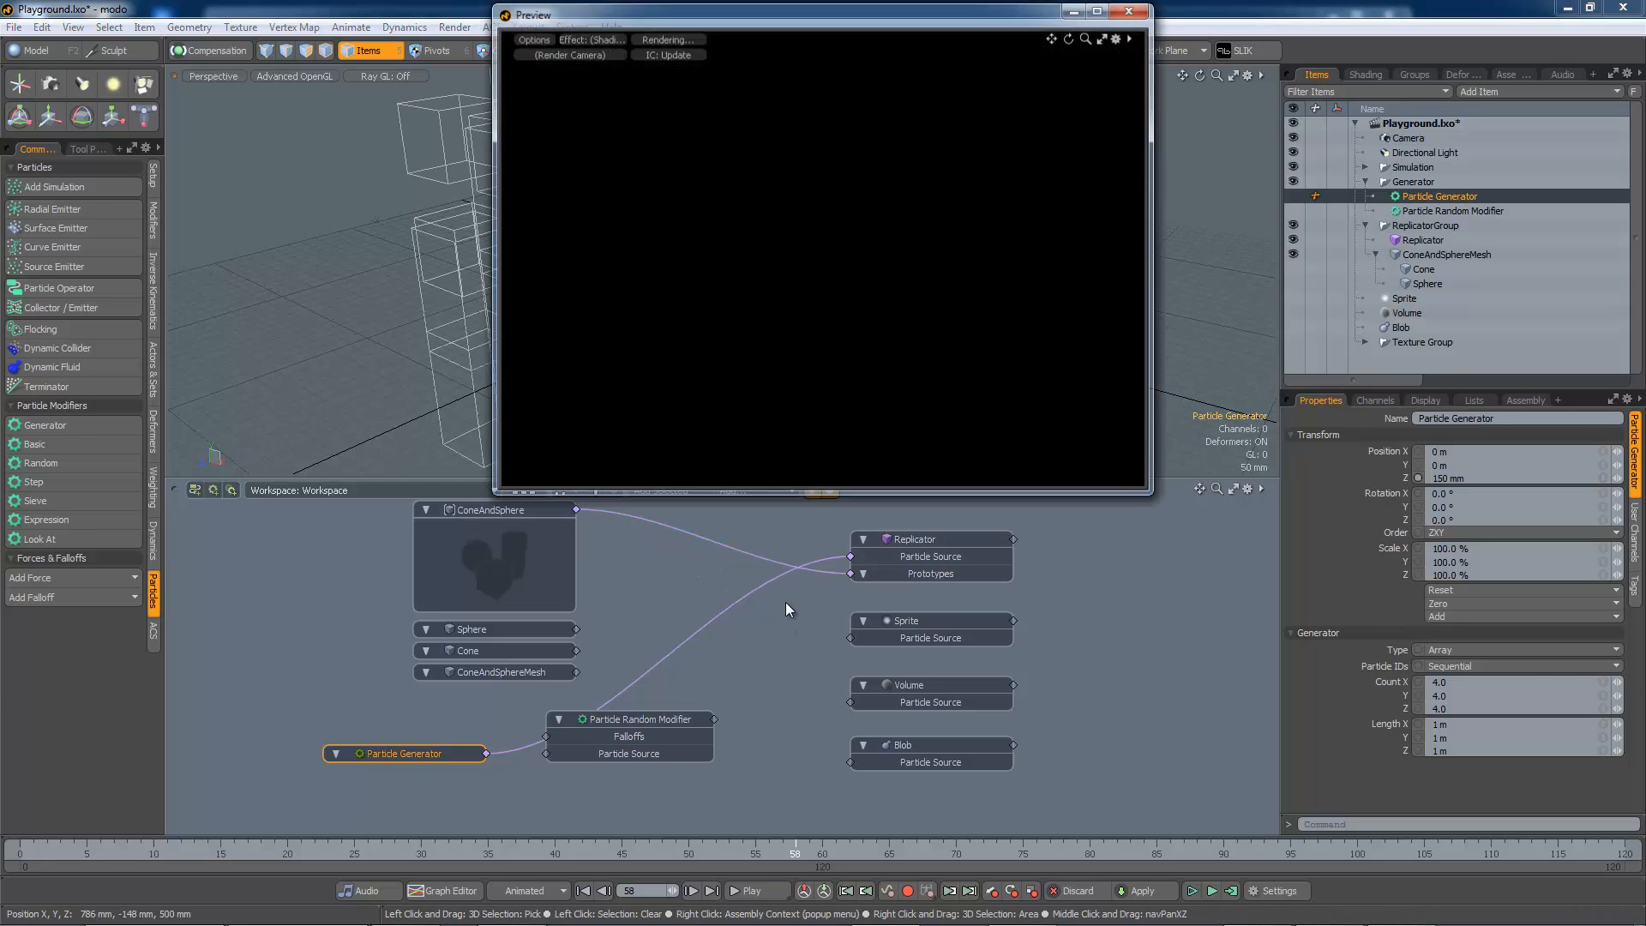
mouse_move(865, 301)
alt+mouse_down()
mouse_move(755, 270)
mouse_move(842, 318)
alt+mouse_up()
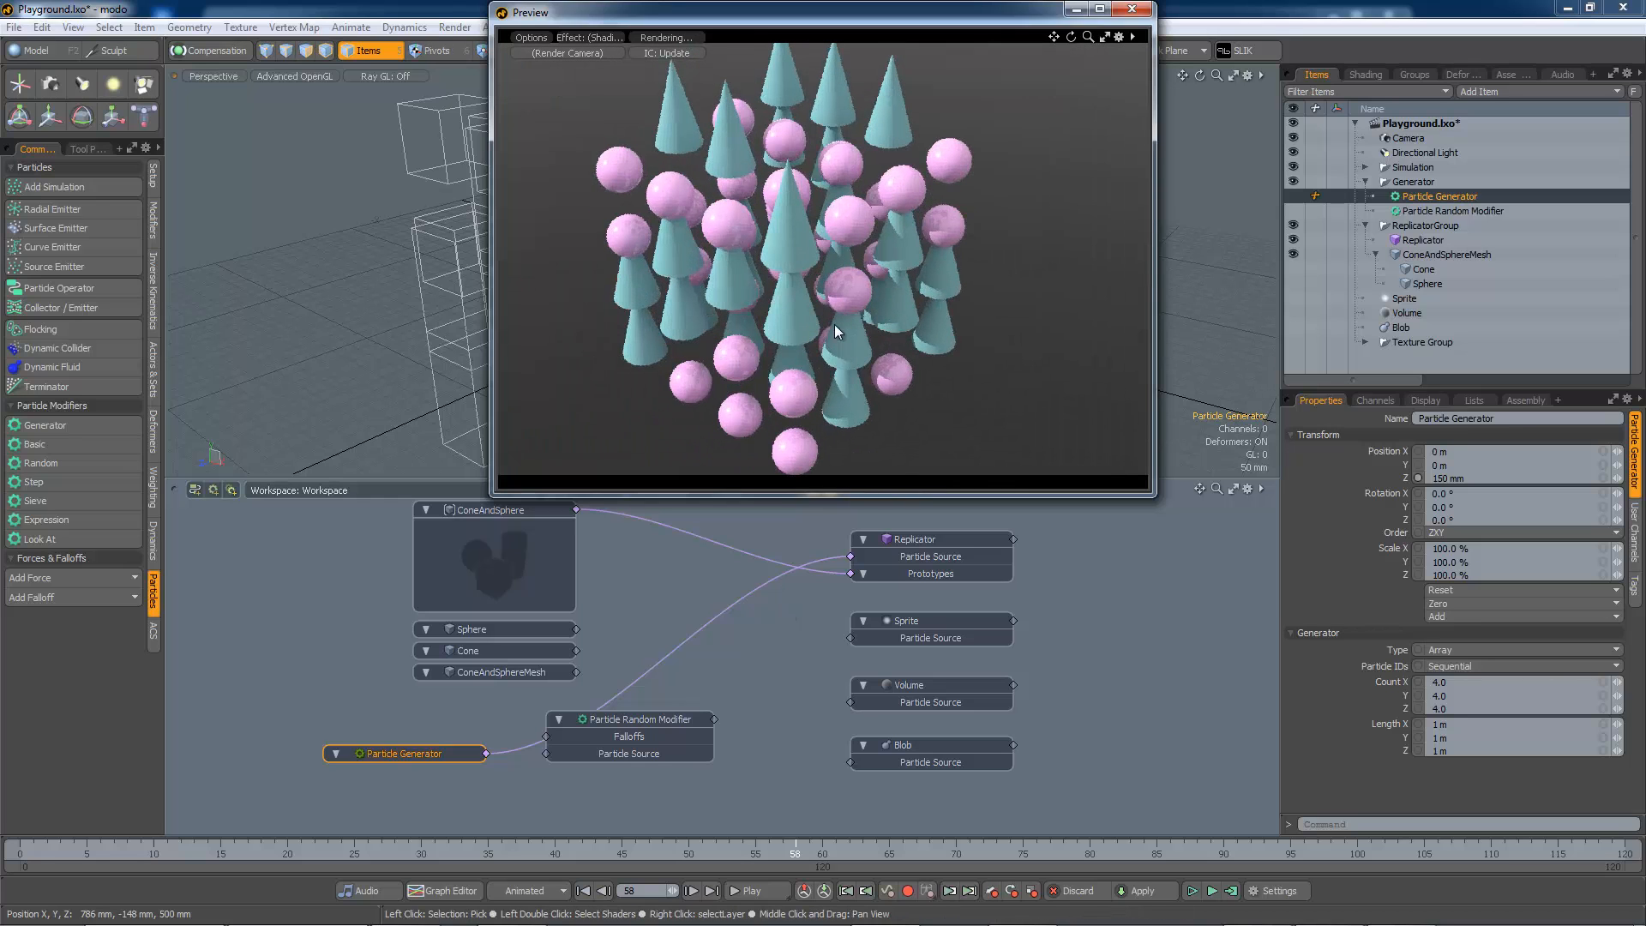
click(1132, 10)
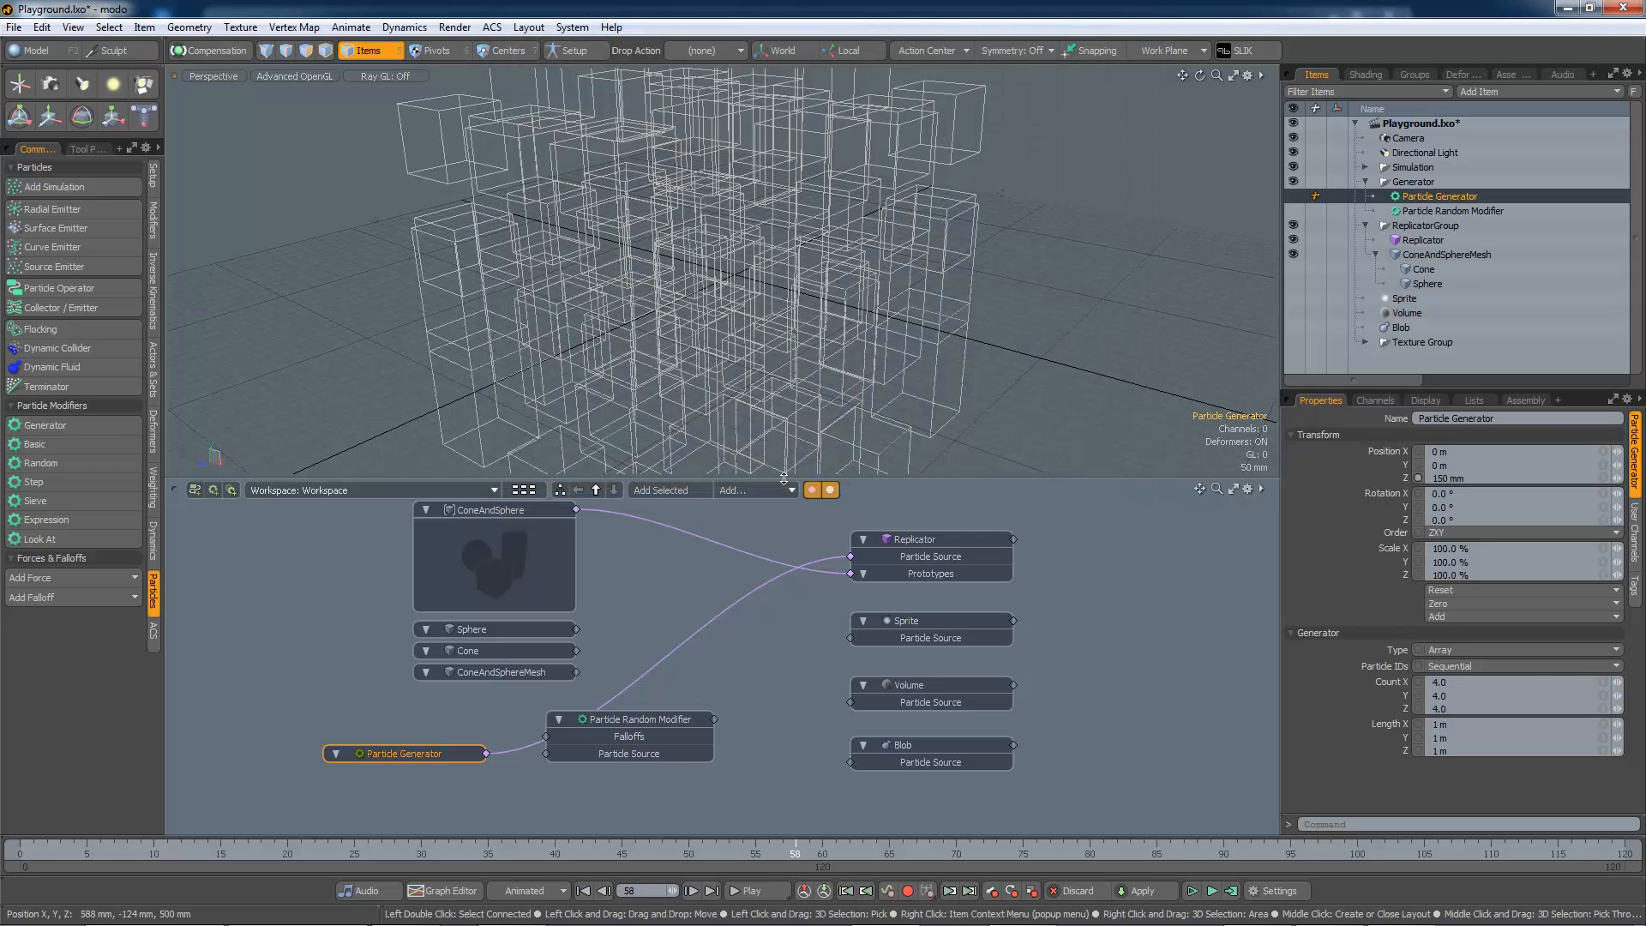
- Delete the ConeAndSphere group
click(531, 513)
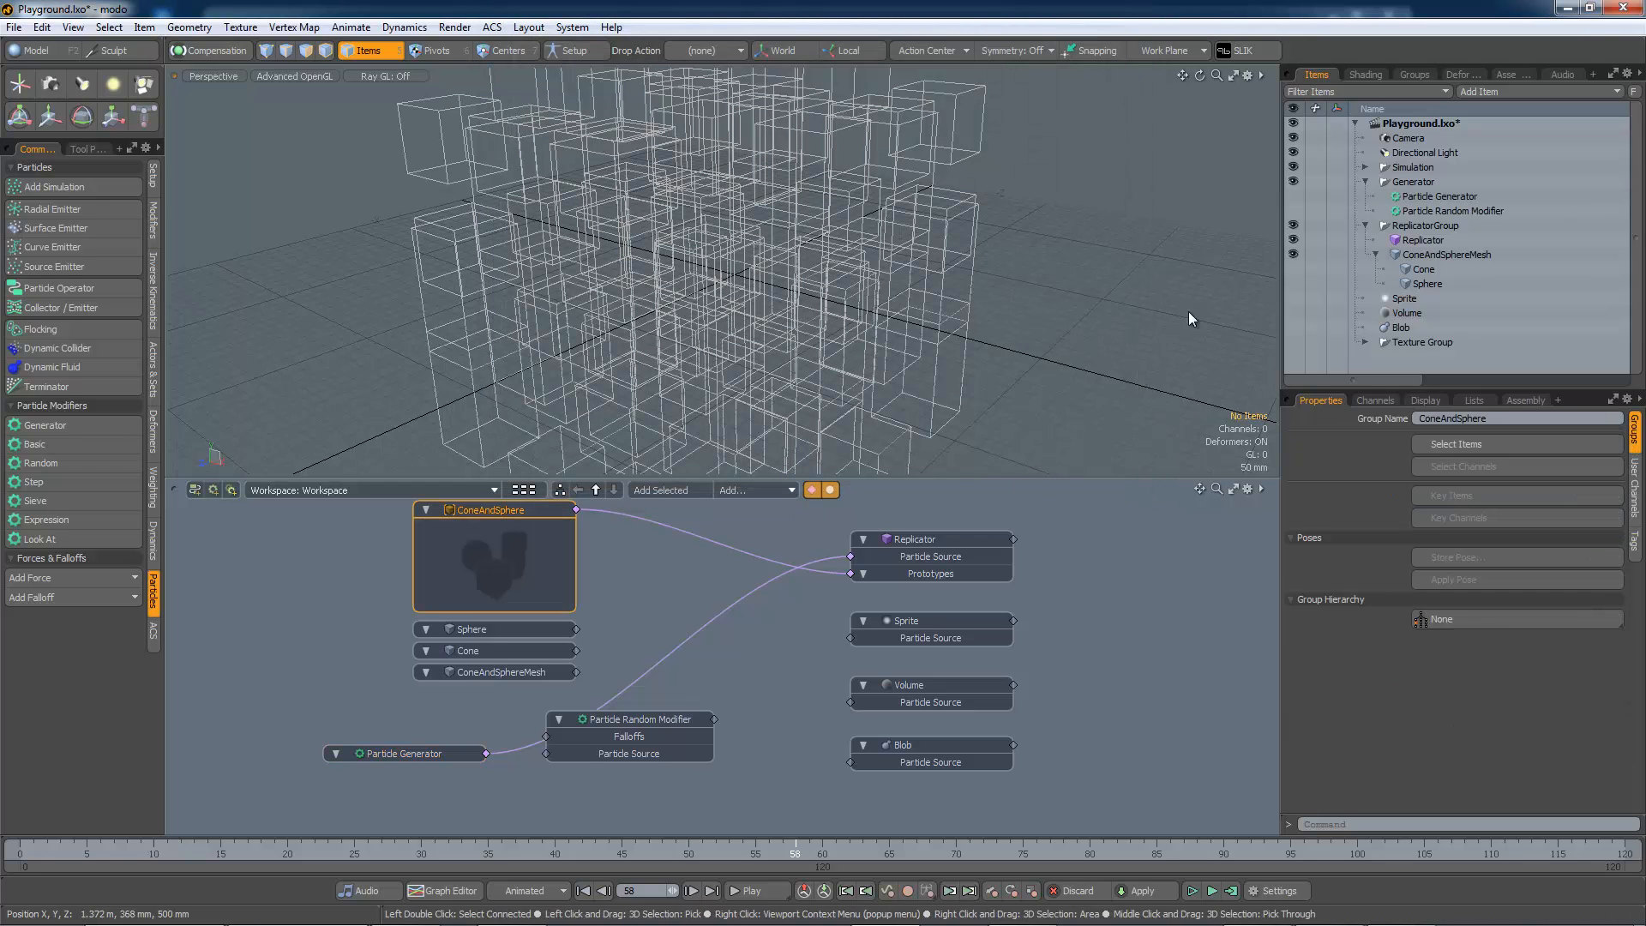
click(1413, 75)
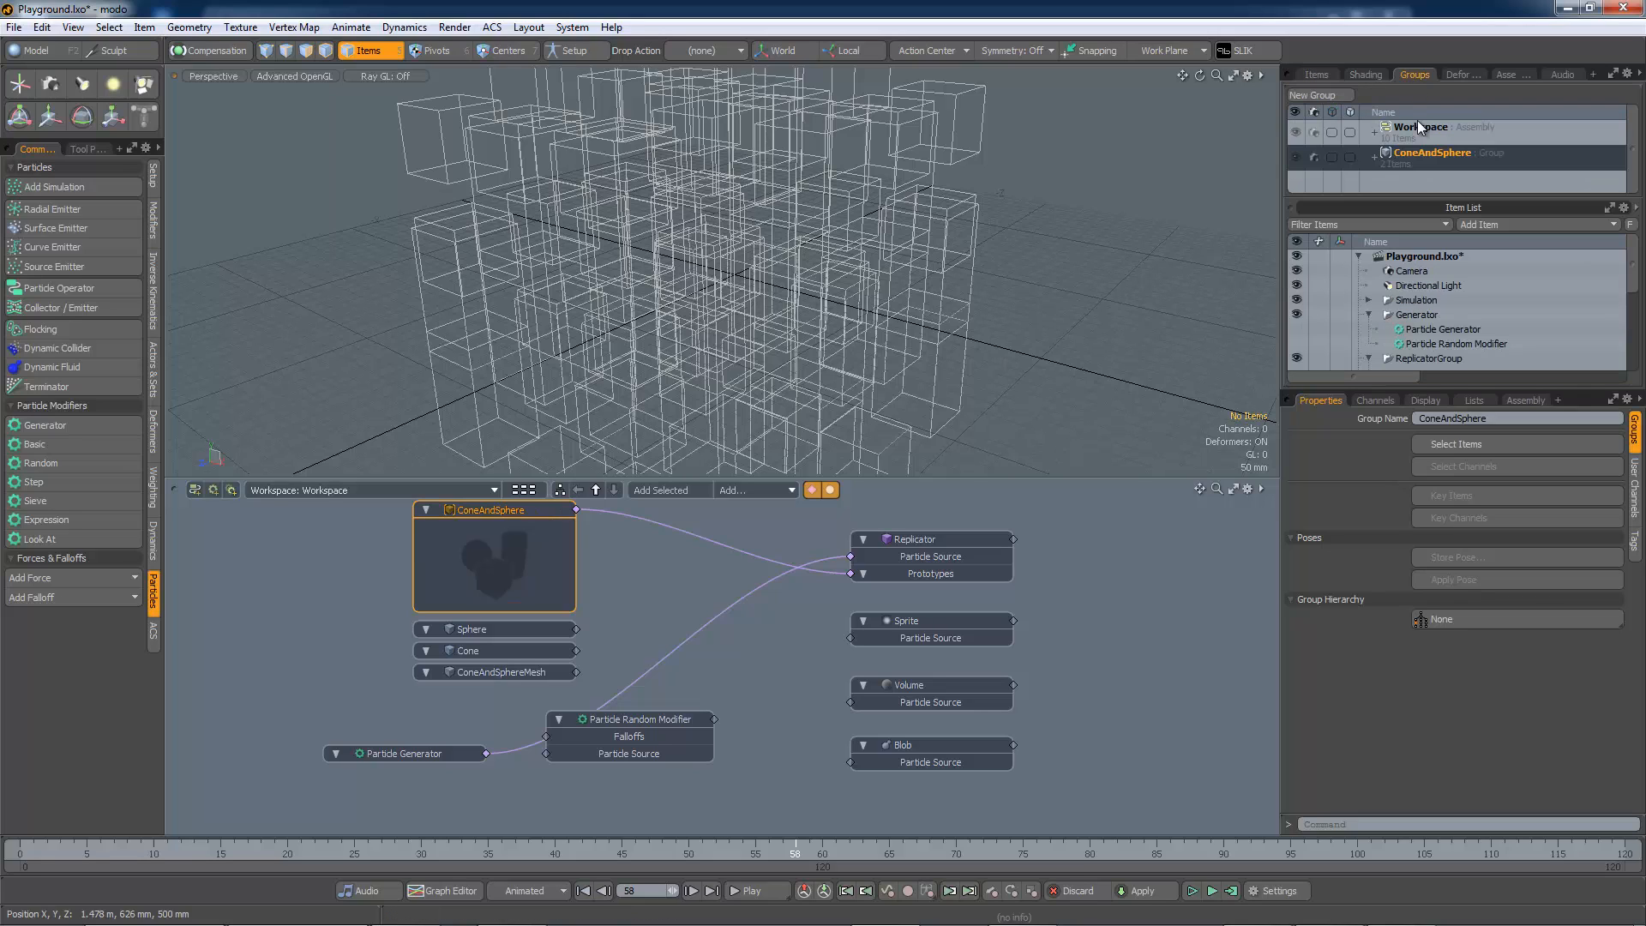
key(Delete)
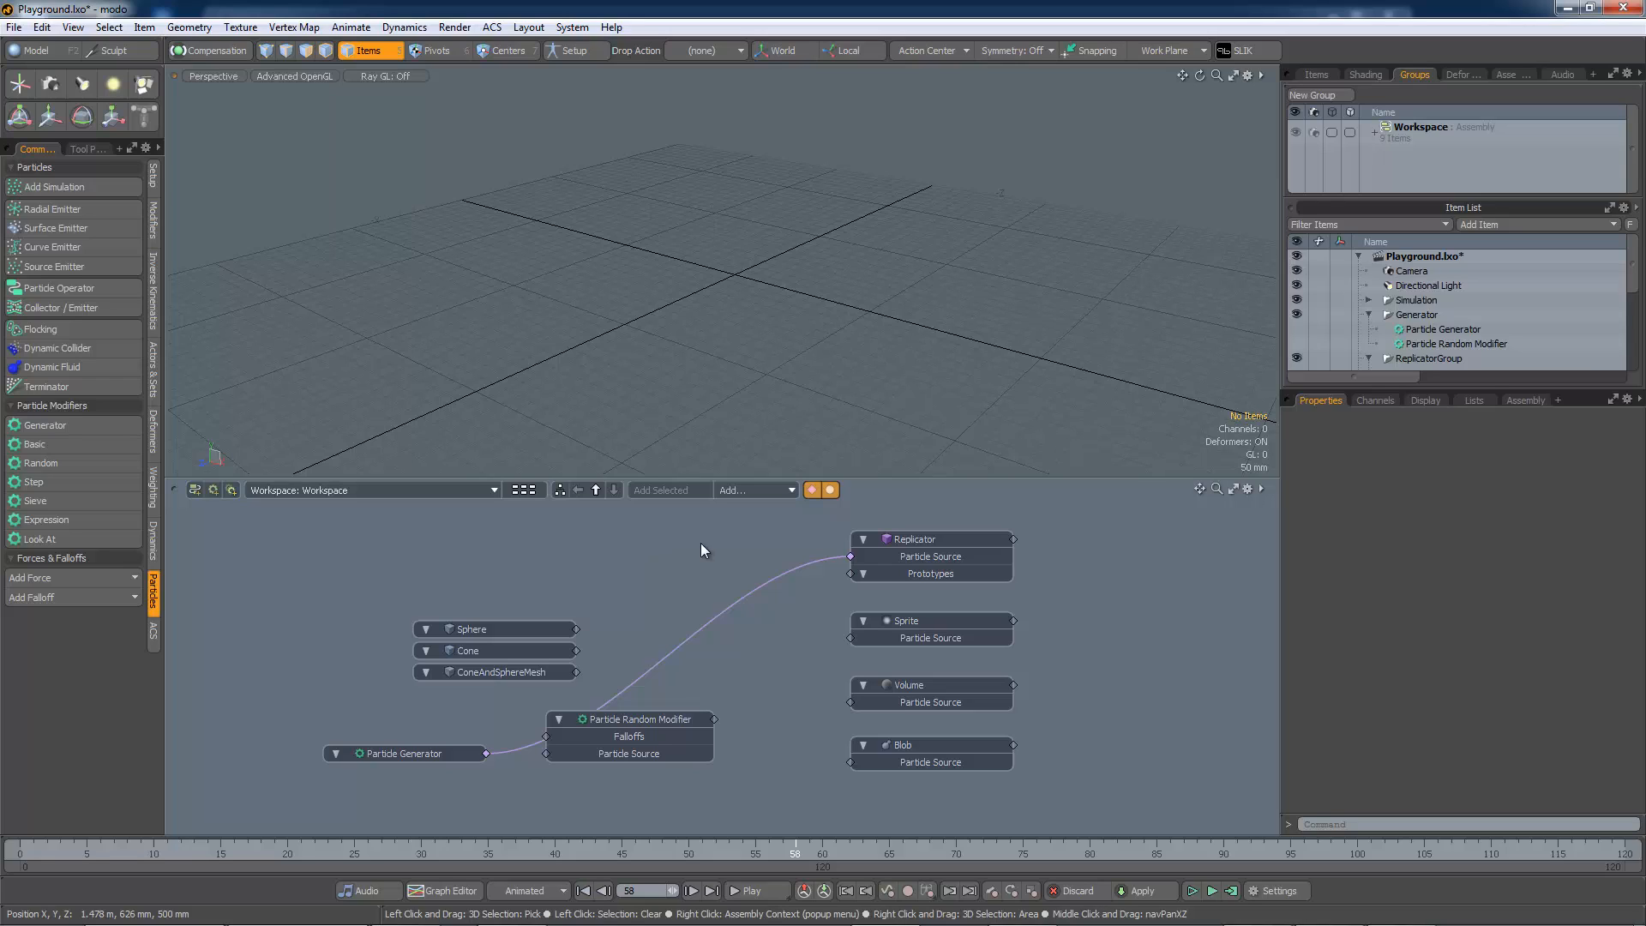
- Create a Standard group named SphereAndCone from the selected Sphere and Cone items and add it to the schematic workspace
click(528, 631)
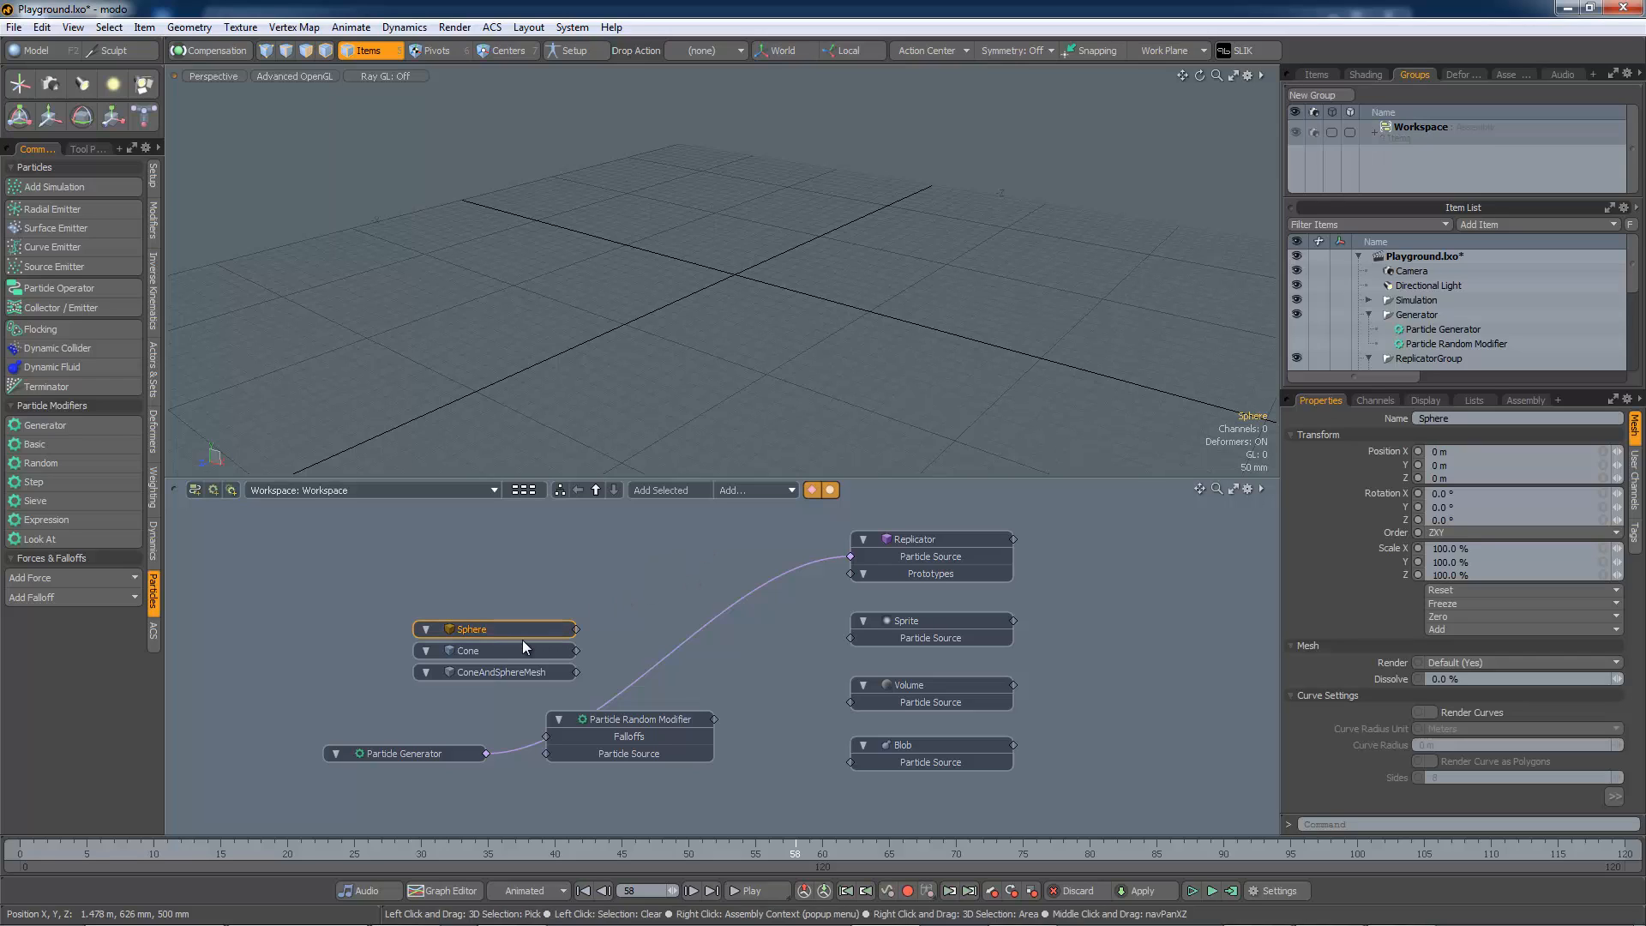
shift+click(518, 652)
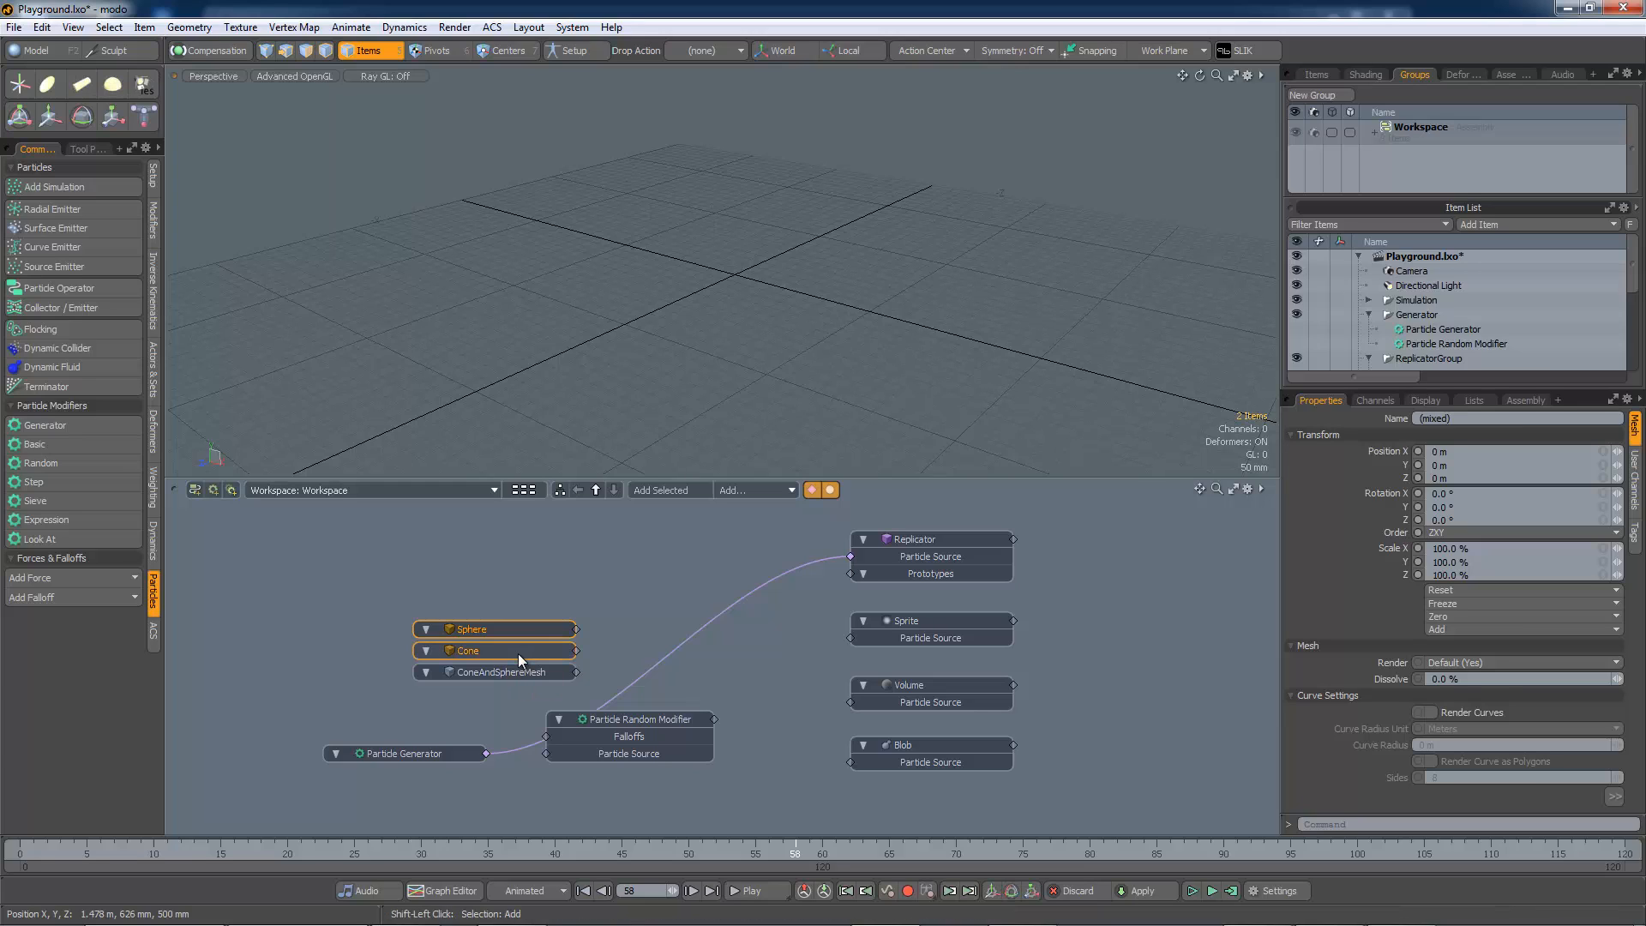
click(1330, 94)
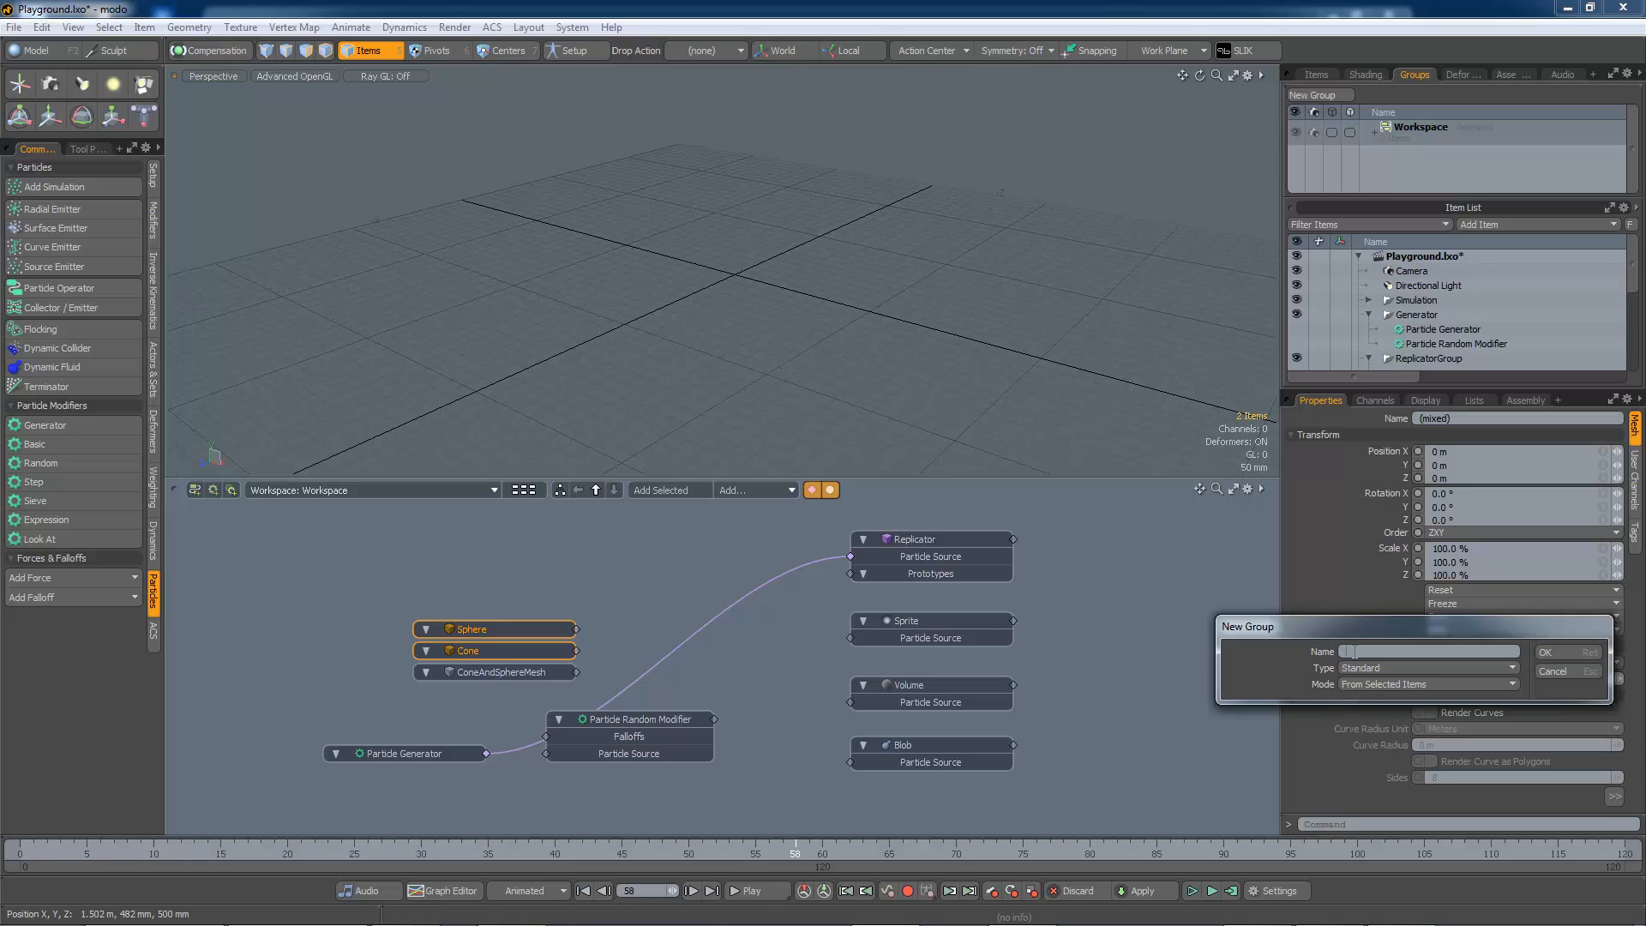
text(SphereAndCone)
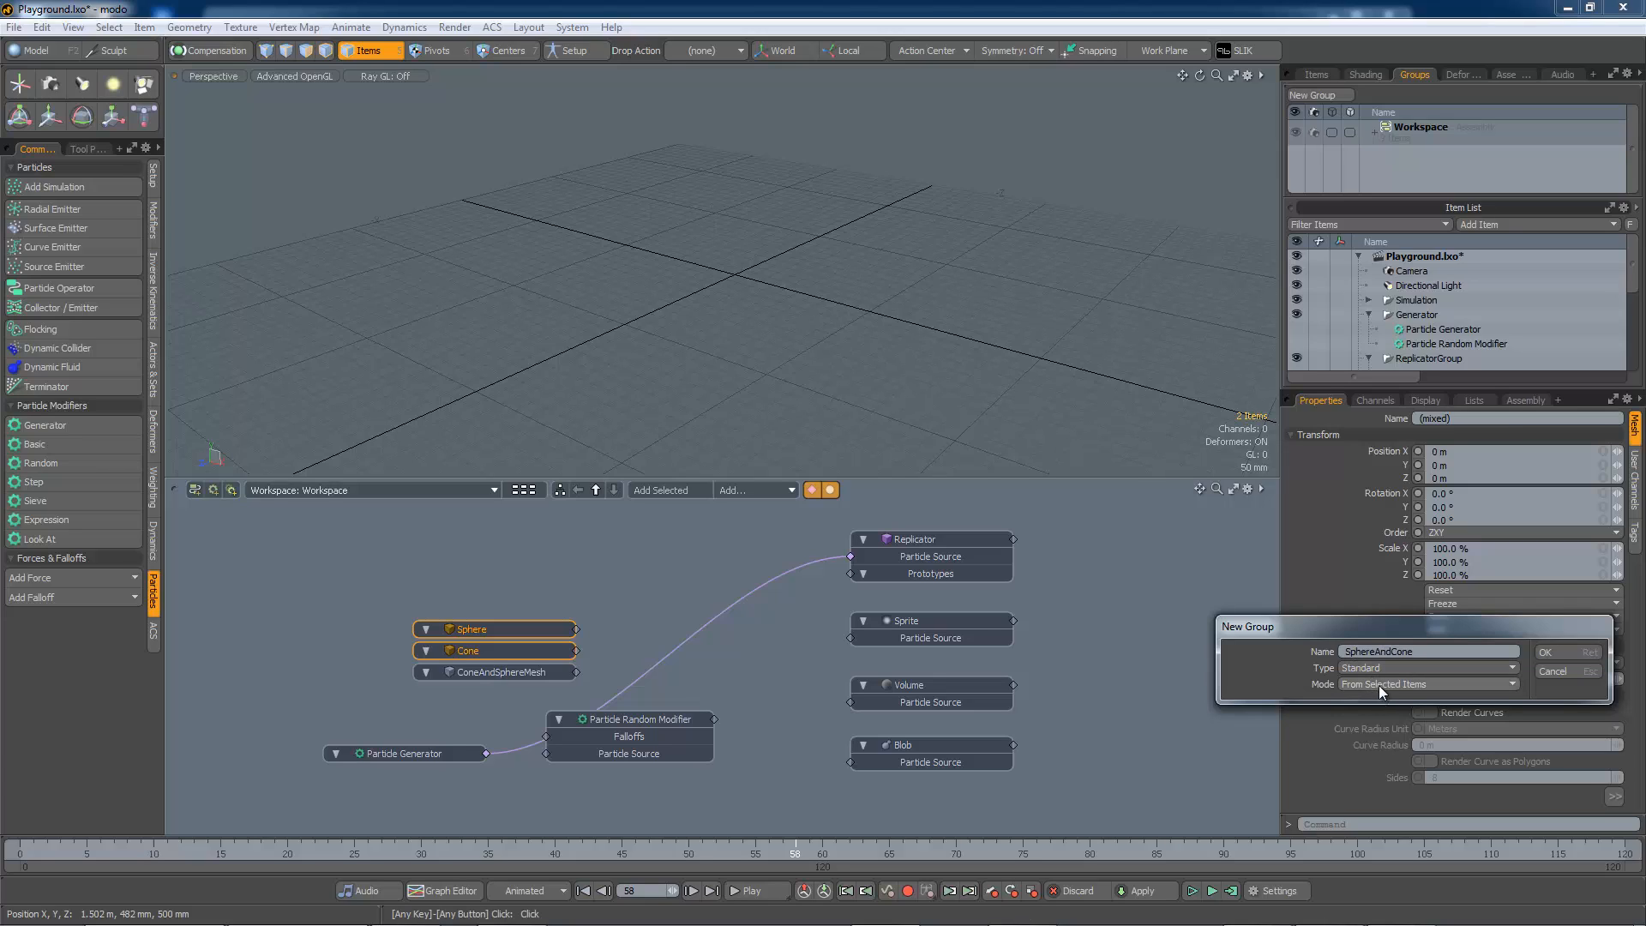
click(1545, 652)
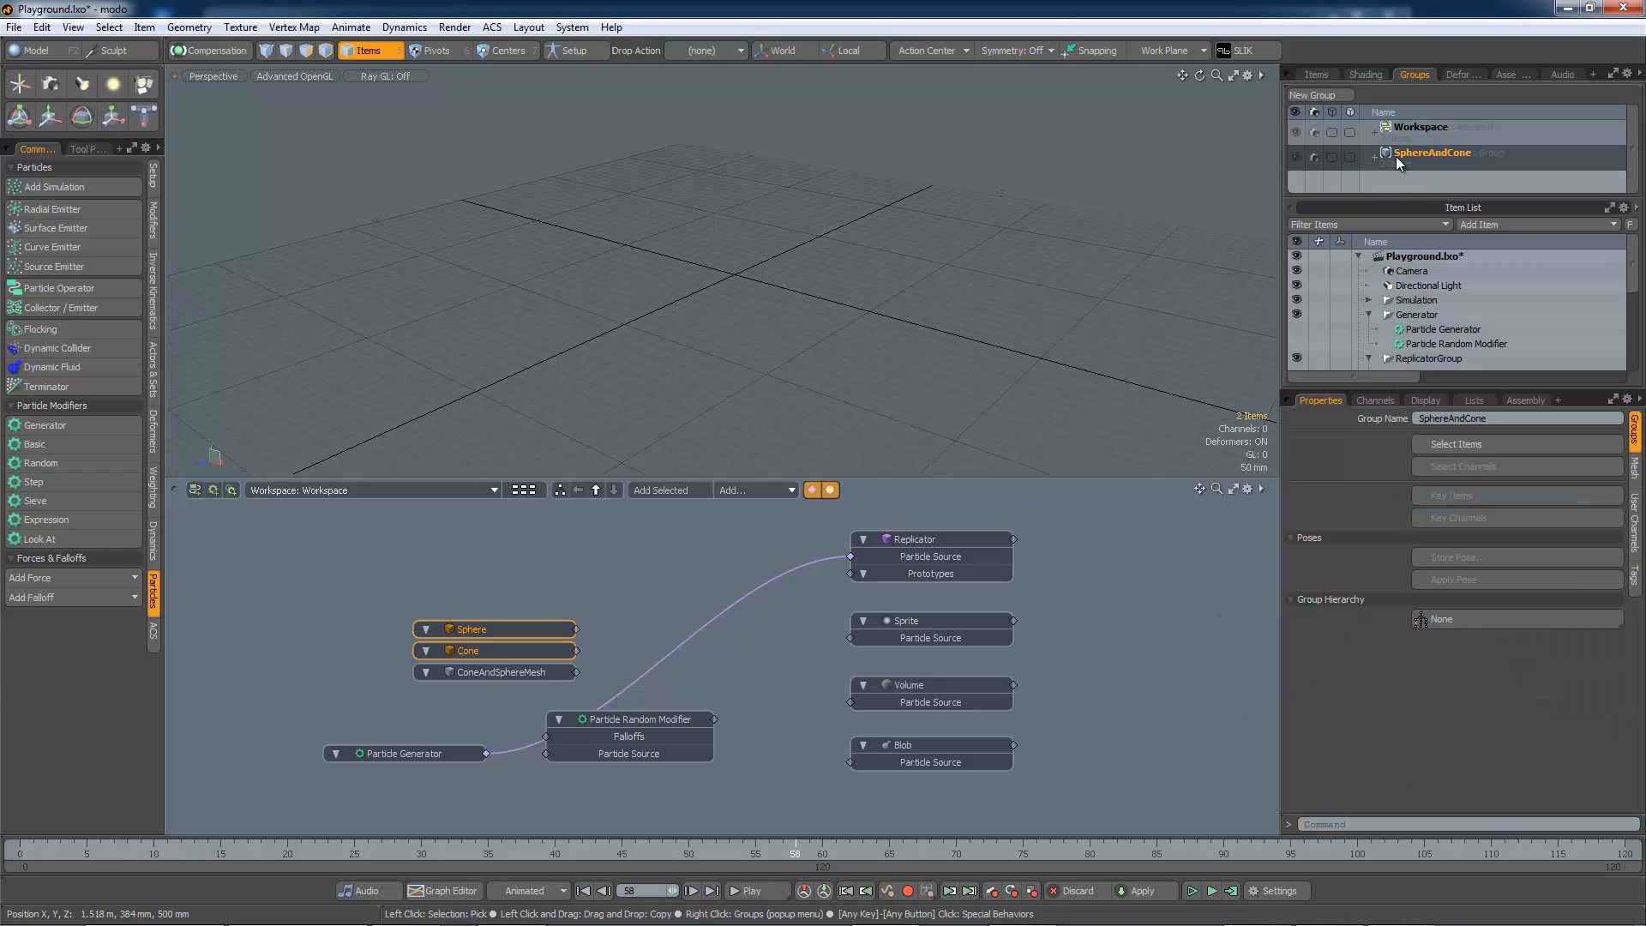
drag(1396, 157, 499, 502)
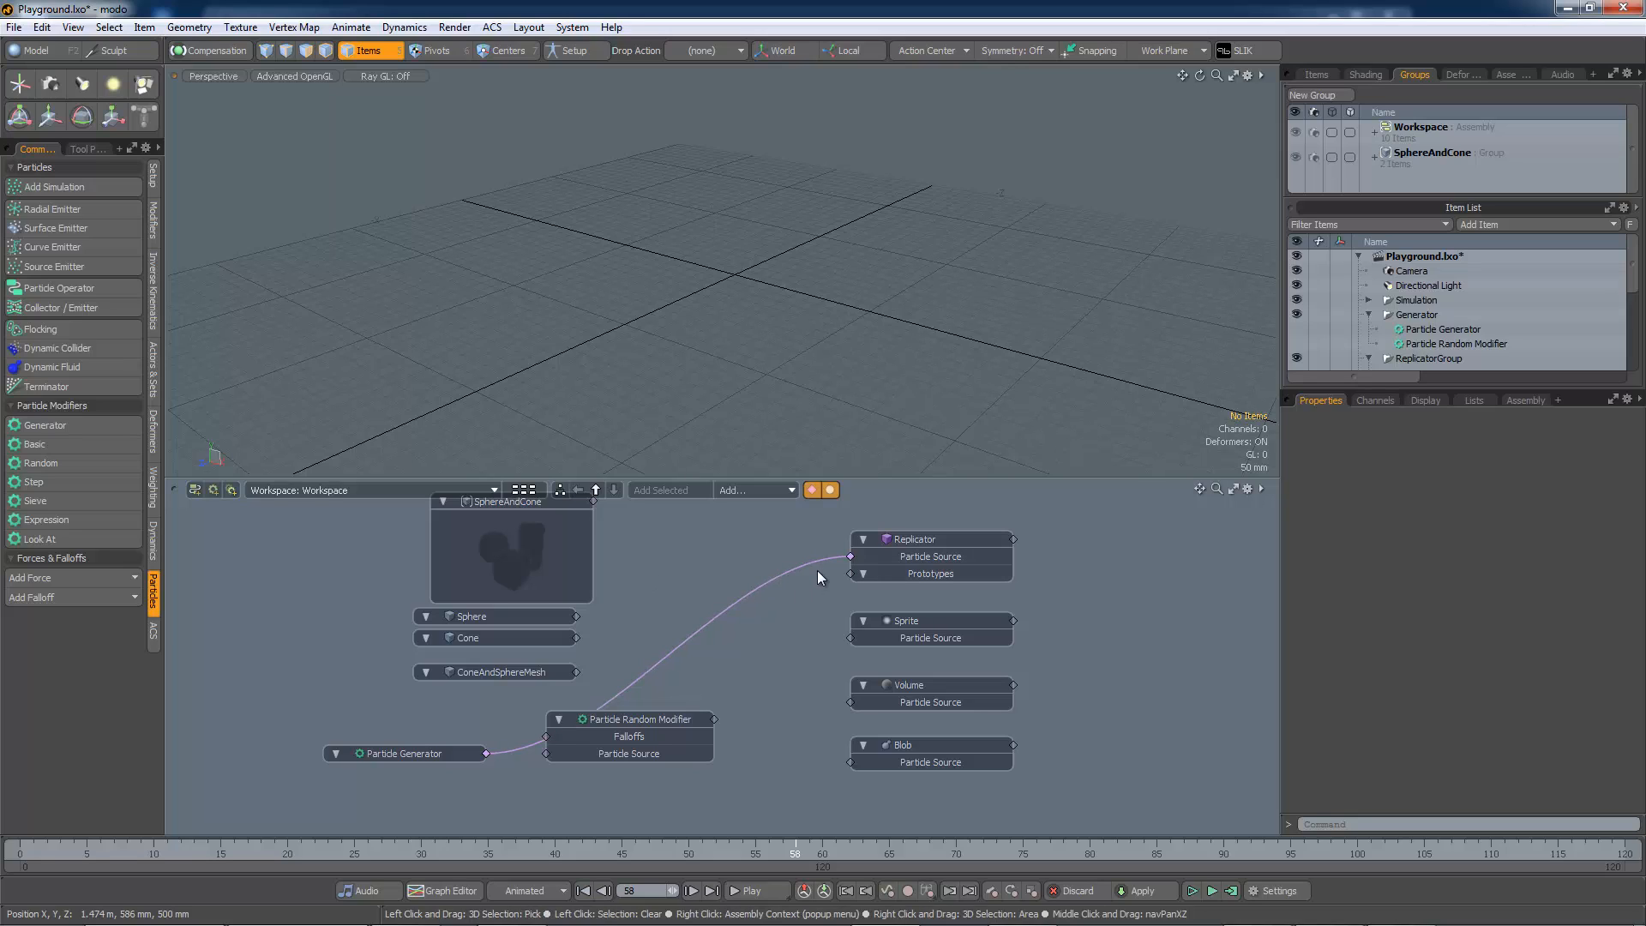
- Replace the Particle Generator with the Sphere as the Replicator's particle source, link the Cone as prototype, and preview the render
drag(814, 561, 760, 631)
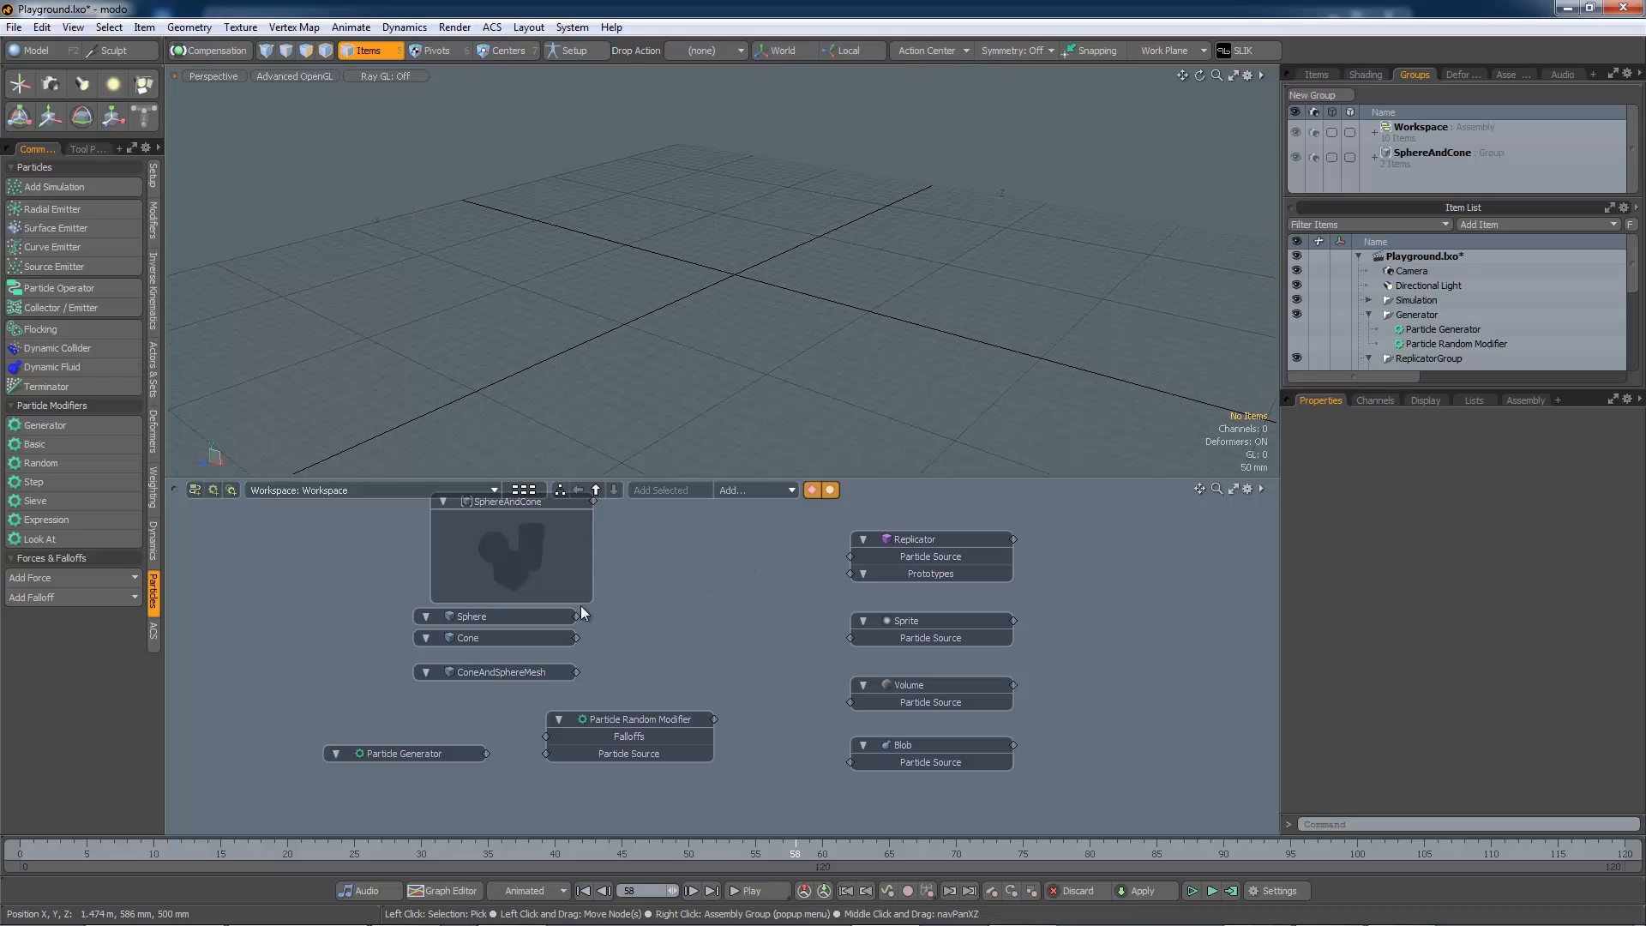
drag(666, 624, 880, 555)
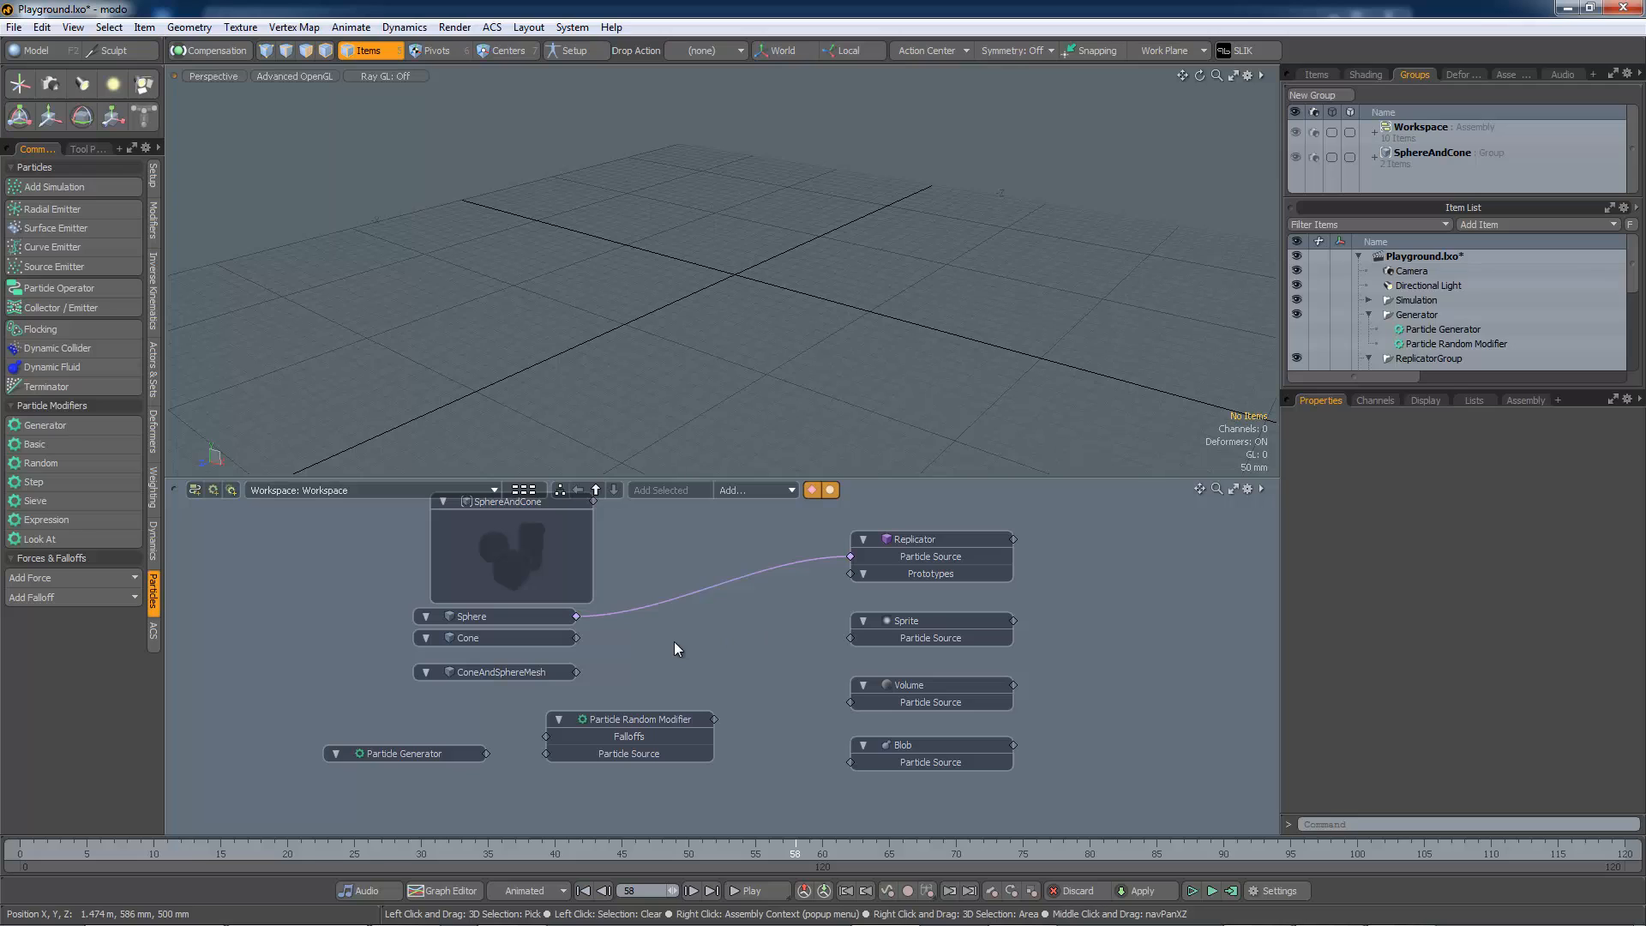
drag(574, 637, 852, 575)
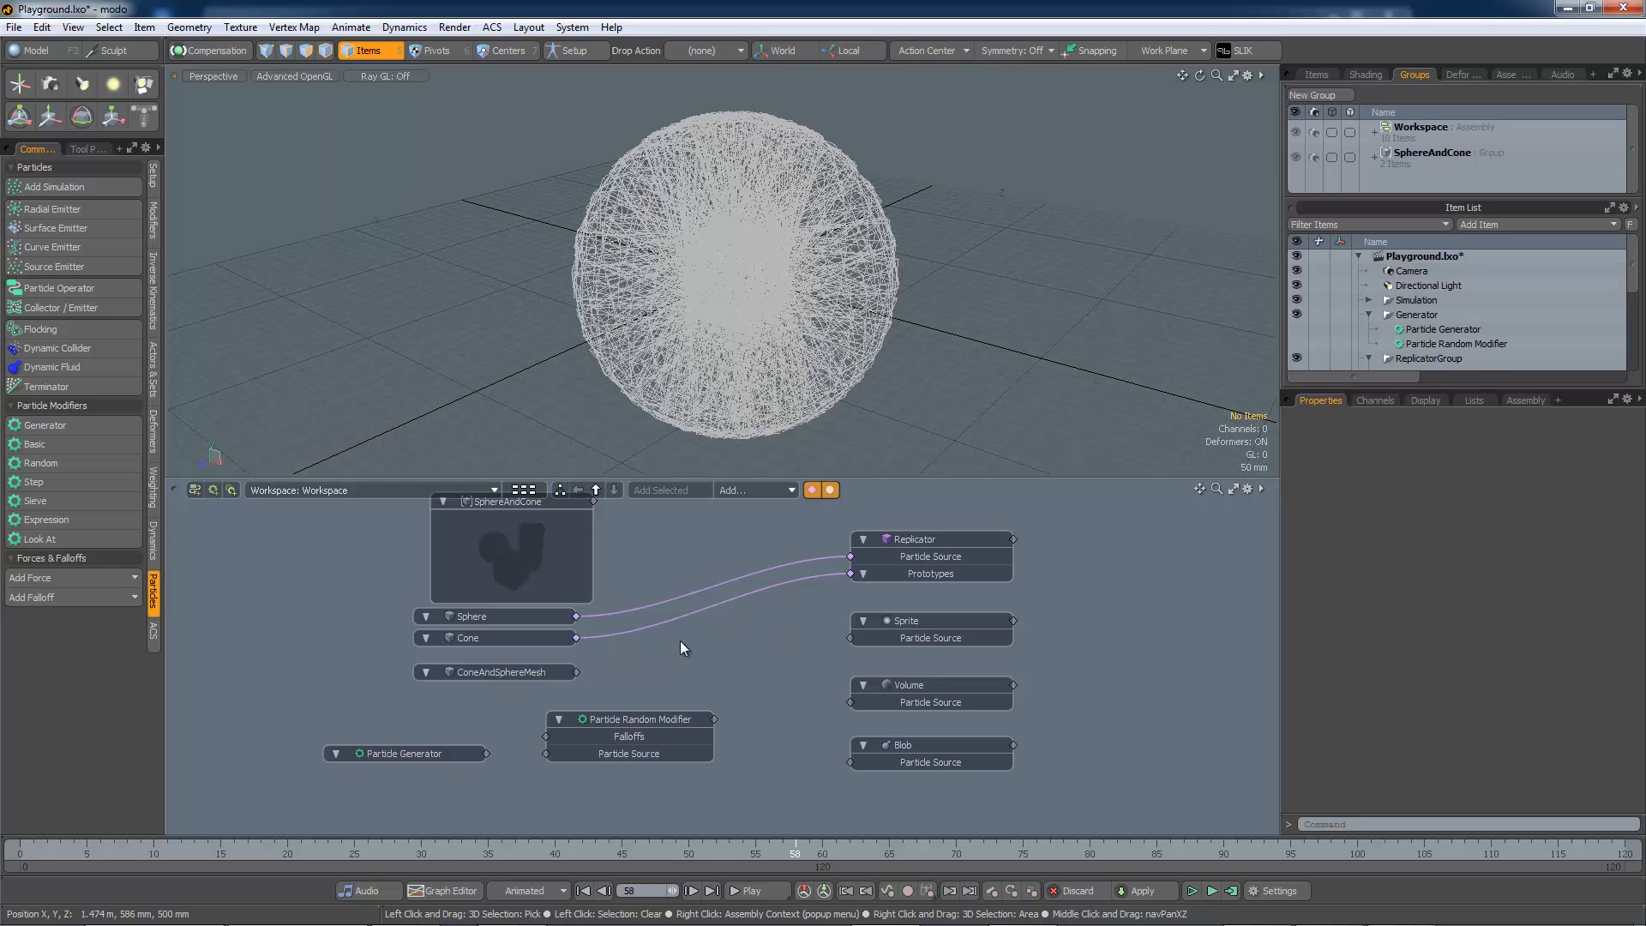
key(F9)
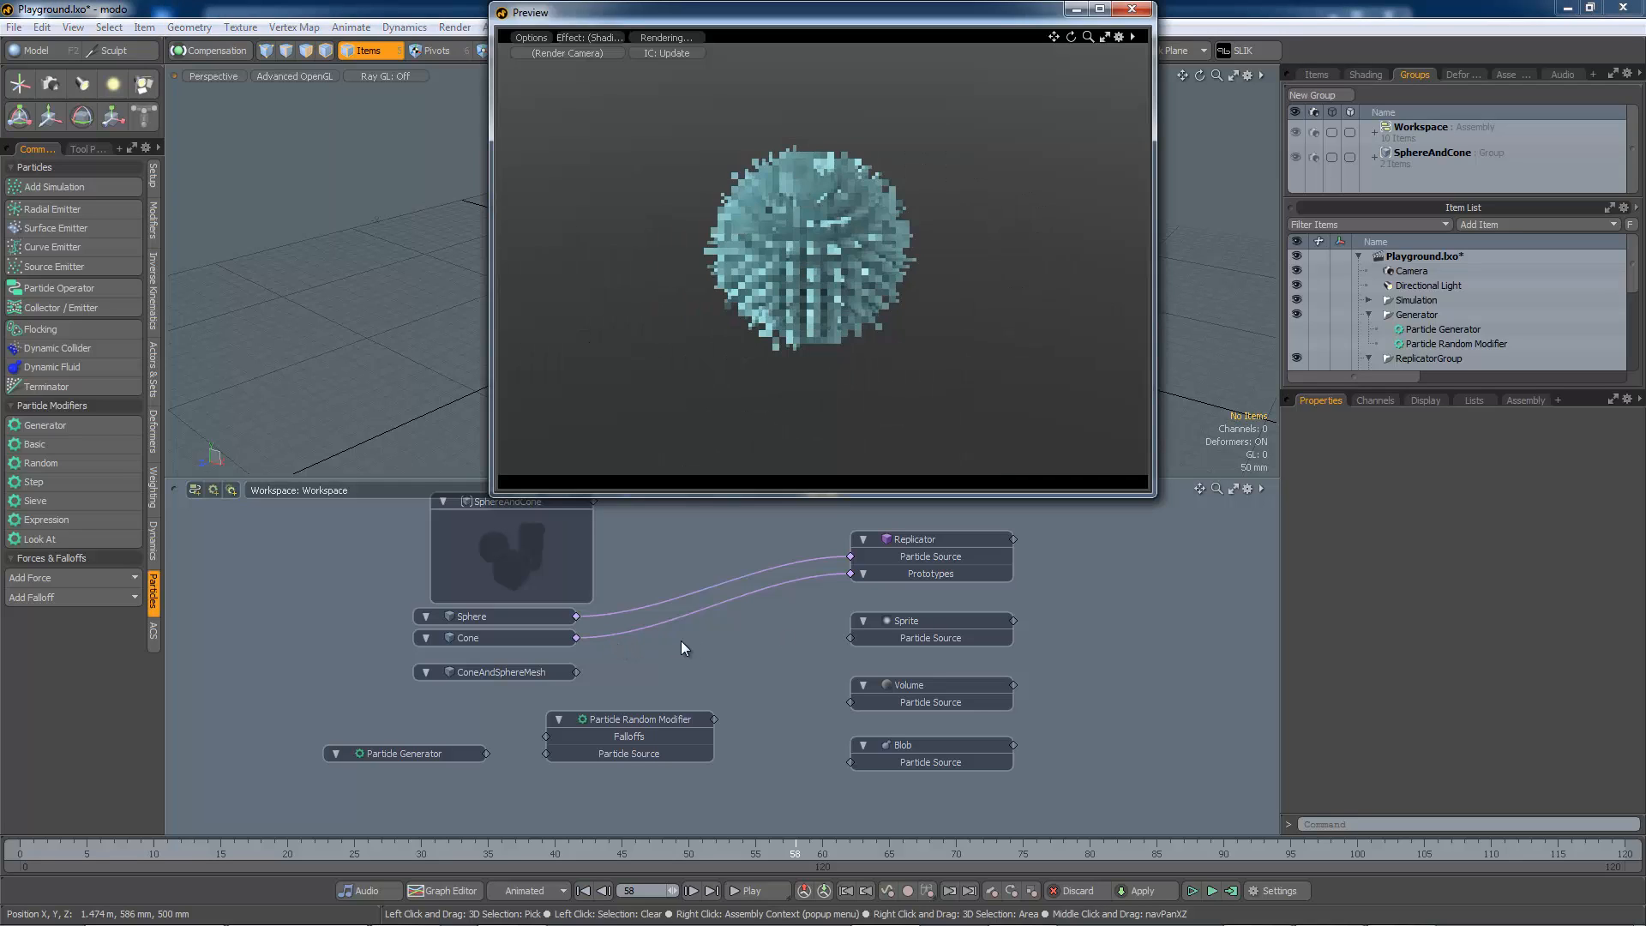
- Swap the Replicator's inputs so the Cone is the particle source and the Sphere the prototype, and inspect the render preview
scroll(853, 238, up, 3)
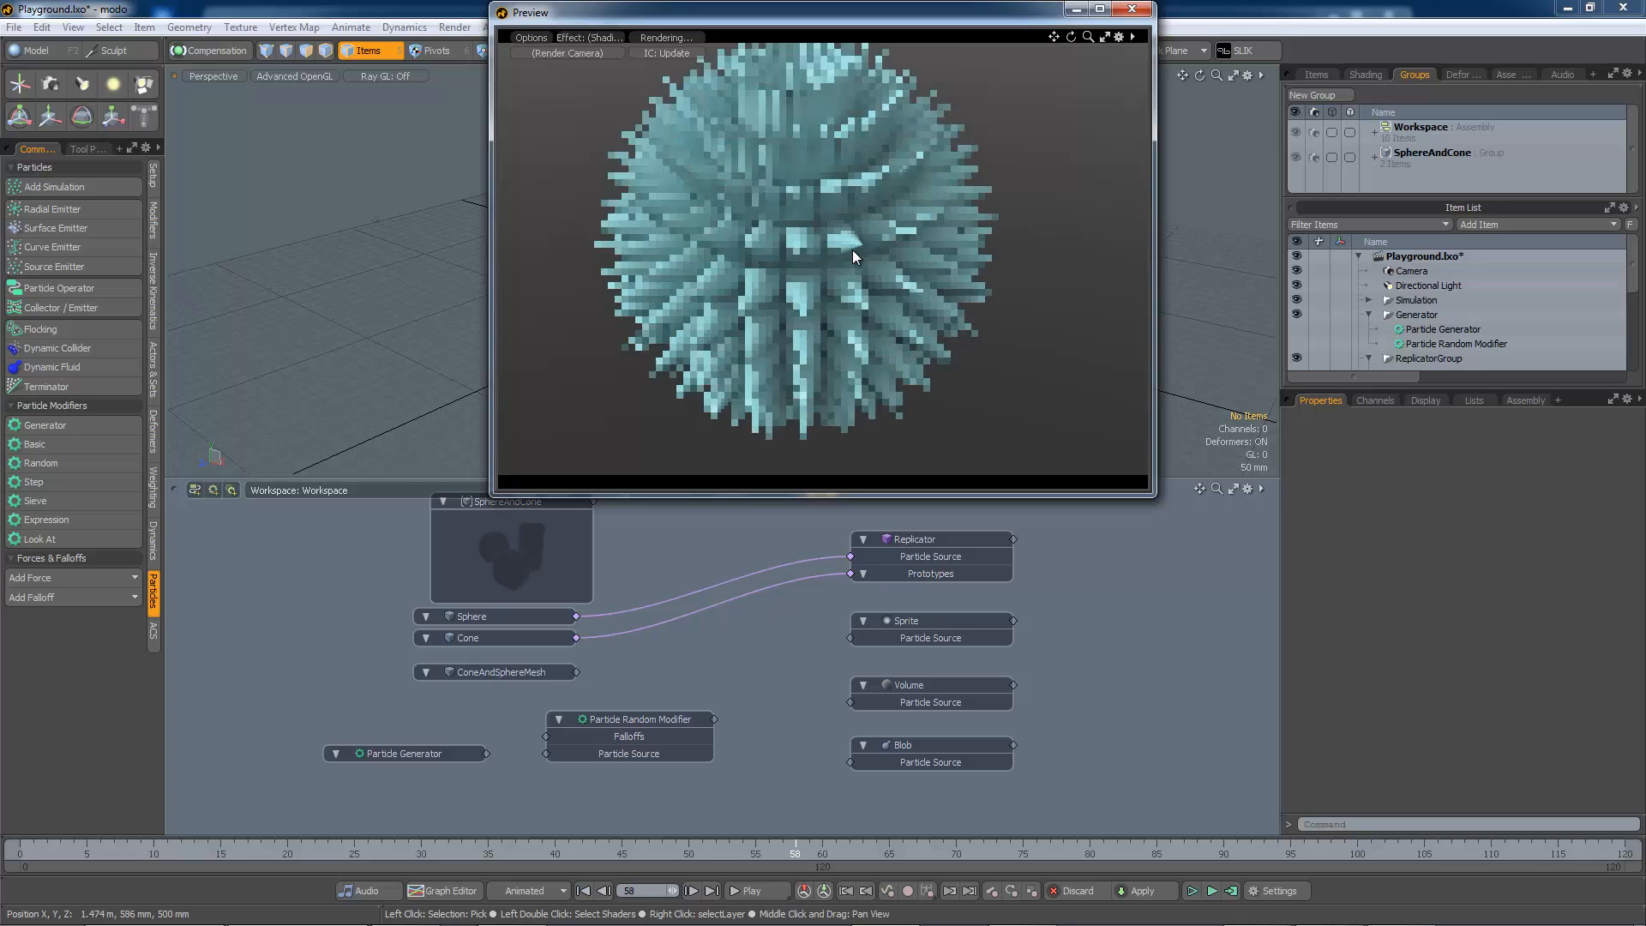
alt+drag(853, 250, 908, 335)
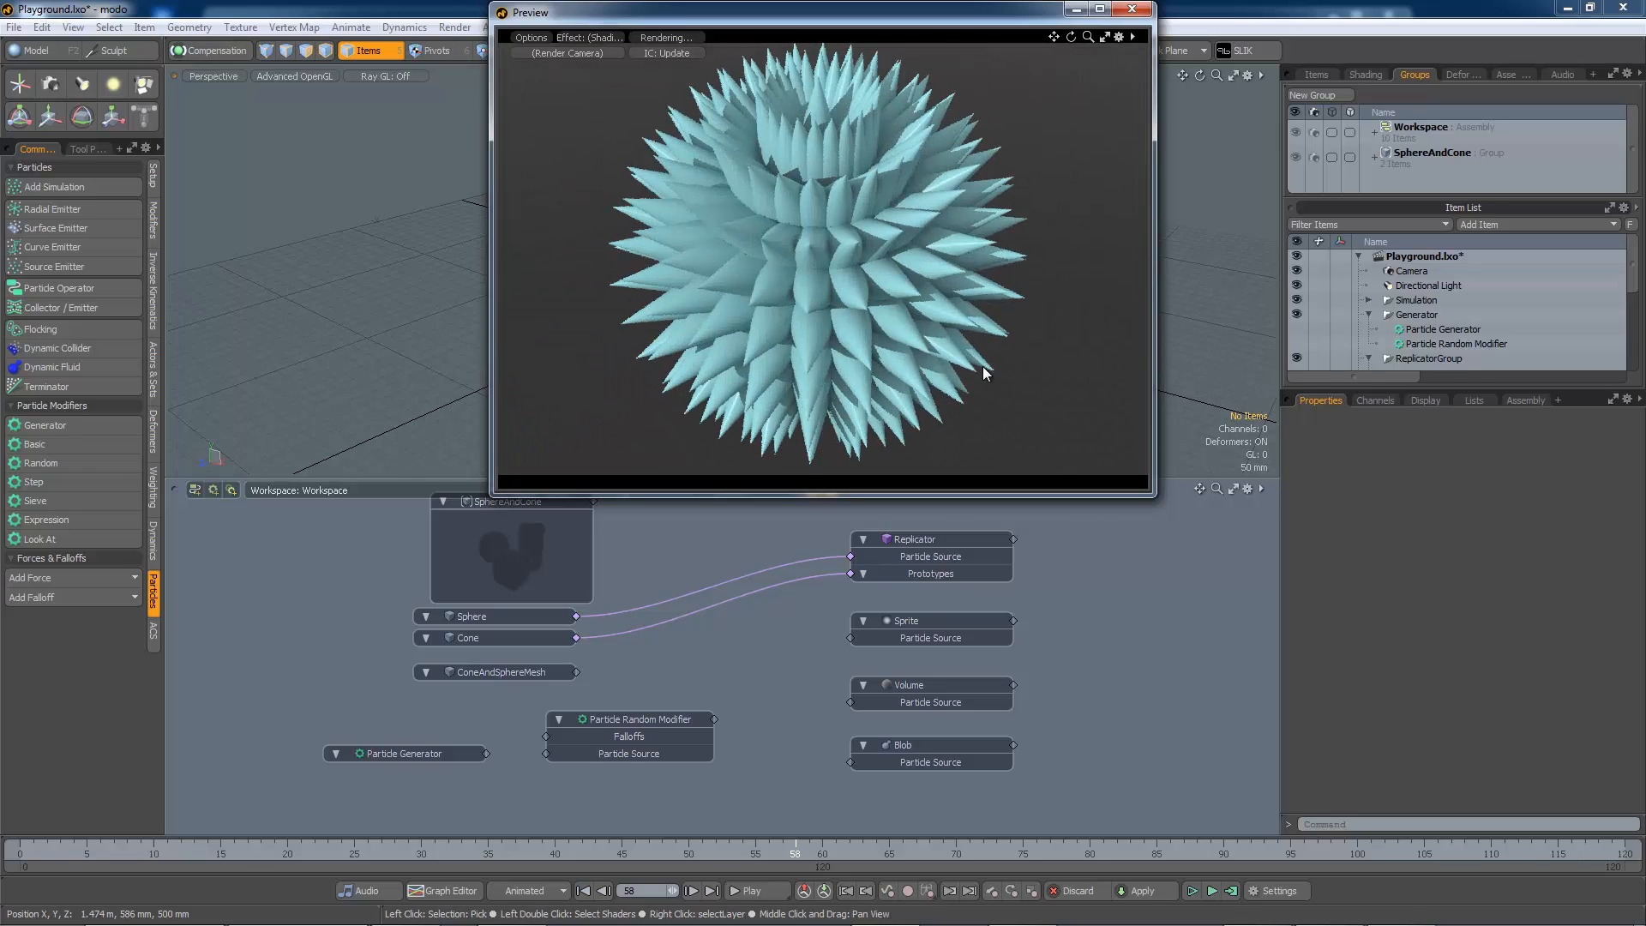
alt+drag(983, 367, 907, 385)
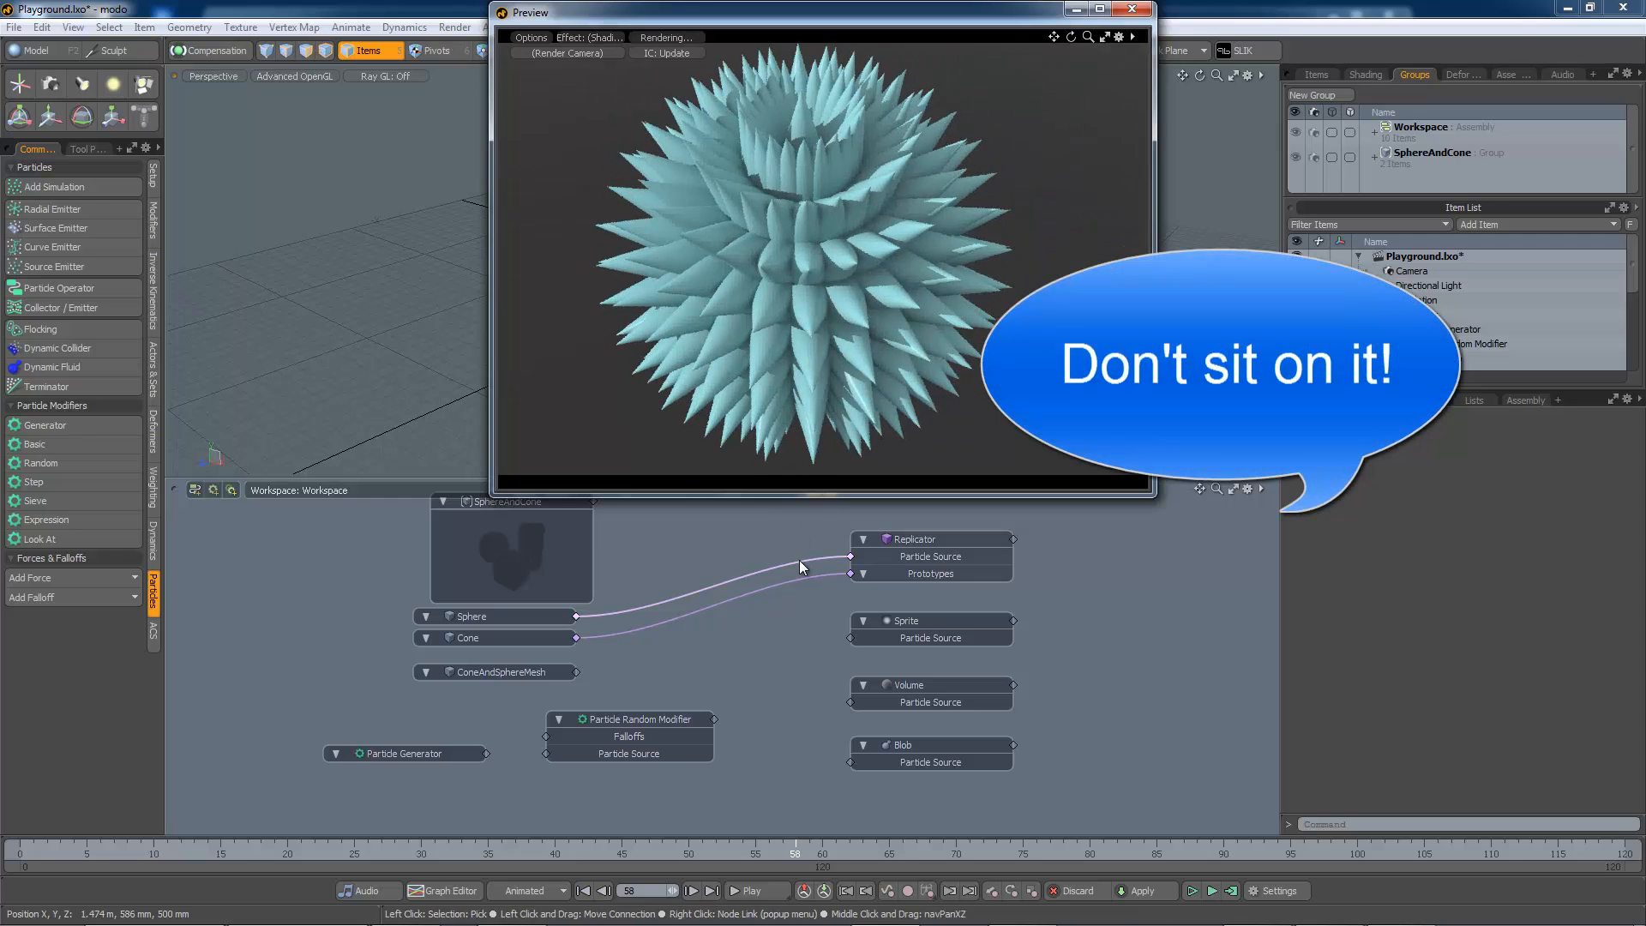
drag(799, 559, 887, 575)
drag(632, 632, 889, 559)
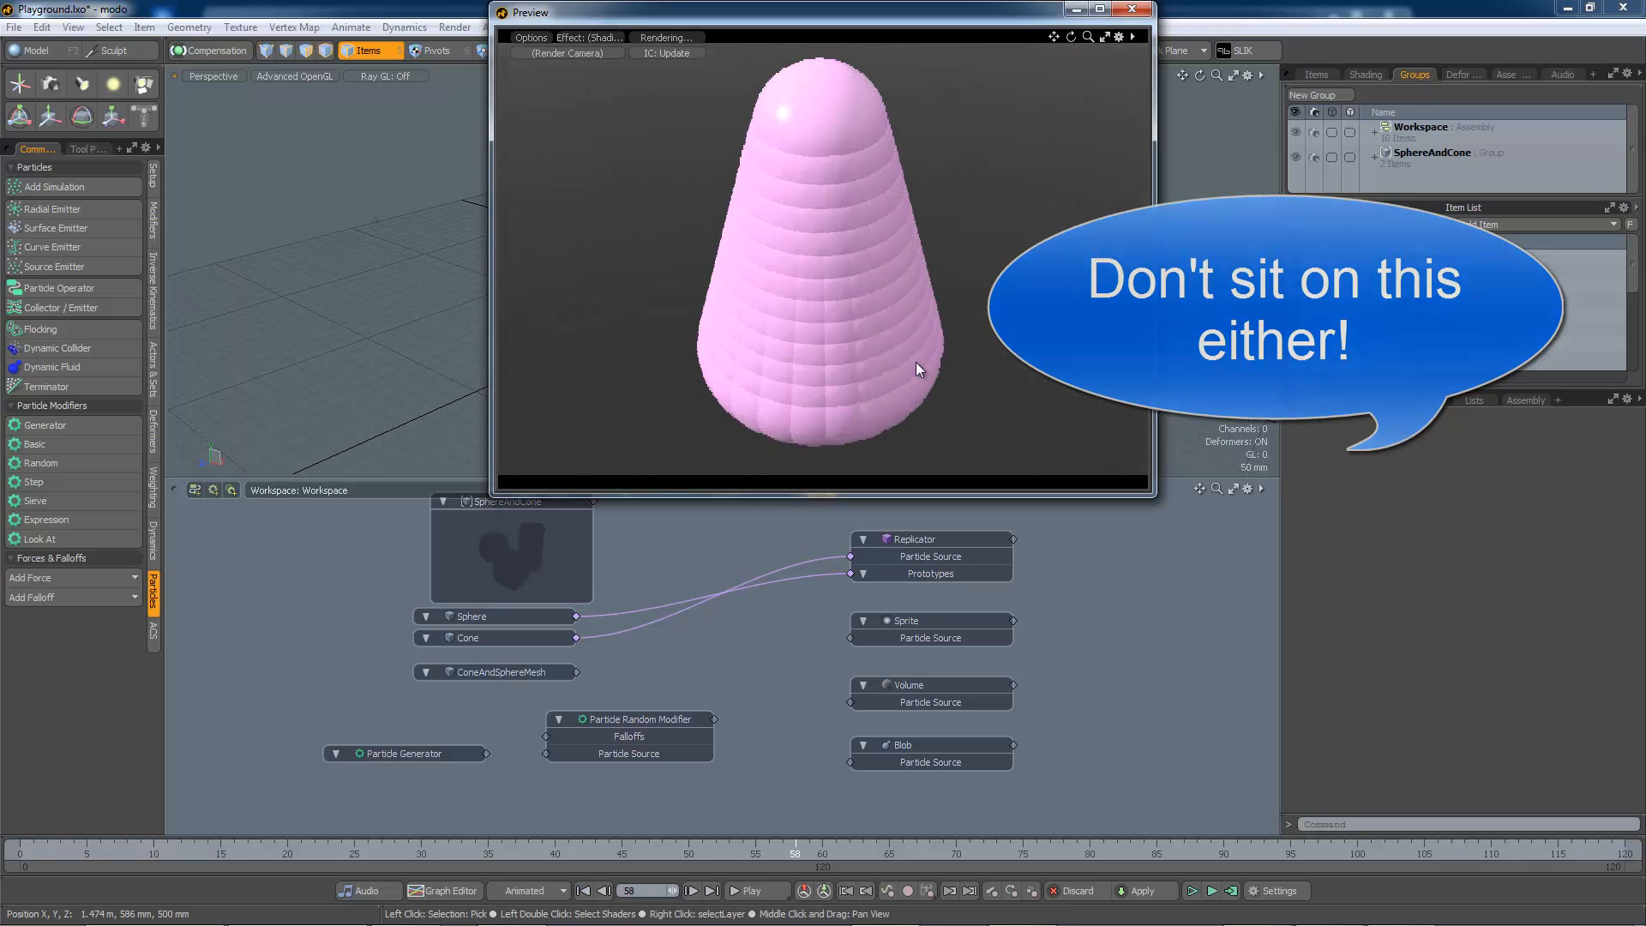
alt+drag(855, 377, 870, 386)
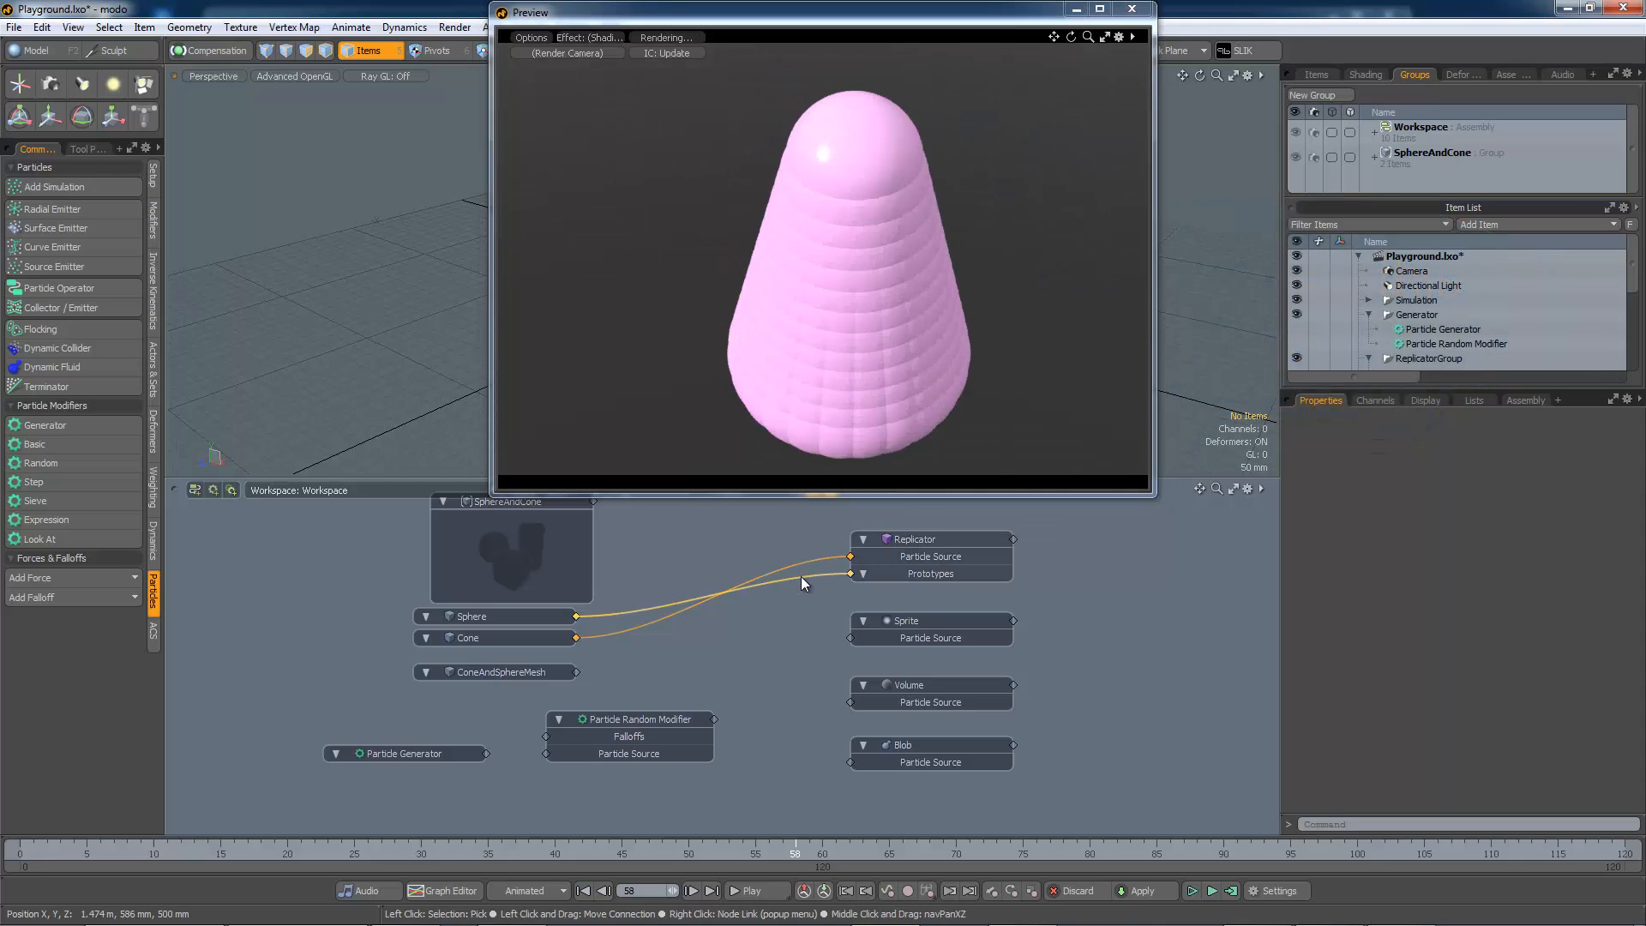
- Replace both Replicator links with ConeAndSphereMesh as the prototype and the Particle Generator as the particle source
key(Delete)
drag(816, 561, 760, 607)
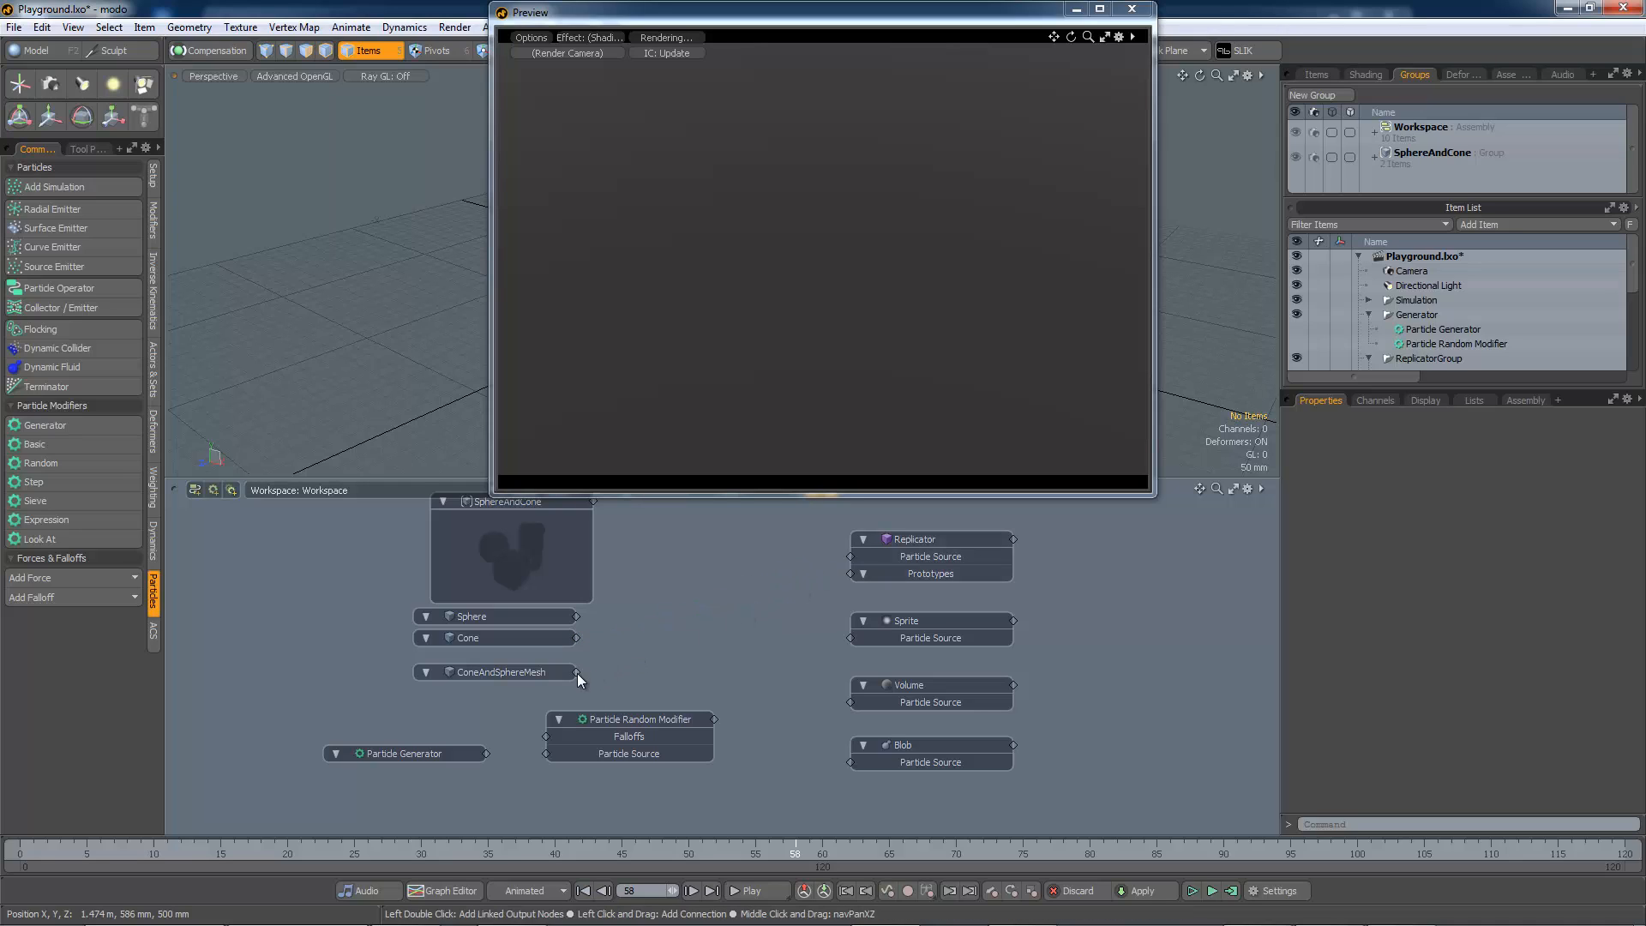
drag(576, 672, 907, 578)
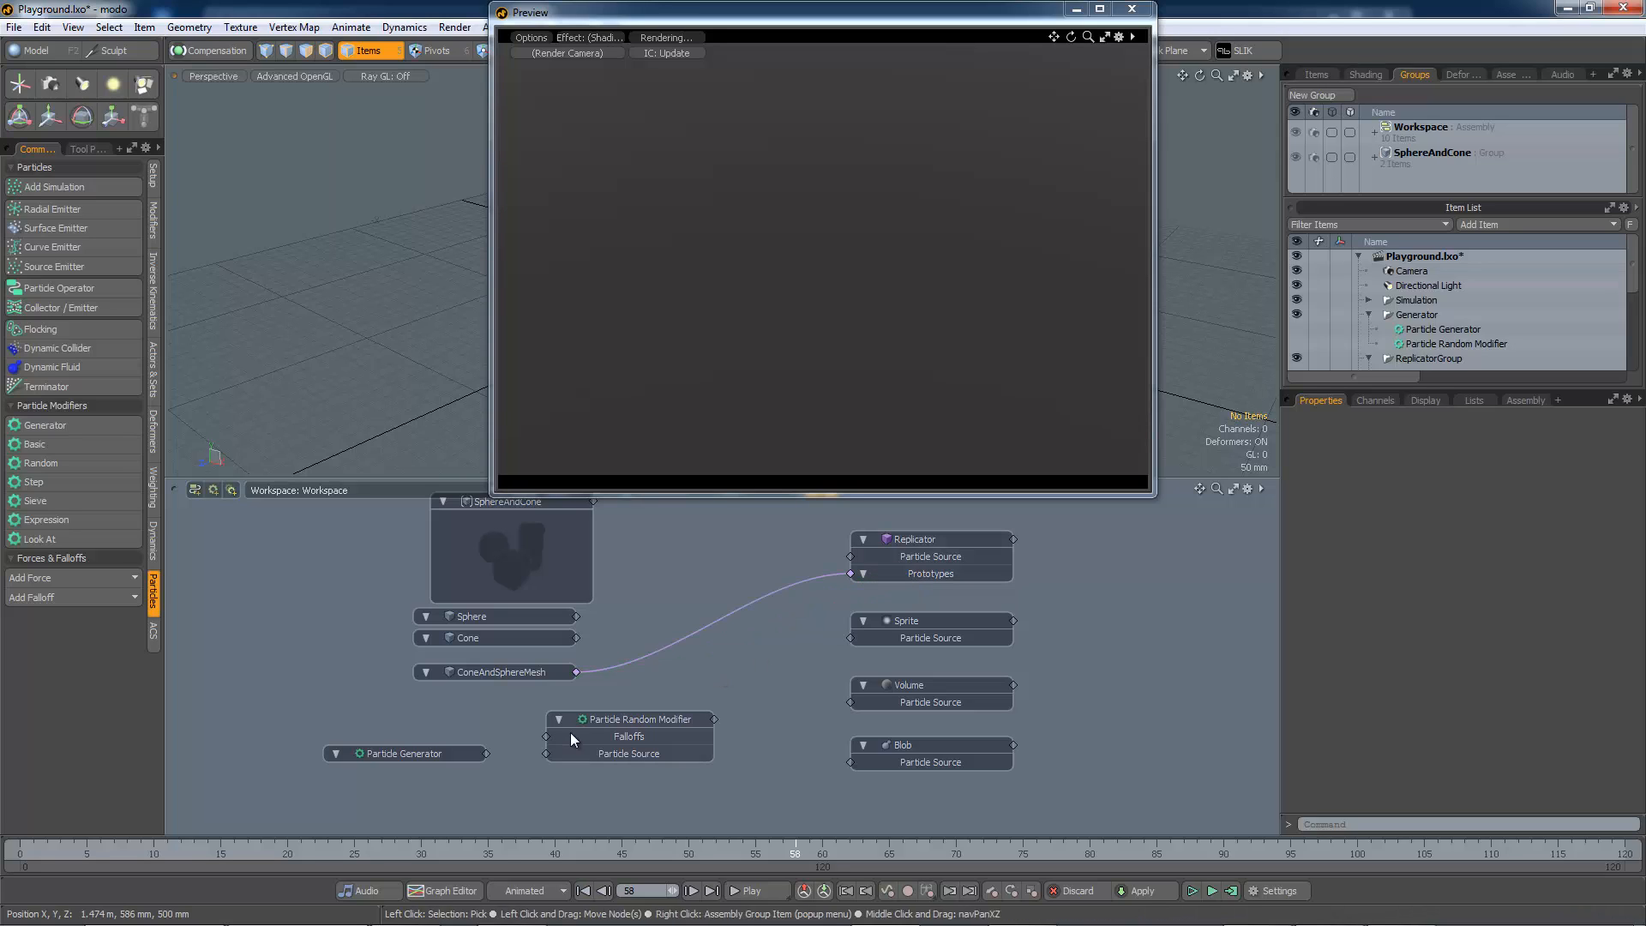
drag(487, 752, 853, 556)
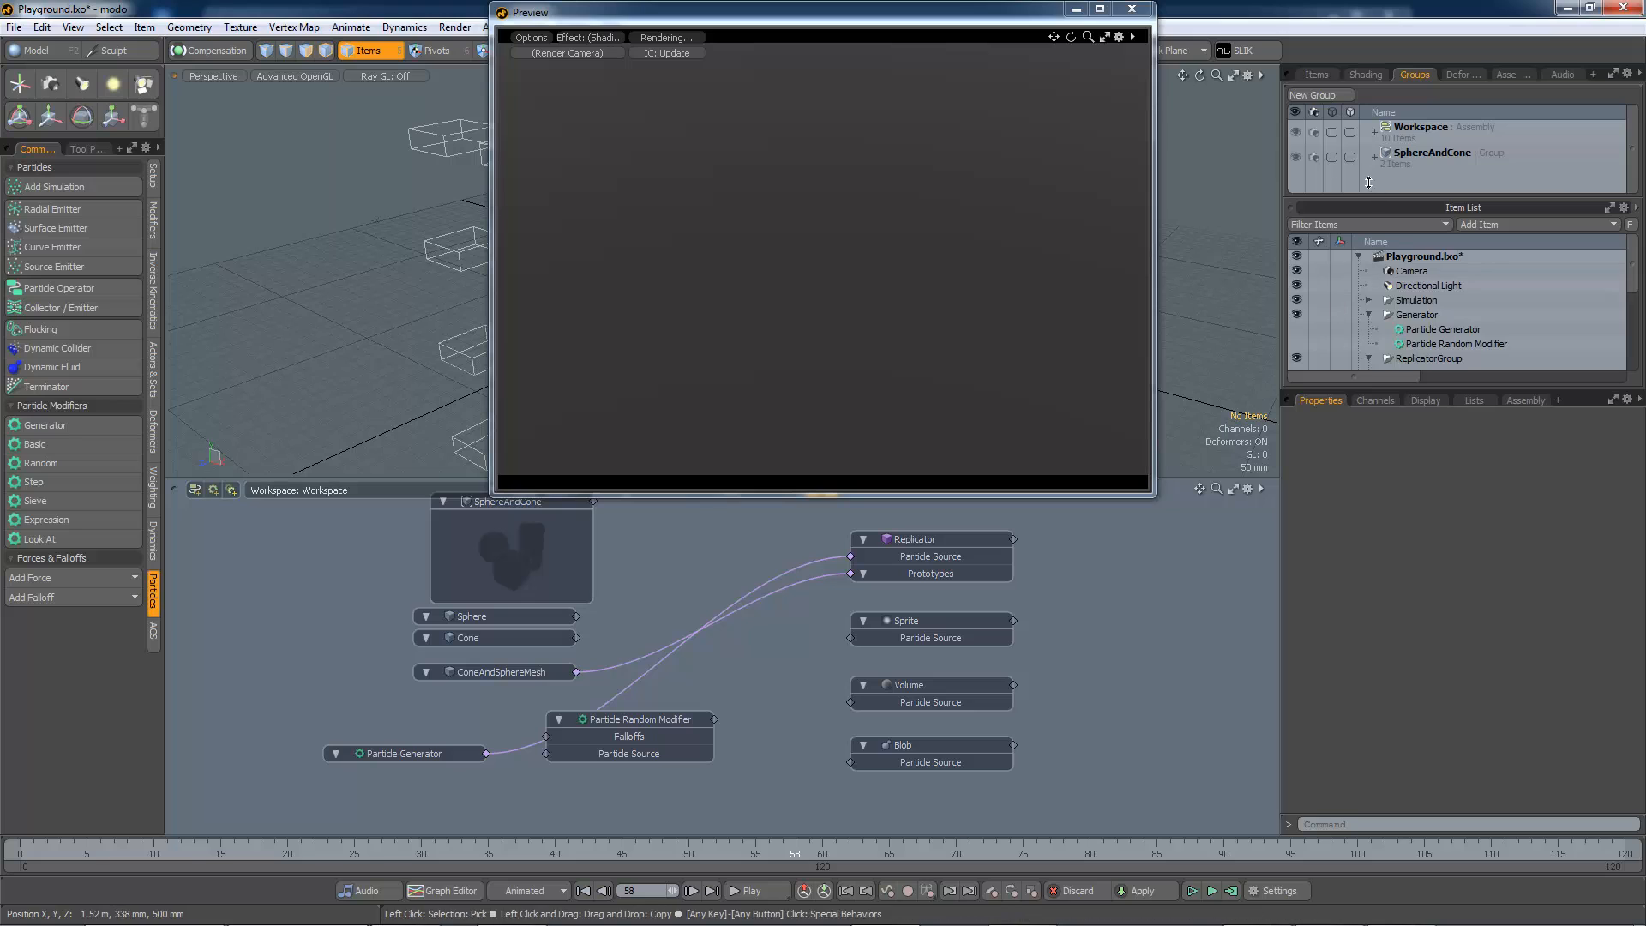
- Make the Cone and Sphere child items of ConeAndSphereMesh visible and inspect the replicated result in the render preview
drag(1418, 387, 1418, 575)
click(1296, 495)
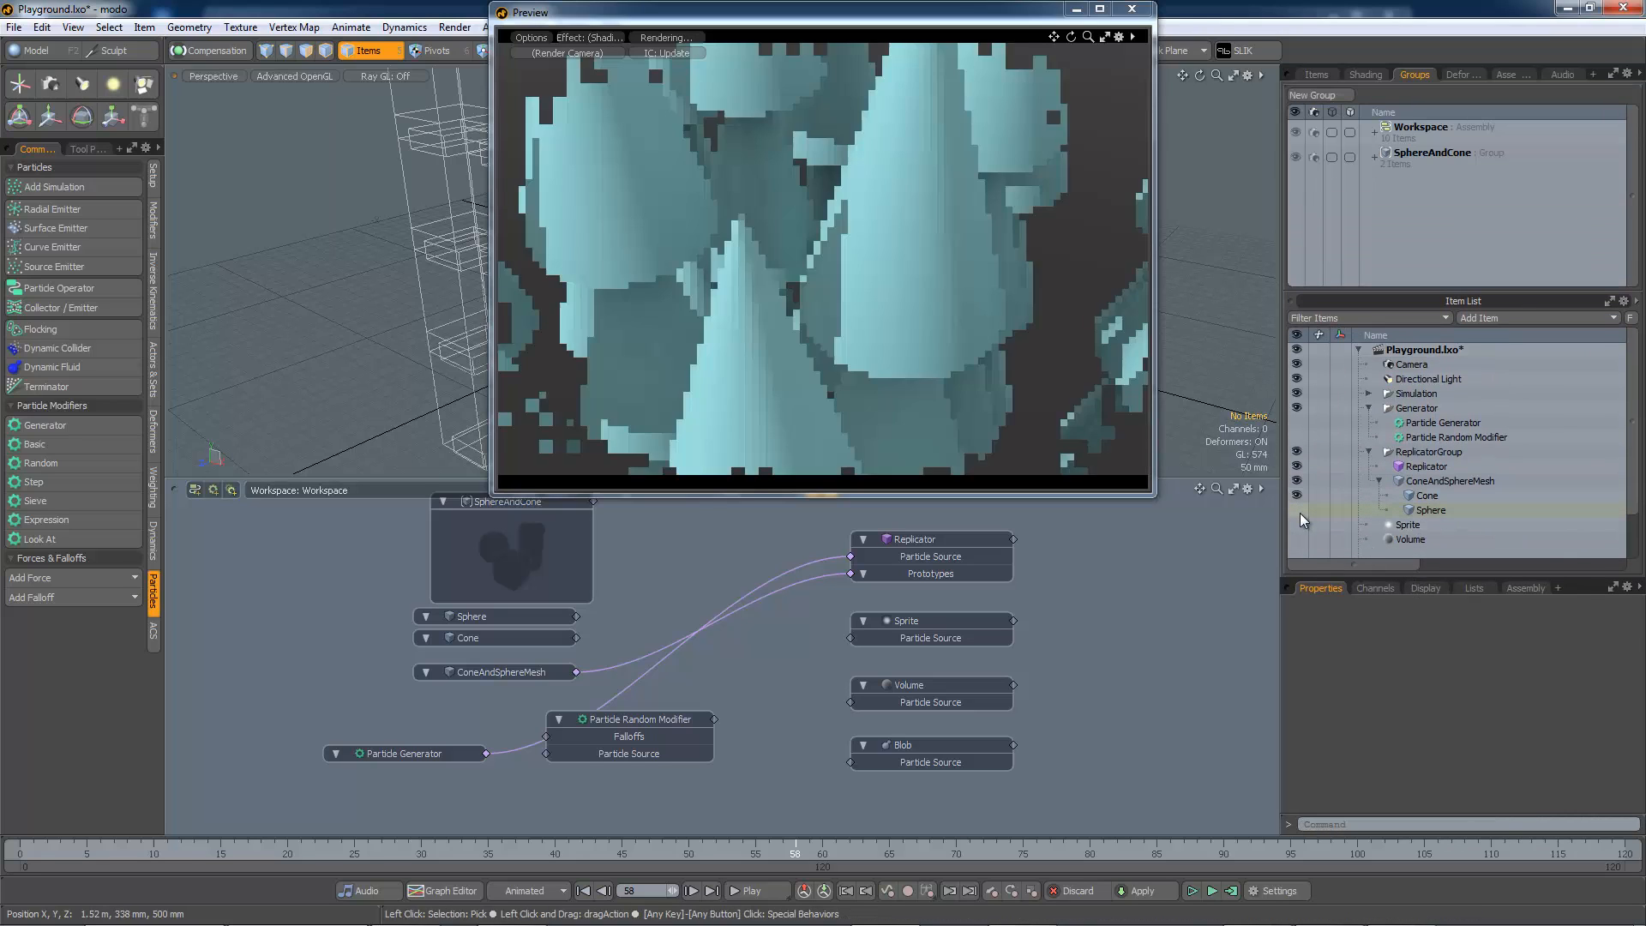
click(1296, 511)
scroll(817, 277, down, 5)
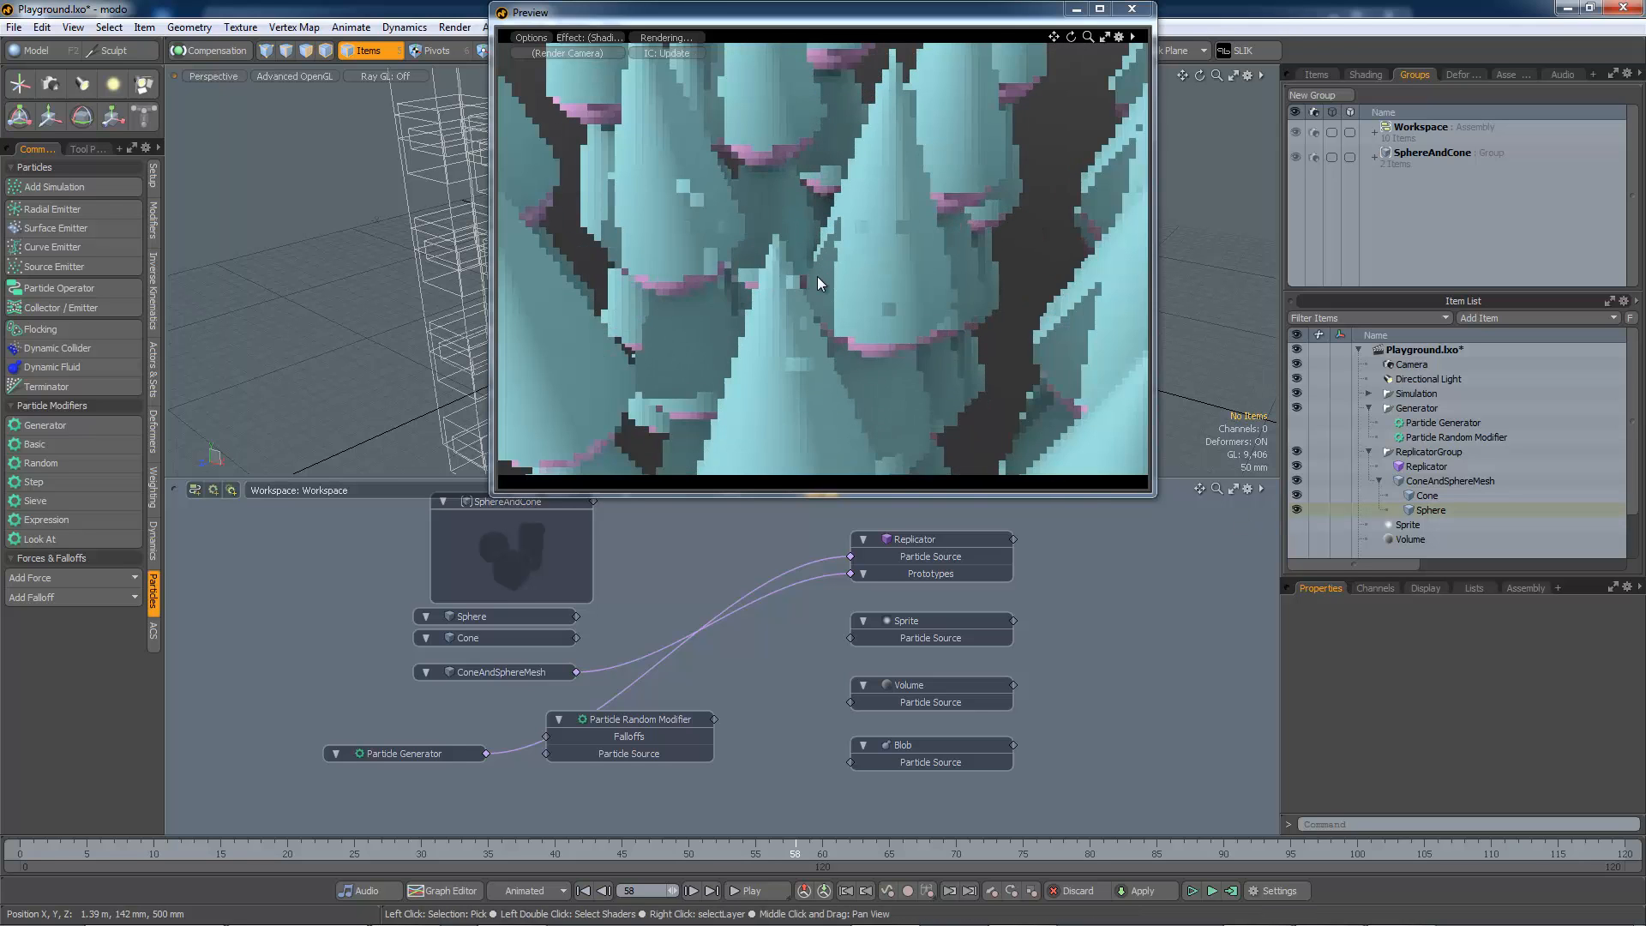
mouse_move(849, 339)
alt+mouse_down()
mouse_move(881, 271)
mouse_move(869, 350)
alt+mouse_up()
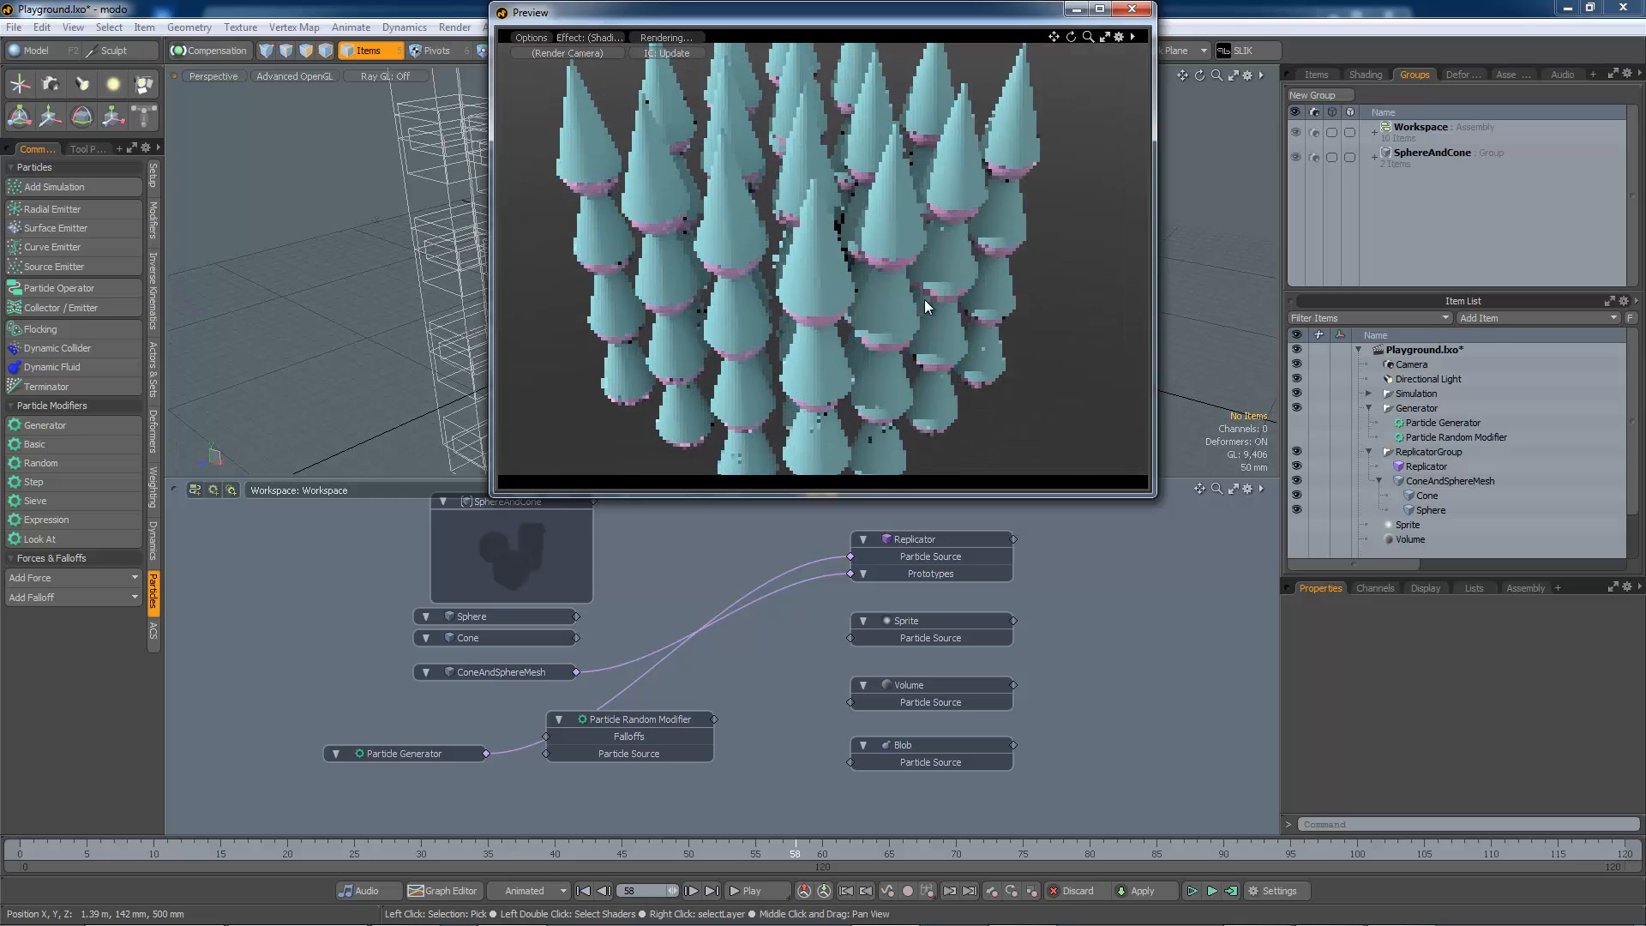
- Turn the Replicator's Include Child Items option off and back on to compare the preview
click(944, 538)
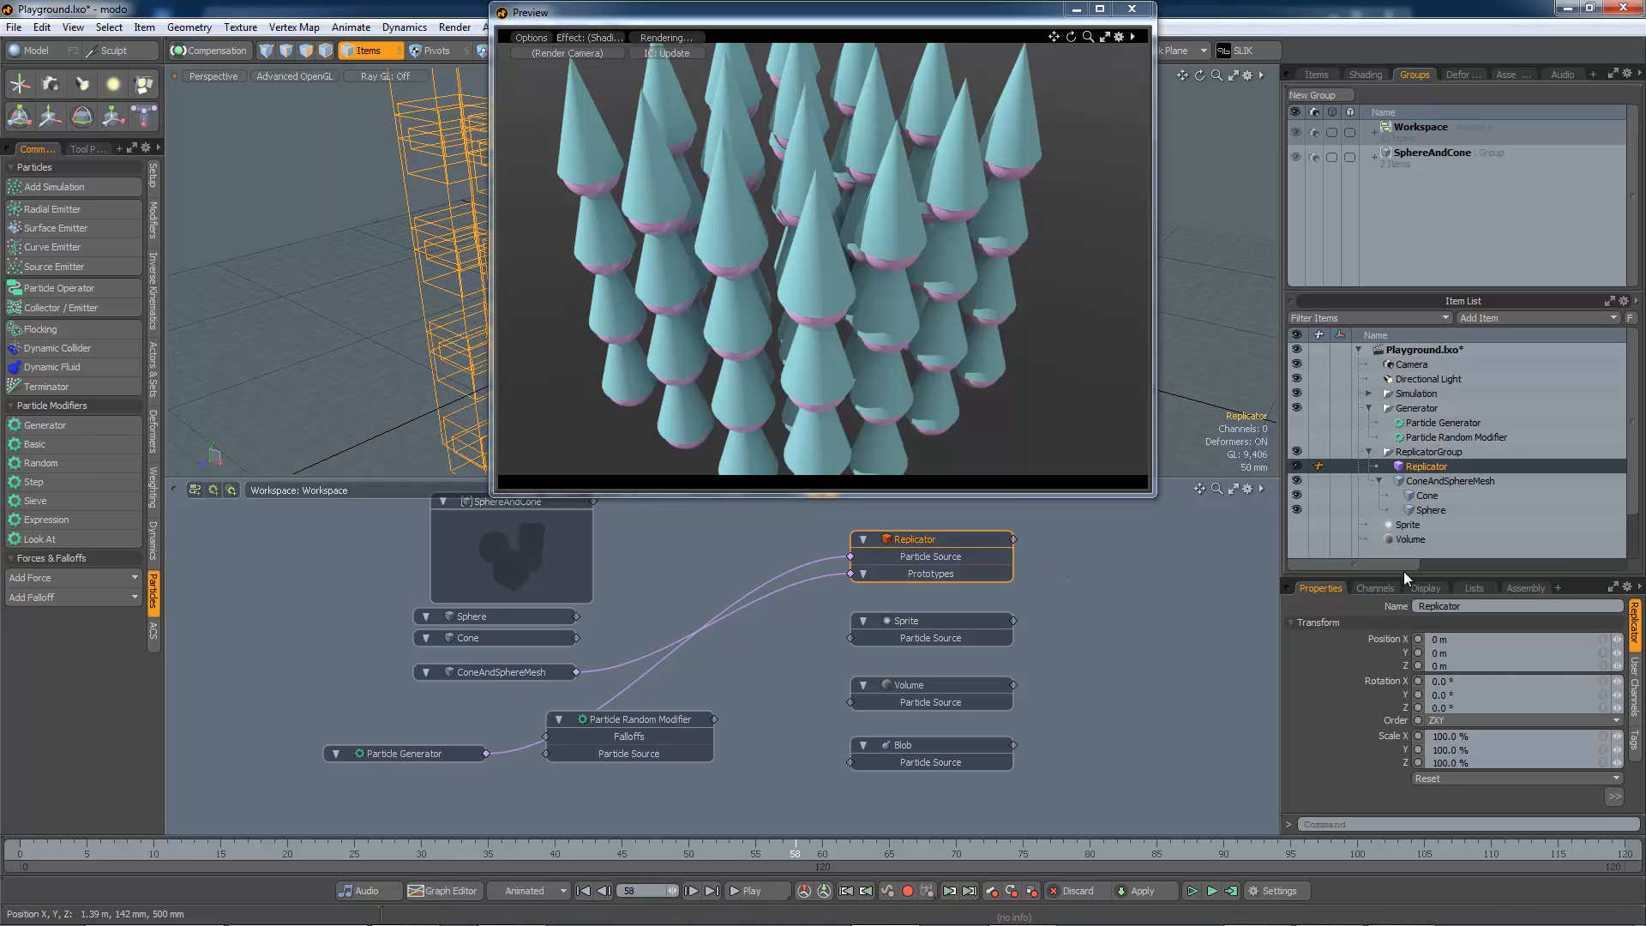
drag(1404, 573, 1422, 379)
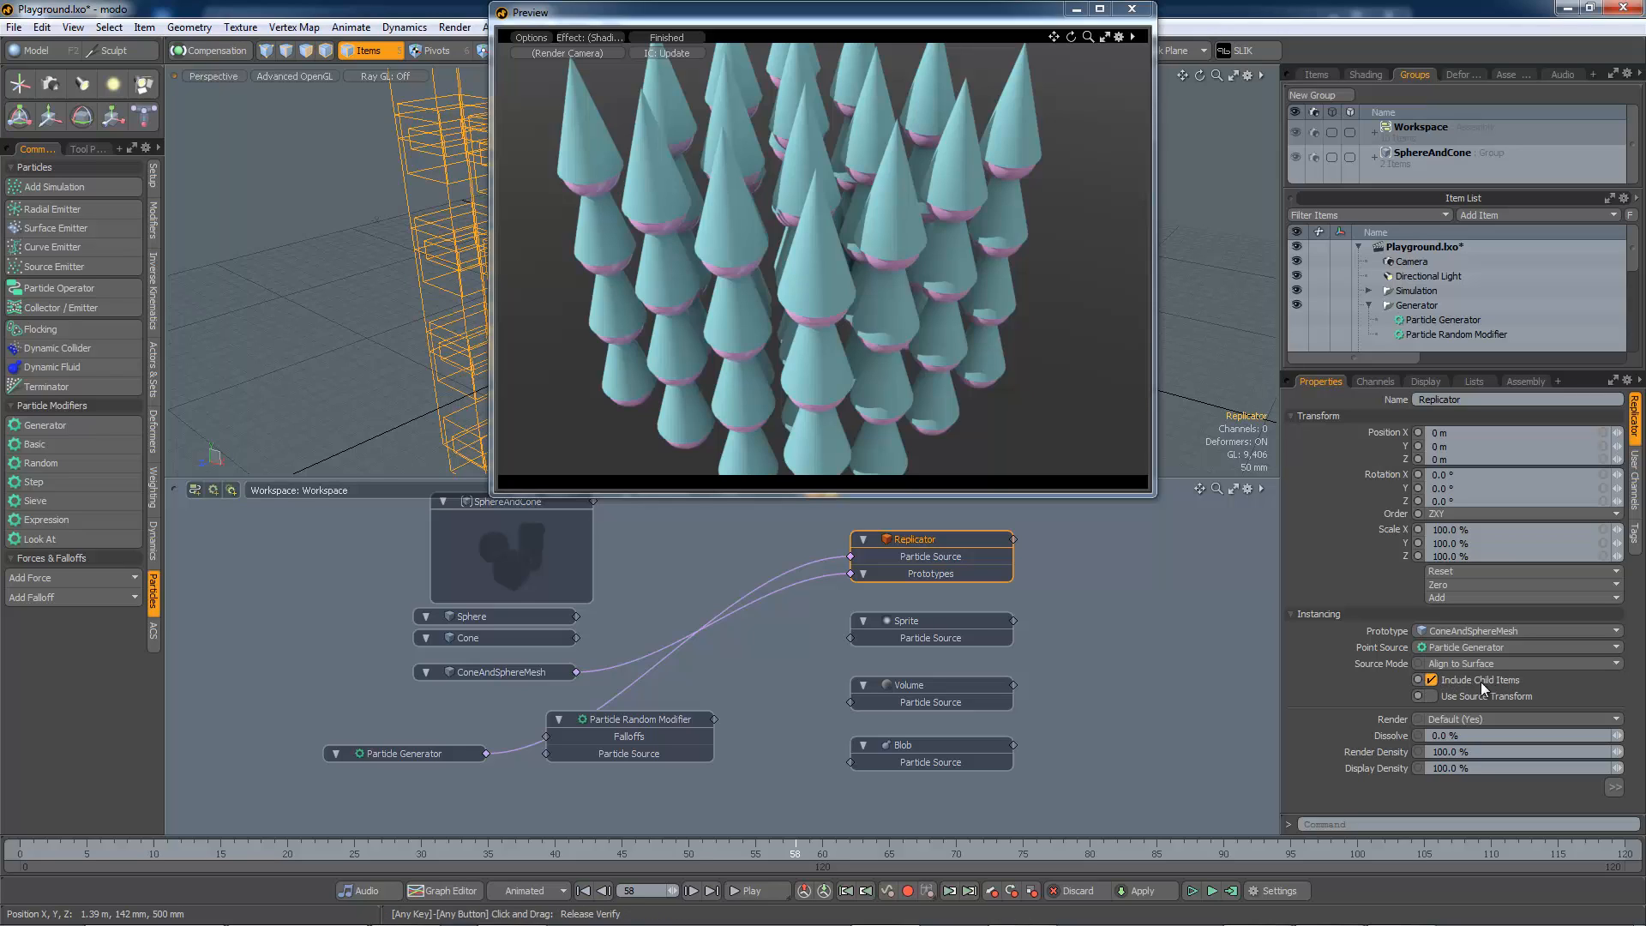
click(1431, 680)
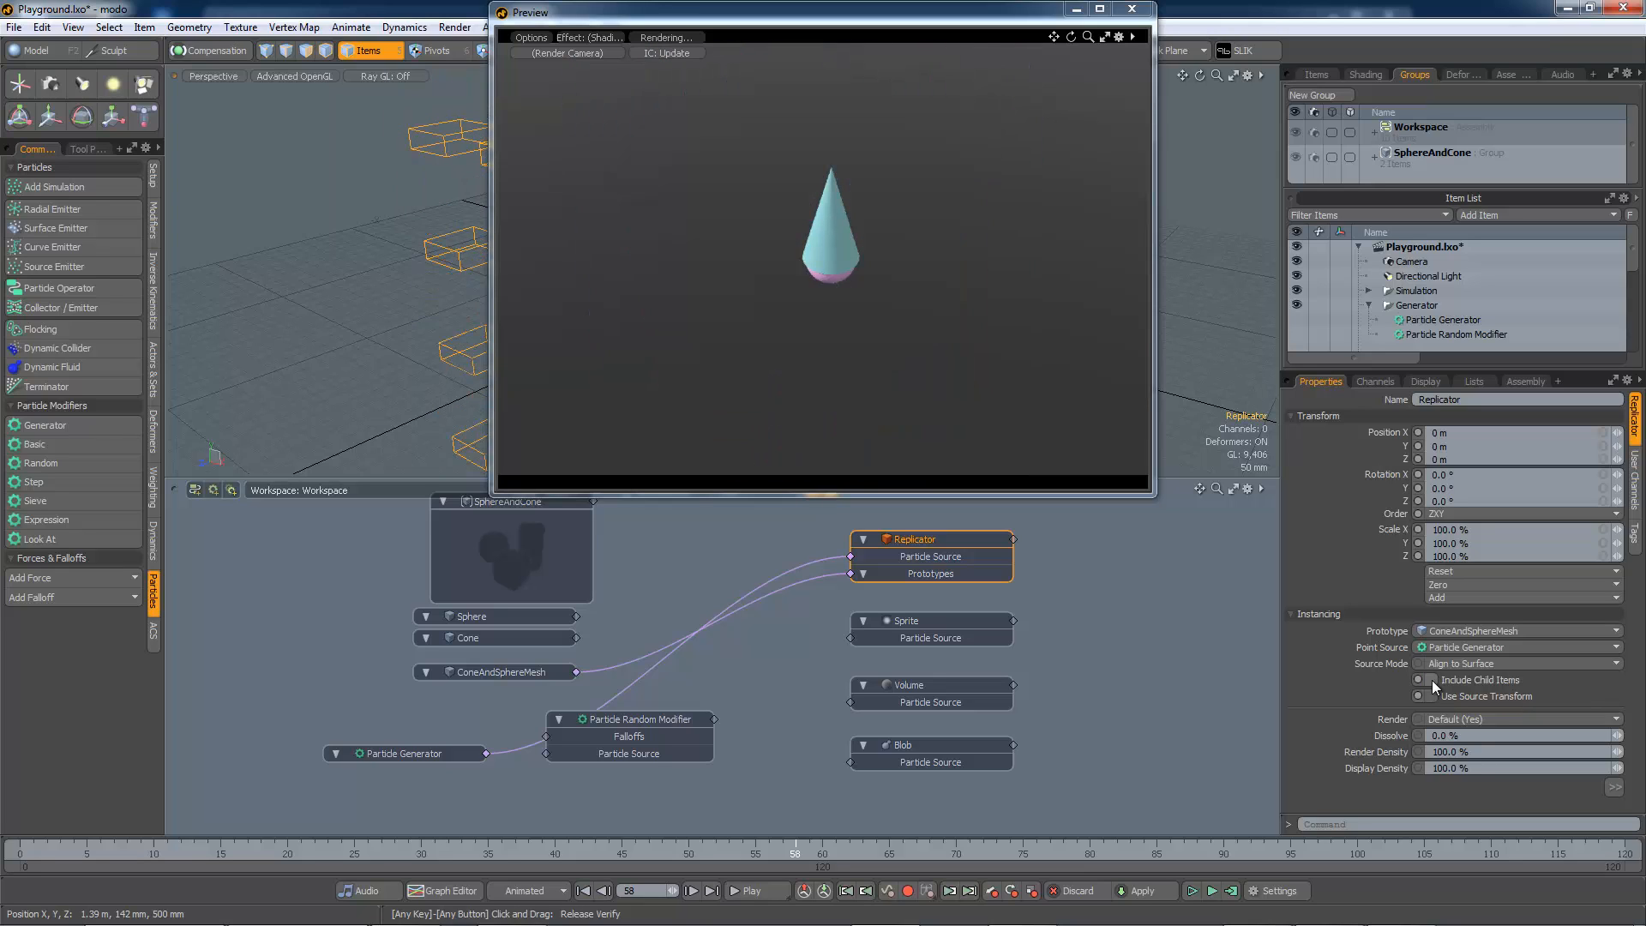
click(1431, 680)
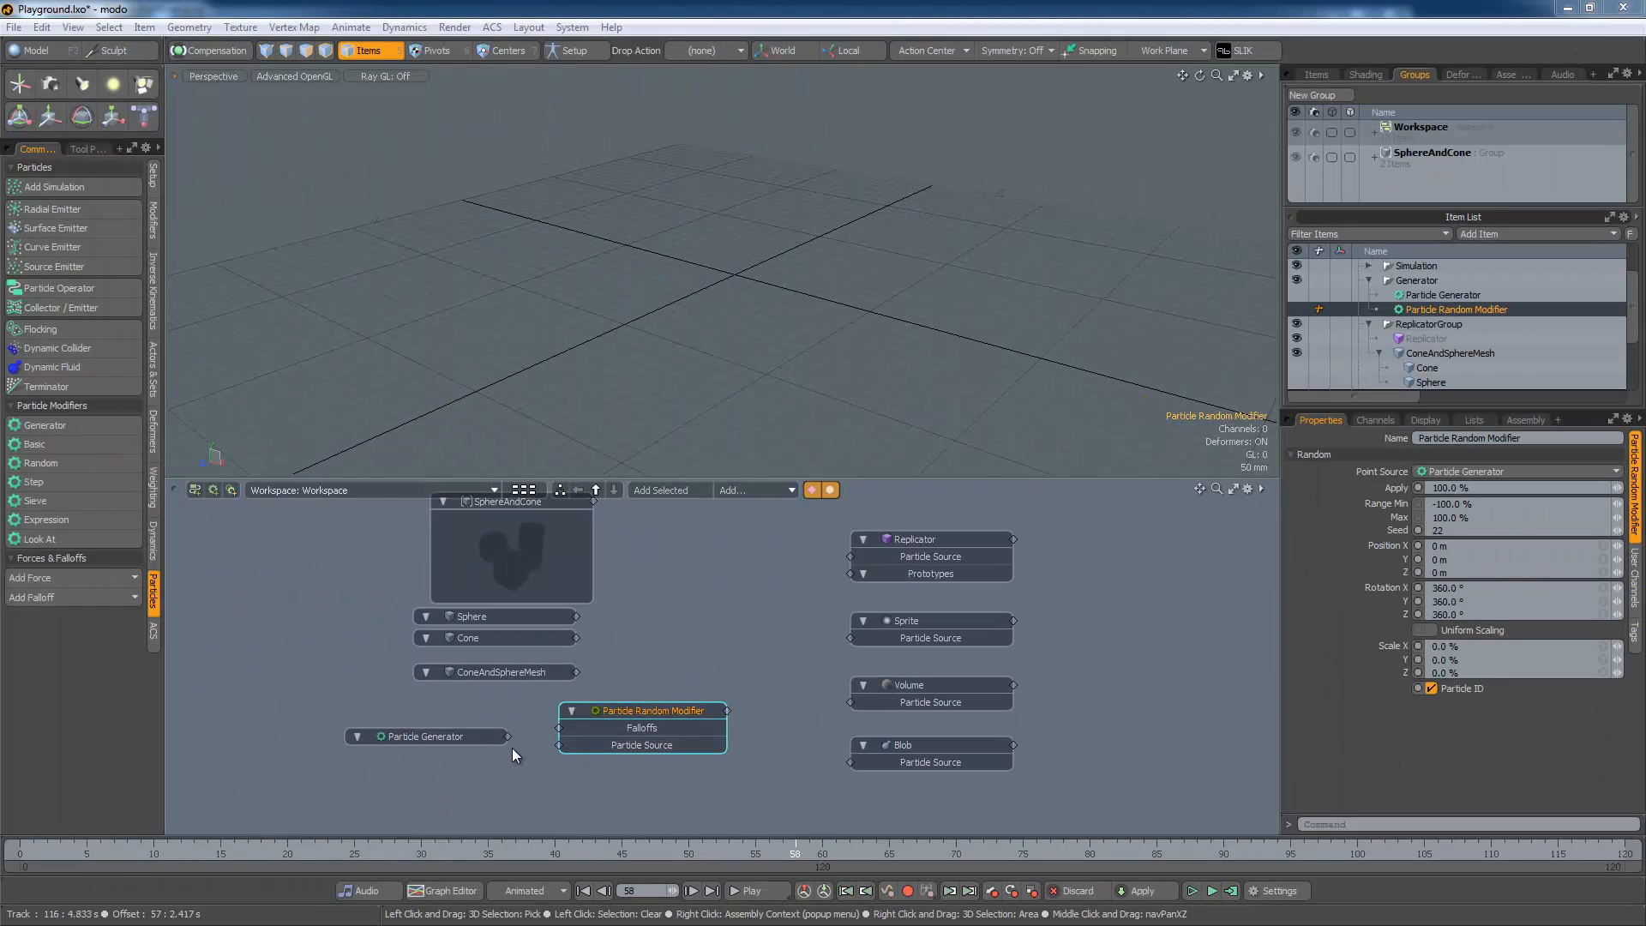
- Link the Particle Generator as the Replicator's particle source and the Cone as its prototype, and open the render preview
drag(508, 738, 850, 556)
drag(576, 638, 851, 573)
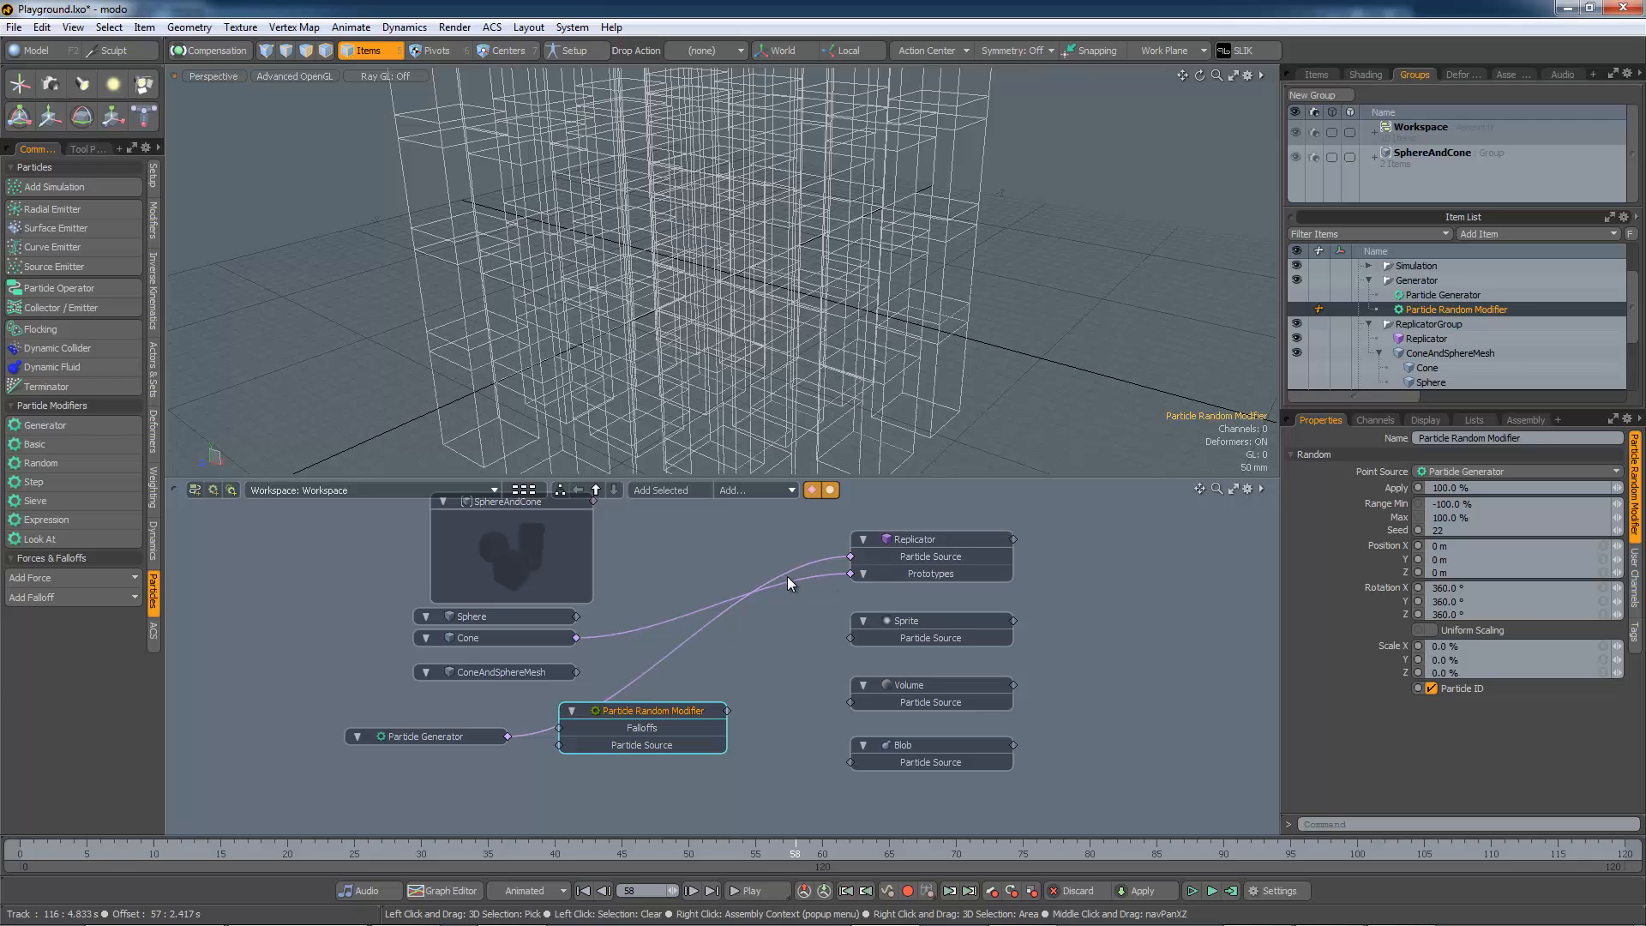
key(F8)
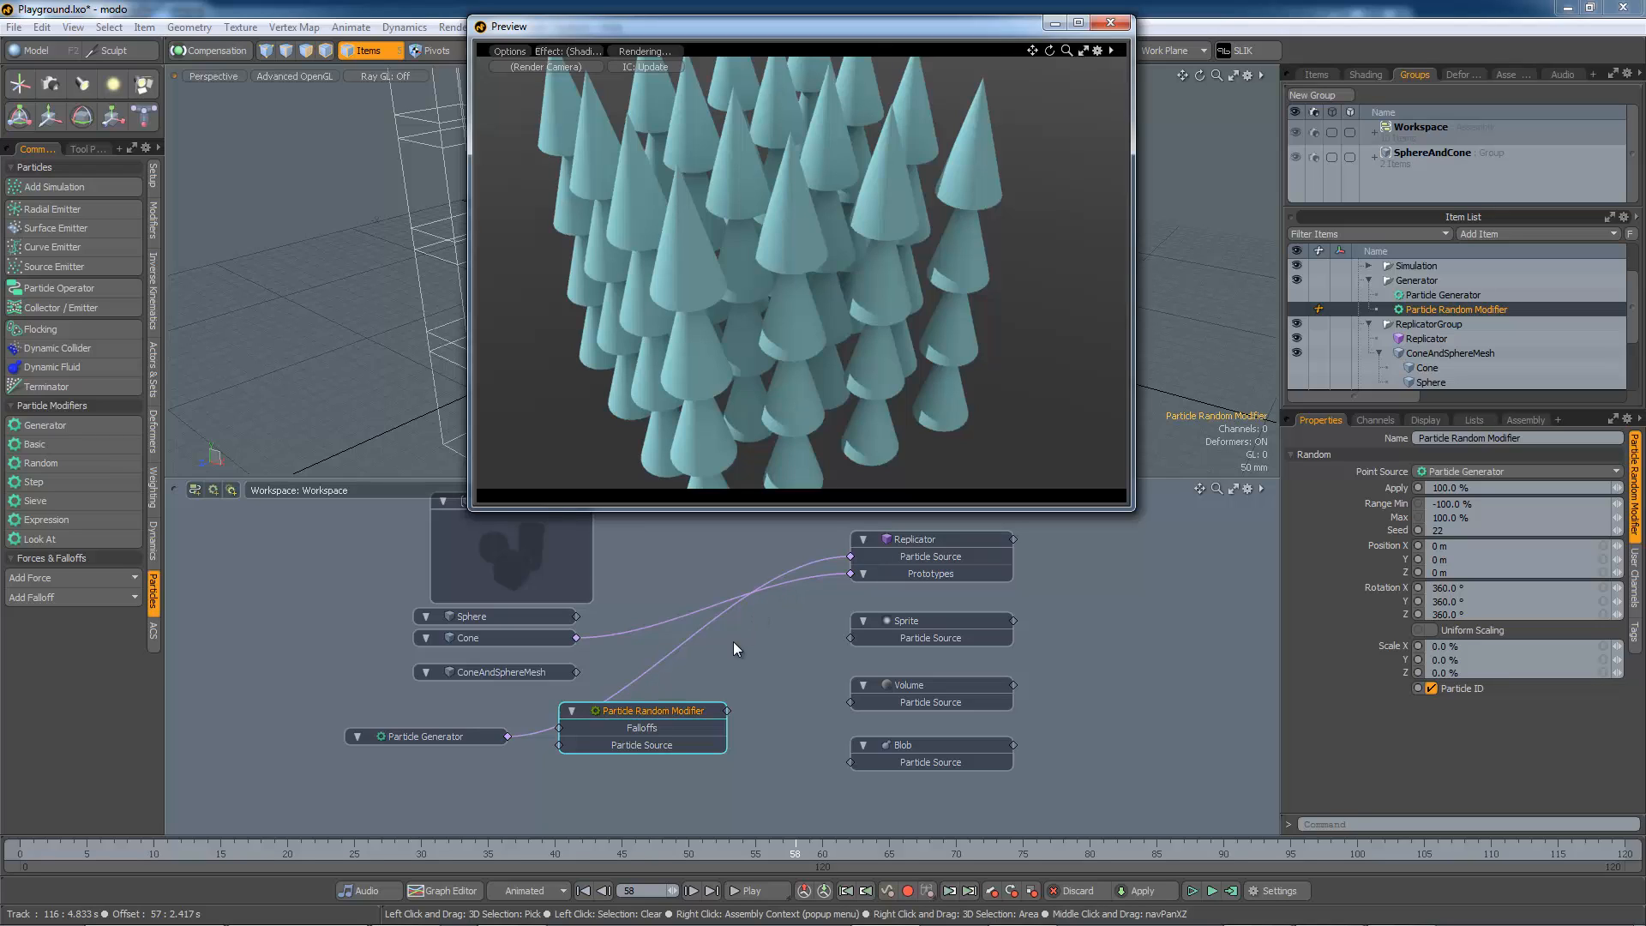
- Replace the direct Particle Generator link by routing it through the Particle Random Modifier into the Replicator's particle source
click(810, 561)
click(809, 561)
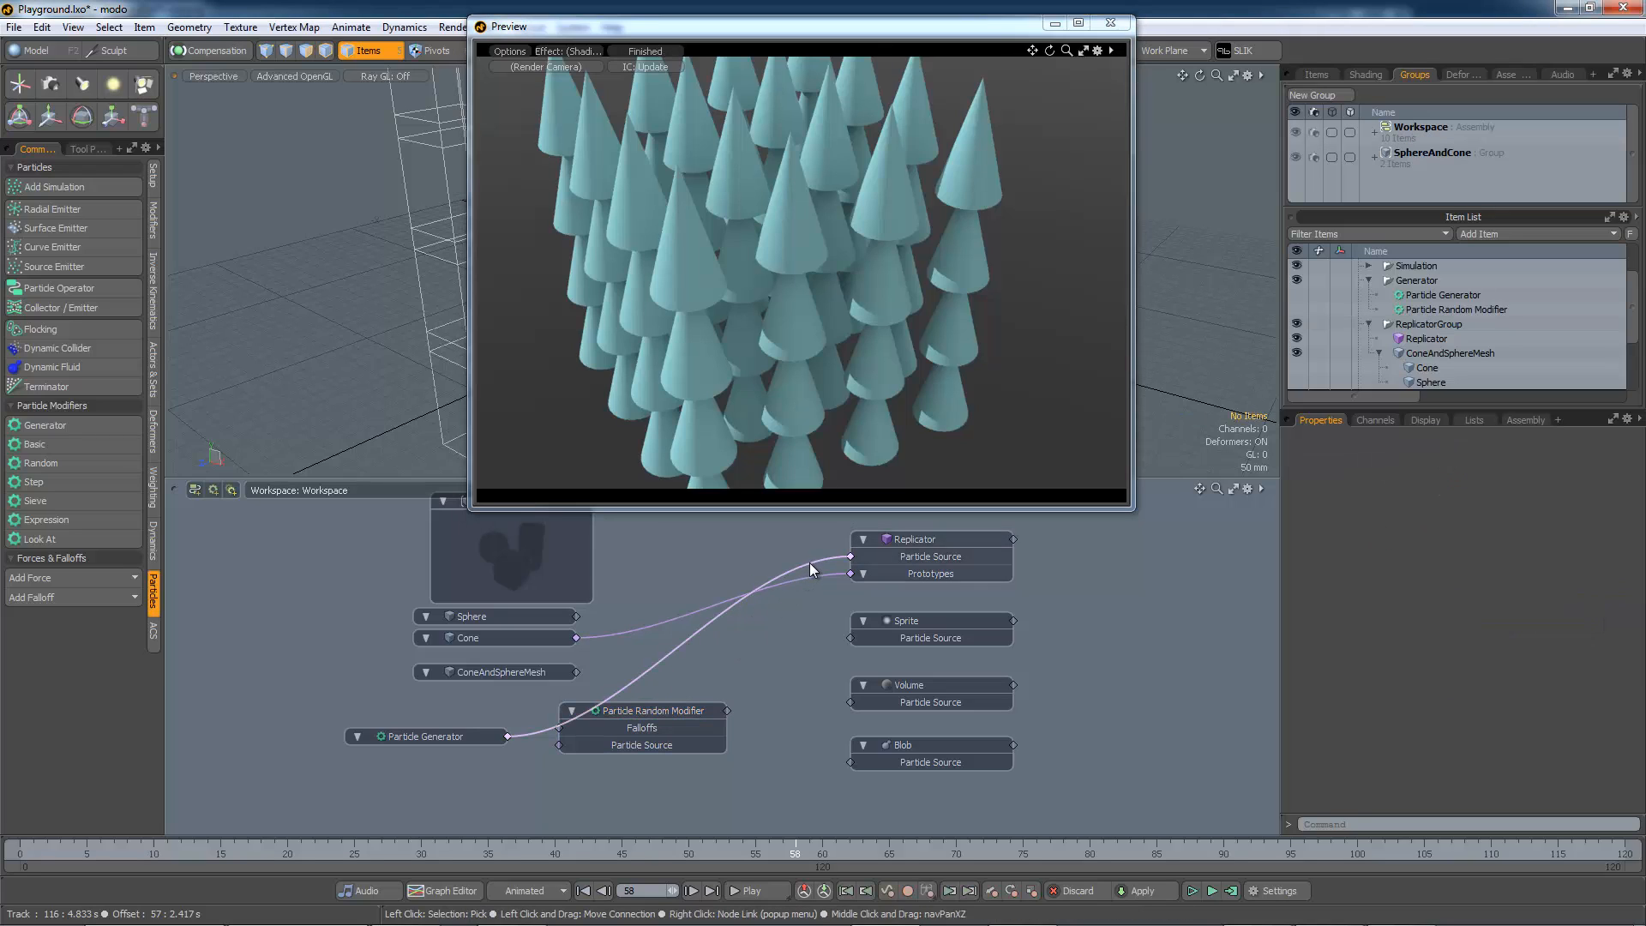
key(Delete)
click(666, 708)
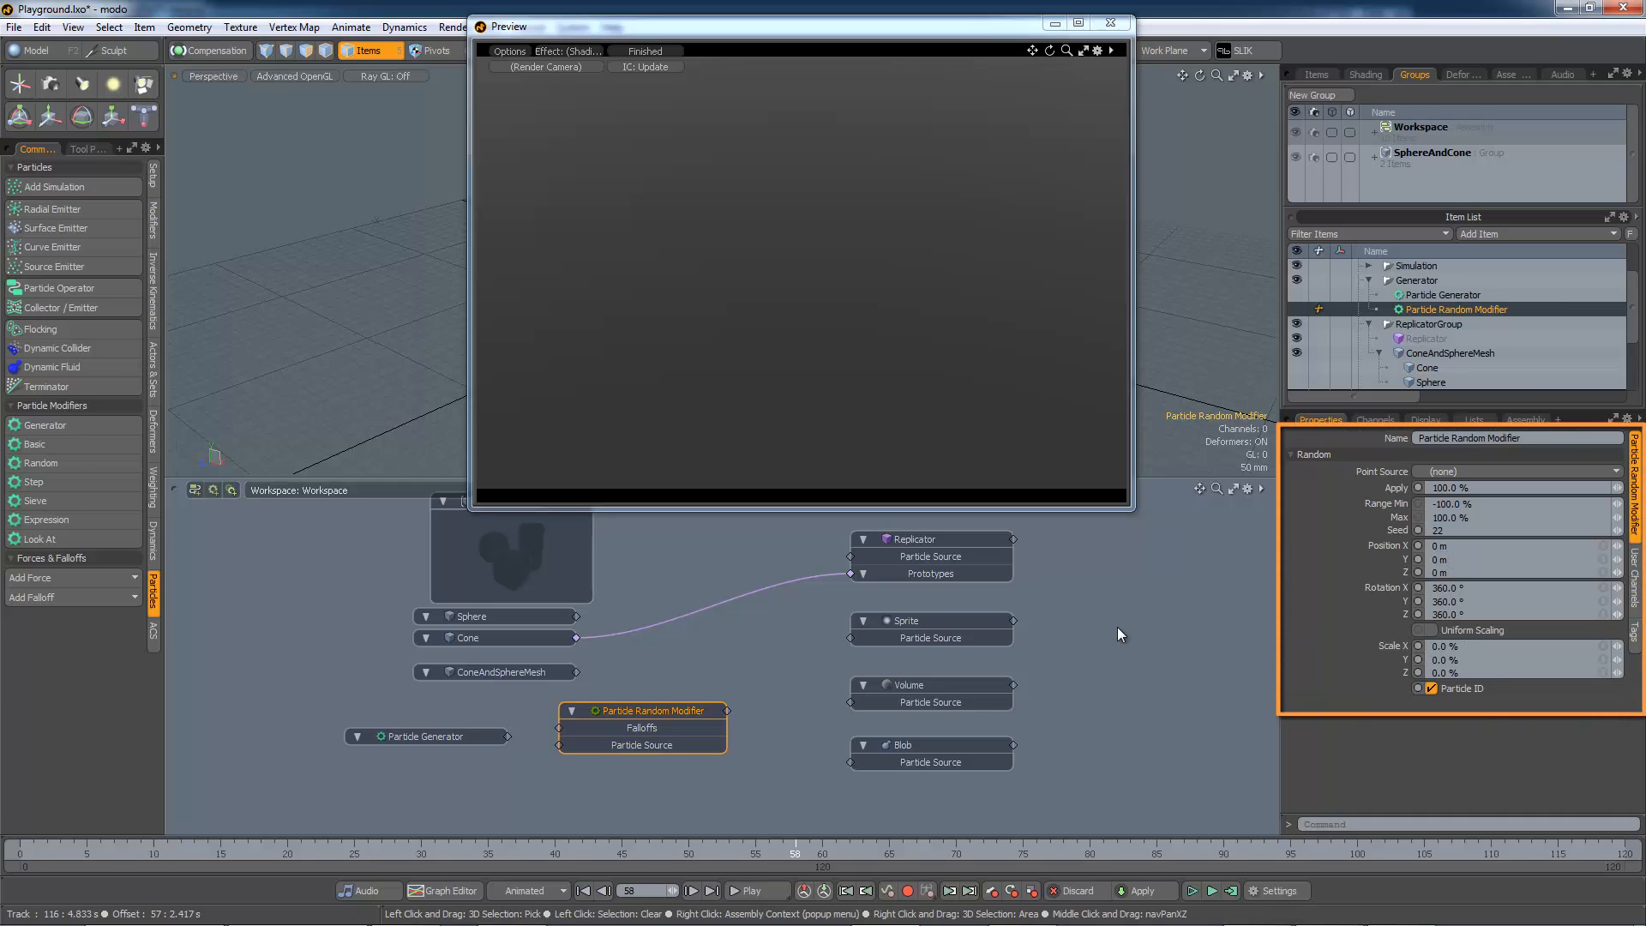
drag(509, 737, 569, 743)
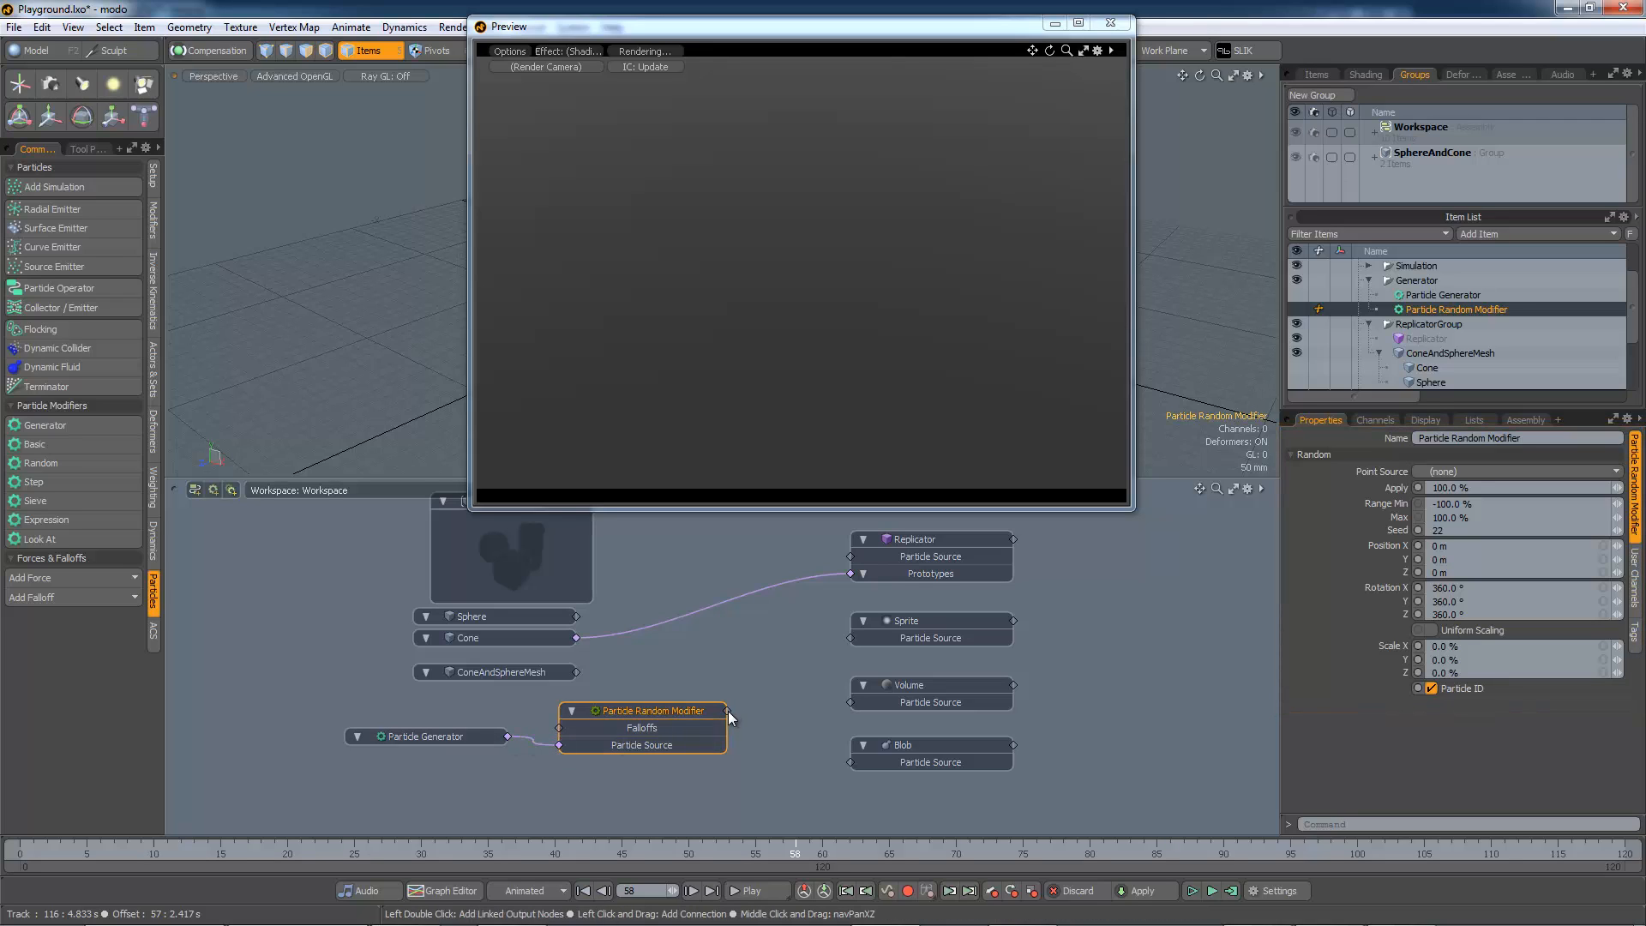
drag(728, 711, 857, 557)
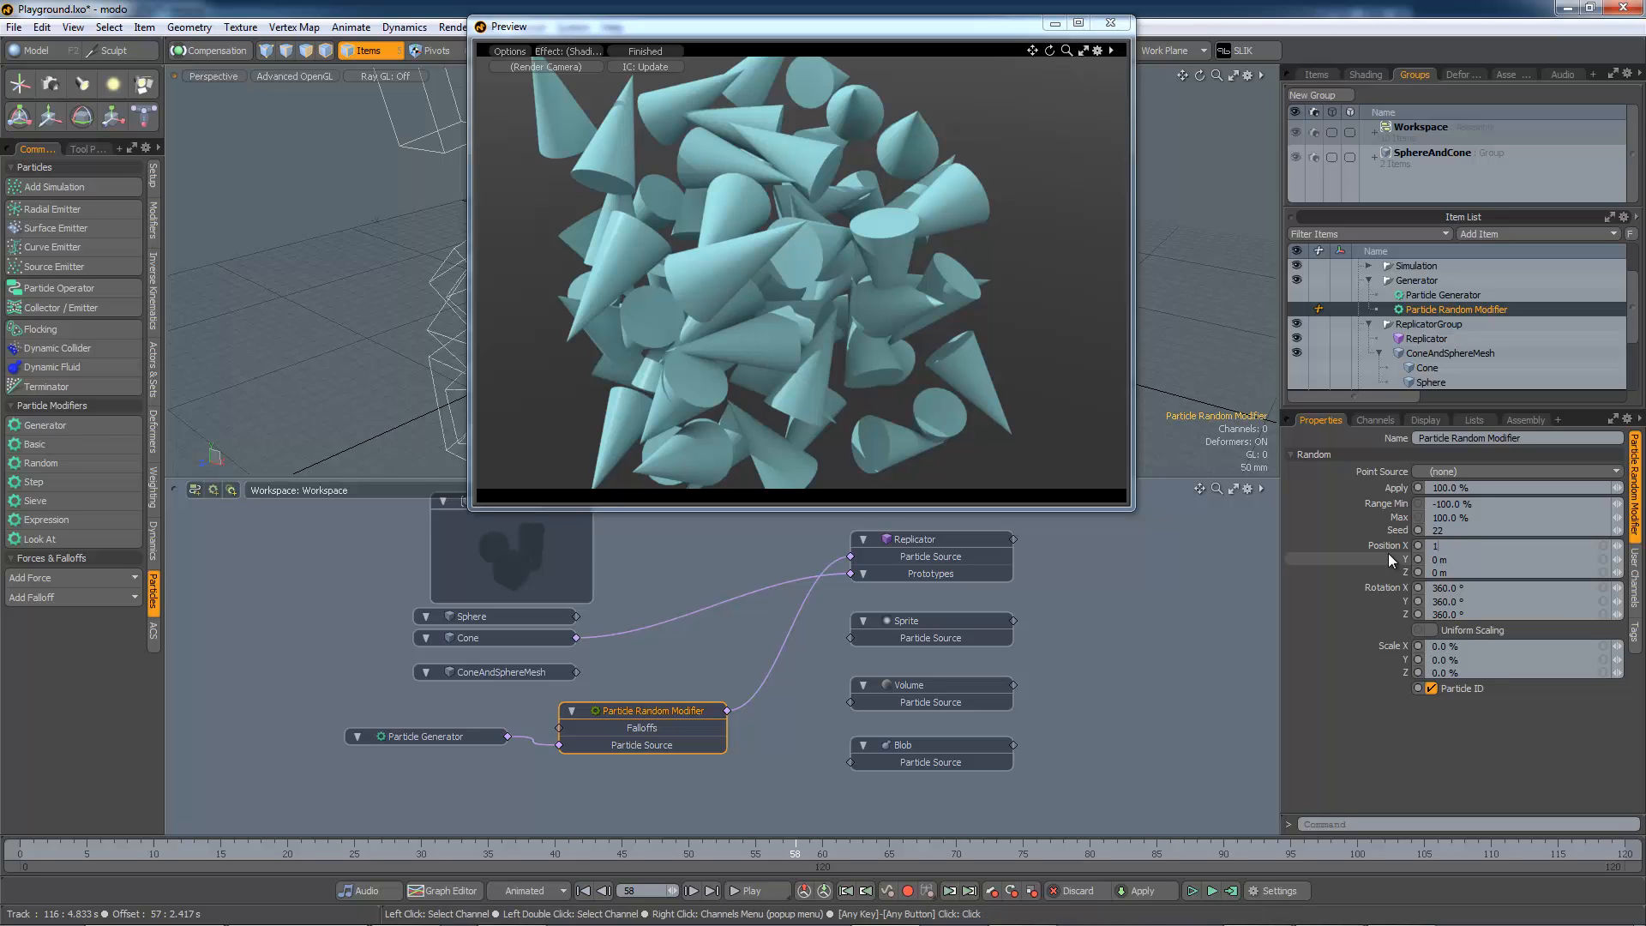
- Set the Particle Random Modifier's X, Y and Z position to 1 m and inspect the scattered cones in the preview
key(Tab)
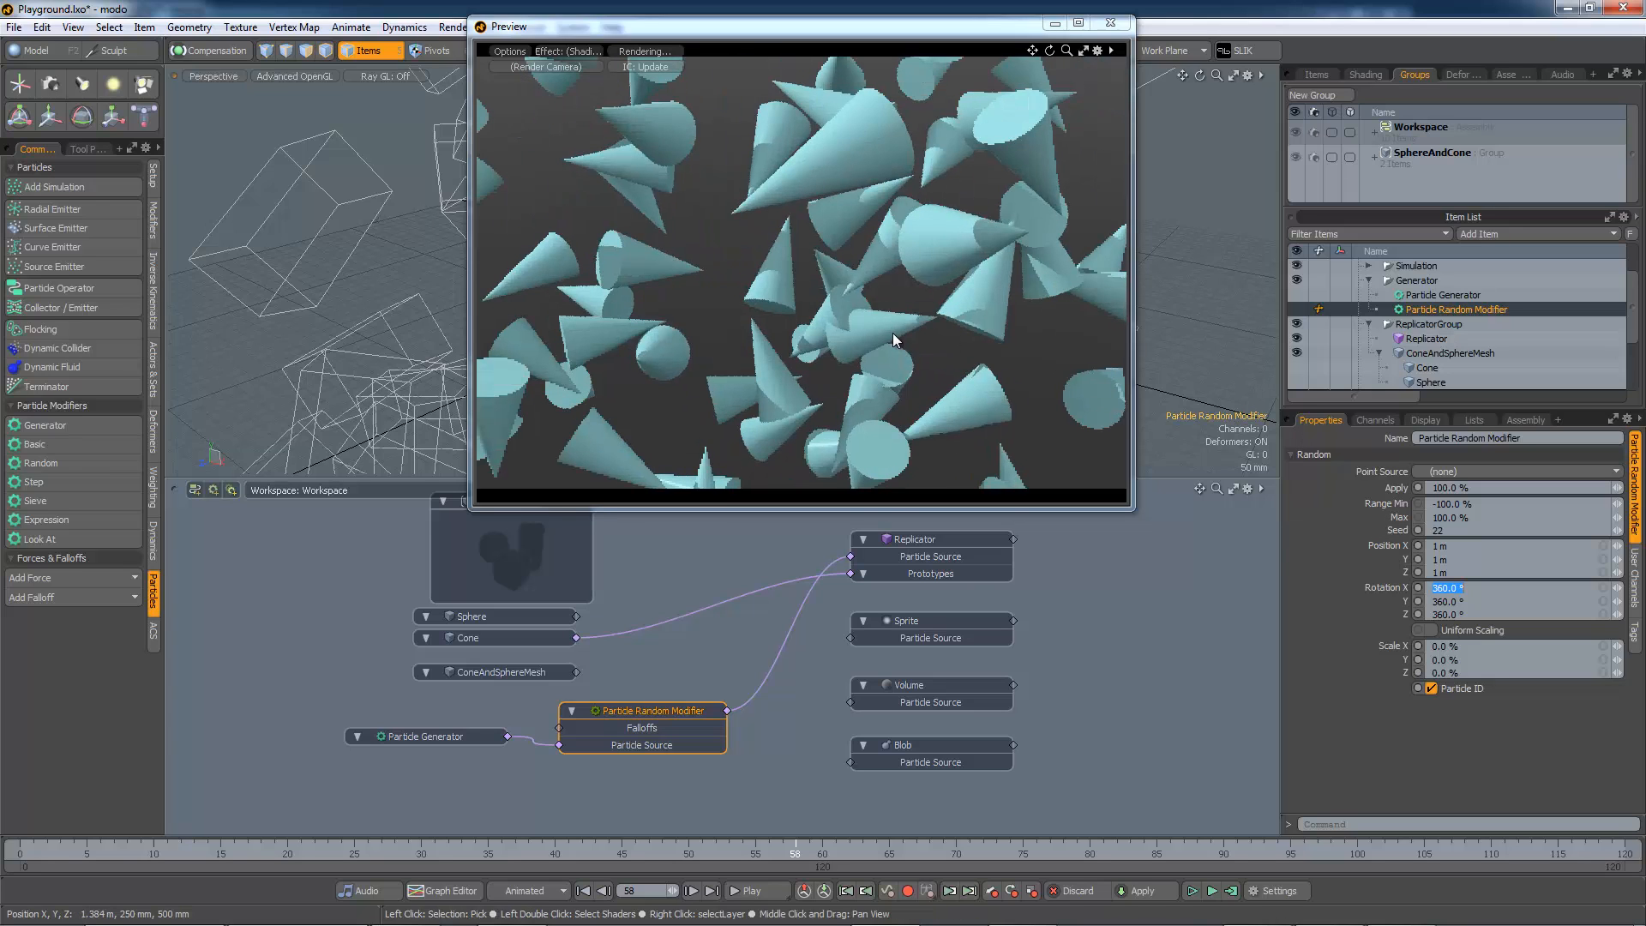
click(893, 333)
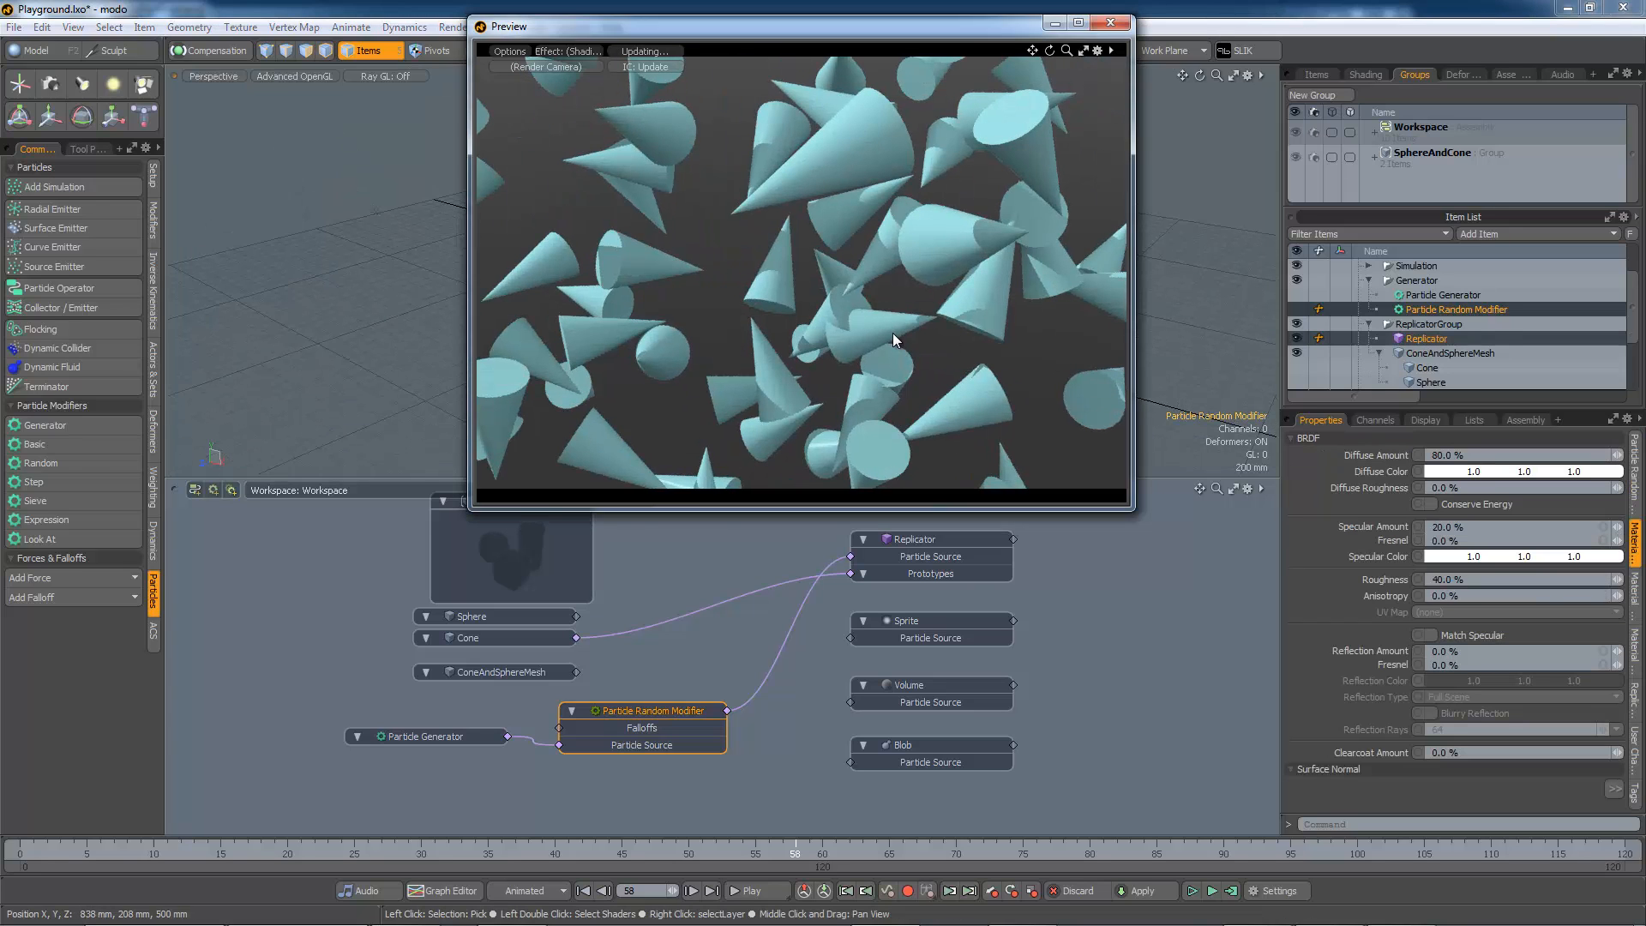
alt+drag(893, 332, 936, 344)
click(701, 711)
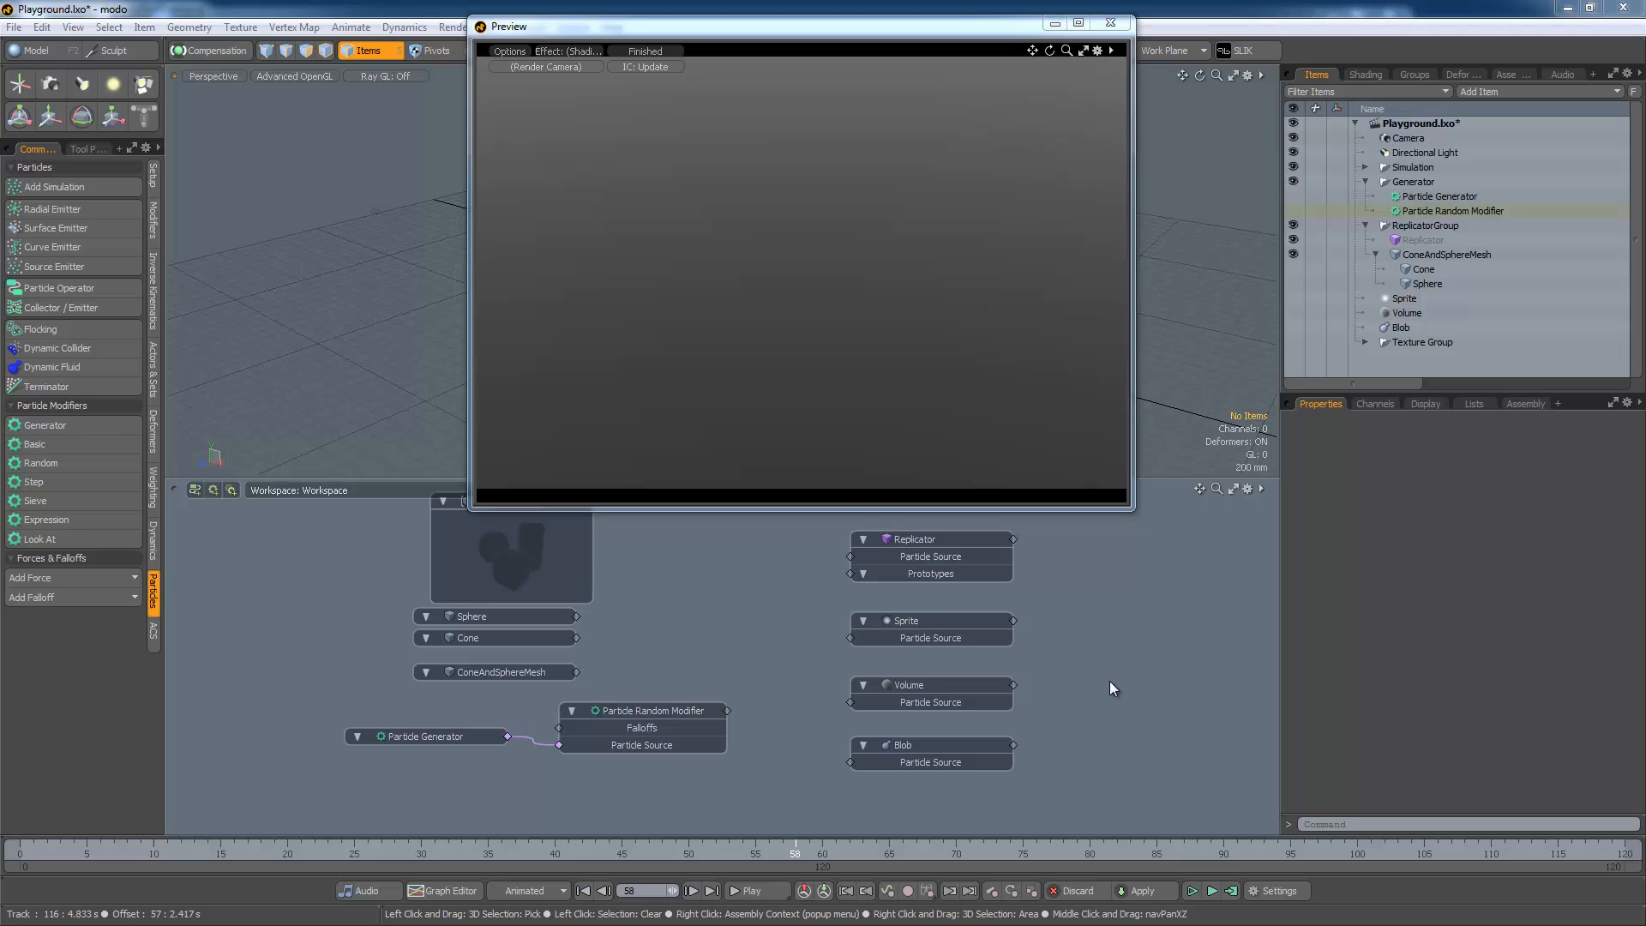
- Select the Sprite item, make it visible and view it from different angles in the render preview
click(1402, 298)
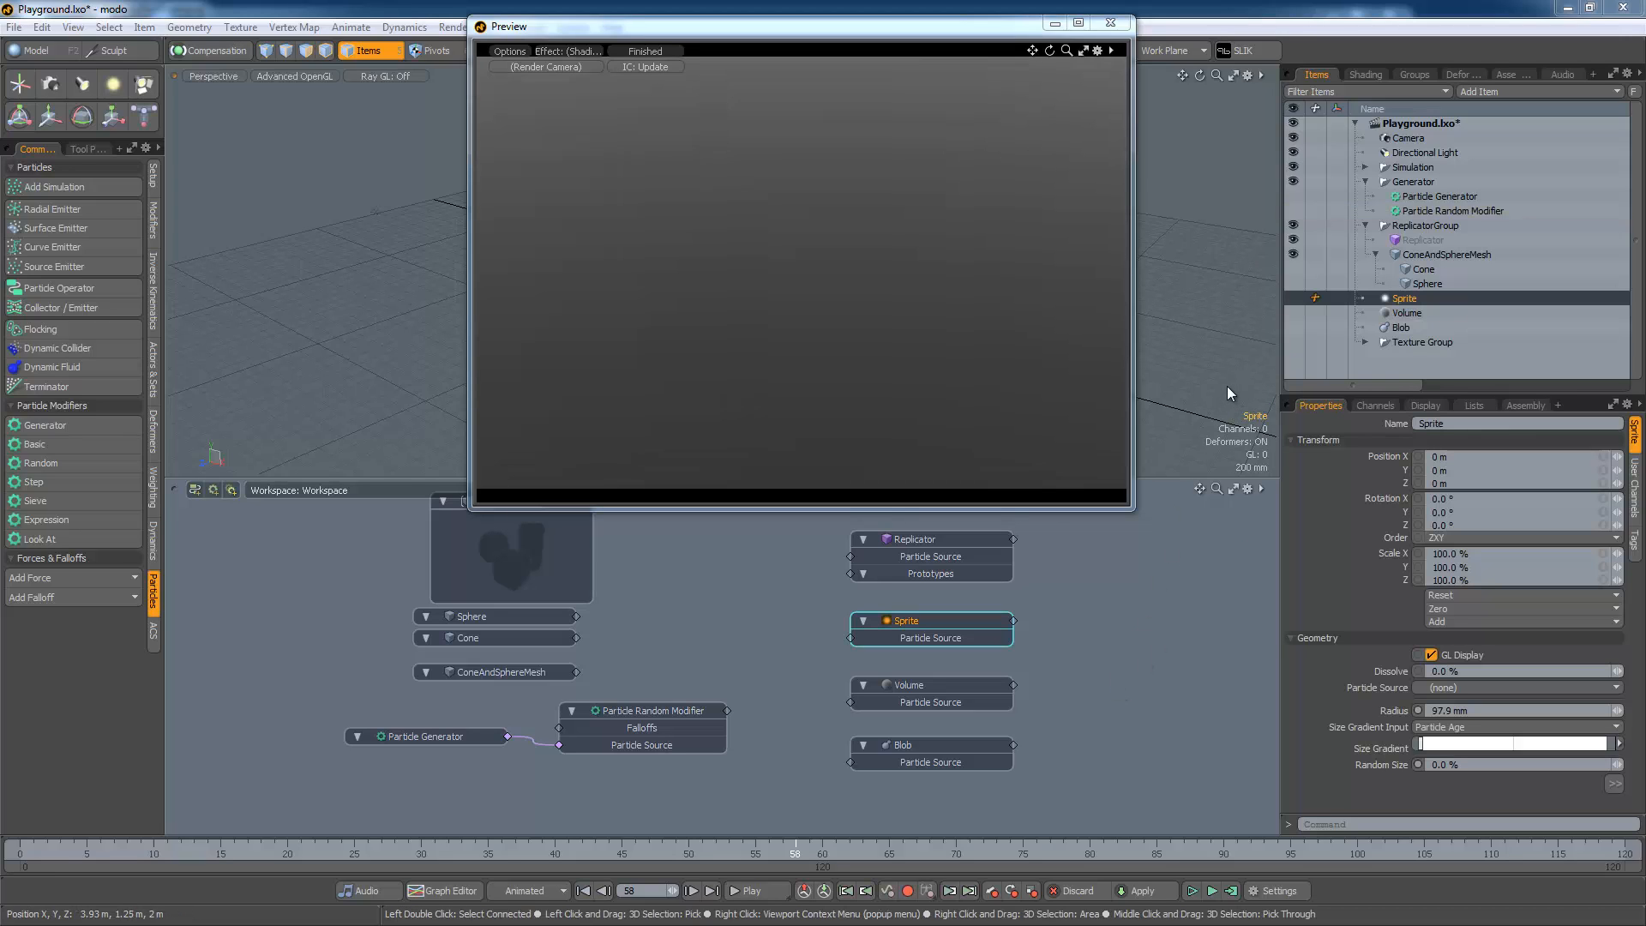
click(1293, 299)
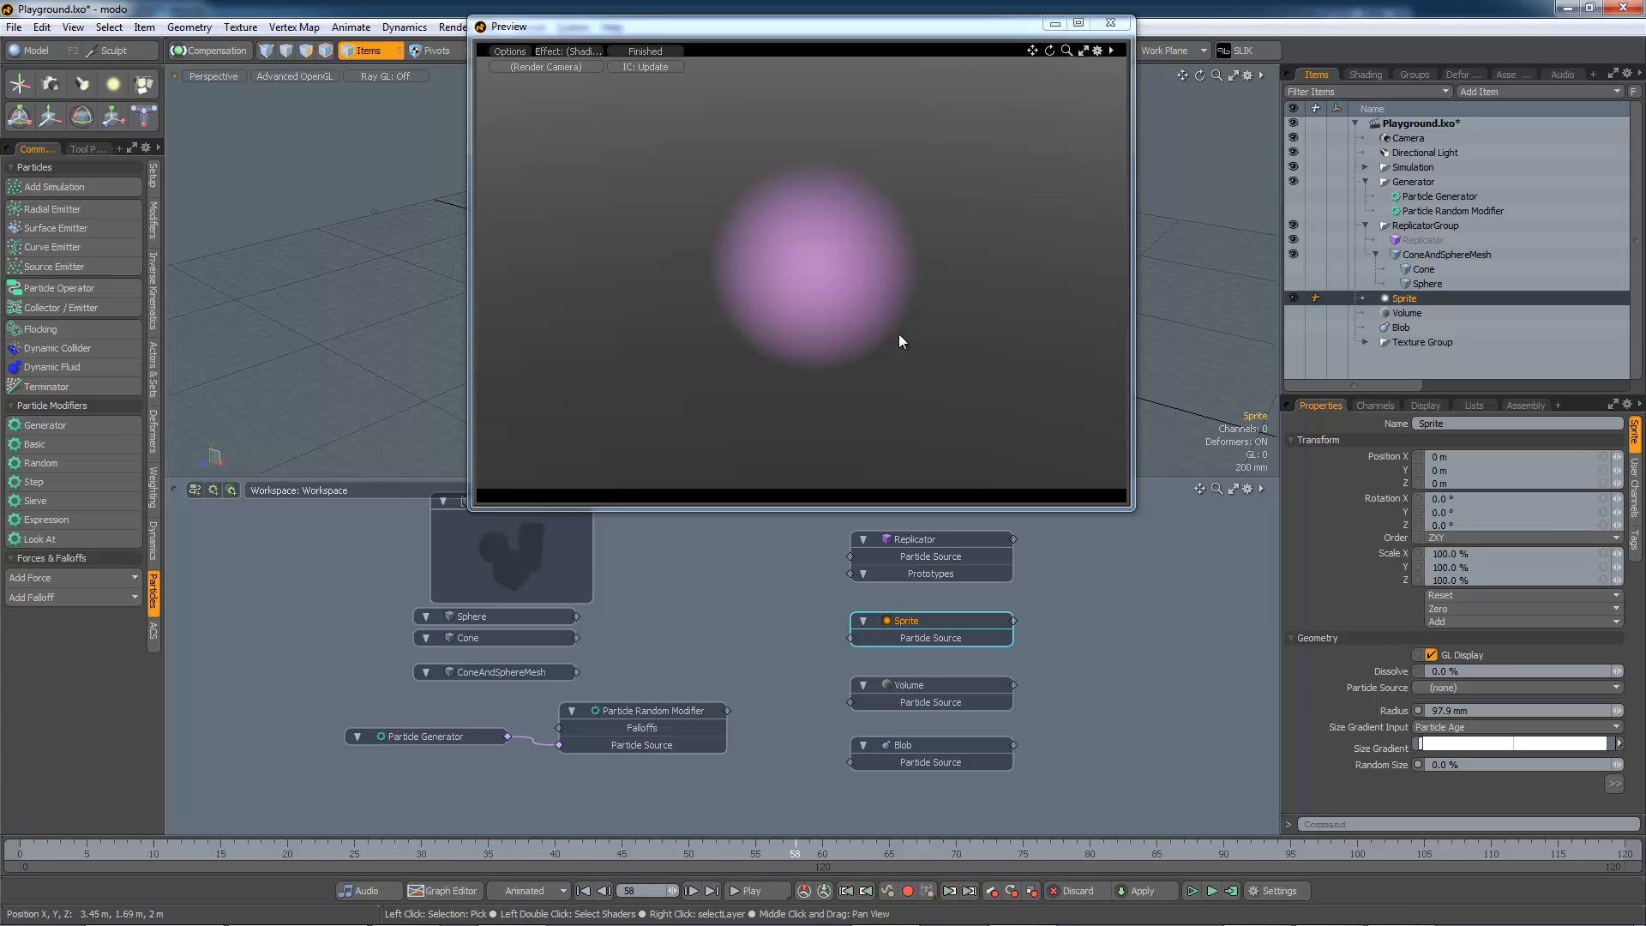
alt+drag(919, 323, 852, 353)
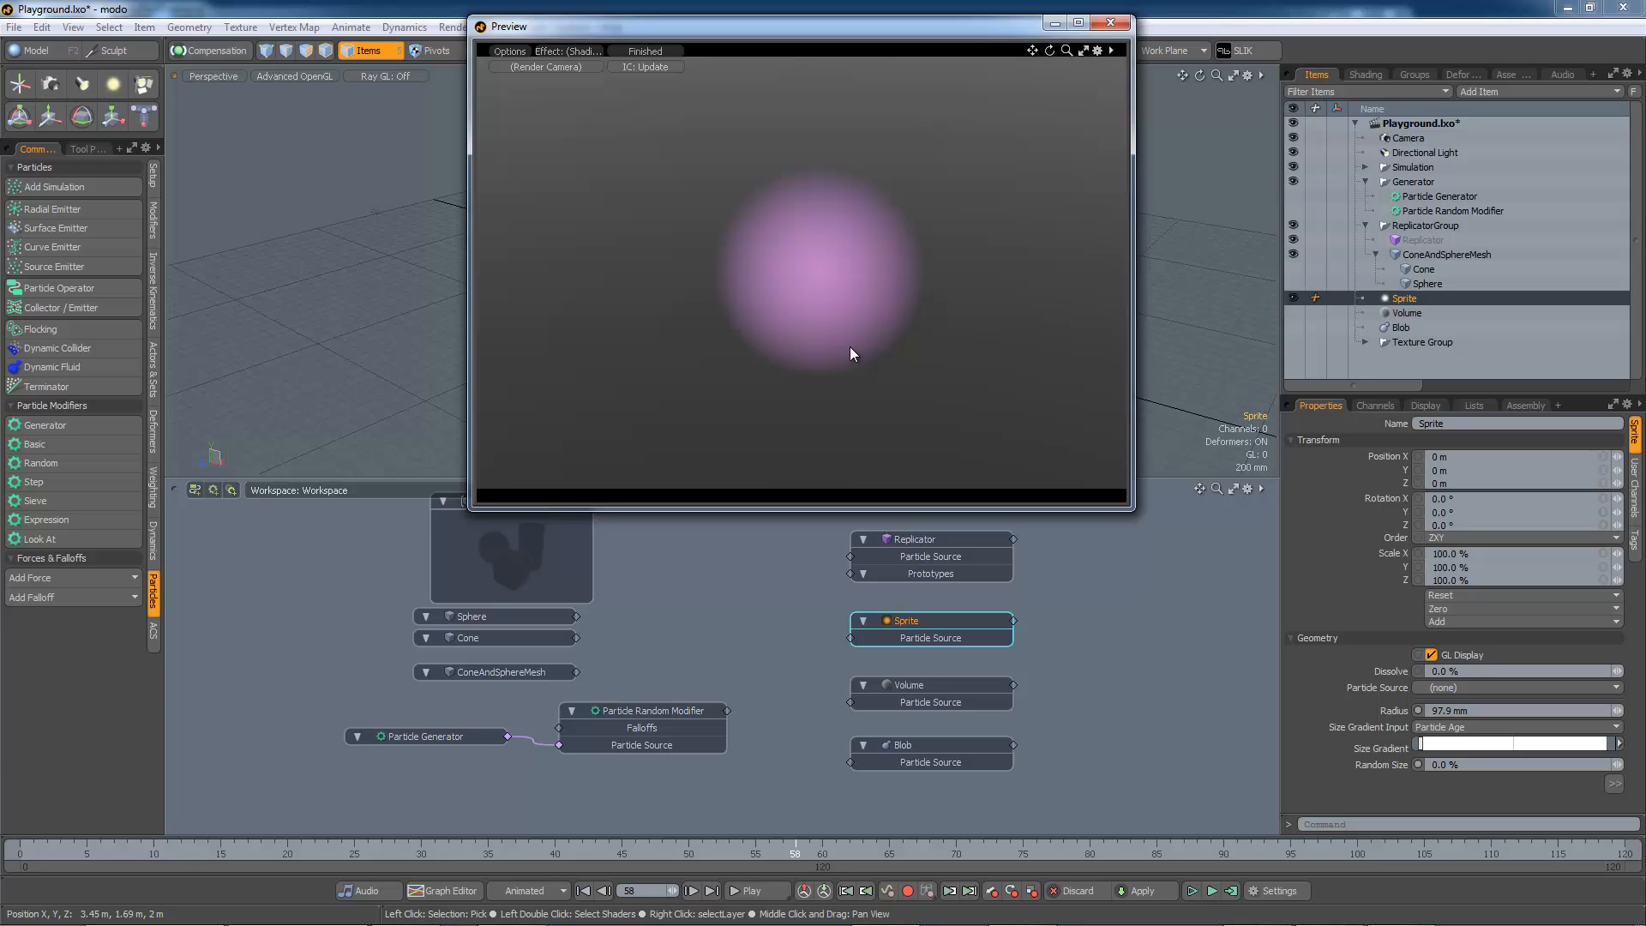
mouse_move(853, 348)
alt+mouse_down()
mouse_move(840, 322)
mouse_move(840, 344)
alt+mouse_up()
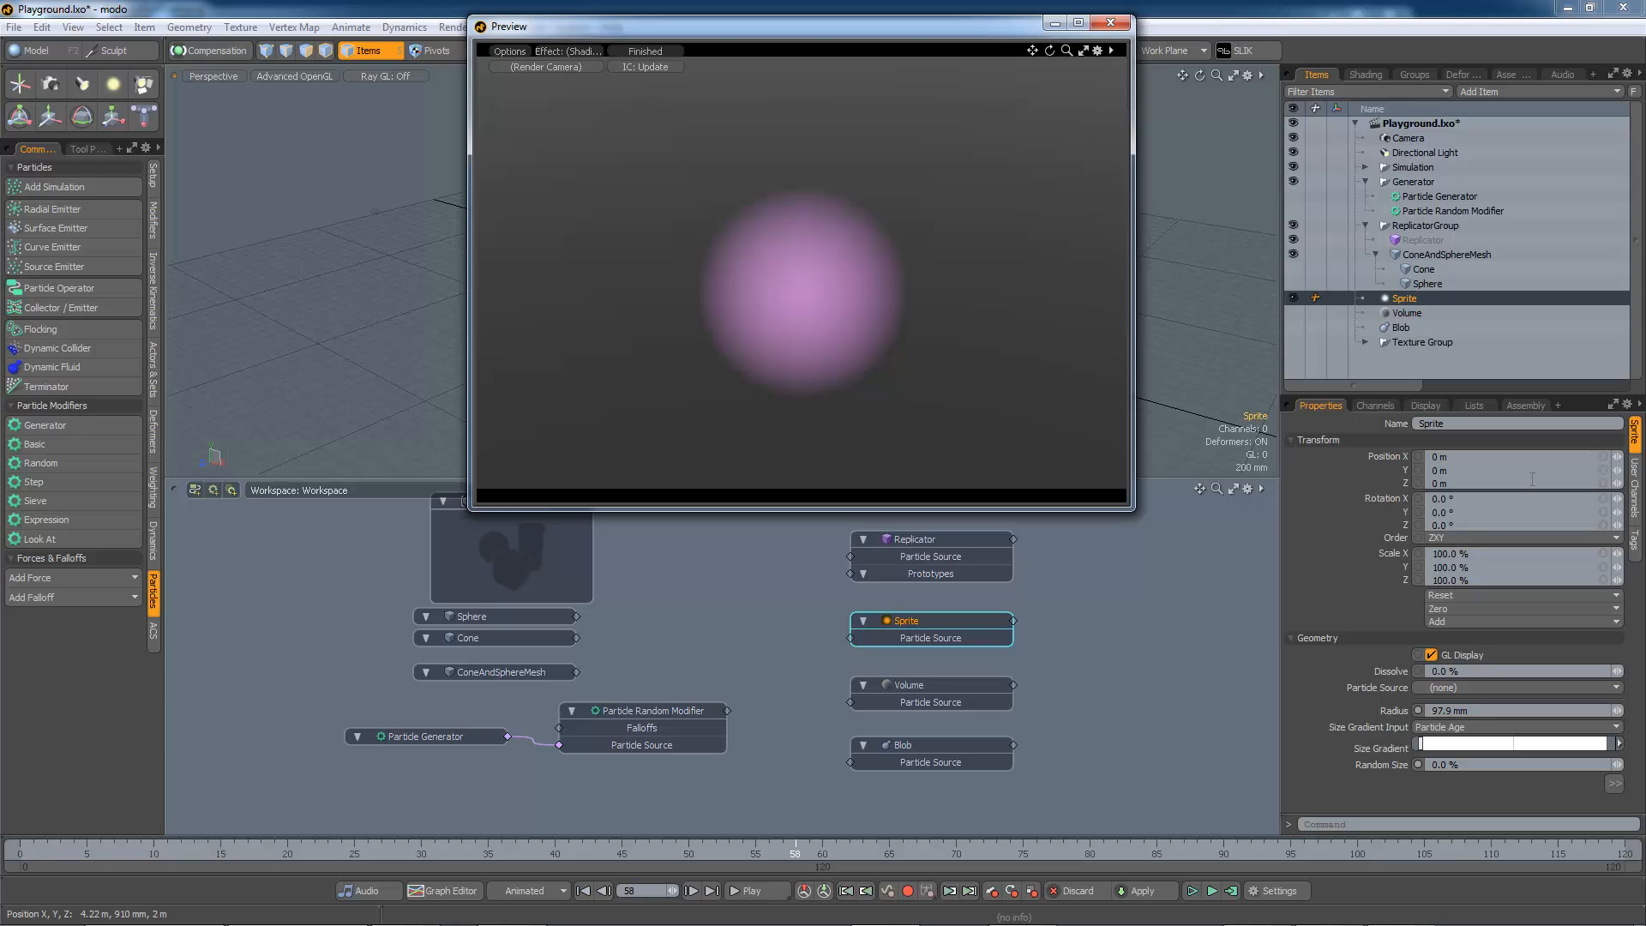
- Assign Curve1 as the Sprite's image, enable Billboards and inspect the result in the render preview
click(1614, 403)
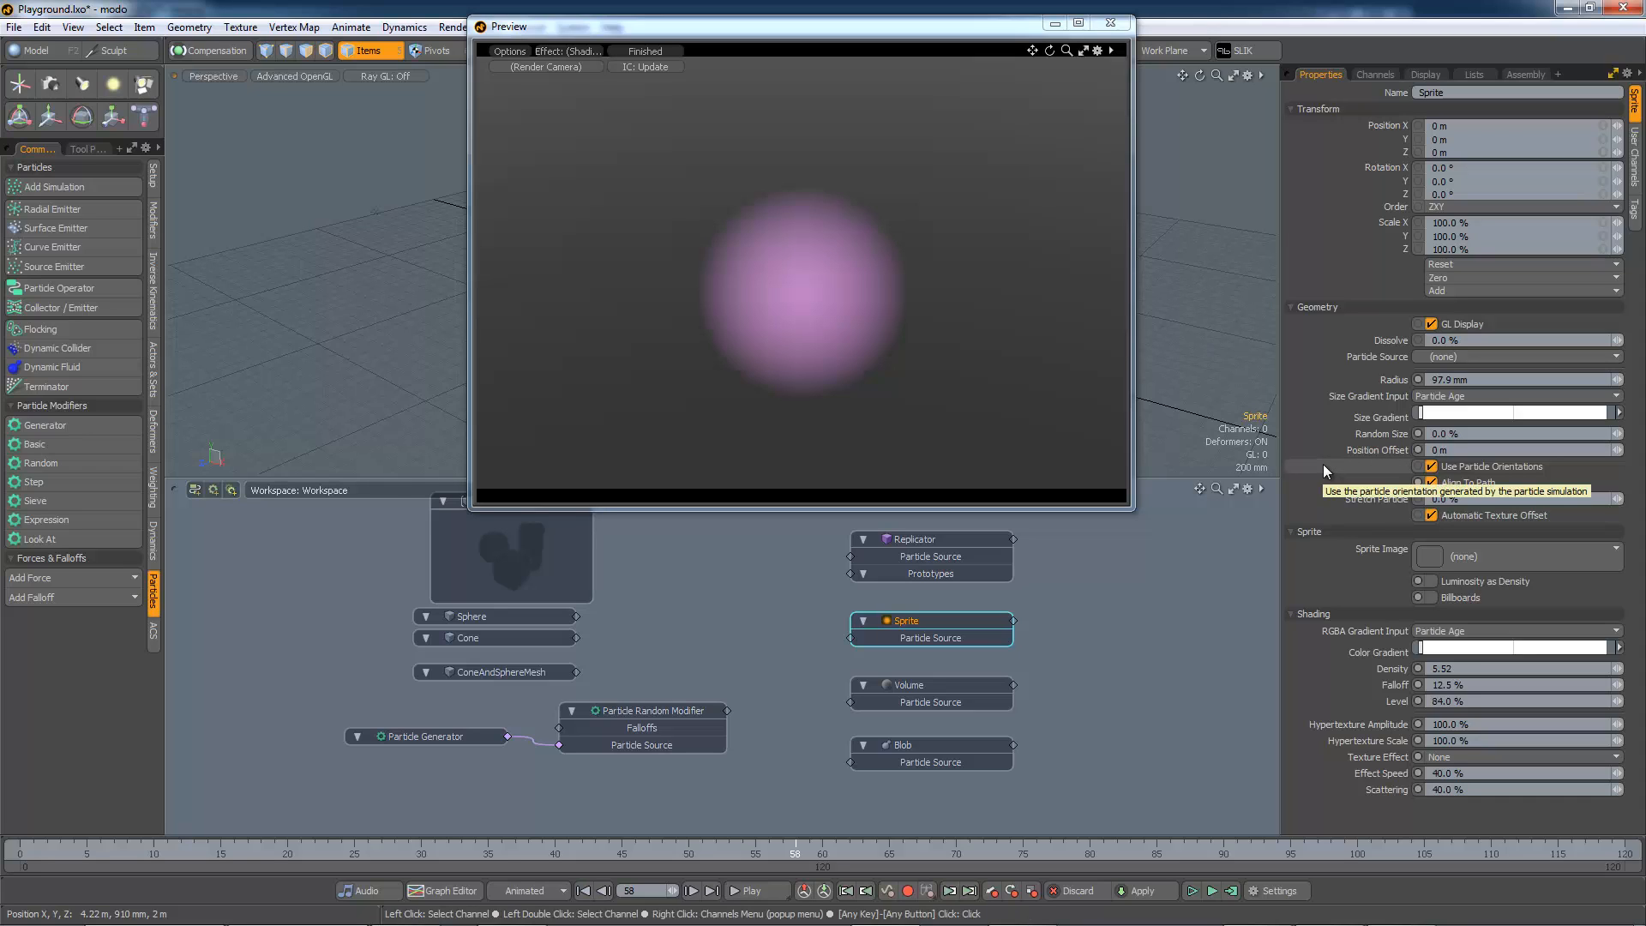
click(1616, 77)
click(1617, 408)
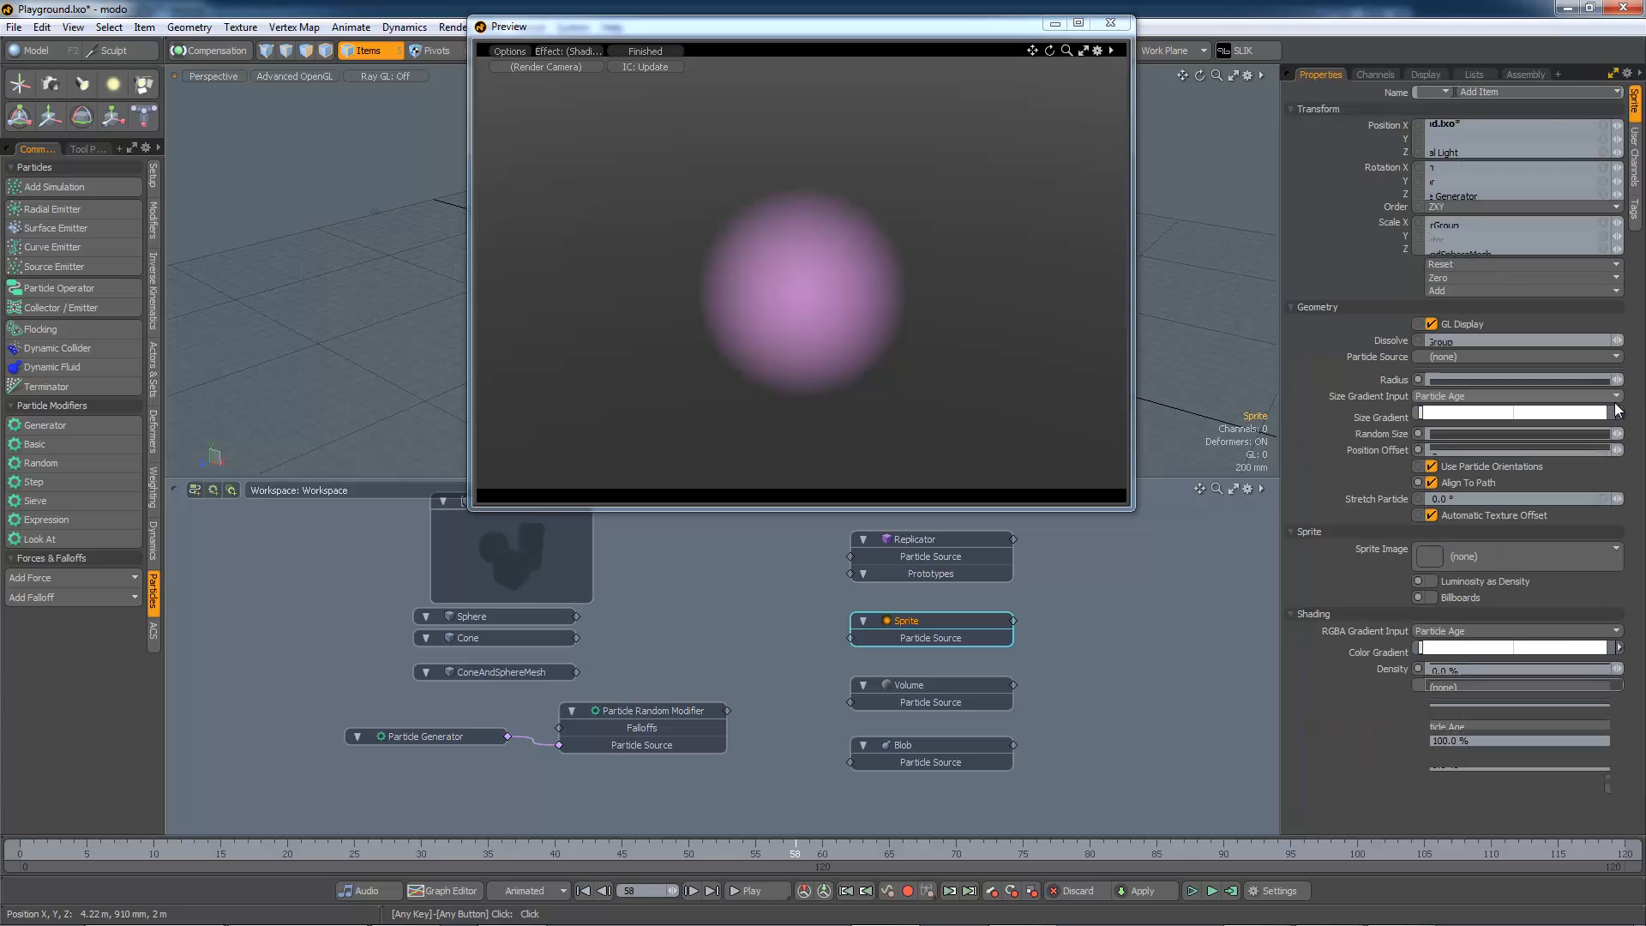
click(1532, 555)
click(1356, 518)
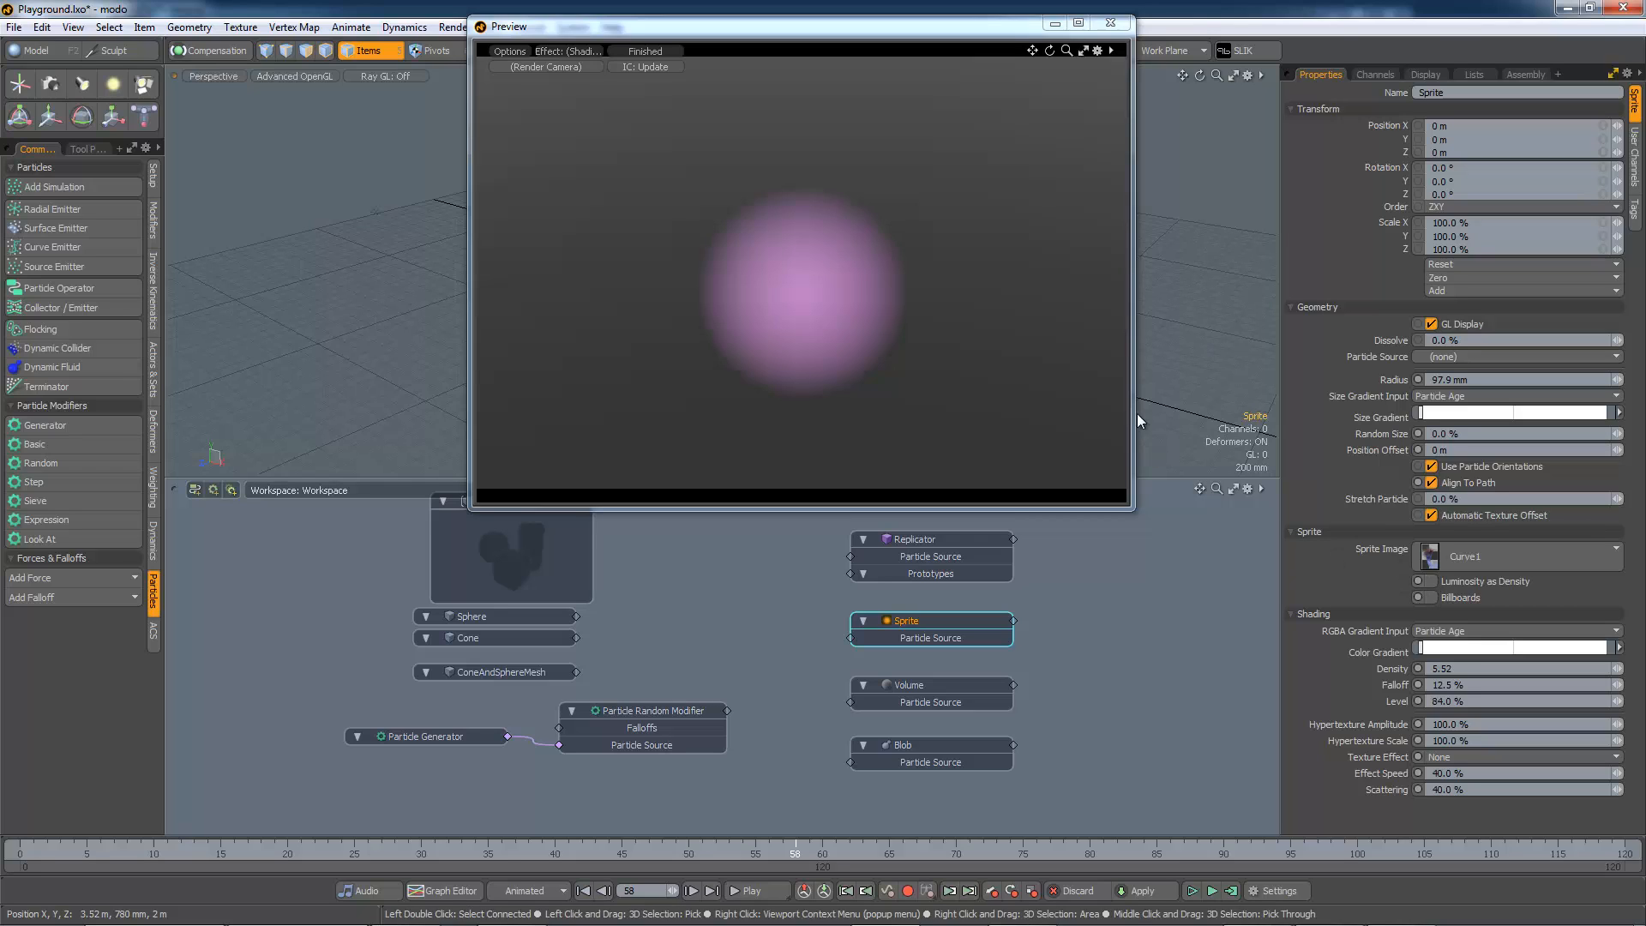
mouse_move(867, 347)
alt+mouse_down()
mouse_move(855, 319)
mouse_move(862, 336)
alt+mouse_up()
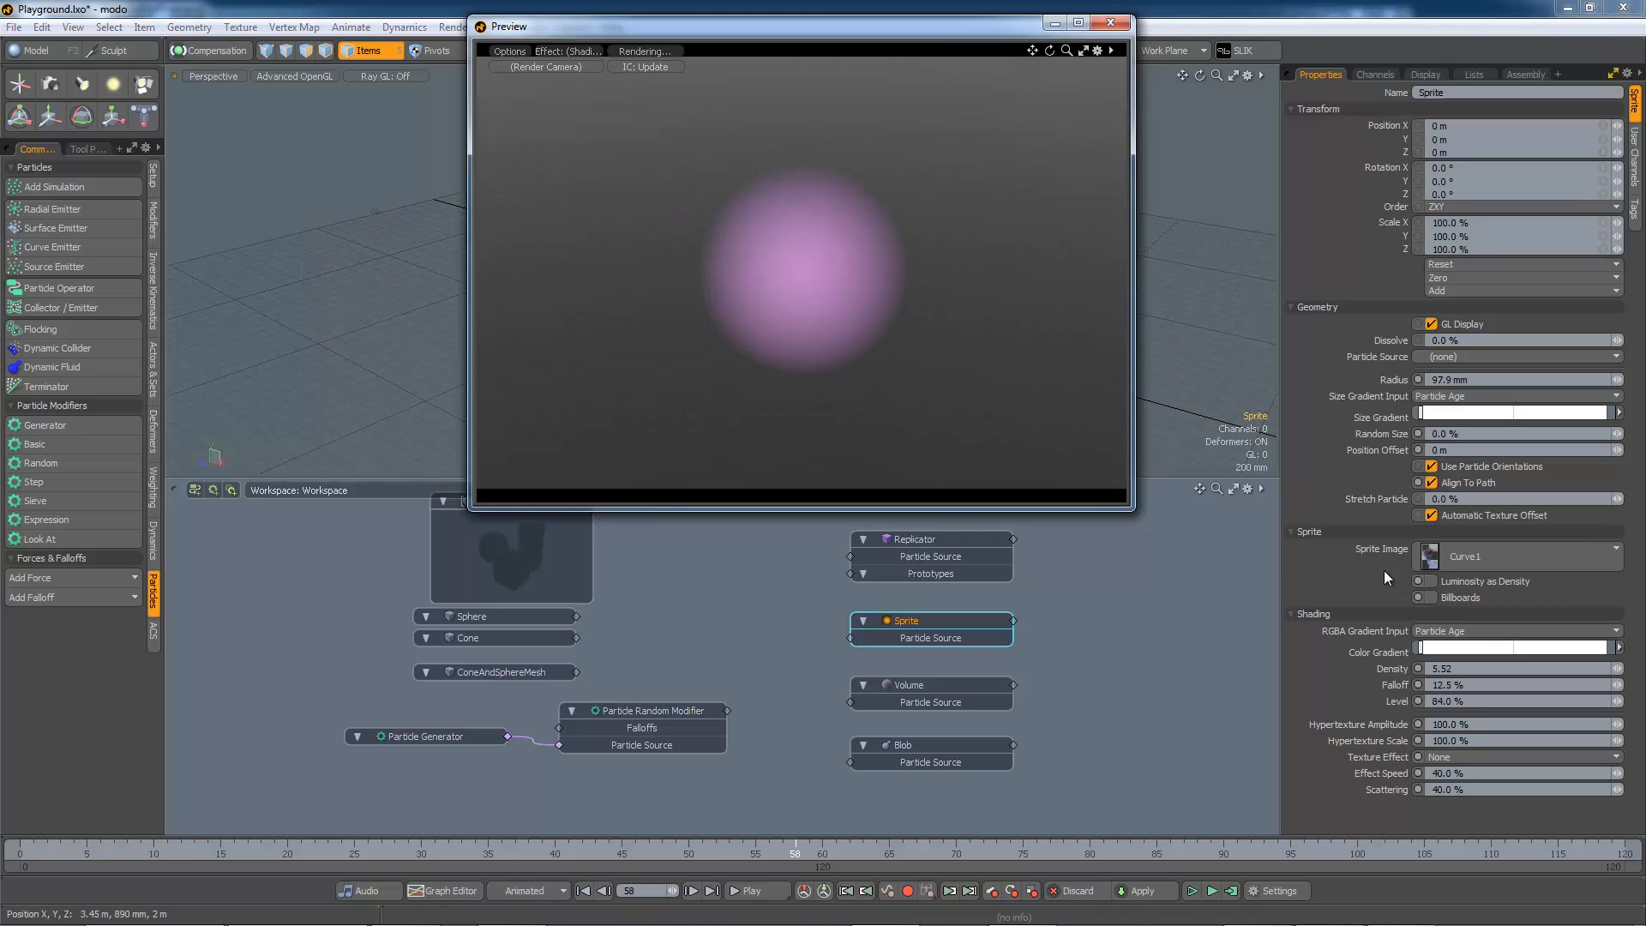
click(1430, 598)
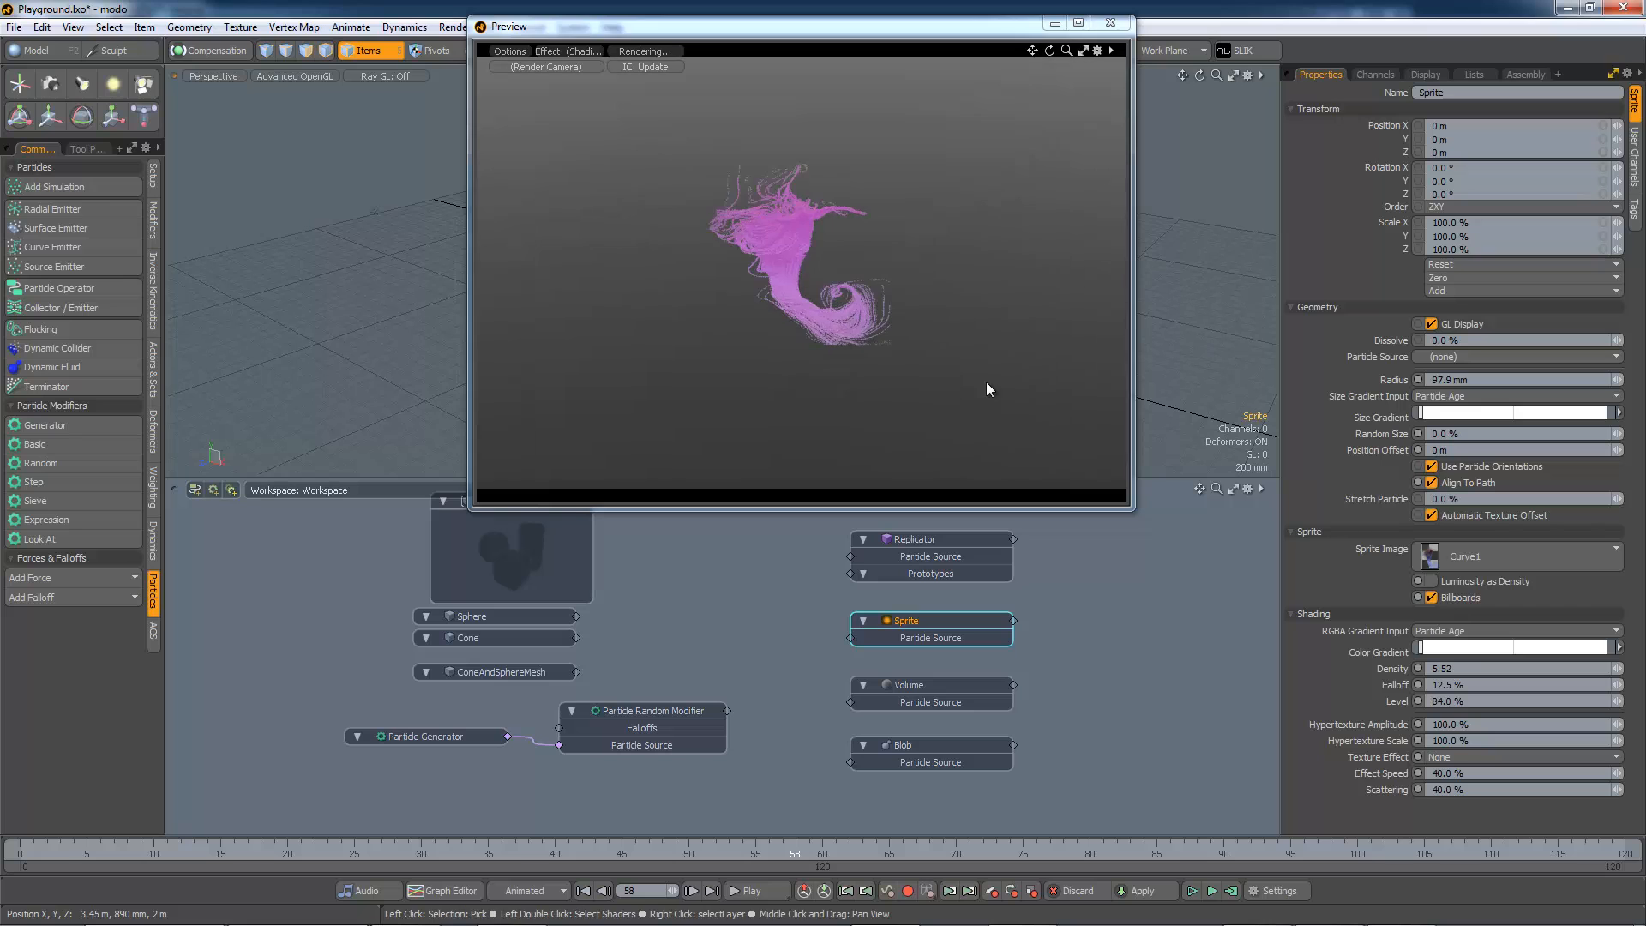
mouse_move(830, 296)
alt+mouse_down()
mouse_move(858, 355)
mouse_move(790, 291)
mouse_move(851, 268)
mouse_move(836, 290)
alt+mouse_up()
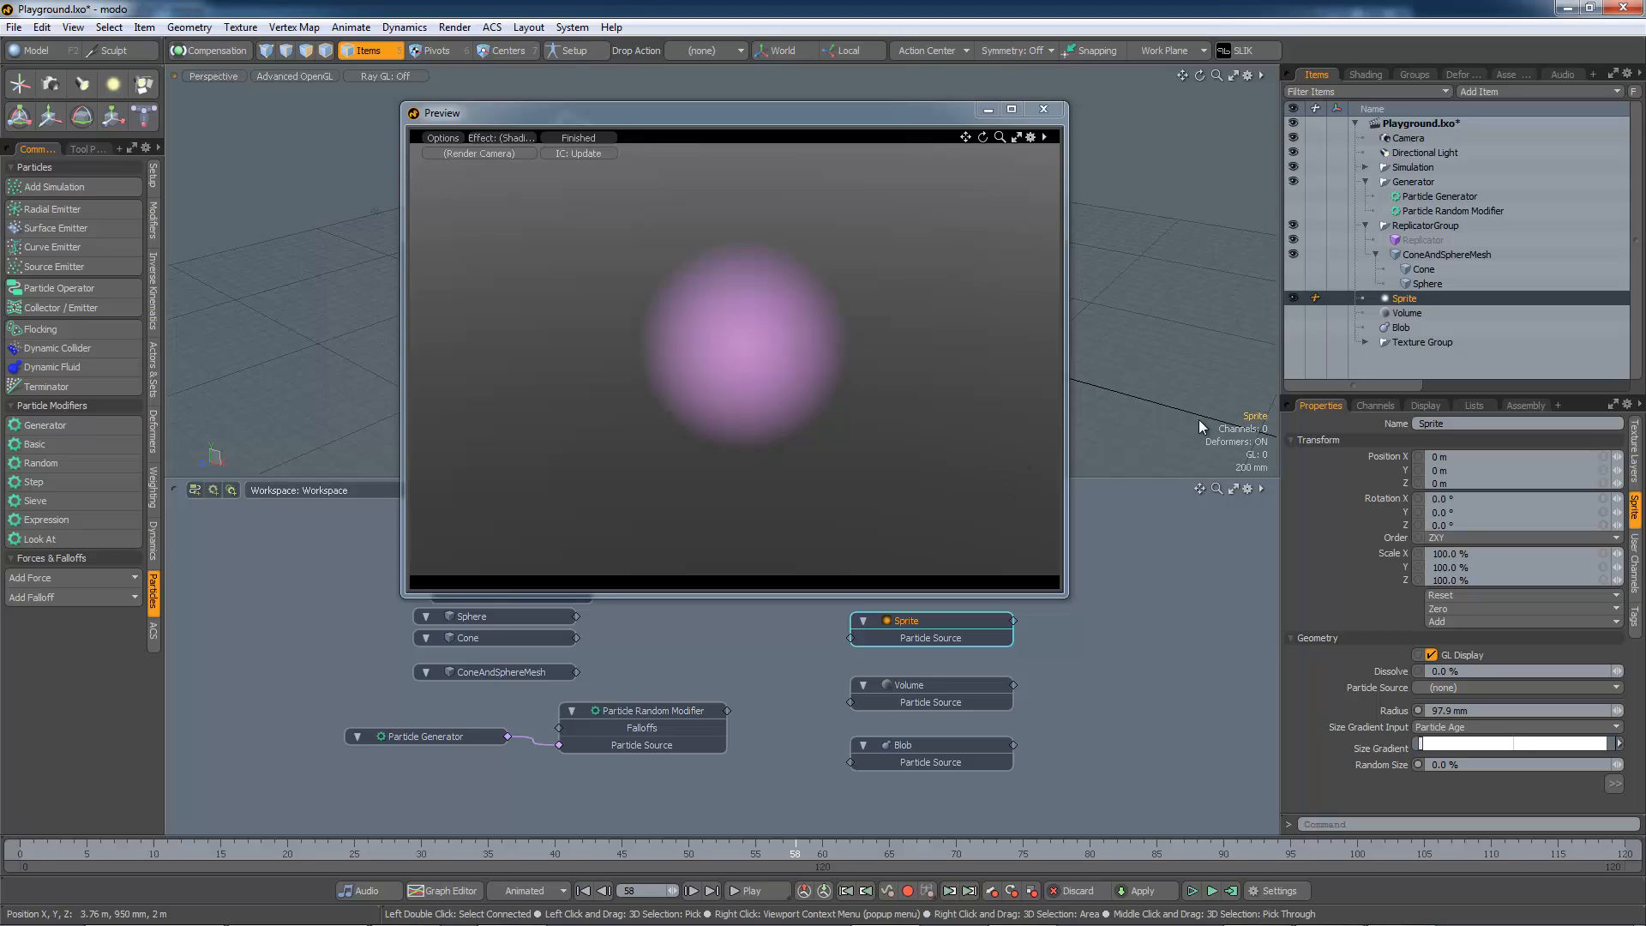
- Set the Sprite material's volumetric Scattering Amount to 70%, Absorption Amount to 76.5%, Absorption Color to 1.0, 1.0, 0.88 and Luminosity Amount to 74%
right_click(1399, 301)
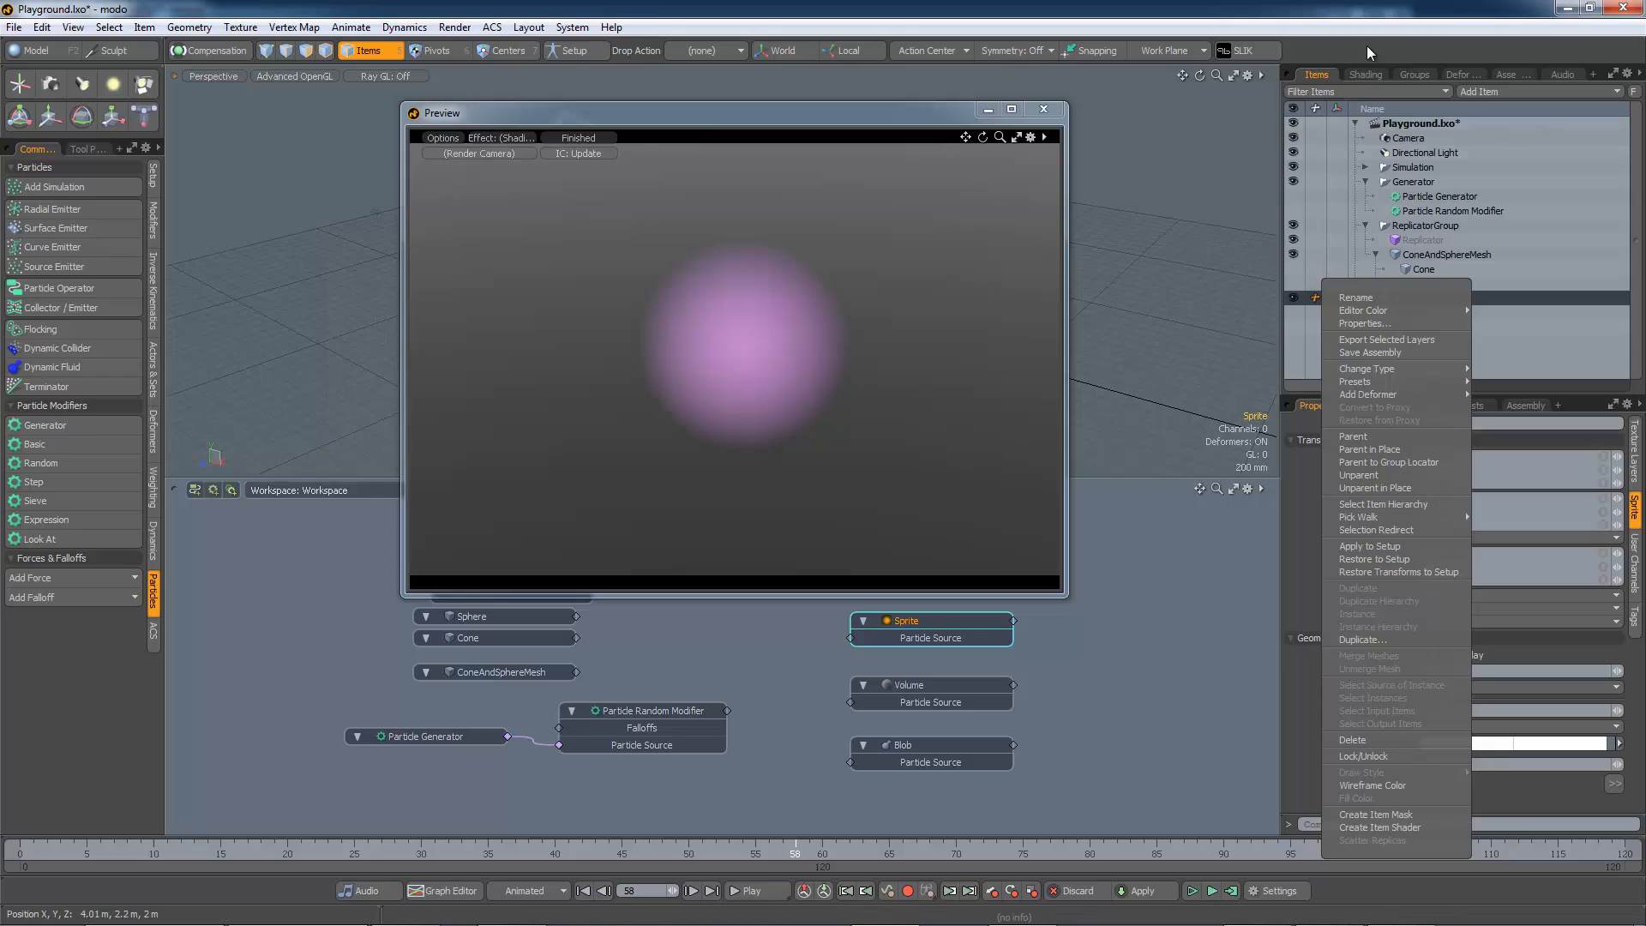
click(1366, 75)
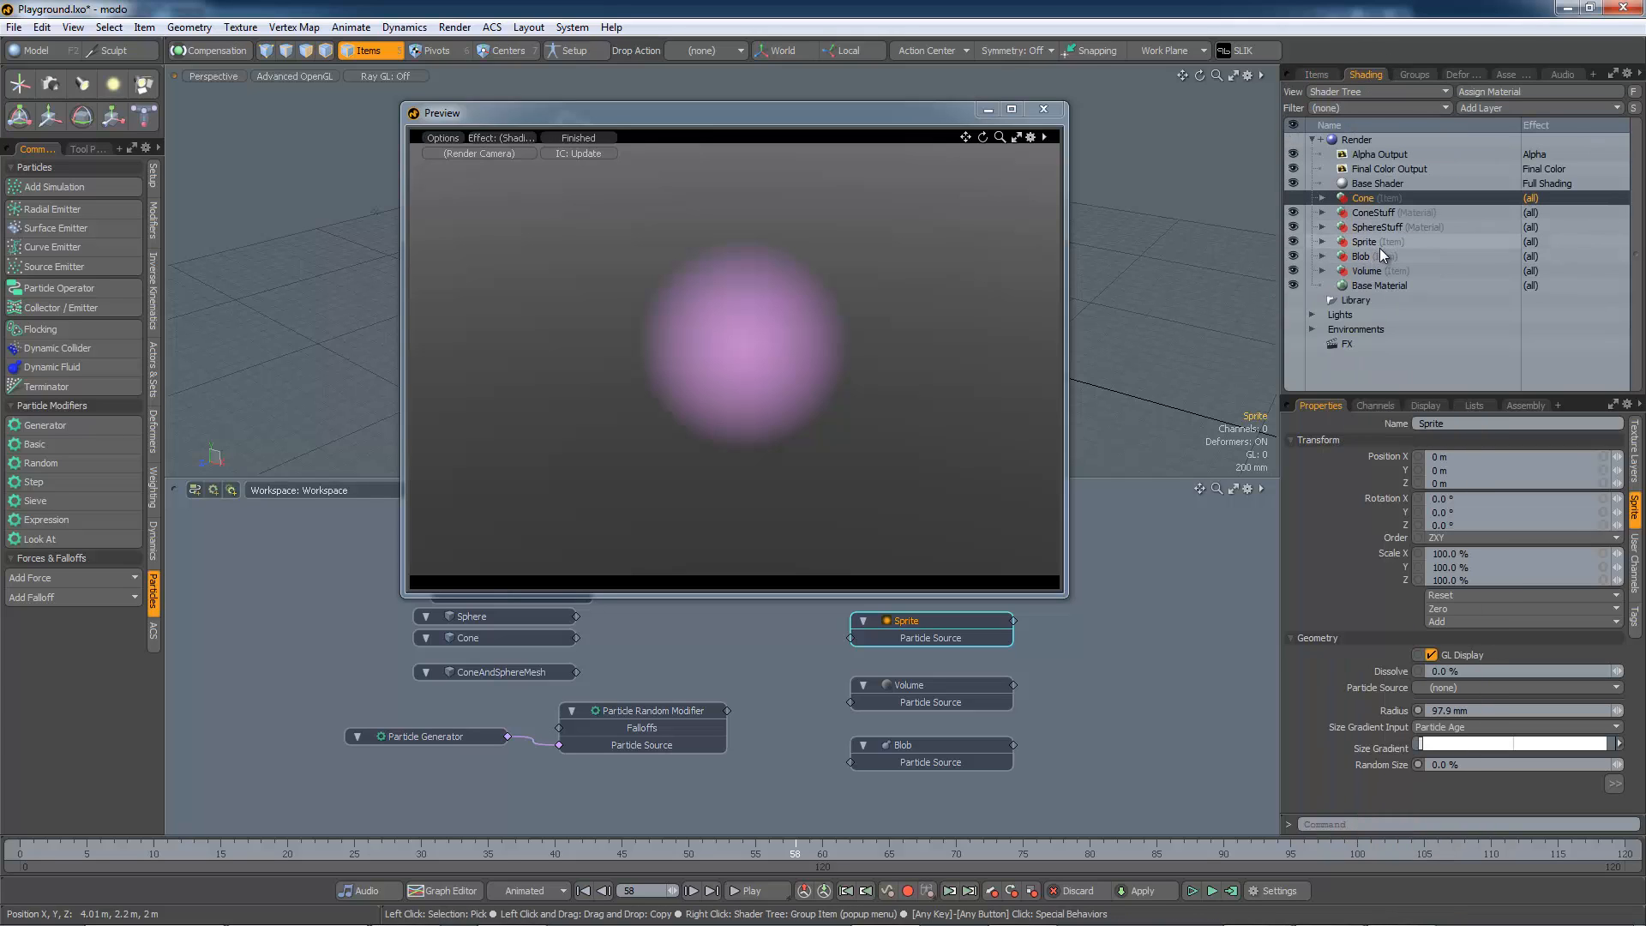
click(1322, 242)
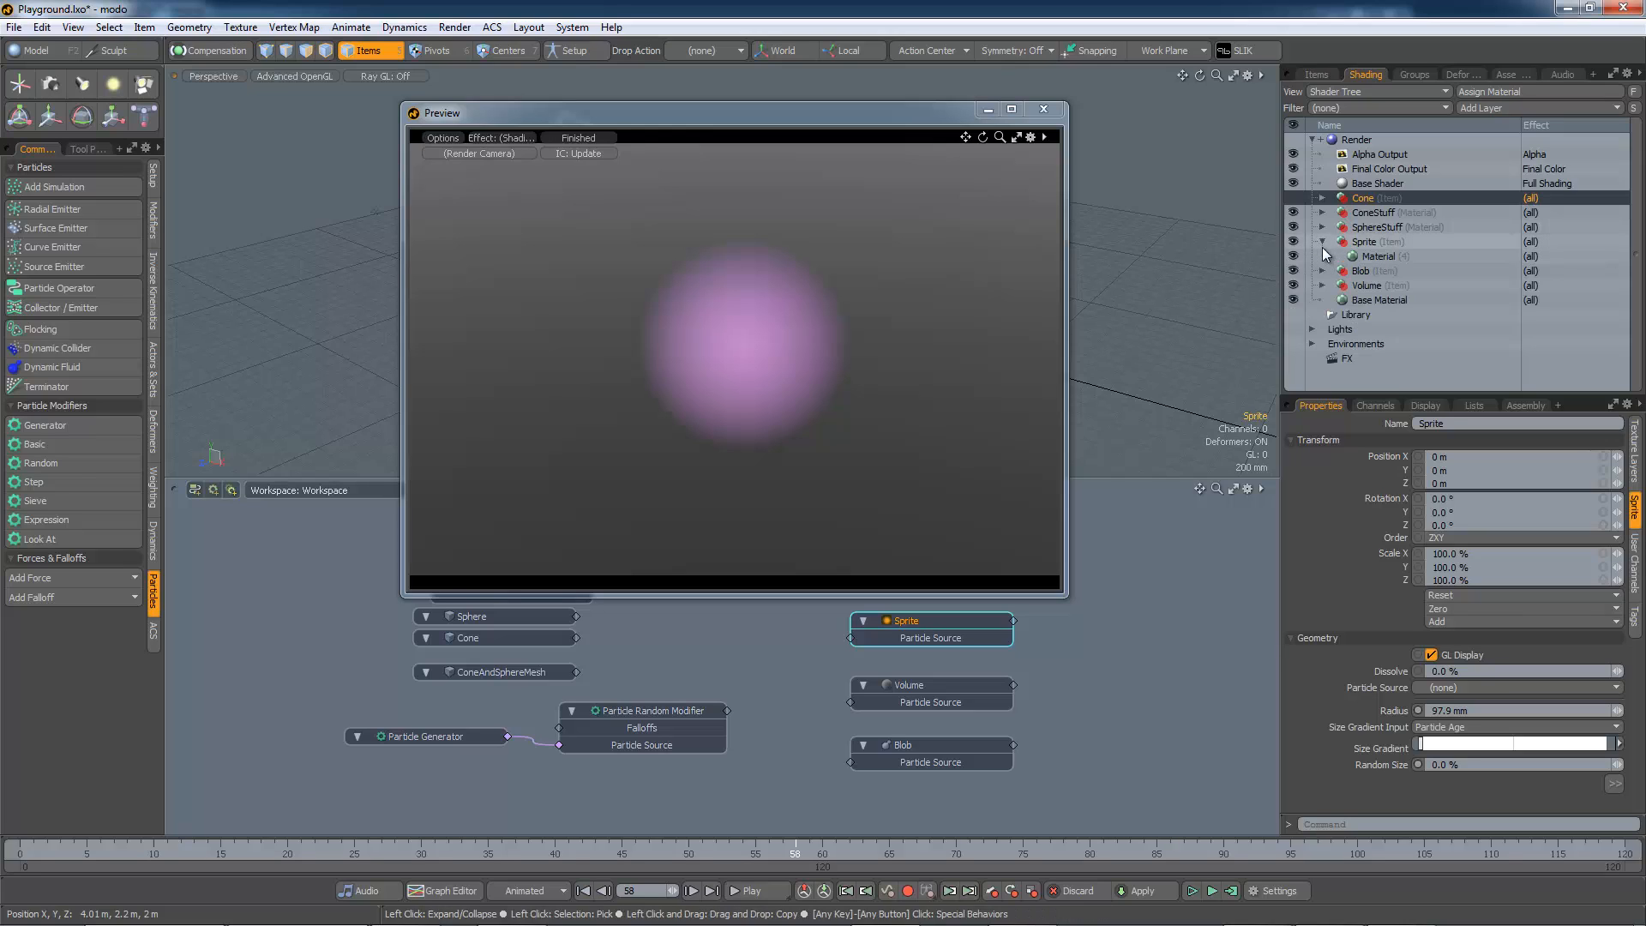
click(1379, 259)
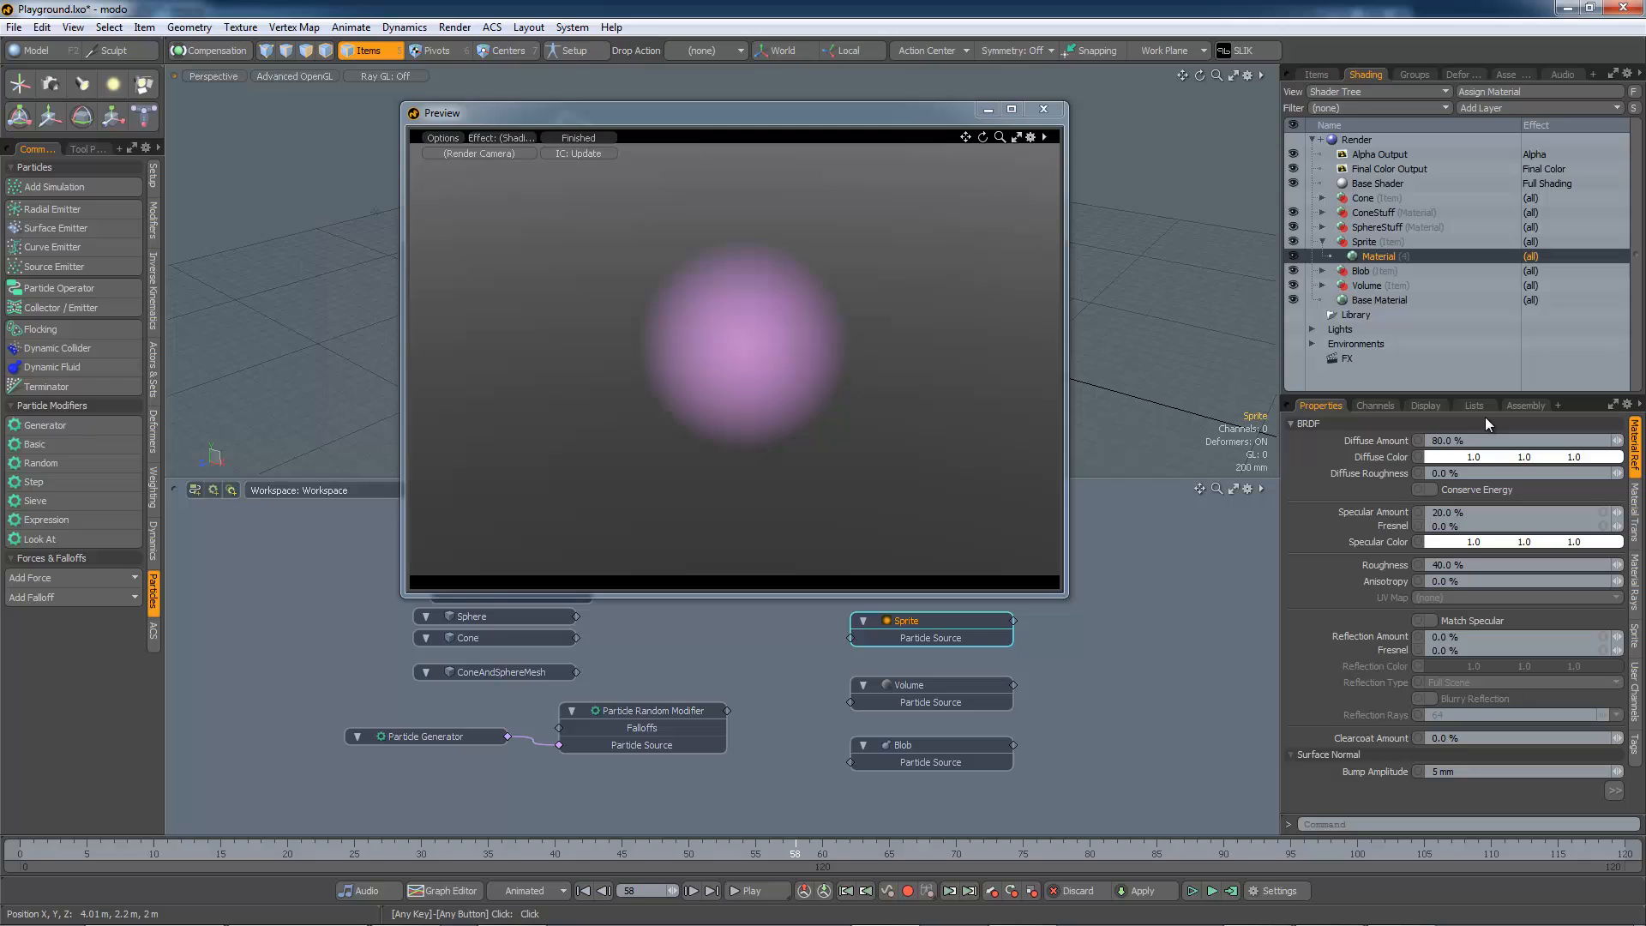
click(1637, 590)
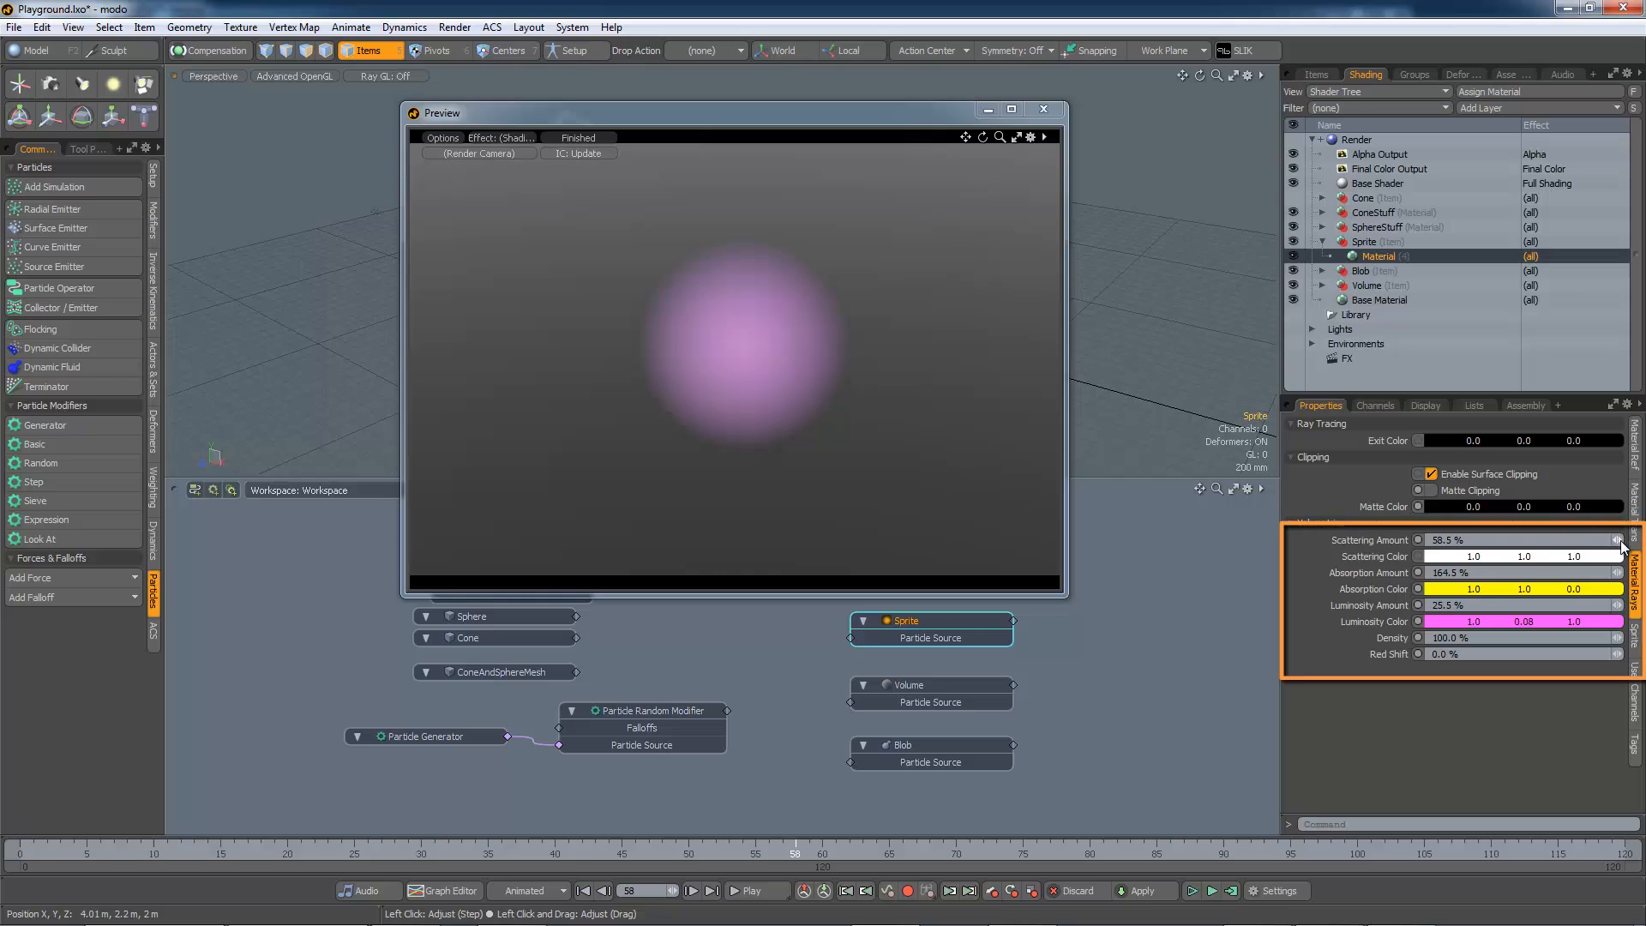
mouse_move(1618, 540)
mouse_down()
mouse_move(1636, 540)
mouse_move(1571, 540)
mouse_move(1642, 540)
mouse_move(1440, 557)
mouse_move(1524, 556)
mouse_up()
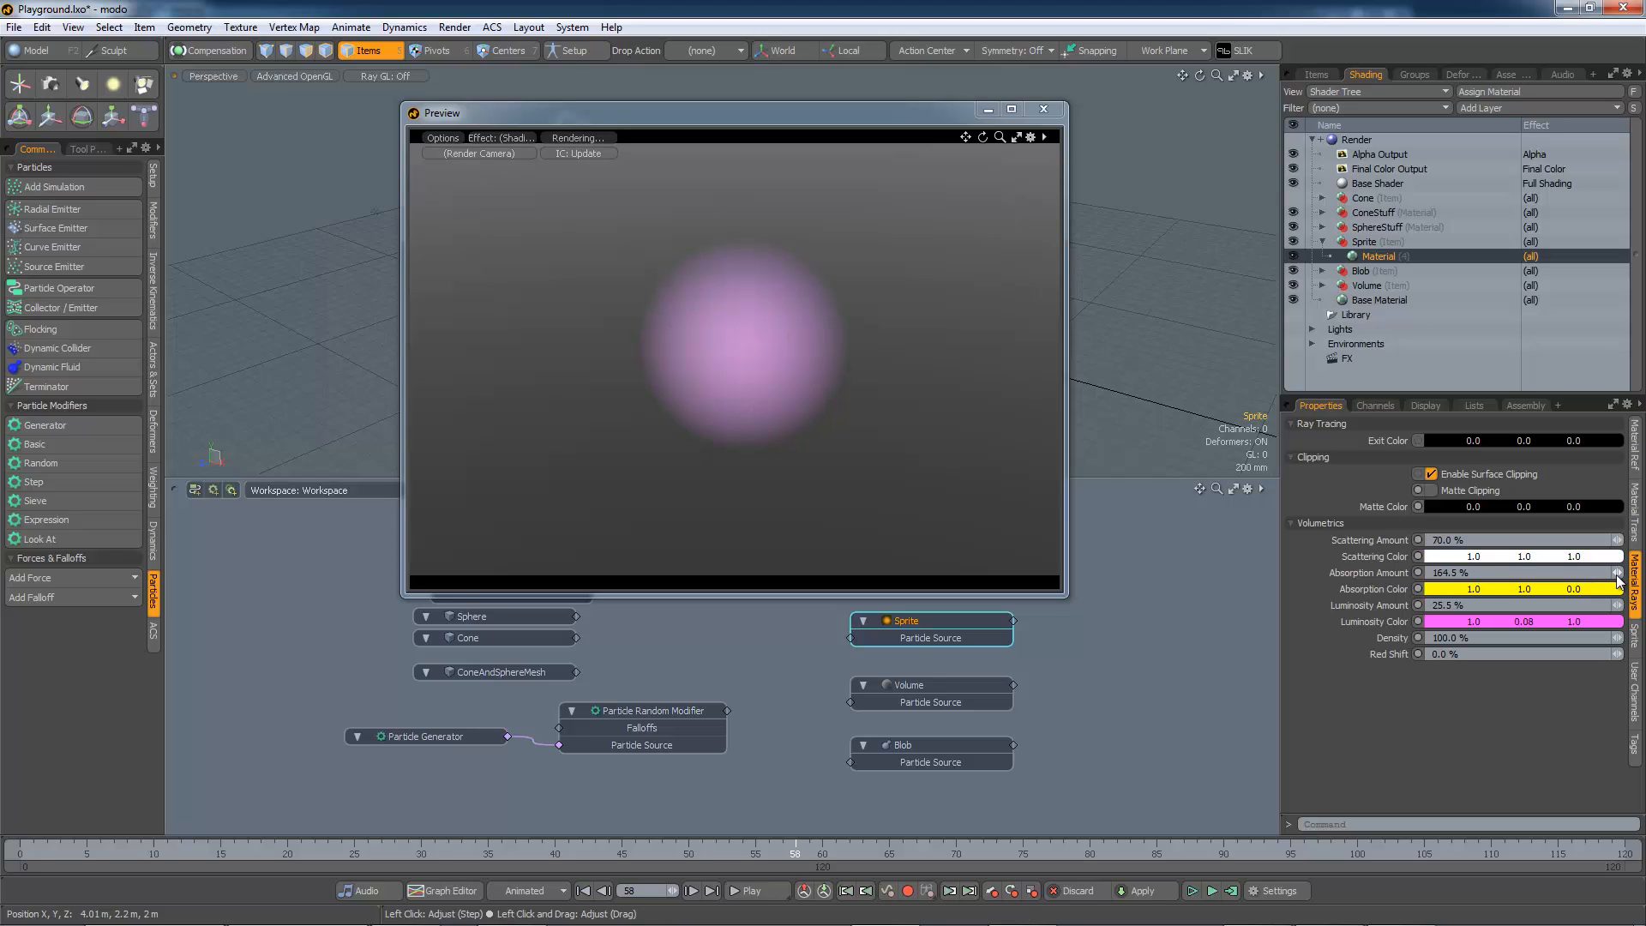
drag(1617, 573, 1628, 605)
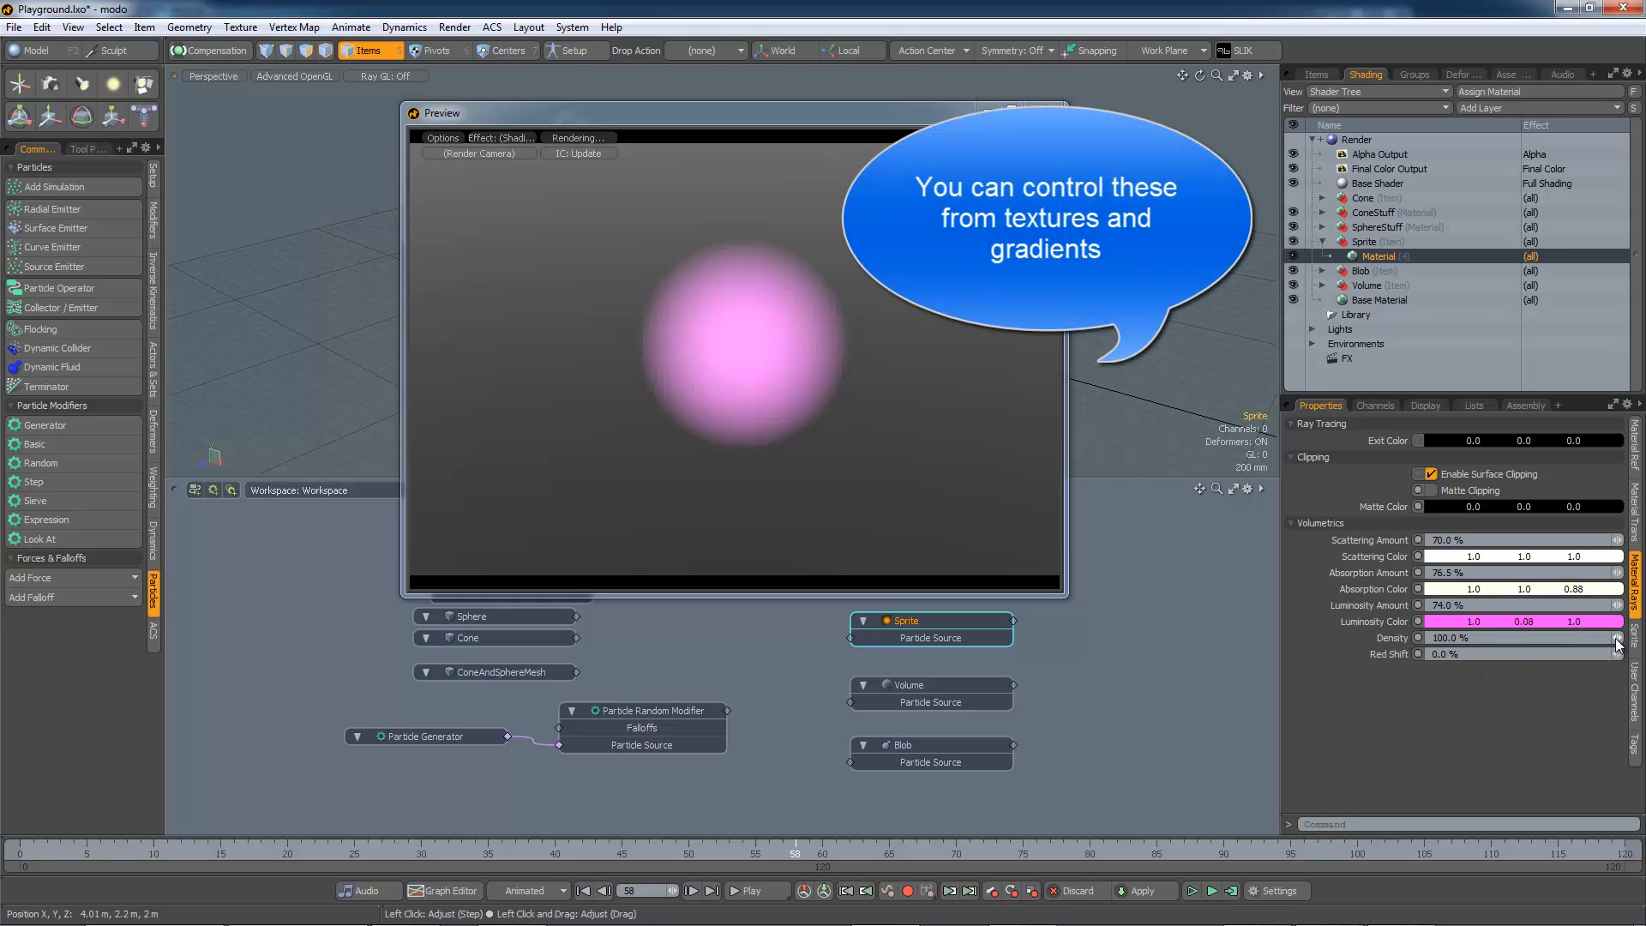
mouse_move(1616, 638)
mouse_down()
mouse_move(1596, 639)
mouse_move(1615, 638)
mouse_up()
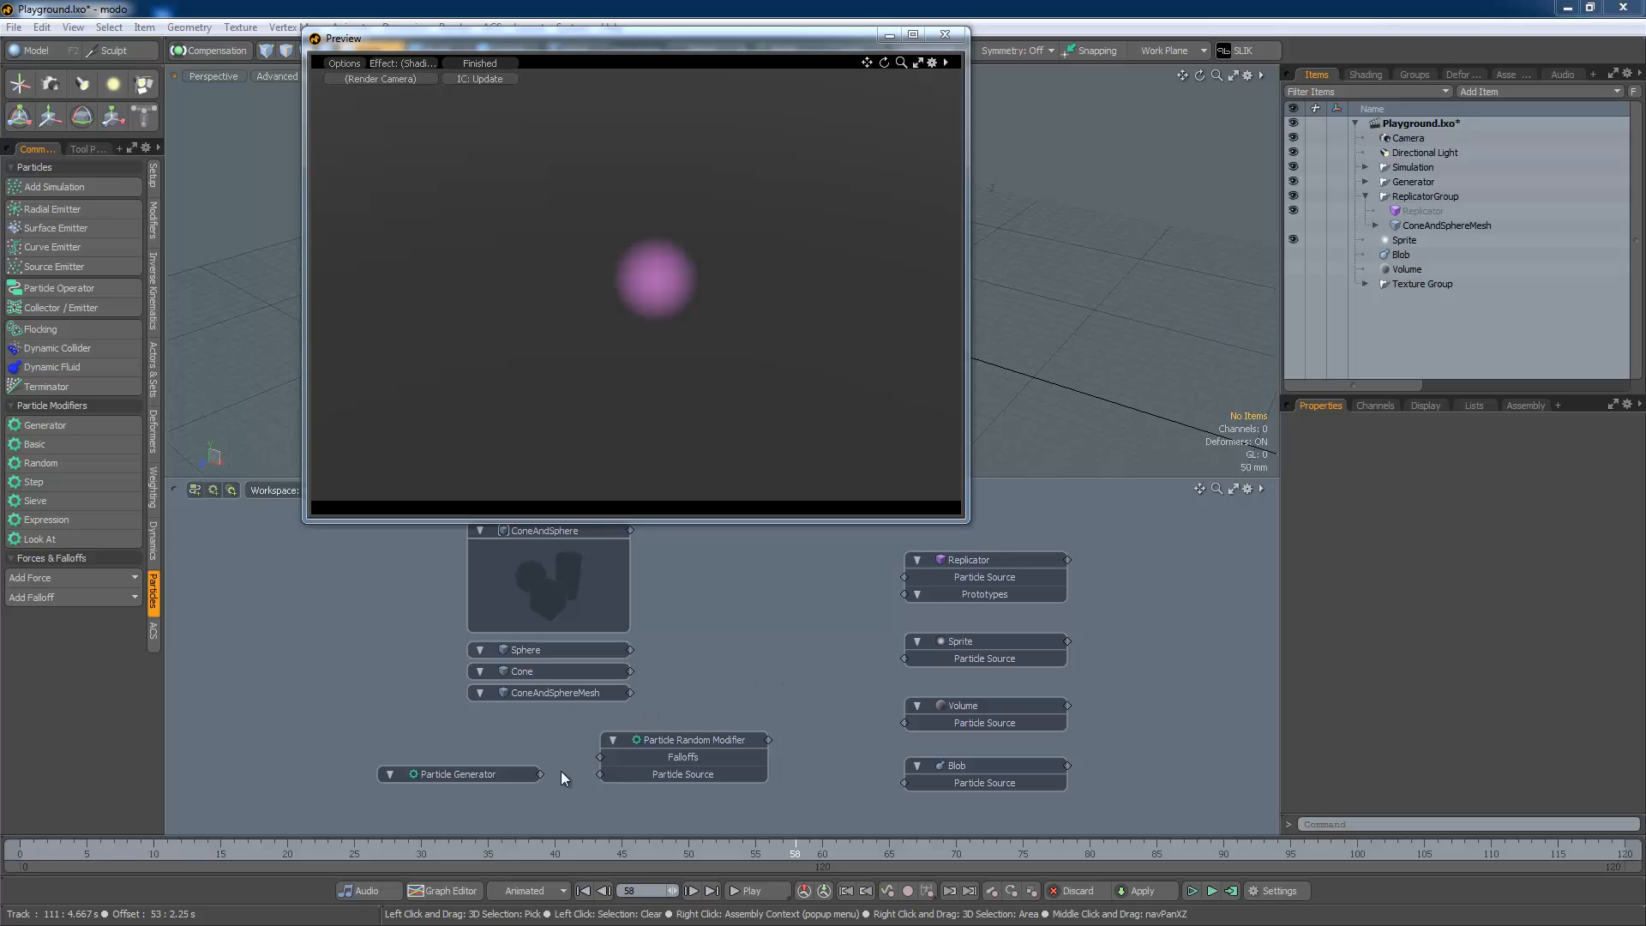
- Link the Particle Generator directly to the Sprite's particle source and inspect the sprite cloud in the render preview
drag(540, 774, 905, 658)
scroll(705, 321, down, 7)
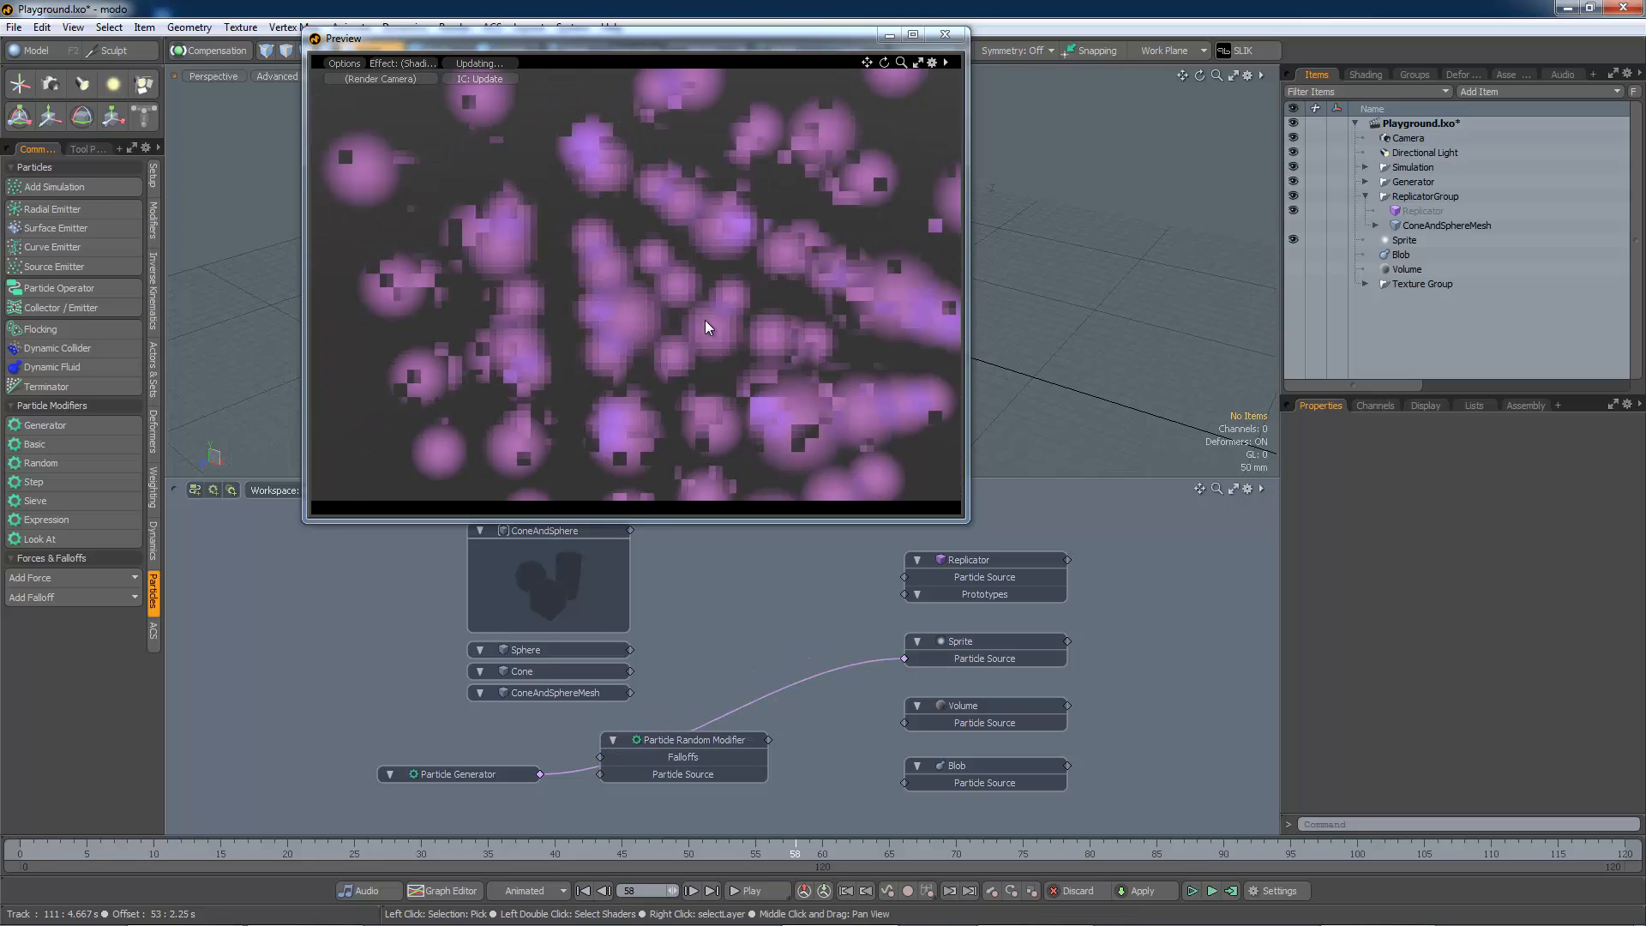
alt+drag(705, 321, 795, 334)
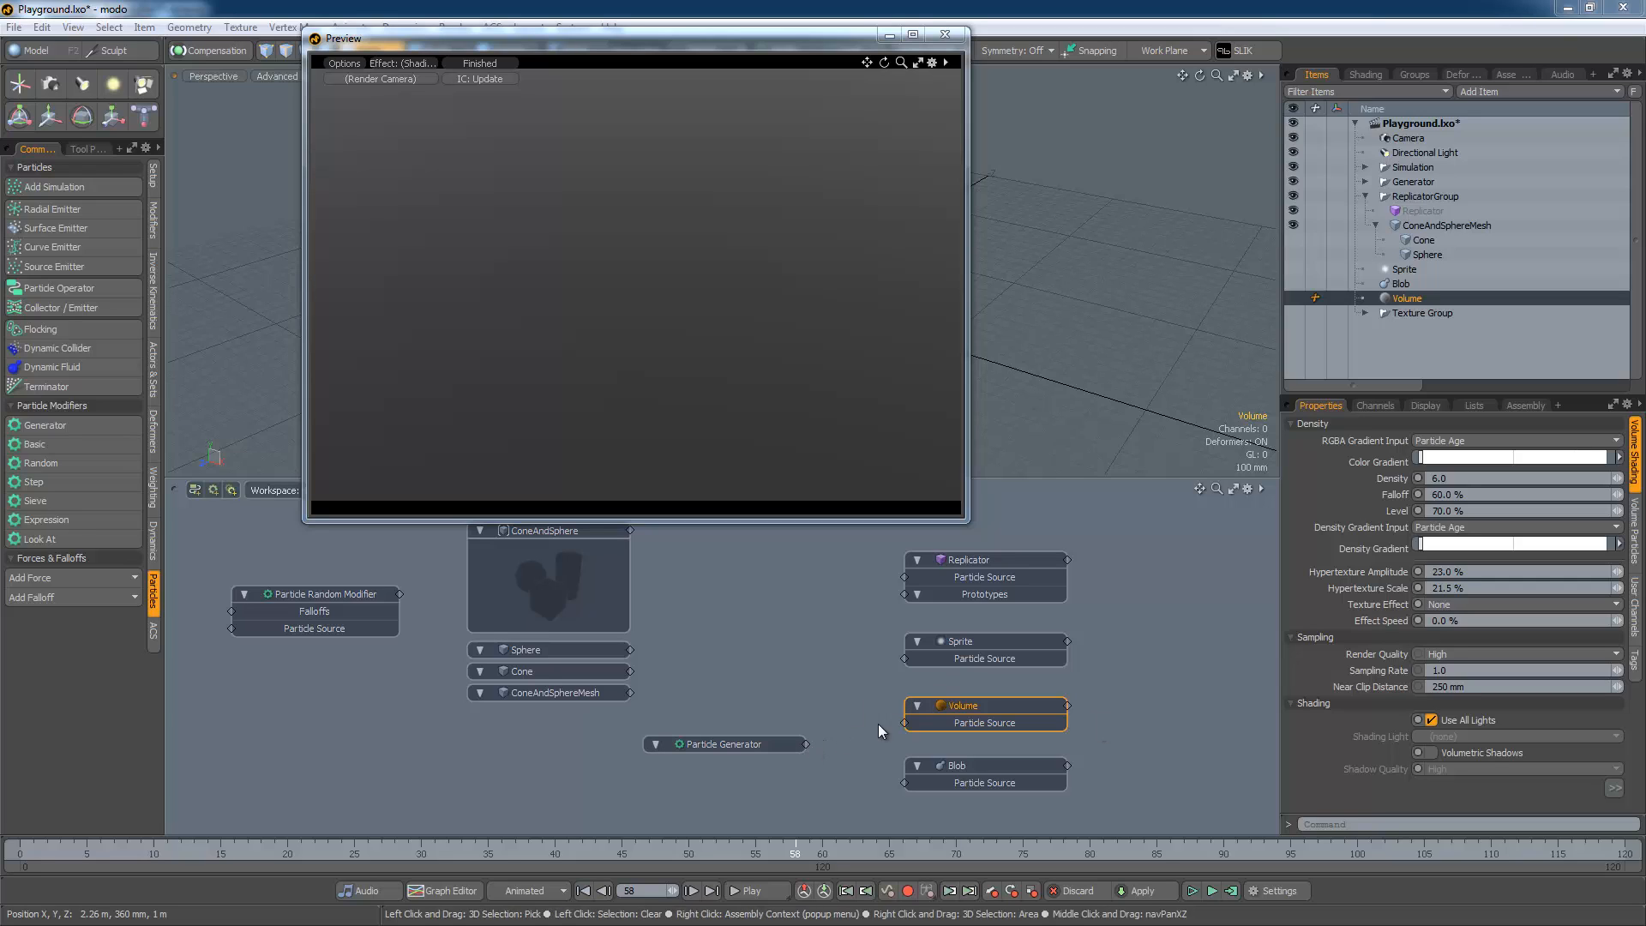
- Make the Volume item visible in the render preview and review its shading and particle properties
click(1293, 297)
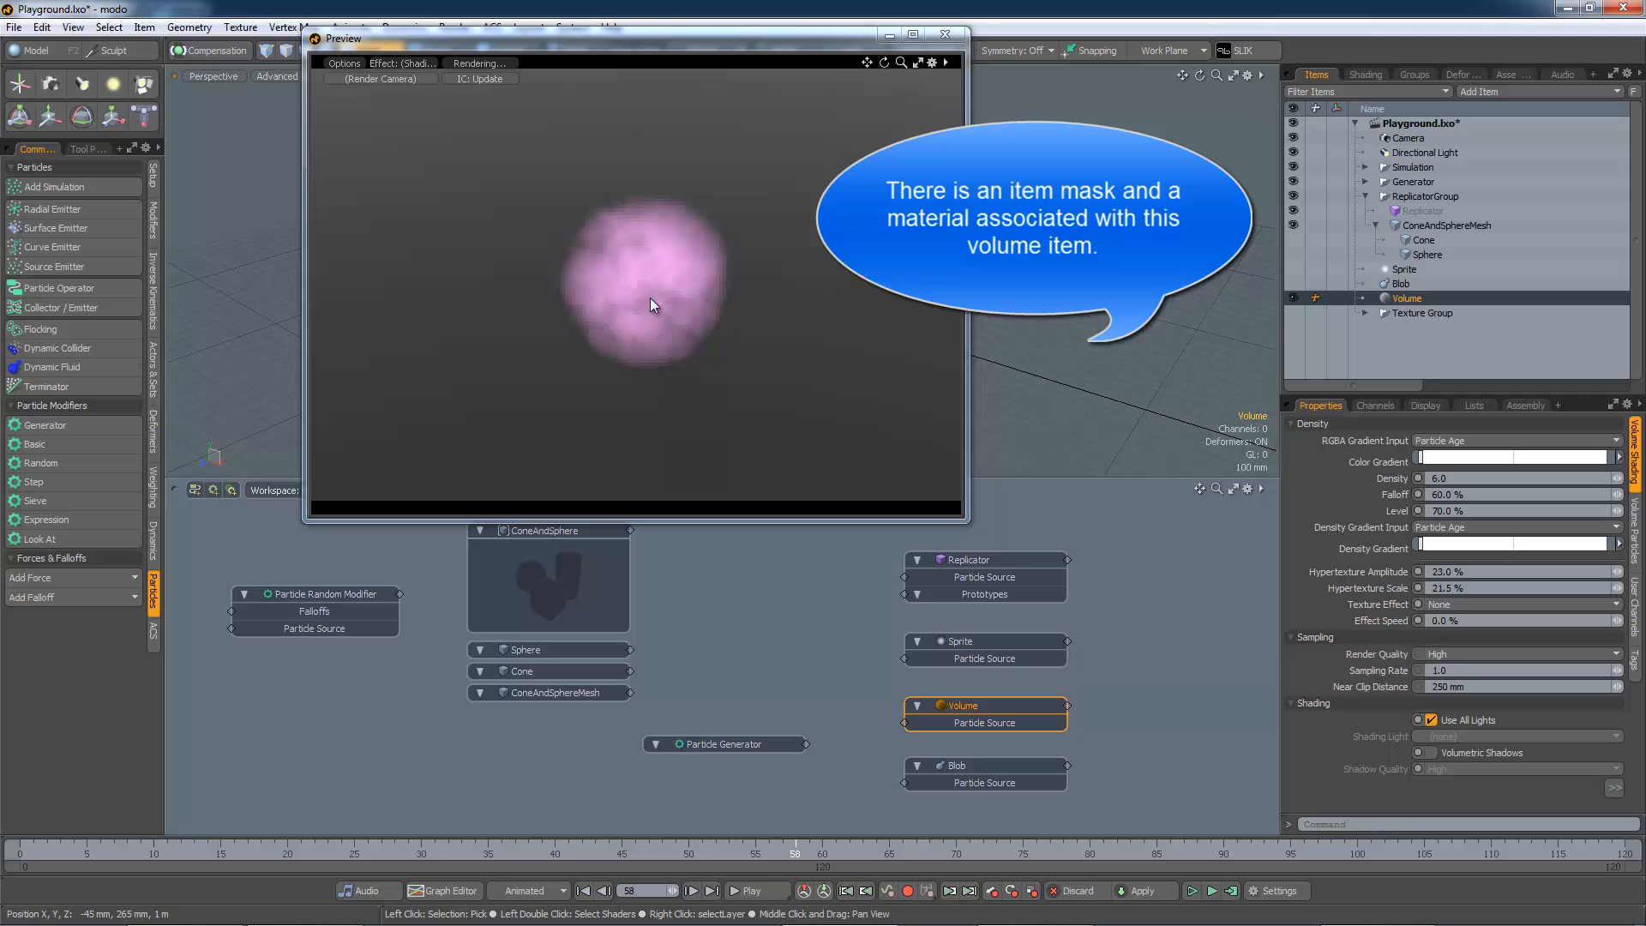
alt+drag(756, 296, 736, 354)
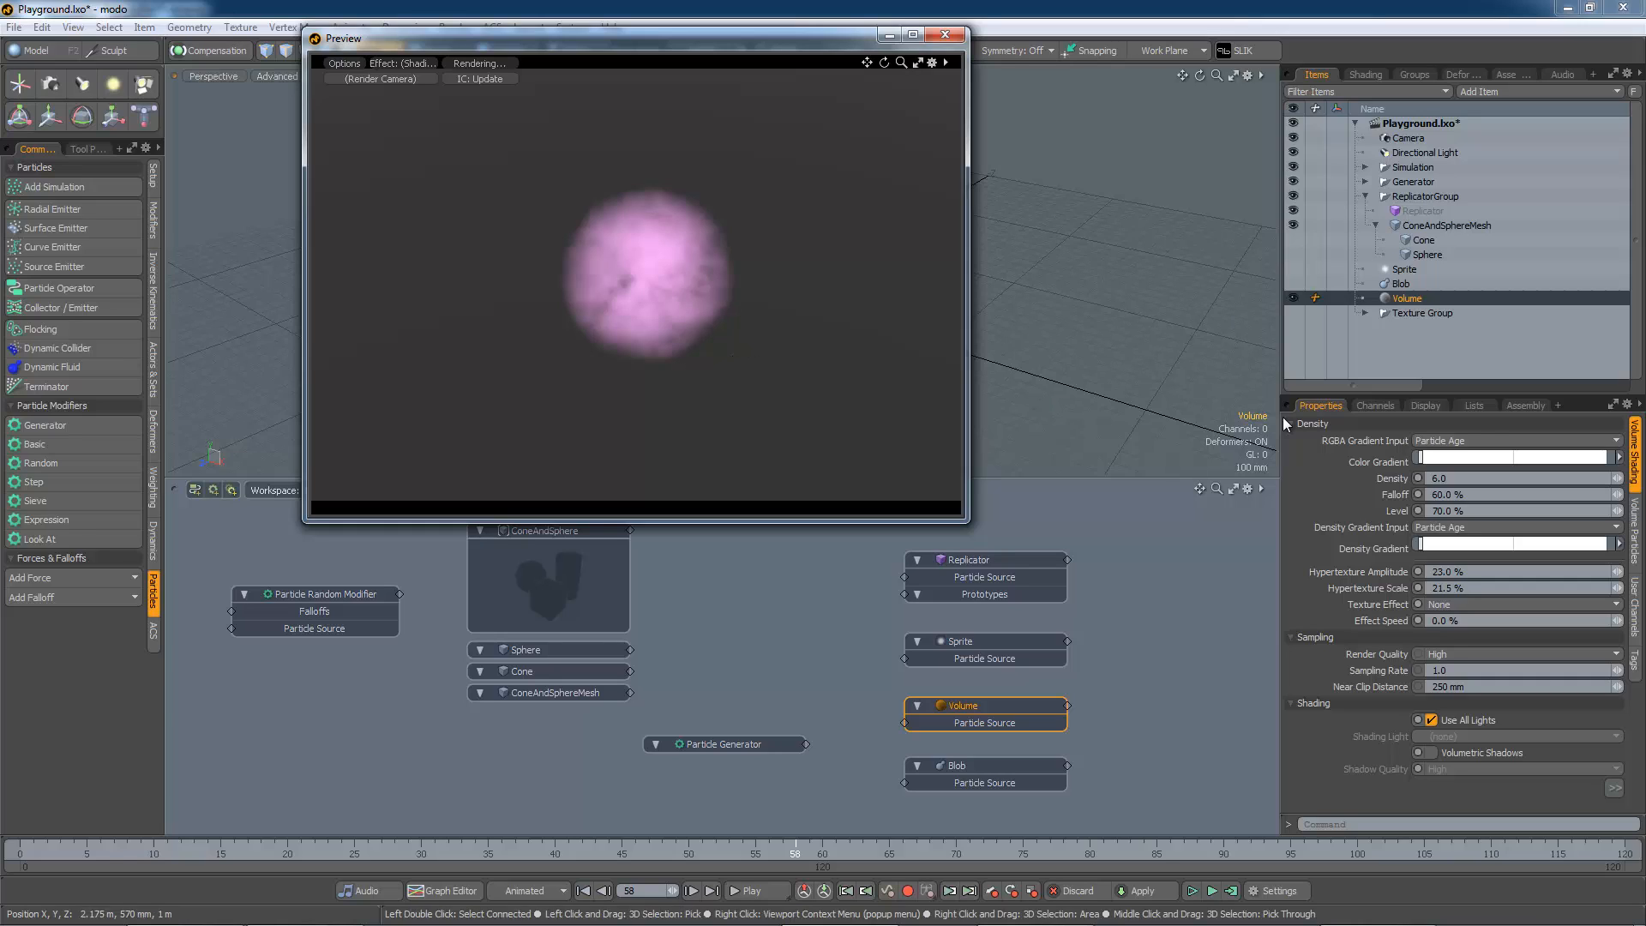
click(1613, 405)
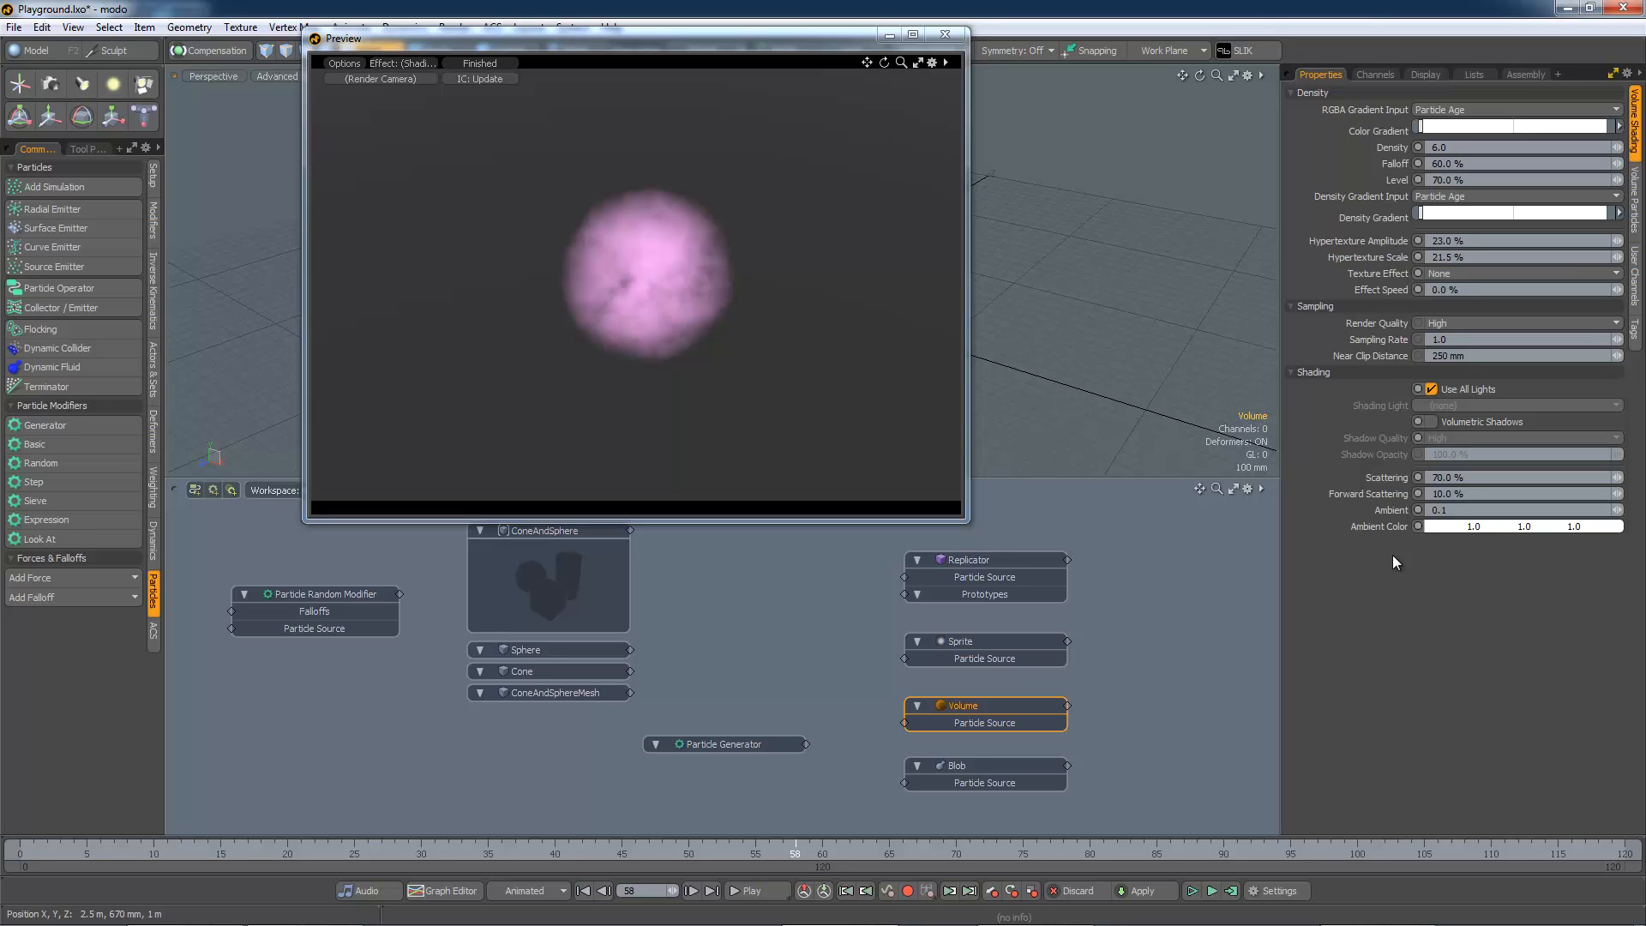
click(1635, 199)
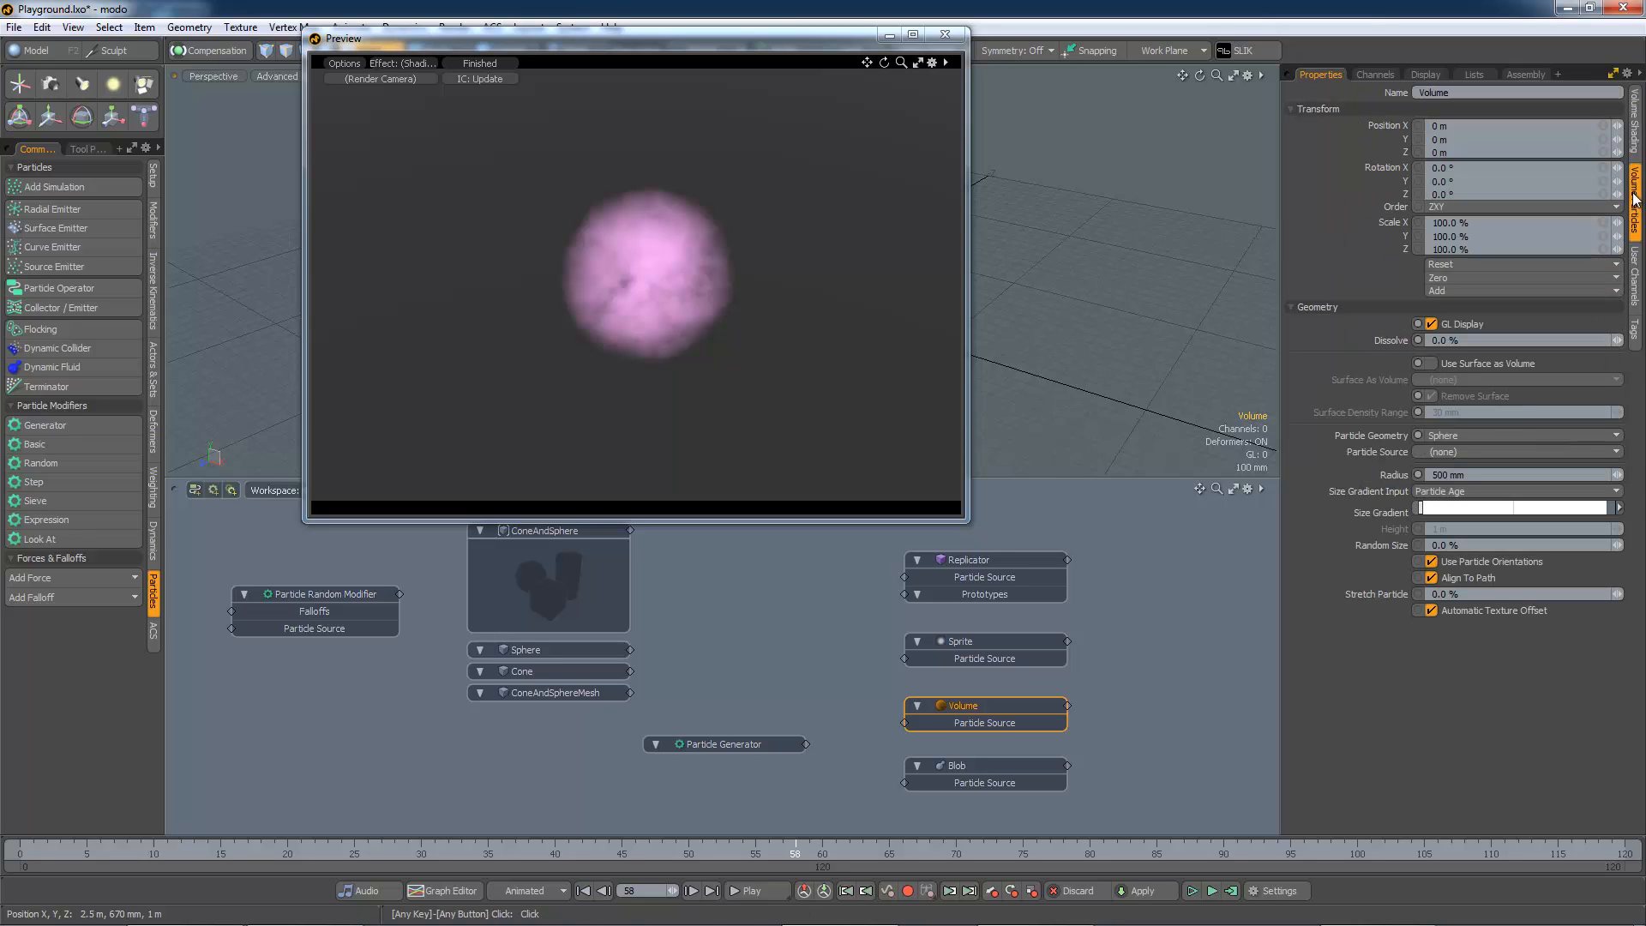
click(1635, 130)
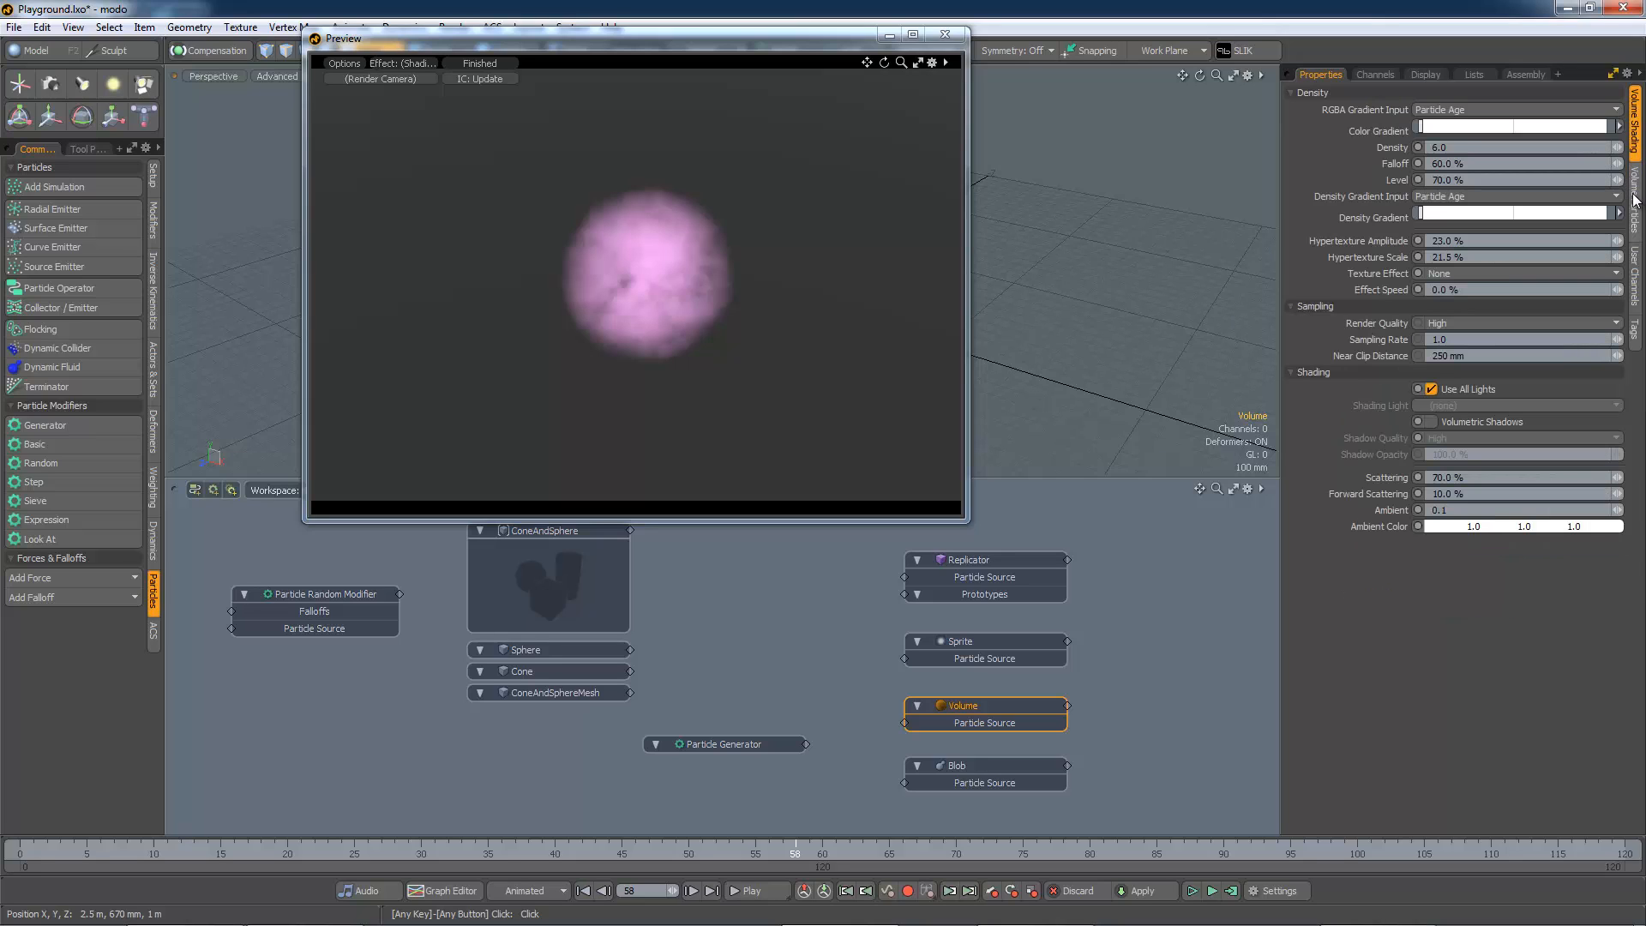
click(1635, 199)
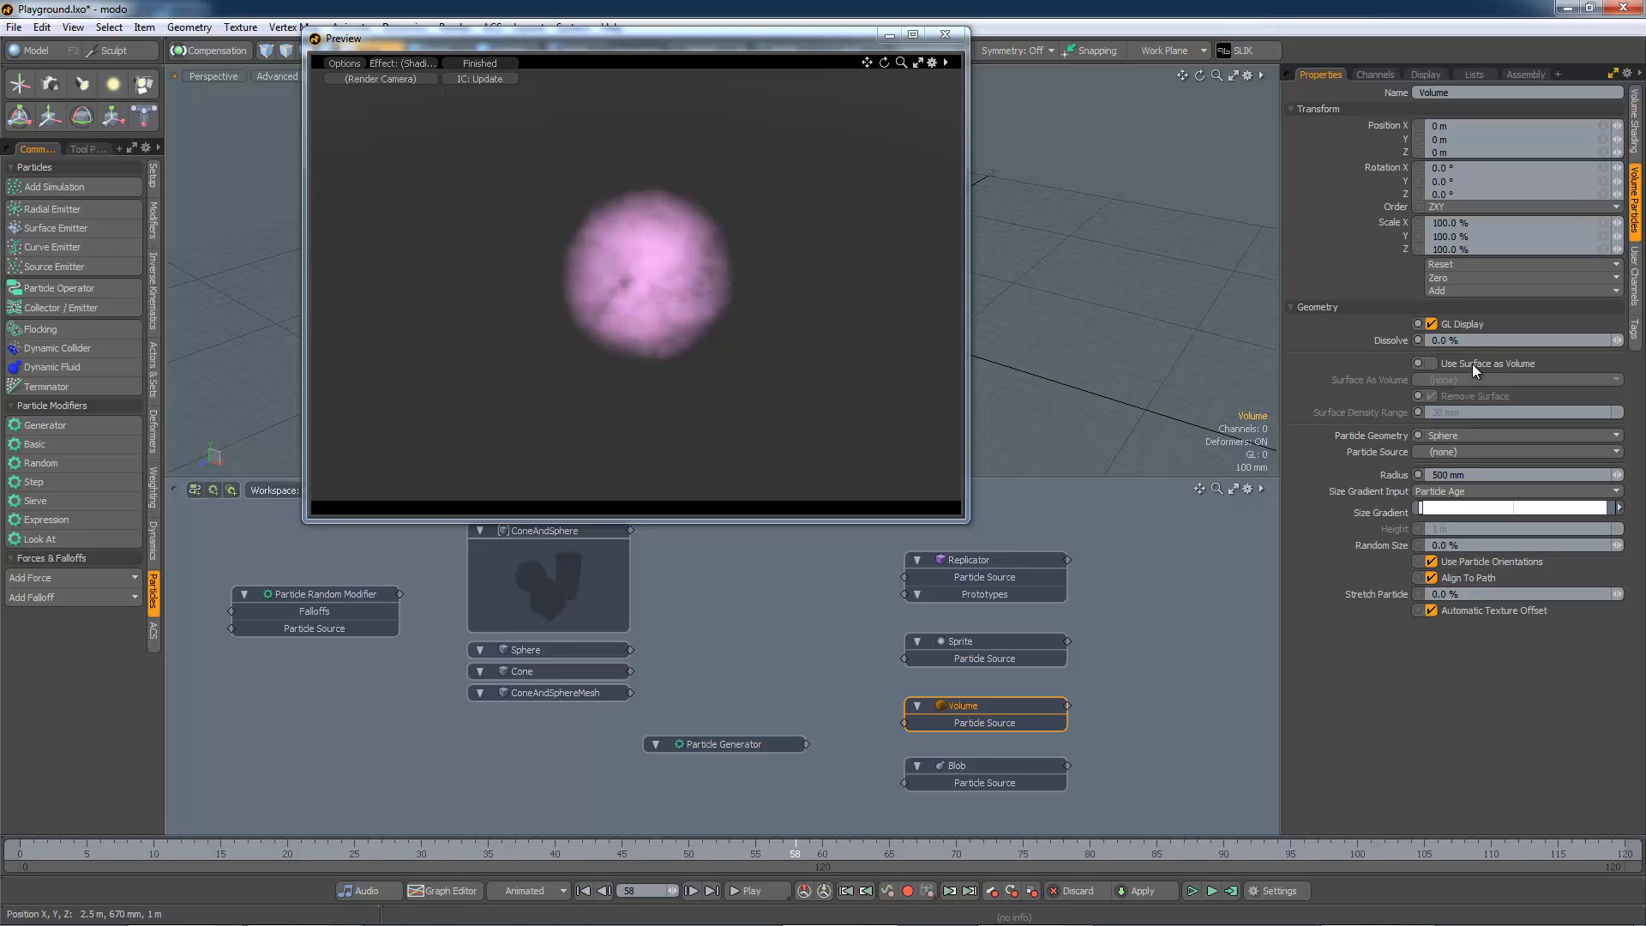
- Try Cube, Cylinder and Cumulus as the Volume's particle geometry and return it to Sphere
click(1473, 434)
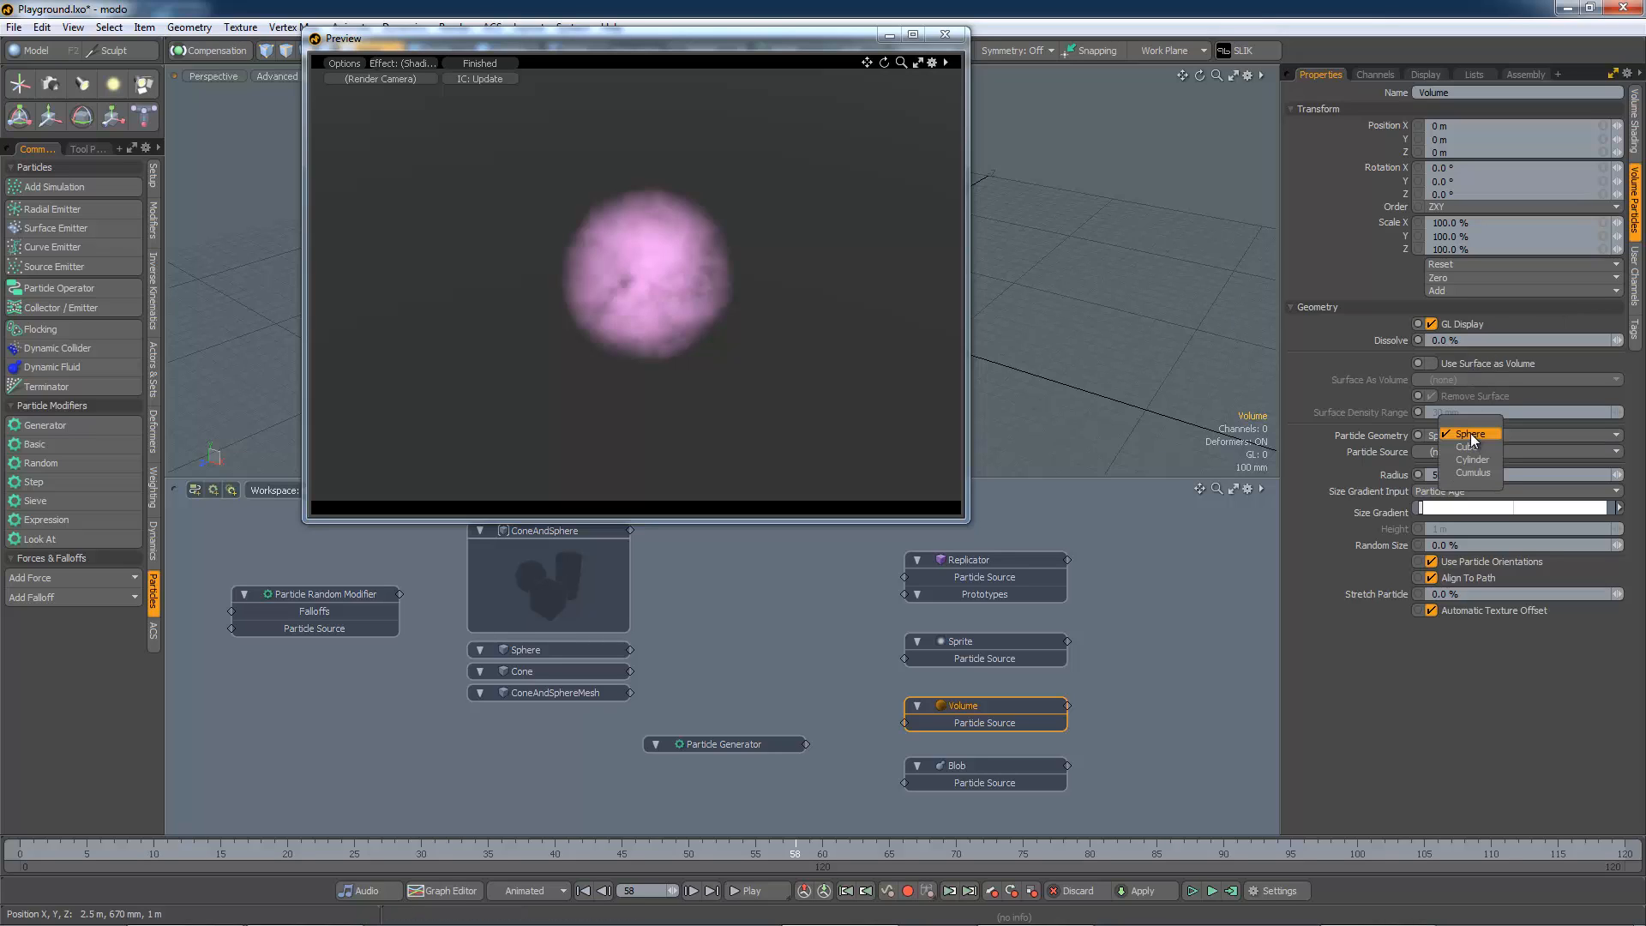
click(1469, 444)
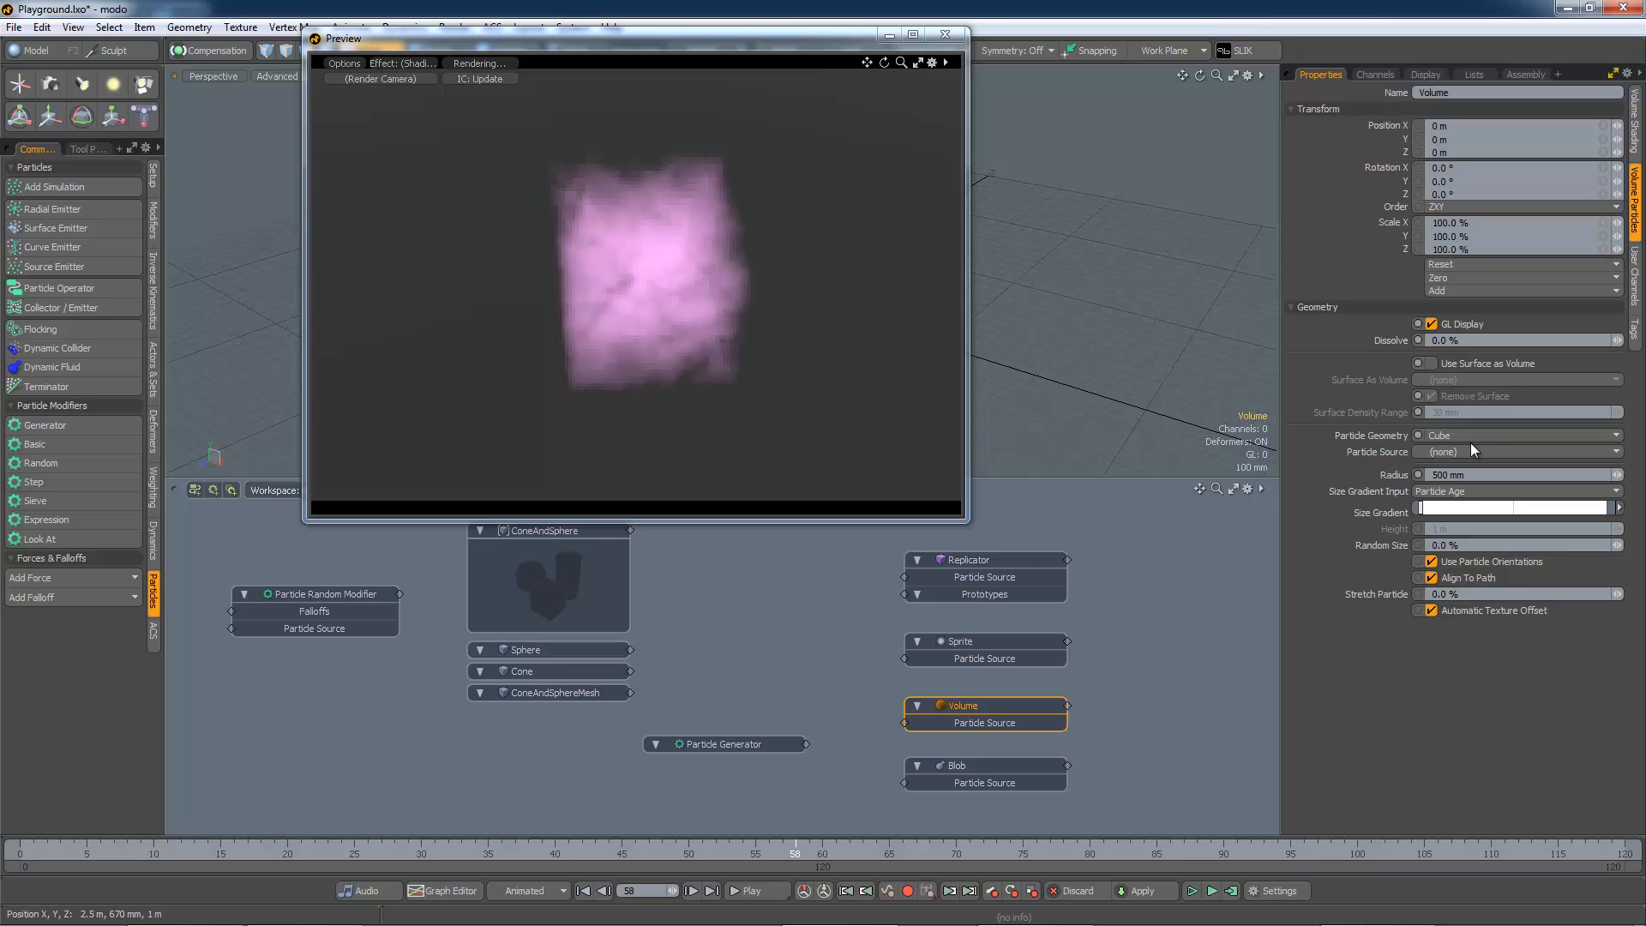
alt+drag(656, 279, 753, 313)
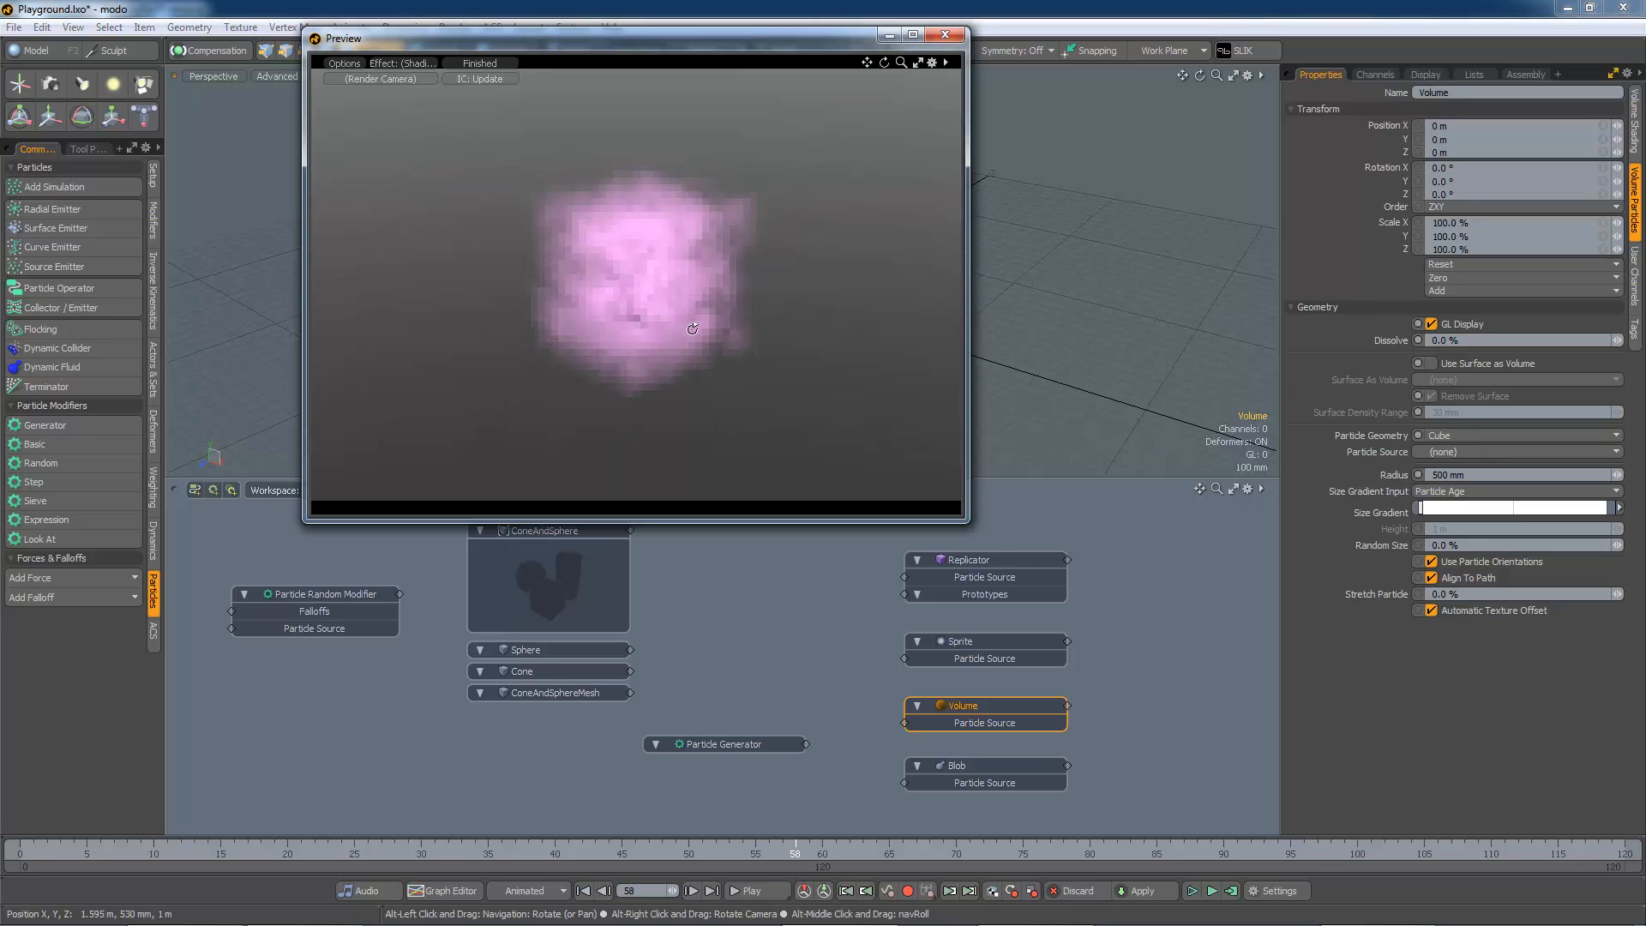
click(1476, 437)
click(1484, 454)
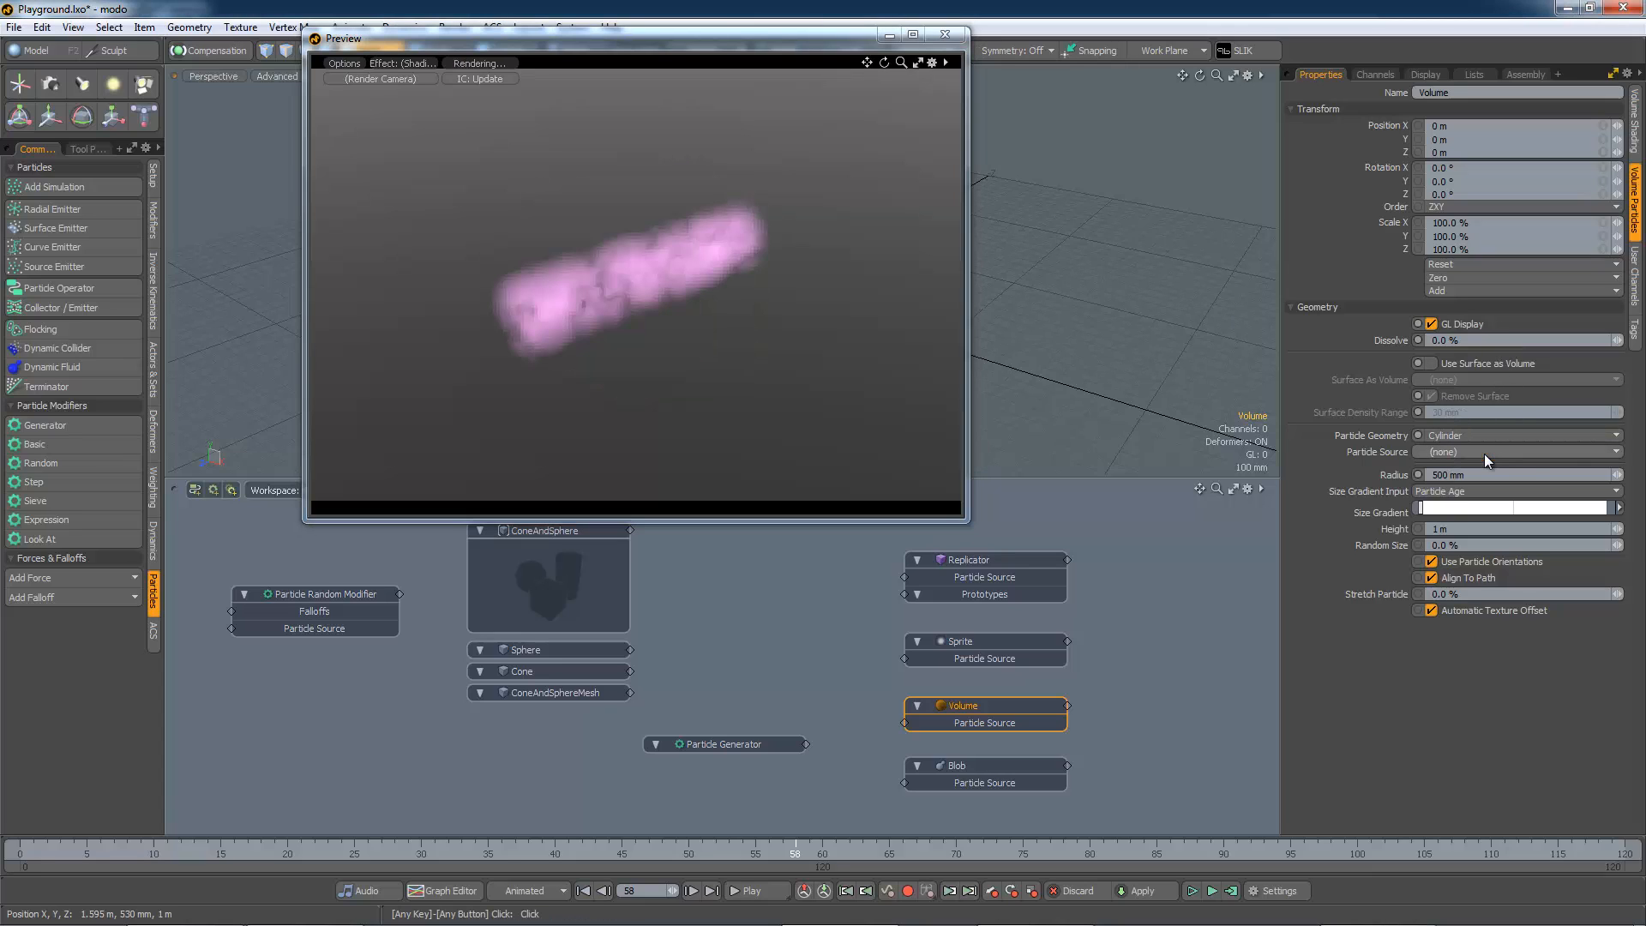
click(1483, 434)
click(1483, 446)
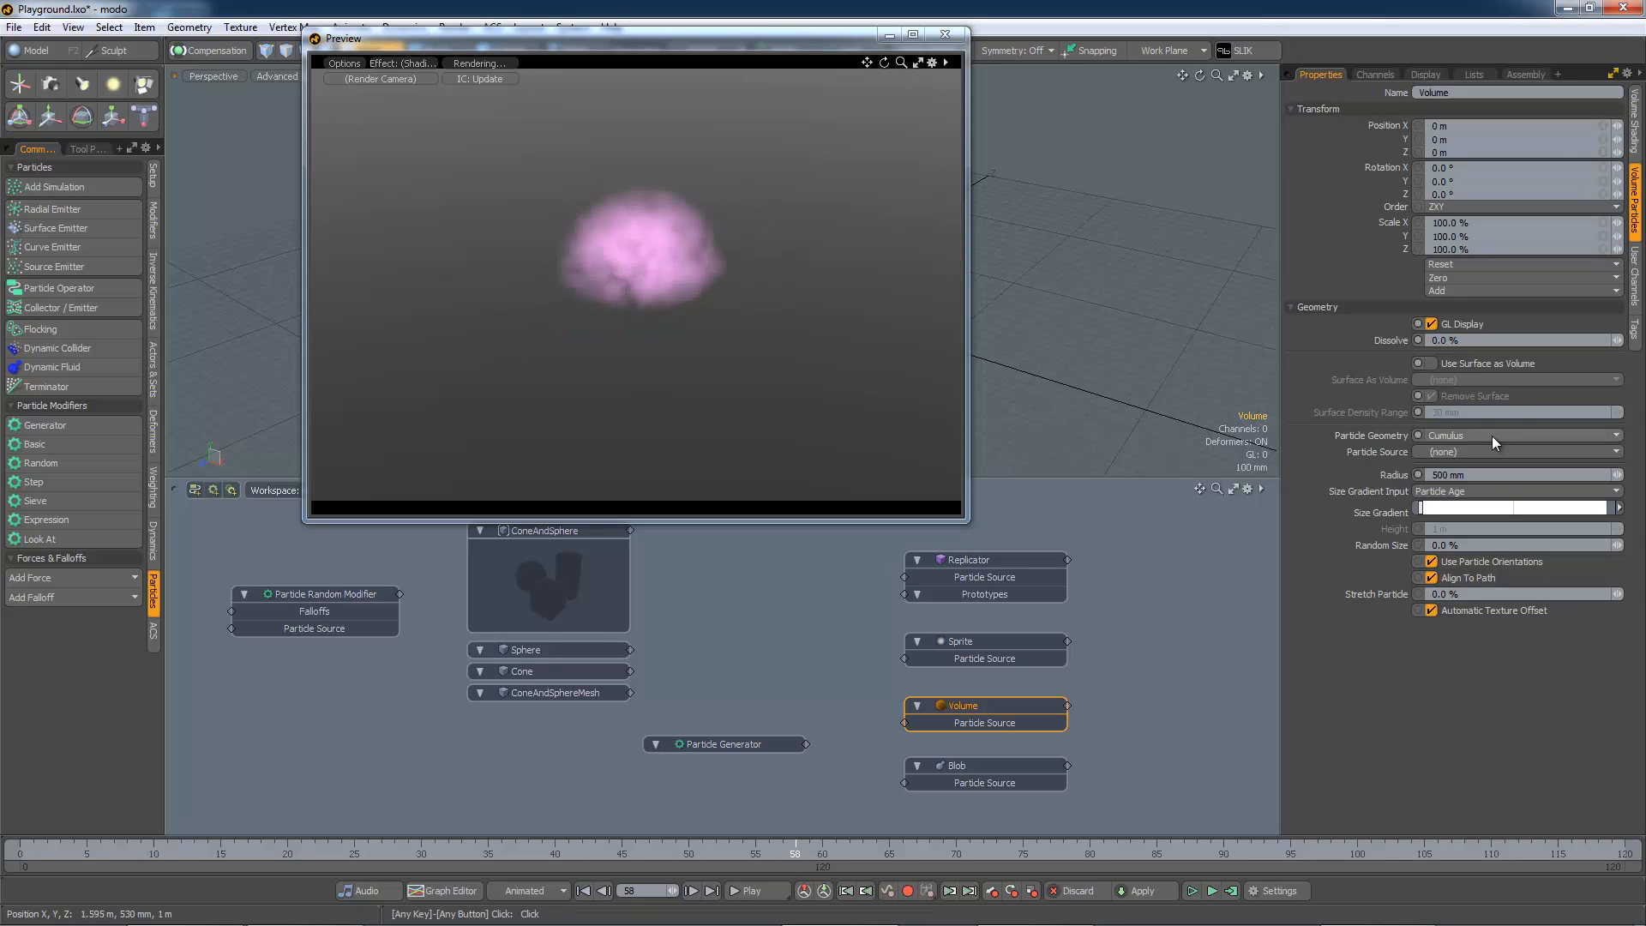
click(1491, 435)
click(1494, 402)
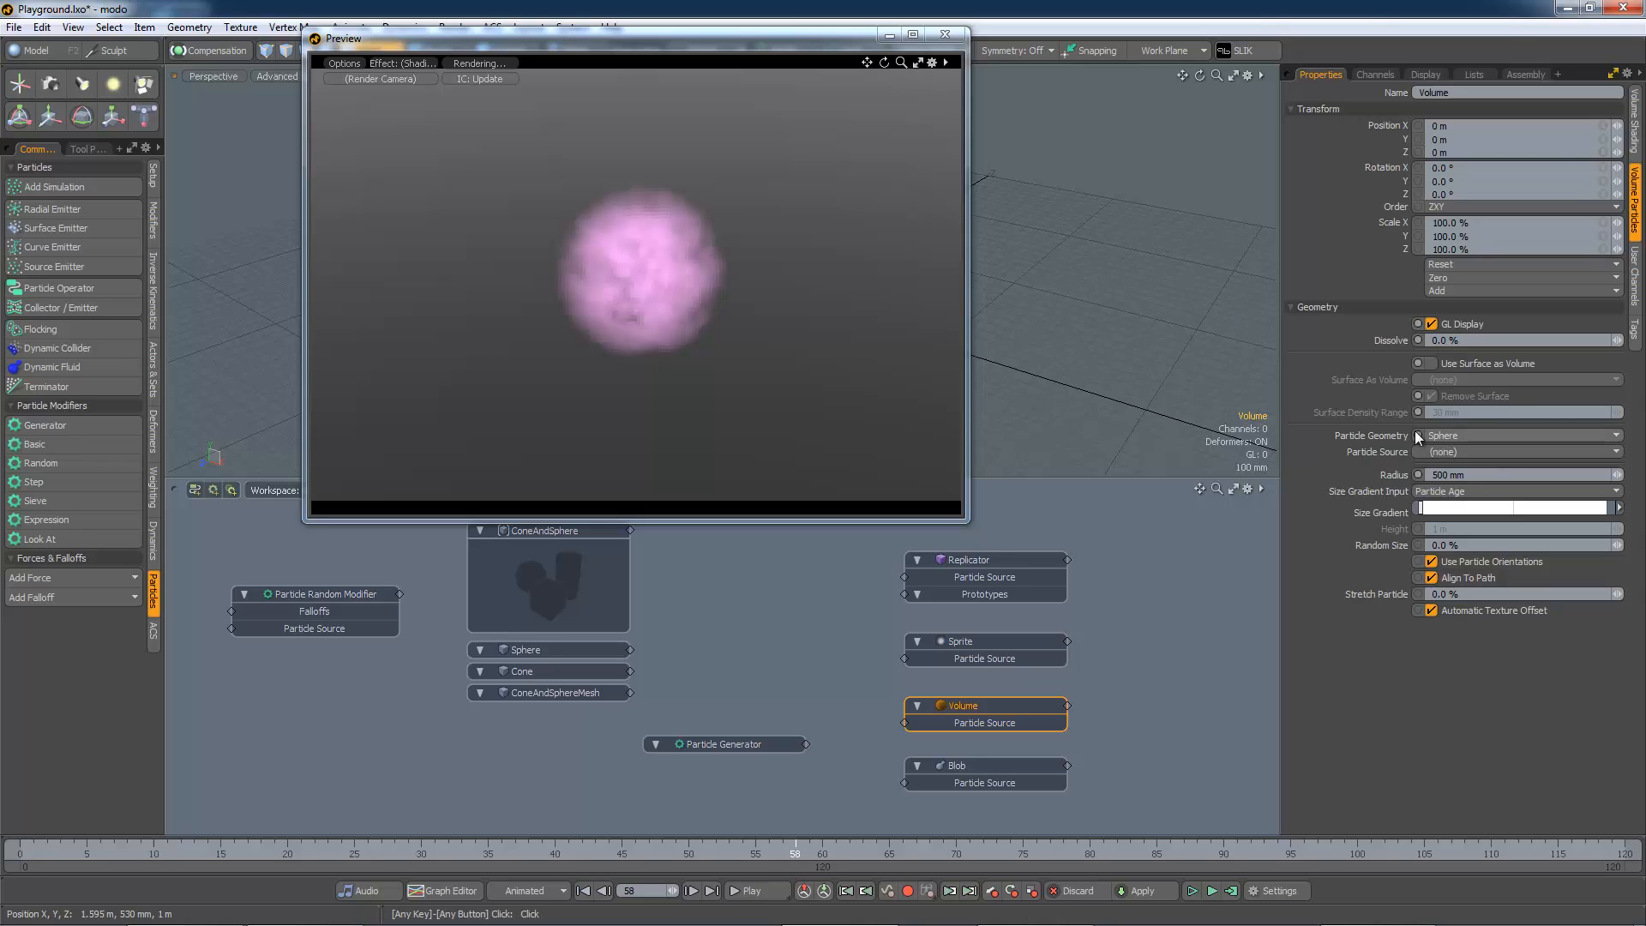
- Enable Use Surface as Volume on the Volume item with Cone as the surface, and make the Cone mesh visible
click(1431, 364)
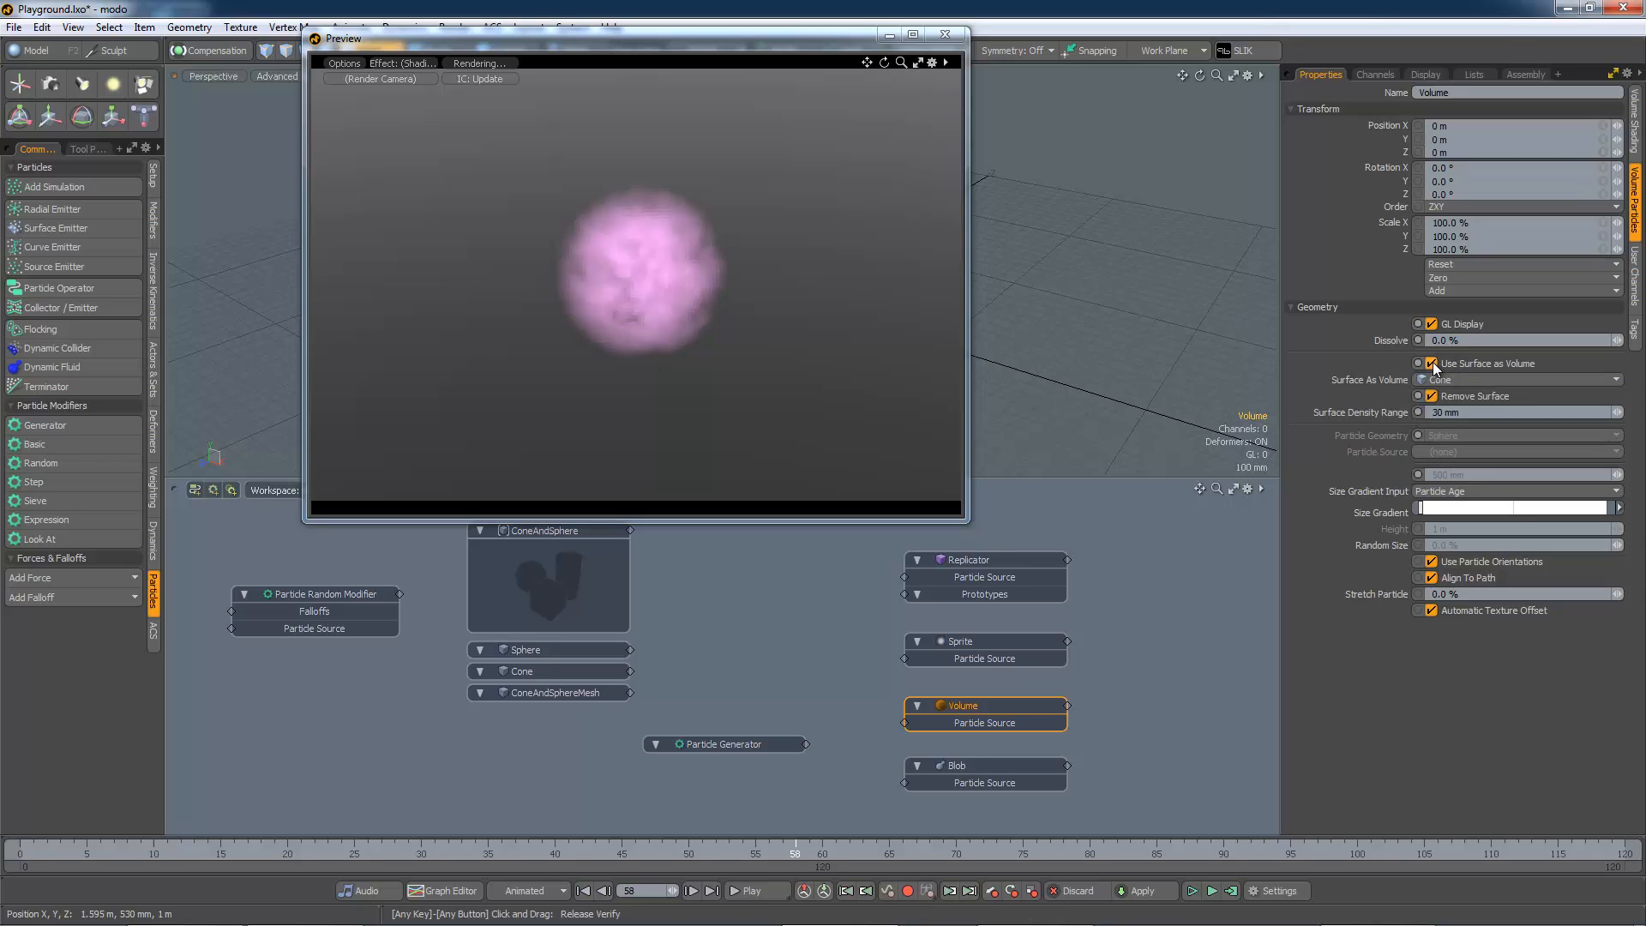
click(1612, 75)
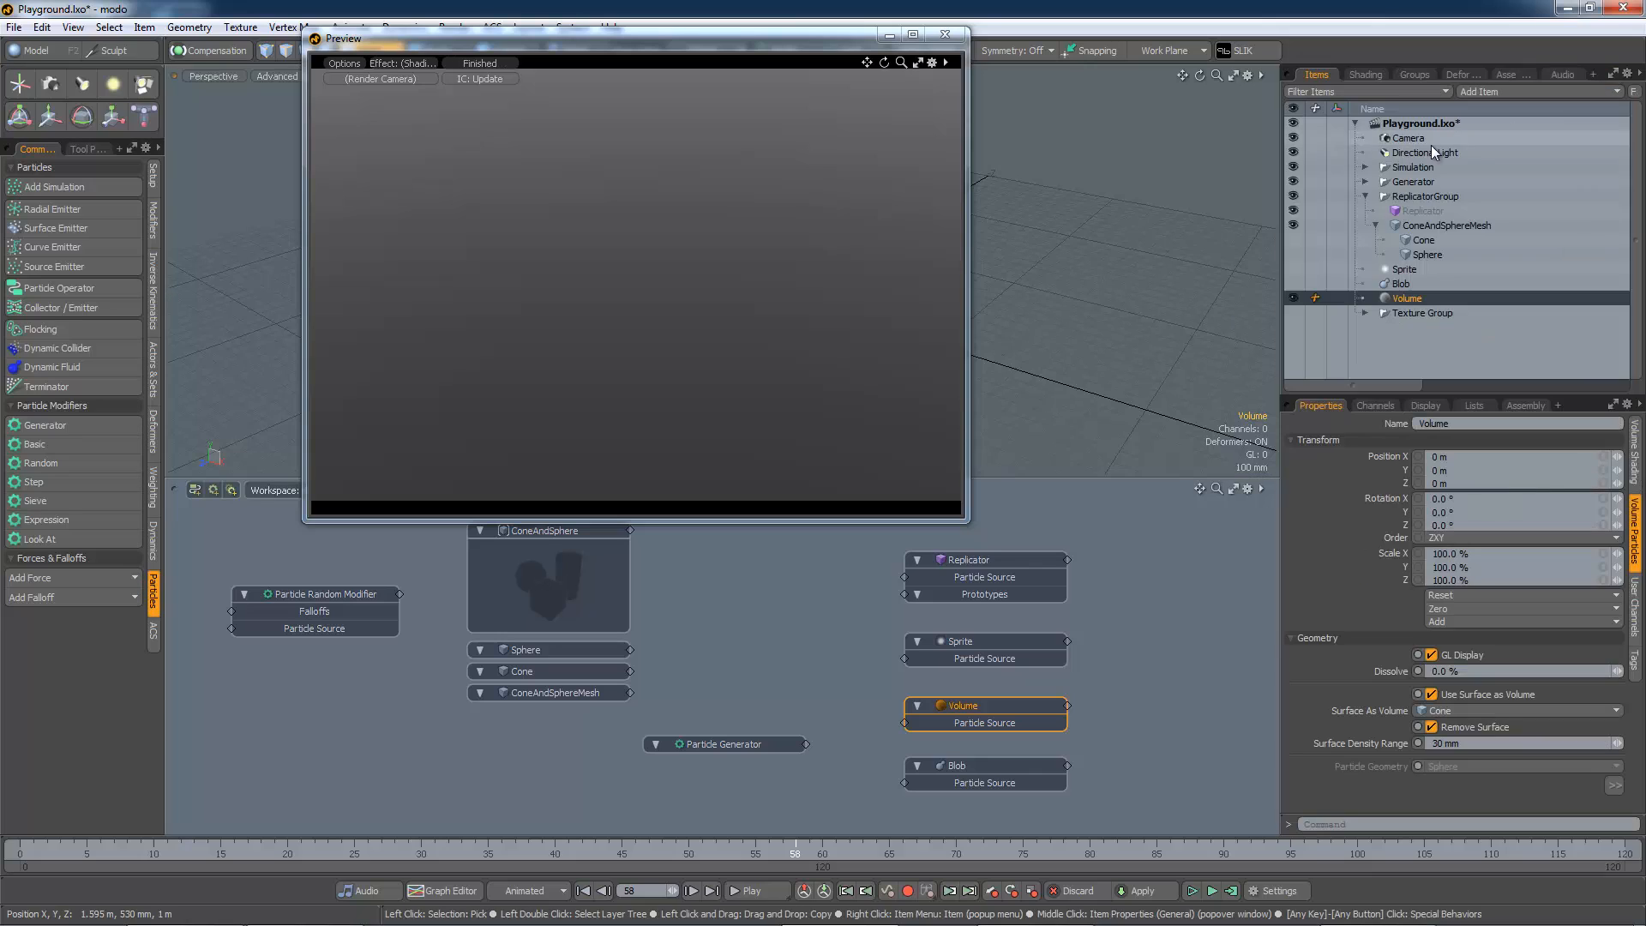
click(1293, 239)
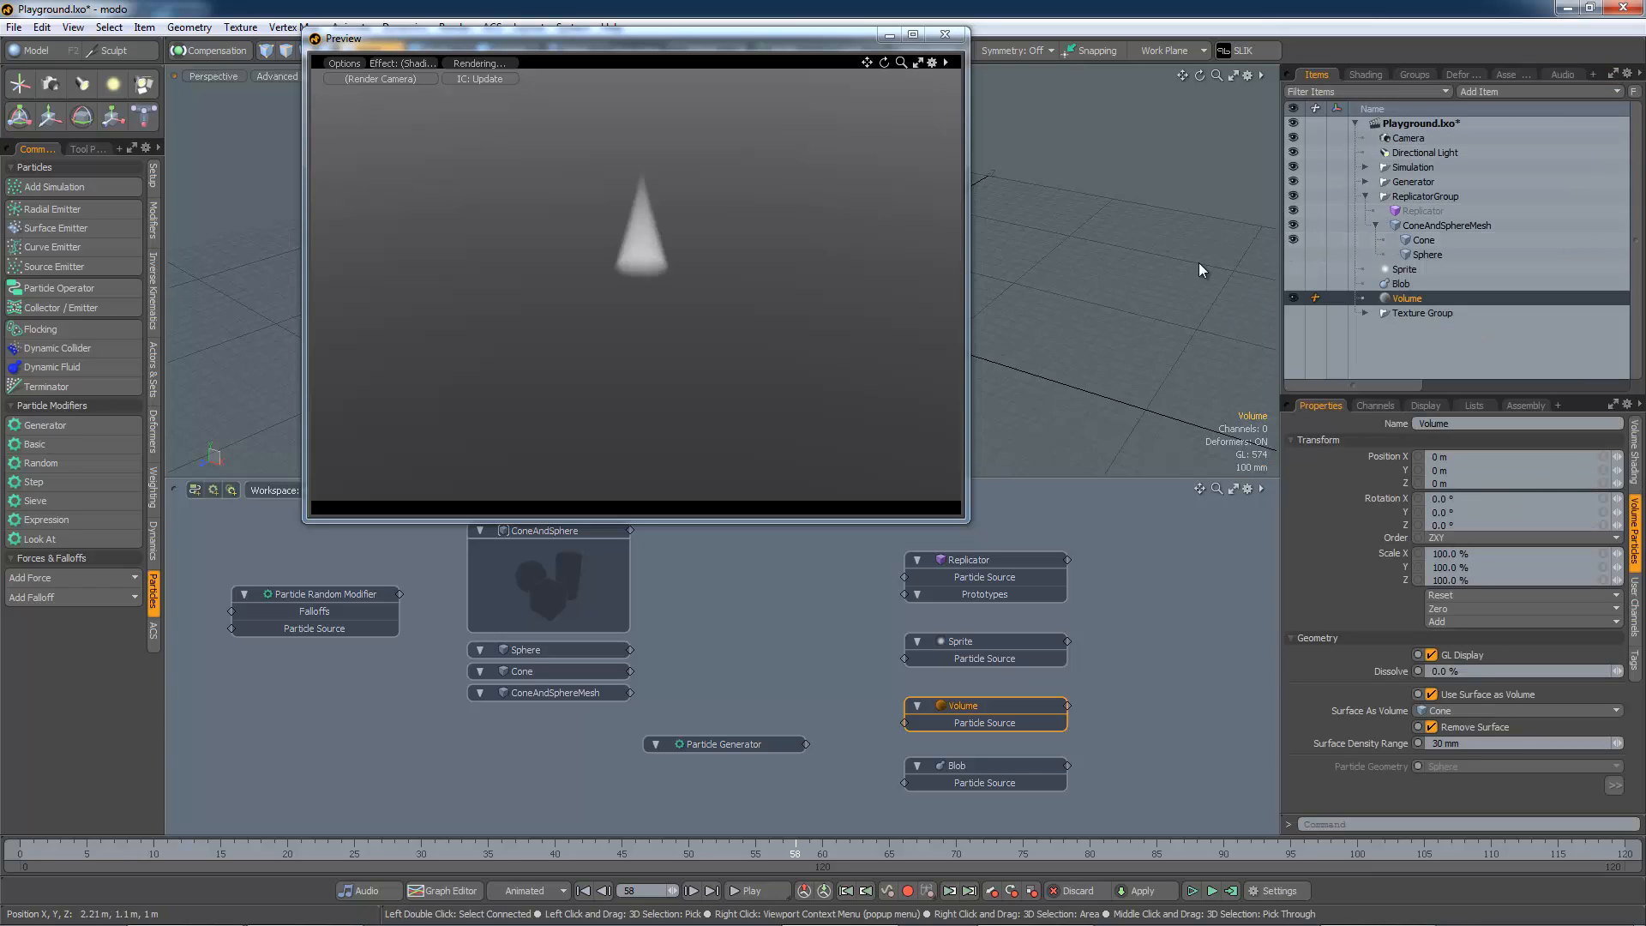
- Enable the Cone item mask in the Shader Tree and inspect the volumetric cone in the render preview
click(1366, 75)
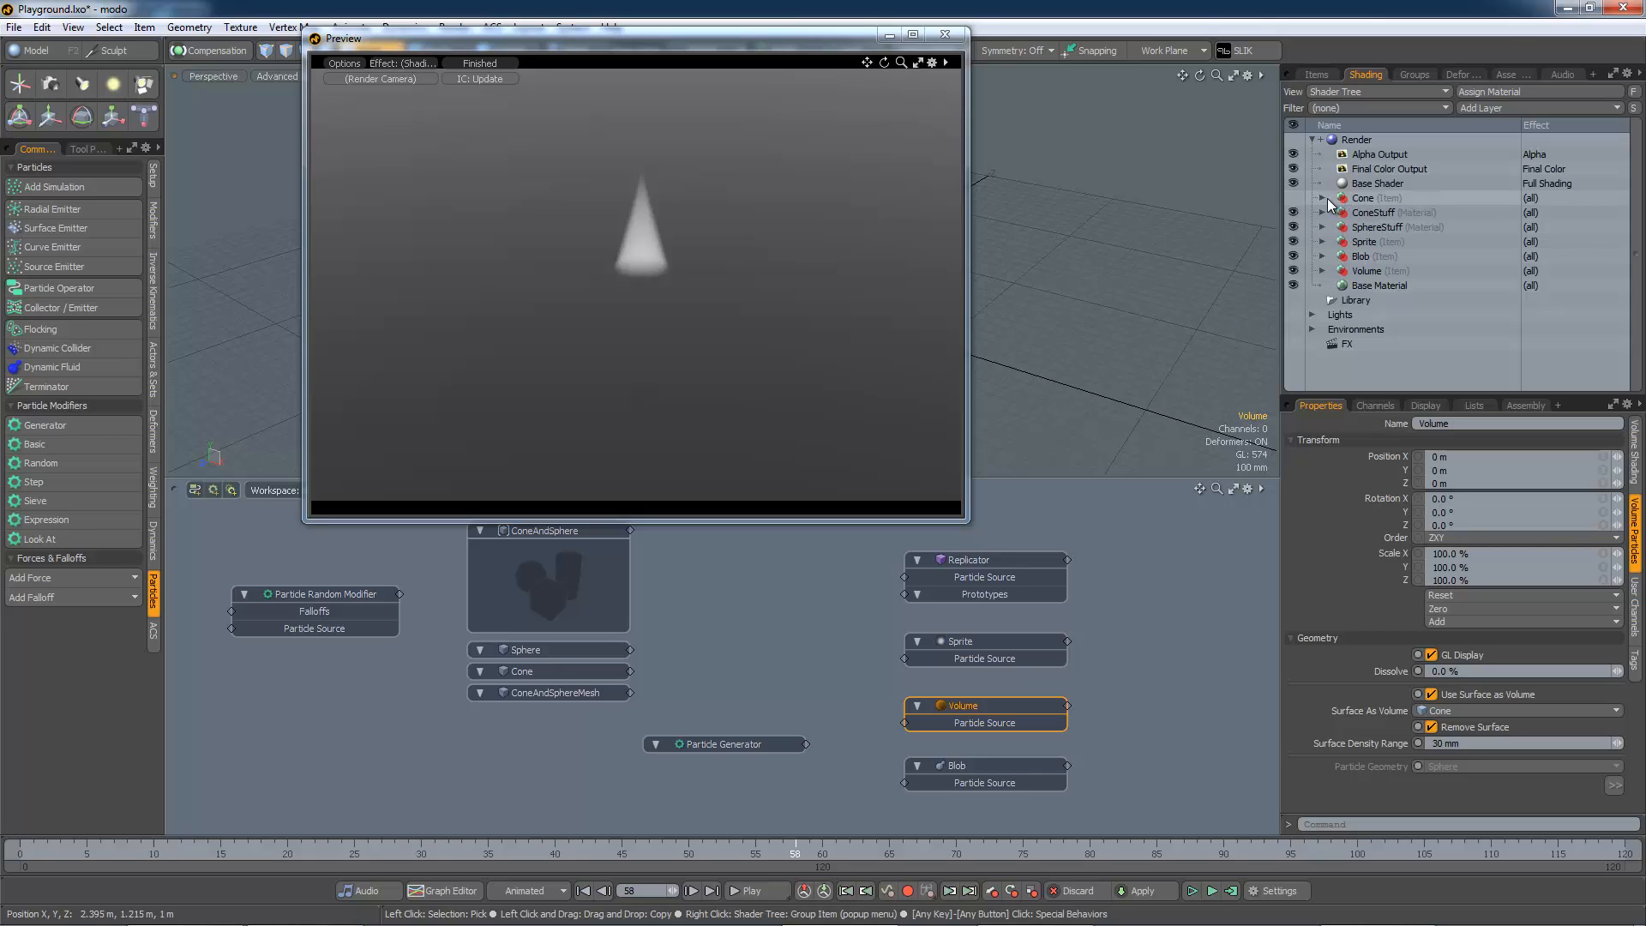
click(1295, 198)
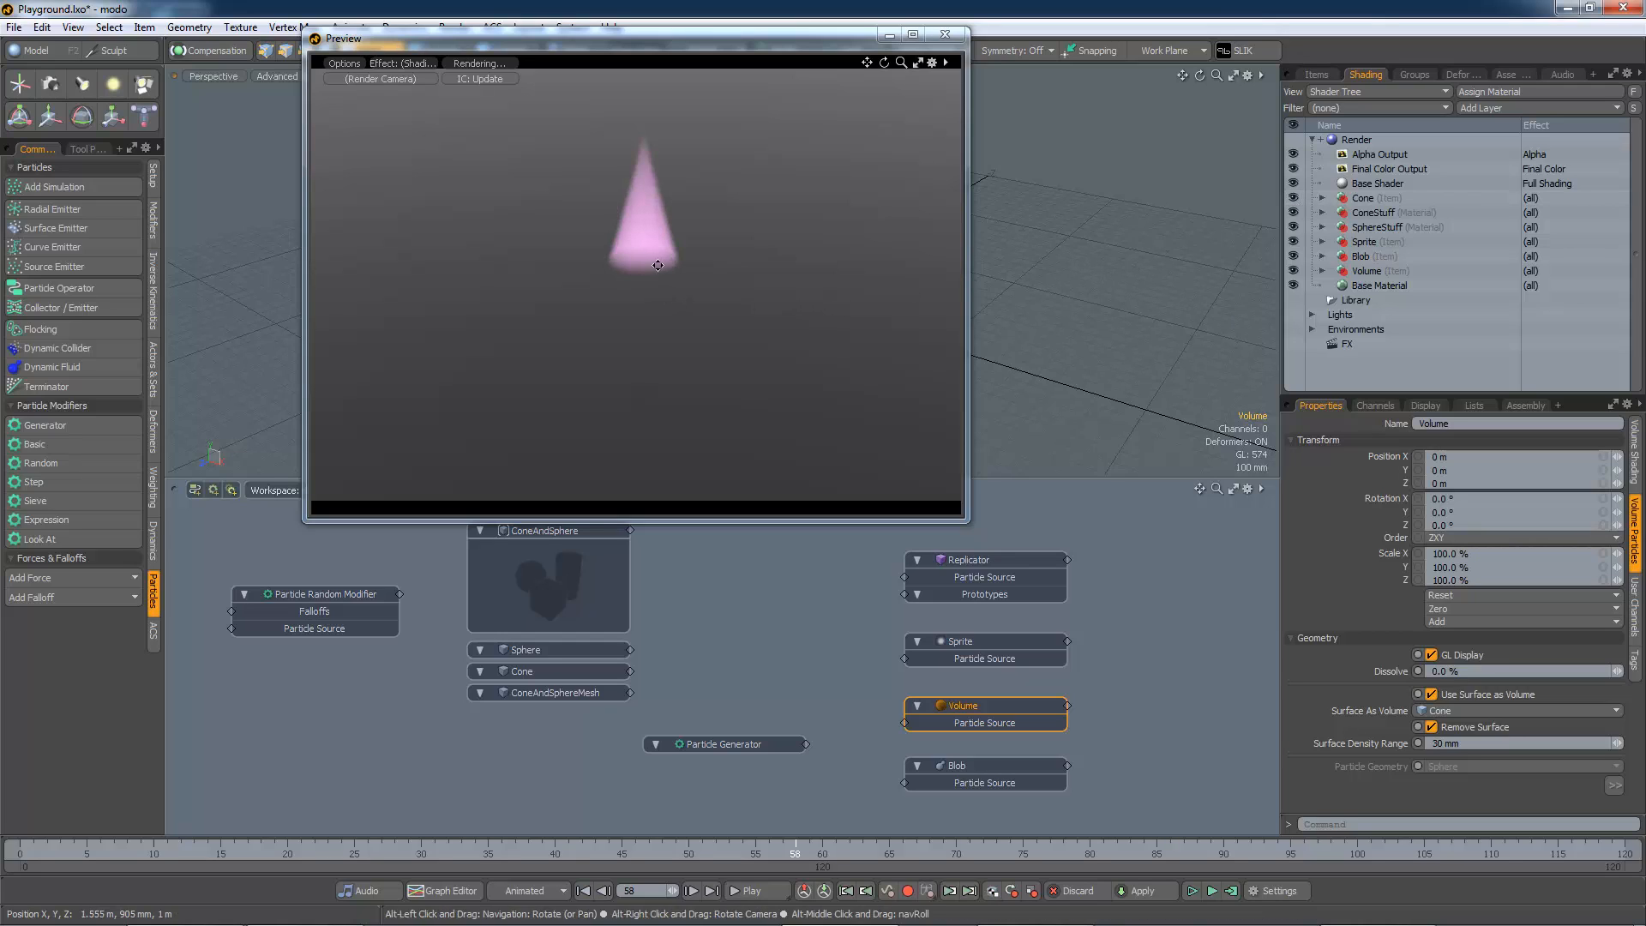
alt+shift+drag(659, 265, 687, 348)
scroll(673, 328, up, 3)
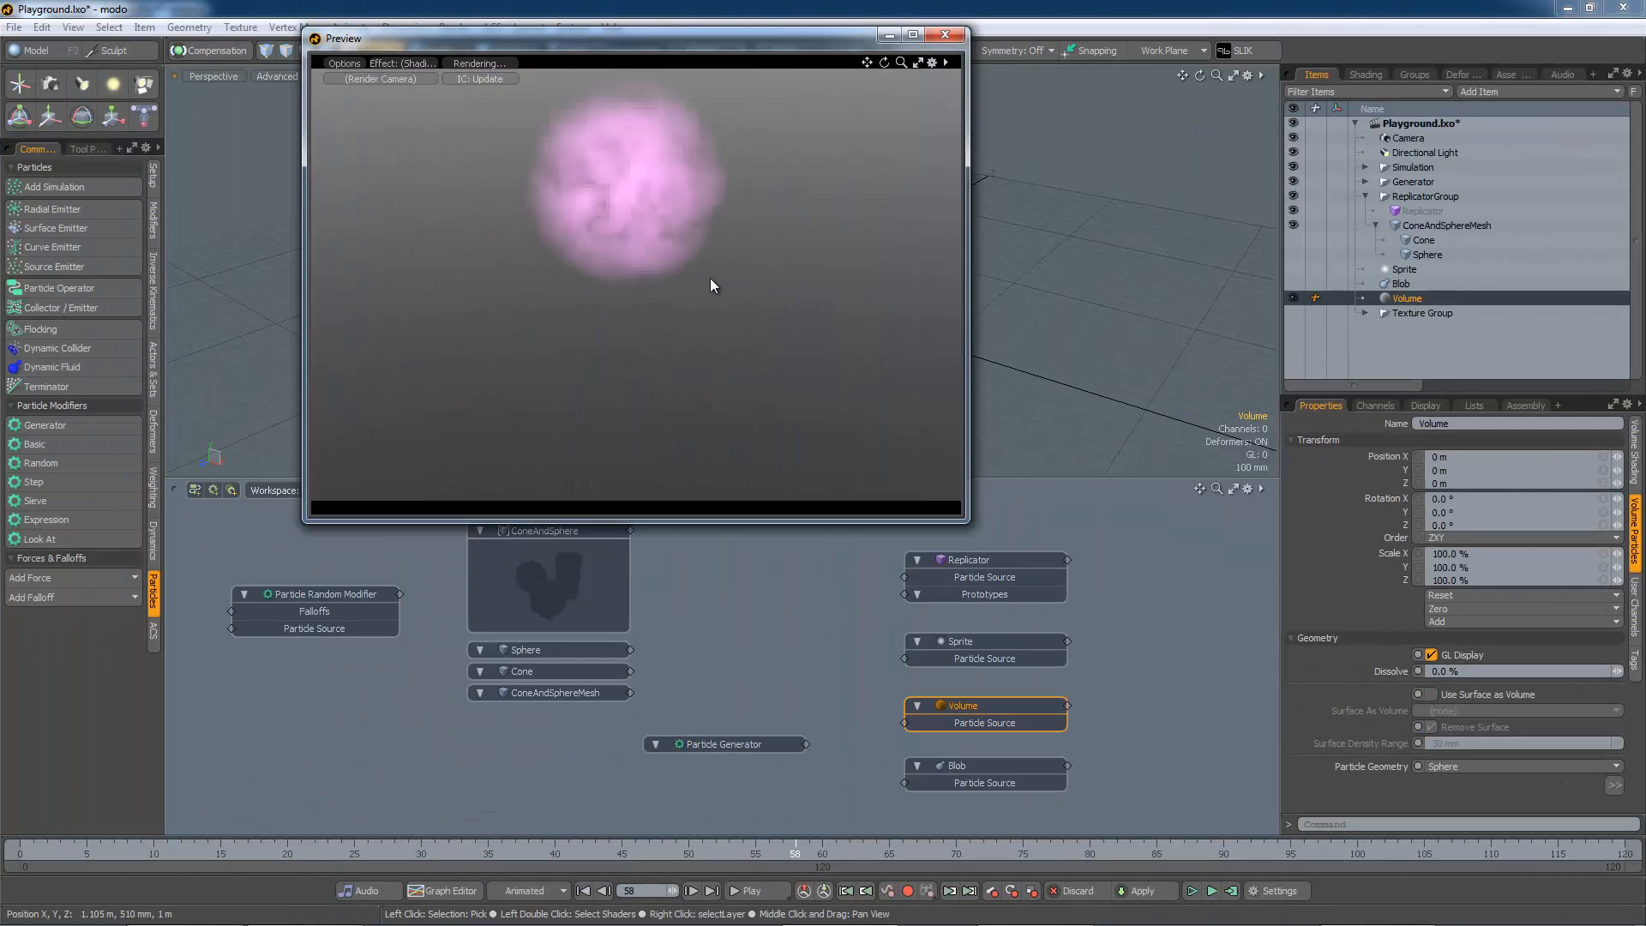
- Link the Particle Generator to the Volume's particle source and inspect the resulting volumetric cloud from different angles
scroll(705, 275, down, 2)
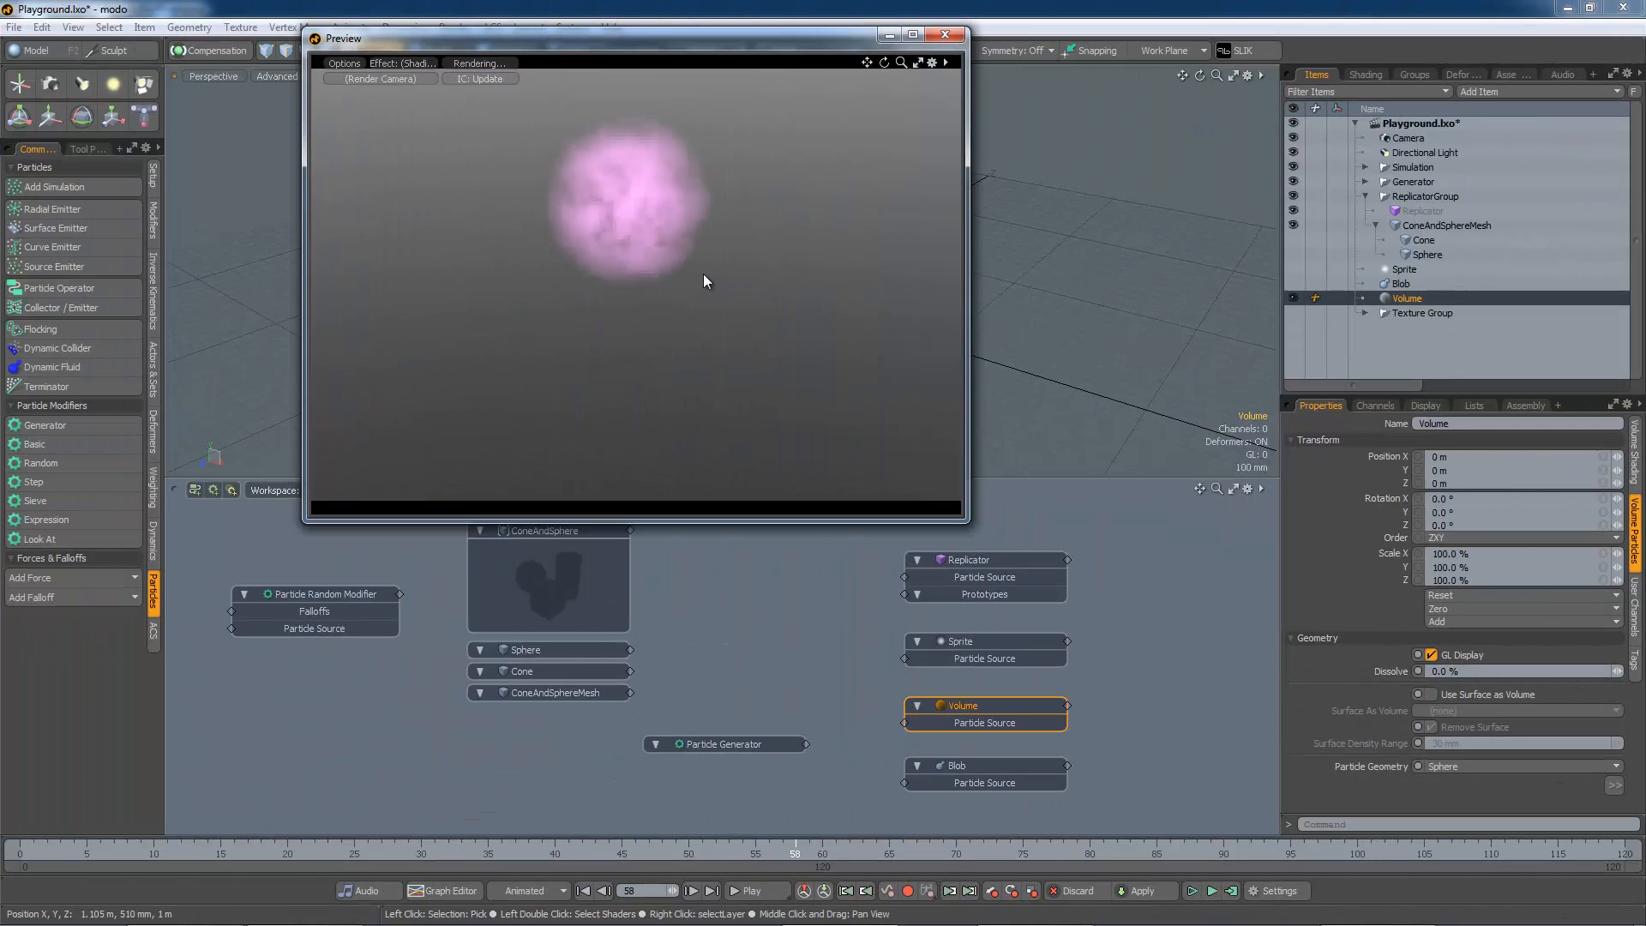
alt+shift+drag(637, 229, 665, 305)
scroll(667, 317, down, 1)
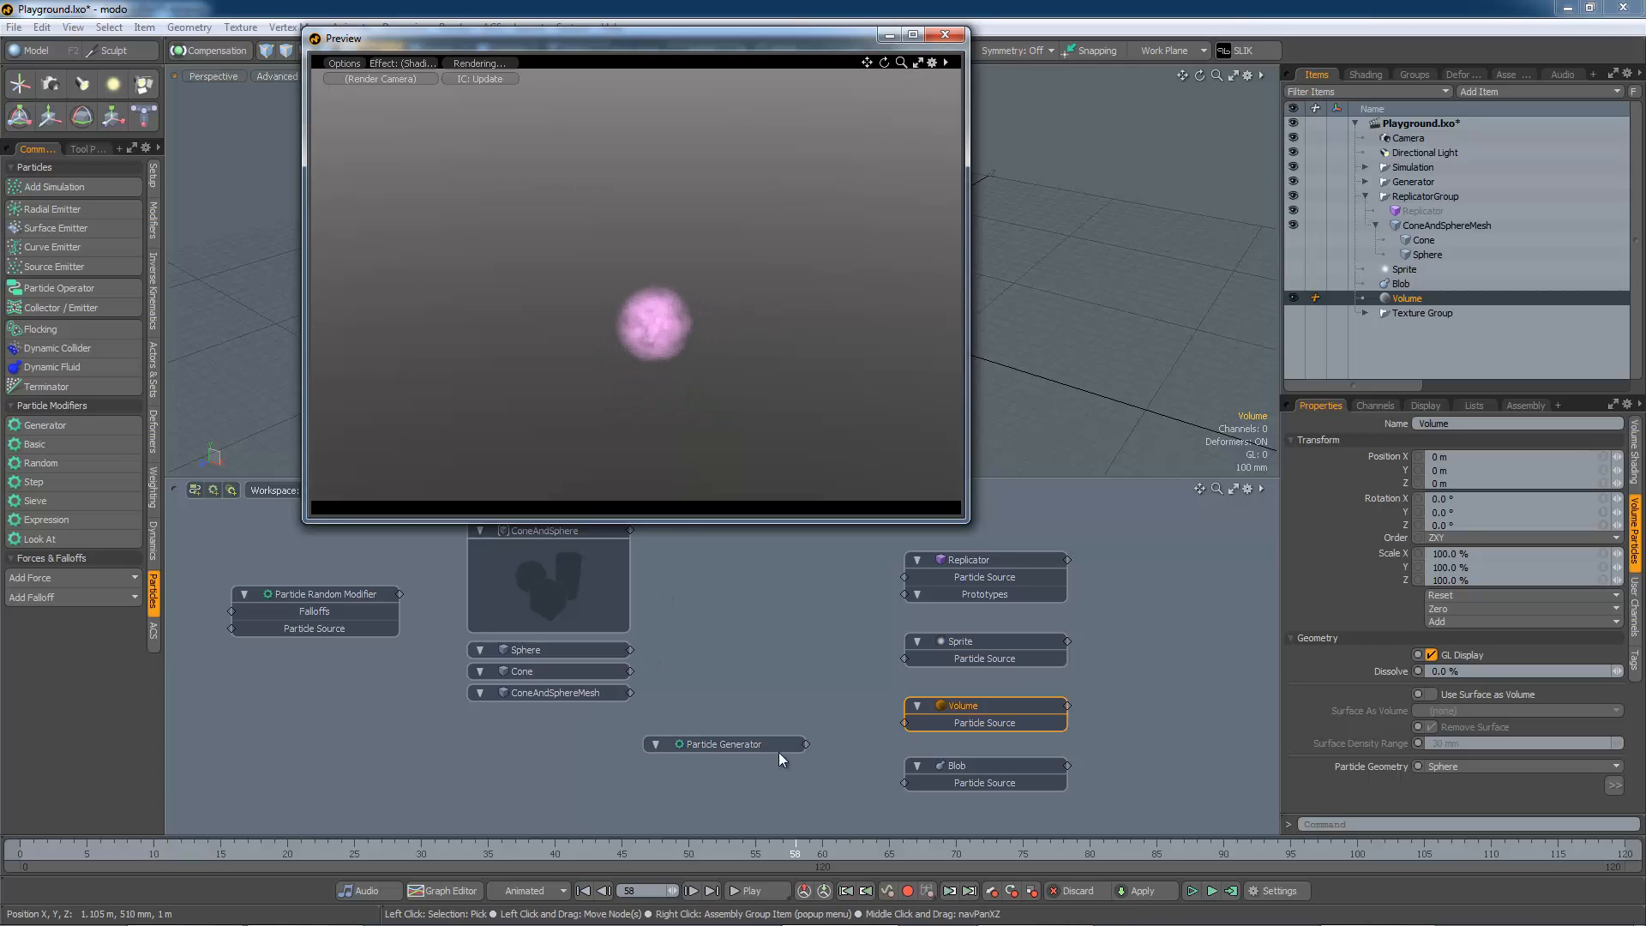
drag(805, 743, 919, 724)
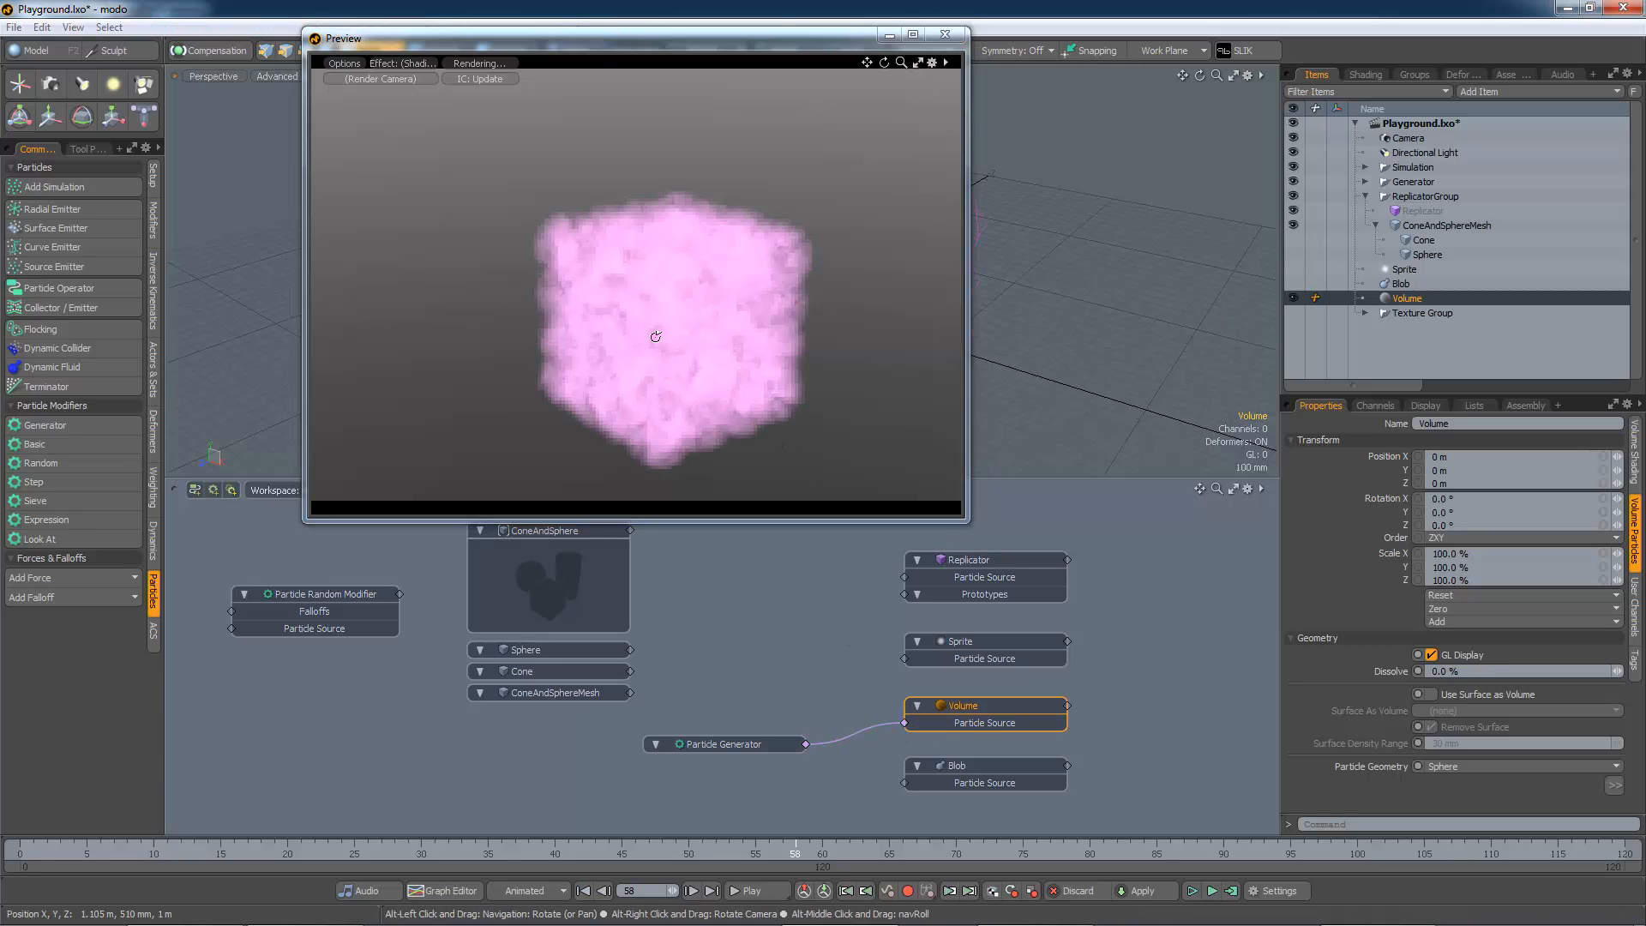
alt+drag(720, 380, 705, 346)
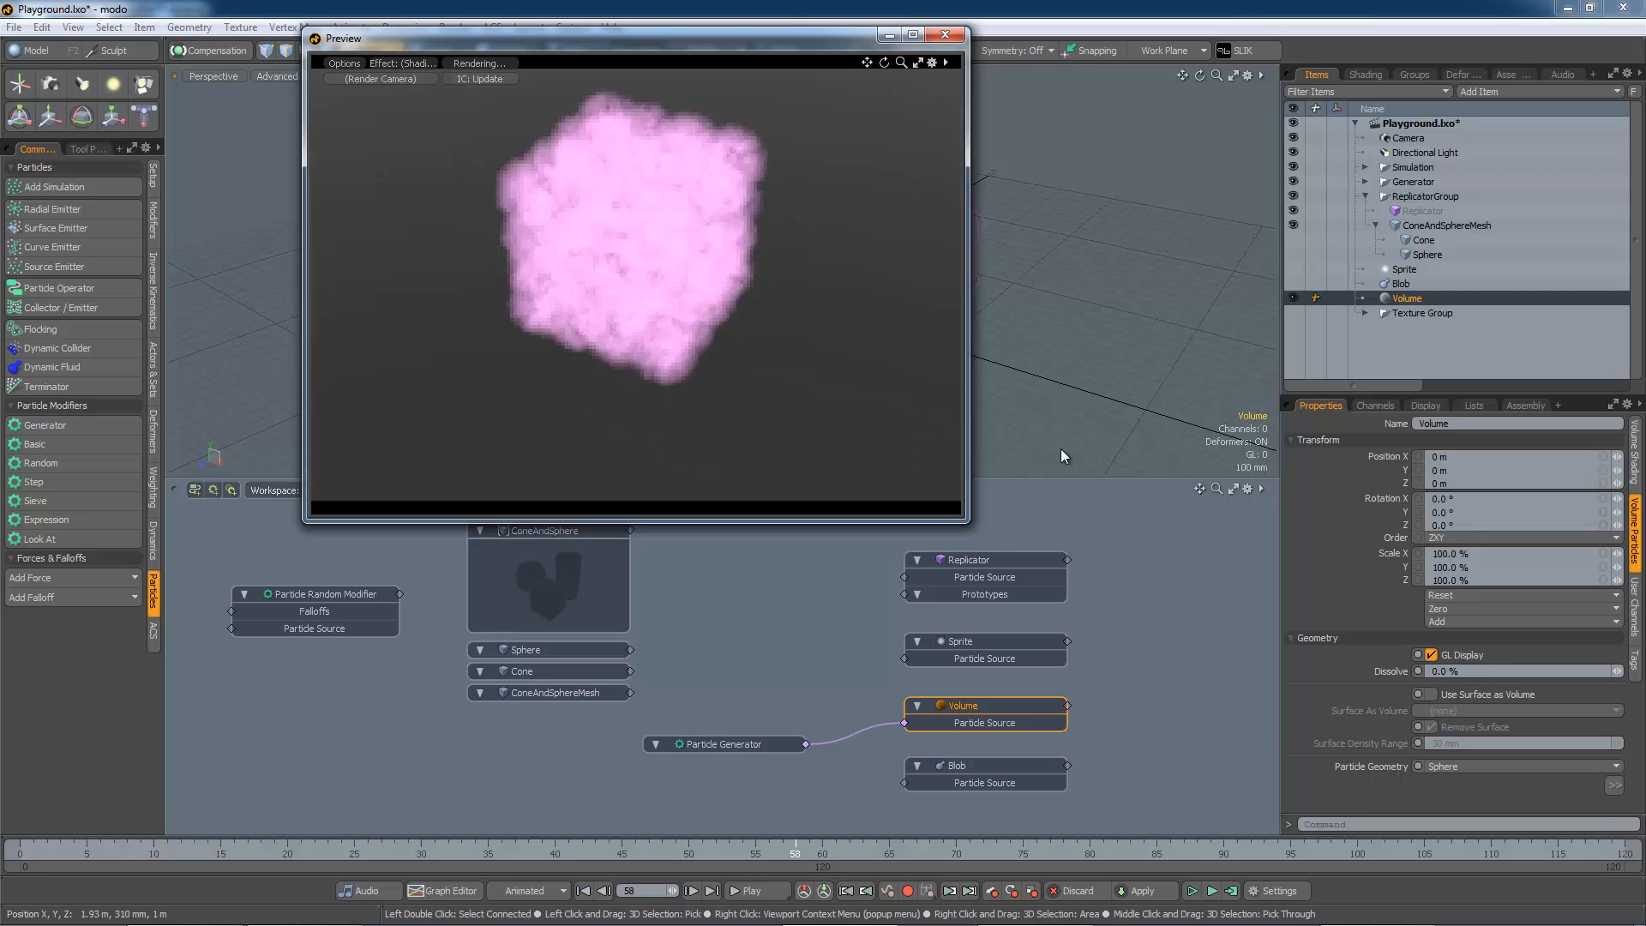
click(1186, 770)
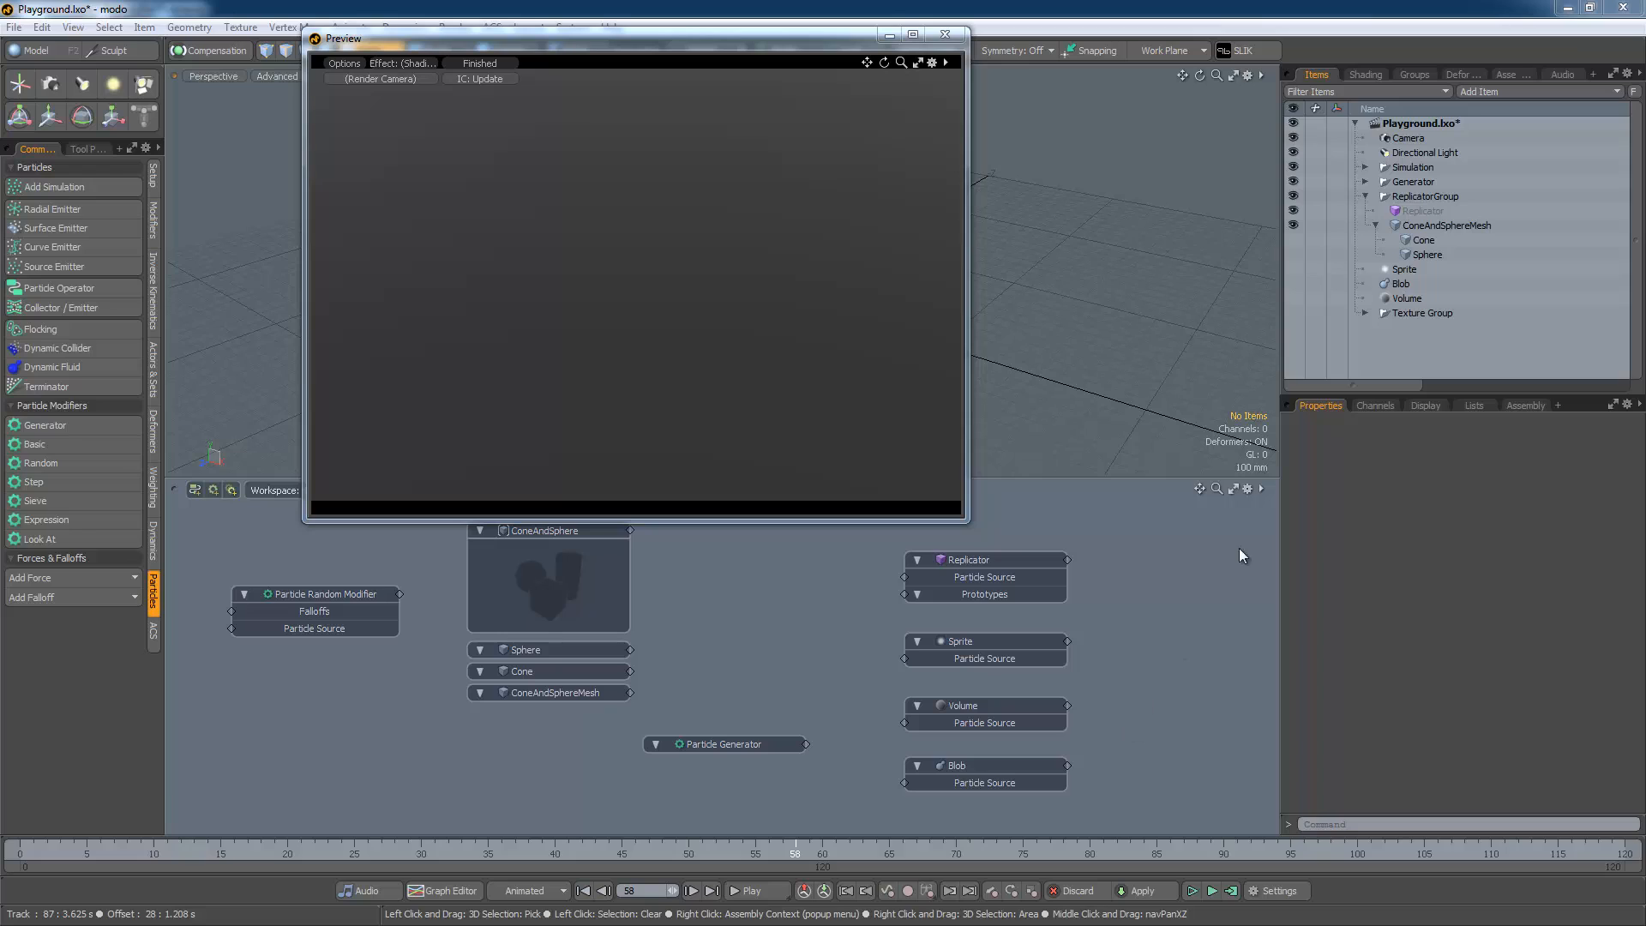
- Make the Blob item visible and examine it up close in the render preview
click(1293, 284)
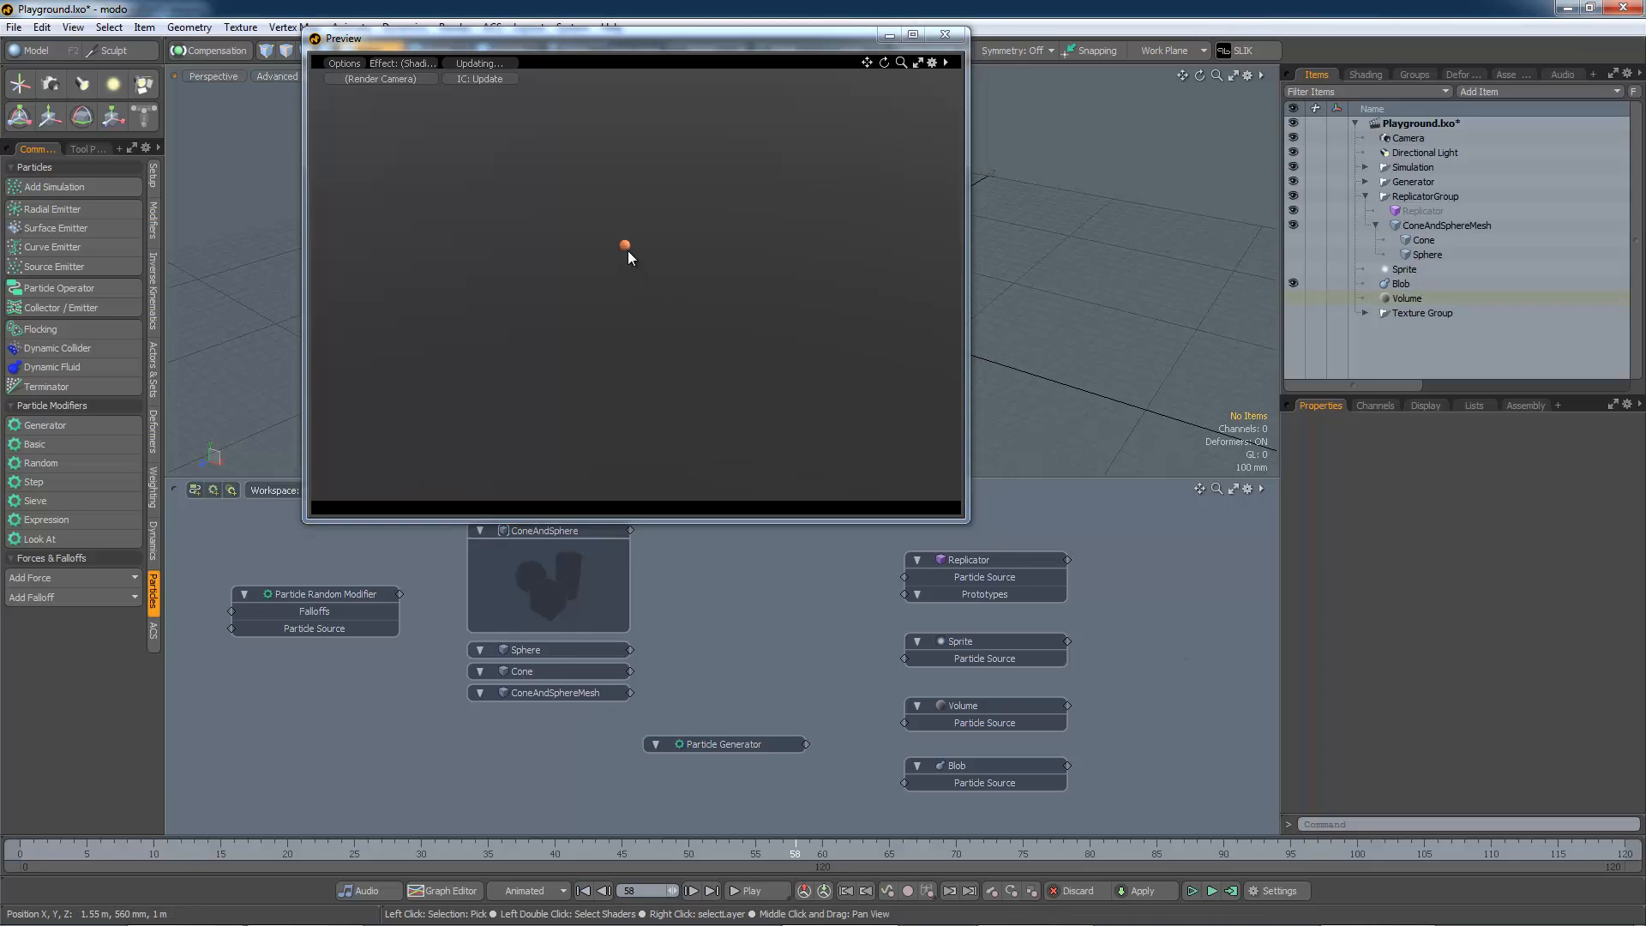
scroll(627, 251, up, 5)
alt+shift+drag(623, 228, 670, 306)
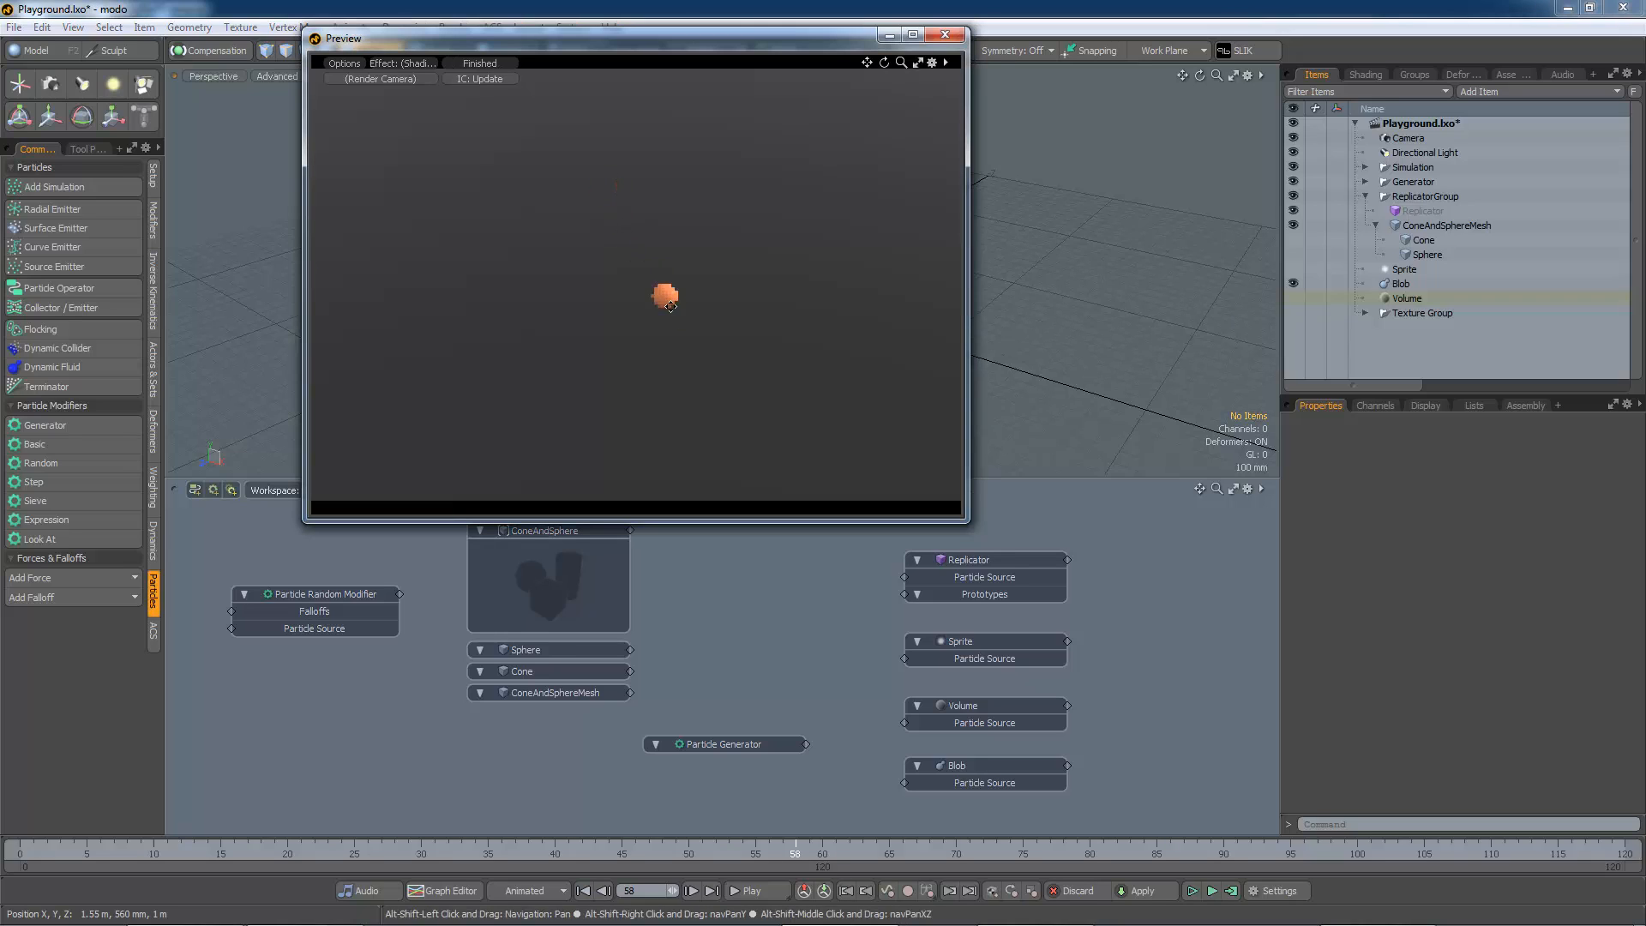
- Link the Particle Generator to the Blob's particle source and inspect the resulting cube of blobs from different angles
scroll(743, 326, up, 3)
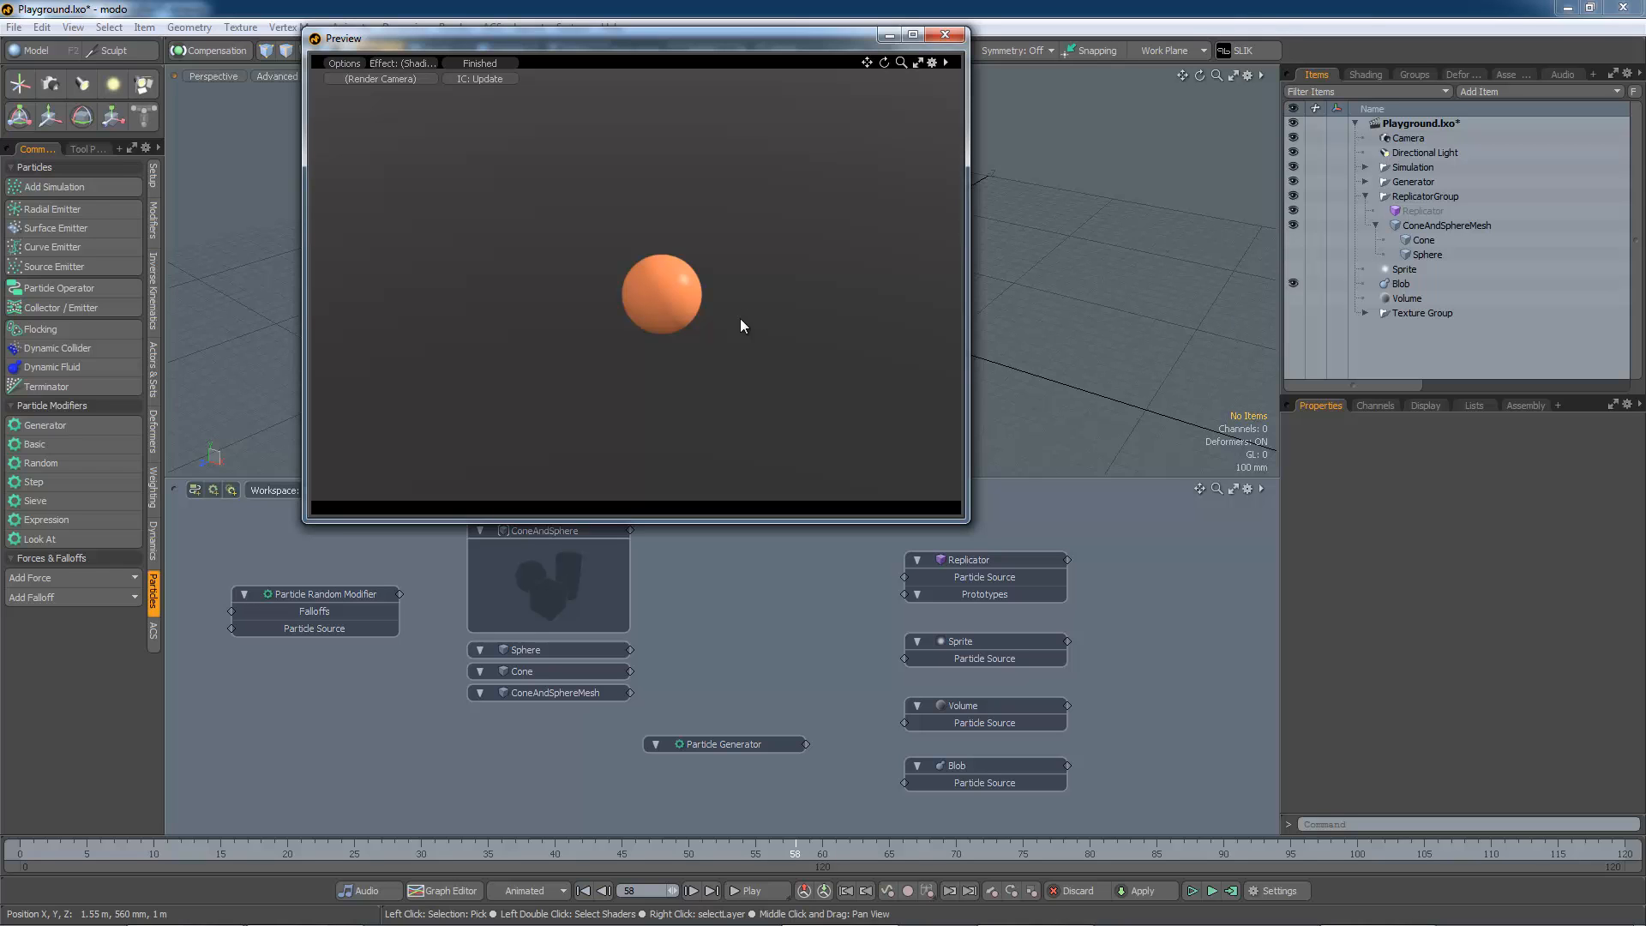
click(1400, 283)
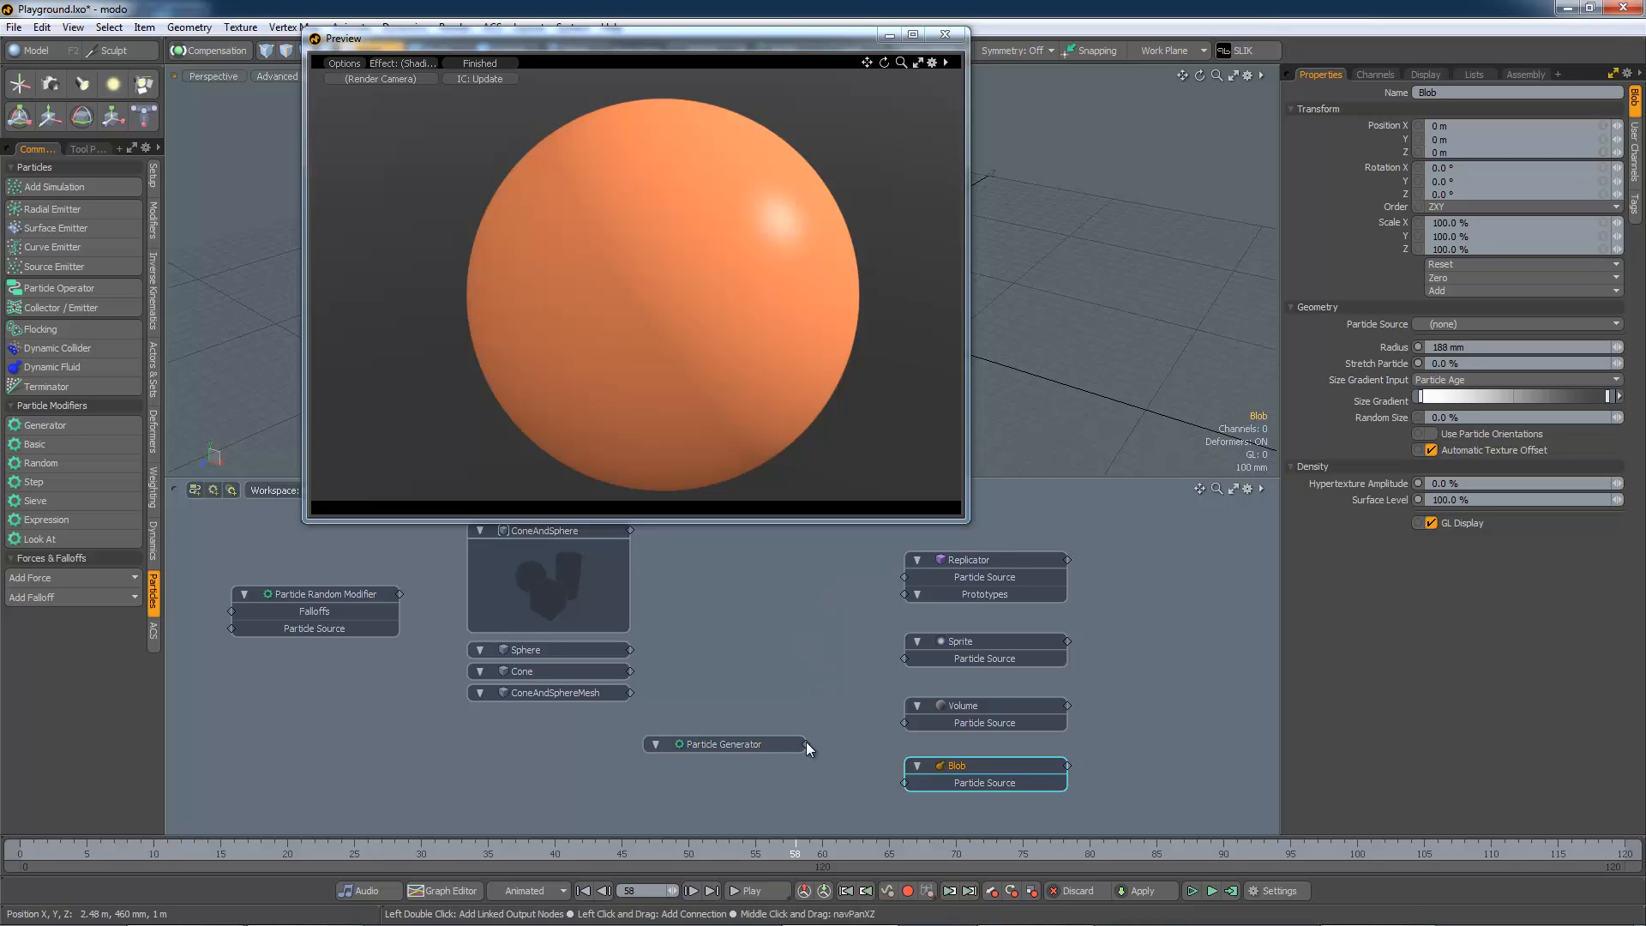
drag(919, 783, 920, 784)
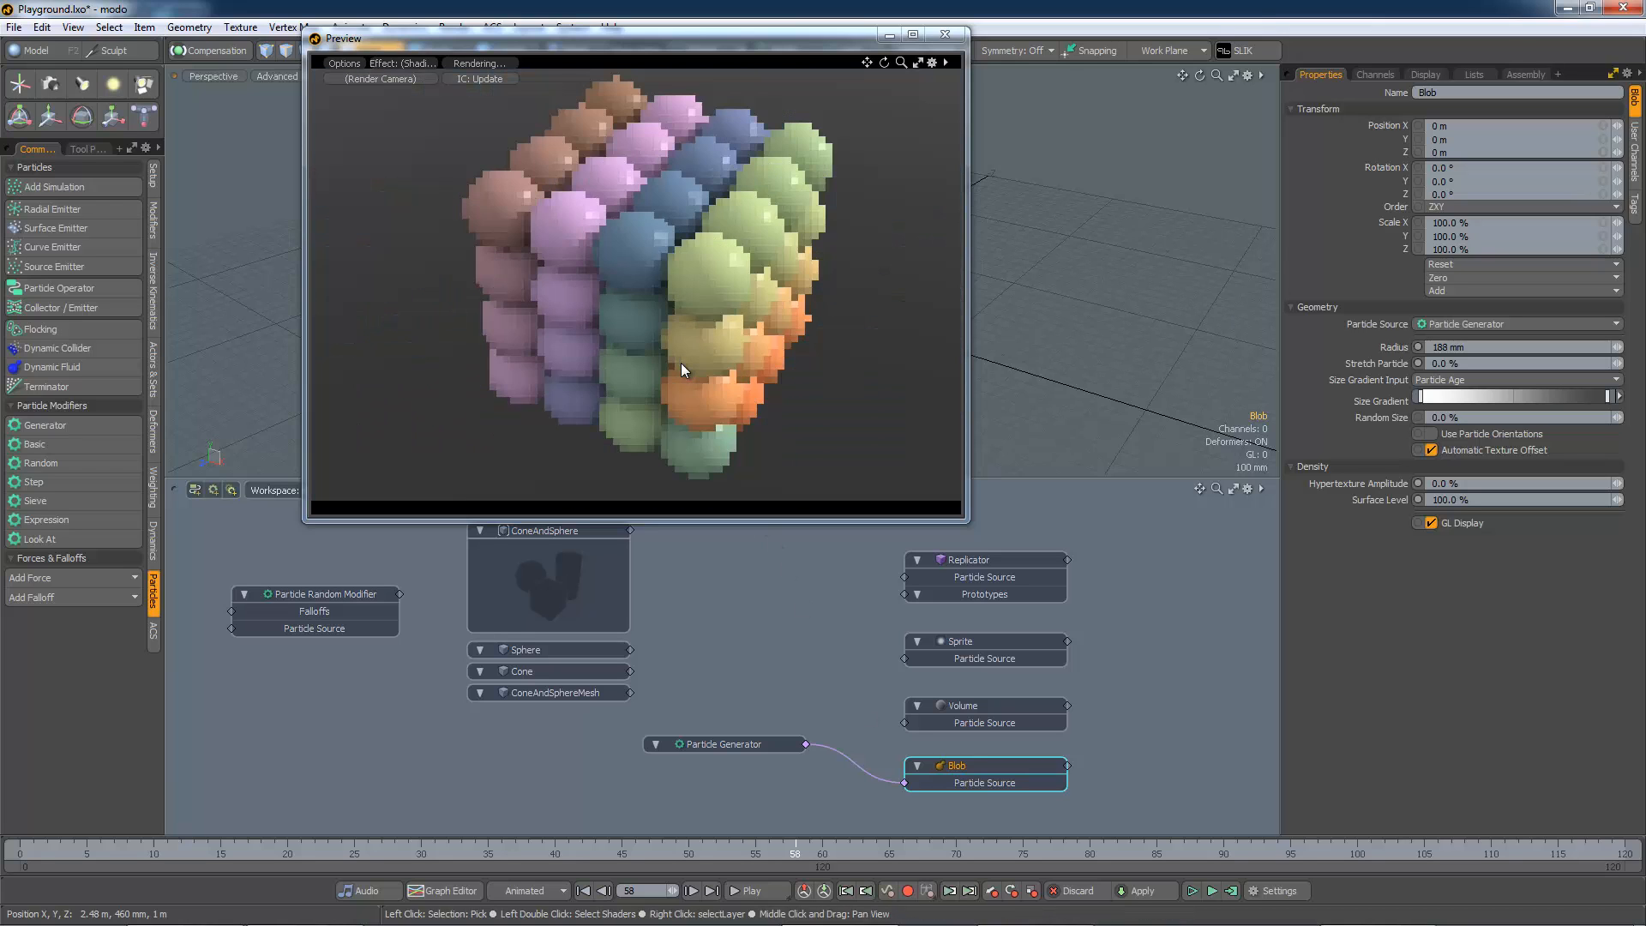
alt+drag(680, 363, 732, 355)
mouse_move(697, 296)
alt+shift+mouse_down()
mouse_move(696, 313)
mouse_move(686, 290)
alt+shift+mouse_up()
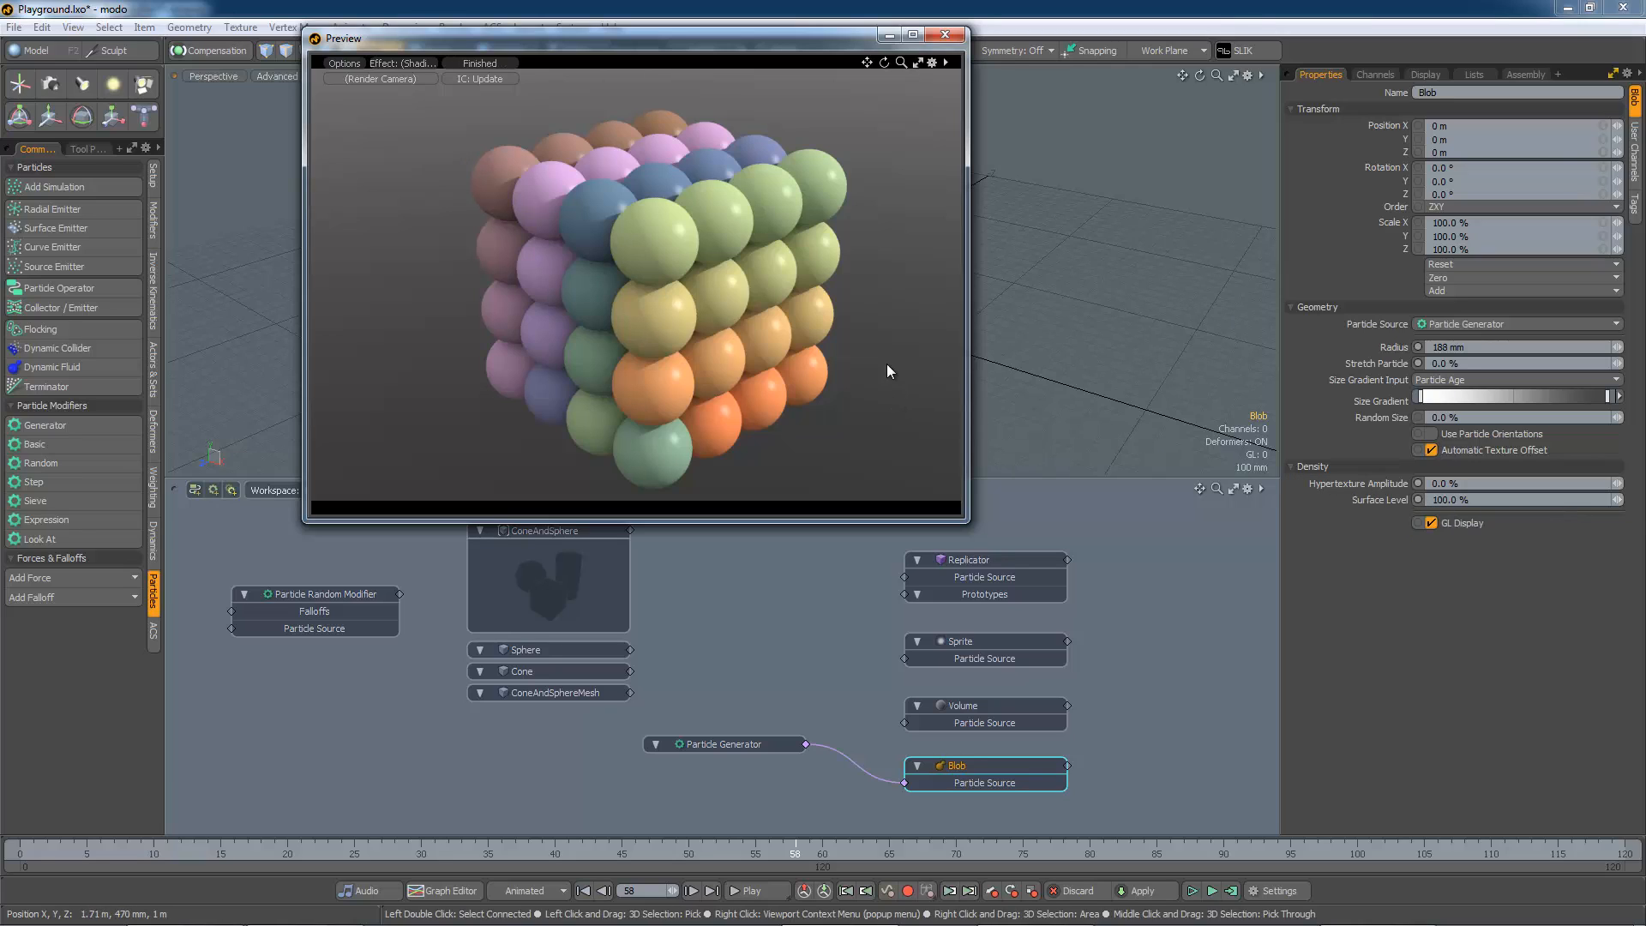
alt+drag(866, 360, 661, 343)
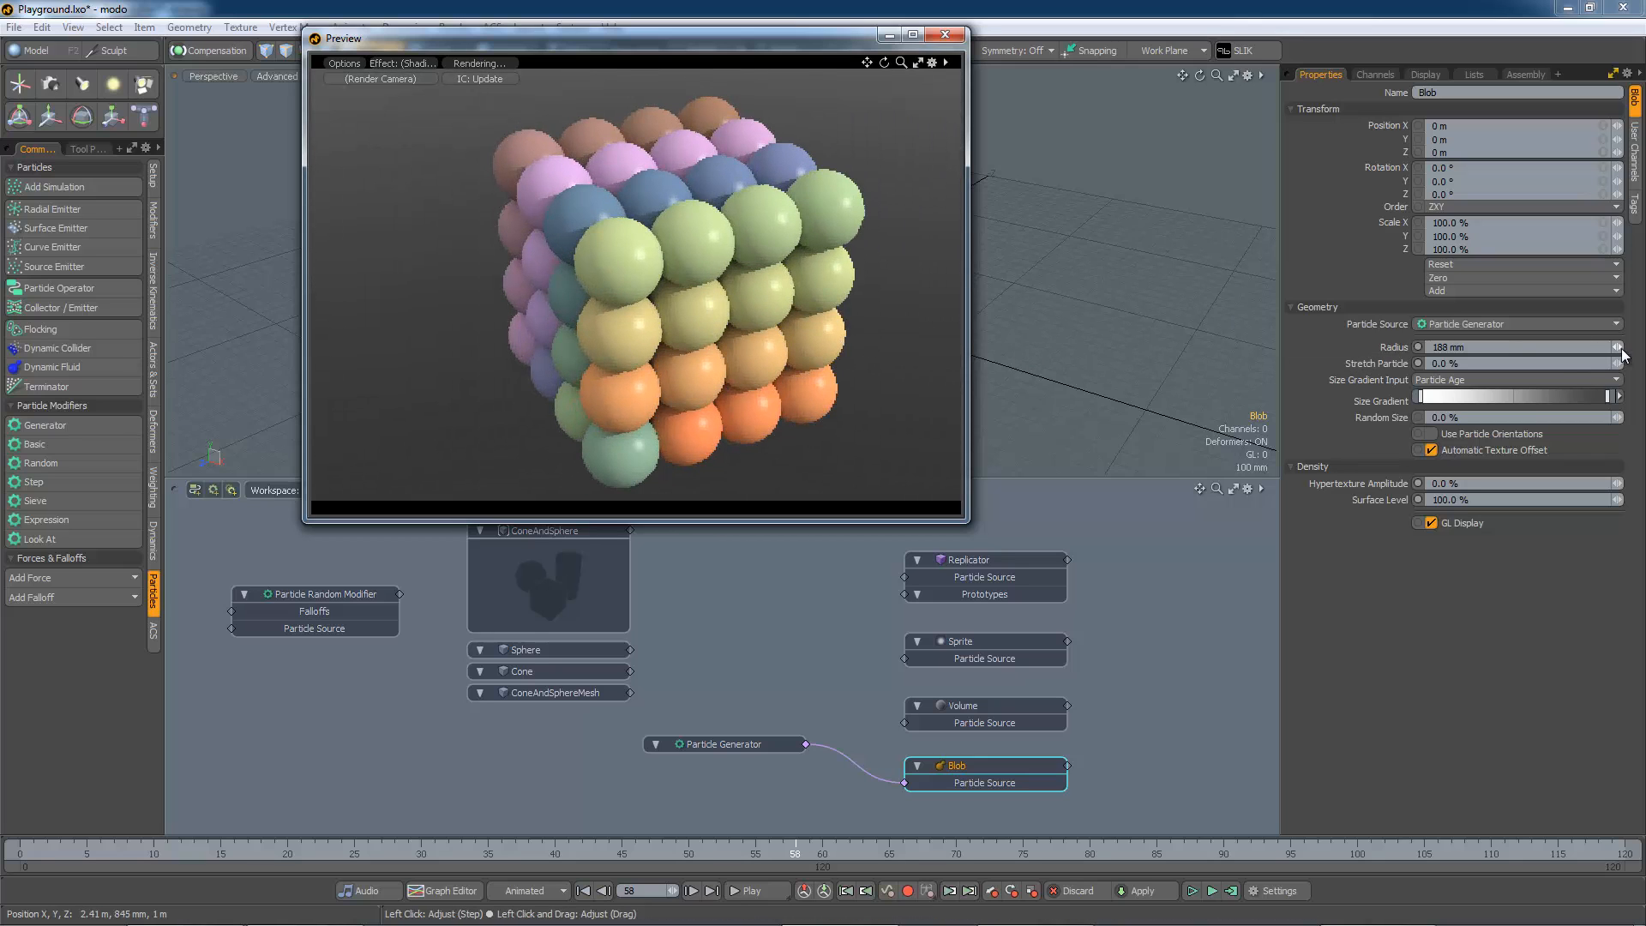
- Set the Blob's Surface Level to 70% and Radius to 292 mm, and inspect how the blobs merge
drag(1619, 348, 1545, 348)
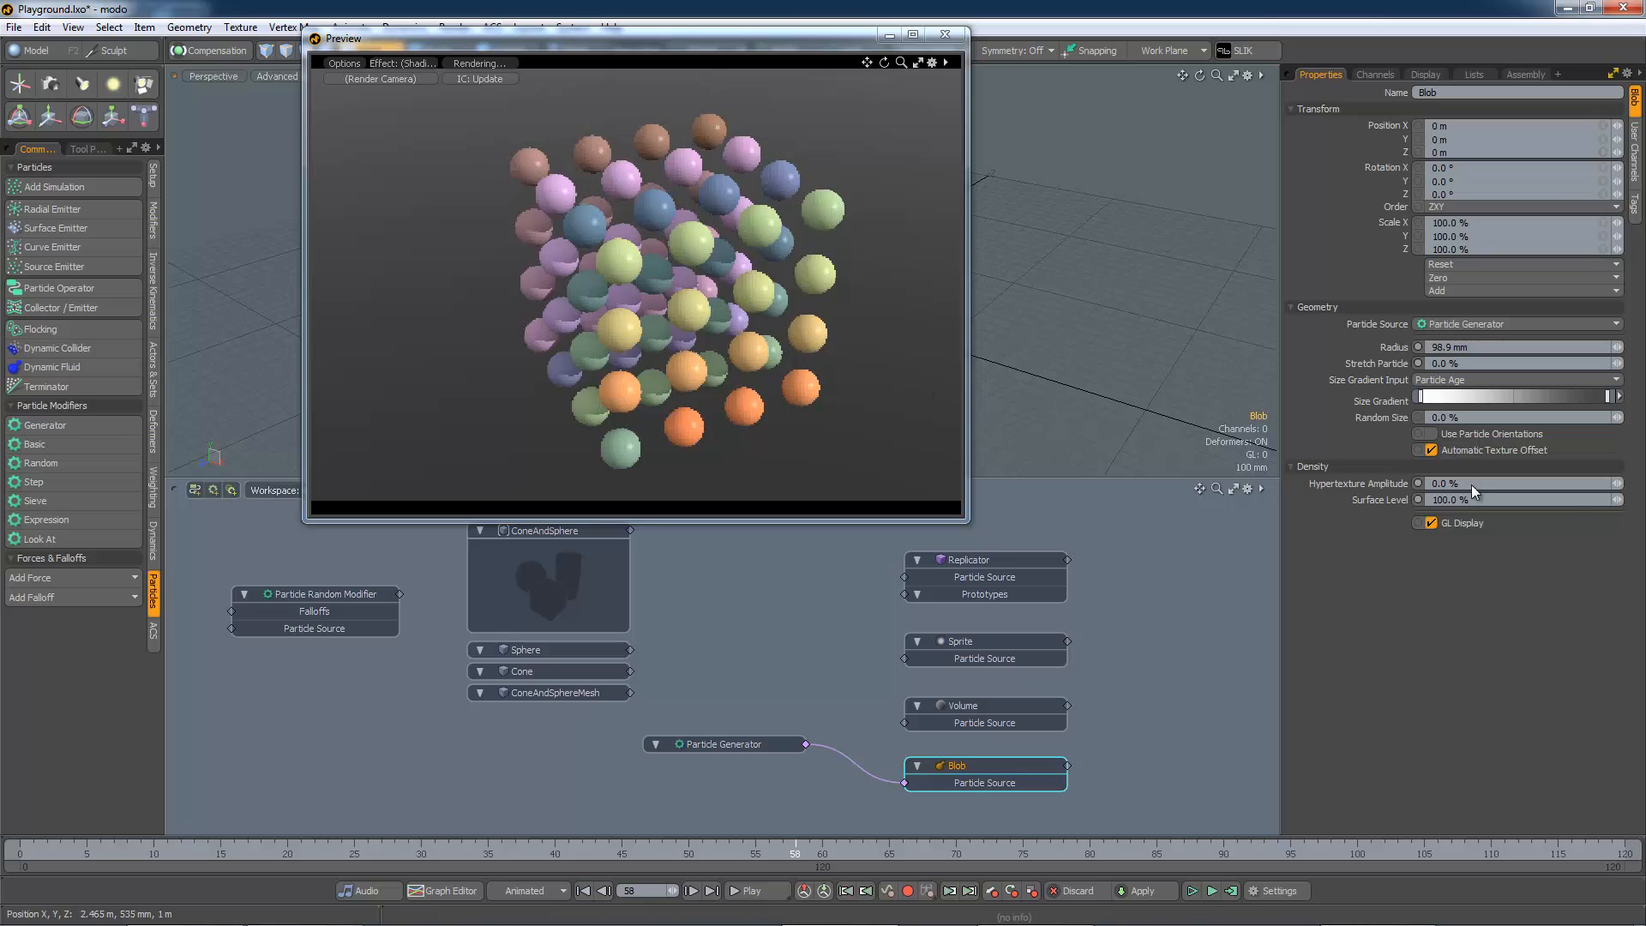
drag(1617, 506, 1569, 505)
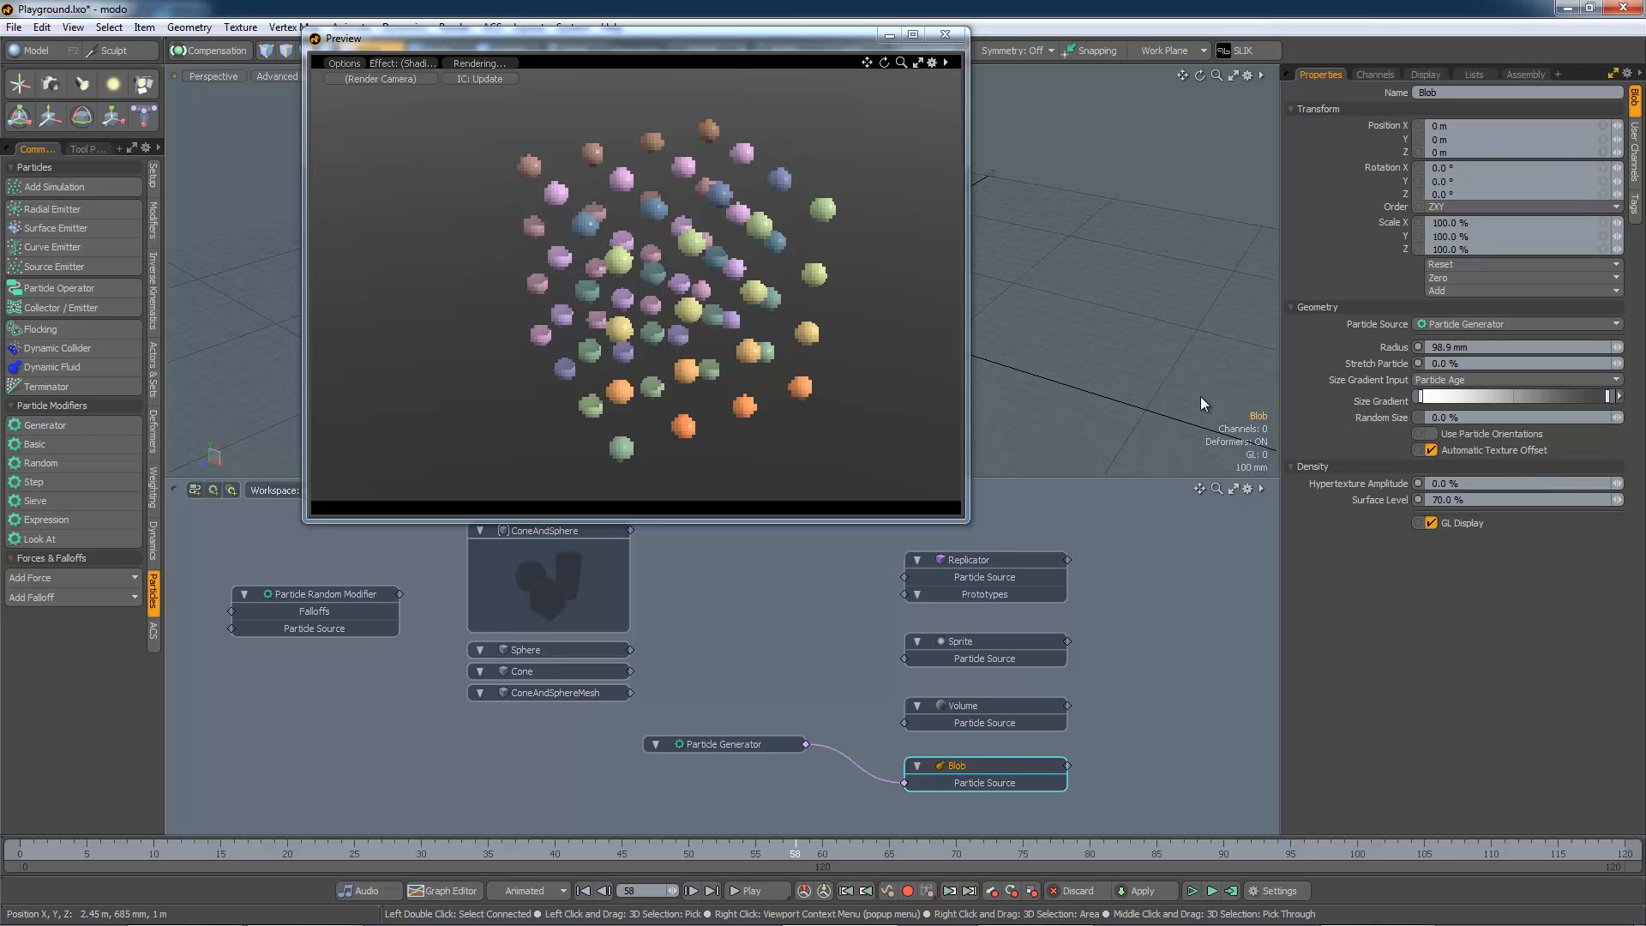
click(1617, 347)
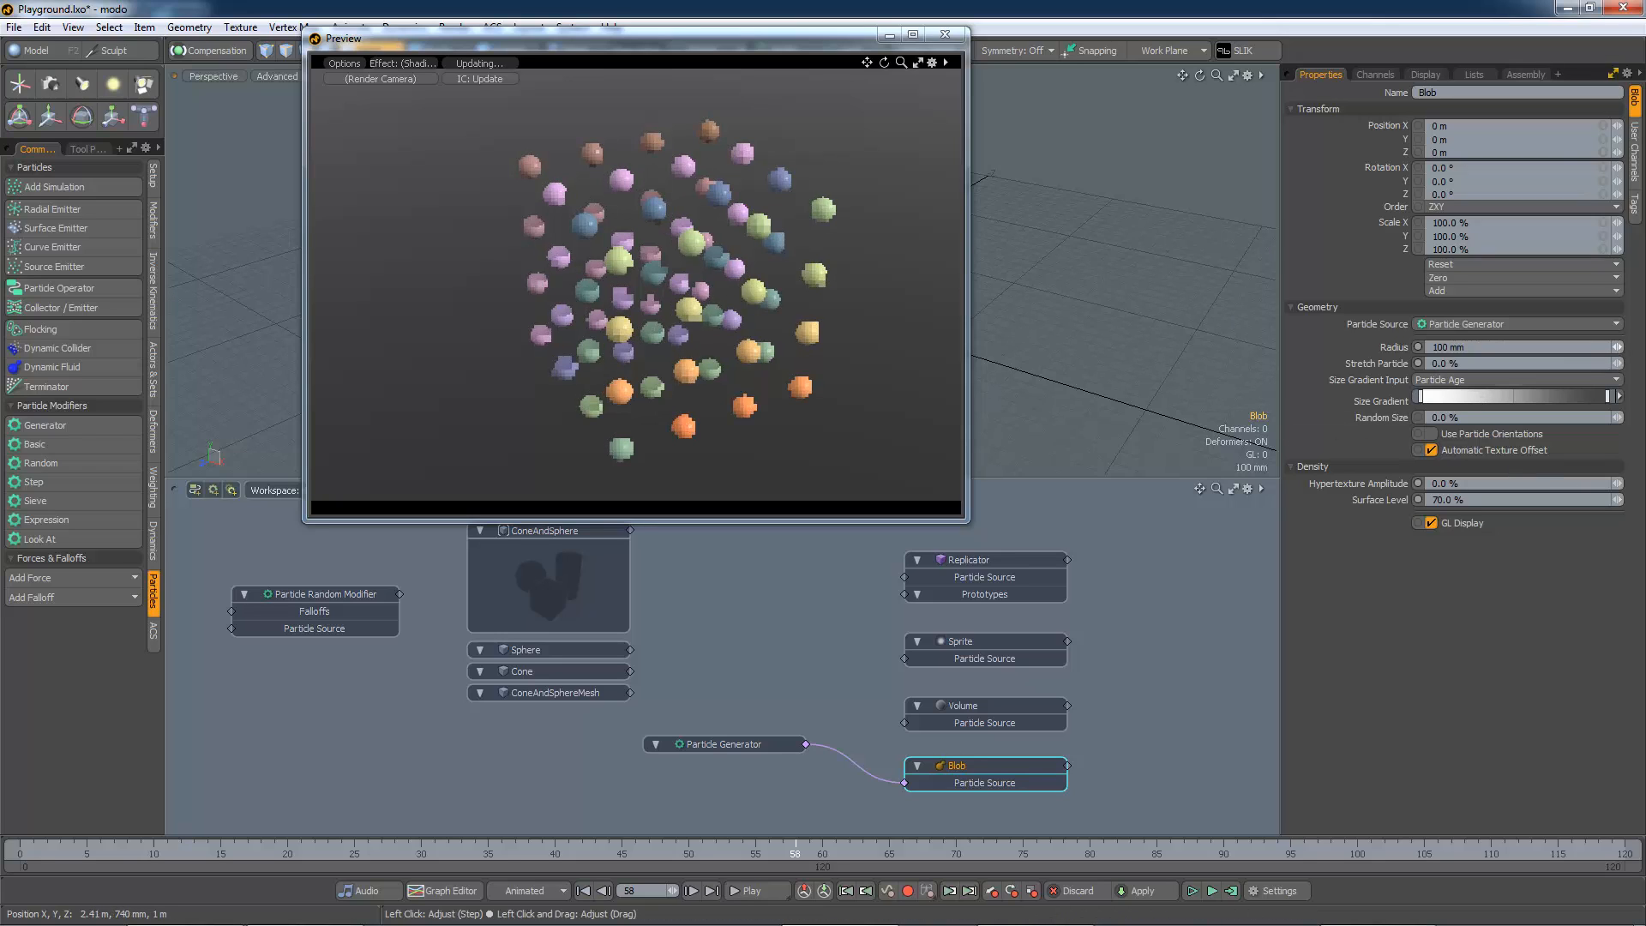
drag(1618, 347, 1642, 347)
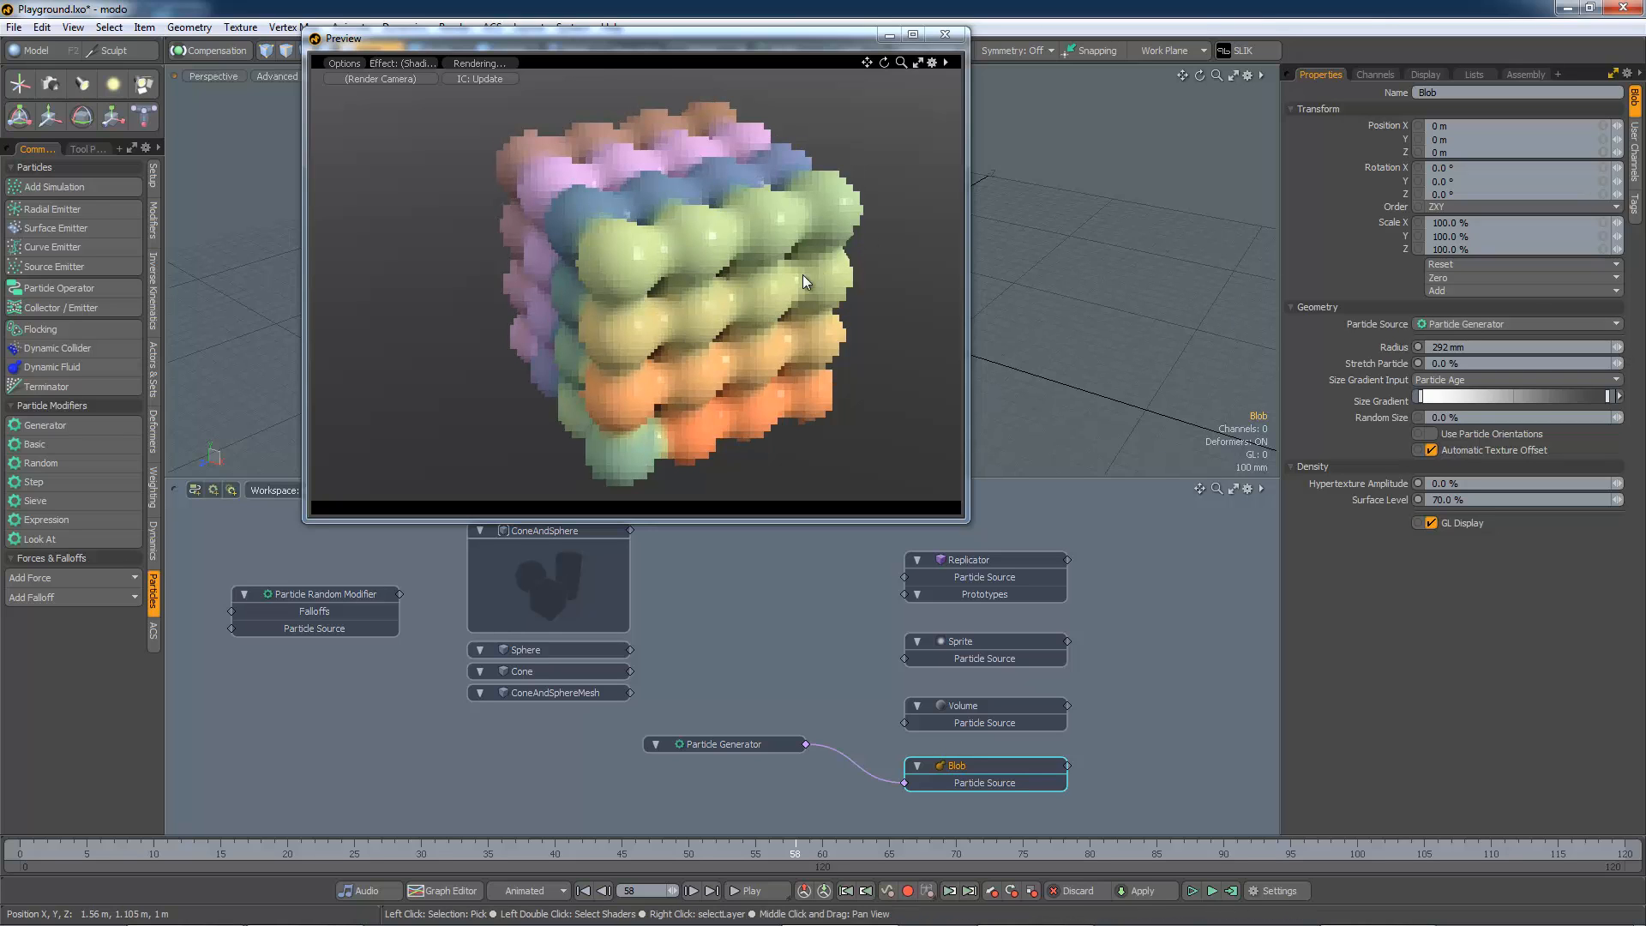
alt+drag(715, 343, 729, 337)
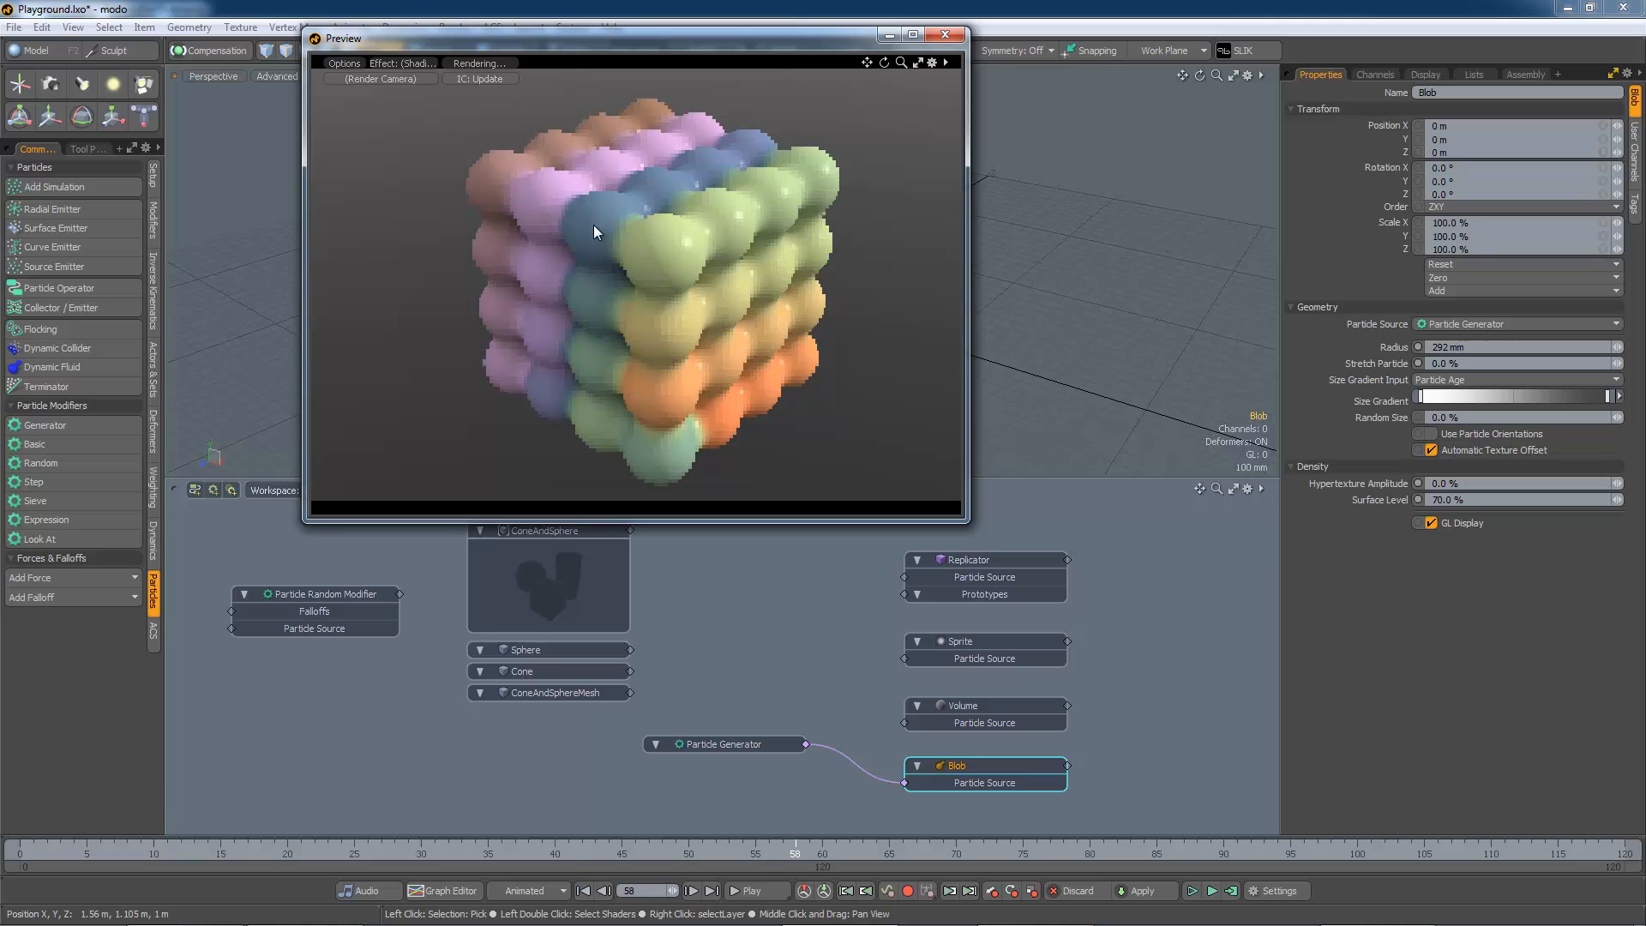
alt+drag(659, 293, 721, 334)
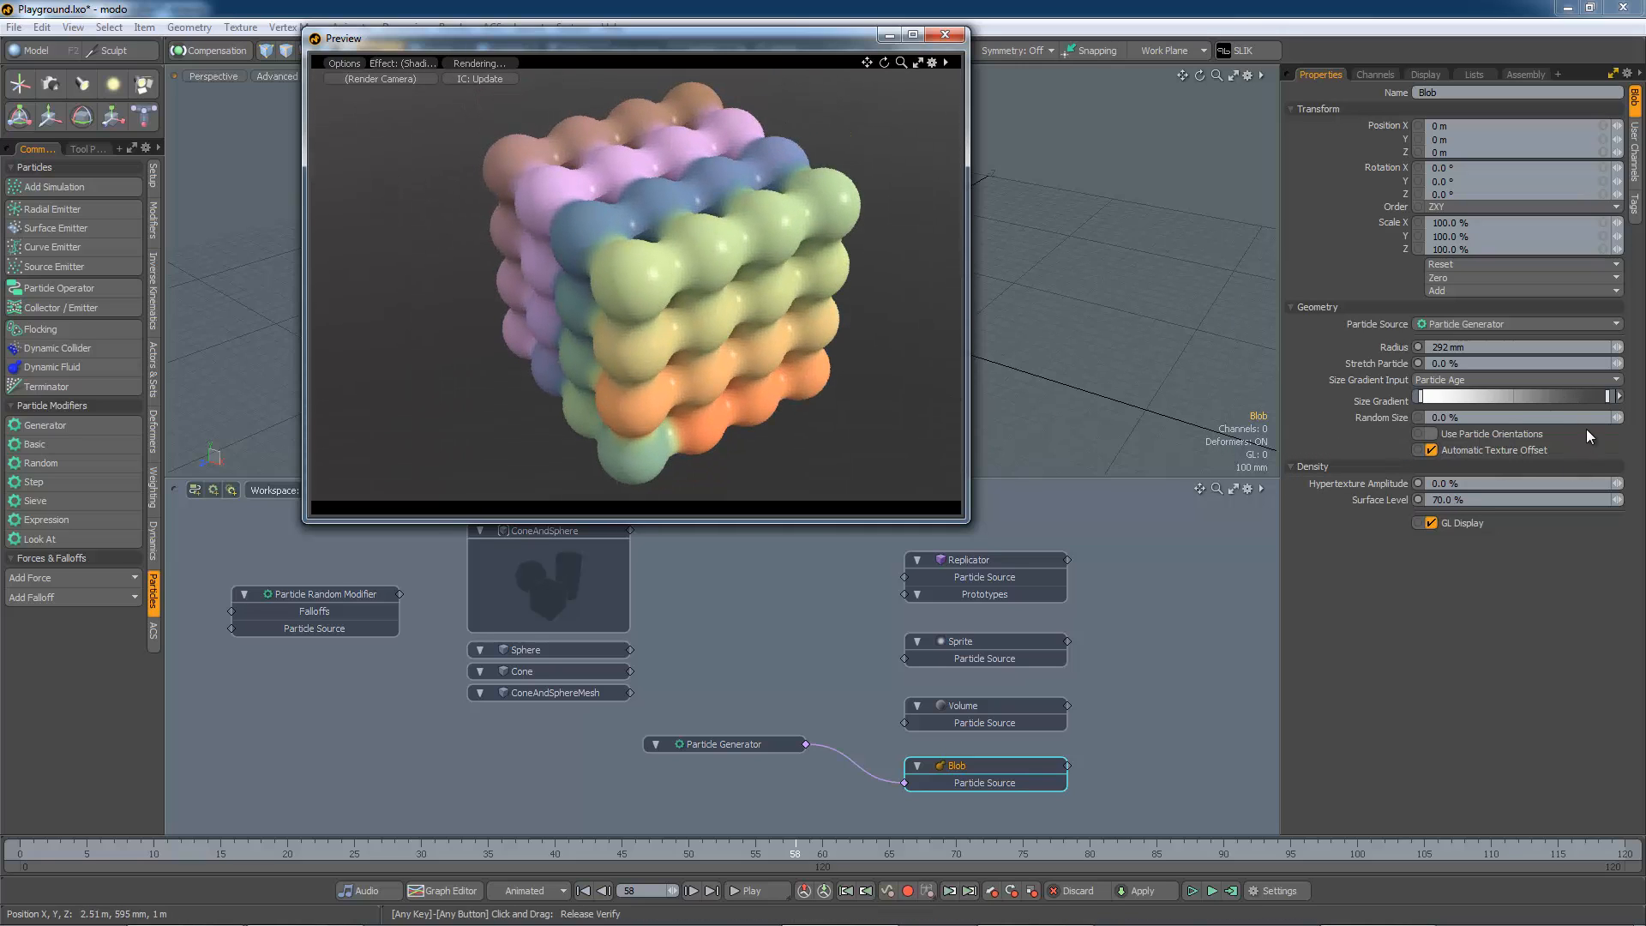
- Set the Blob's Surface Level to 0% and Radius to 374 mm
drag(1617, 501, 1557, 500)
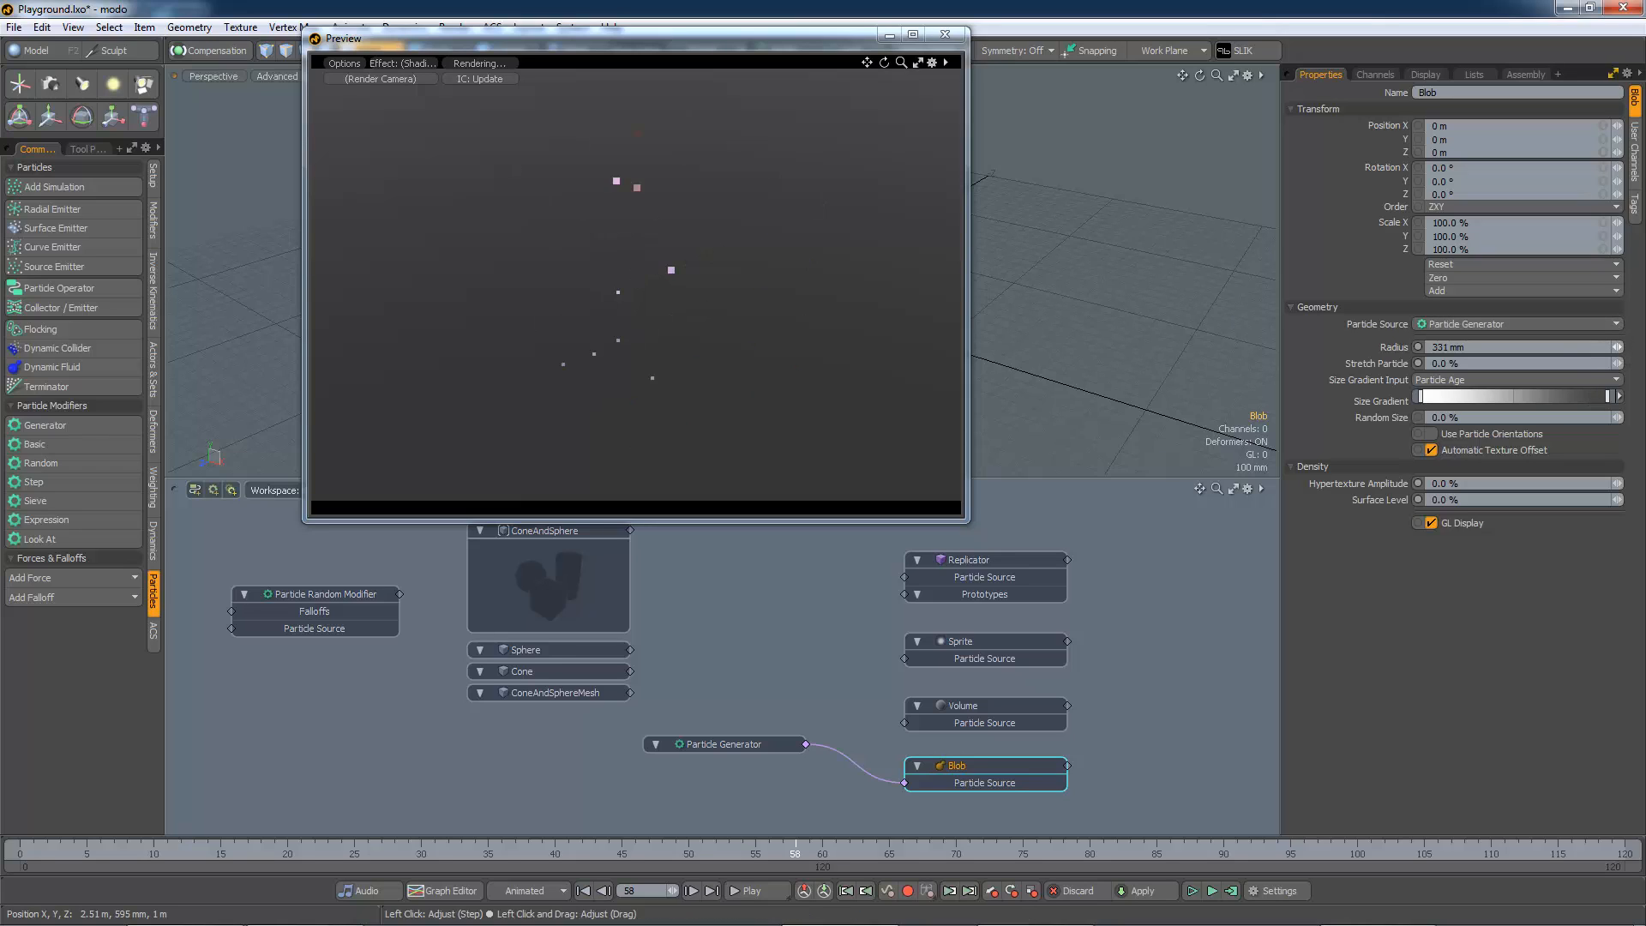
drag(1617, 348, 1611, 348)
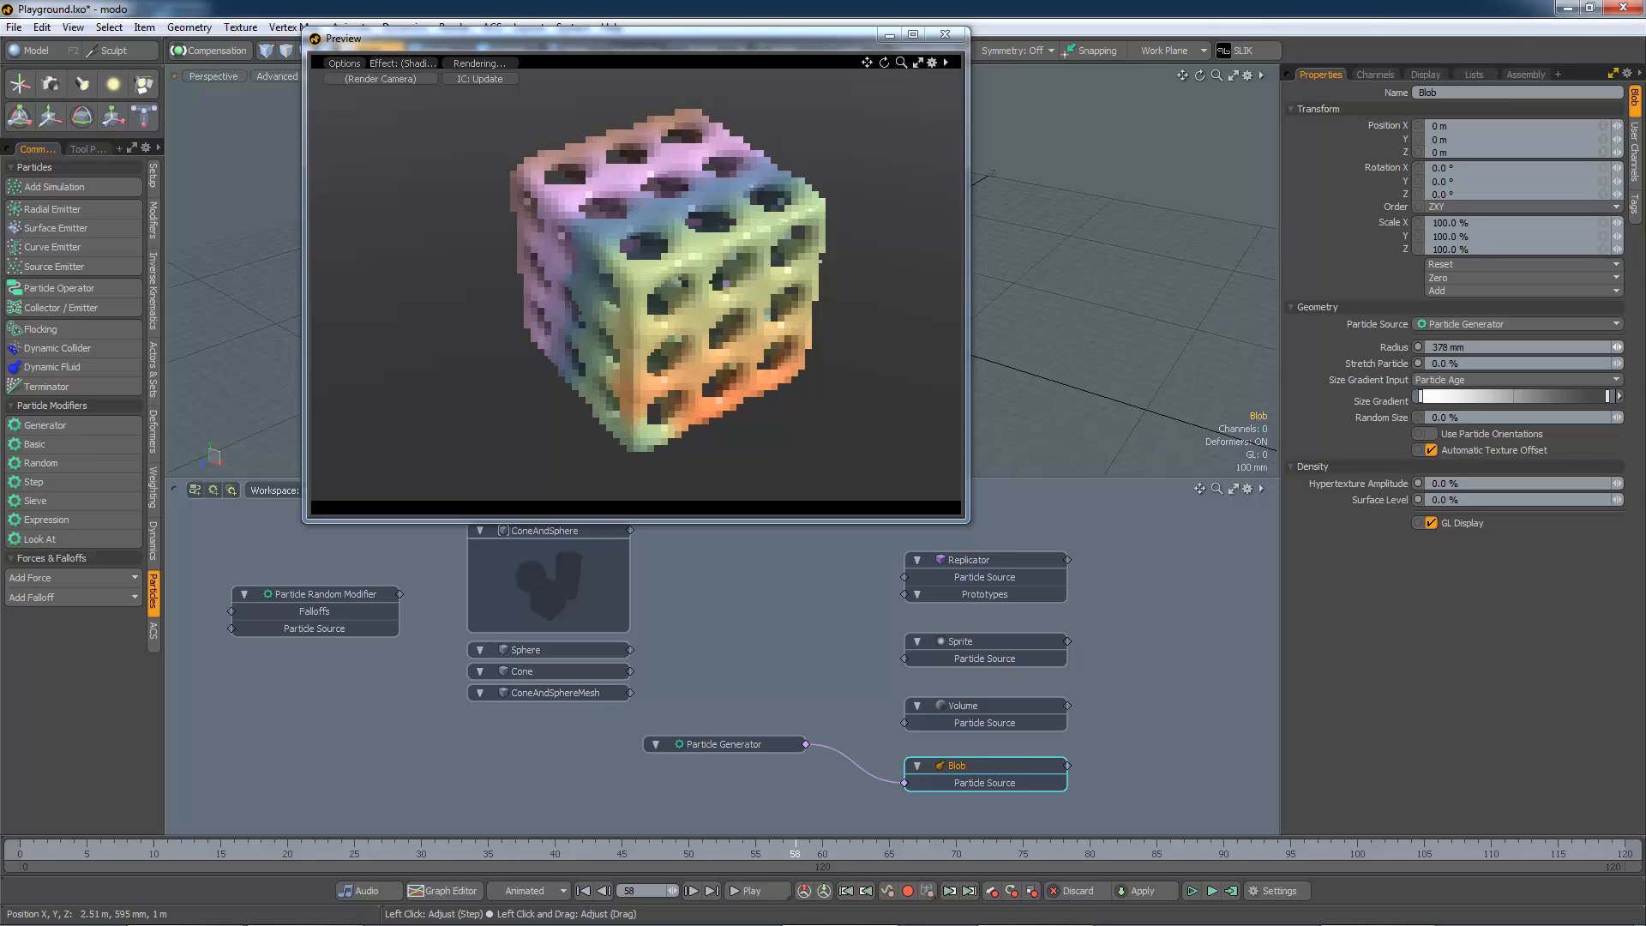
drag(1611, 347, 1609, 347)
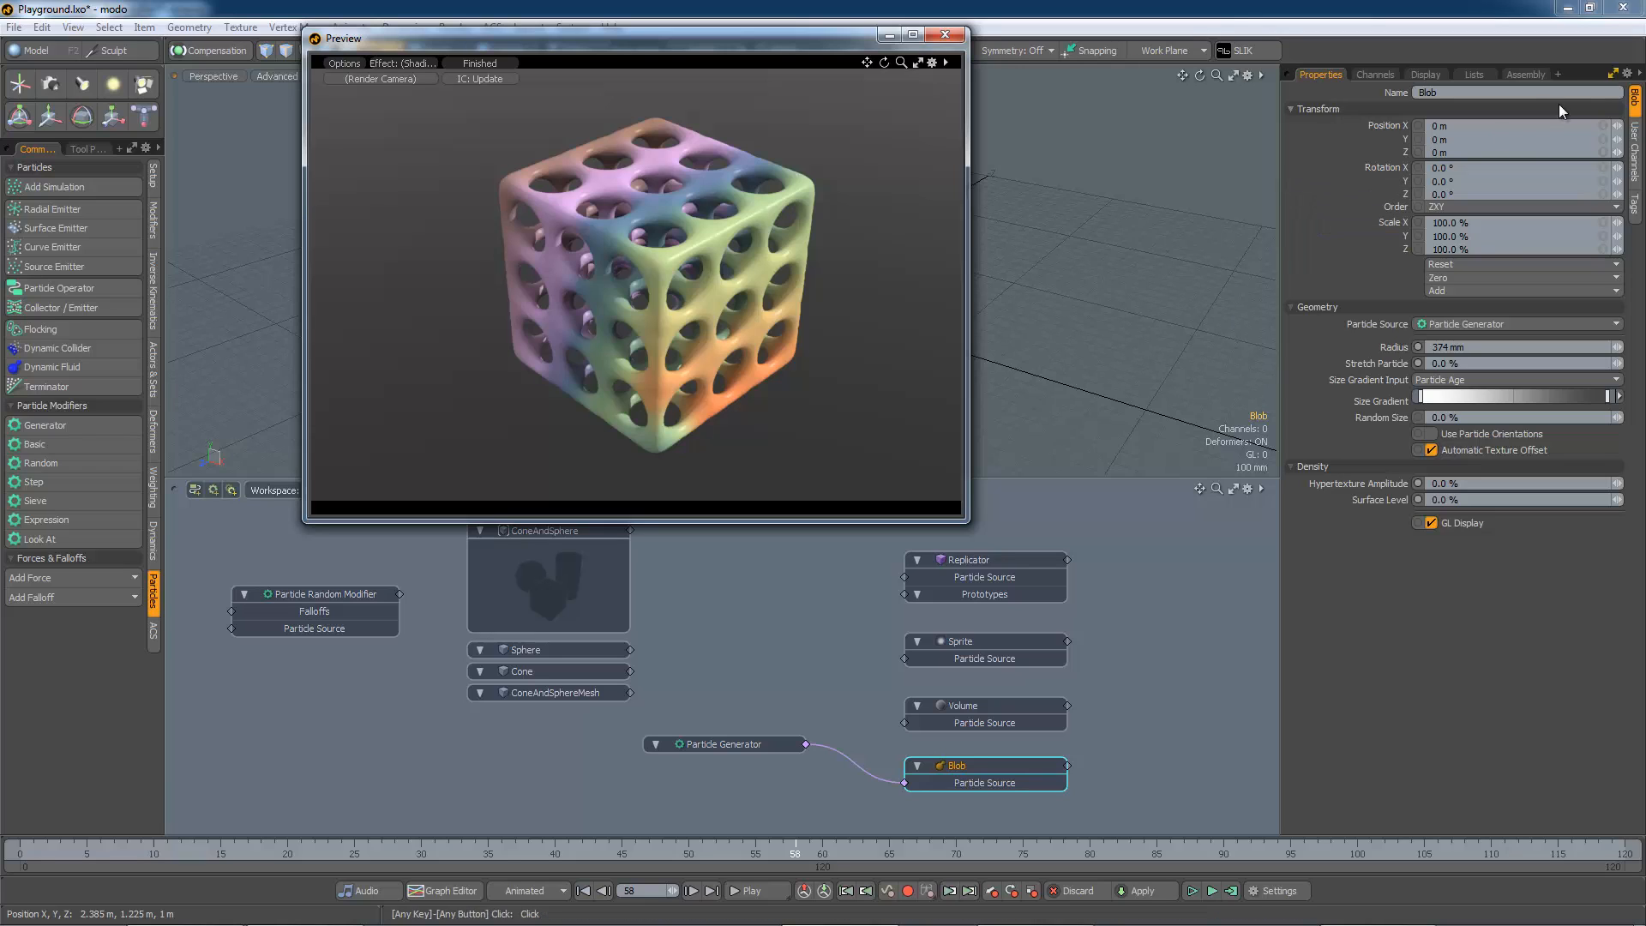
- Review the Blob's Material and Gradient layers in the Shader Tree and disable the Diffuse Color gradient
click(1613, 74)
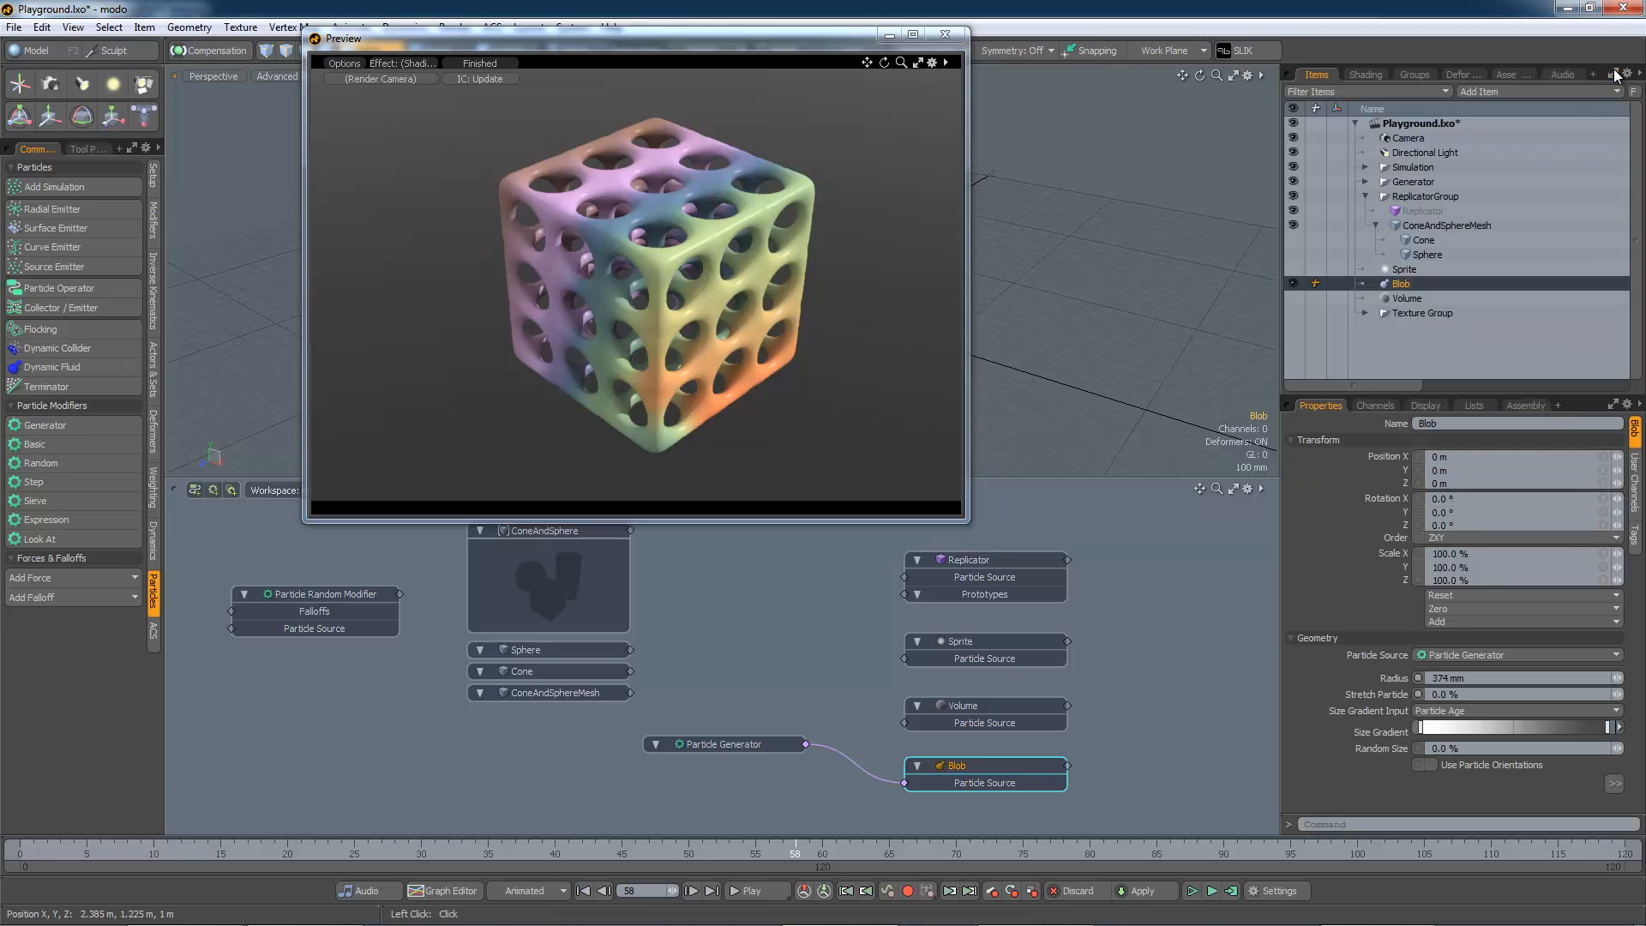
click(1363, 76)
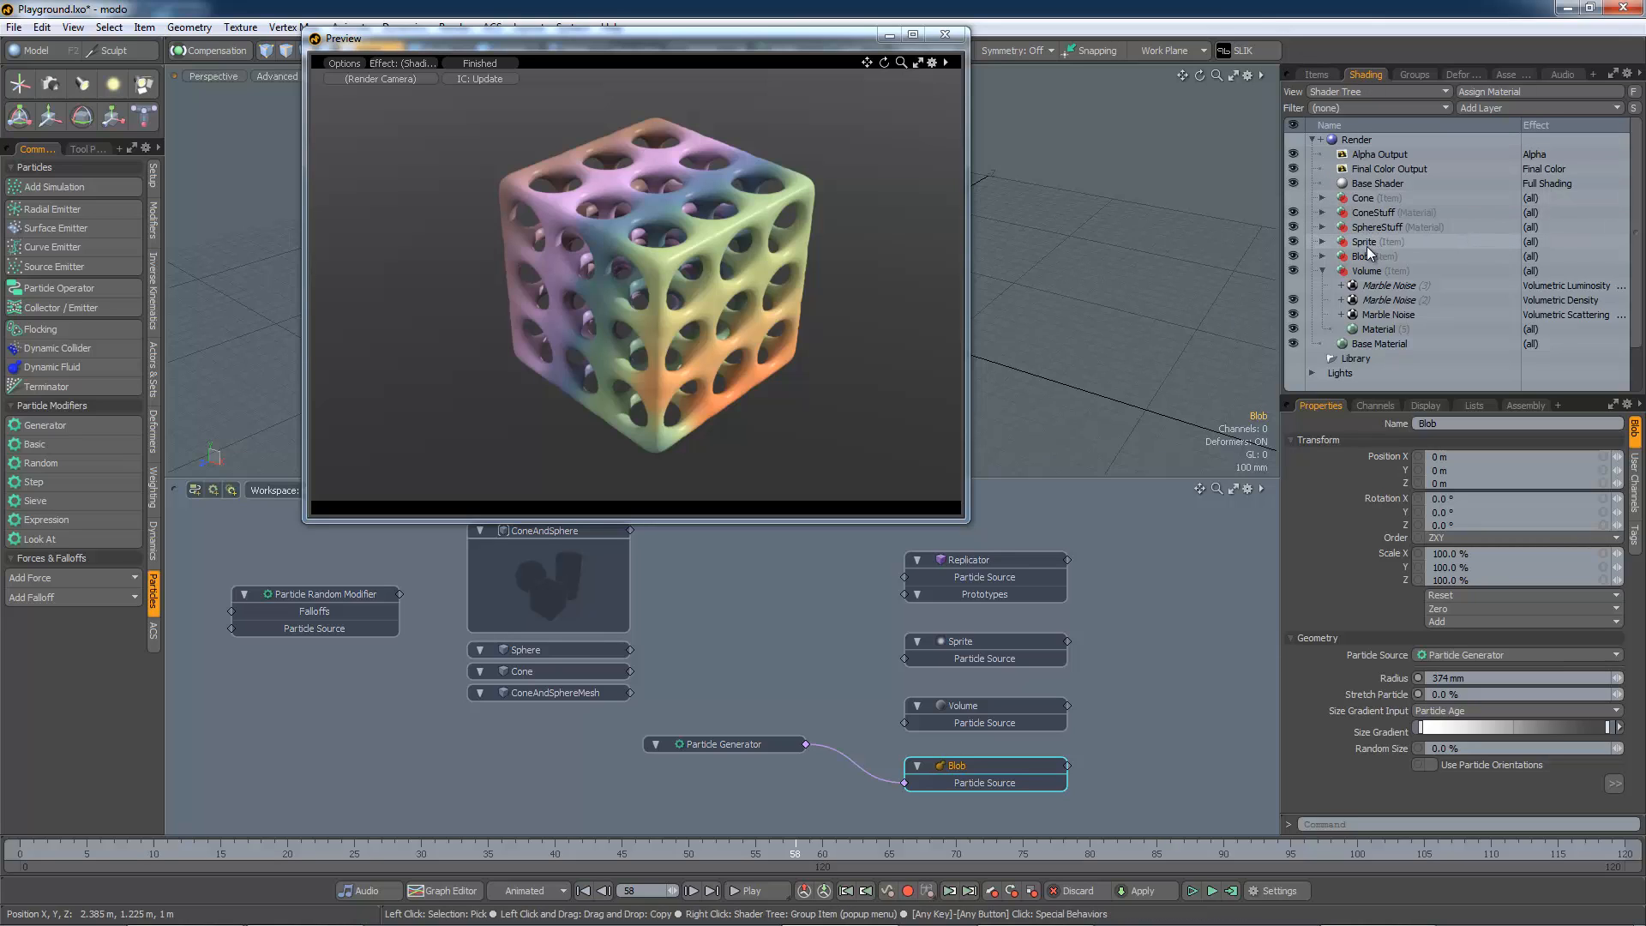
click(1321, 256)
click(1392, 286)
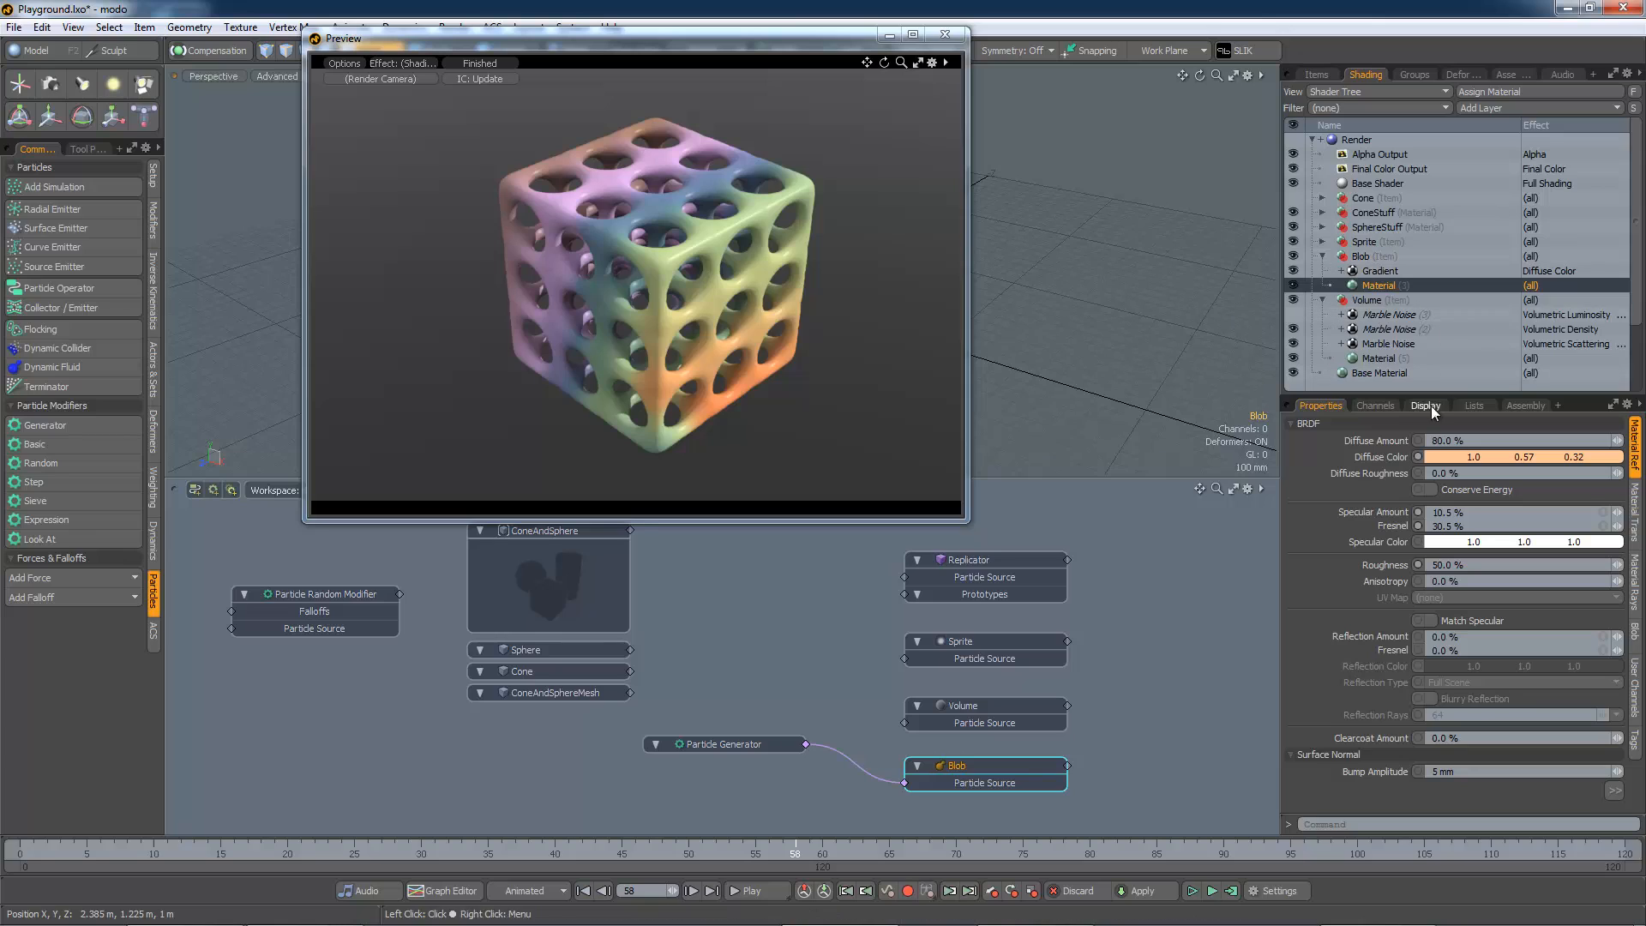
click(1381, 272)
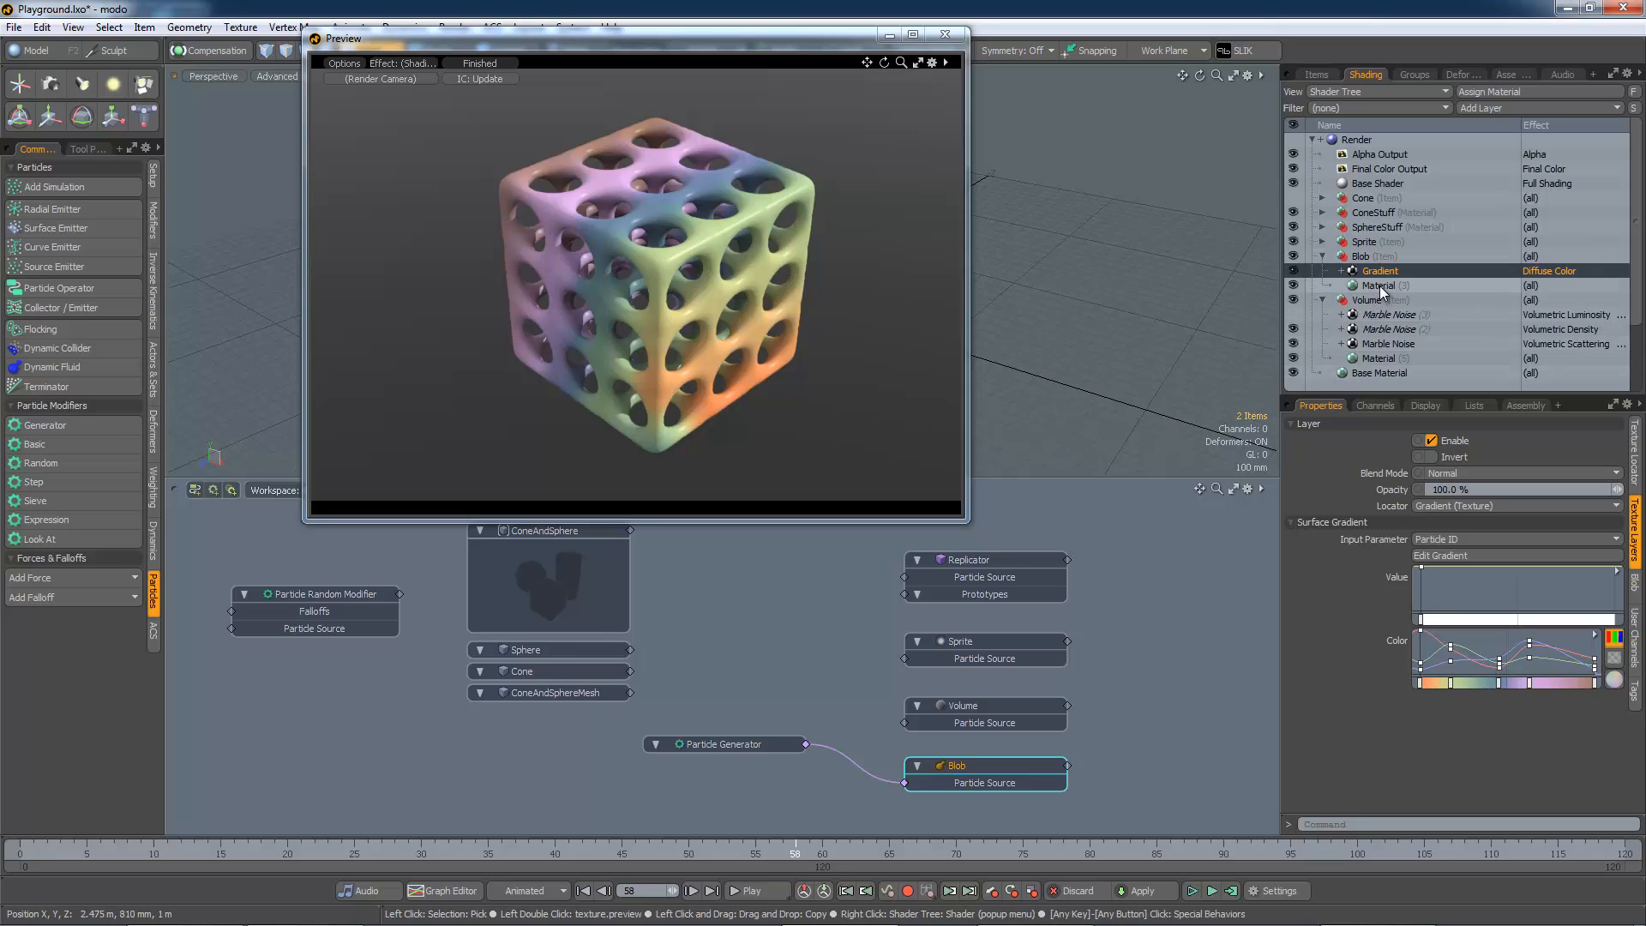
click(1295, 271)
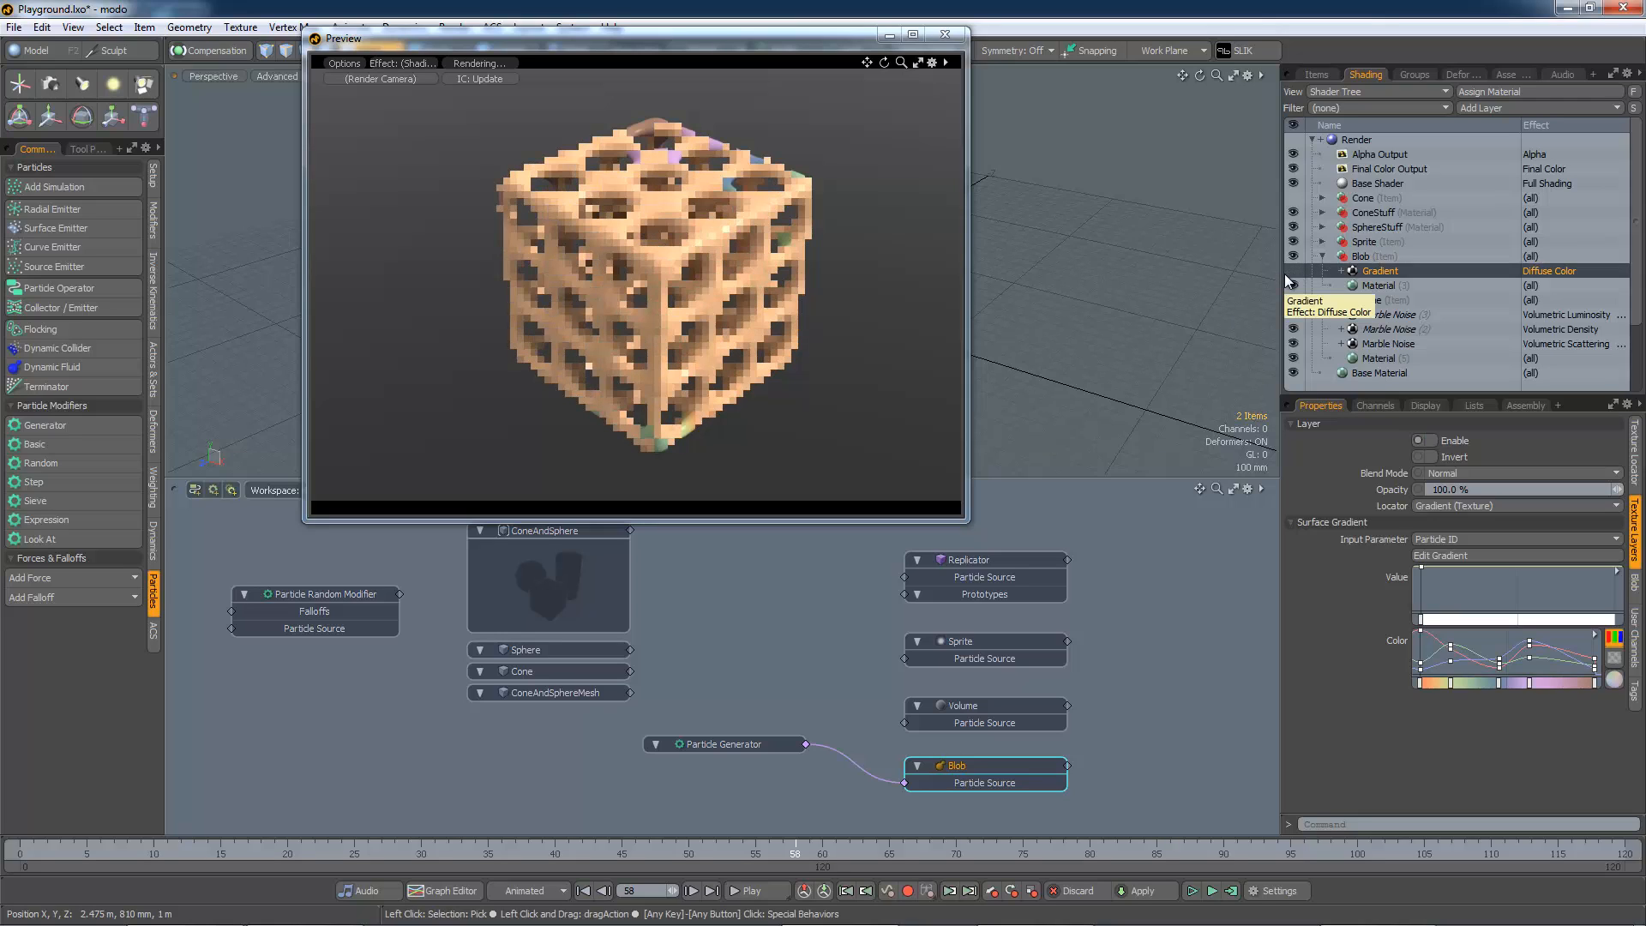
- Set the Blob material's diffuse color to 1.0, 0.08, 0.32, specular amount to 40% and reflection amount to 20%, and re-enable its gradient
click(1377, 286)
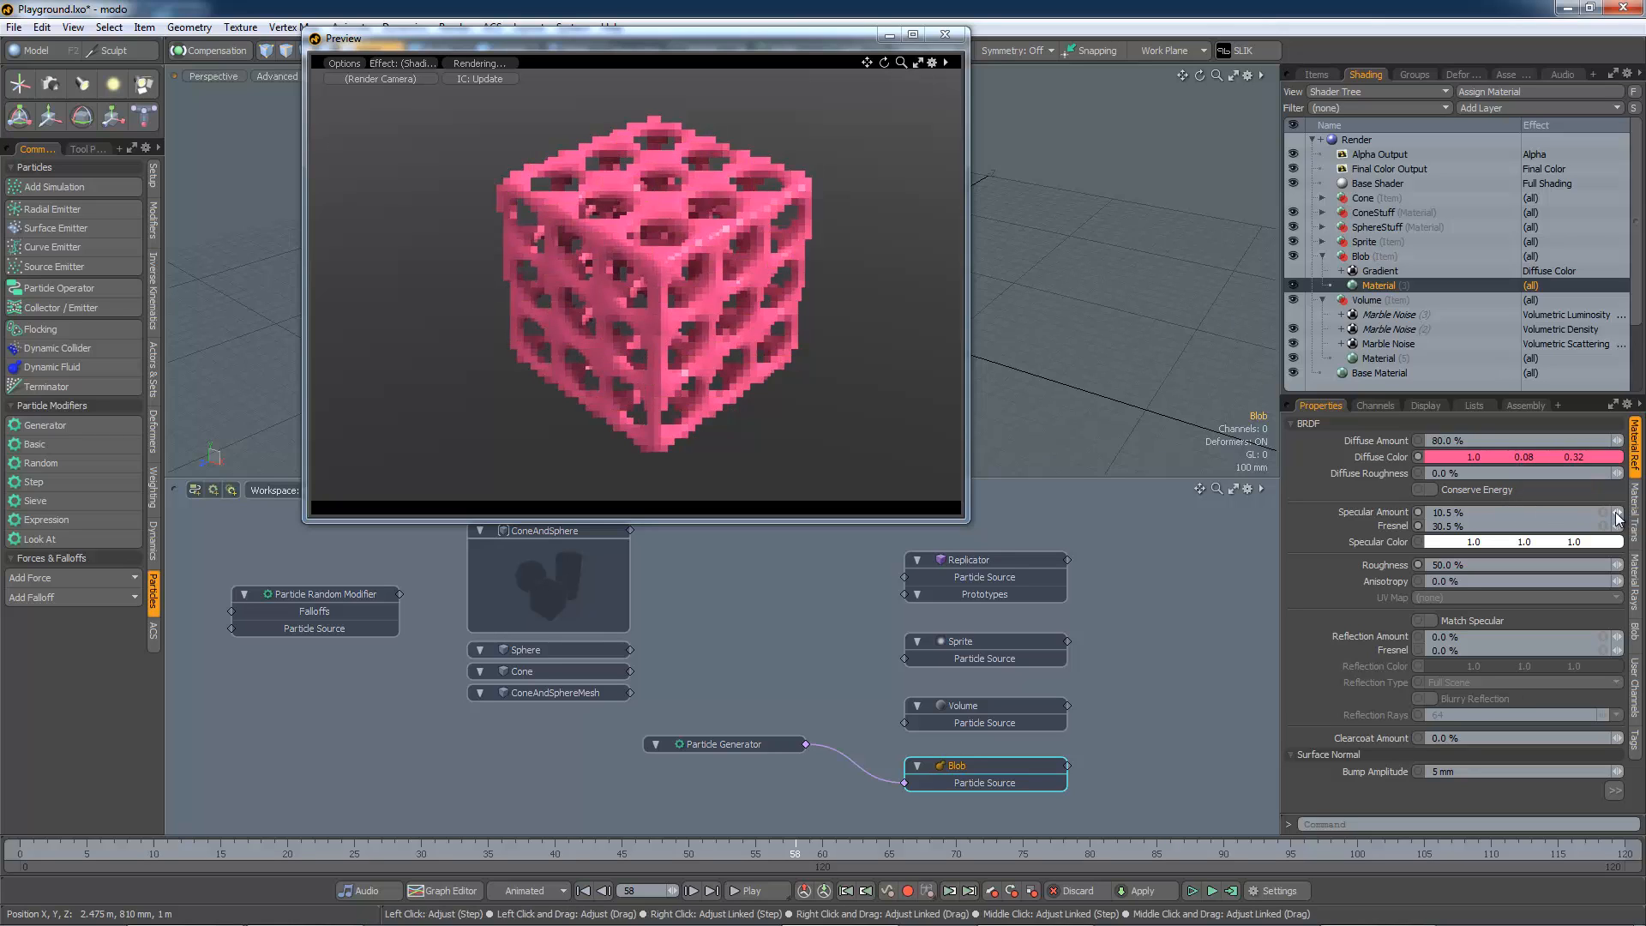
drag(1617, 513, 1615, 513)
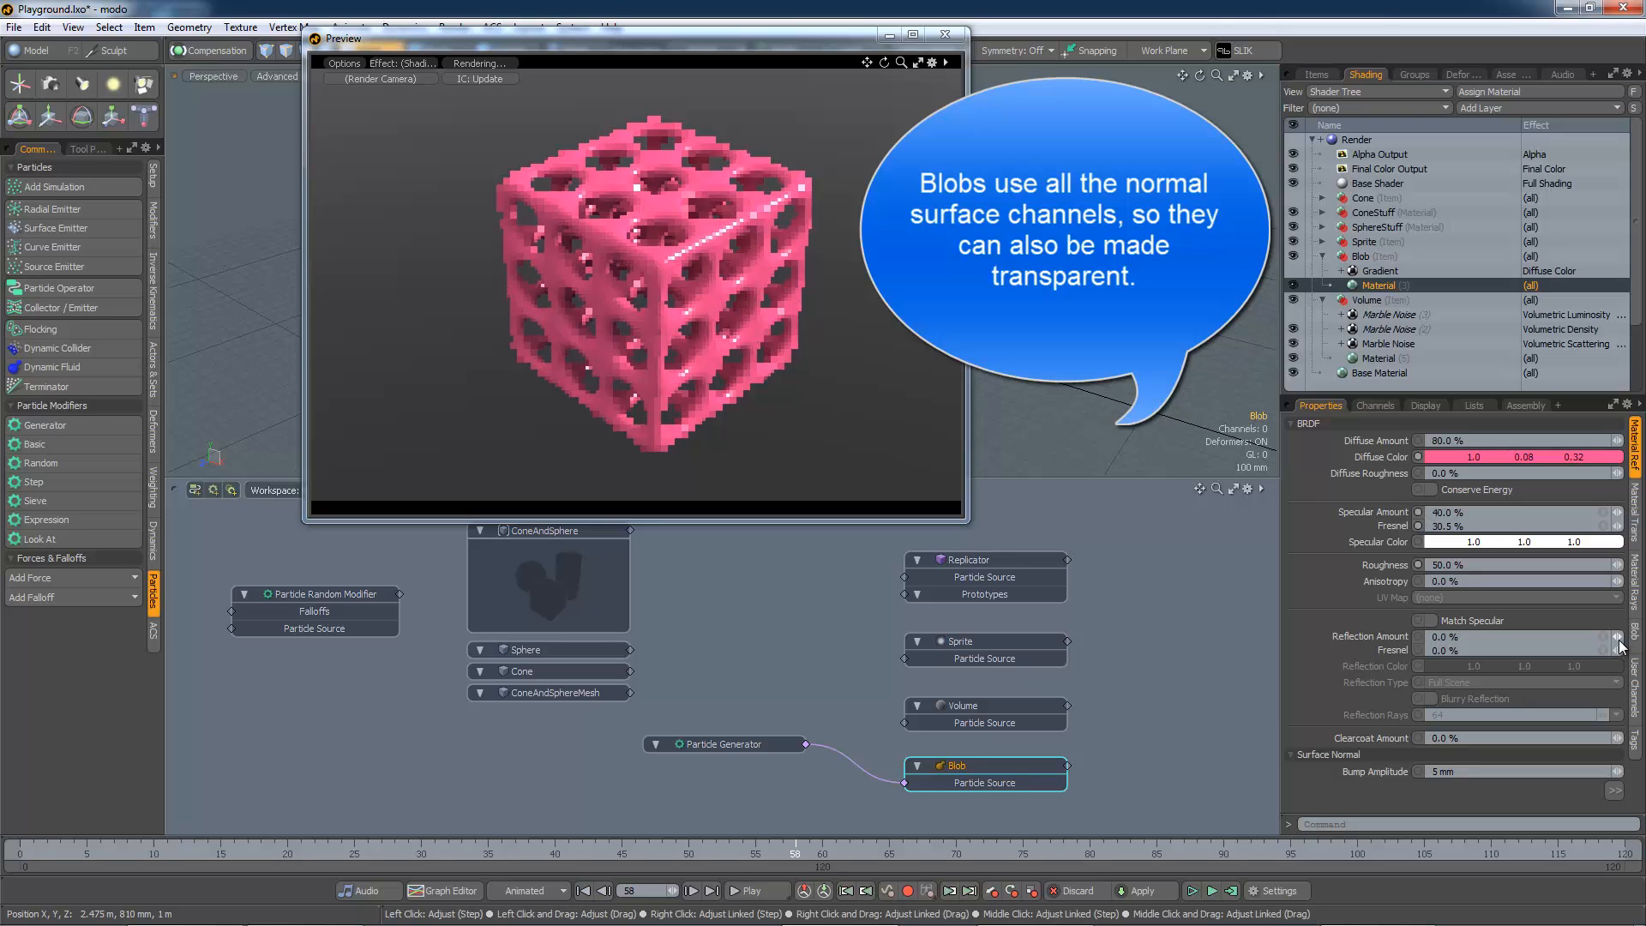
drag(1618, 637, 1632, 645)
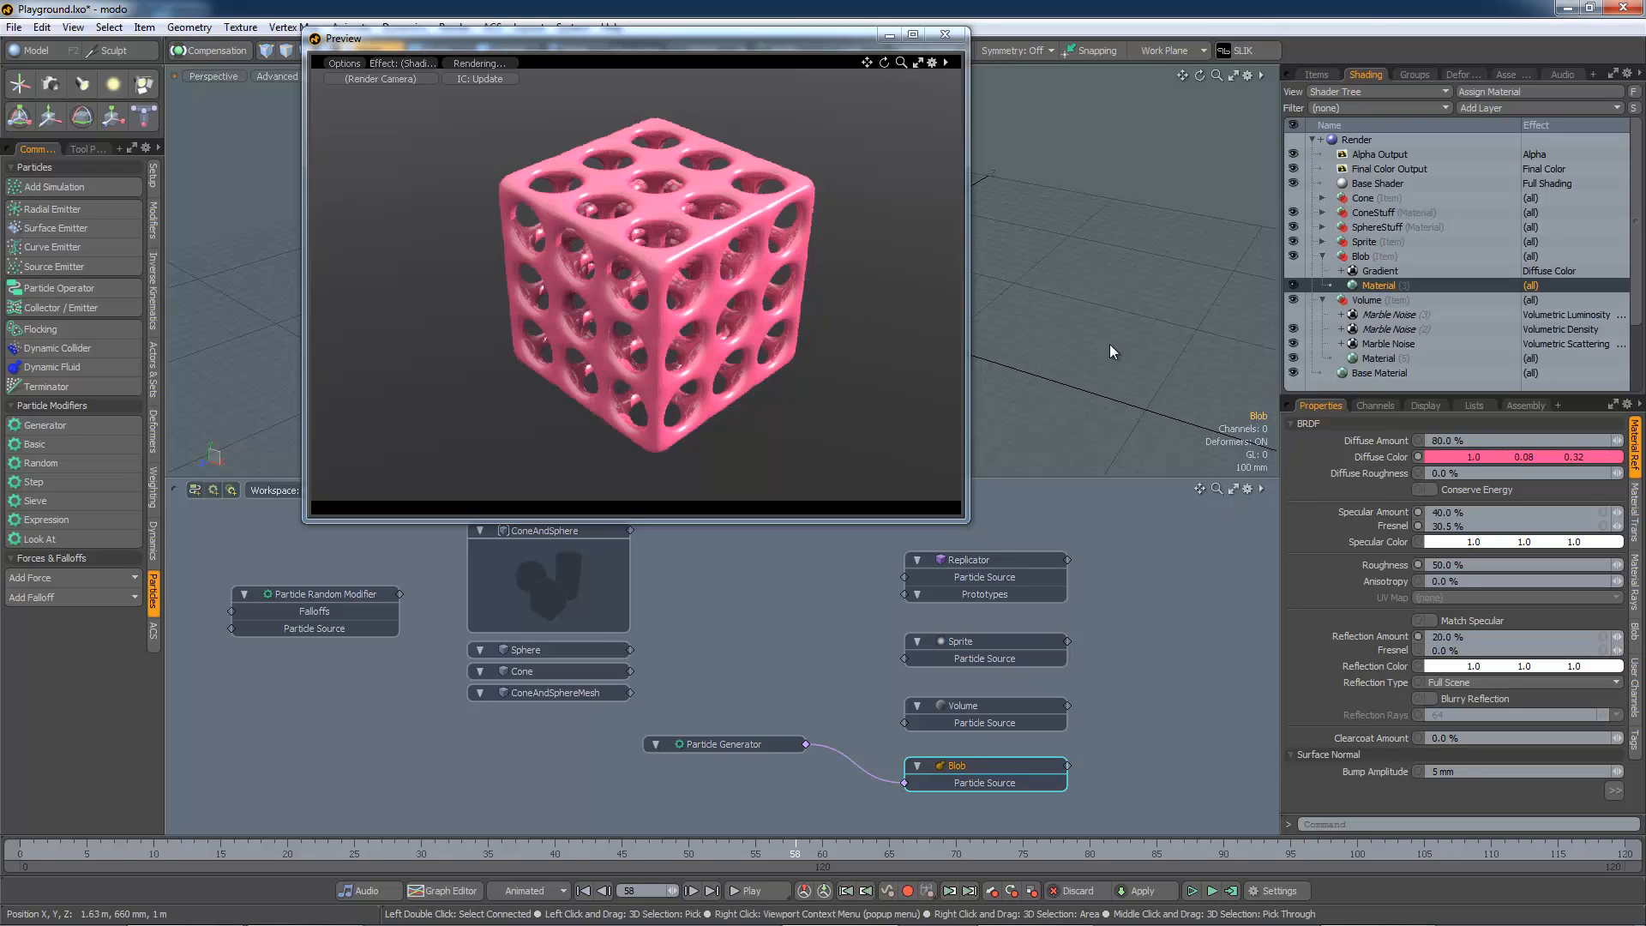
click(1293, 271)
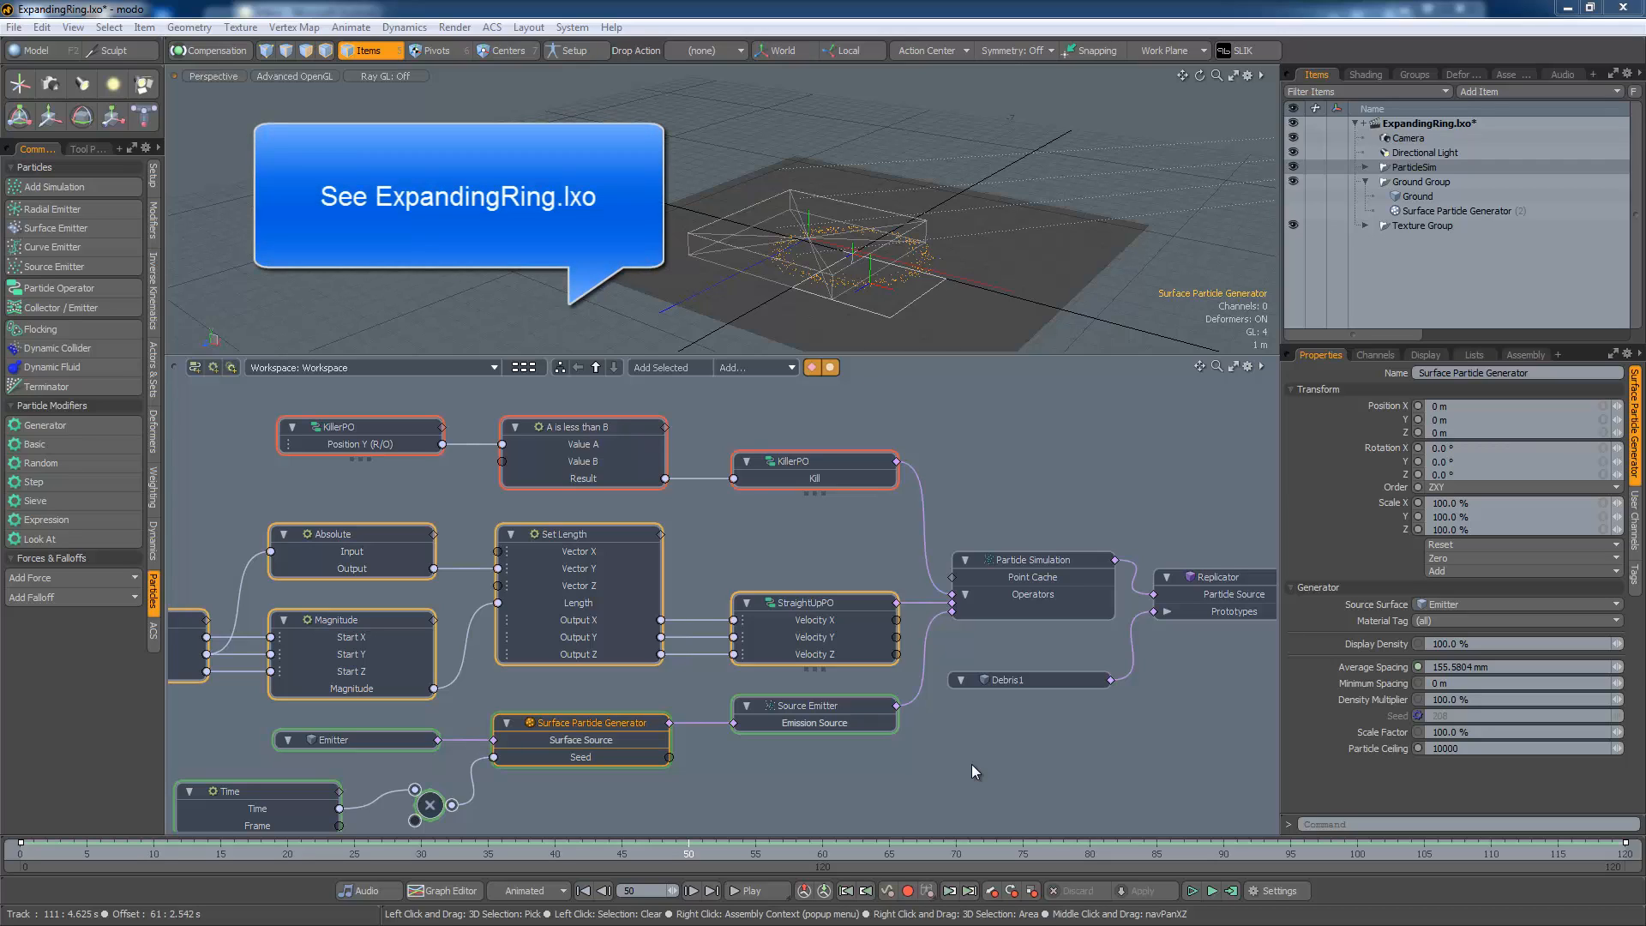
- In the ExpandingRing scene, select the Surface Particle Generator and scrub the timeline to frame 54 to examine its animated spacing
click(971, 764)
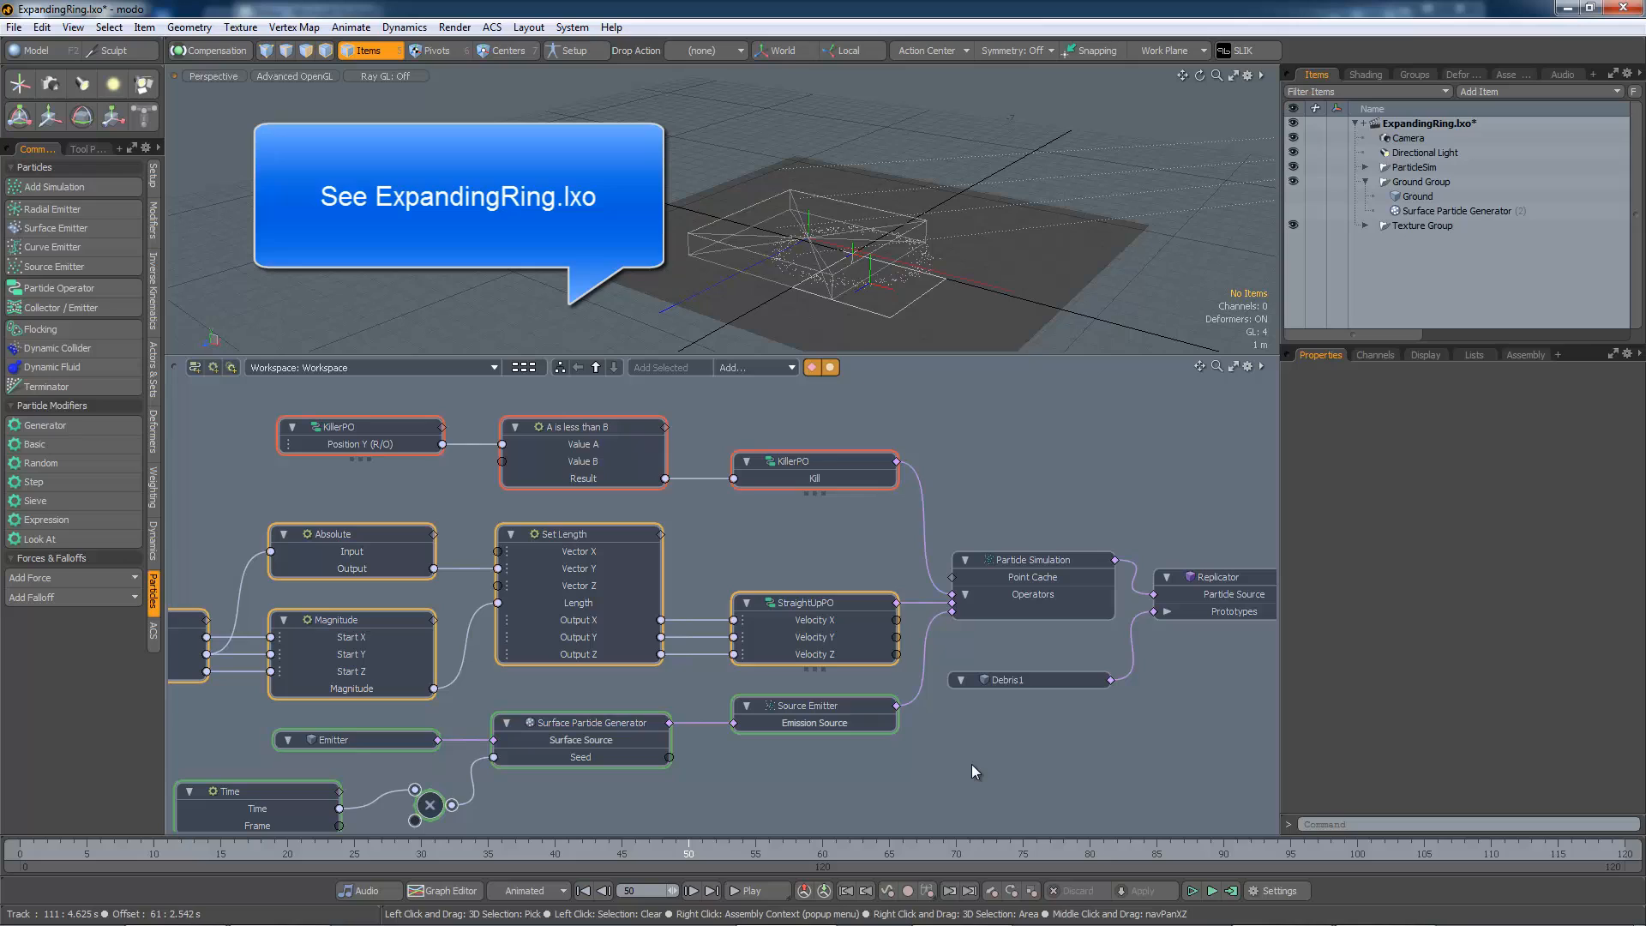
click(639, 734)
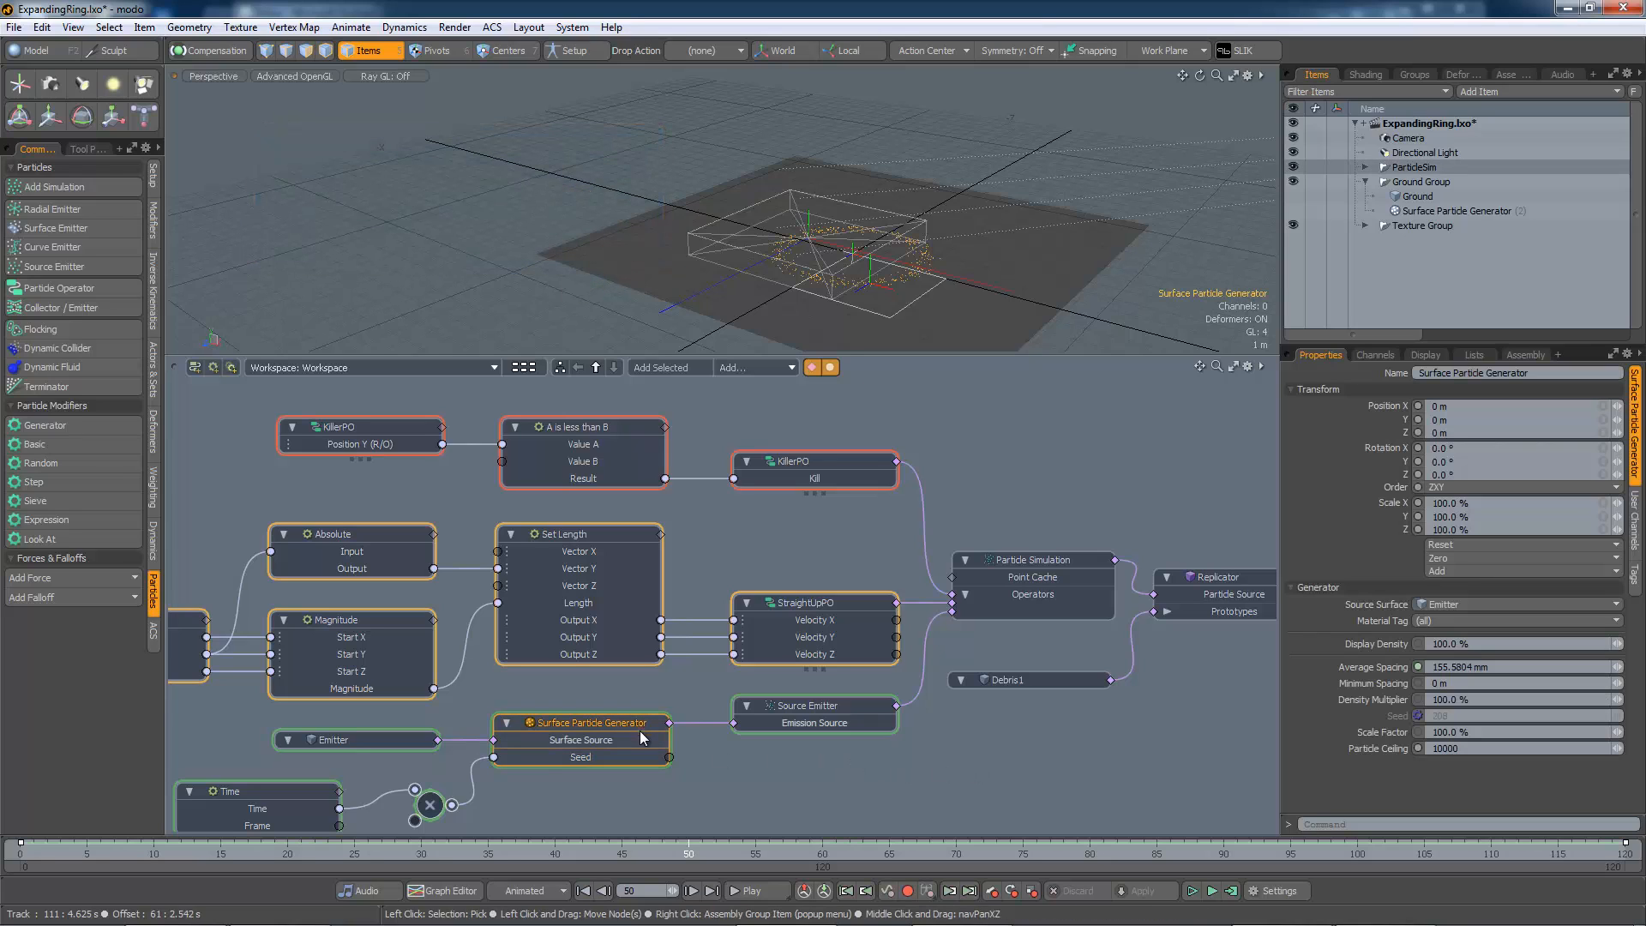
mouse_move(688, 849)
mouse_down()
mouse_move(1317, 848)
mouse_move(408, 848)
mouse_move(1453, 849)
mouse_move(461, 849)
mouse_move(1130, 849)
mouse_move(729, 849)
mouse_move(743, 848)
mouse_up()
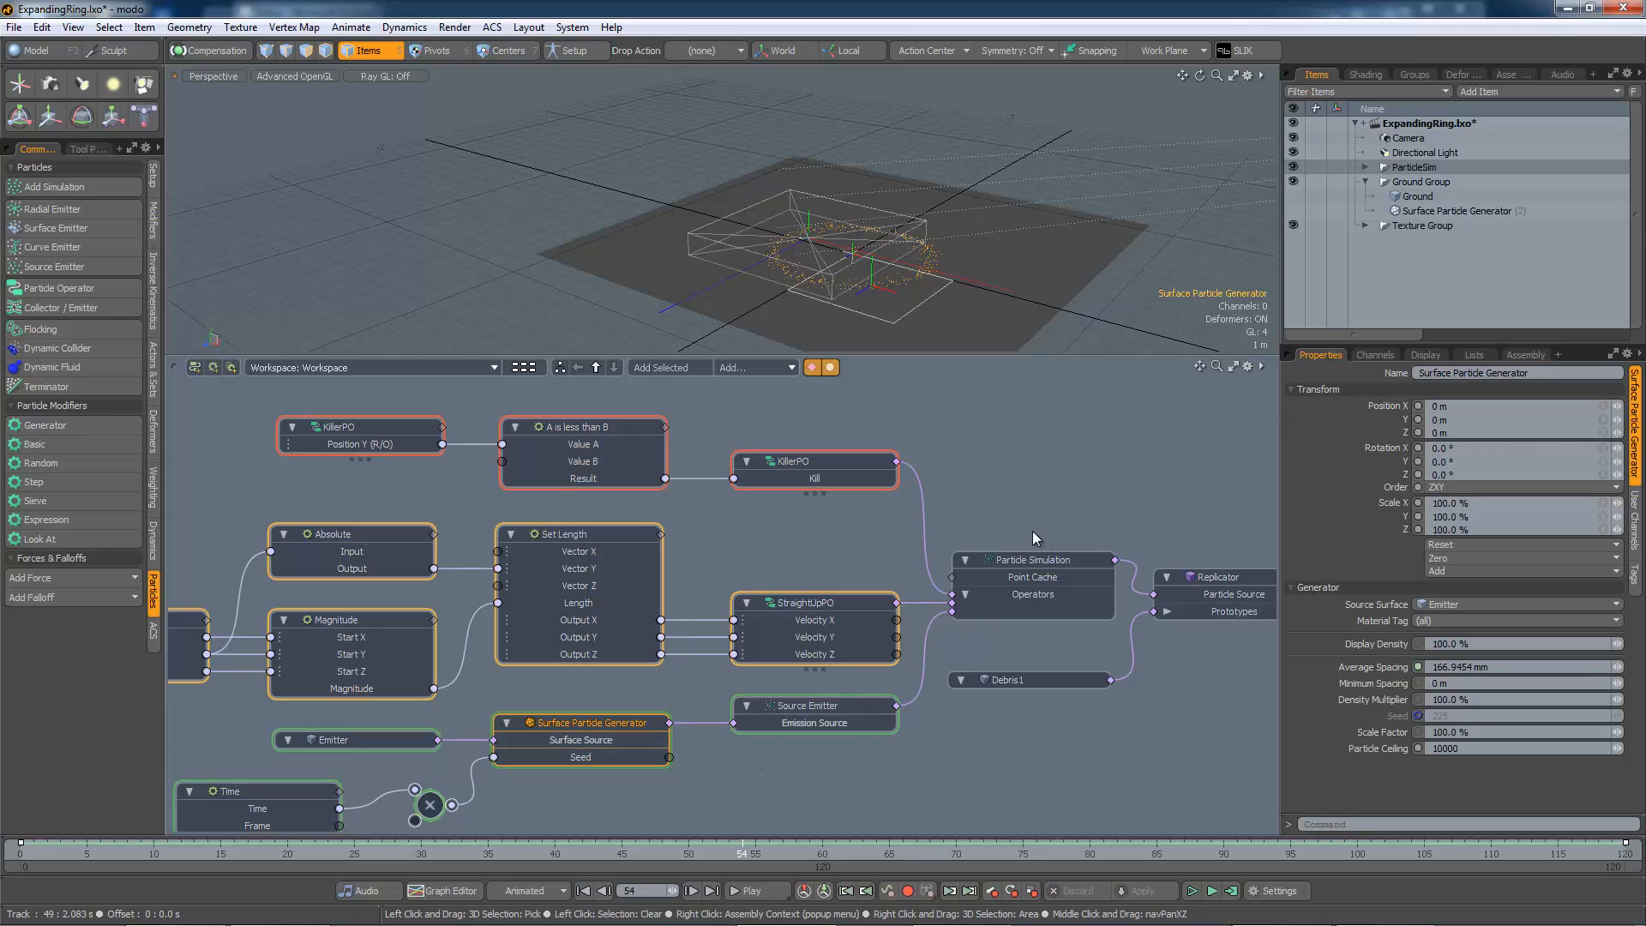
- Select the generator's Circular particle density texture in the Shader Tree and scrub to frame 96 to examine the ring's growth
click(1364, 75)
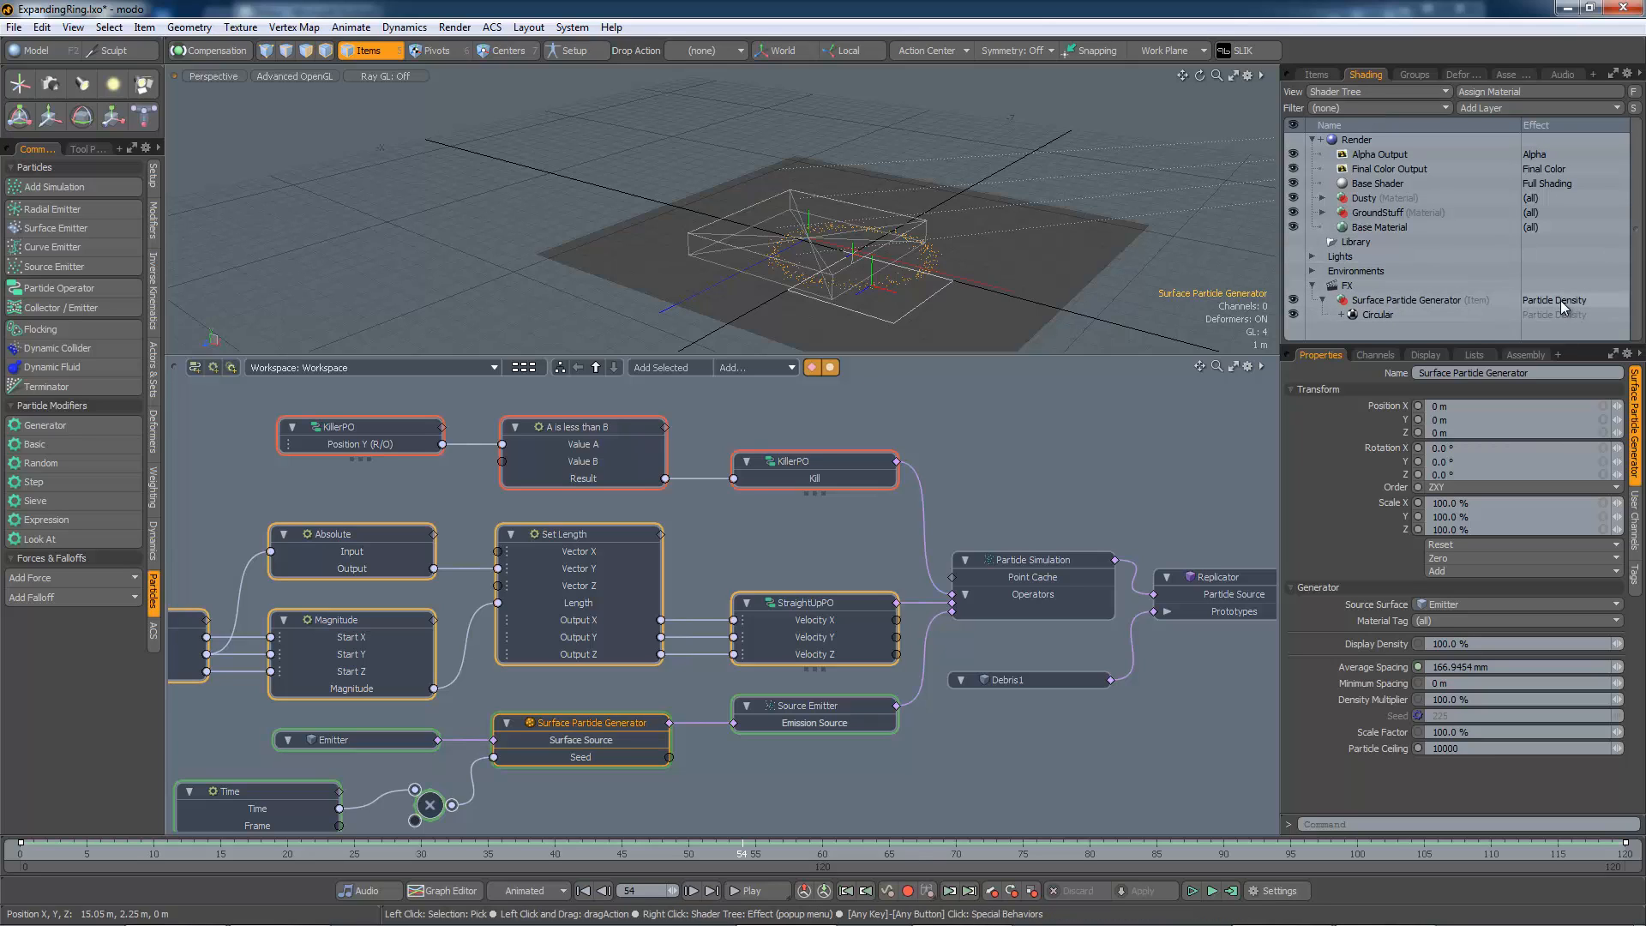
click(1413, 316)
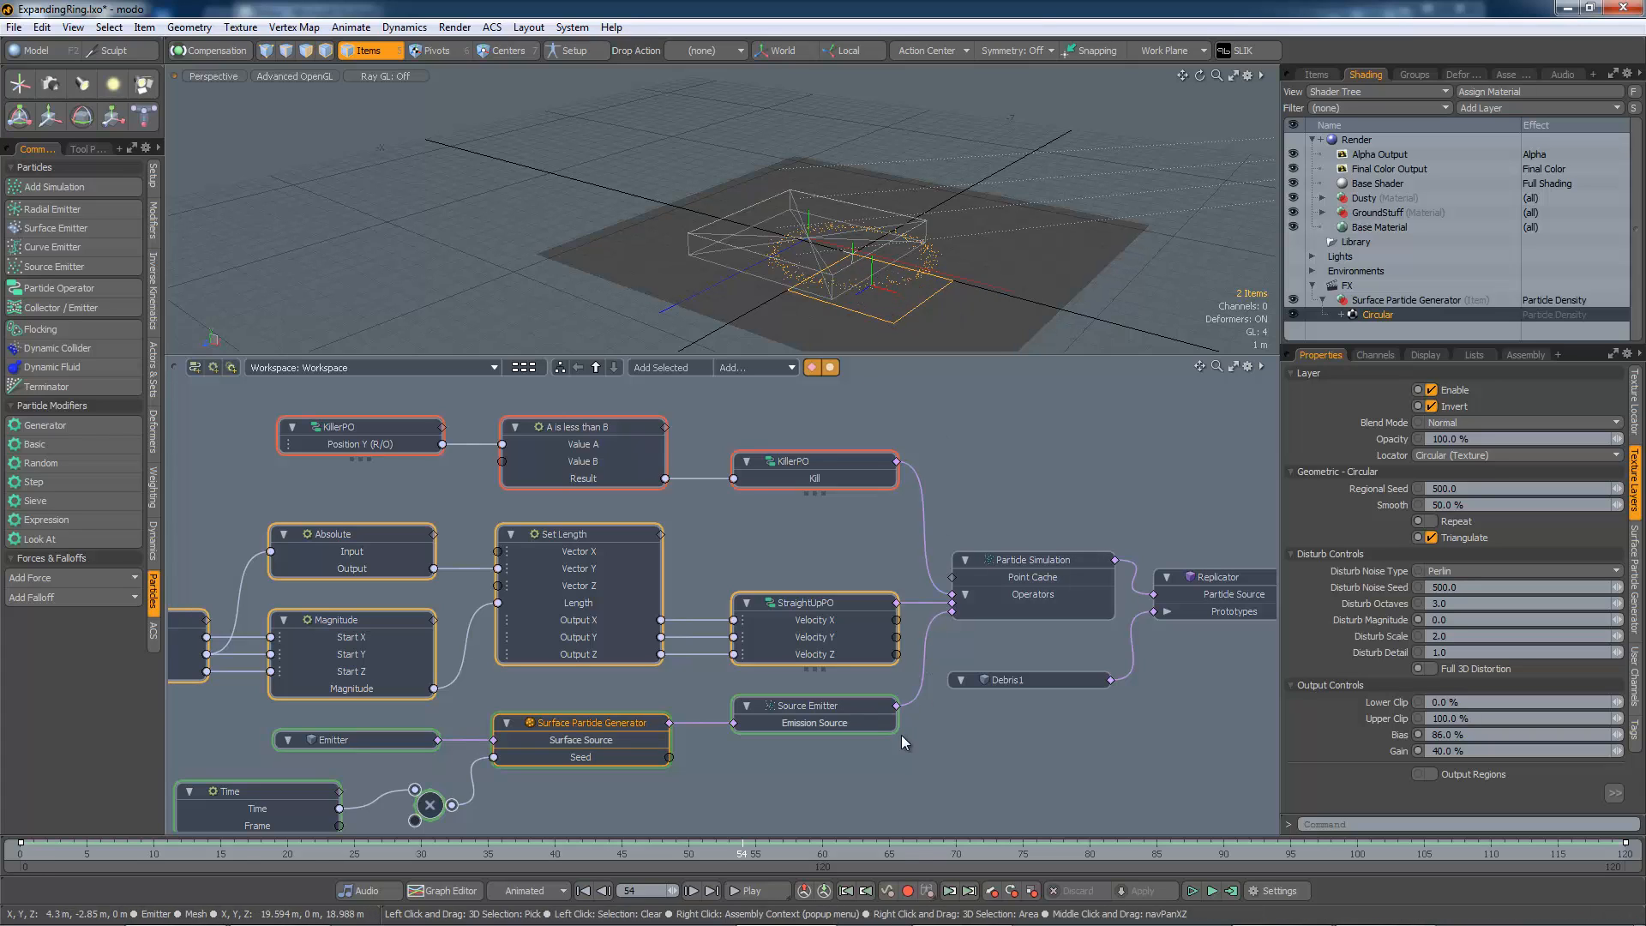
mouse_move(742, 849)
mouse_down()
mouse_move(889, 849)
mouse_move(578, 849)
mouse_move(916, 849)
mouse_up()
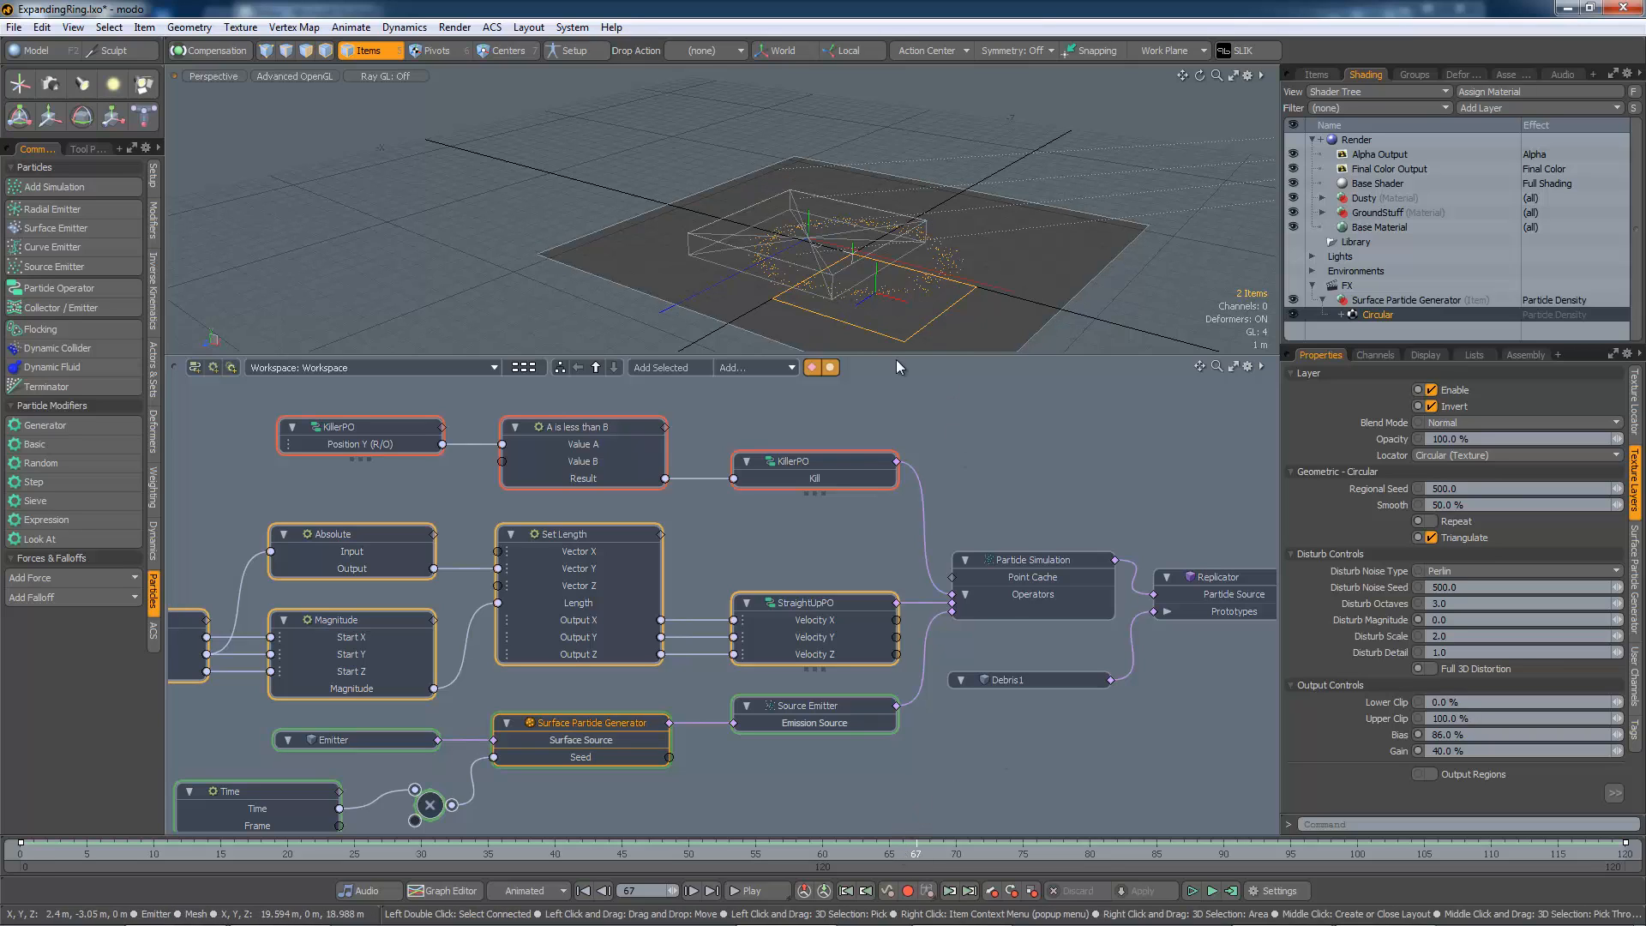
mouse_move(920, 850)
mouse_down()
mouse_move(127, 851)
mouse_move(1303, 851)
mouse_up()
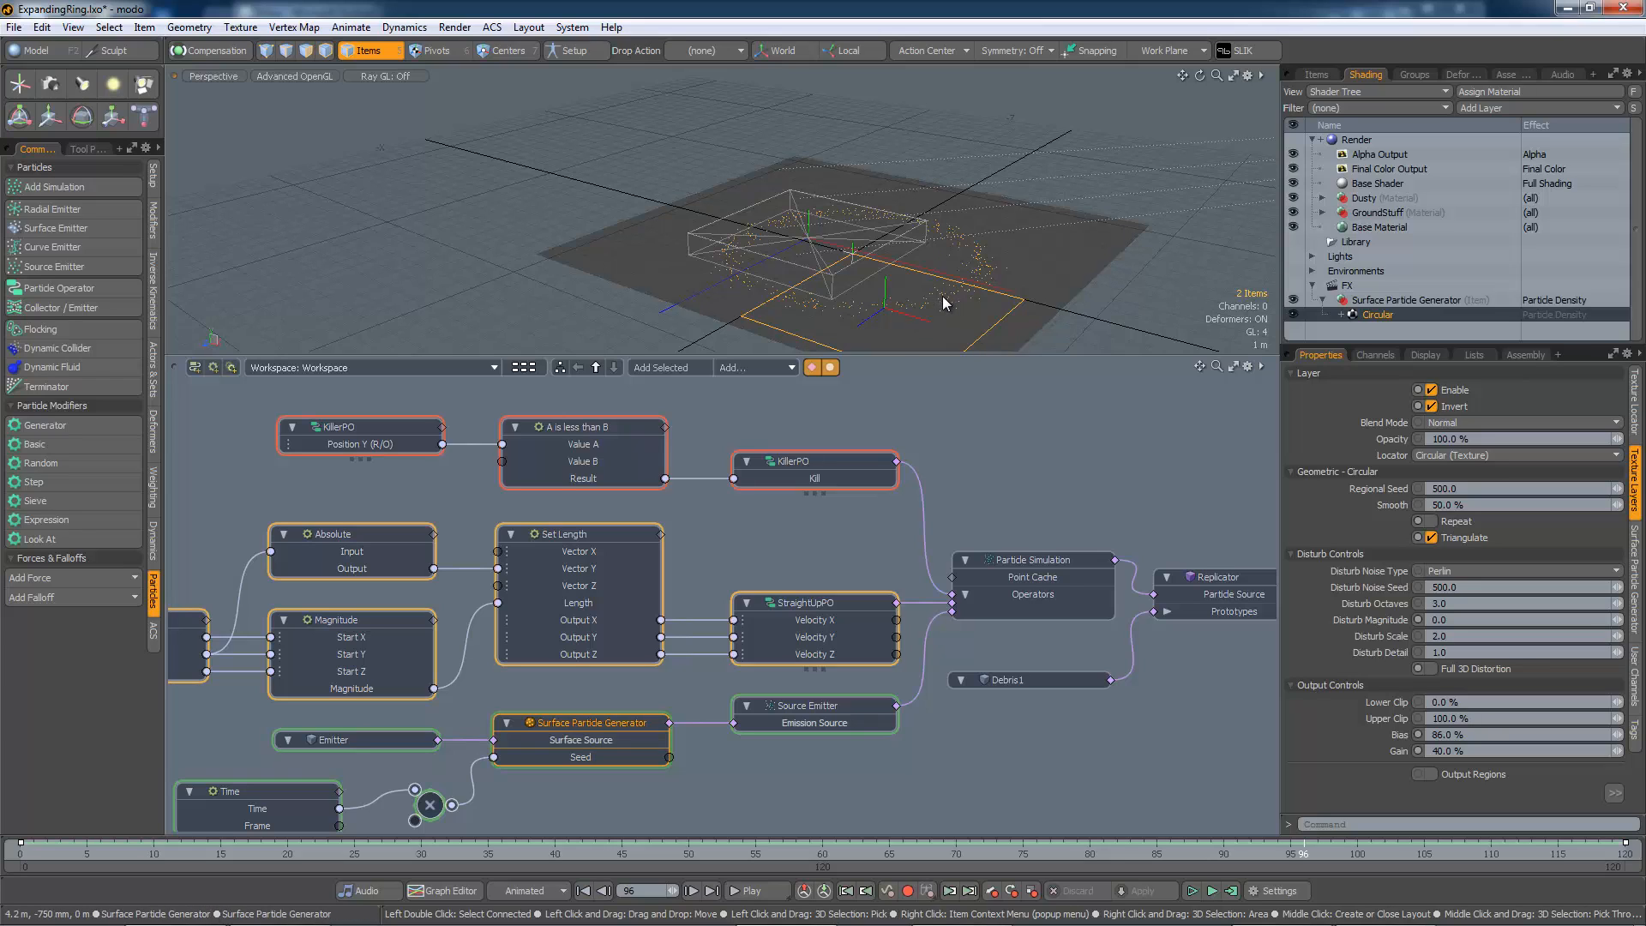
- Select the Source Emitter and scrub from frame 0 to frame 107 to examine its emission rate and velocity over time
click(829, 709)
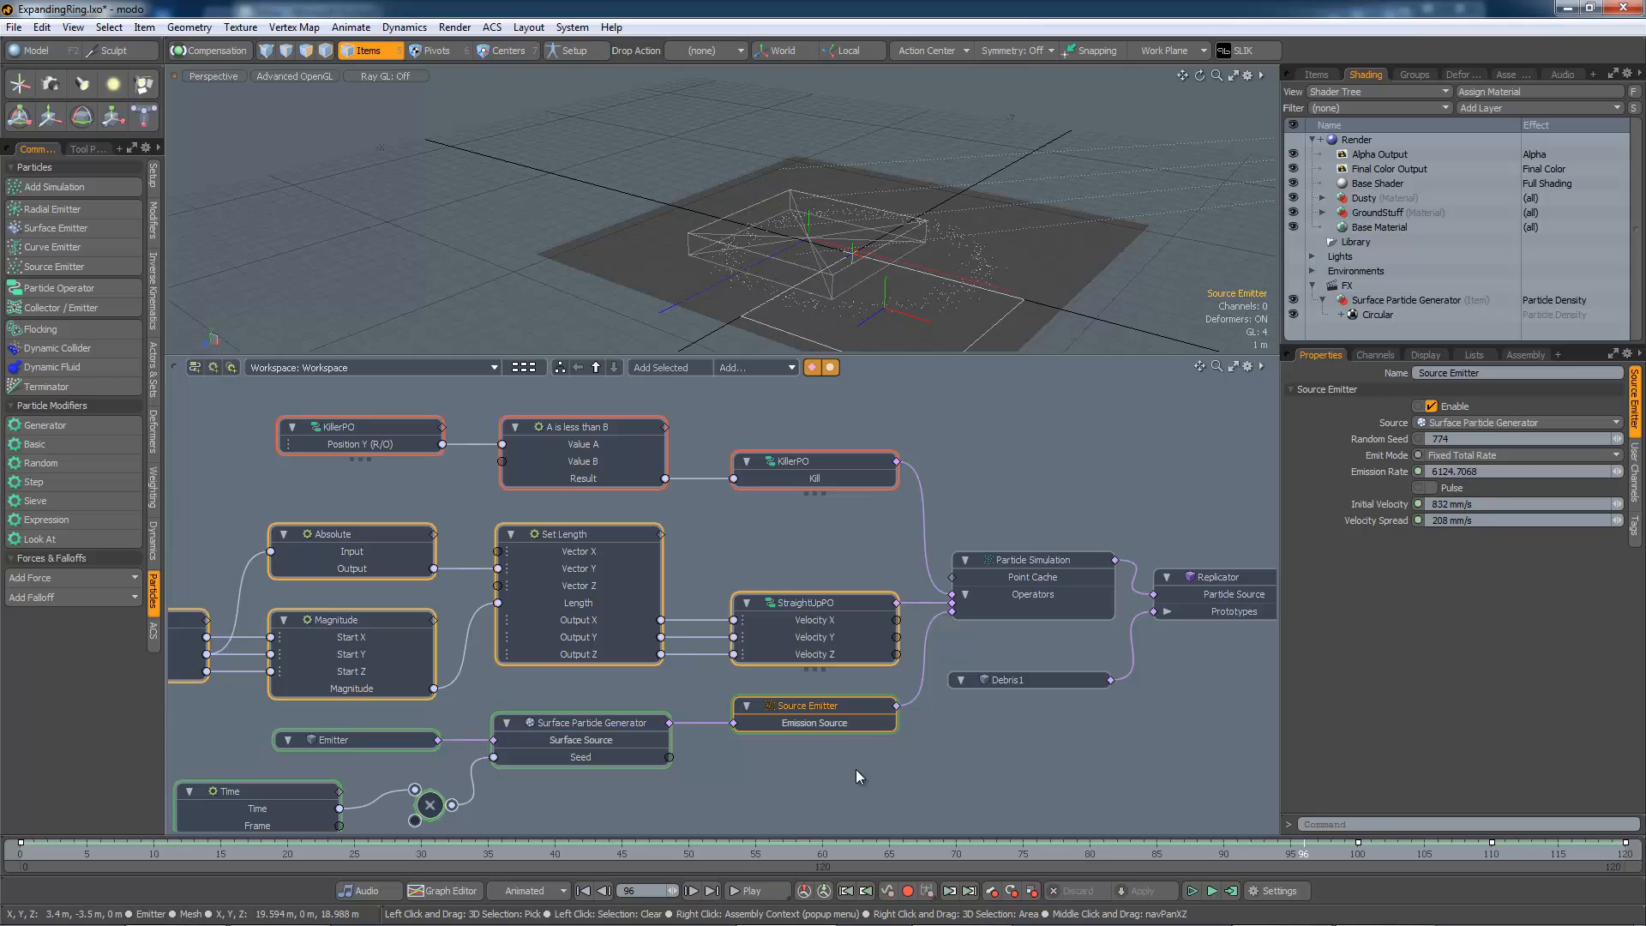
click(956, 851)
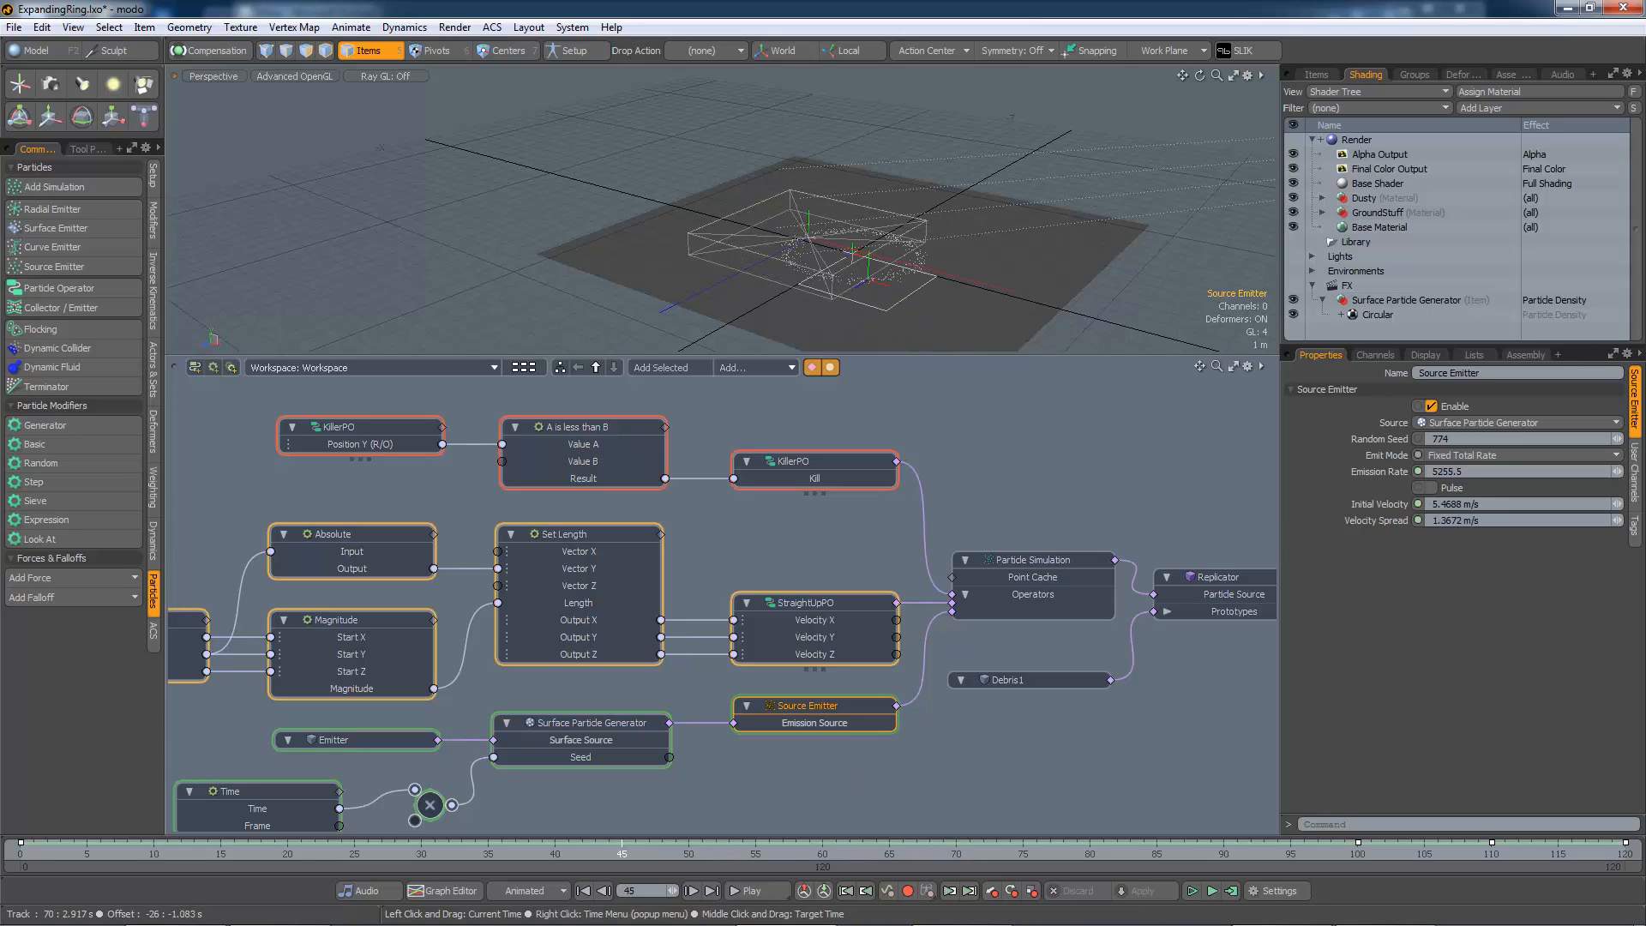
click(608, 850)
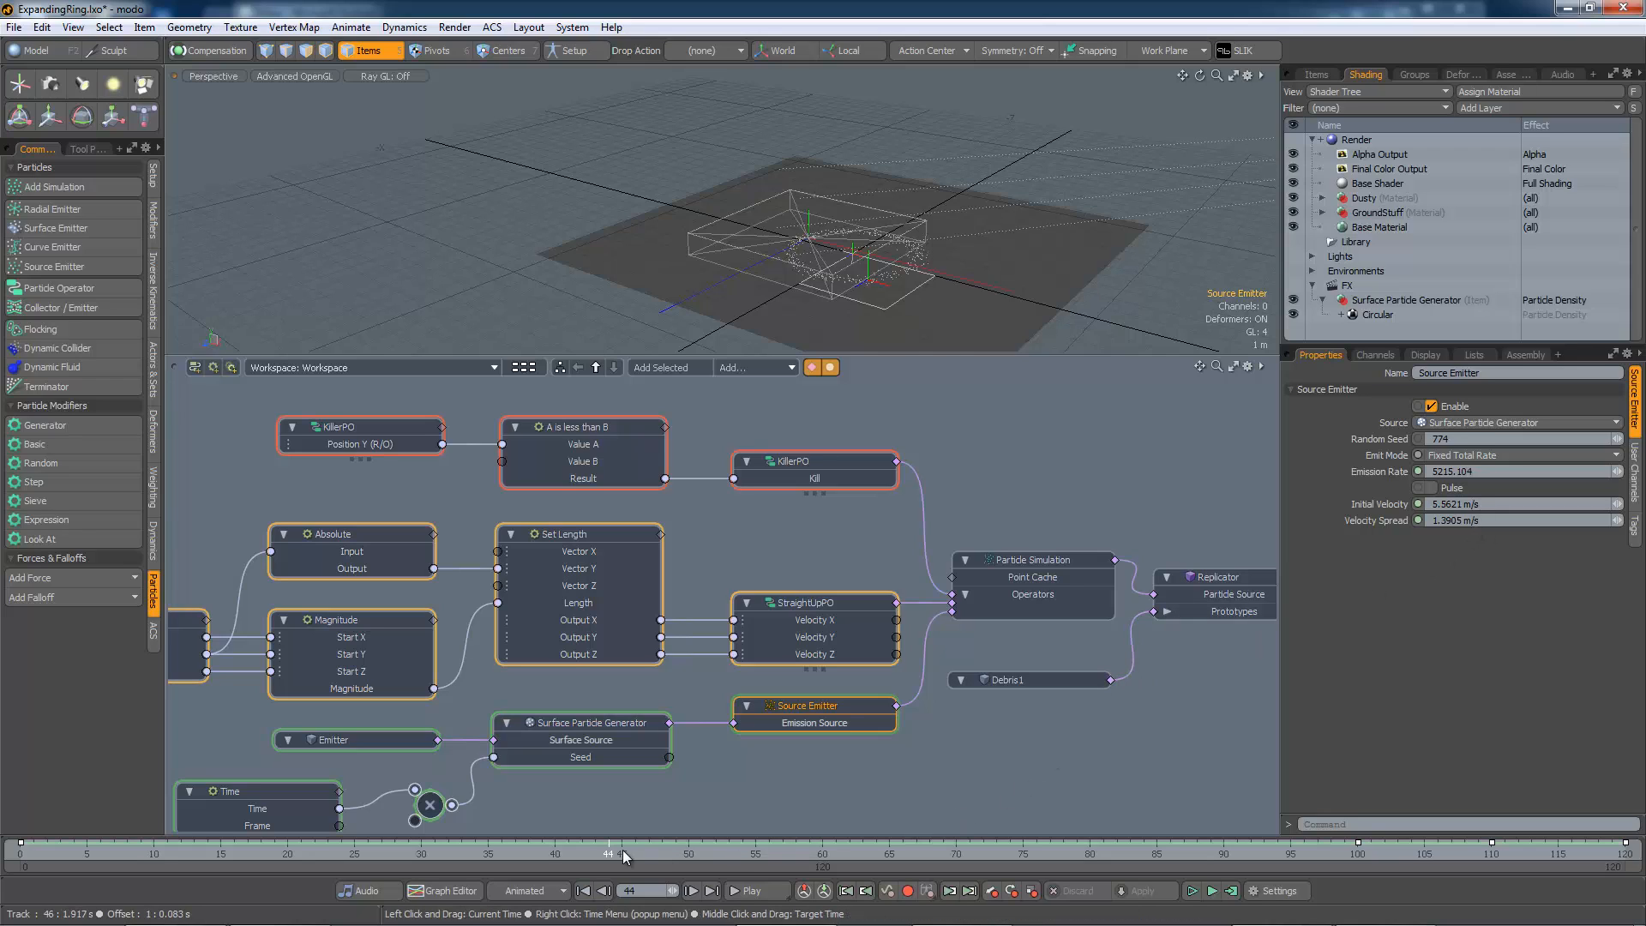
drag(609, 853, 20, 853)
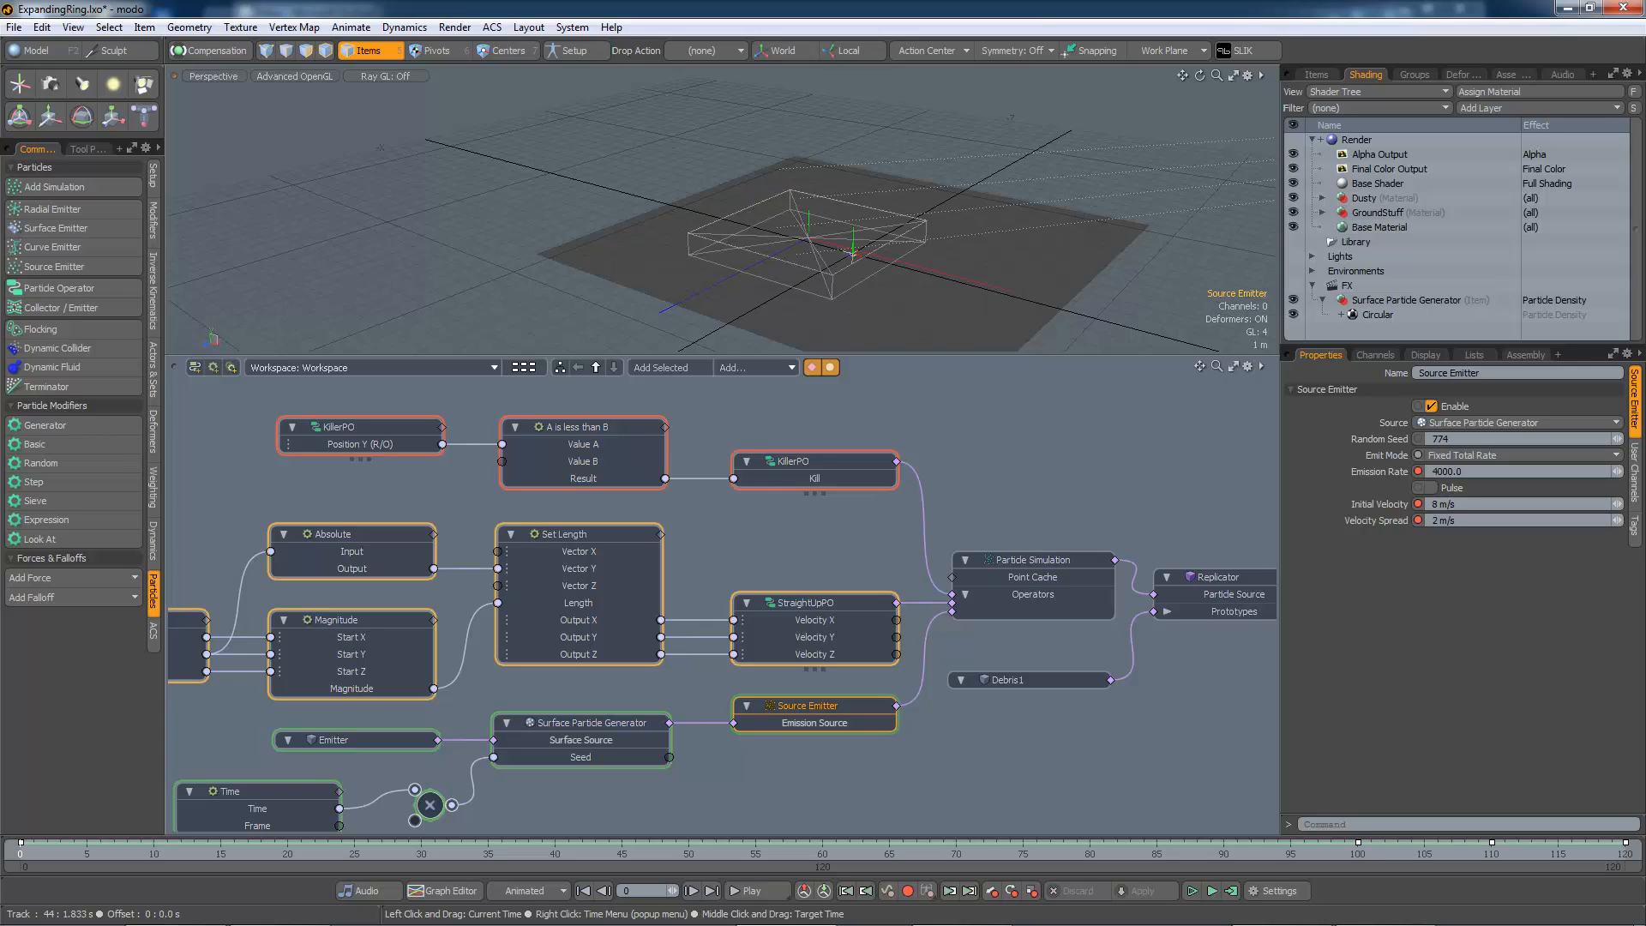
drag(19, 853, 1451, 853)
mouse_move(1462, 919)
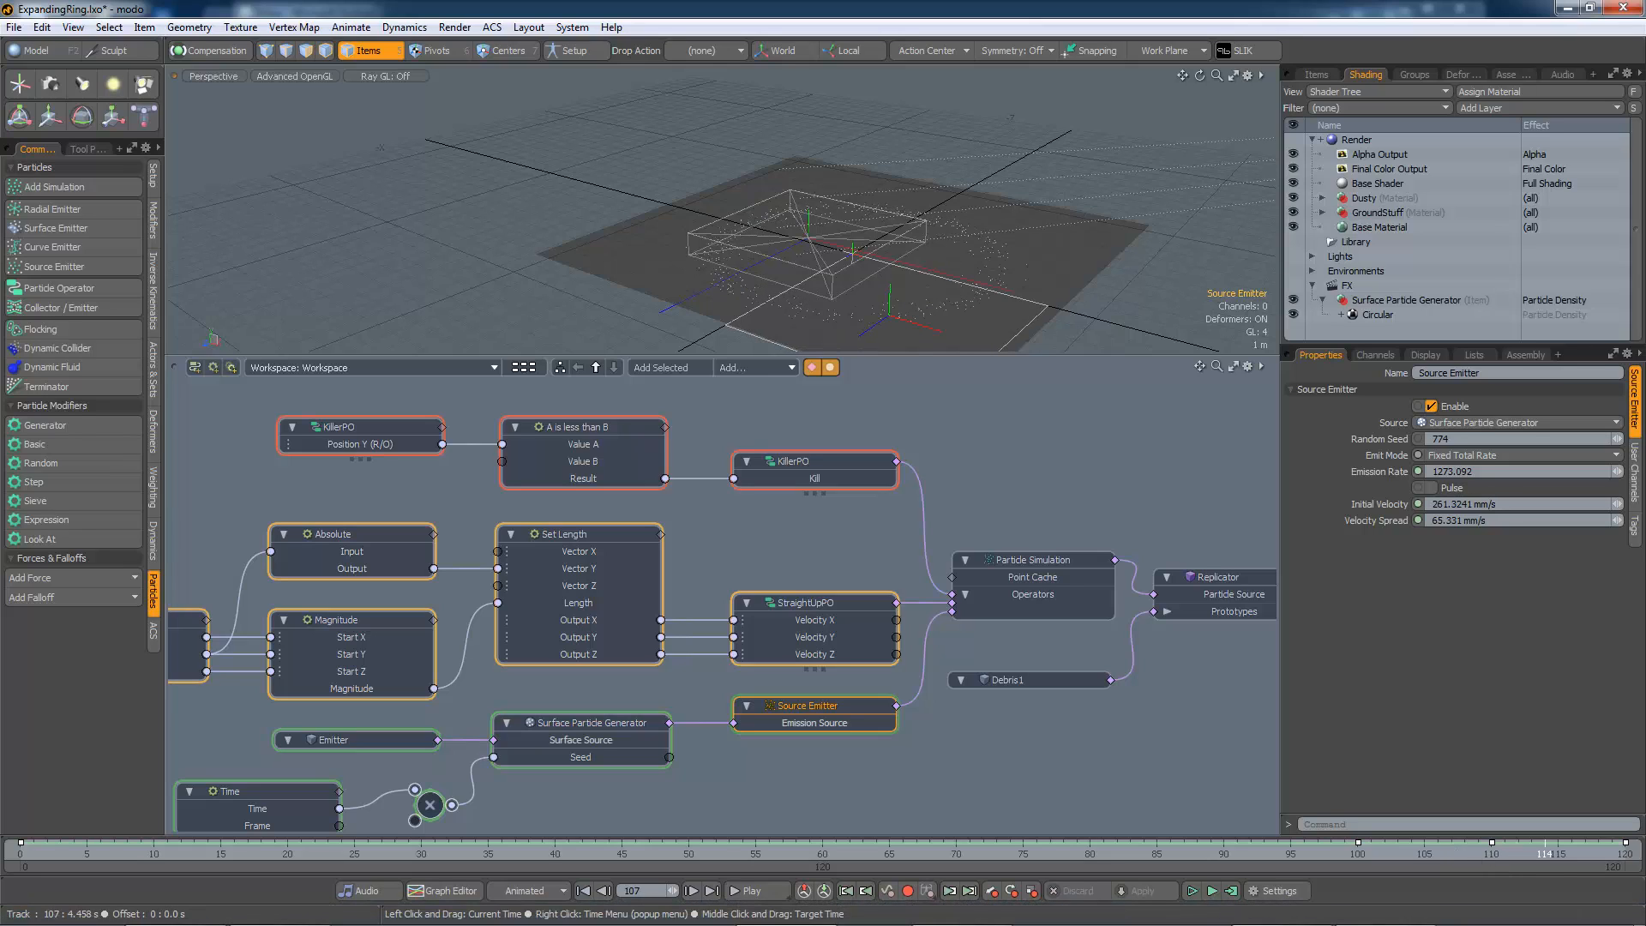
- Scrub the timeline to frame 114 and back to frame 47 to examine the Source Emitter's emission rate and velocity
click(1552, 861)
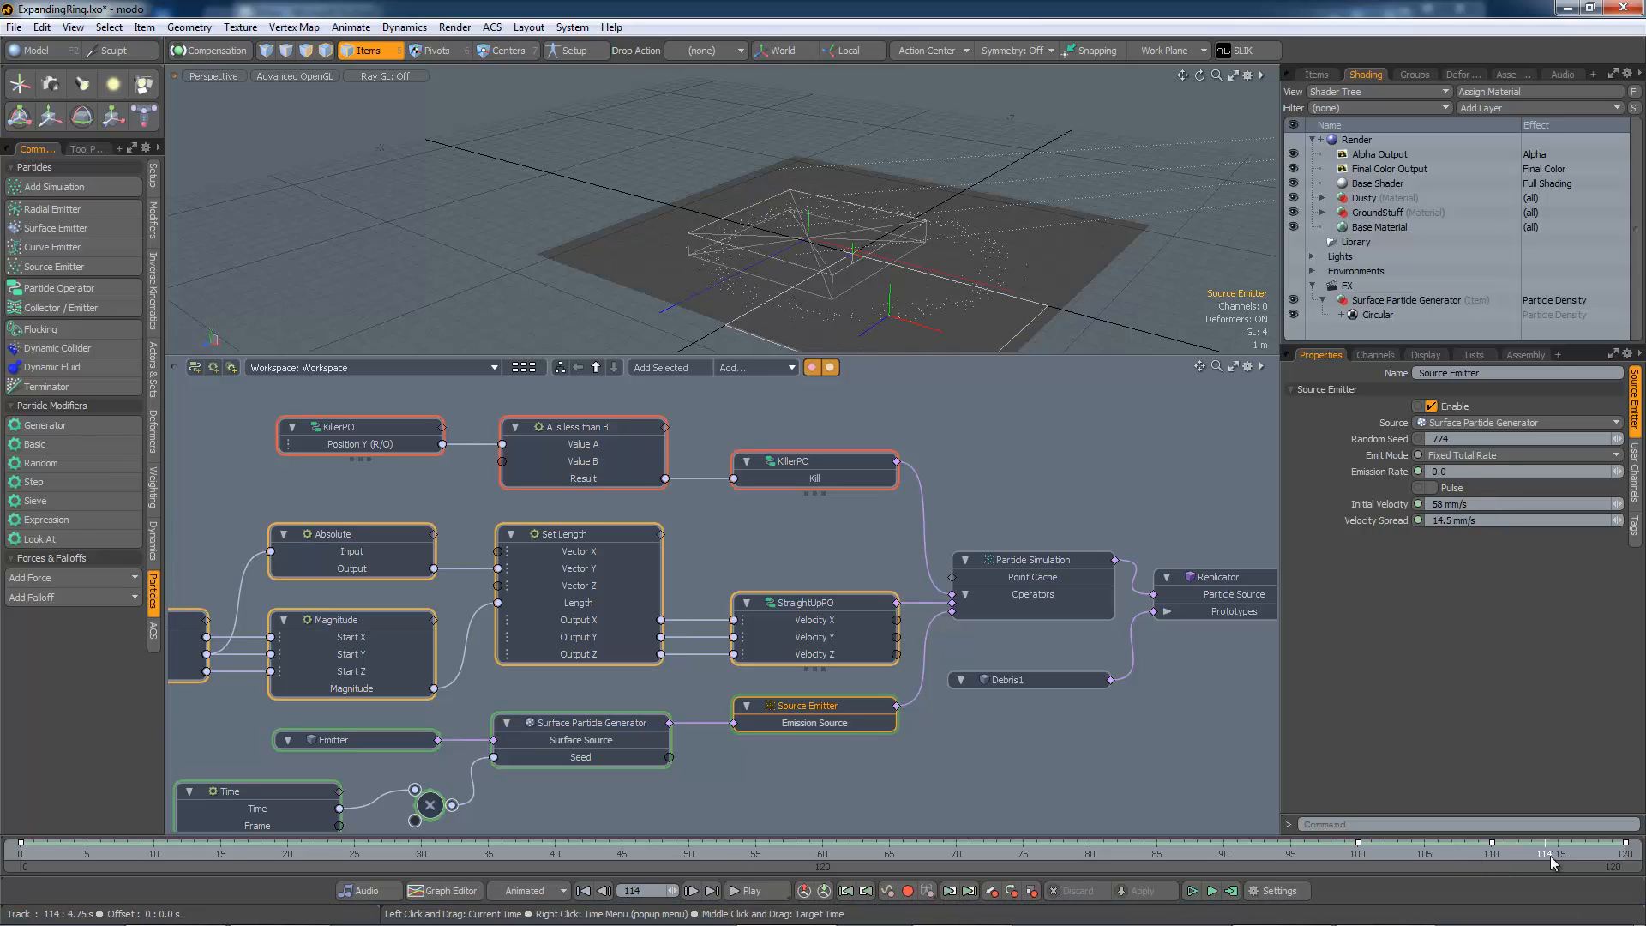
drag(1546, 858, 650, 857)
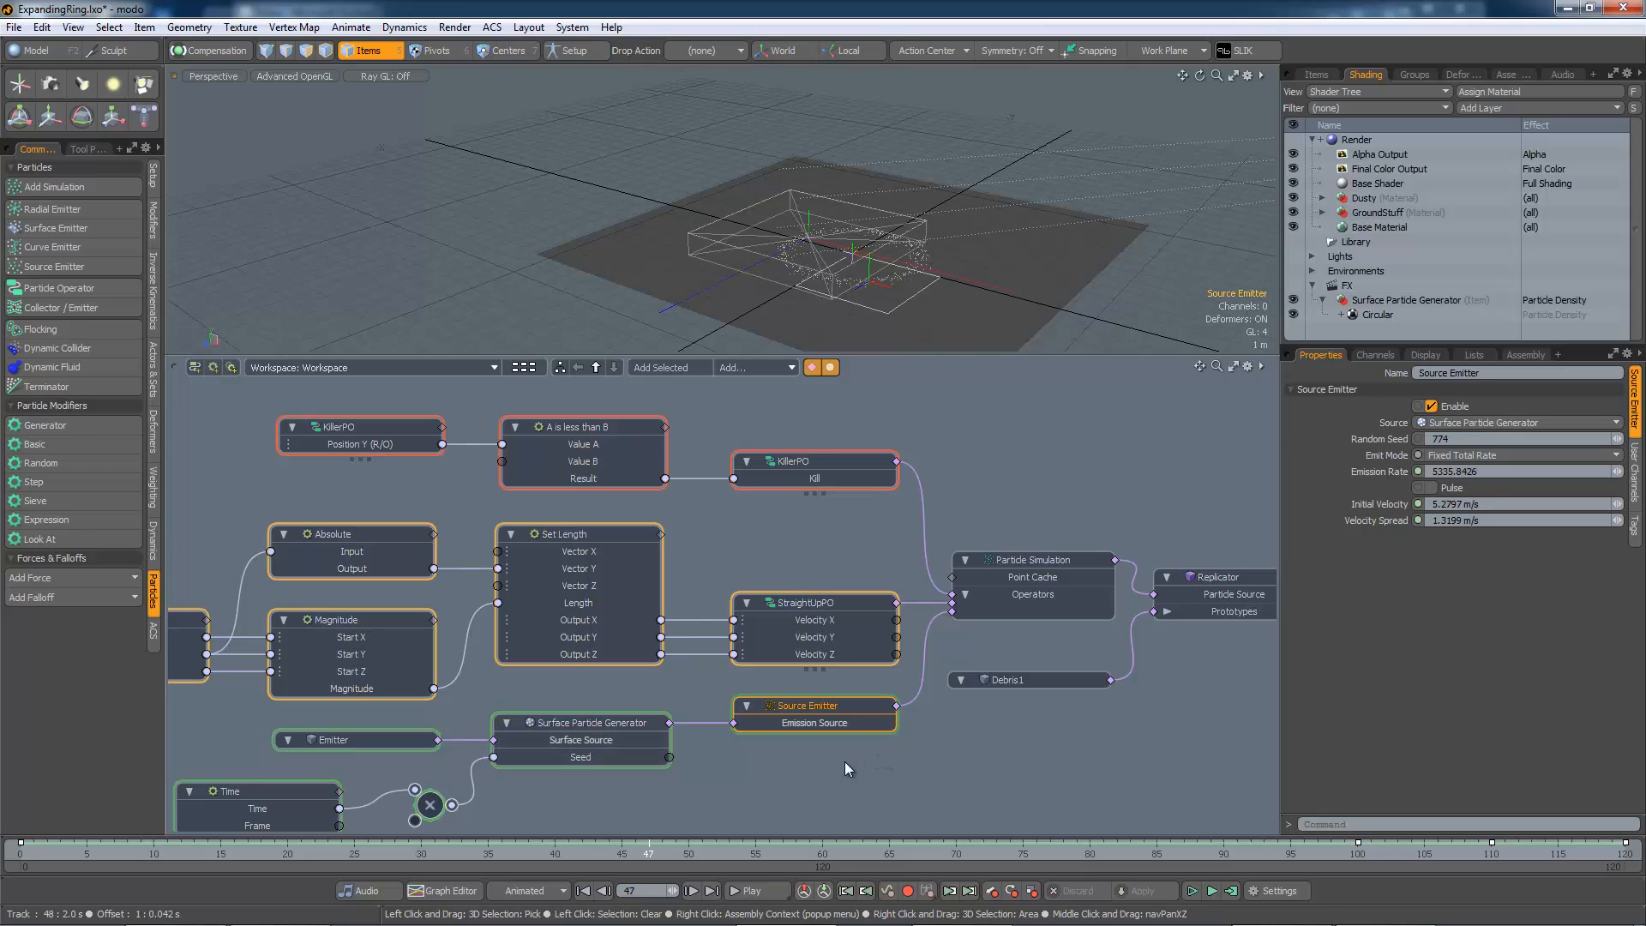
- Select the StraightUpPO operator in the schematic and examine how its velocity channels feed the Absolute and Magnitude nodes
middle_drag(780, 785, 842, 748)
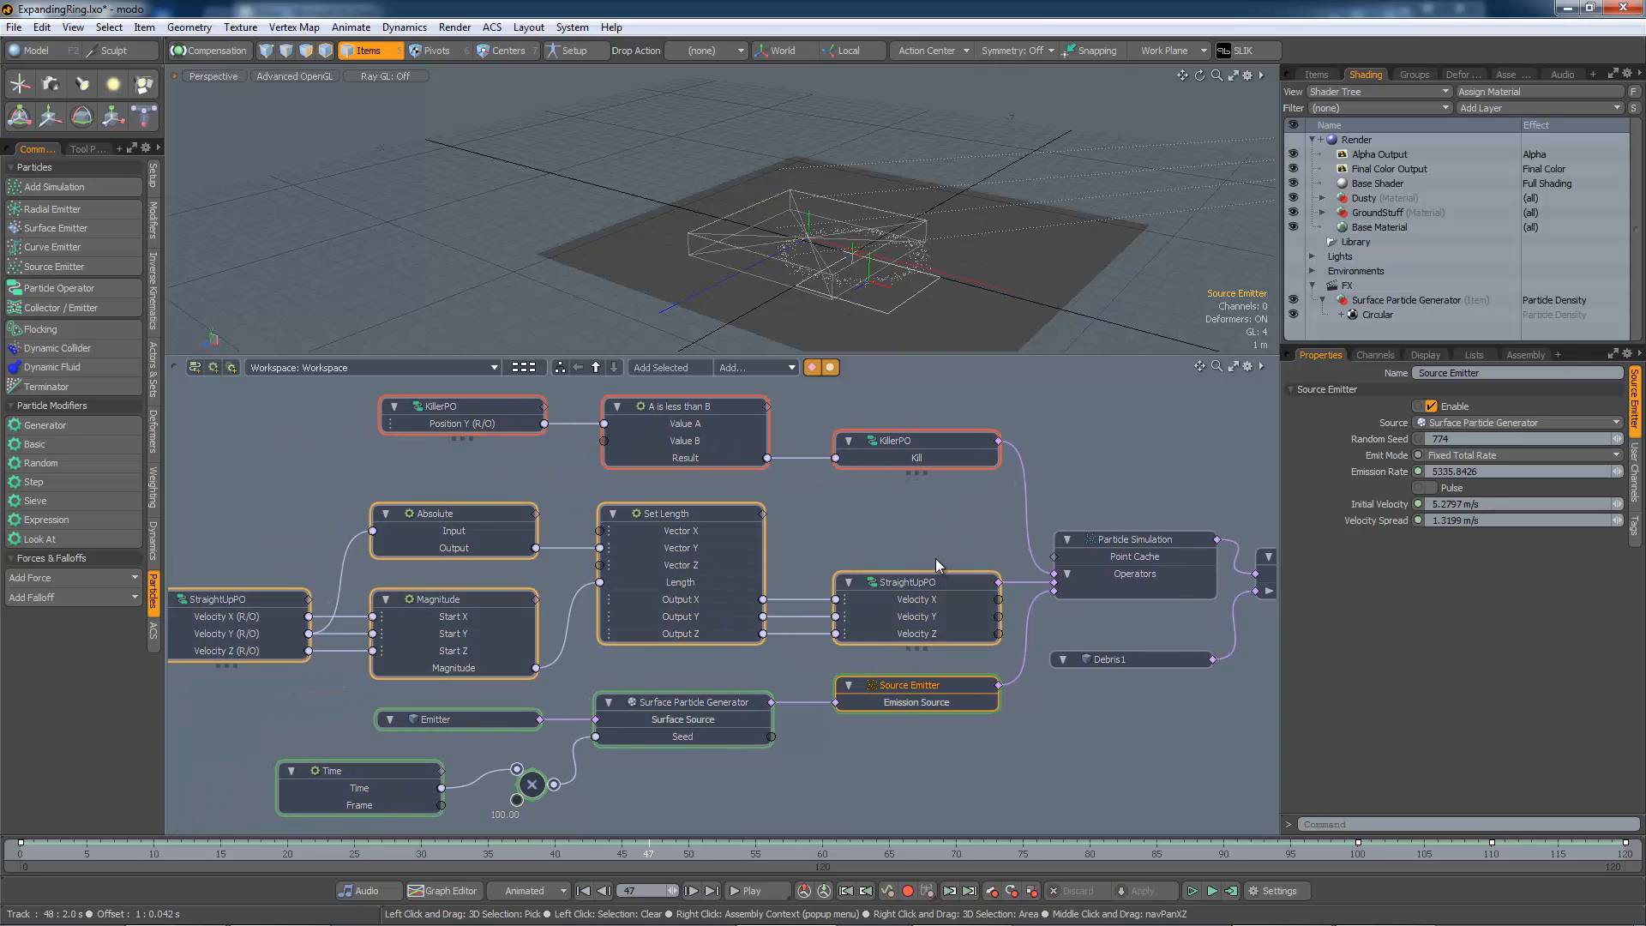
click(939, 583)
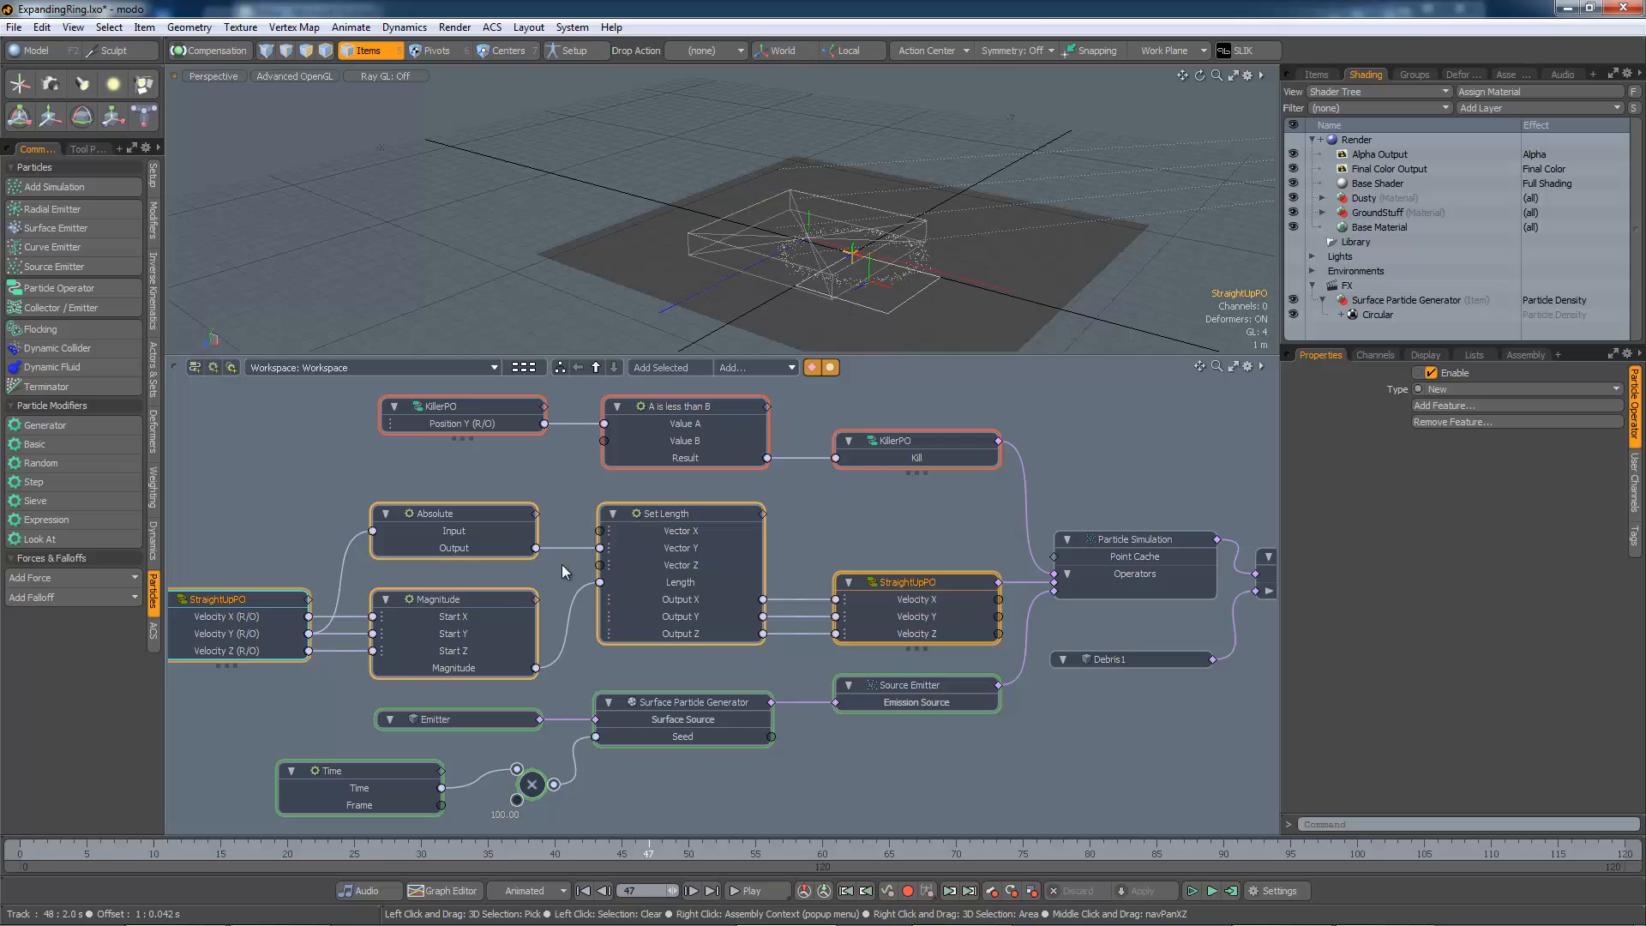
middle_drag(255, 563, 435, 570)
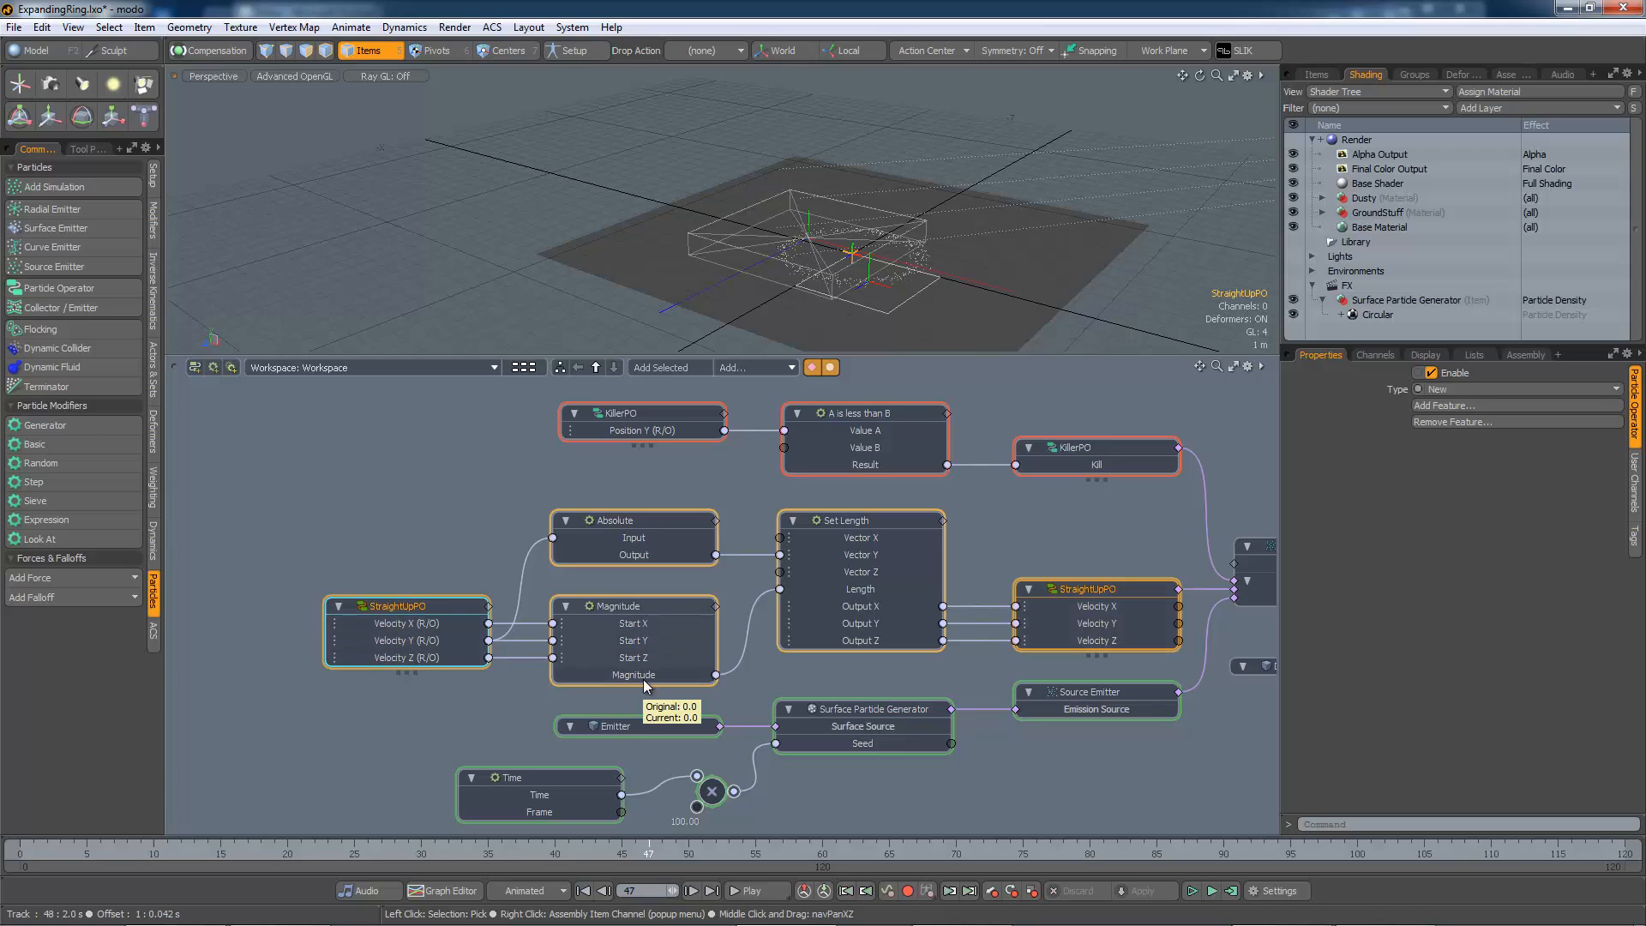
alt+shift+drag(771, 667, 665, 683)
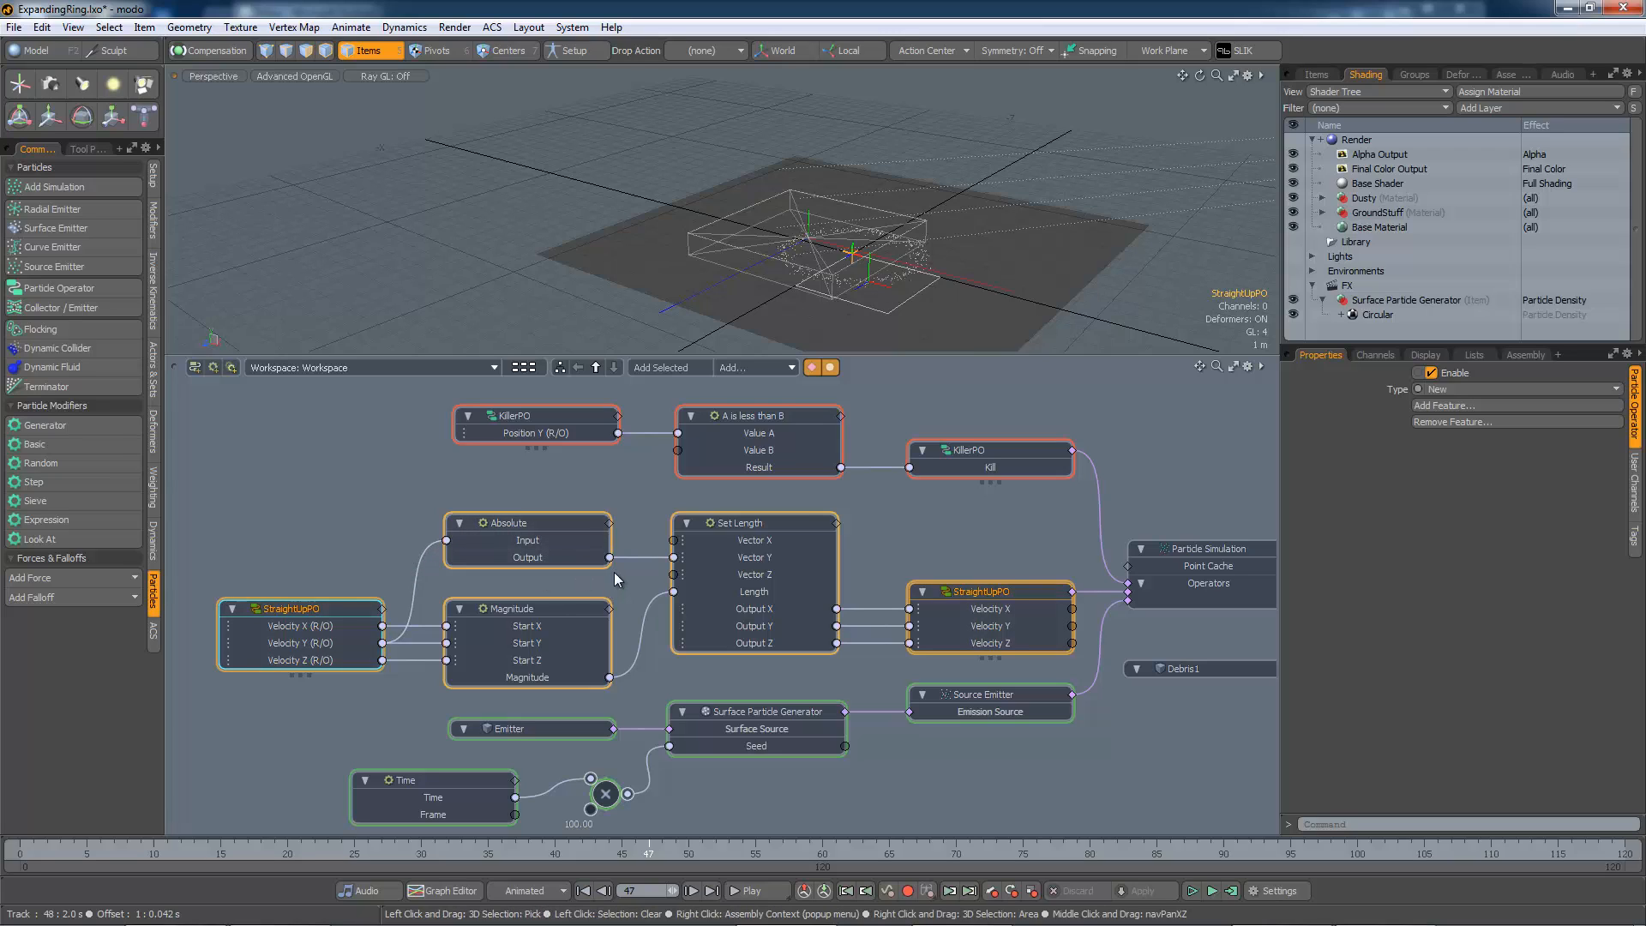
alt+shift+drag(916, 557, 825, 545)
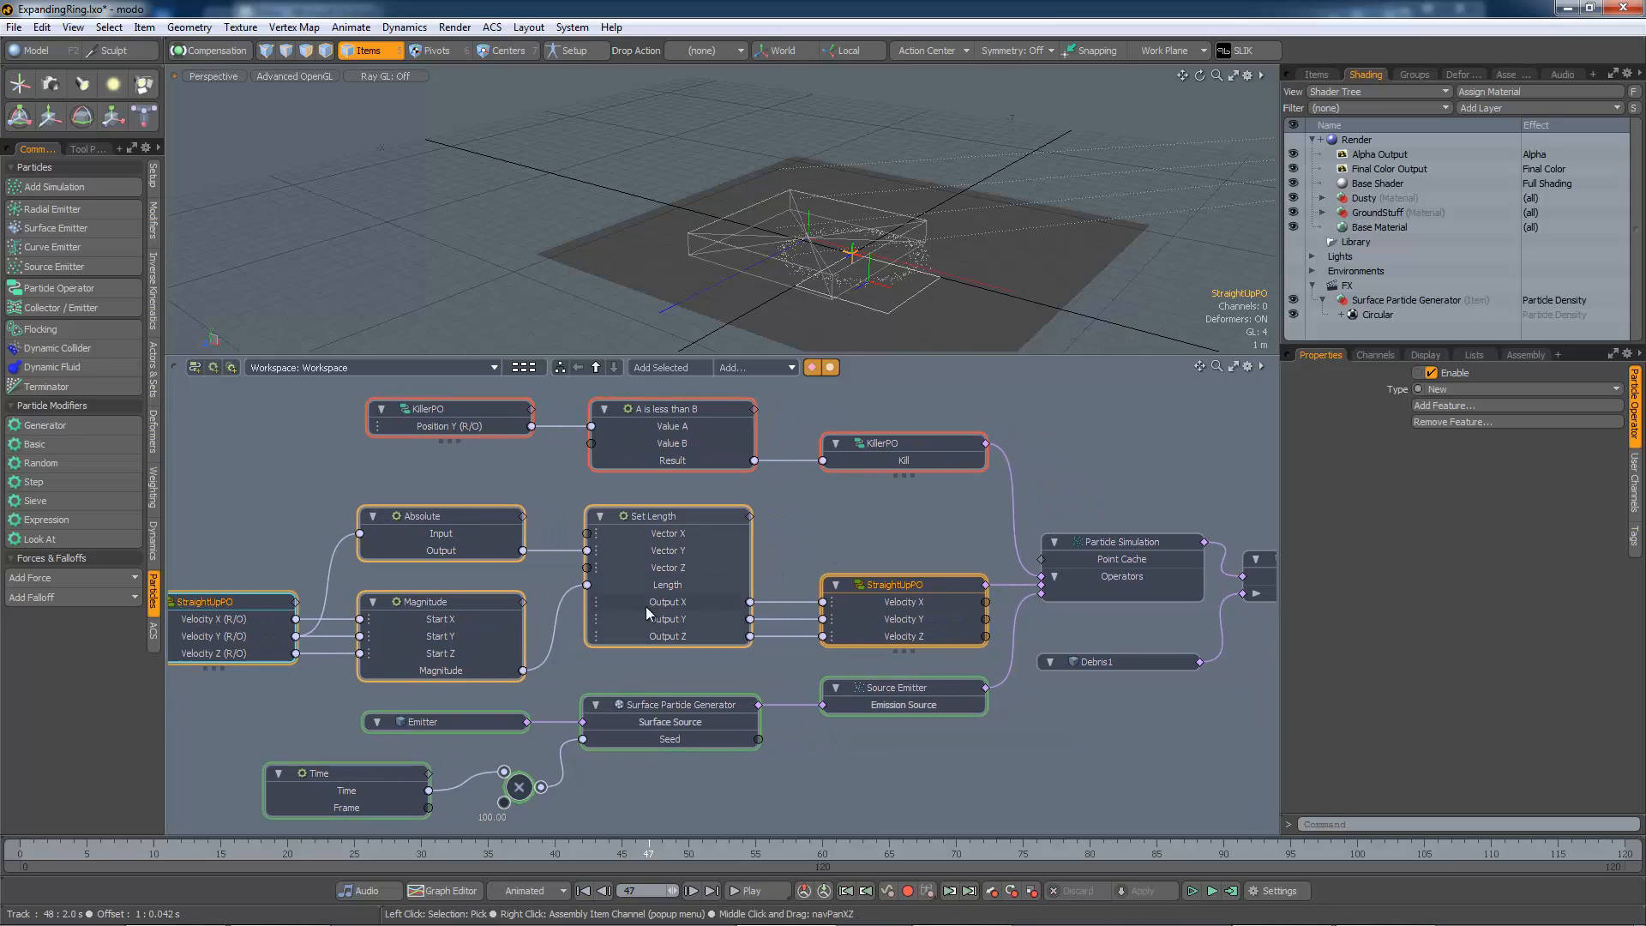
- Select the Set Length node and examine its vector and length inputs and its outputs to StraightUpPO's velocity channels
click(673, 518)
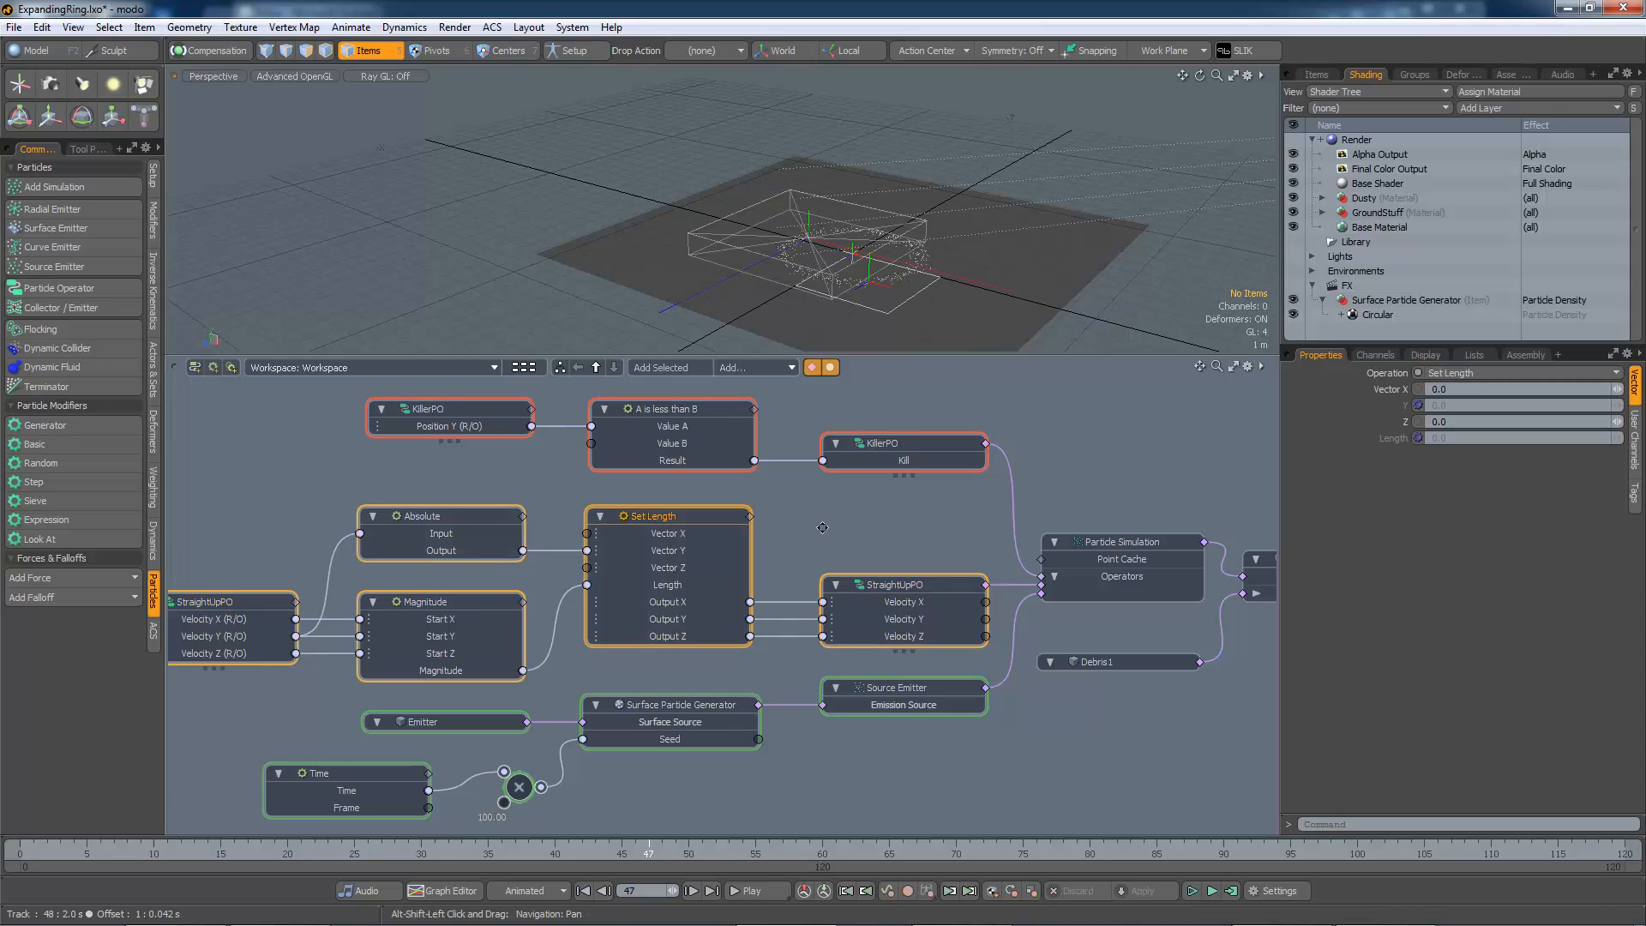
alt+drag(816, 523, 783, 522)
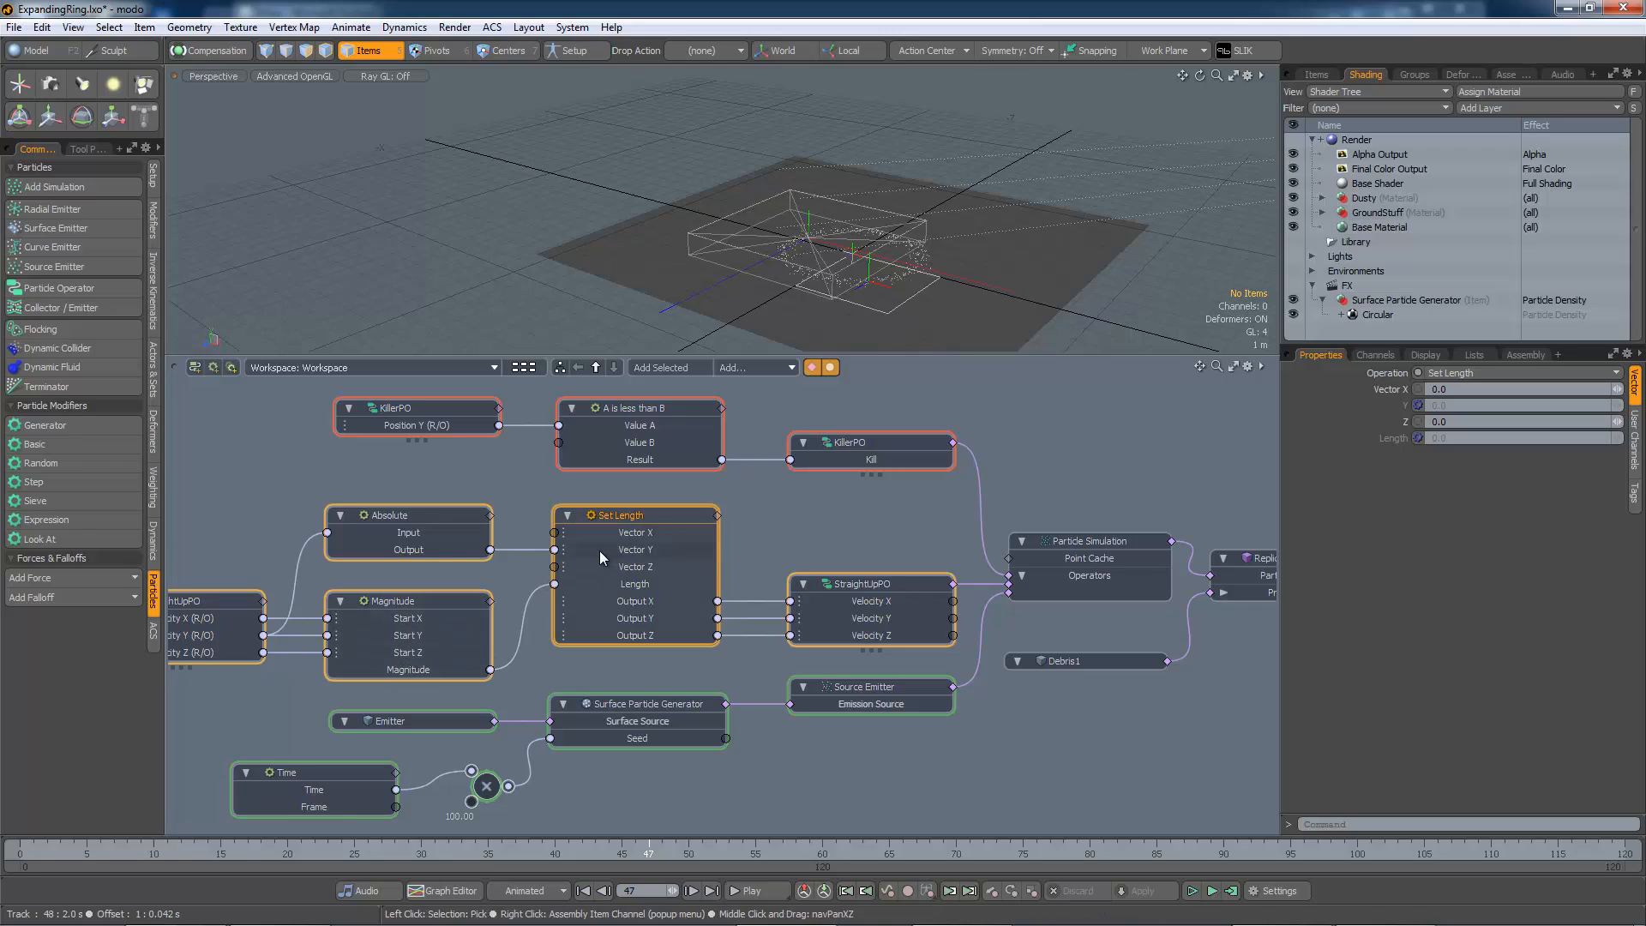
alt+drag(767, 535, 727, 553)
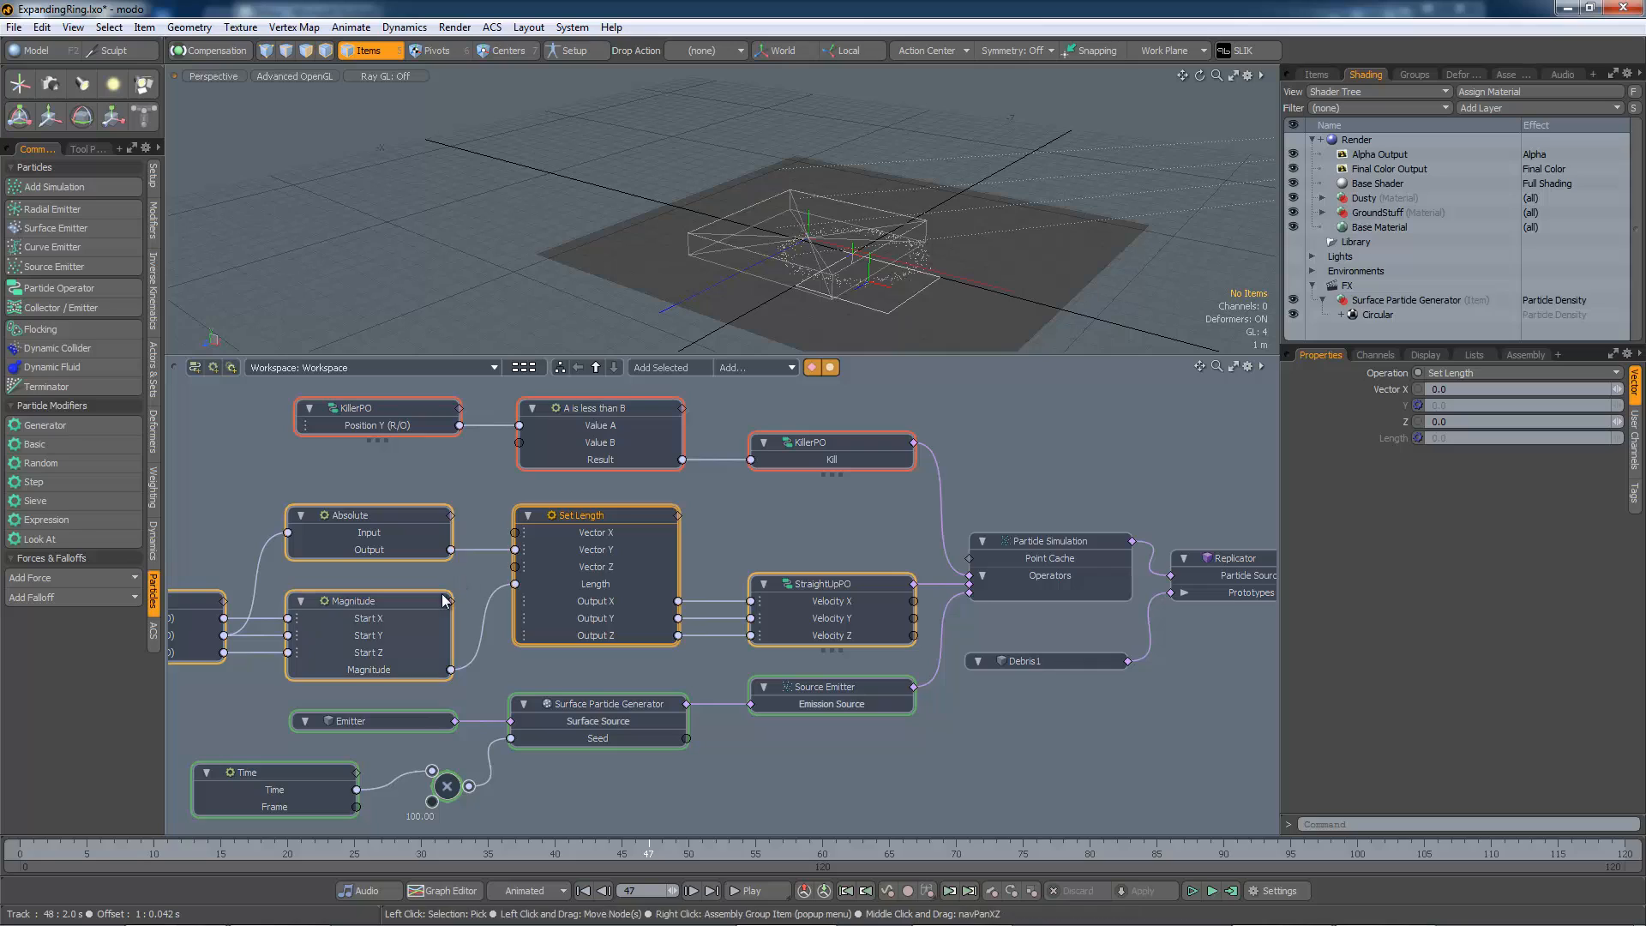
alt+drag(394, 597, 421, 597)
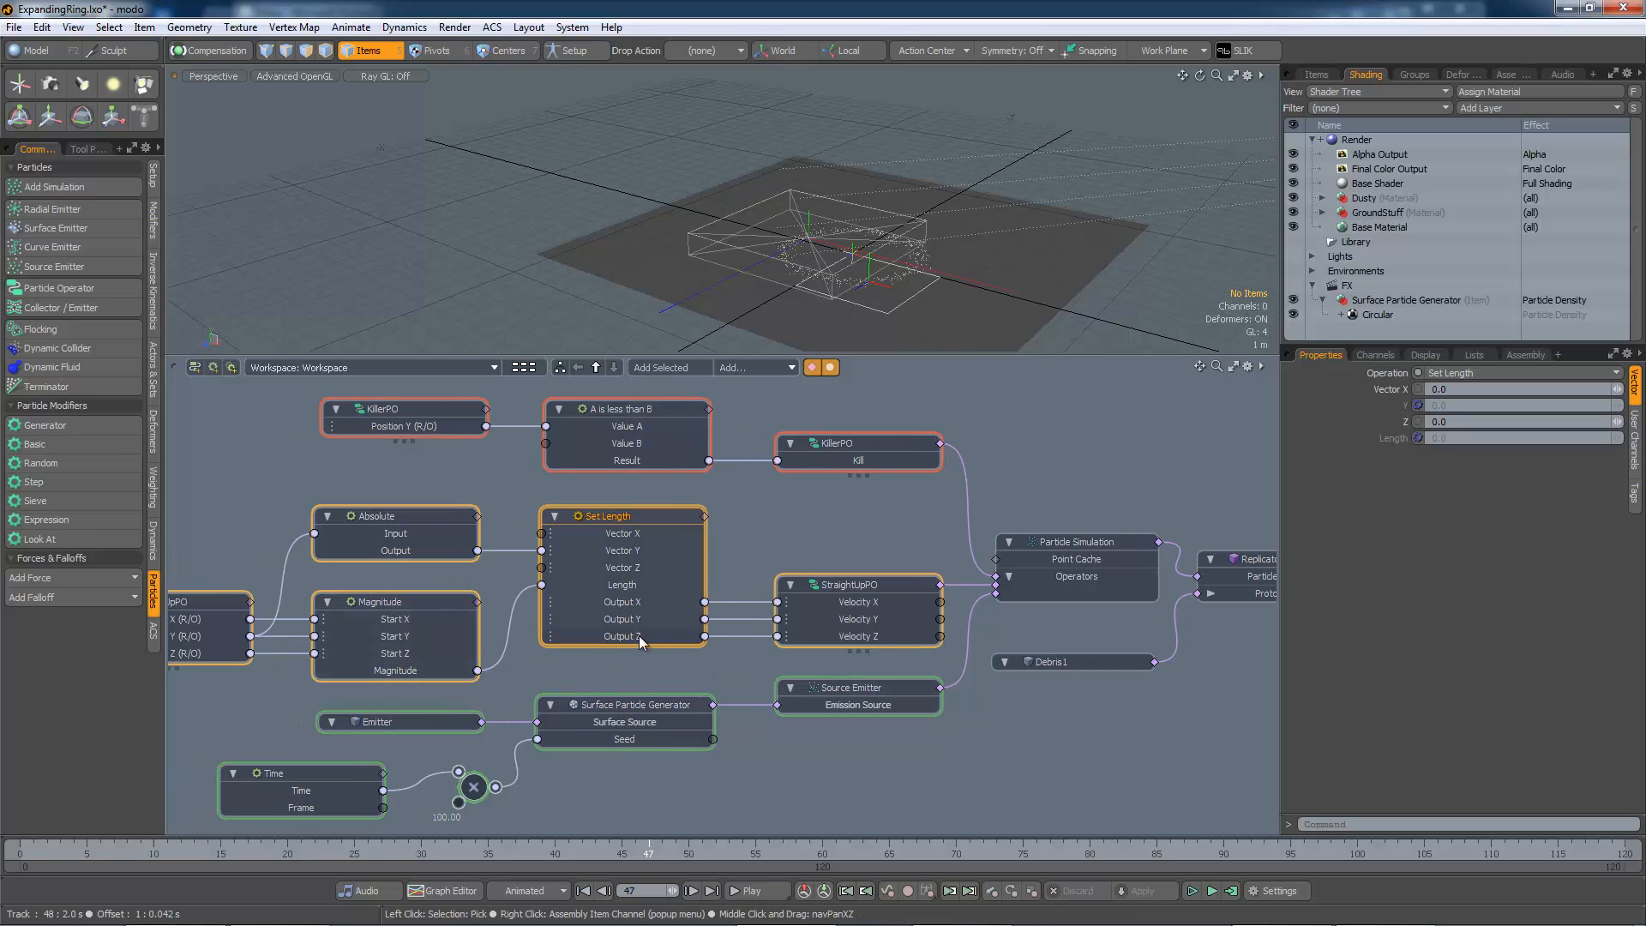
alt+drag(777, 531, 752, 531)
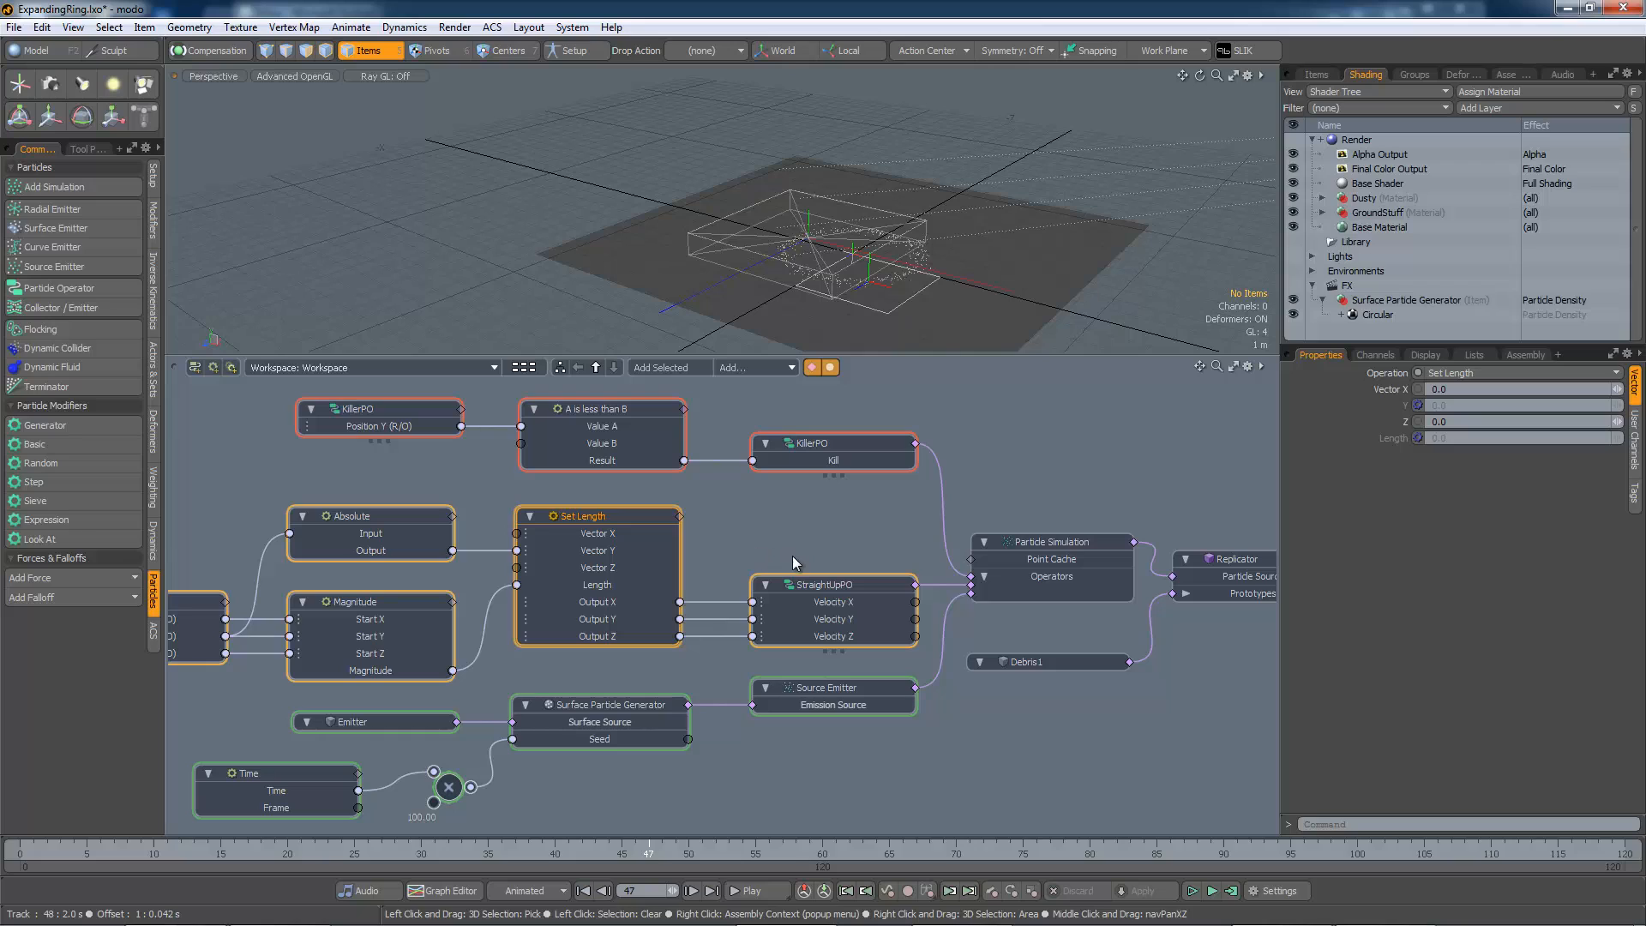
alt+drag(634, 583, 560, 584)
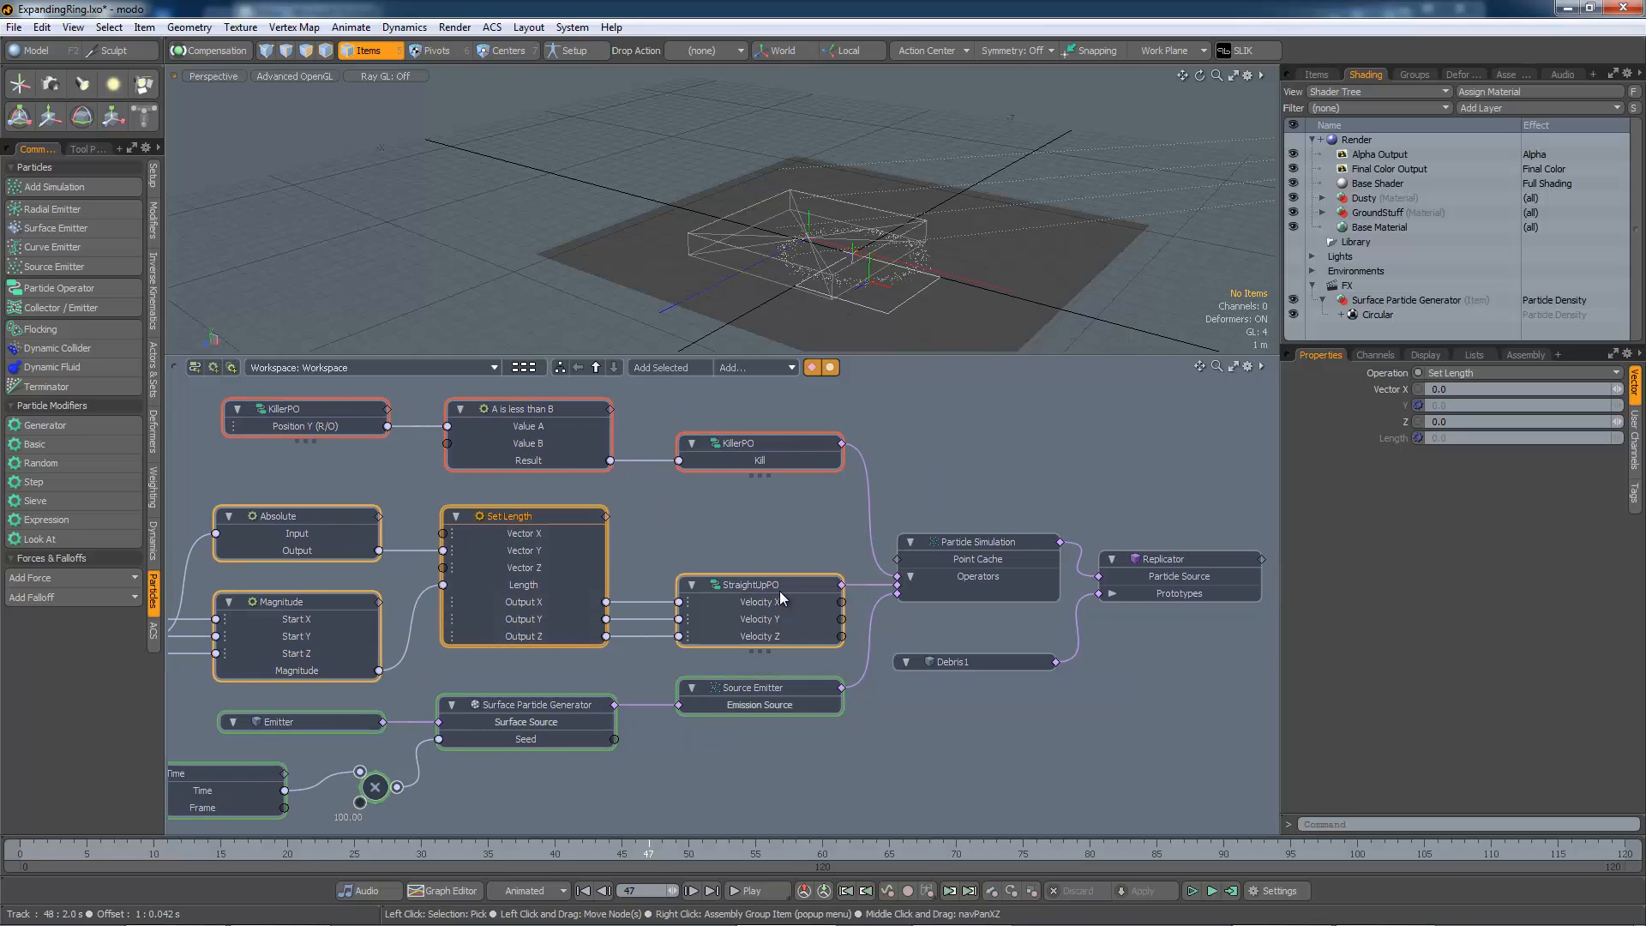
alt+drag(808, 548, 792, 551)
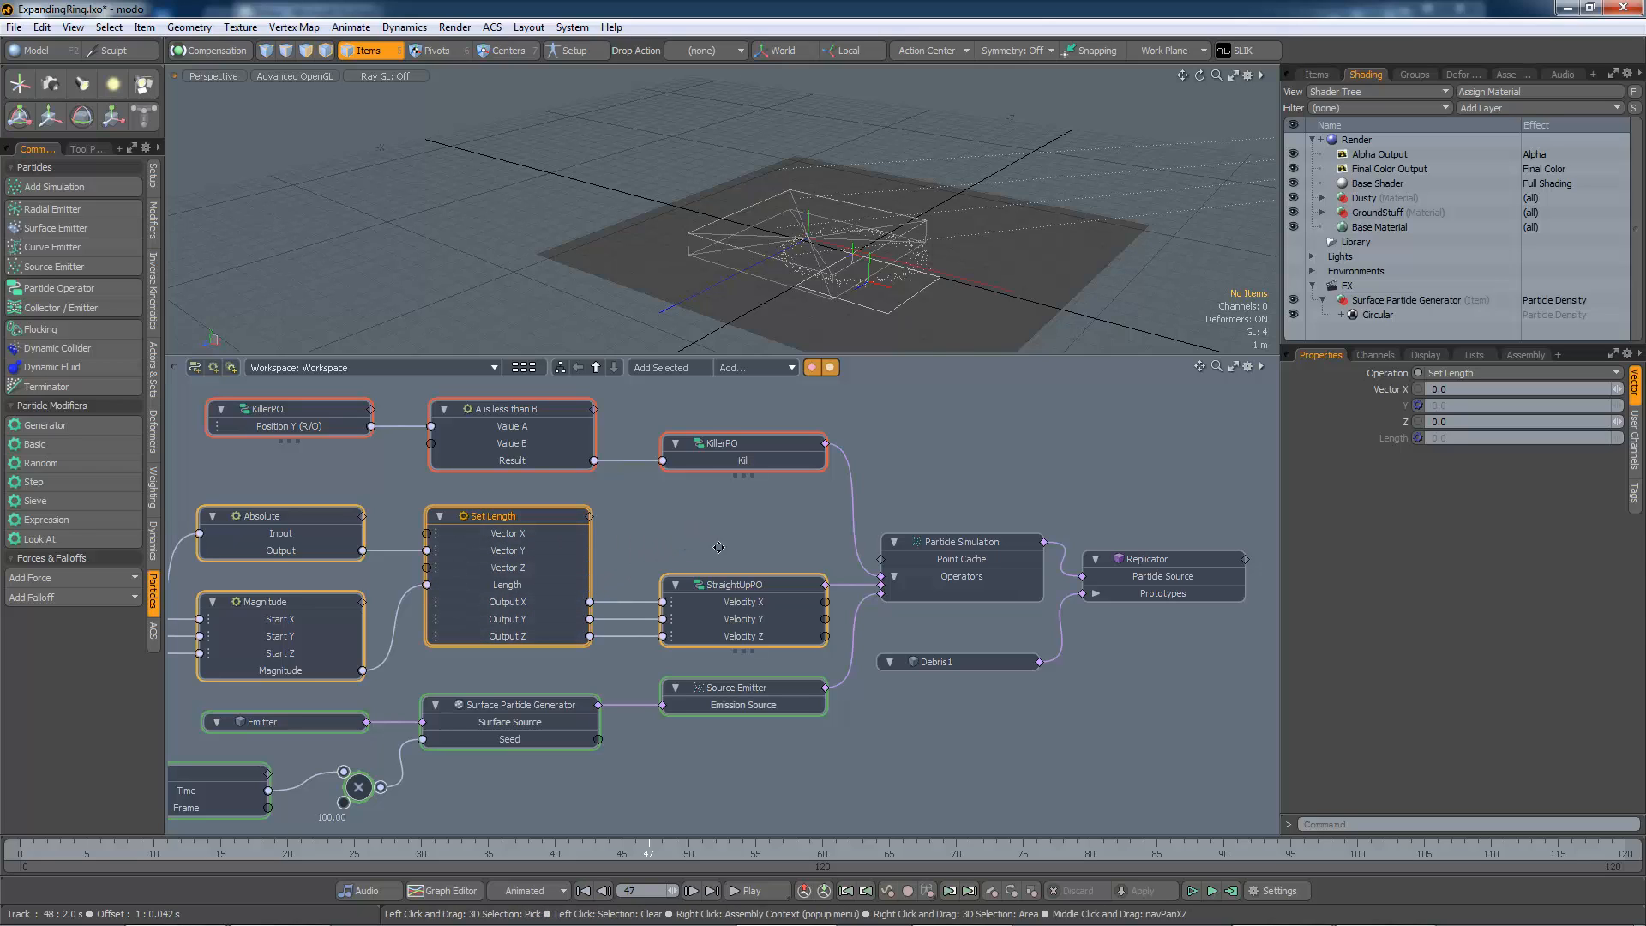
middle_drag(719, 547, 778, 539)
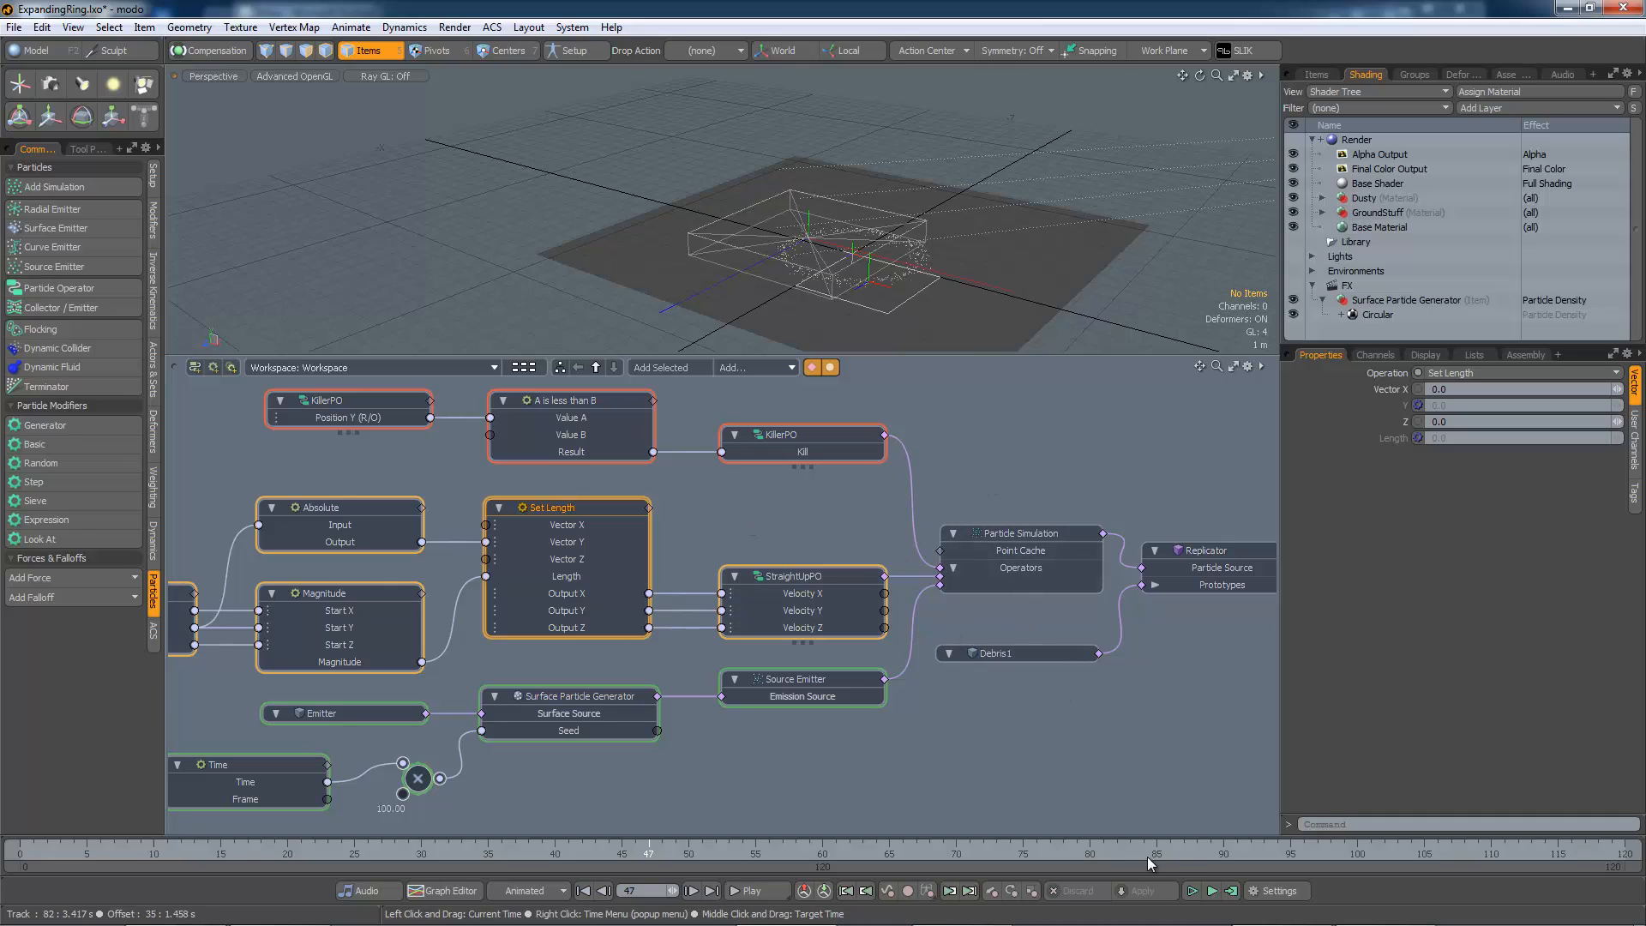
- Run the simulation live in an enlarged 3D viewport to examine the debris motion, select the Particle Simulation, and stop the run
click(1212, 892)
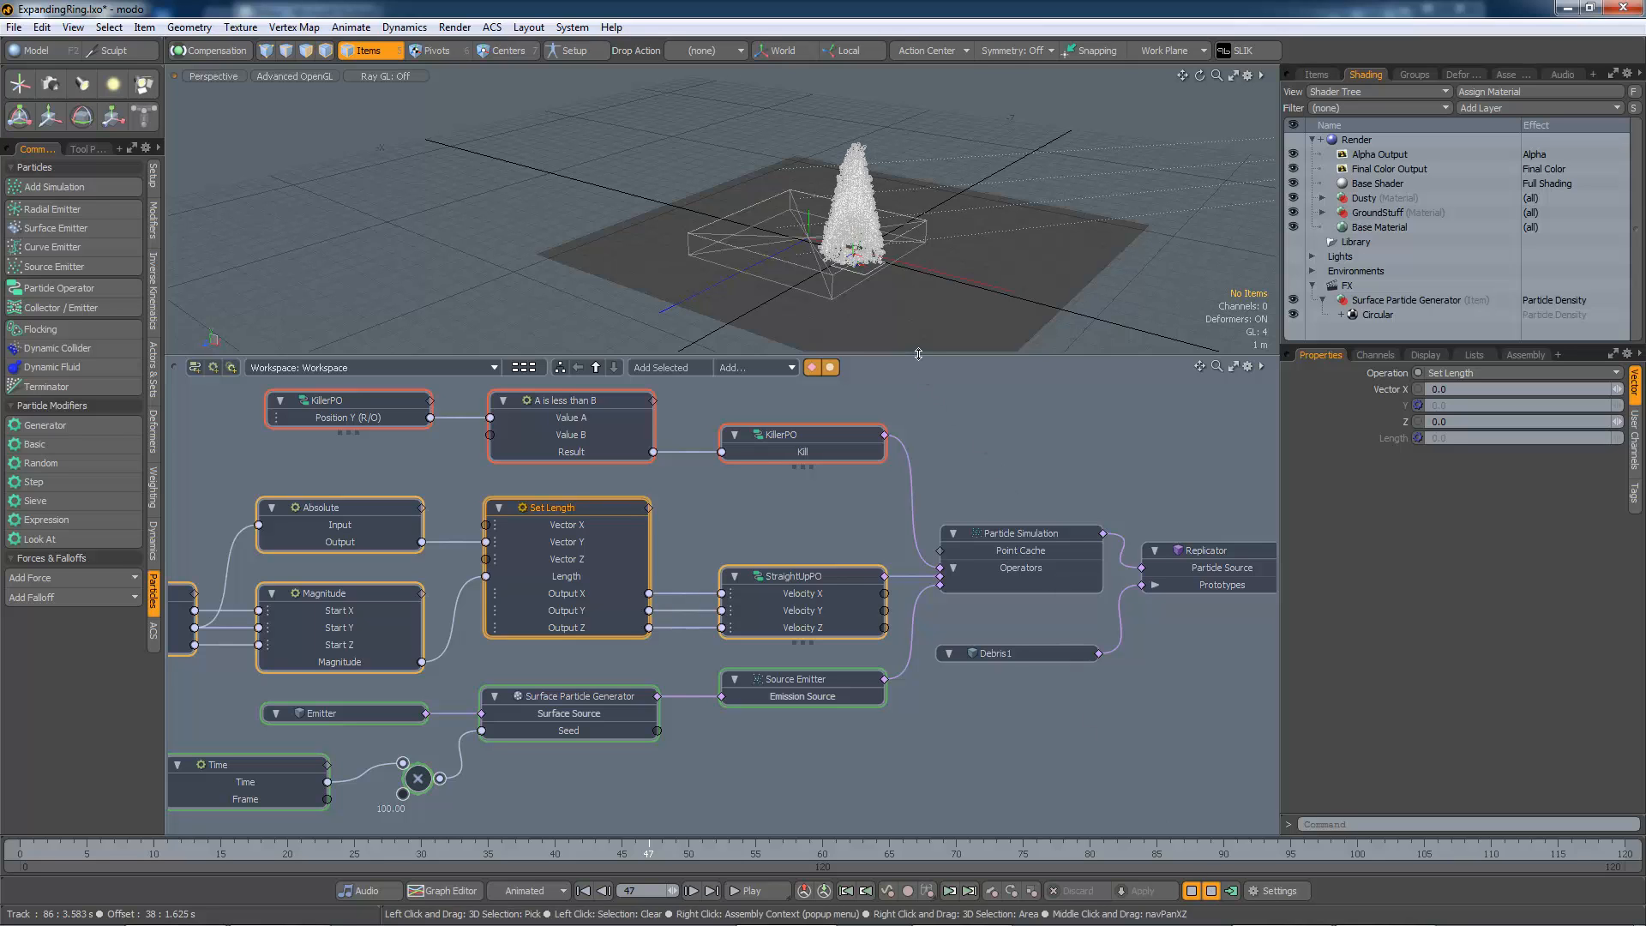
drag(914, 438, 920, 549)
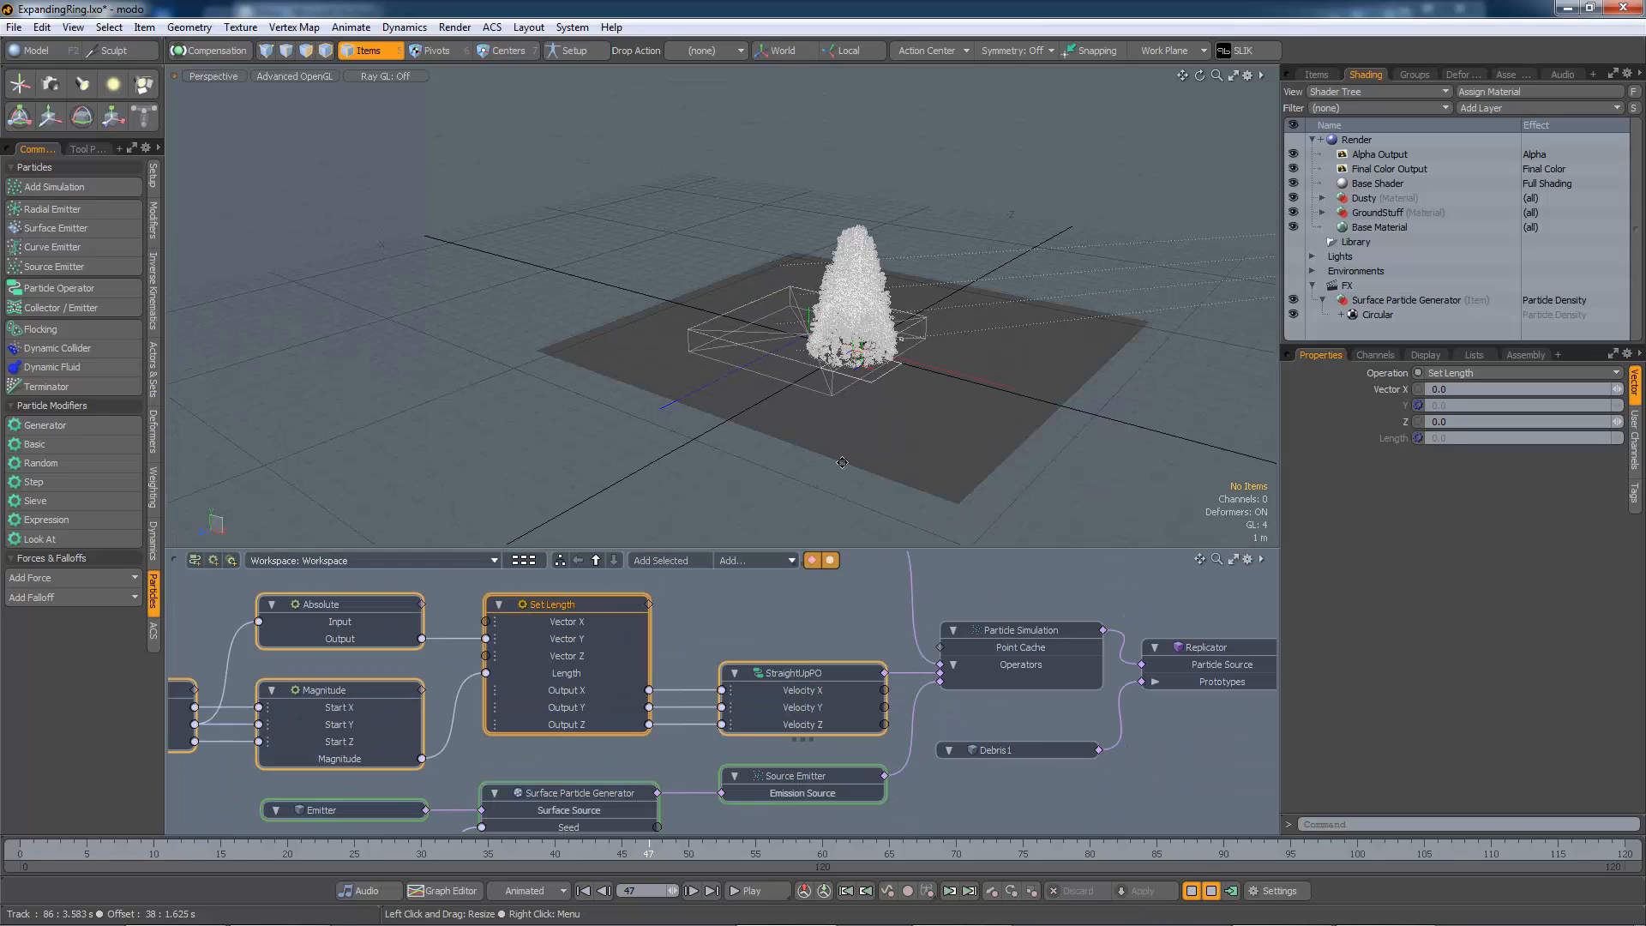
alt+shift+drag(914, 445, 834, 467)
scroll(777, 432, up, 4)
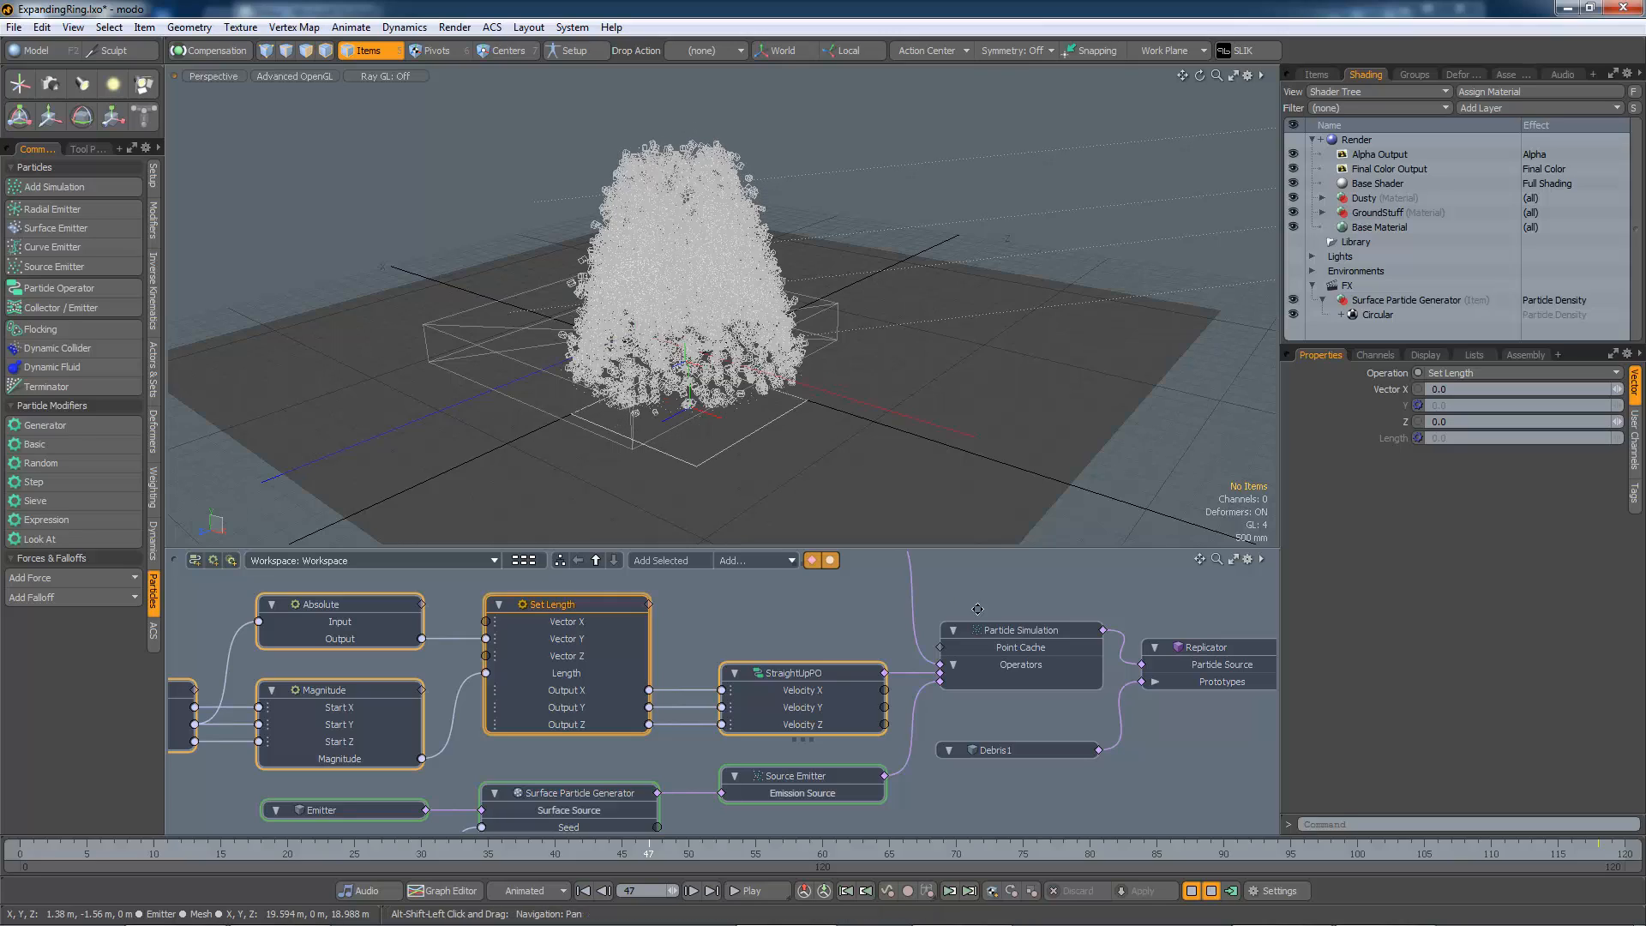
click(1033, 631)
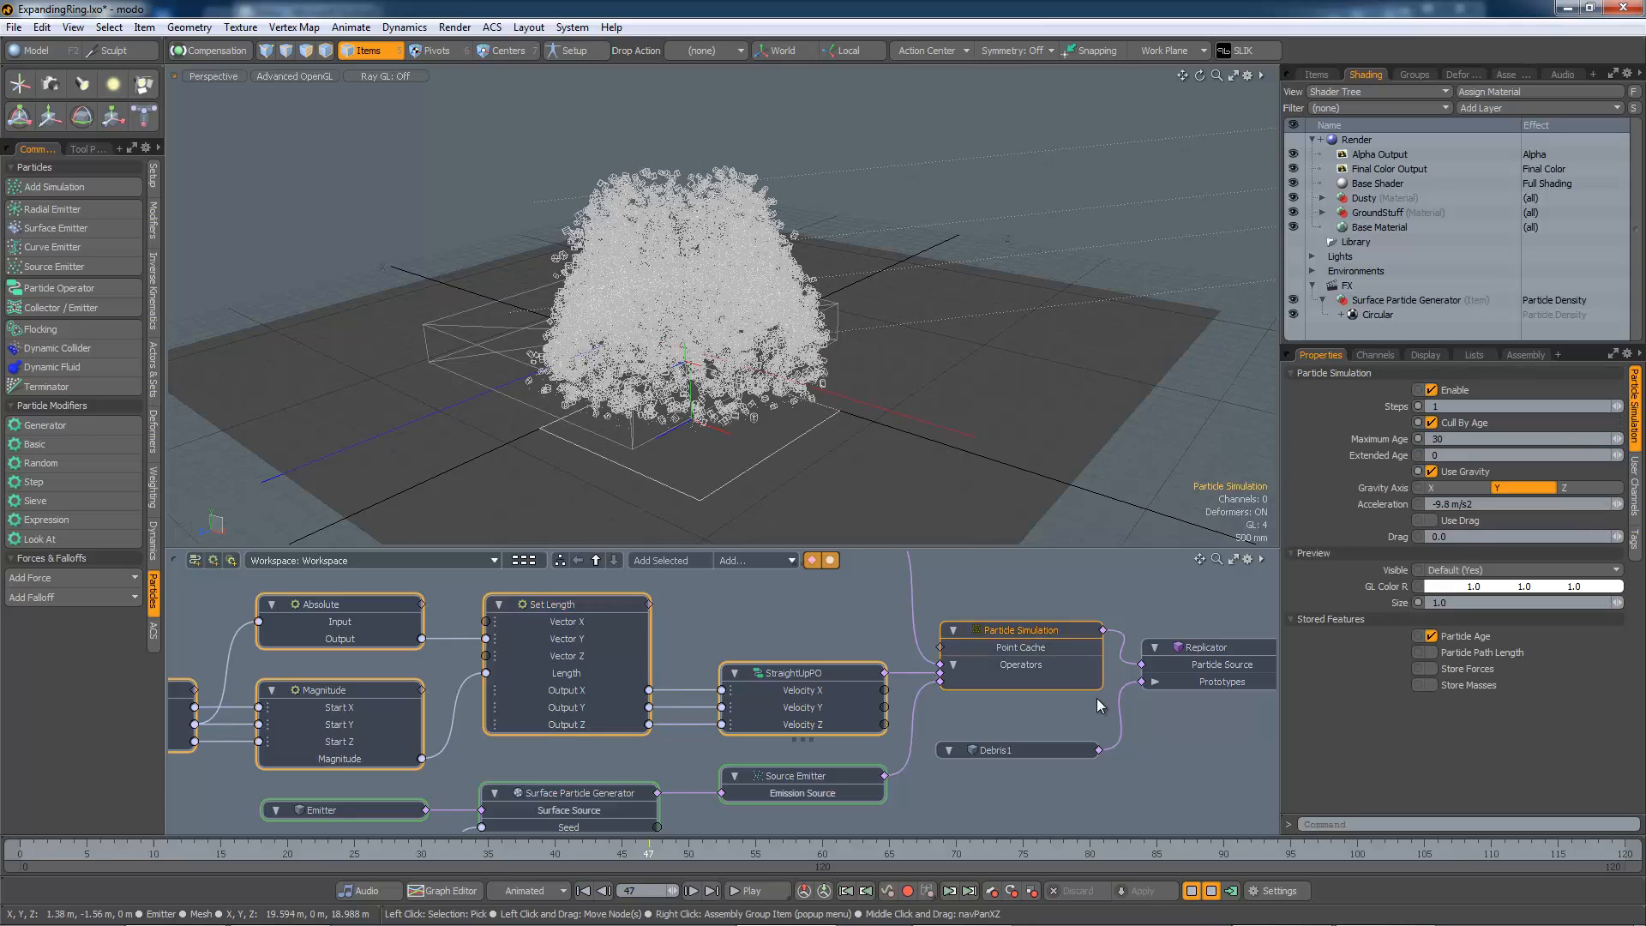
click(1212, 892)
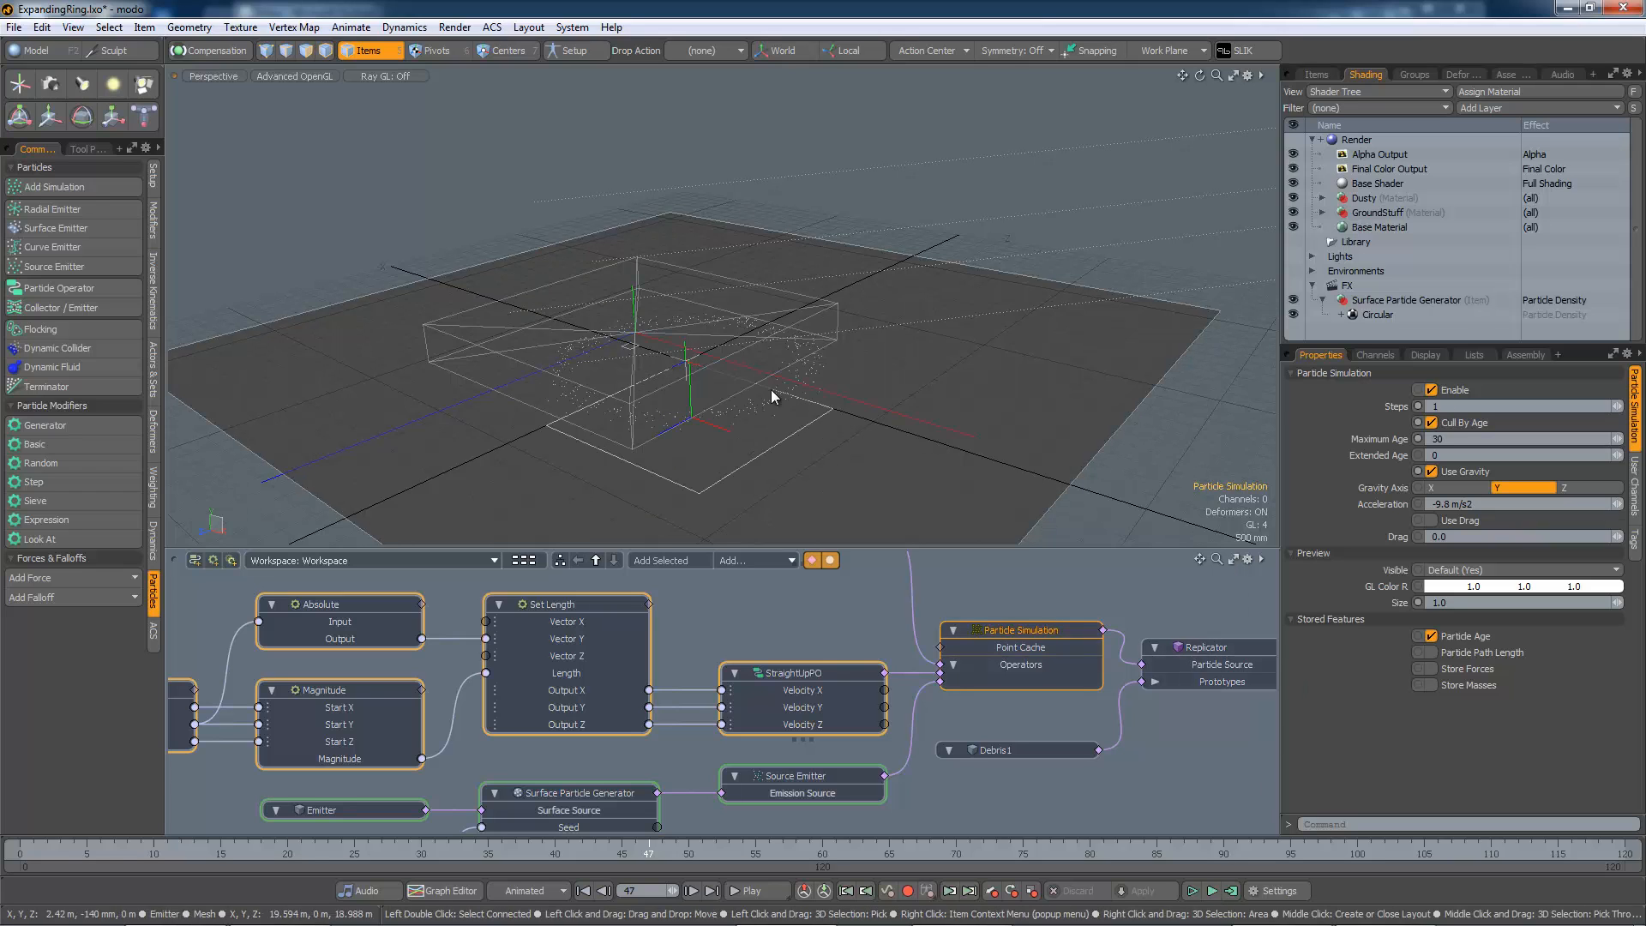
alt+drag(849, 371, 883, 377)
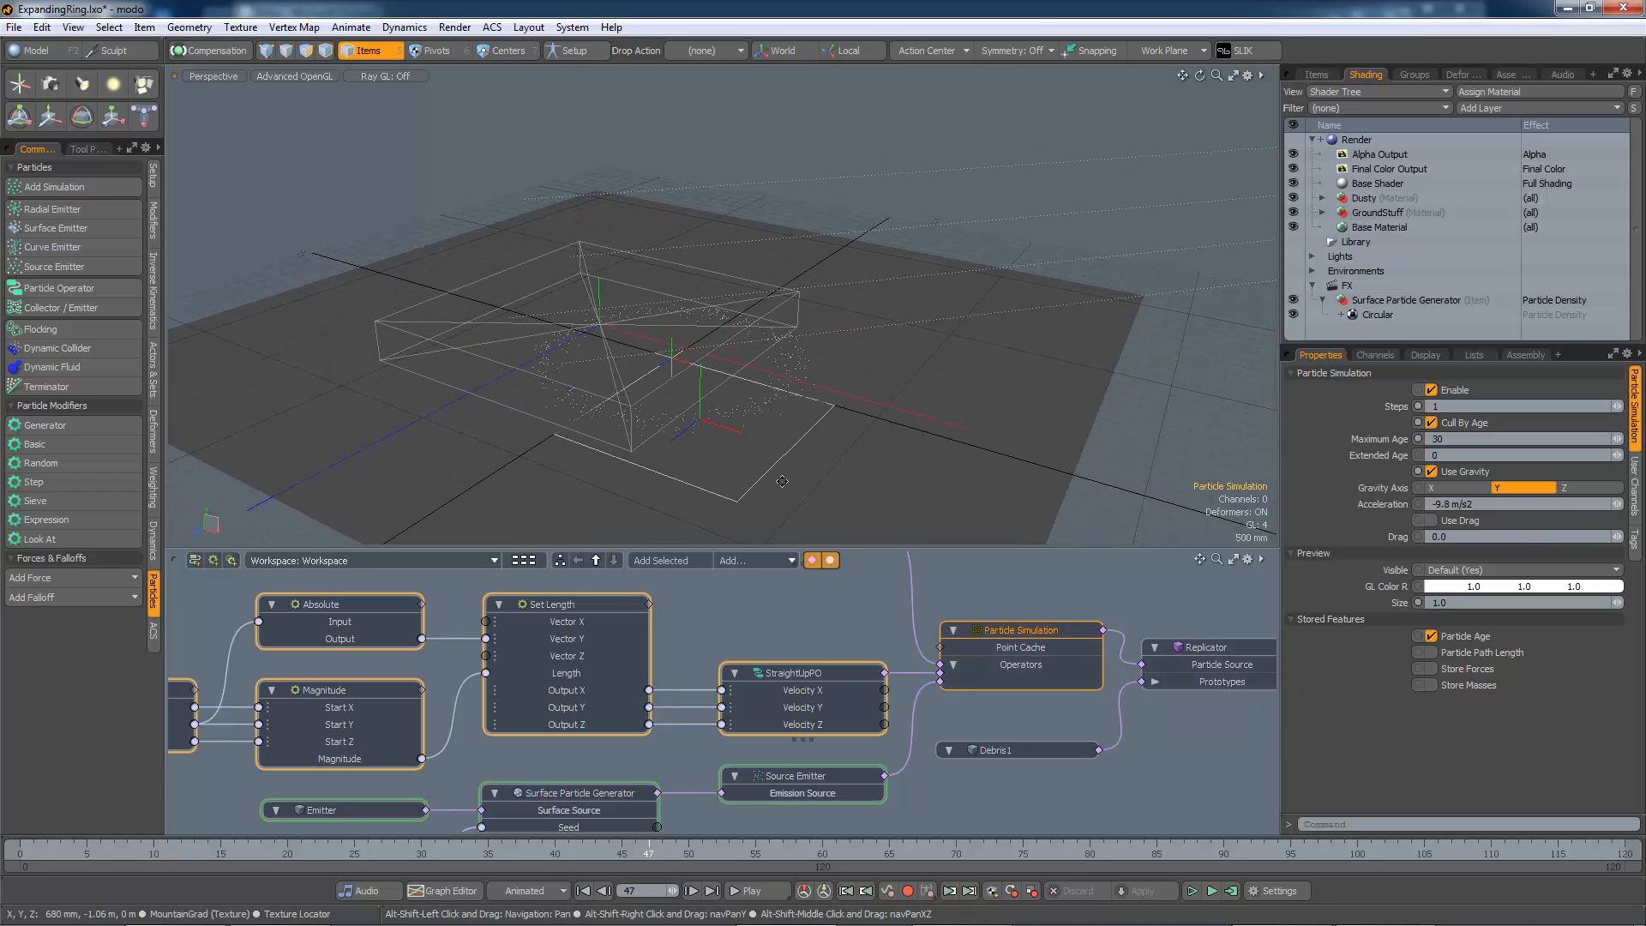
alt+shift+drag(798, 506, 703, 398)
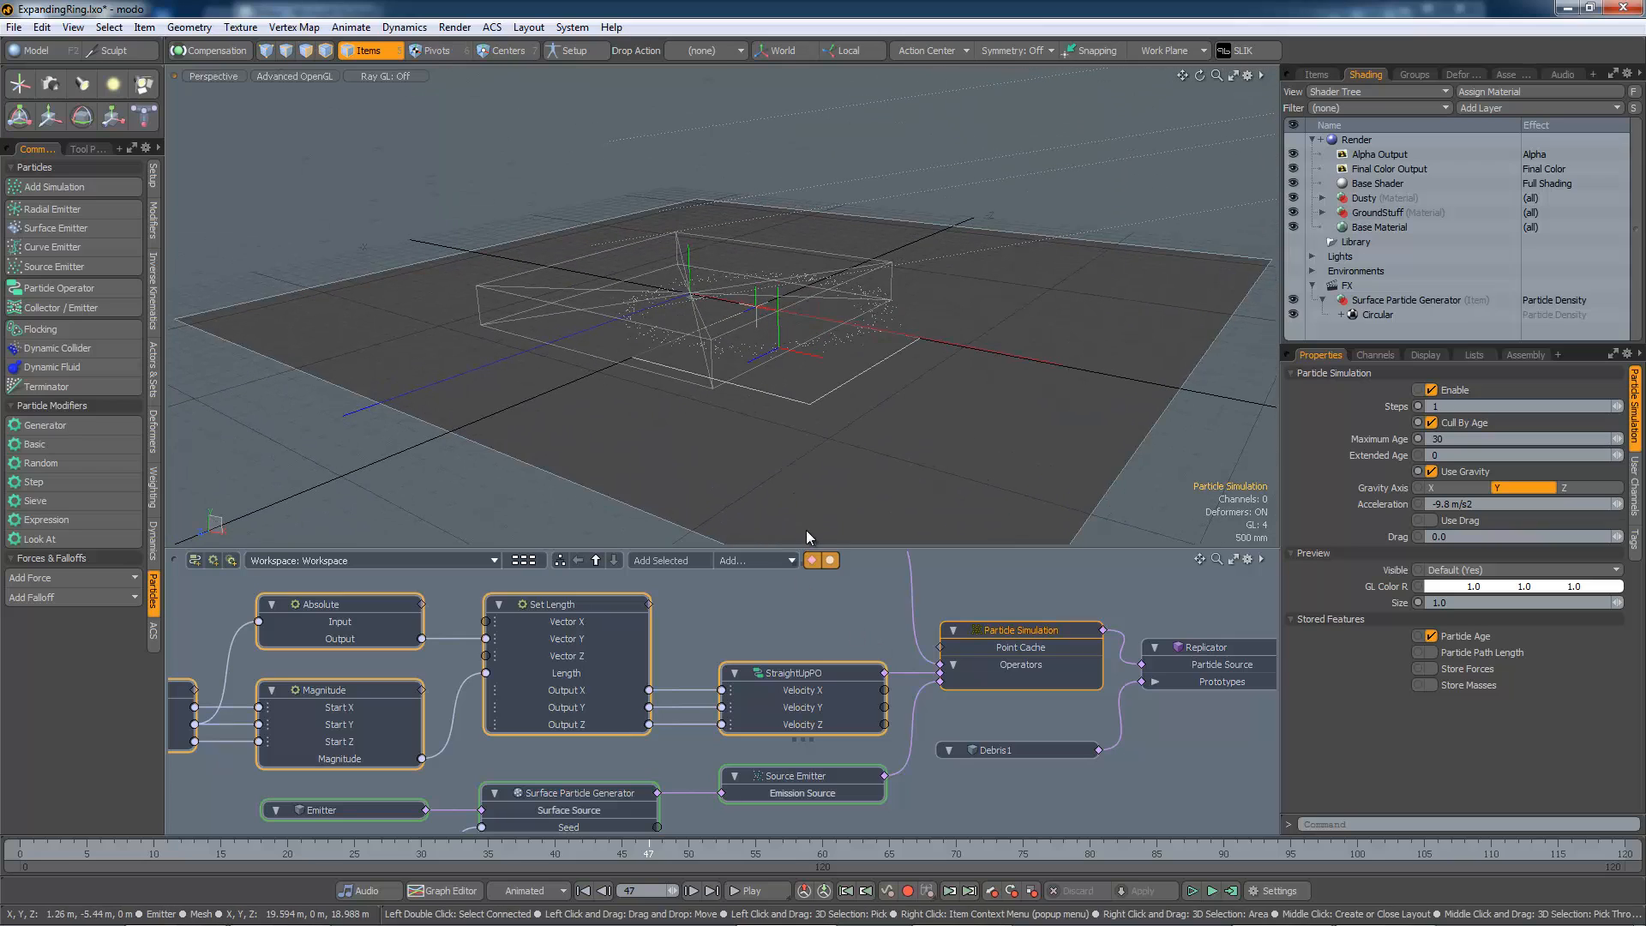
- Enlarge the schematic and select the KillerPO operator and the A is less than B node to examine the kill logic
drag(803, 546, 803, 300)
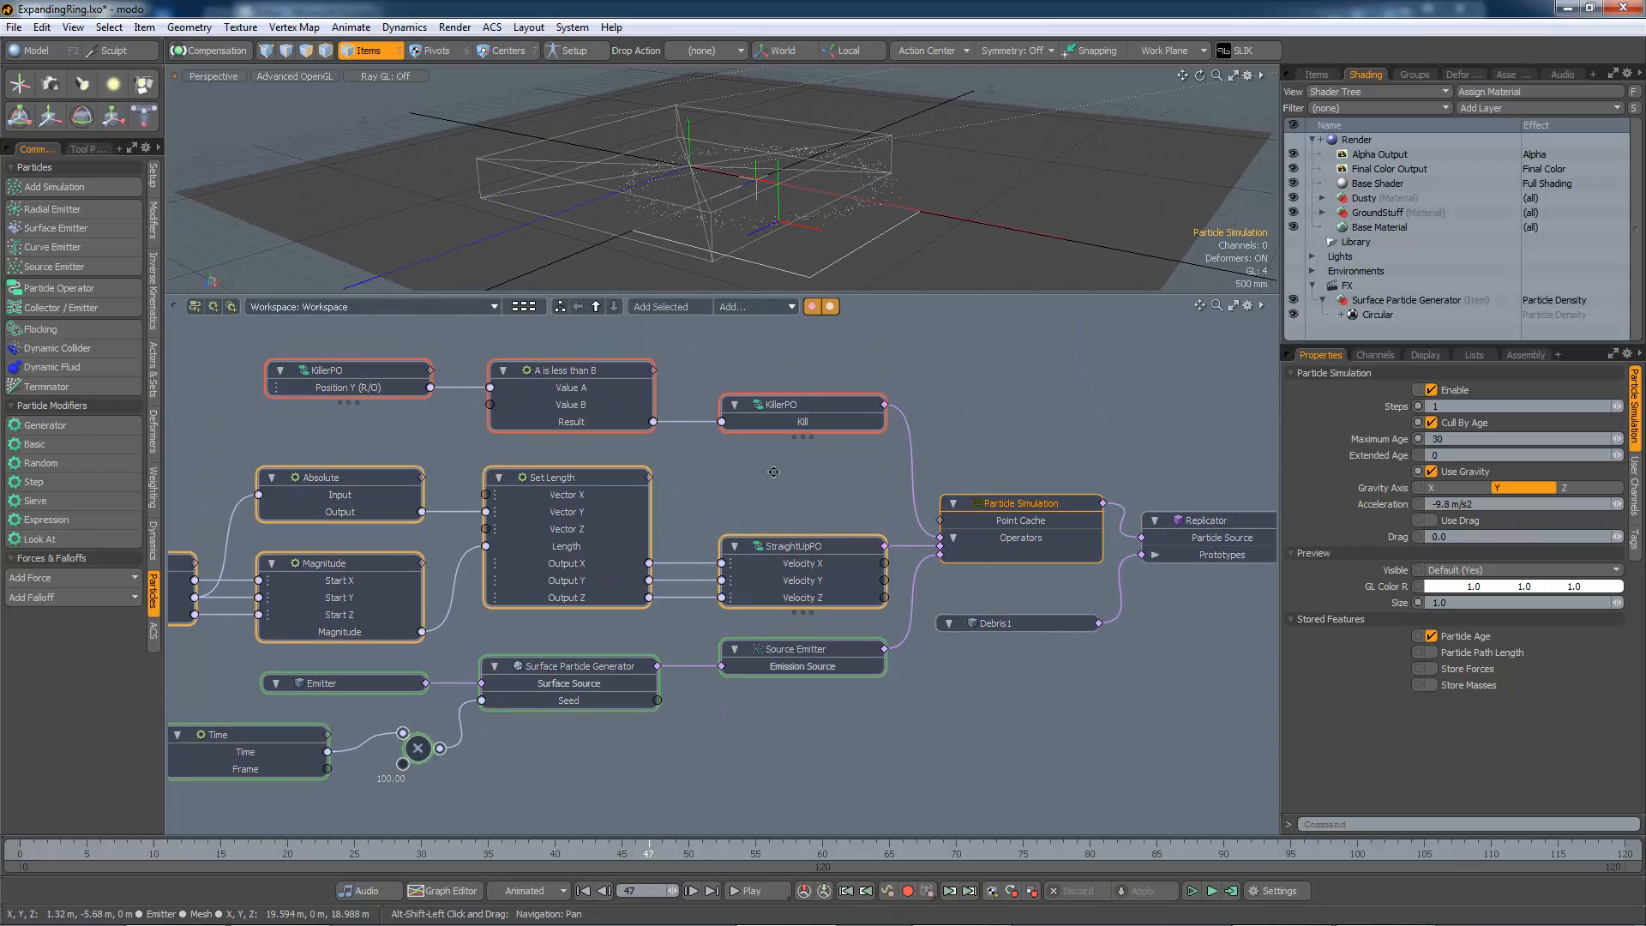
alt+shift+drag(823, 463, 887, 496)
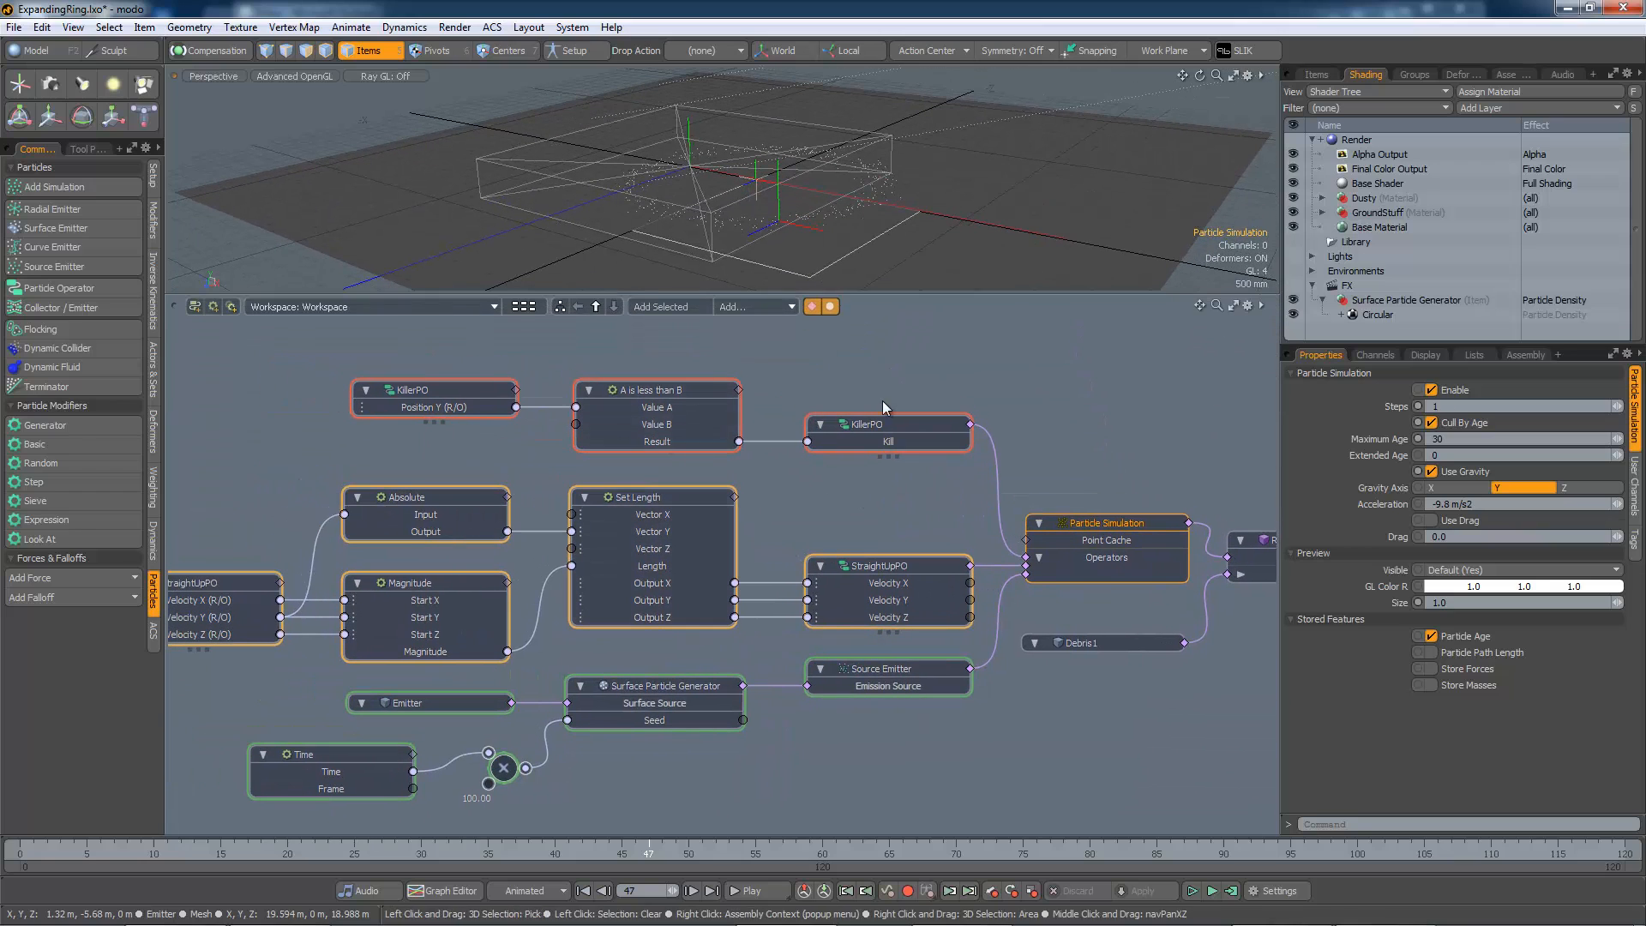
click(924, 424)
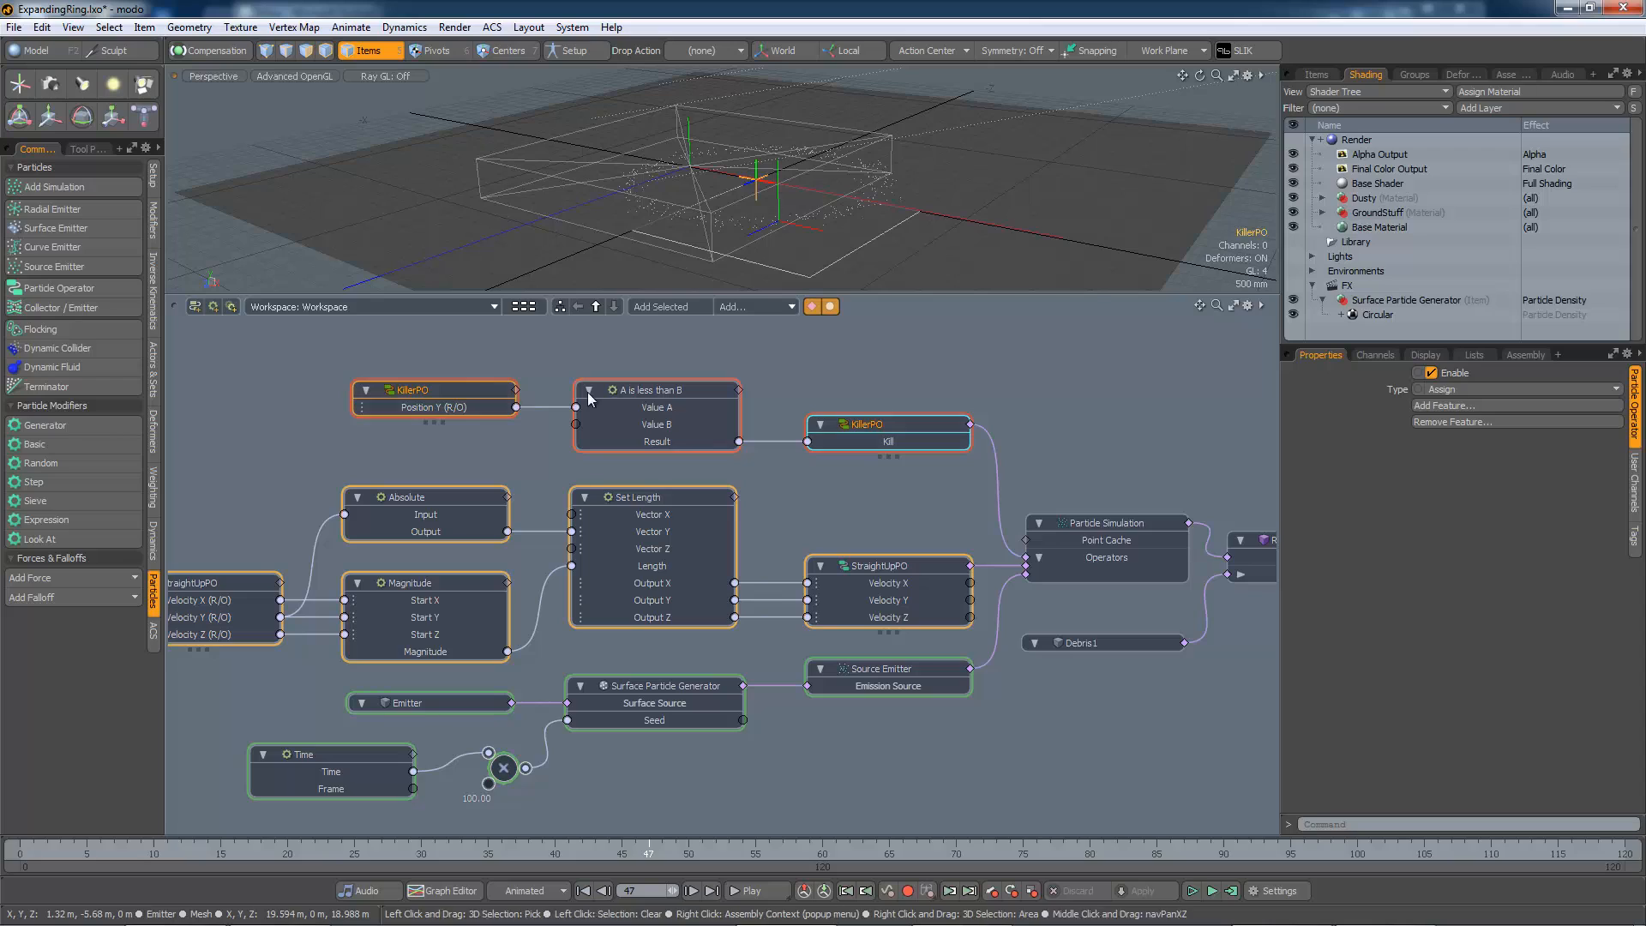
click(667, 392)
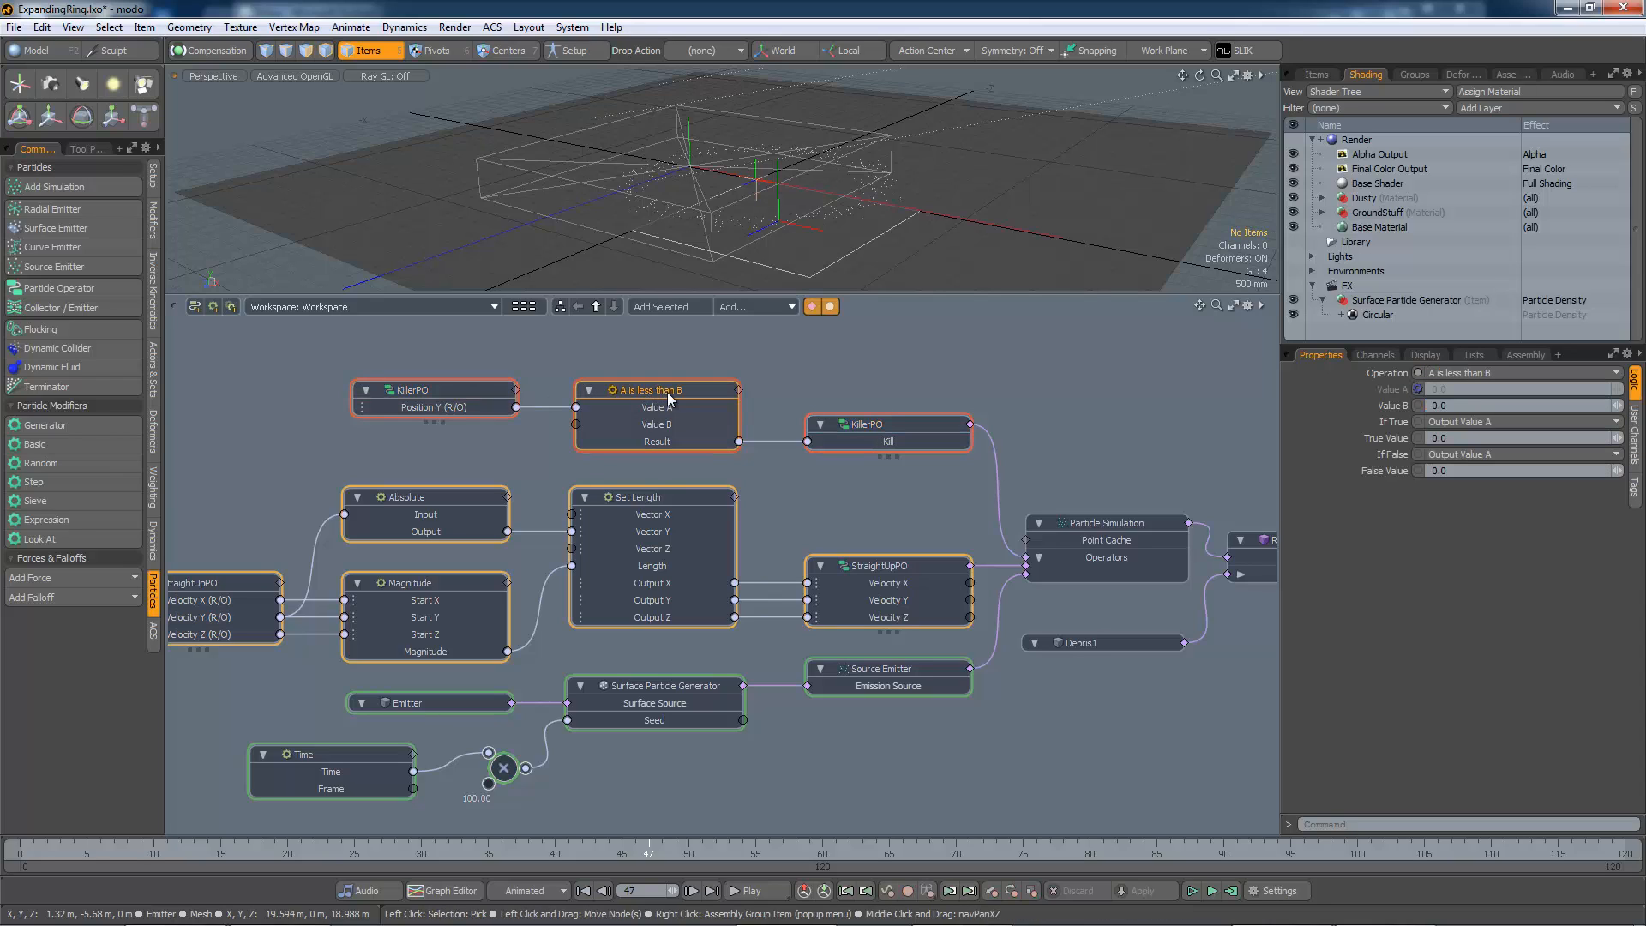
click(902, 425)
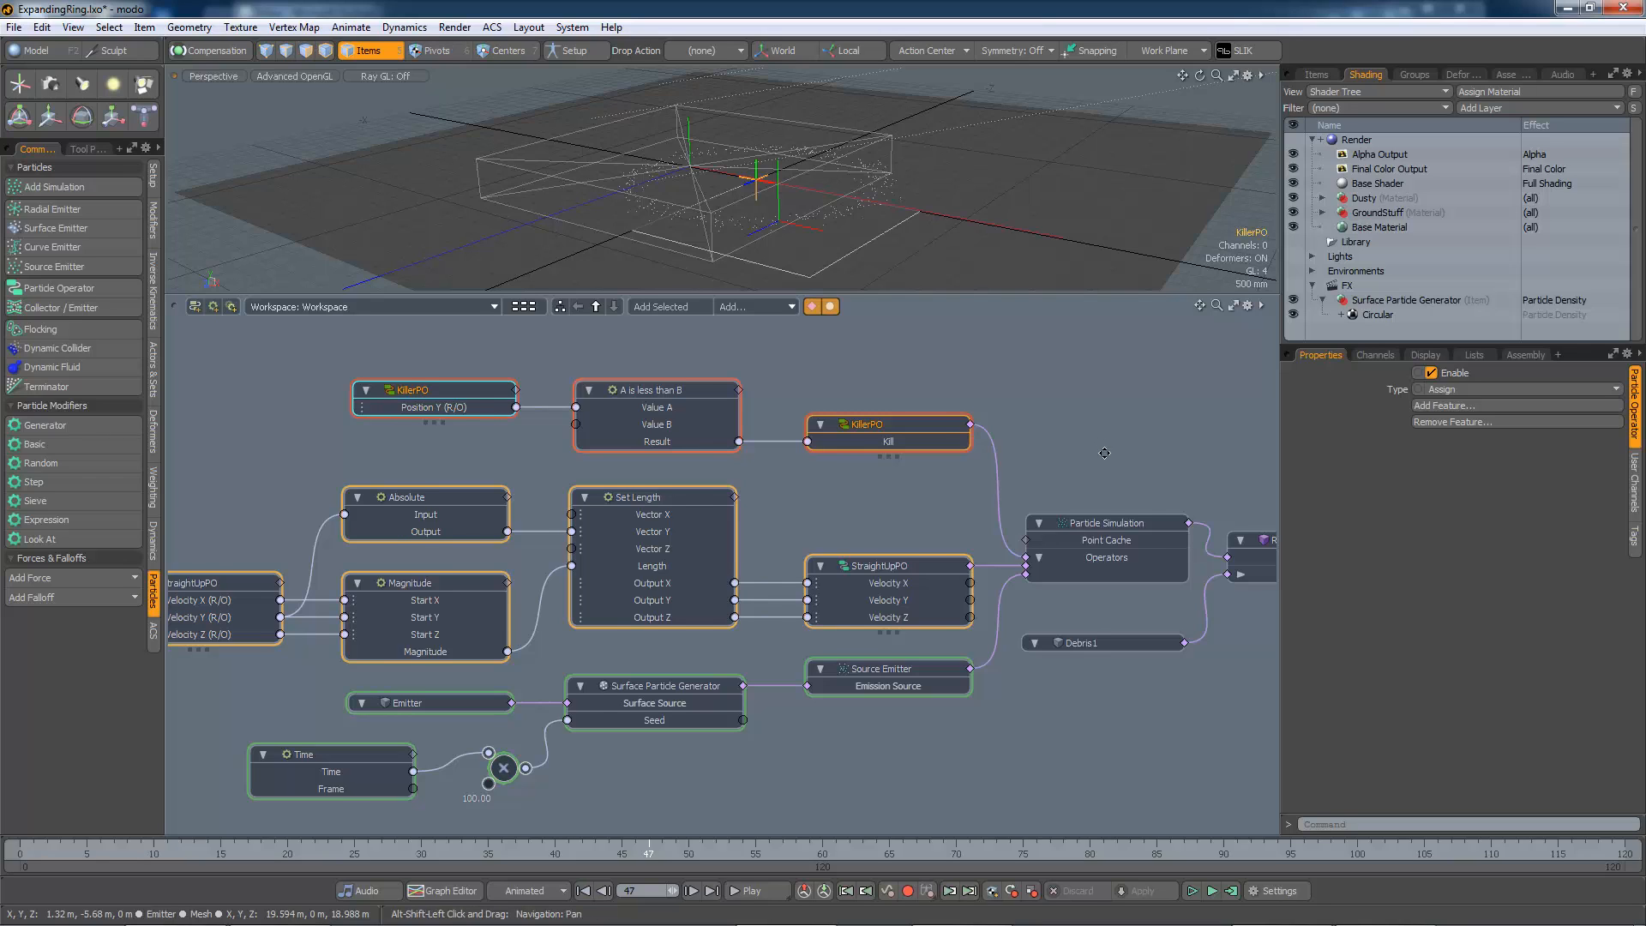
- Select the Particle Simulation, Replicator and Debris1 nodes in turn to examine how the debris mesh is replicated on the particles
alt+shift+drag(1105, 453, 980, 459)
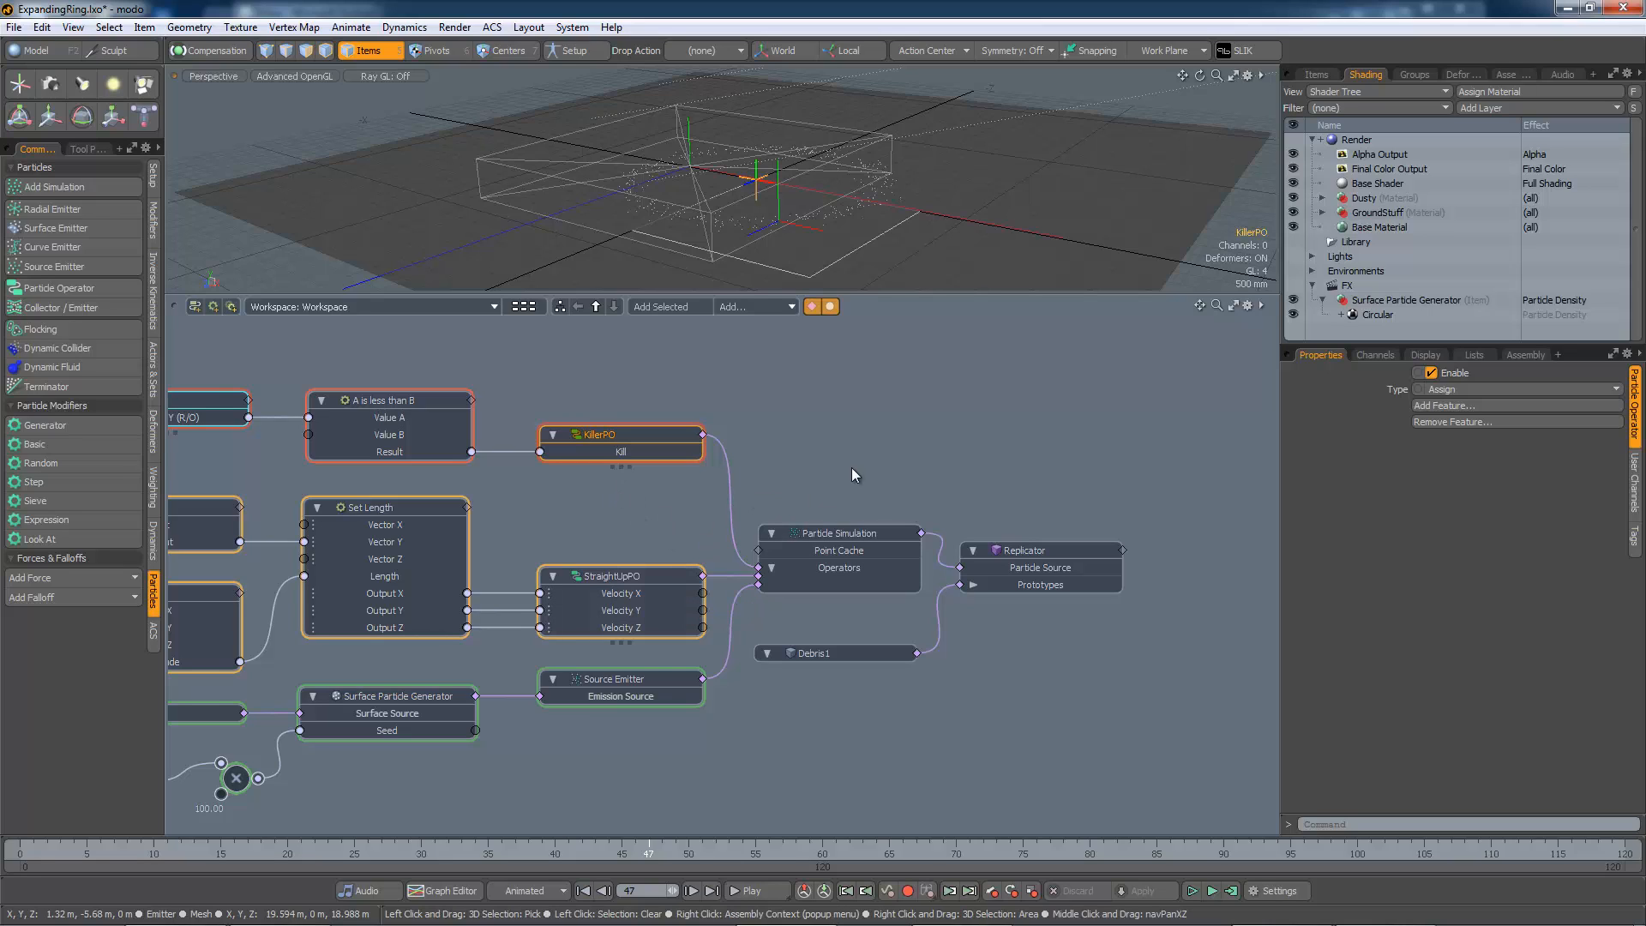
mouse_move(851, 468)
alt+mouse_down()
mouse_move(878, 475)
mouse_move(845, 474)
alt+mouse_up()
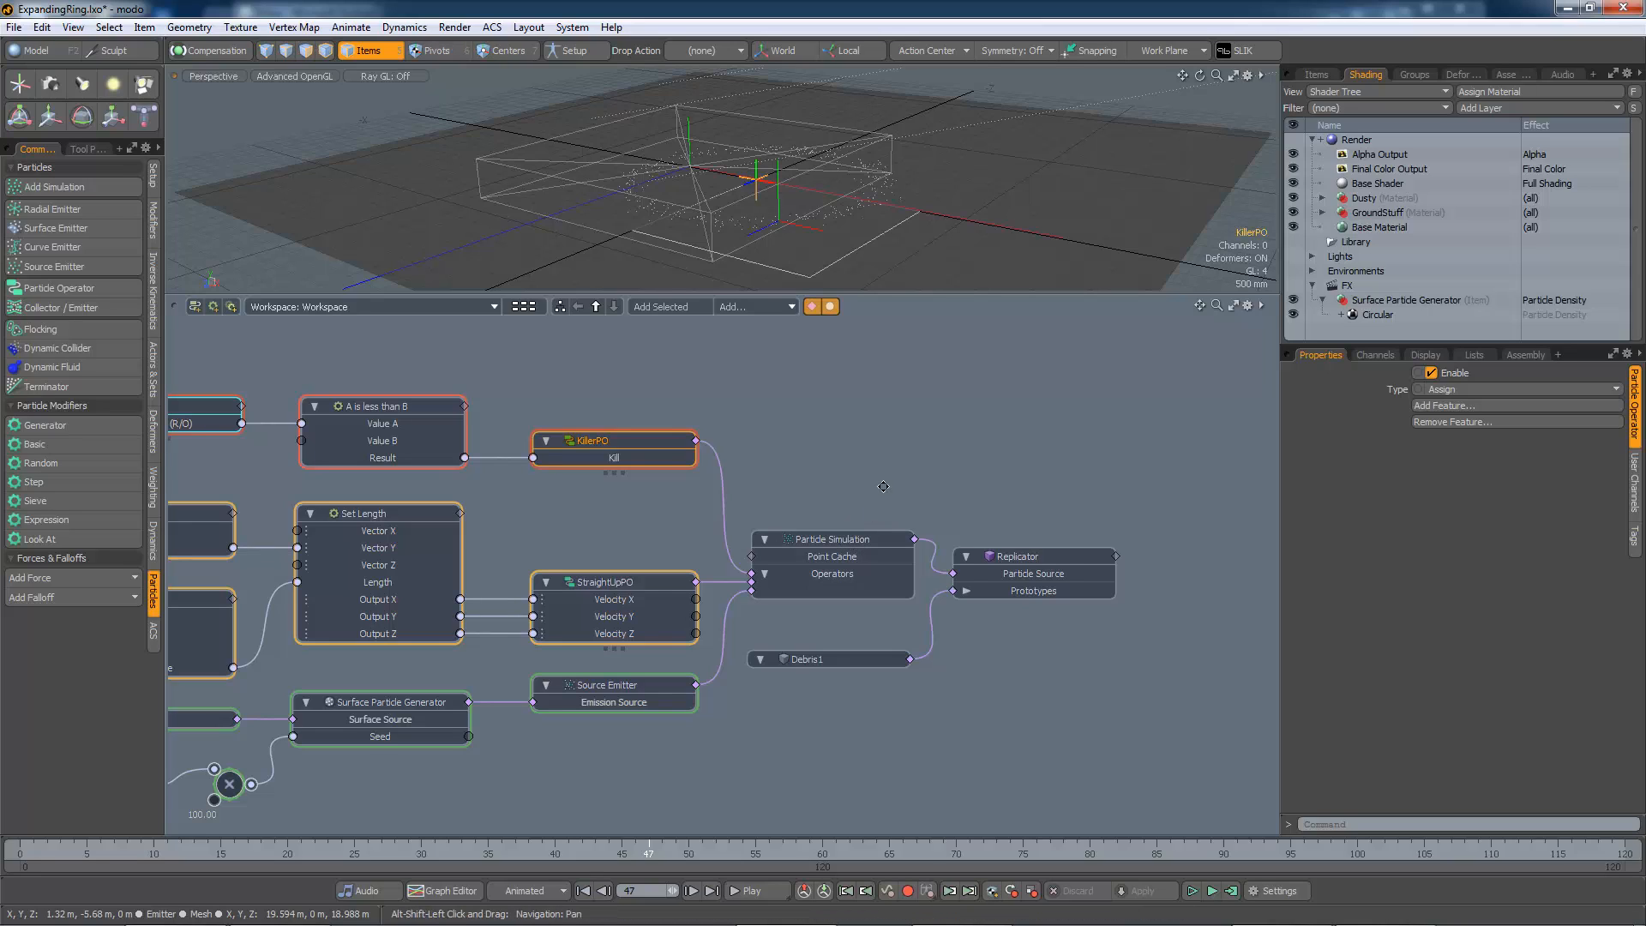
alt+shift+drag(883, 486, 850, 495)
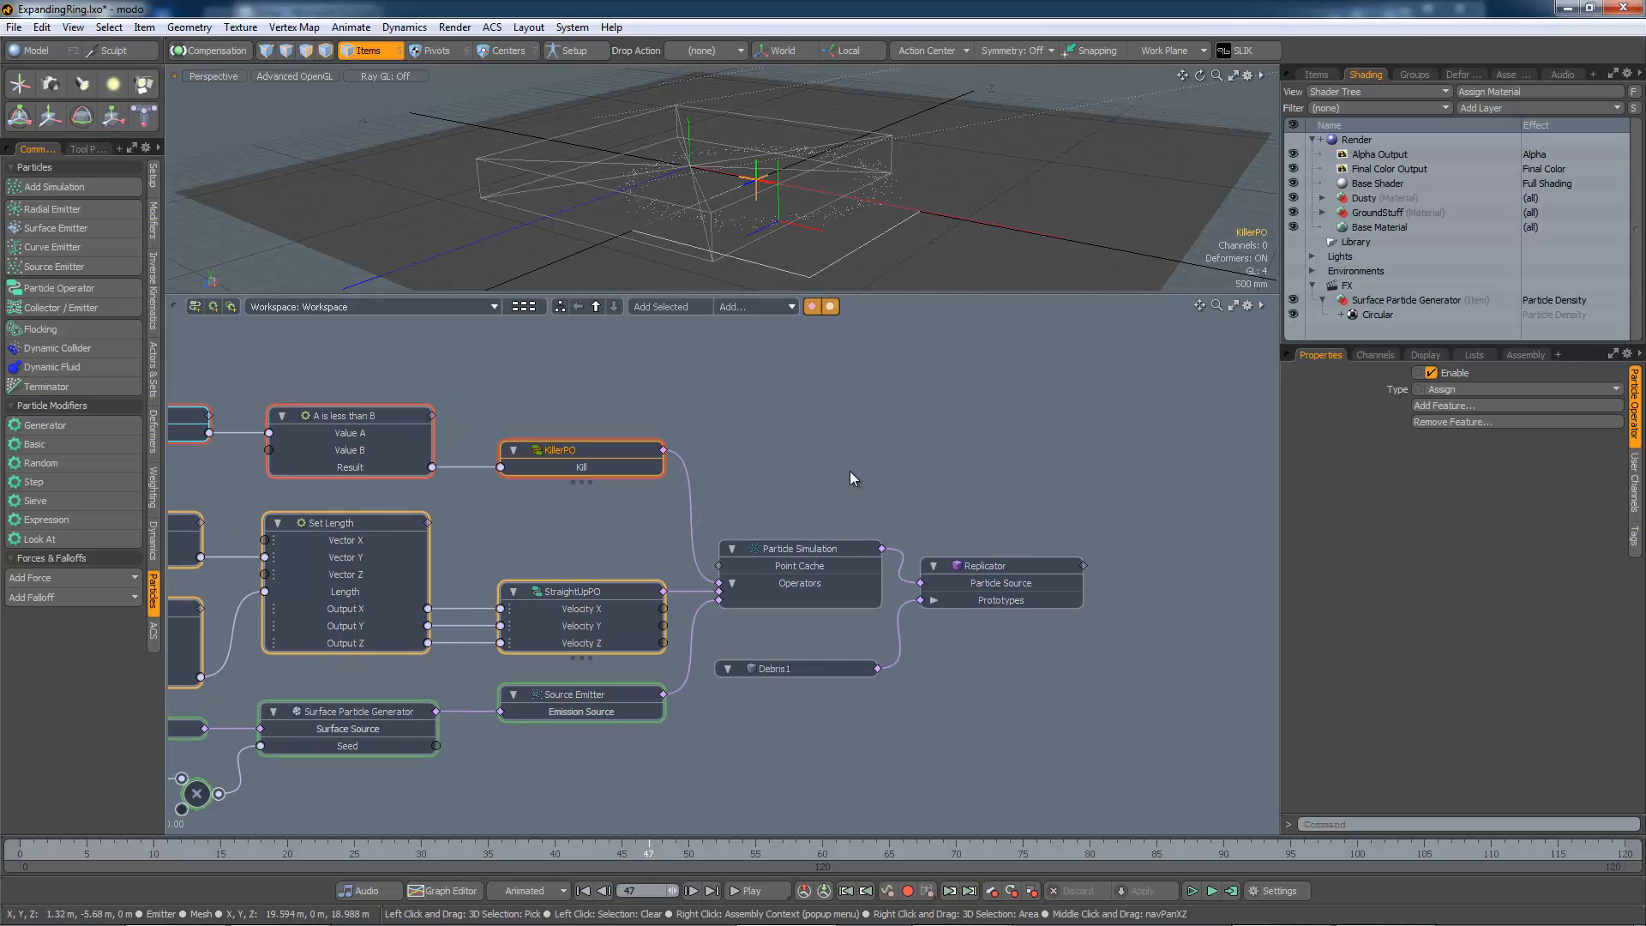
click(801, 548)
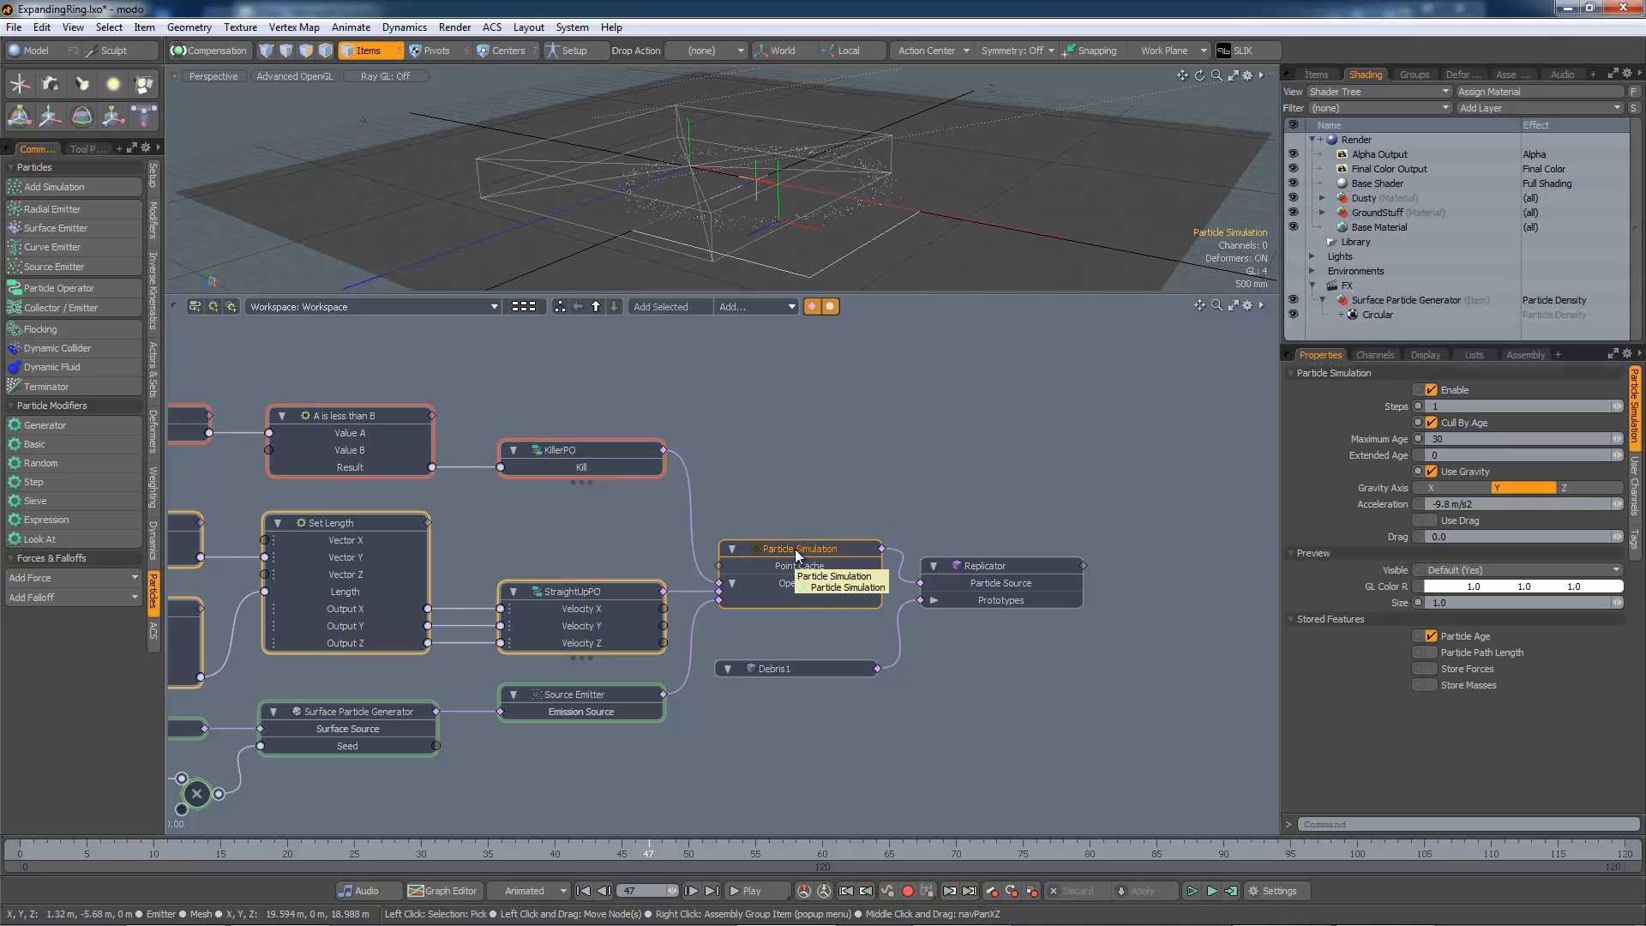
click(996, 564)
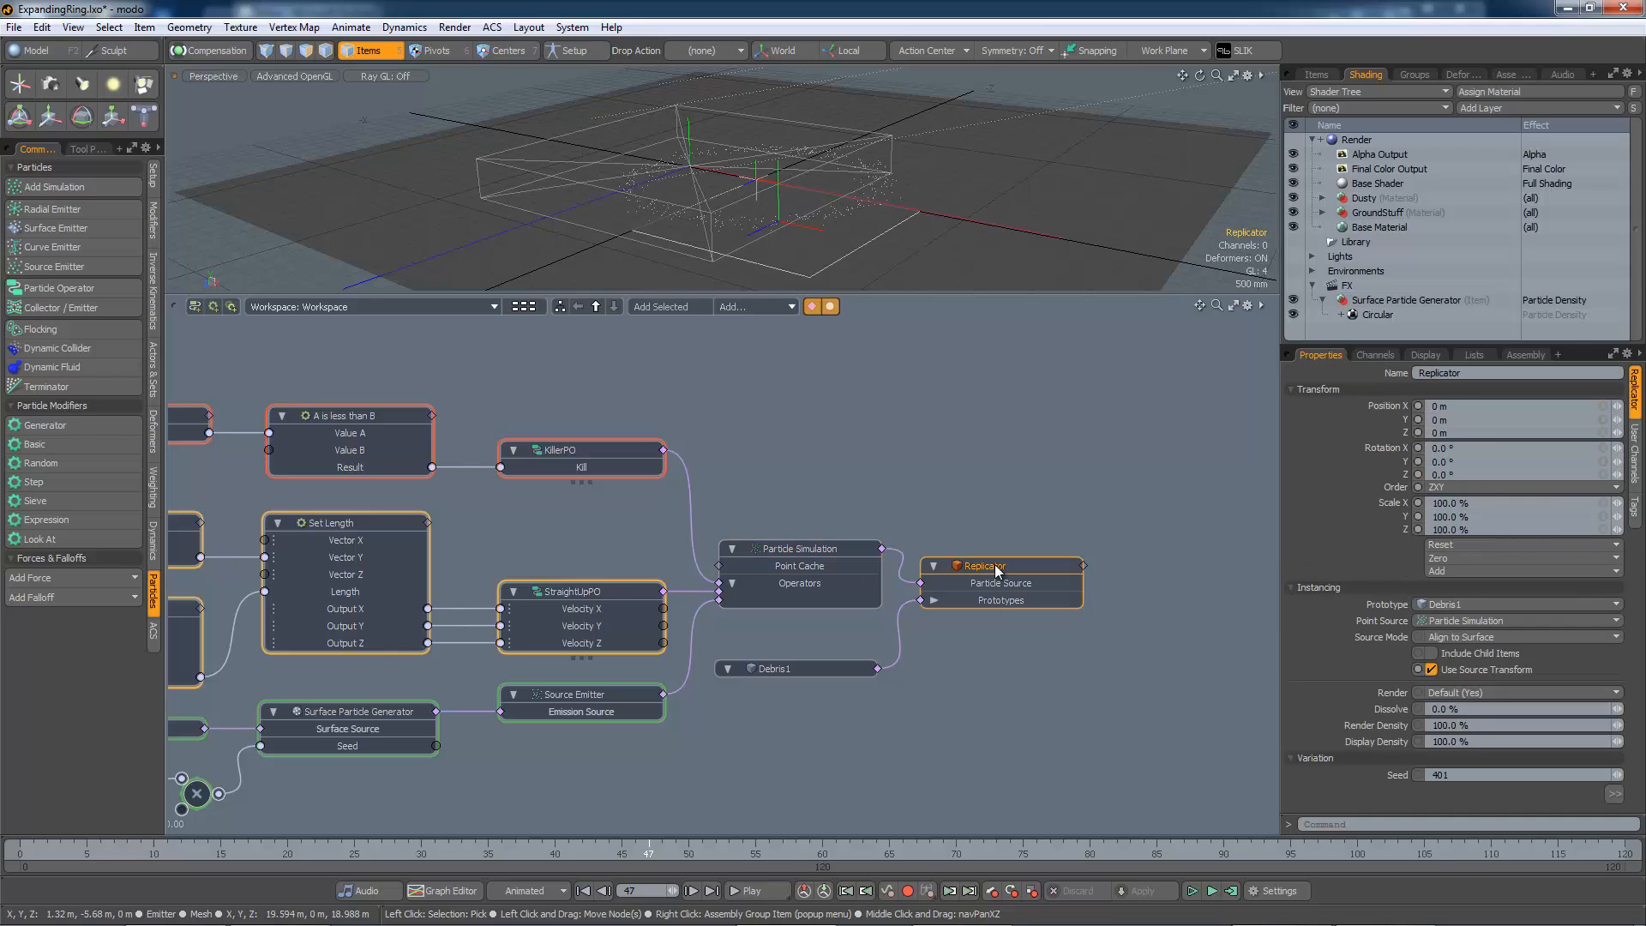
click(800, 670)
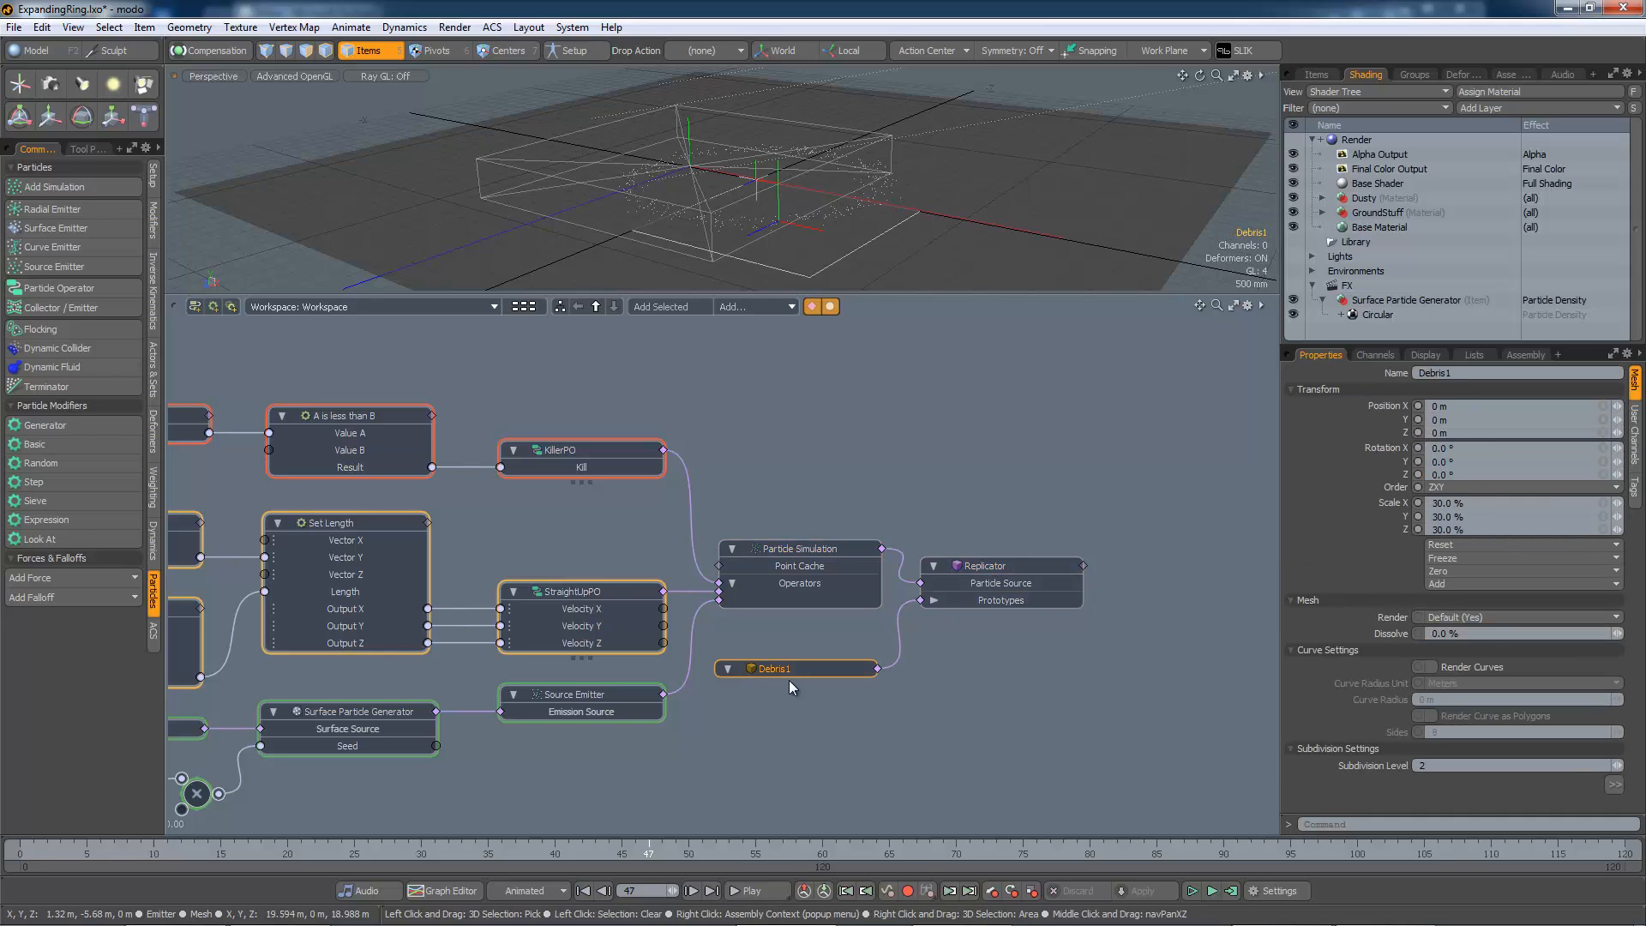
alt+drag(841, 705, 847, 708)
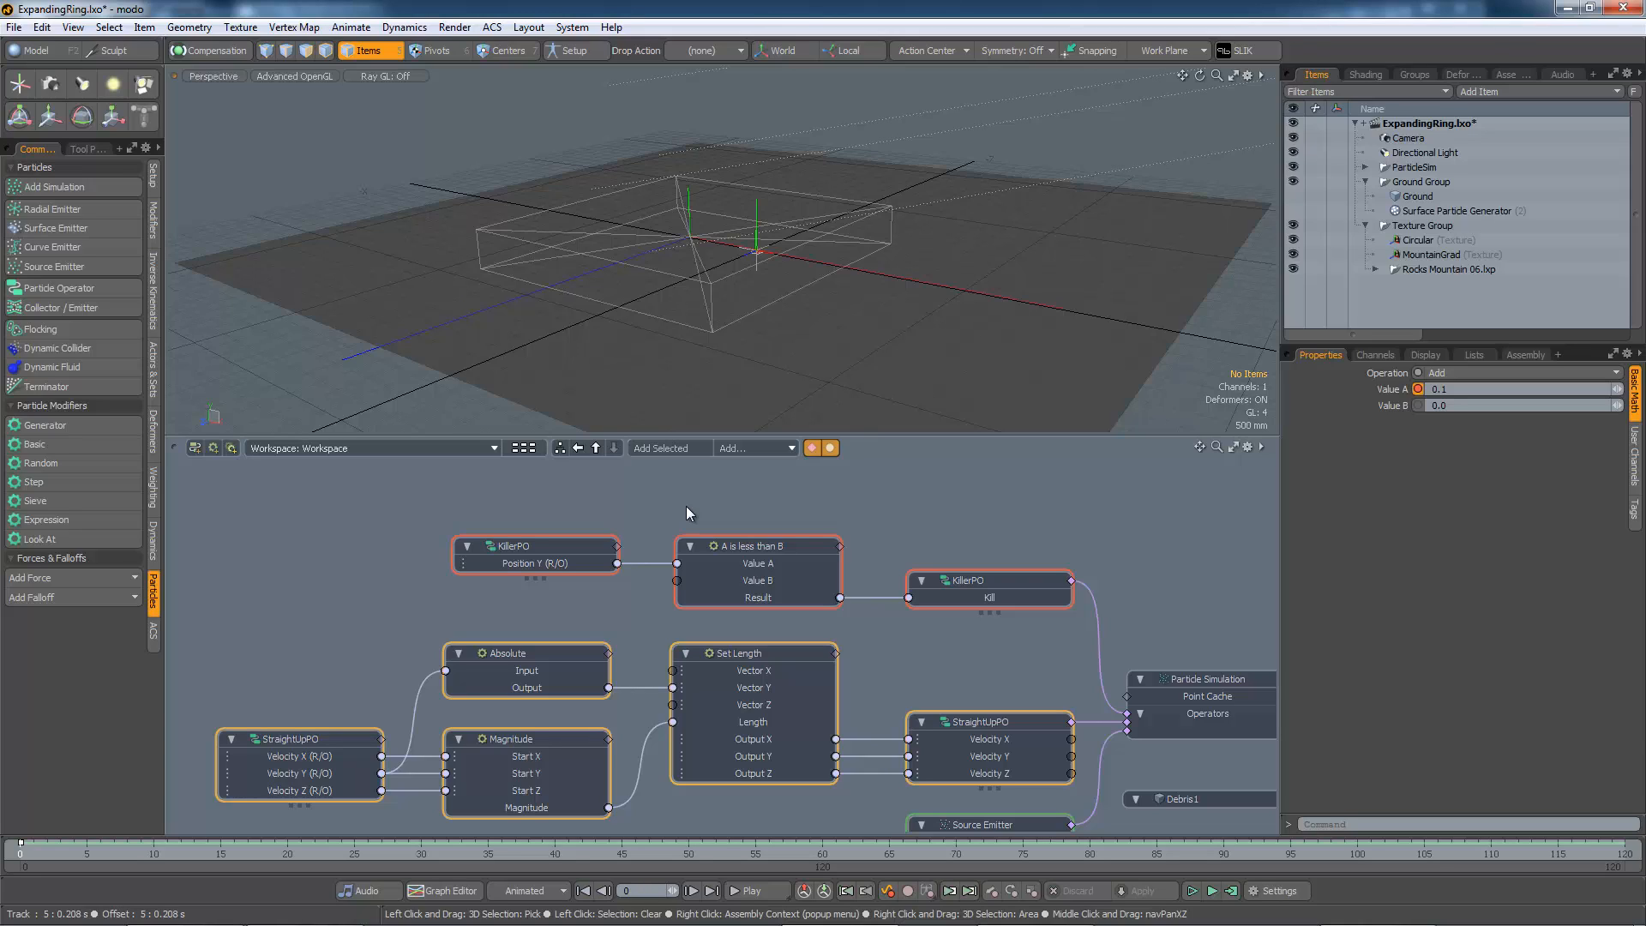
- Switch the schematic to the TextureLocatorControl workspace and shift the Circular (Texture) node slightly
click(477, 450)
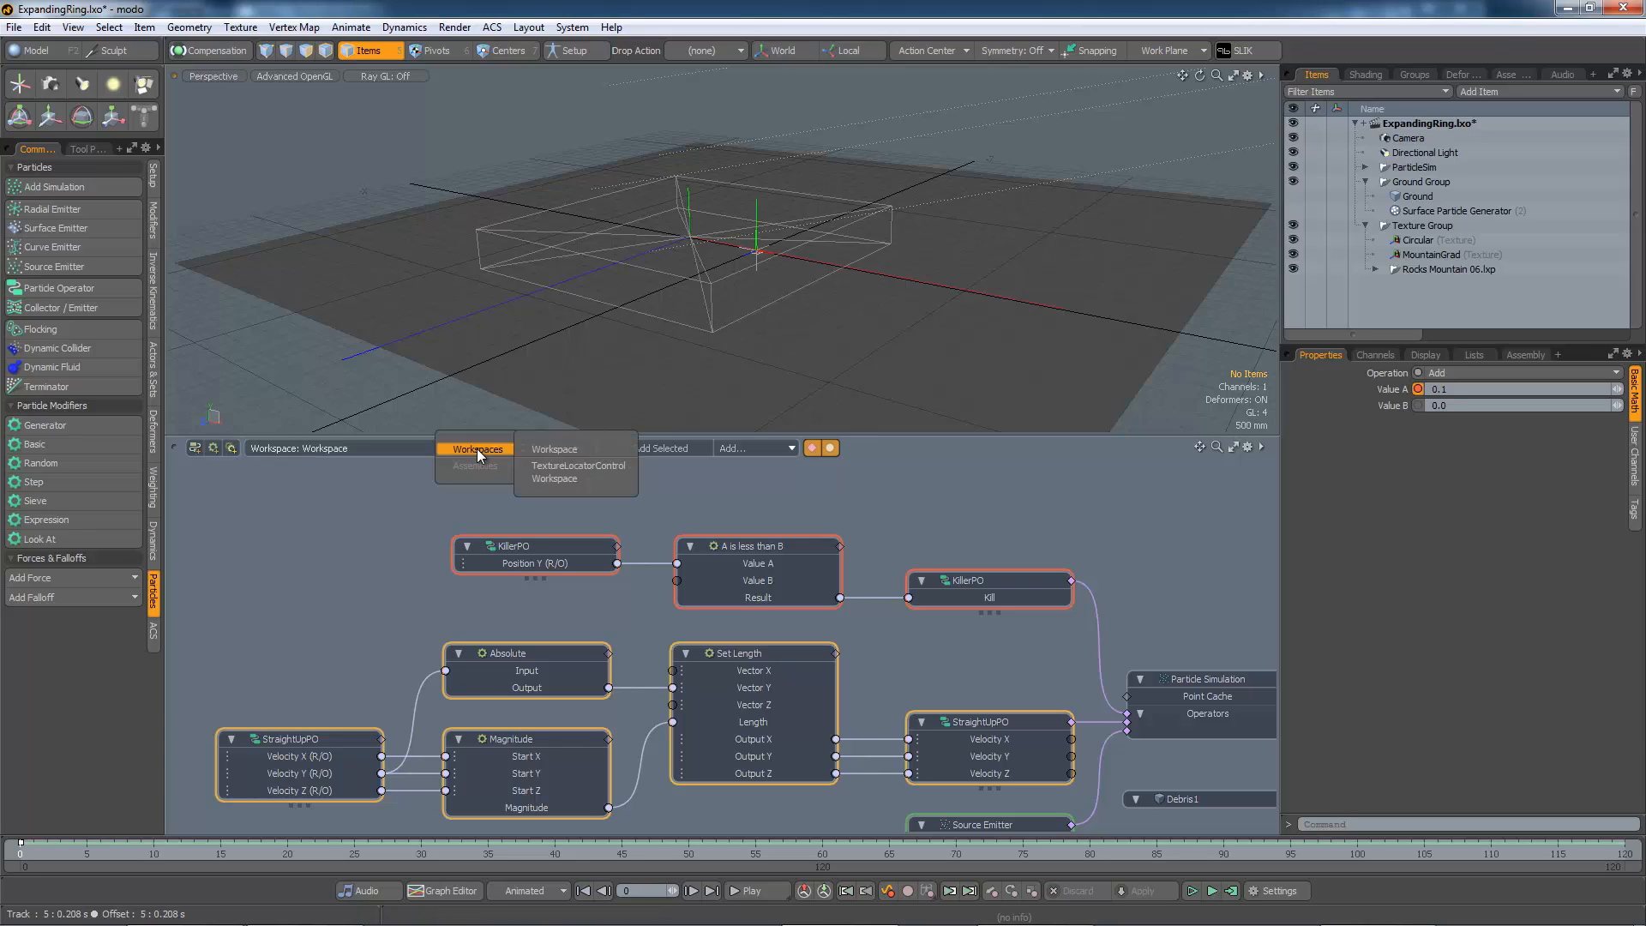
click(563, 467)
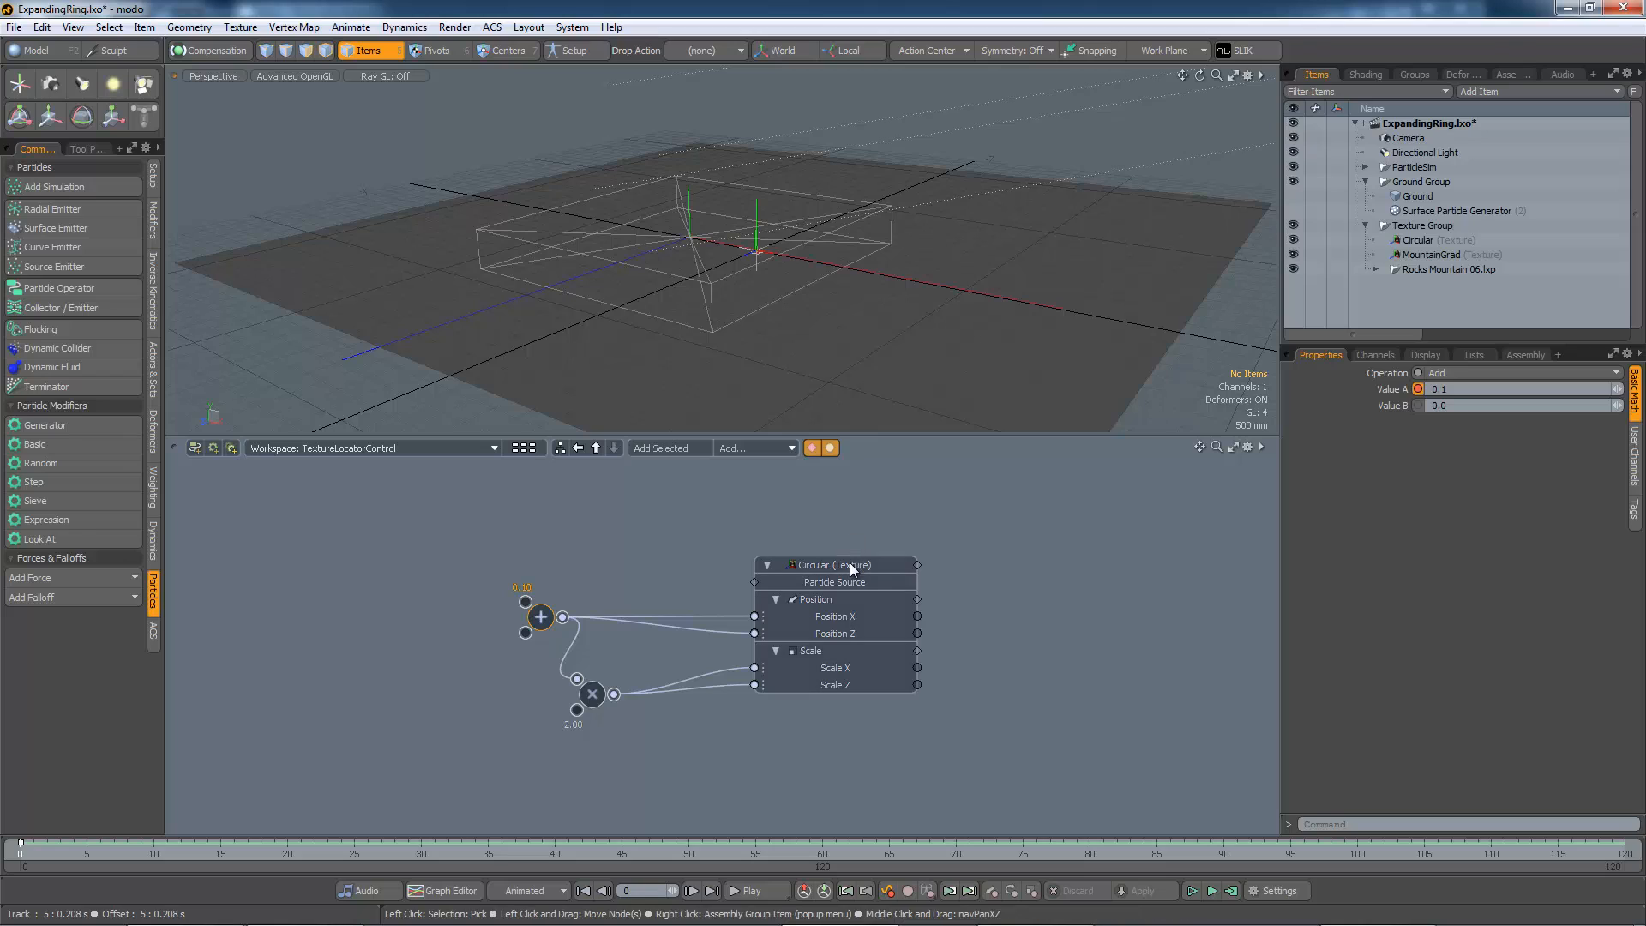
drag(840, 568, 845, 555)
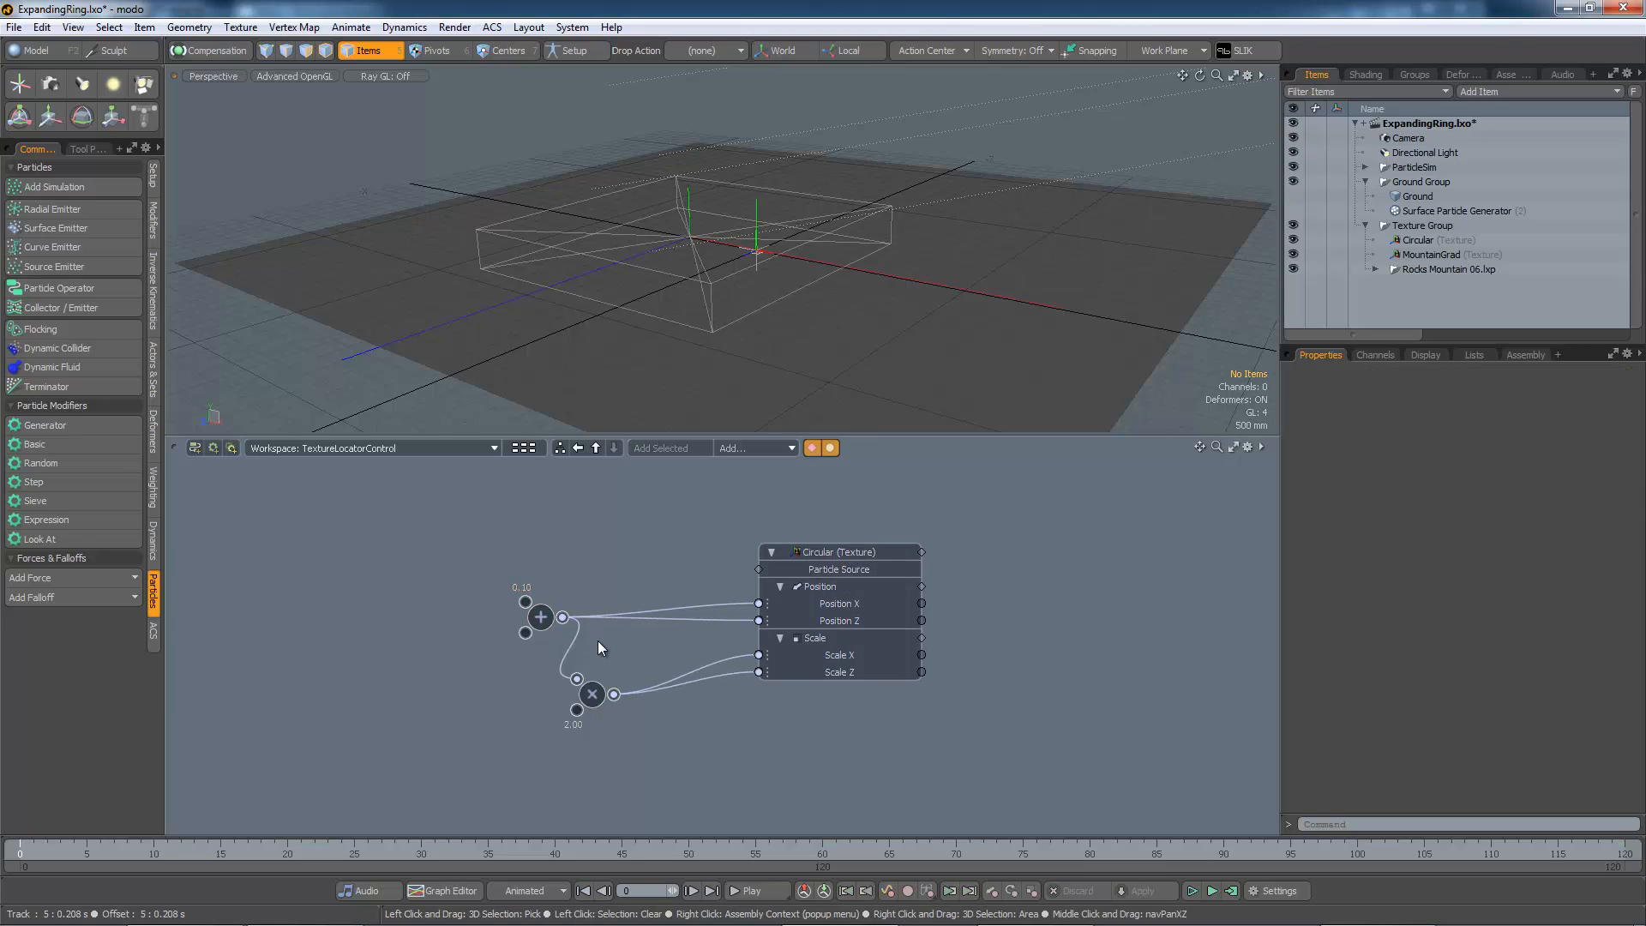
- Select the add node and scrub the timeline through frame 120 and back to frame 35 to examine its animated Value A and the texture locator
click(541, 628)
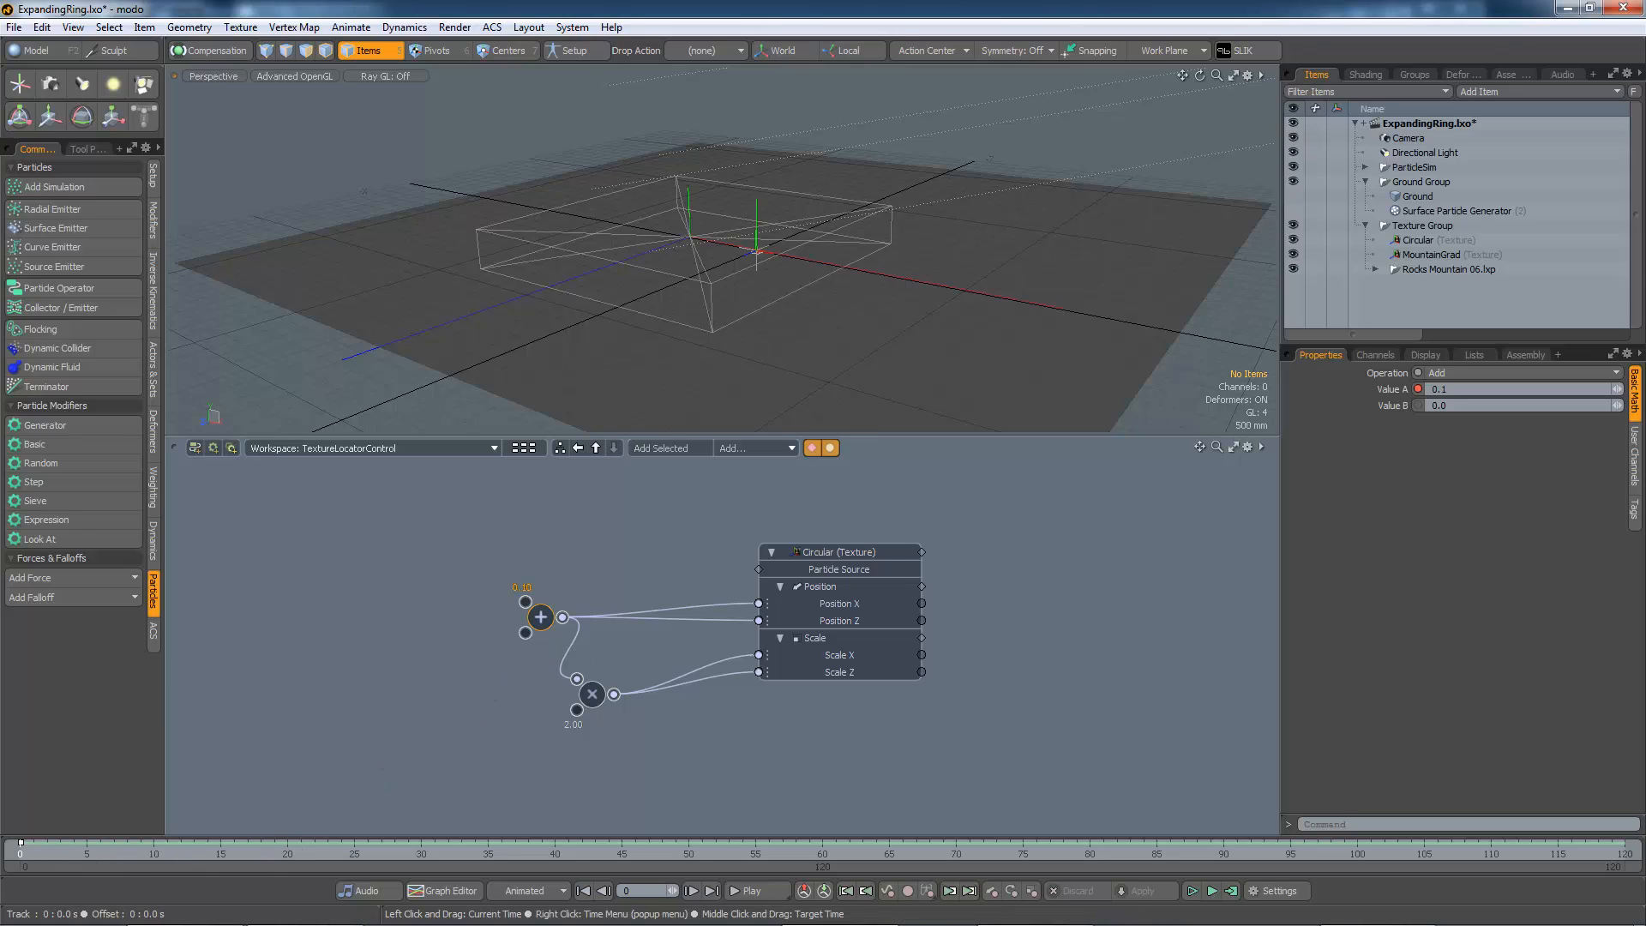
drag(32, 851, 1624, 850)
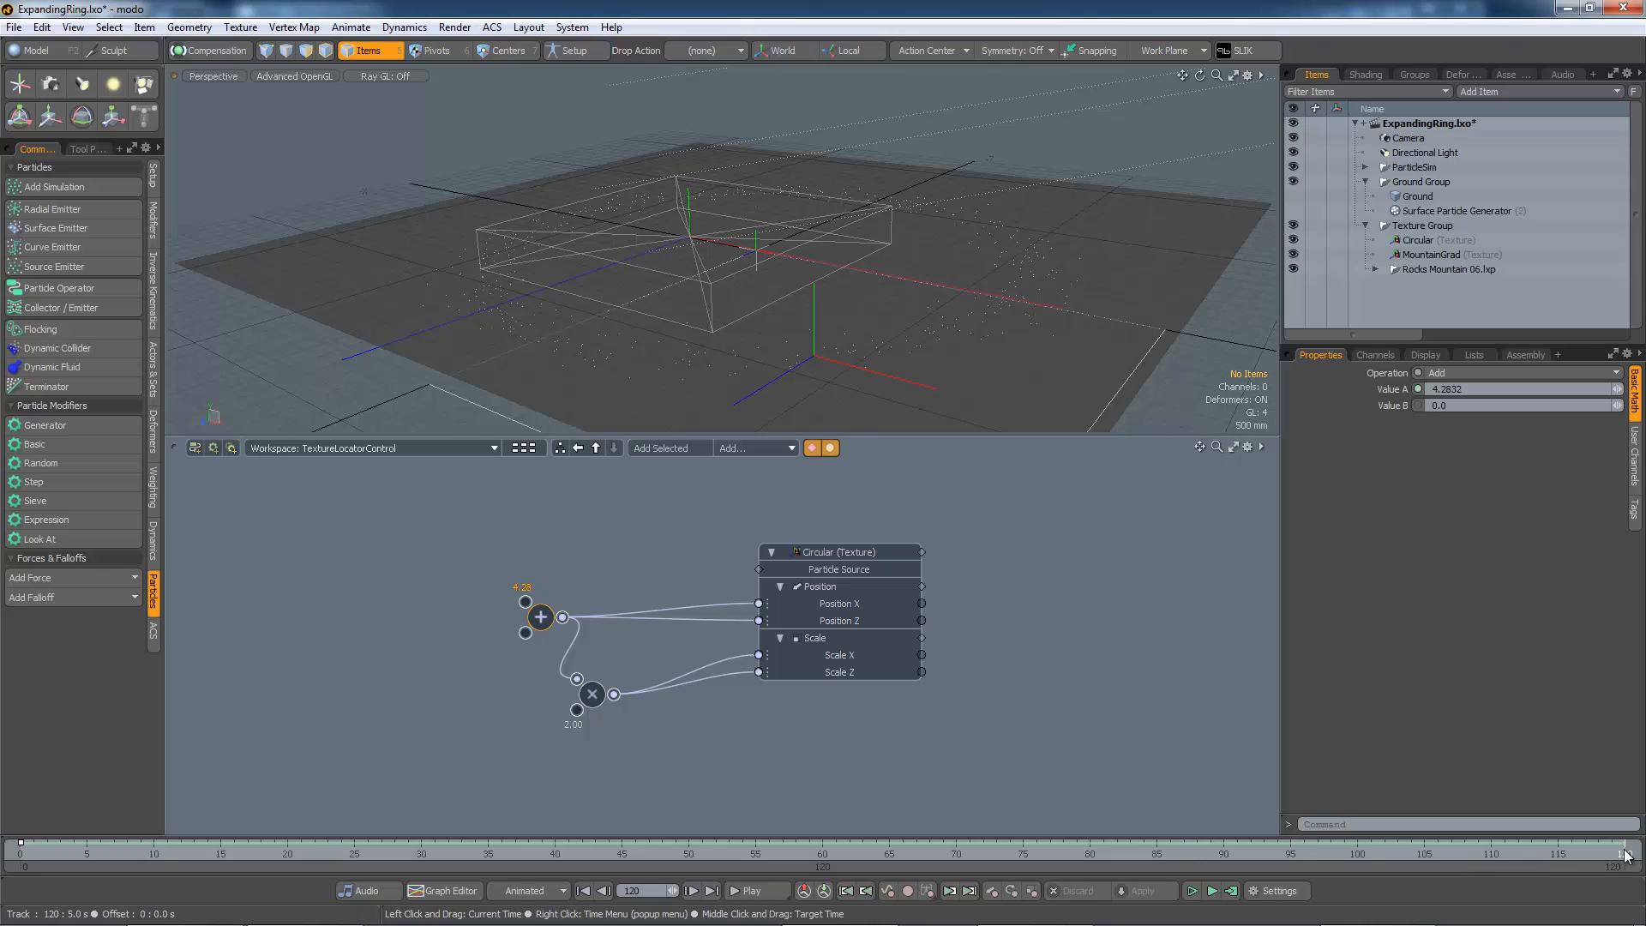
drag(1625, 854, 568, 854)
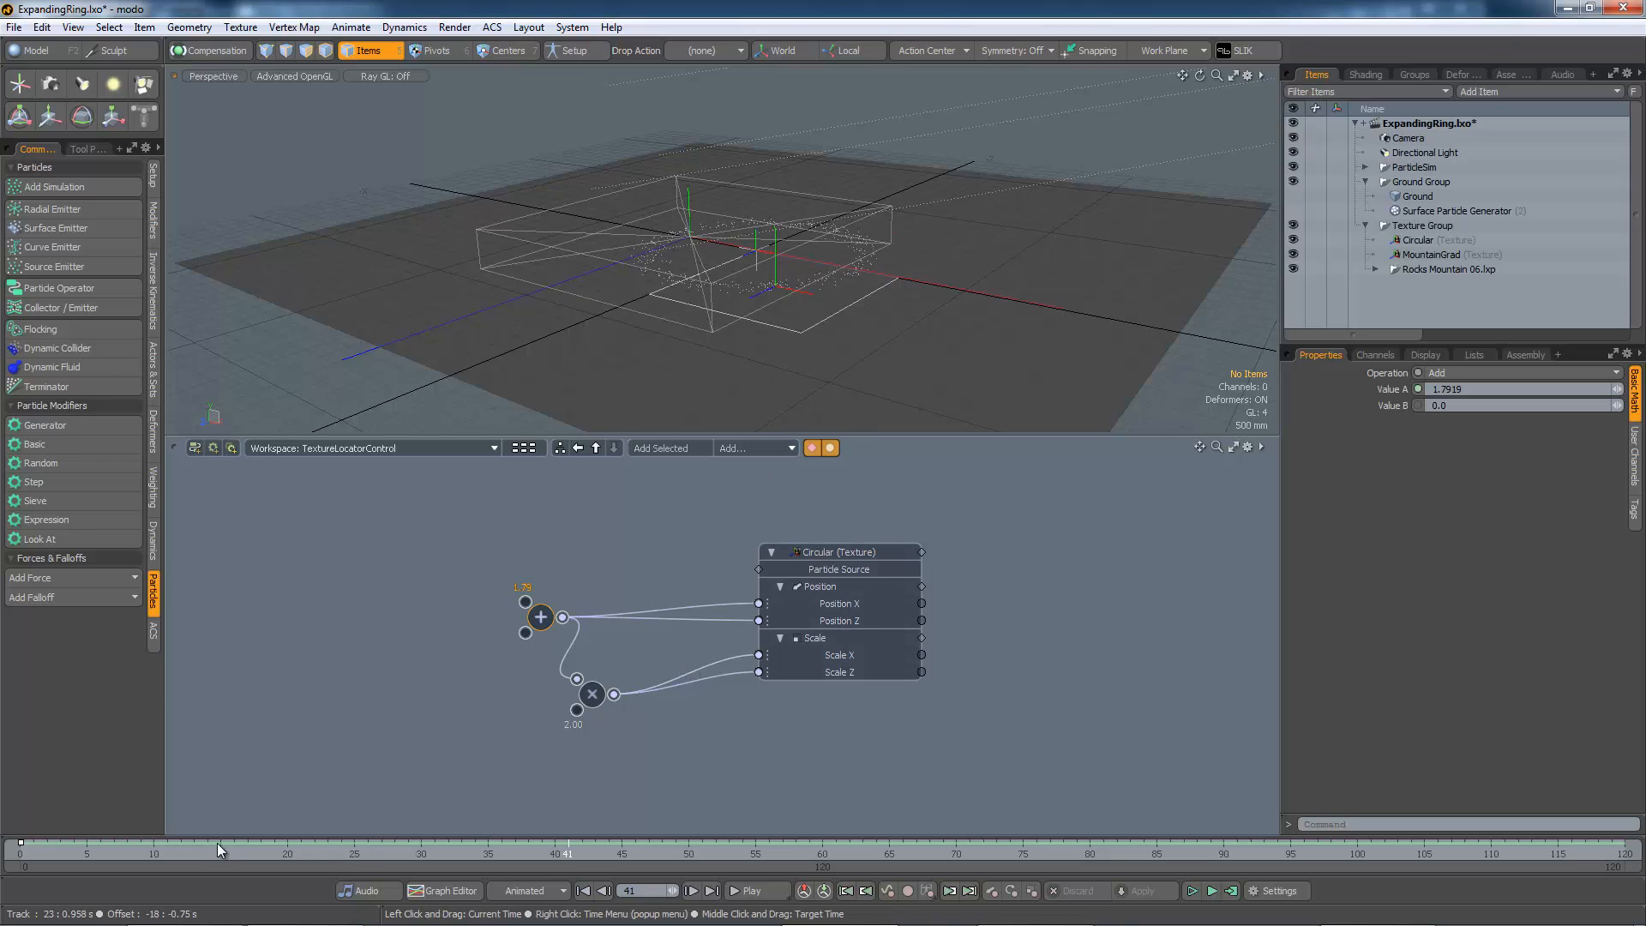
click(87, 851)
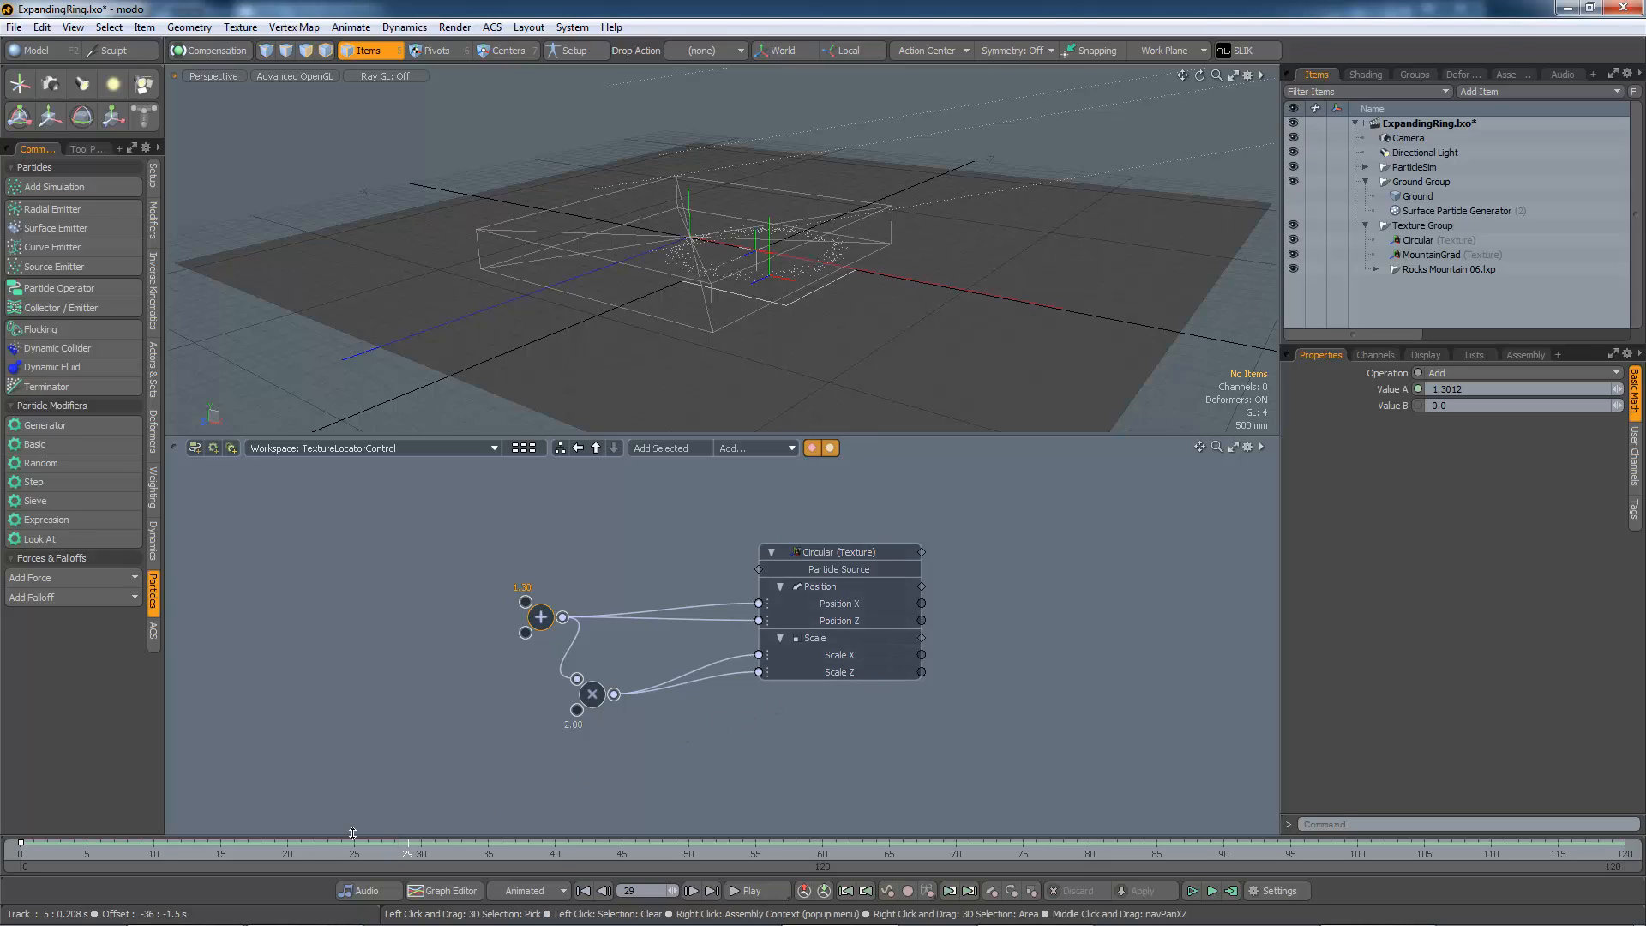
drag(408, 855, 487, 855)
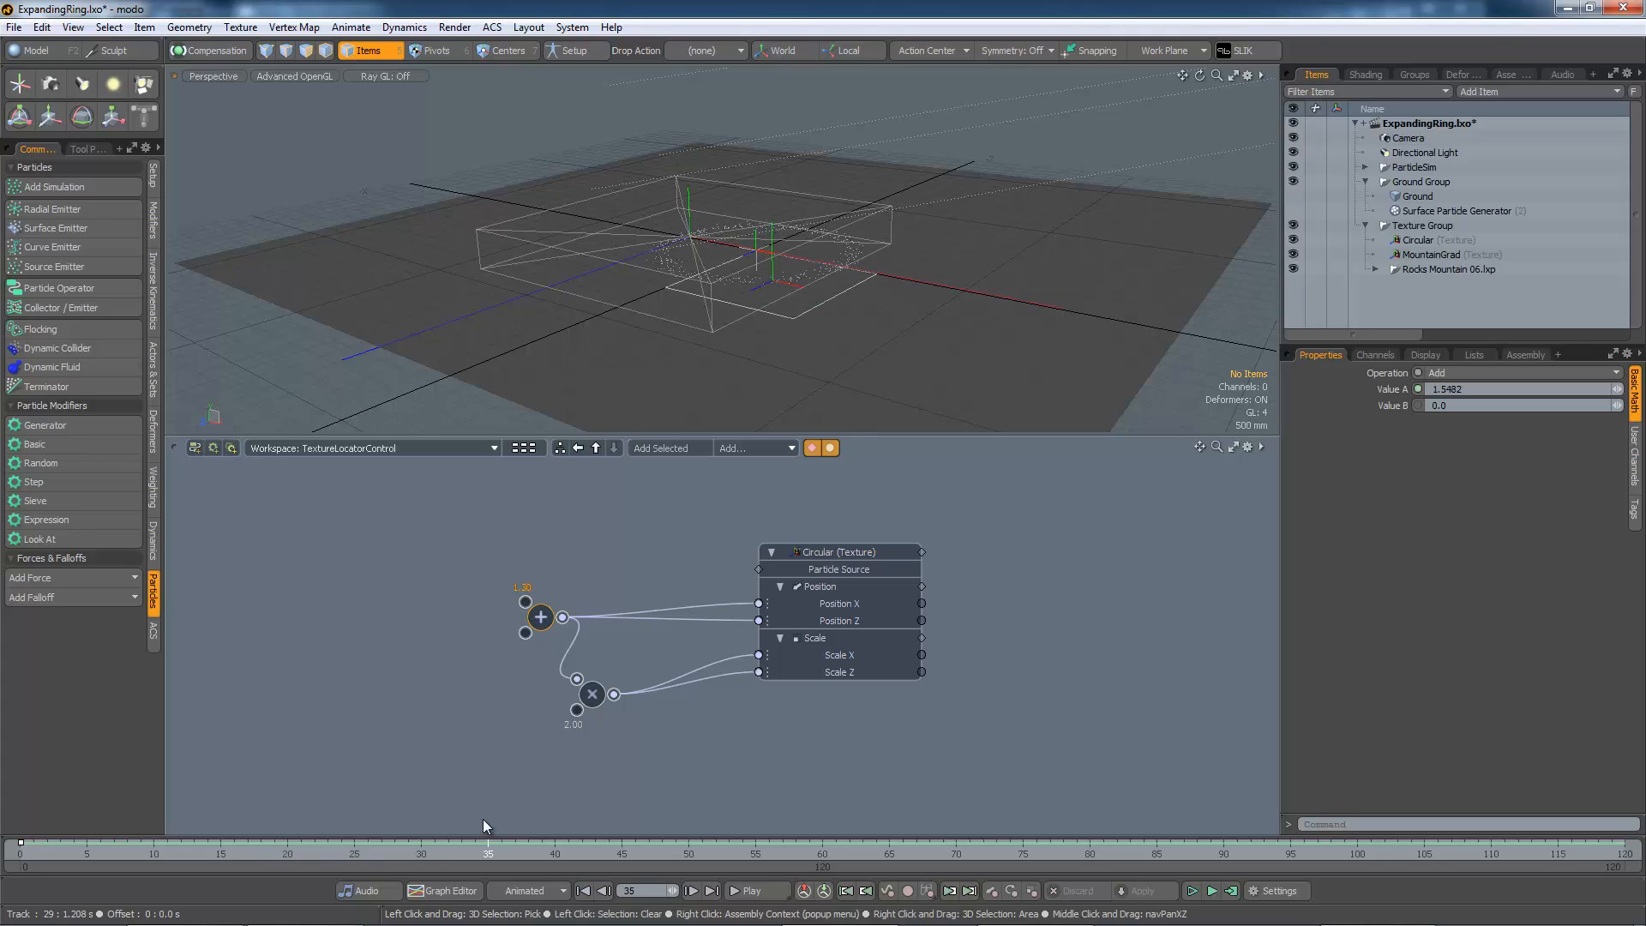
- Disconnect the multiply node from Circular's Scale X and Scale Z channels and scrub to frame 53 to examine the effect
ctrl+click(724, 674)
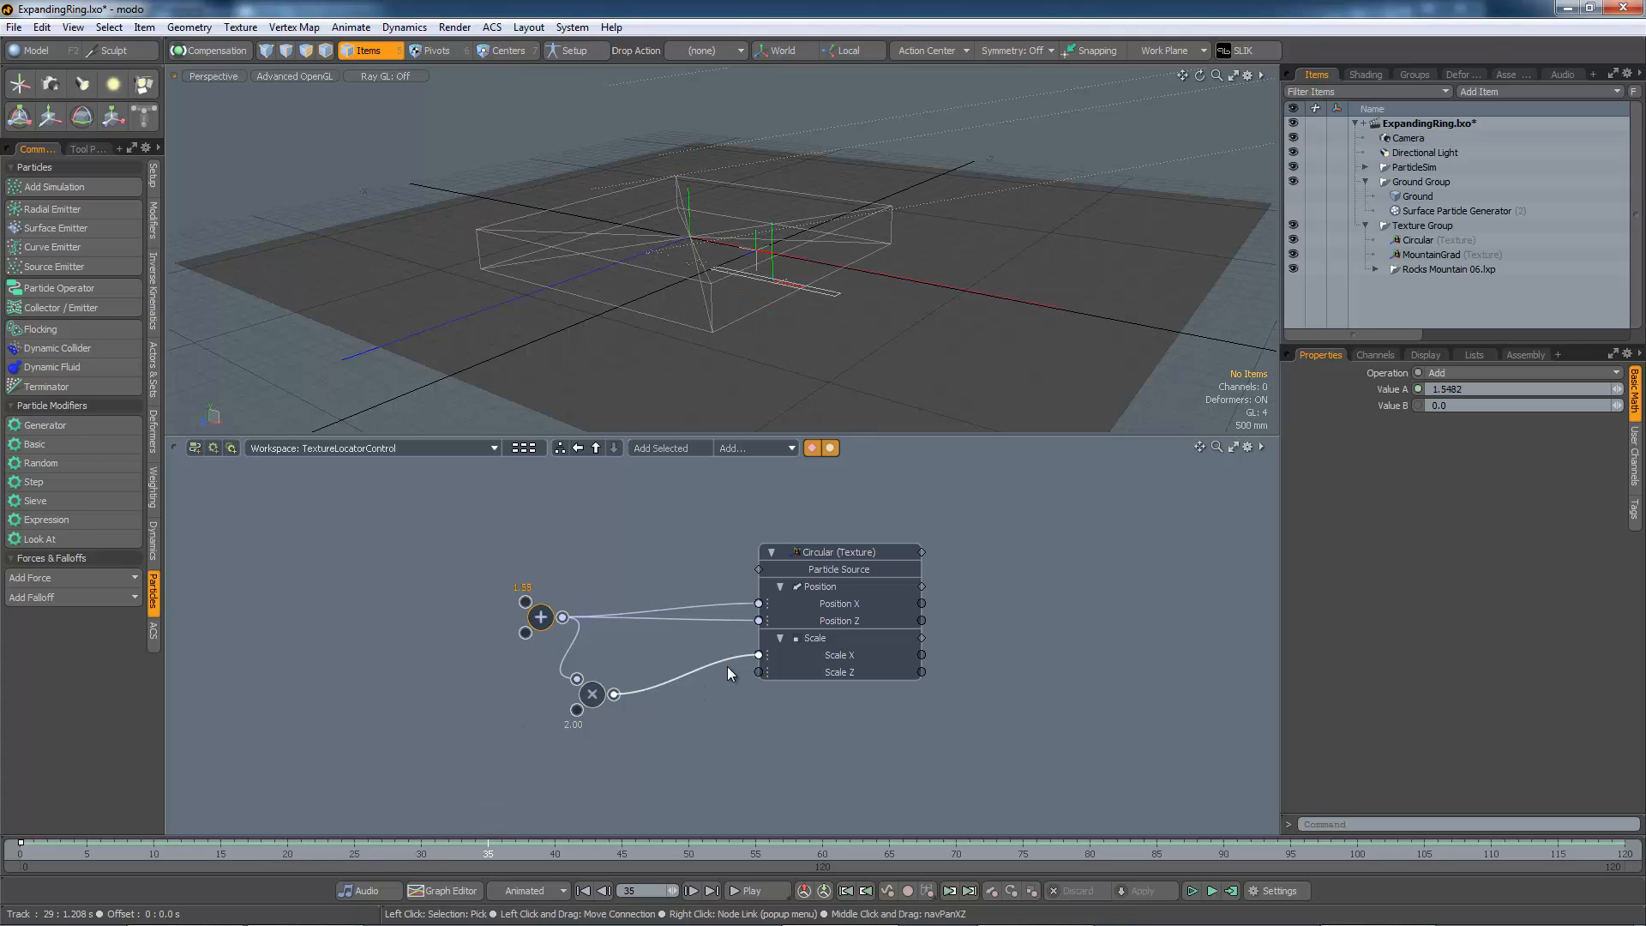
ctrl+click(727, 666)
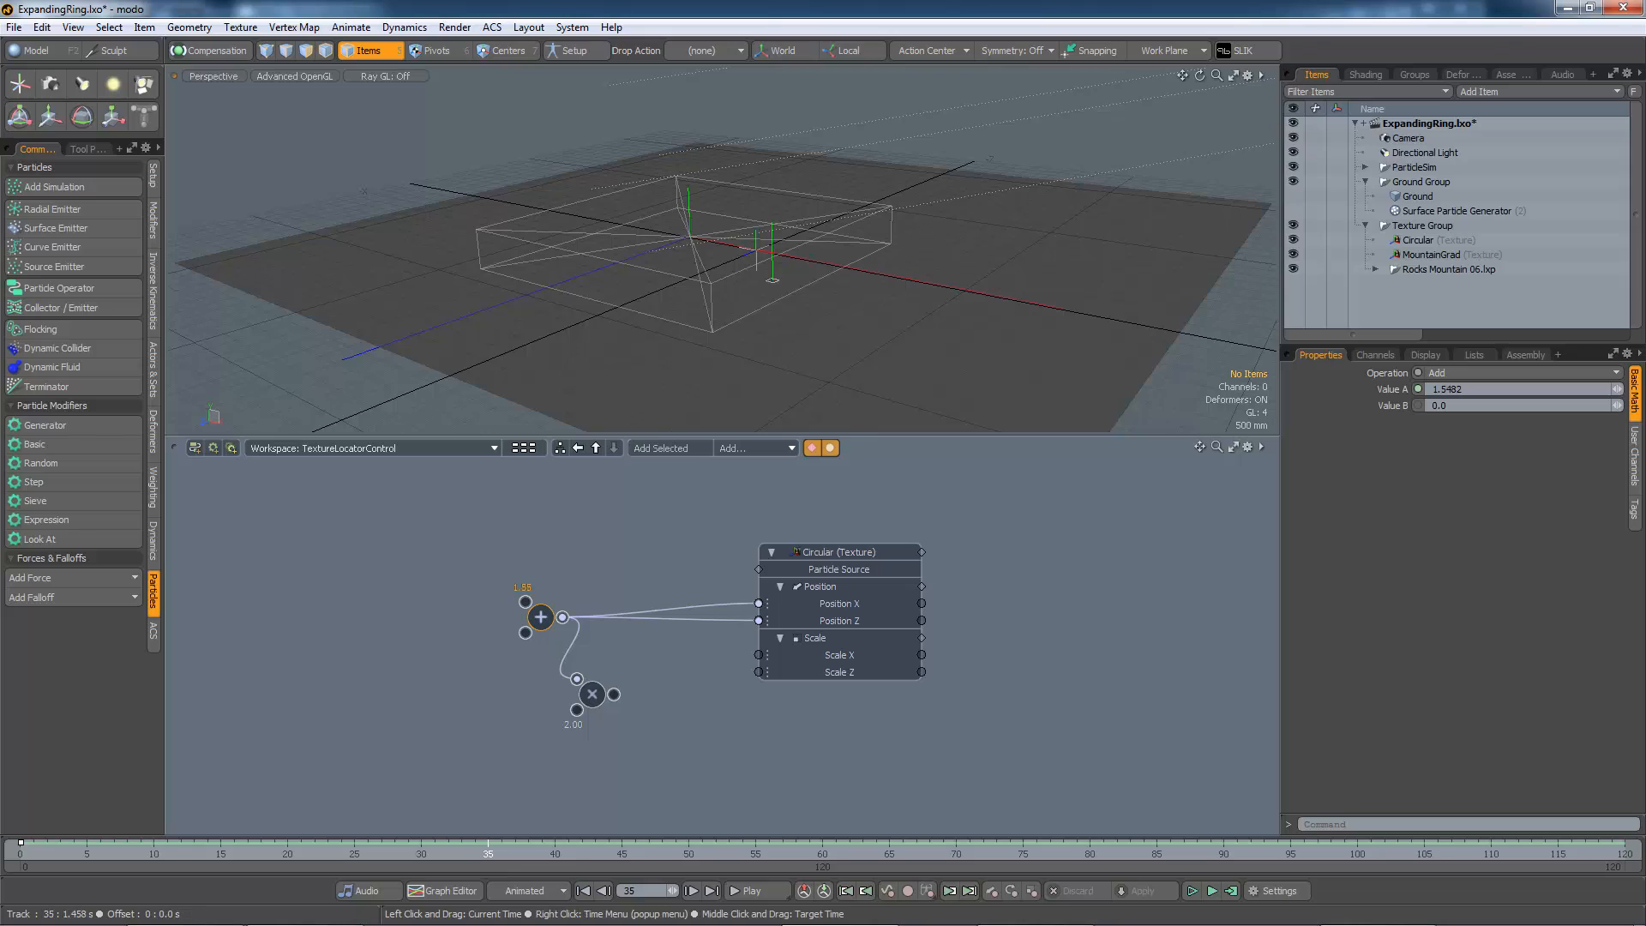
mouse_move(594, 855)
mouse_down()
mouse_move(1624, 854)
mouse_move(21, 855)
mouse_move(728, 854)
mouse_up()
- Reconnect the multiply node's output to Circular's Scale X and Scale Z and scrub back to frame 39
drag(613, 695, 759, 655)
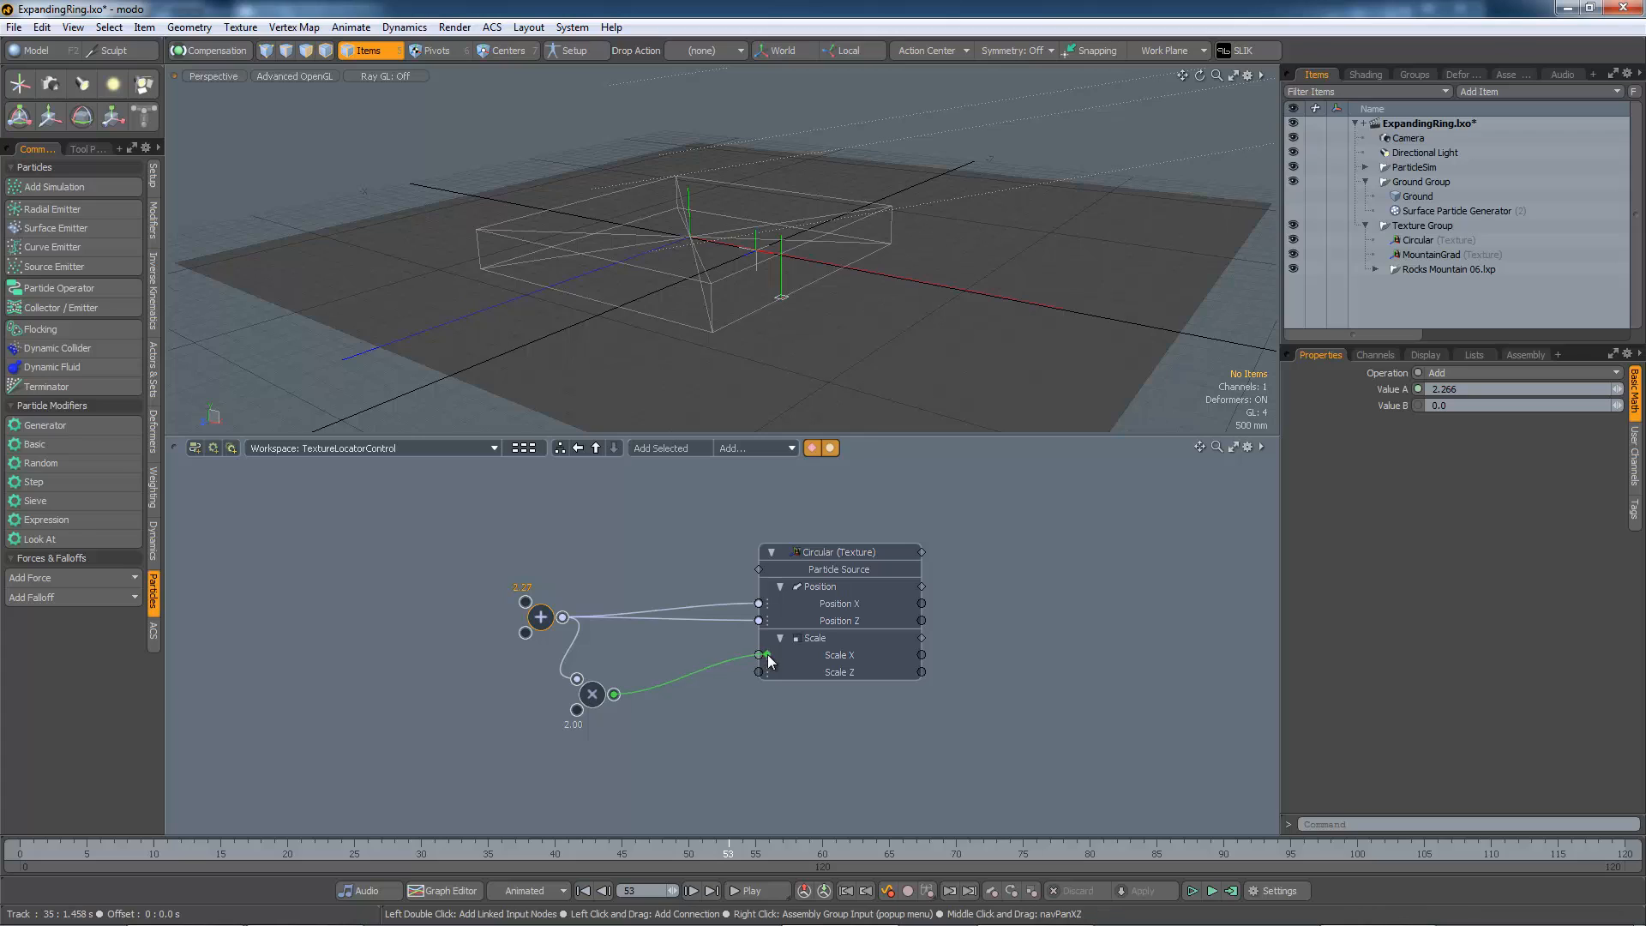
drag(614, 694, 799, 669)
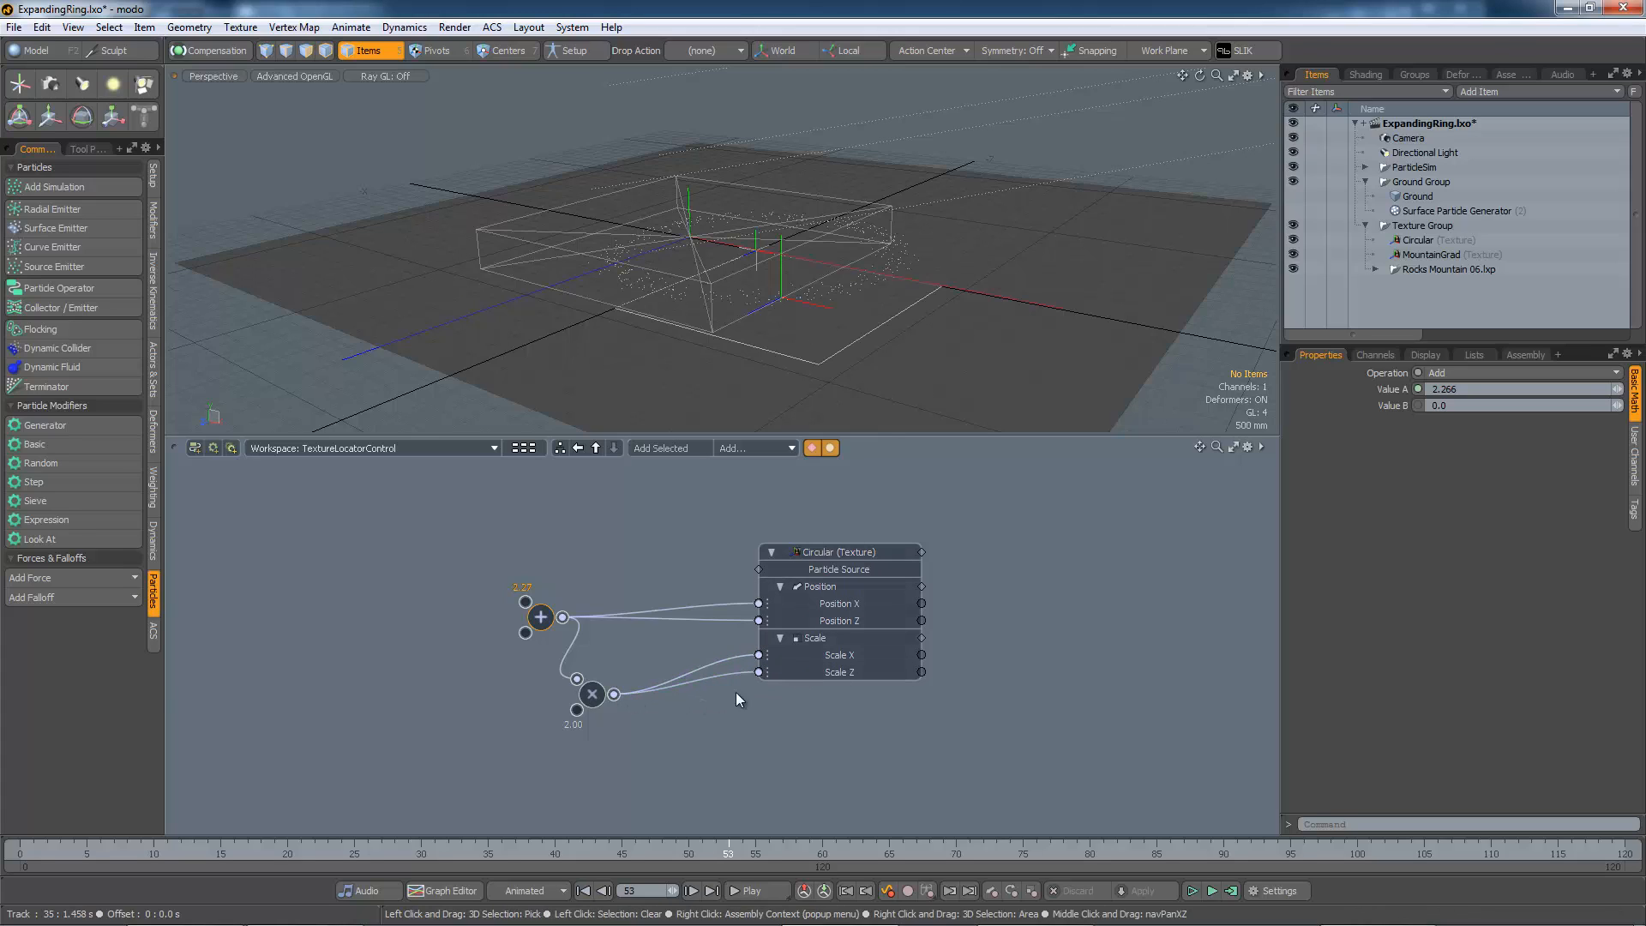
drag(734, 852, 542, 853)
- Disconnect the add node from Circular's Position X and Position Z channels and scrub to frame 26 to examine the effect
mouse_move(713, 606)
mouse_down()
mouse_move(711, 589)
mouse_move(701, 634)
mouse_up()
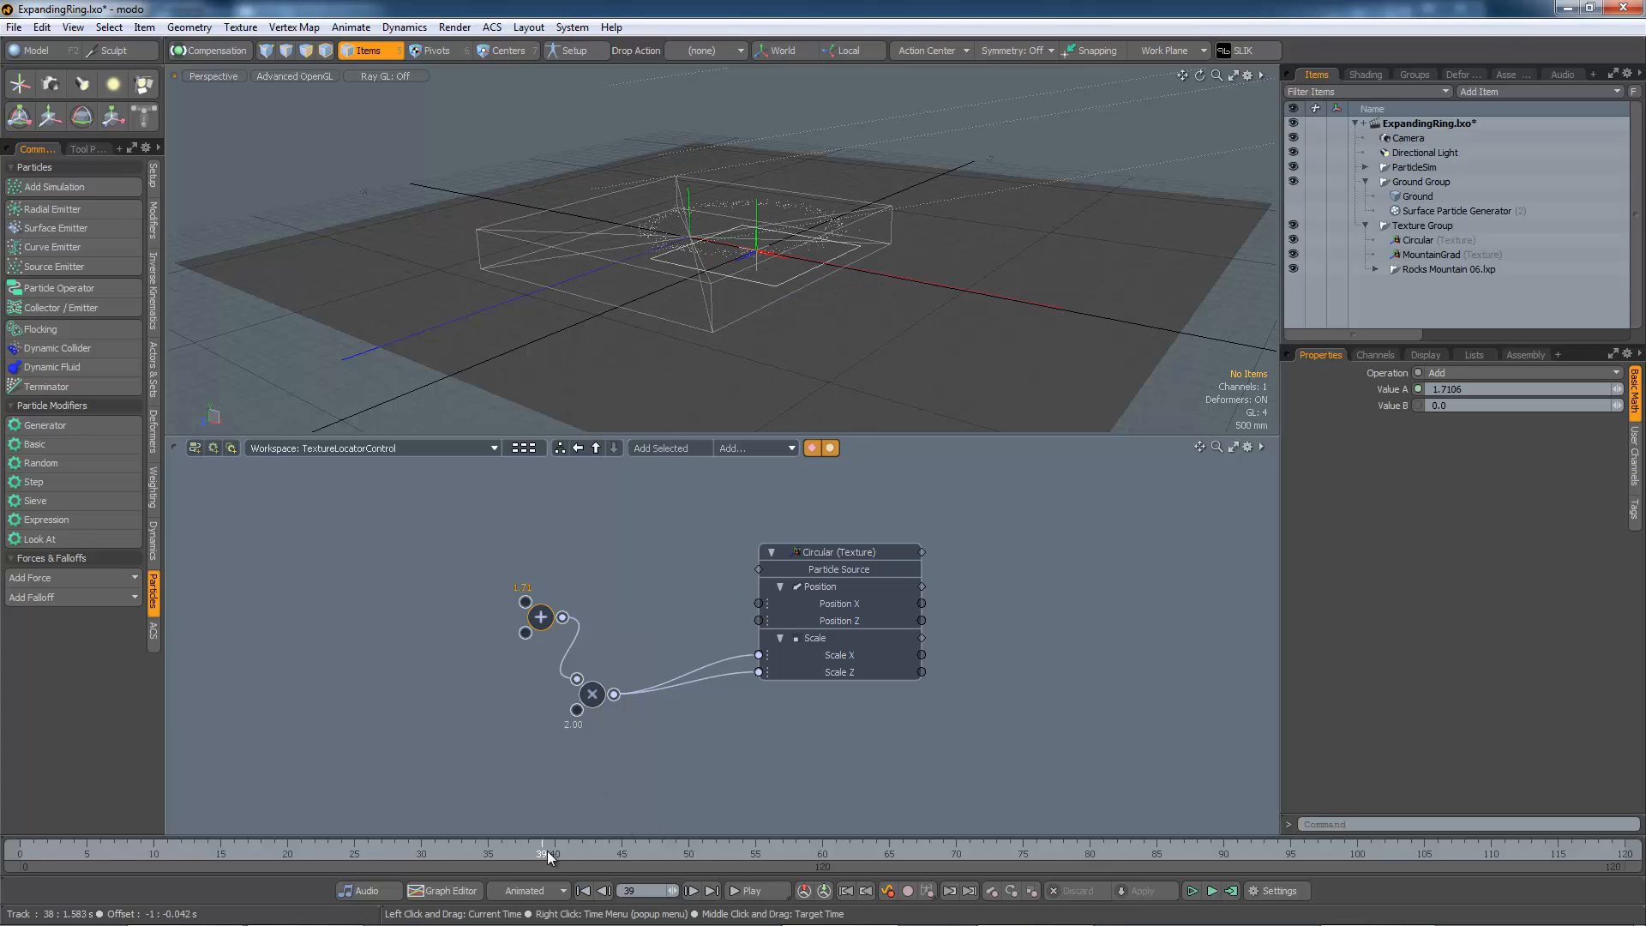
mouse_move(547, 847)
mouse_down()
mouse_move(1343, 852)
mouse_move(155, 852)
mouse_move(1130, 853)
mouse_move(180, 853)
mouse_move(889, 852)
mouse_move(367, 852)
mouse_up()
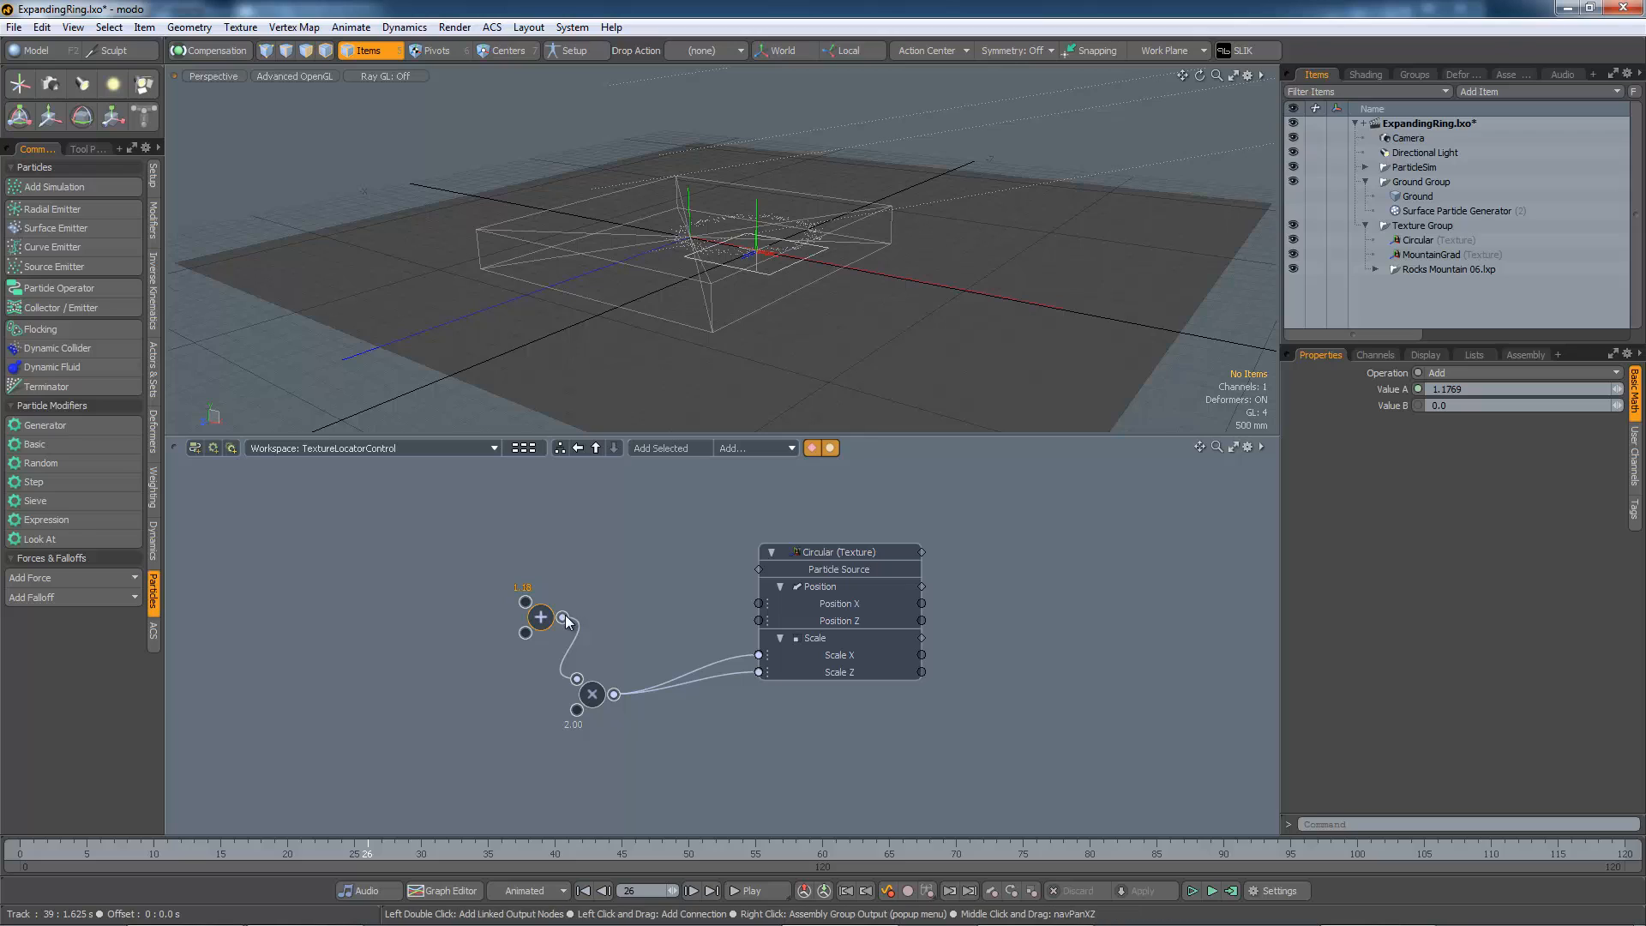
- Reconnect the add node's output to Circular's Position X and Position Z and scrub the timeline forward to check the motion
drag(563, 617, 800, 603)
drag(562, 617, 800, 621)
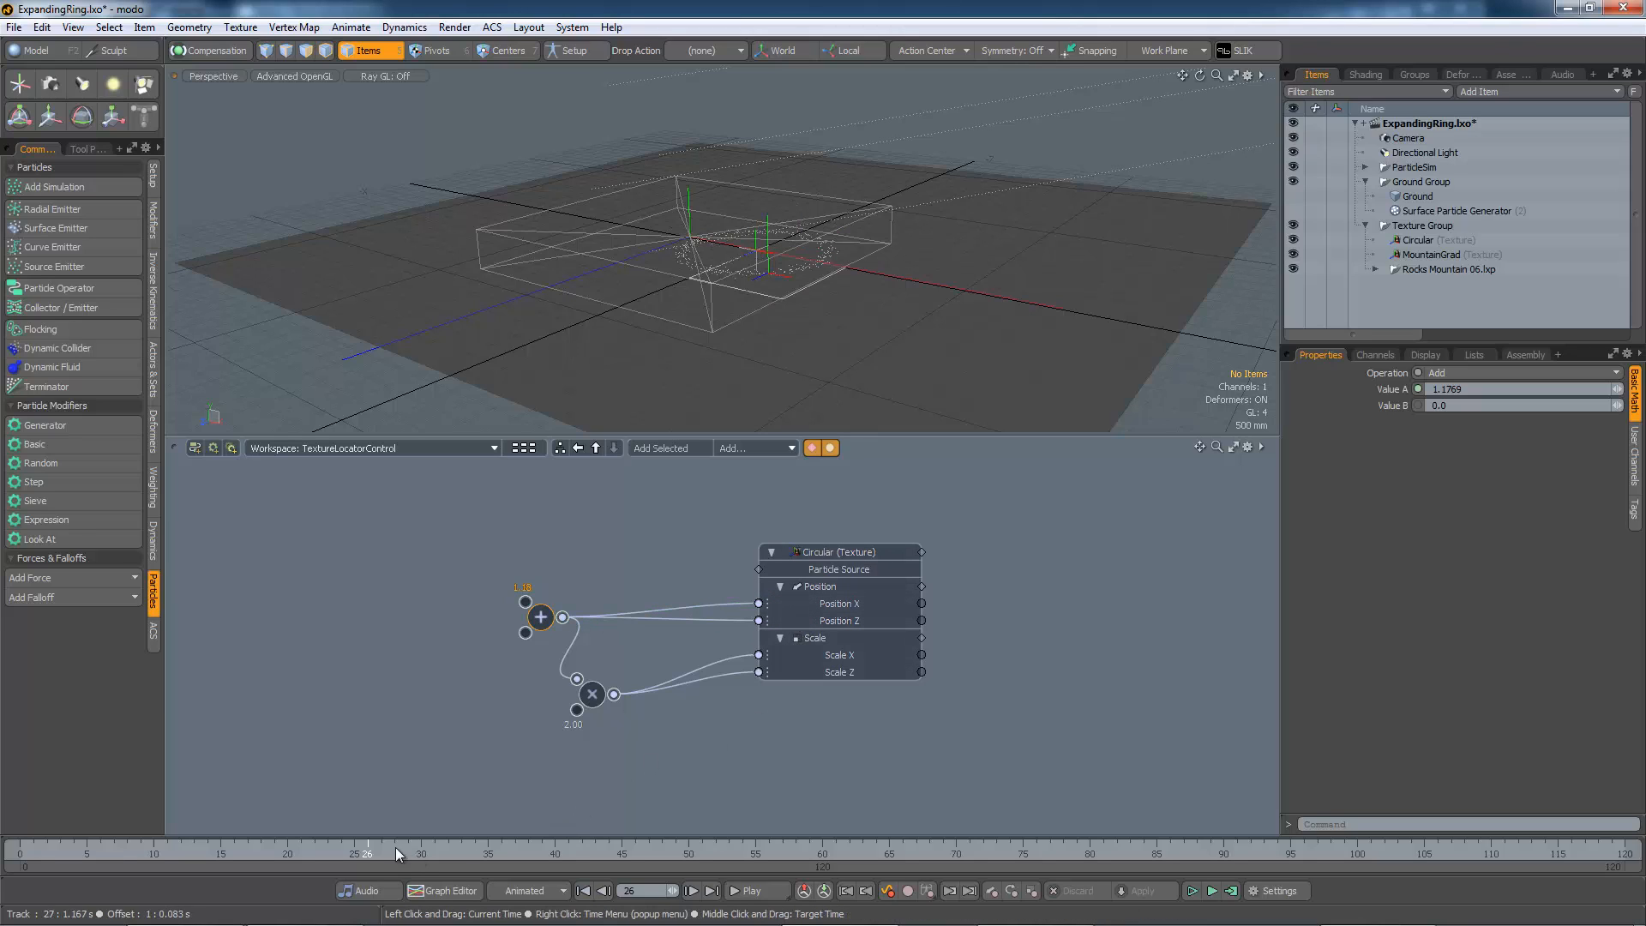
drag(374, 847, 555, 849)
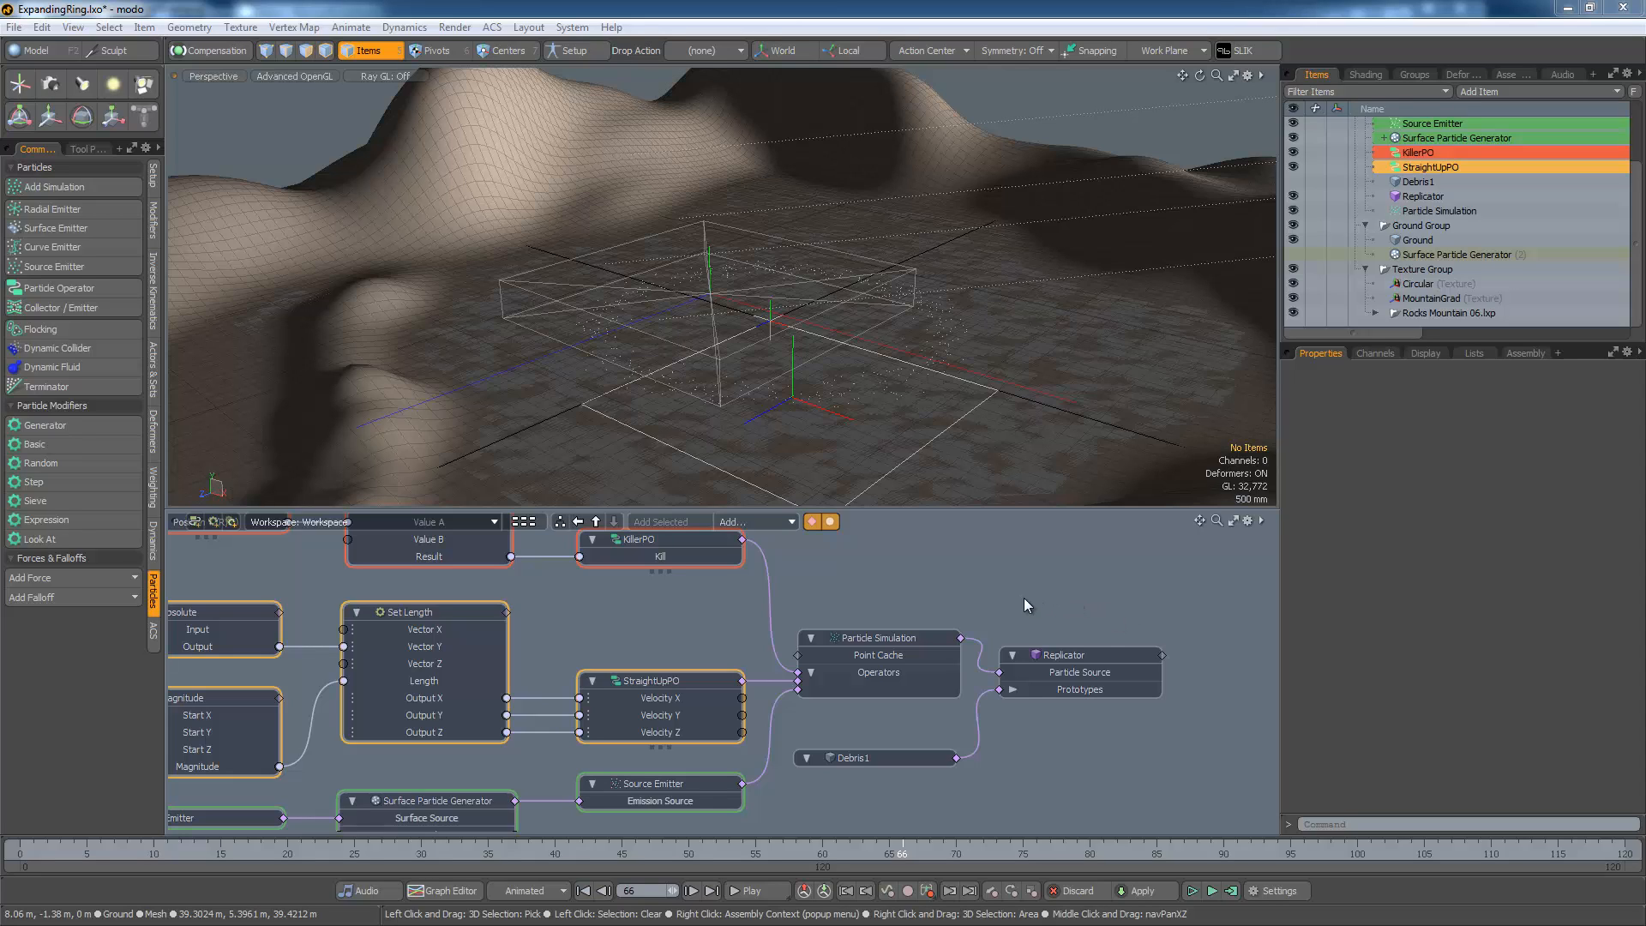
- Compute the simulation from 0 to 120 with preroll 0 and move the timeline to frame 71
click(1231, 892)
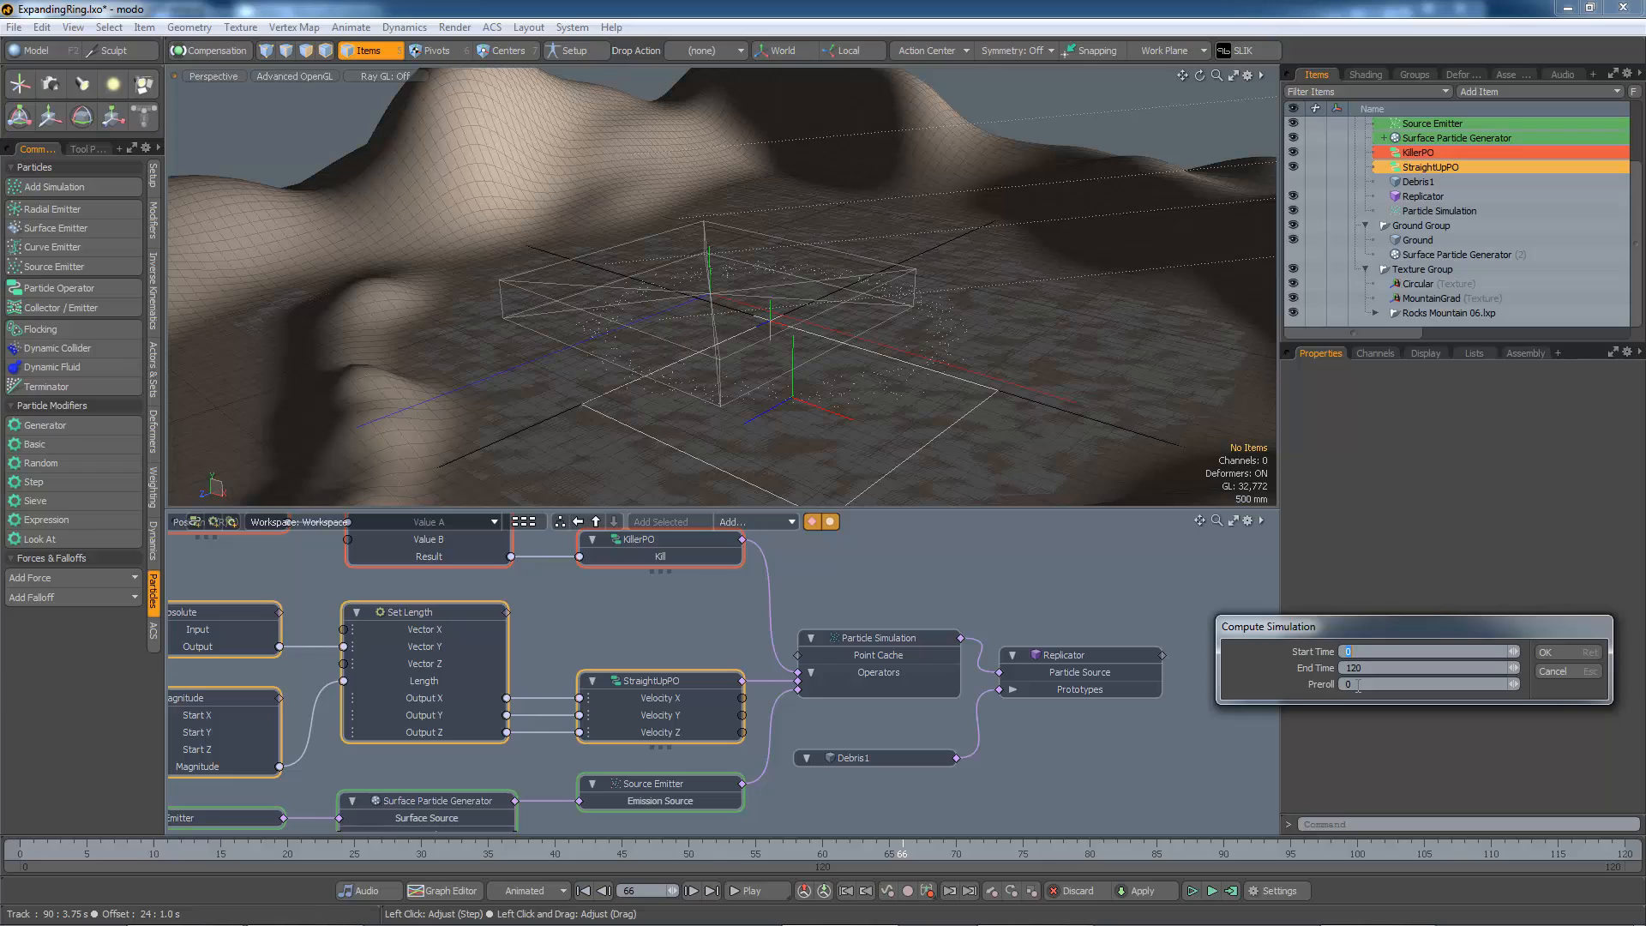
click(1547, 652)
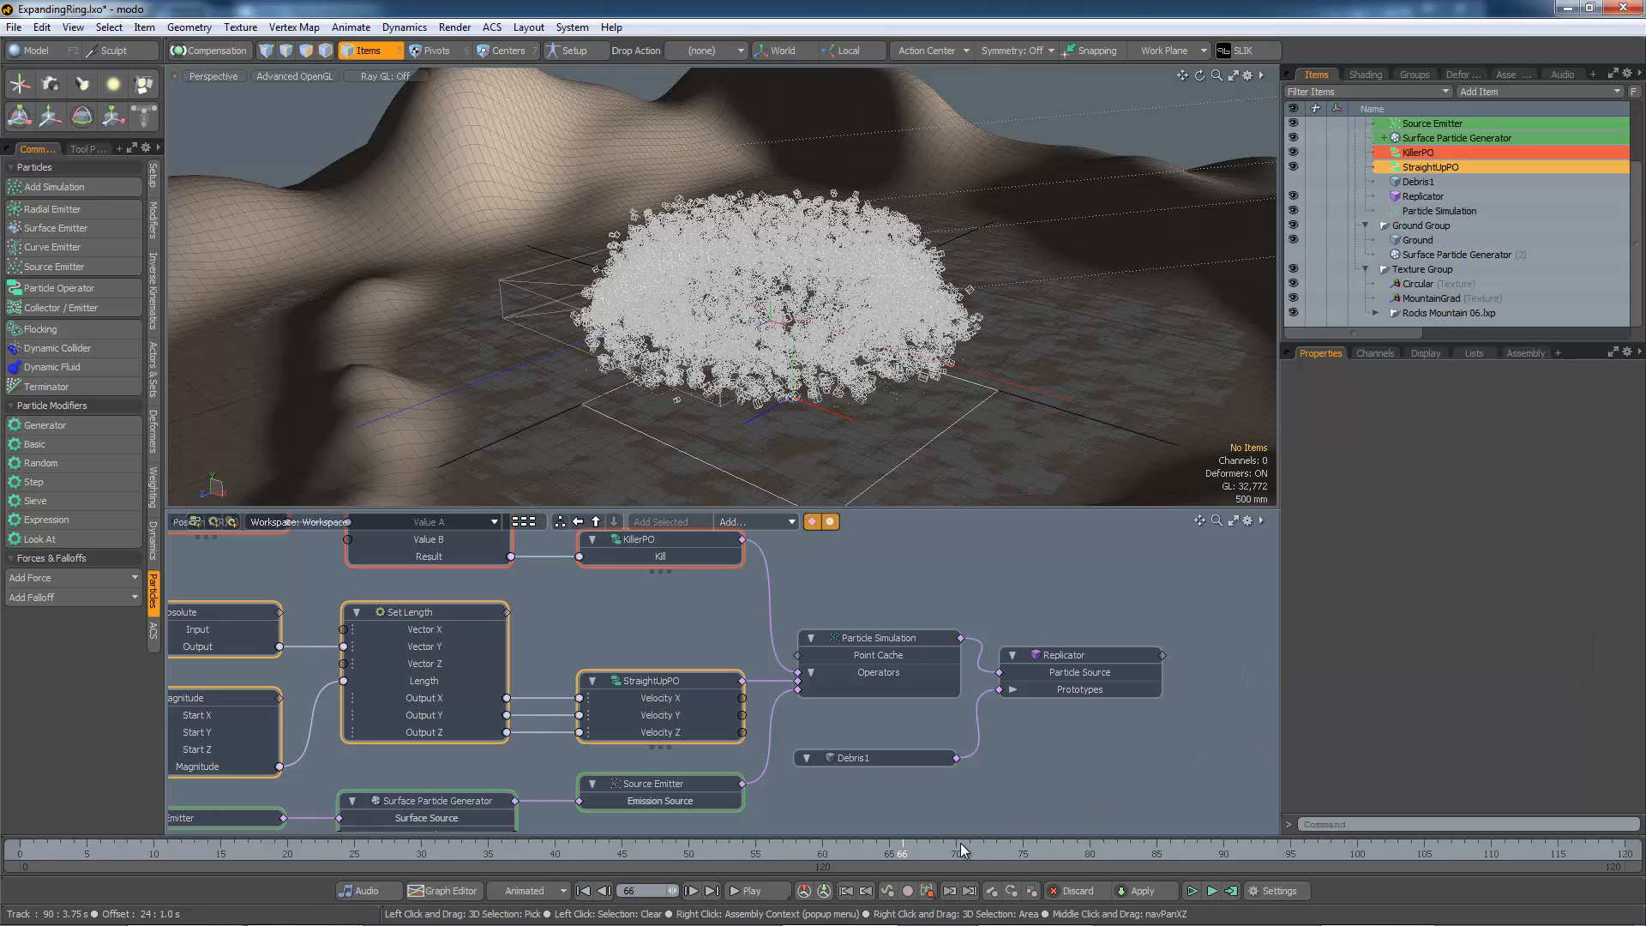
drag(904, 849, 969, 849)
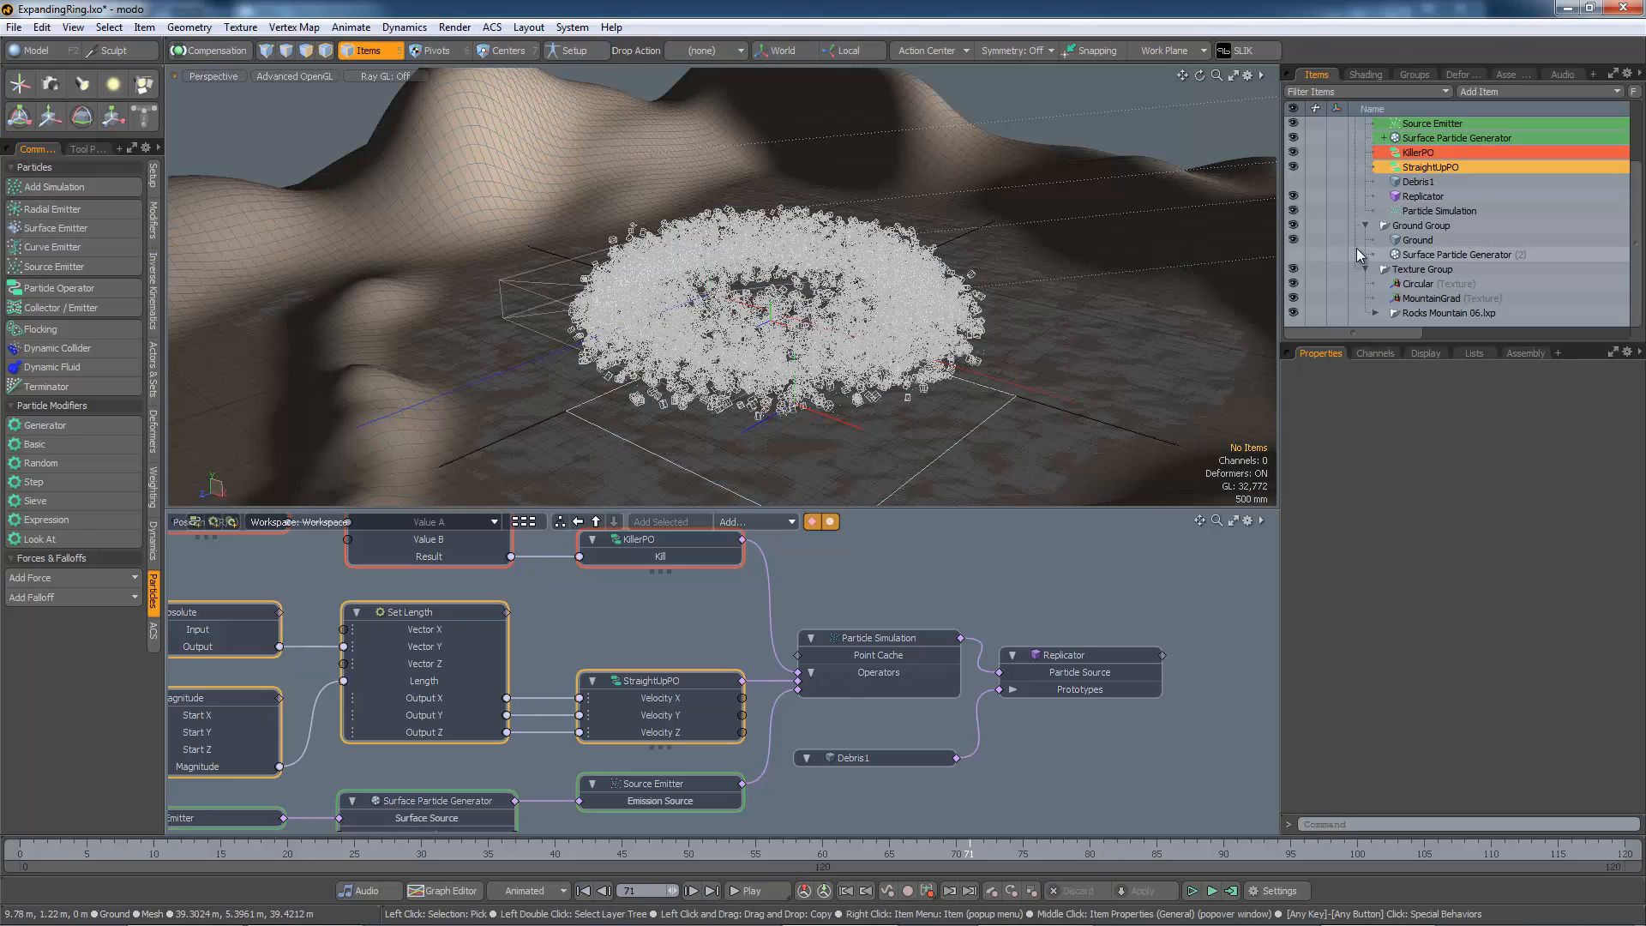
- Make the Surface Particle Generator (2) in the Ground Group visible and render the current frame
click(1294, 254)
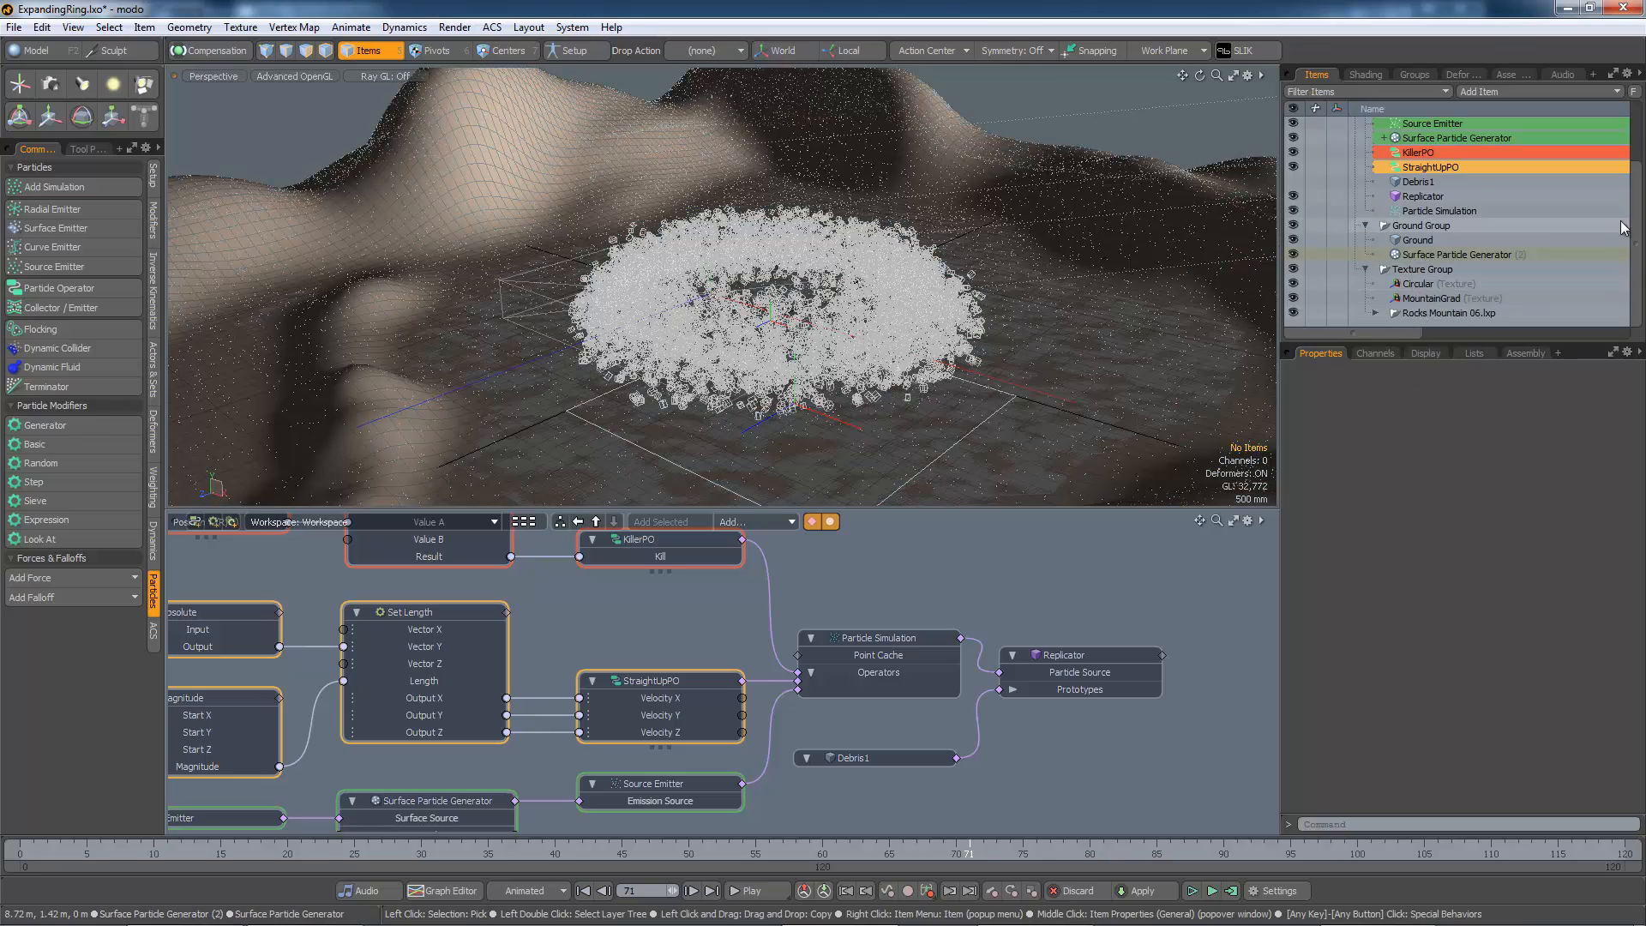
scroll(1621, 228, up, 5)
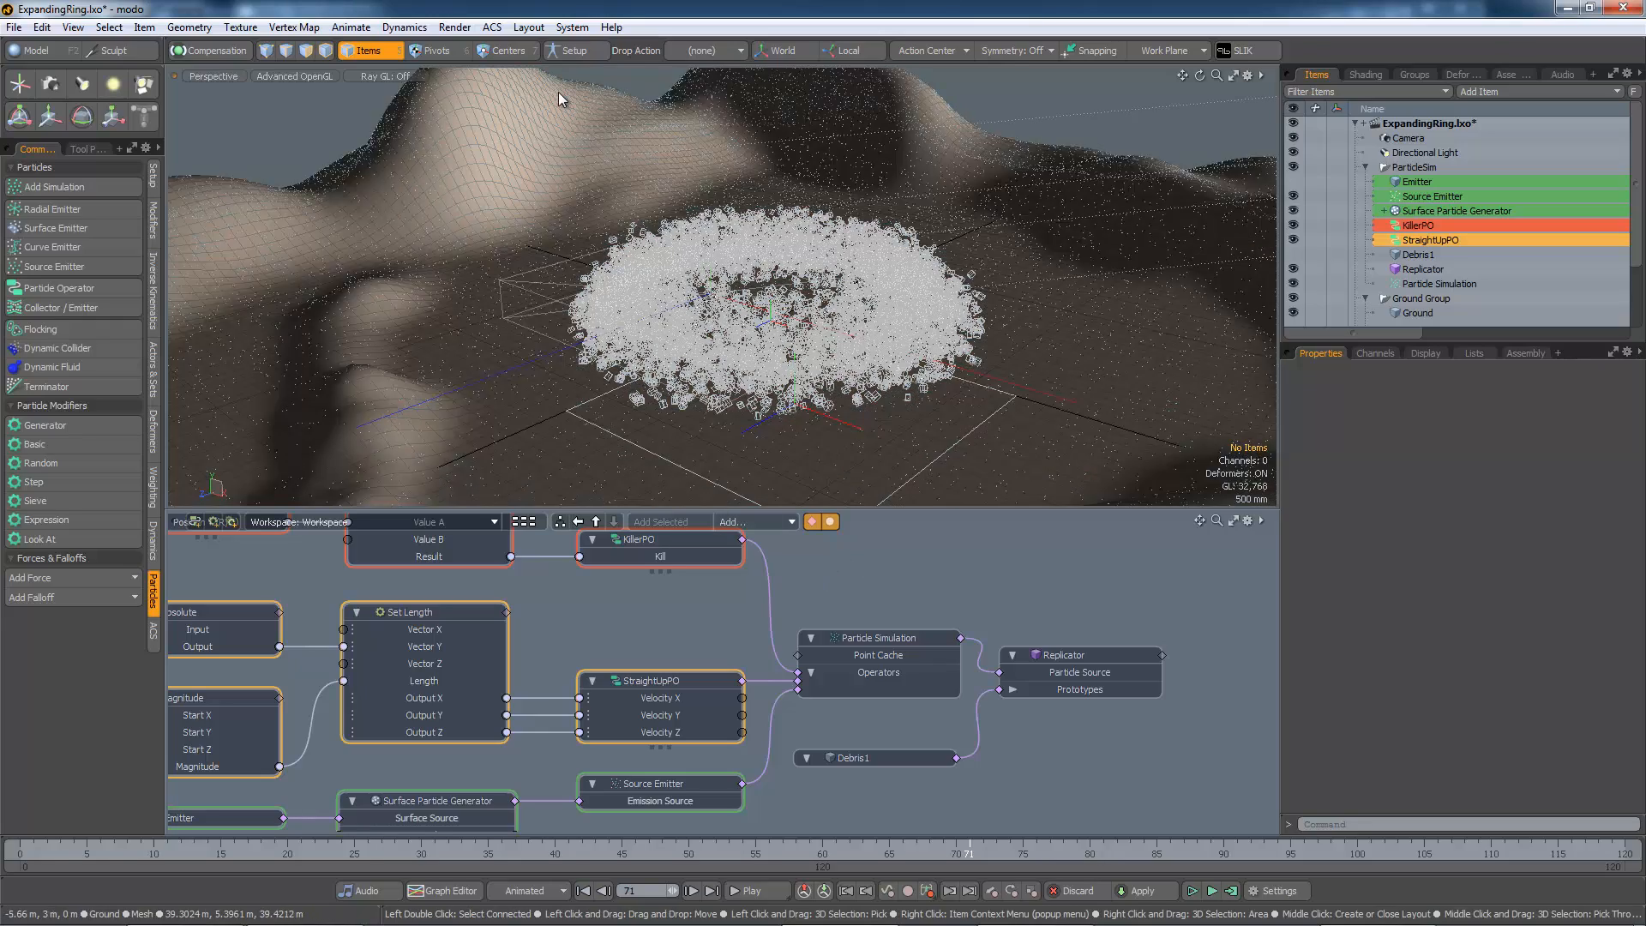
click(456, 29)
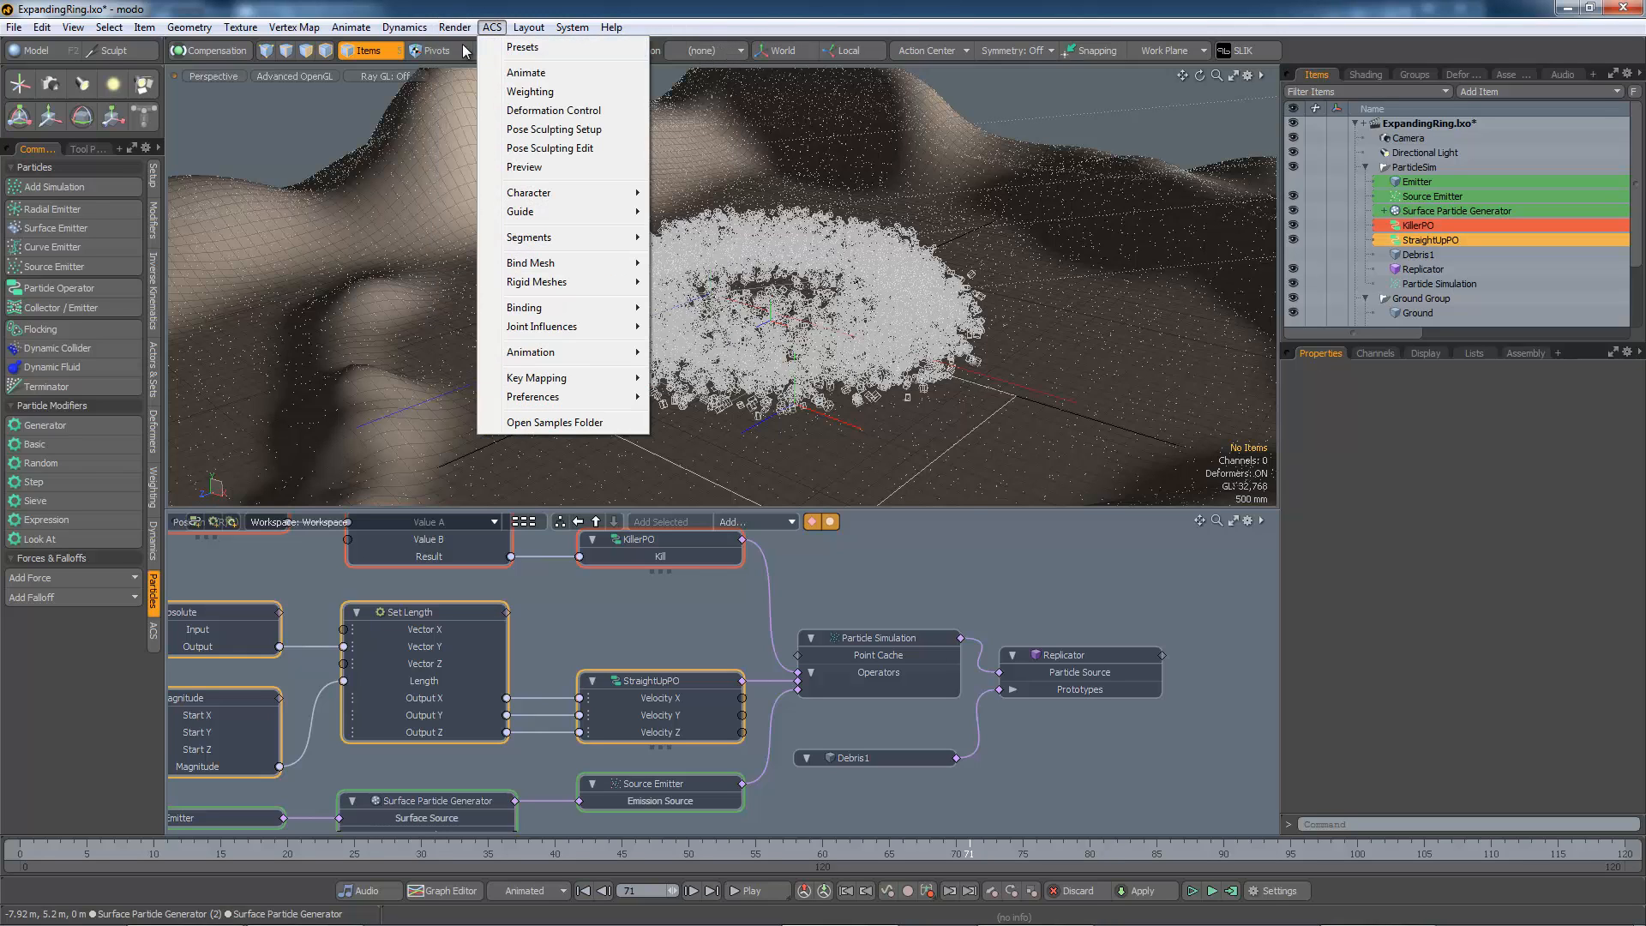
click(473, 48)
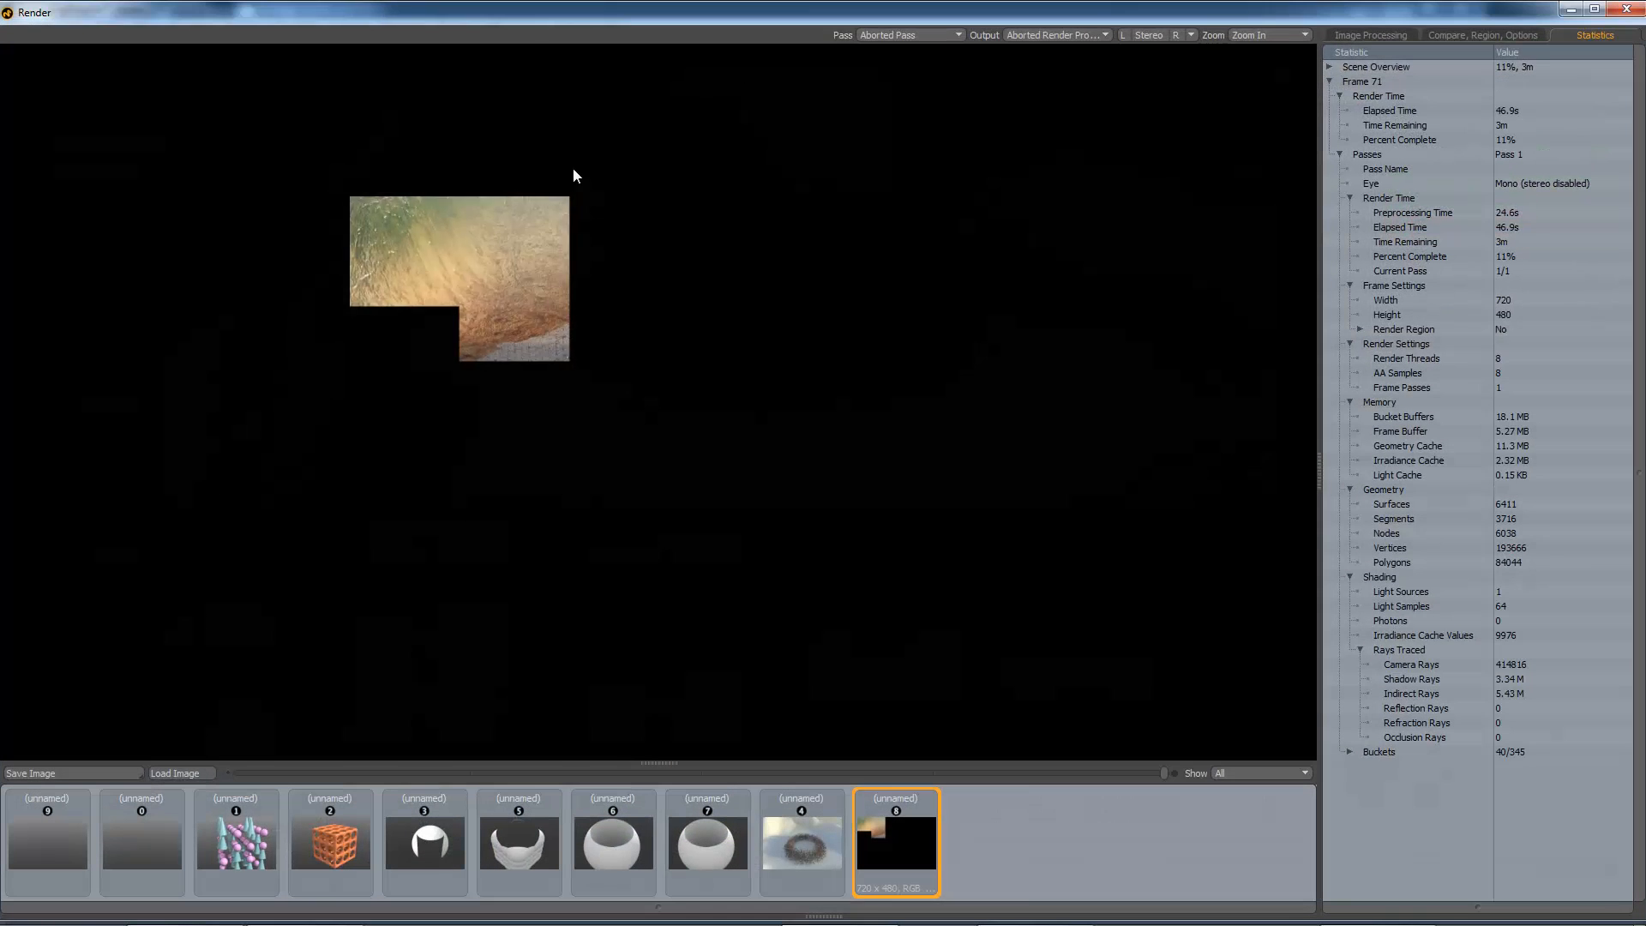
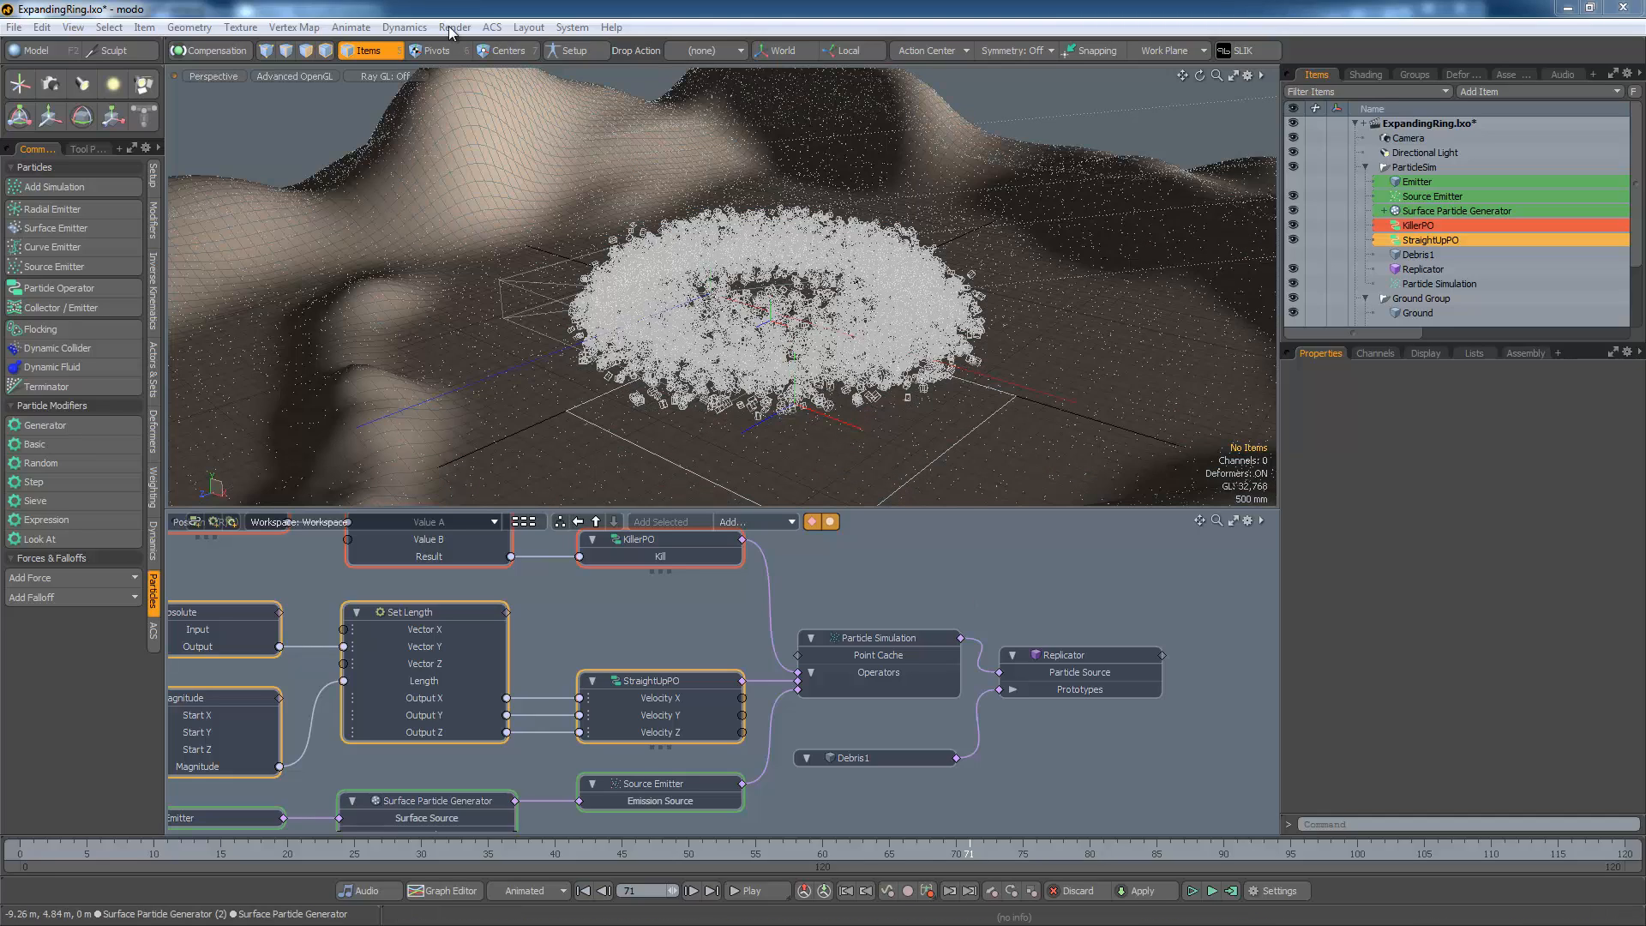
- Set up an animation render of frames 1 to 120 with a frame step of 1, saved as a movie
click(450, 25)
click(522, 142)
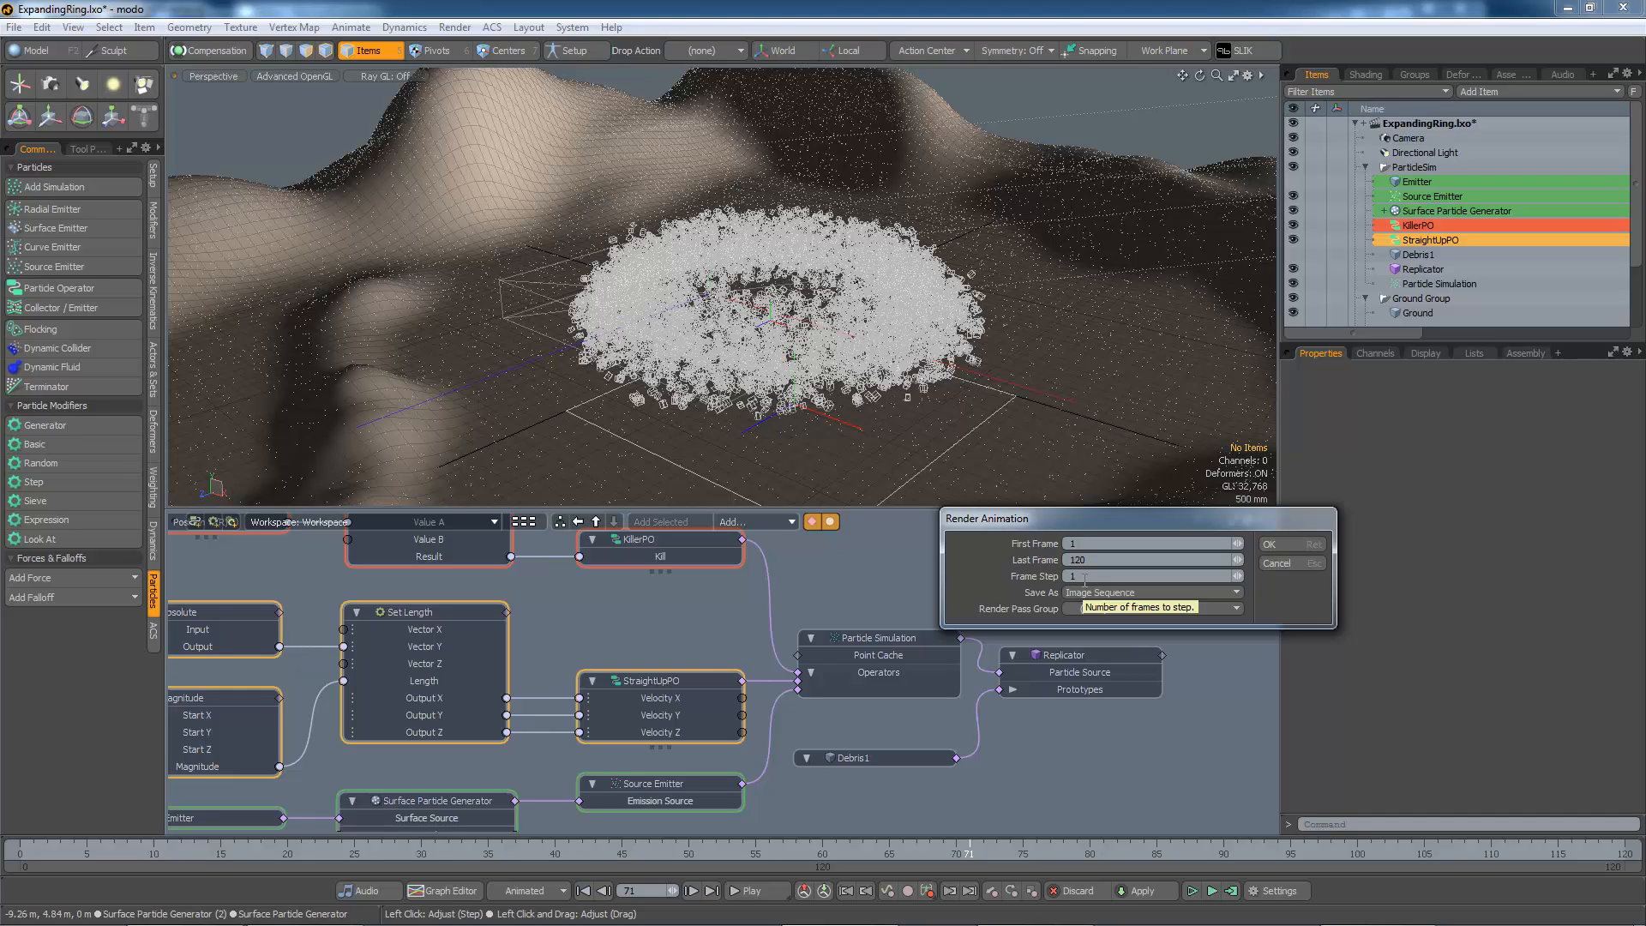
click(1154, 594)
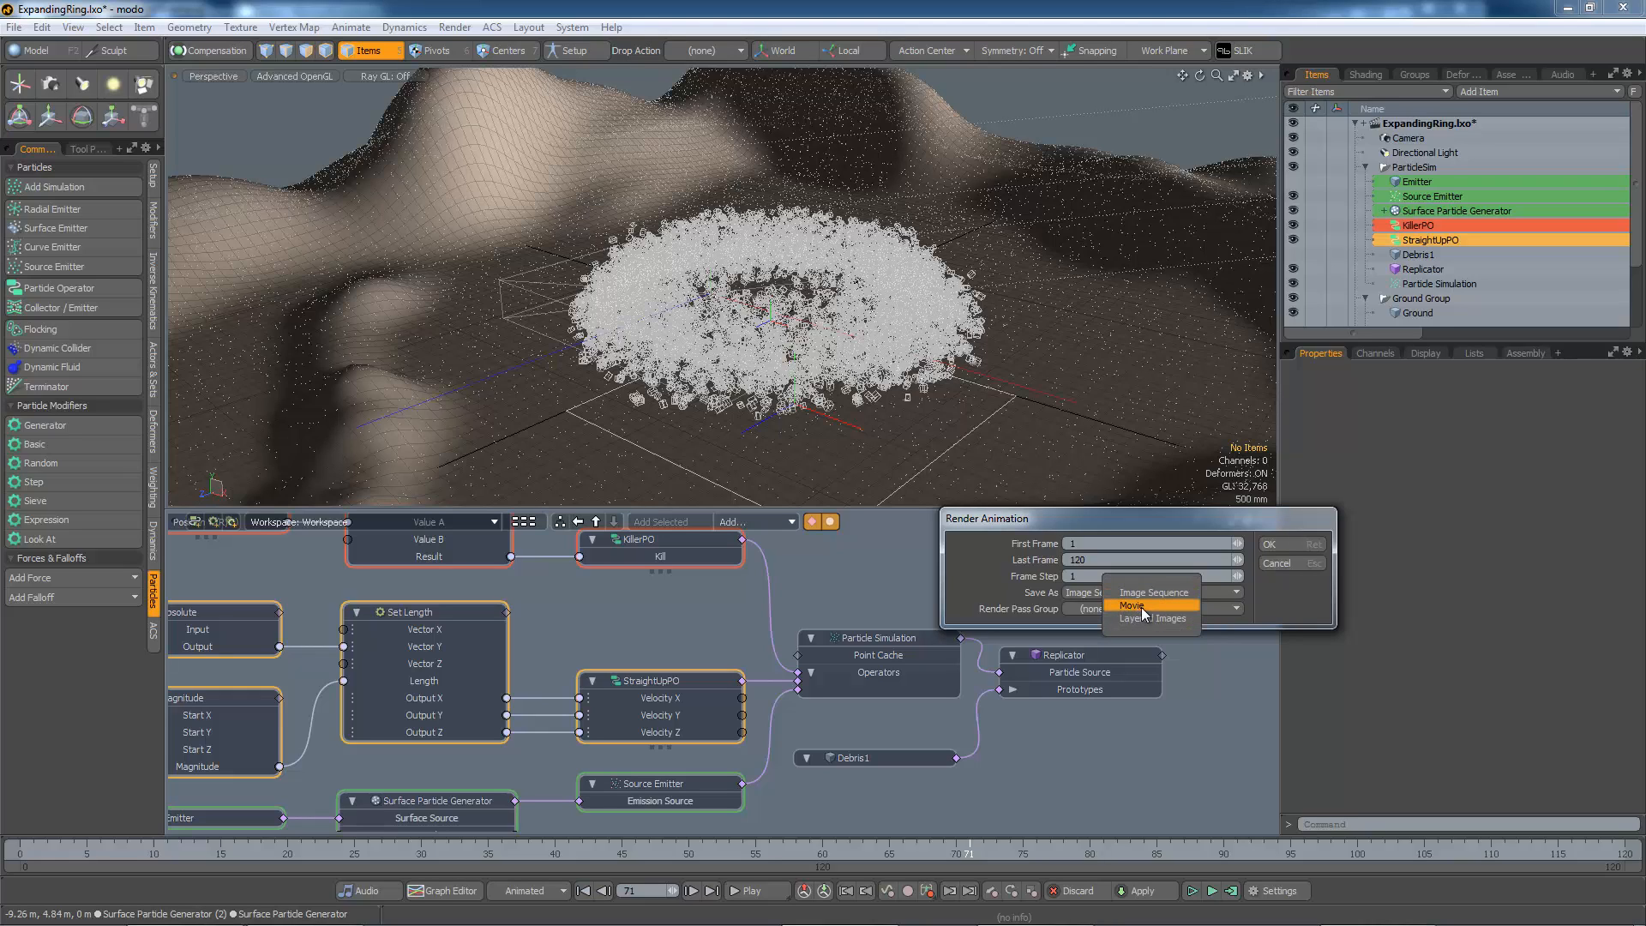
click(1140, 606)
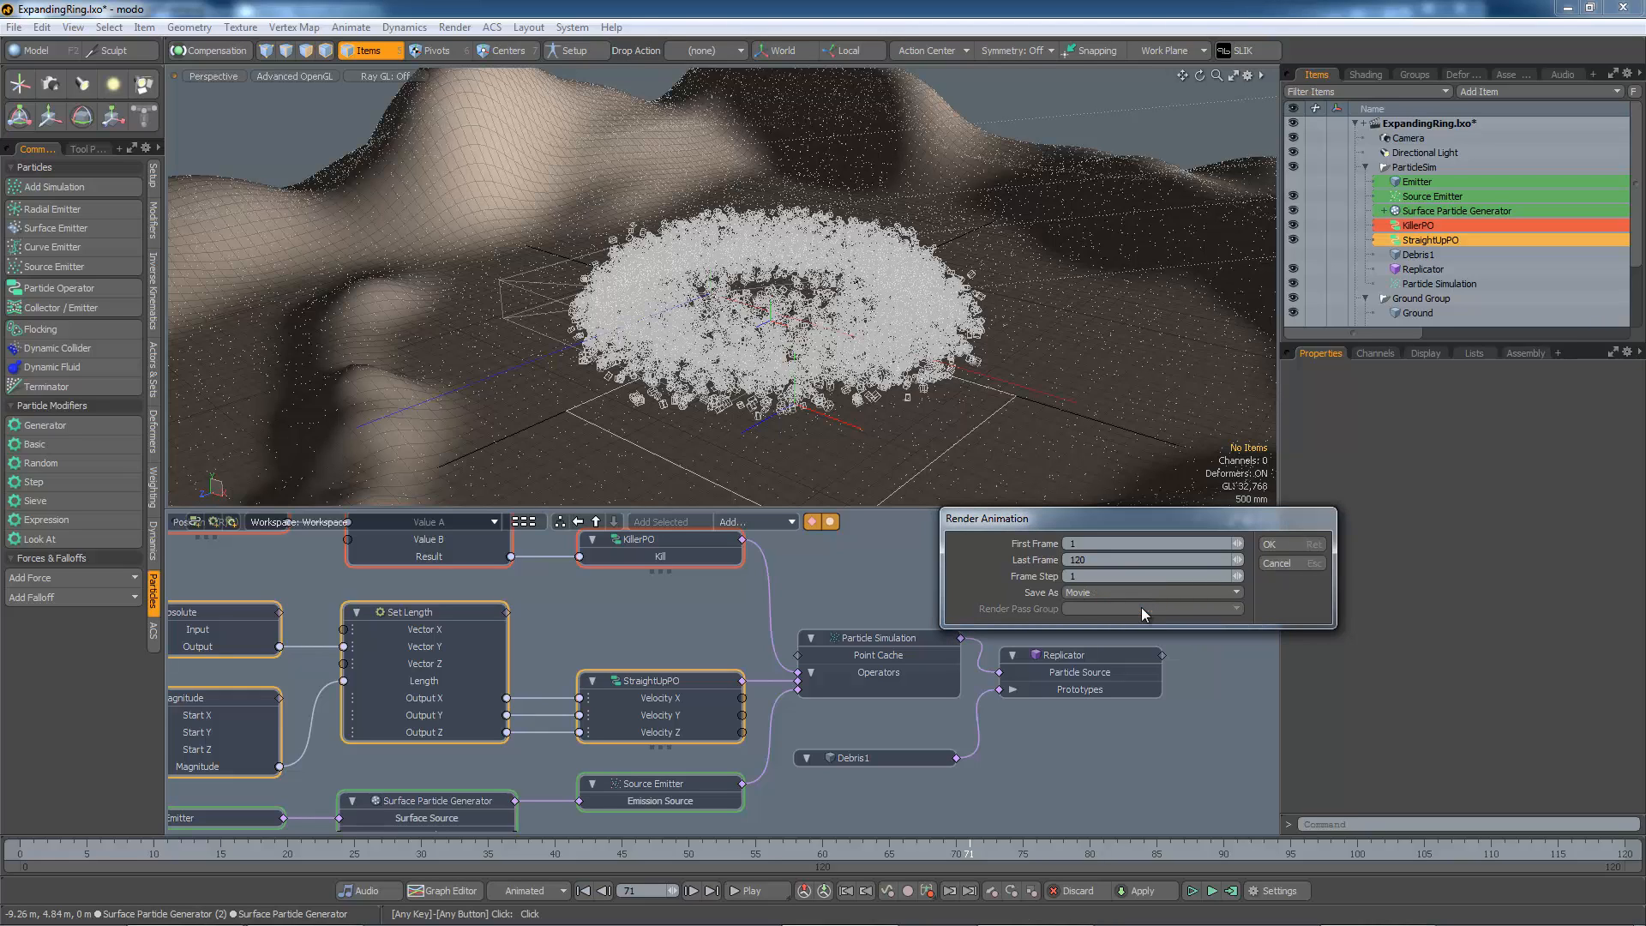
click(1277, 544)
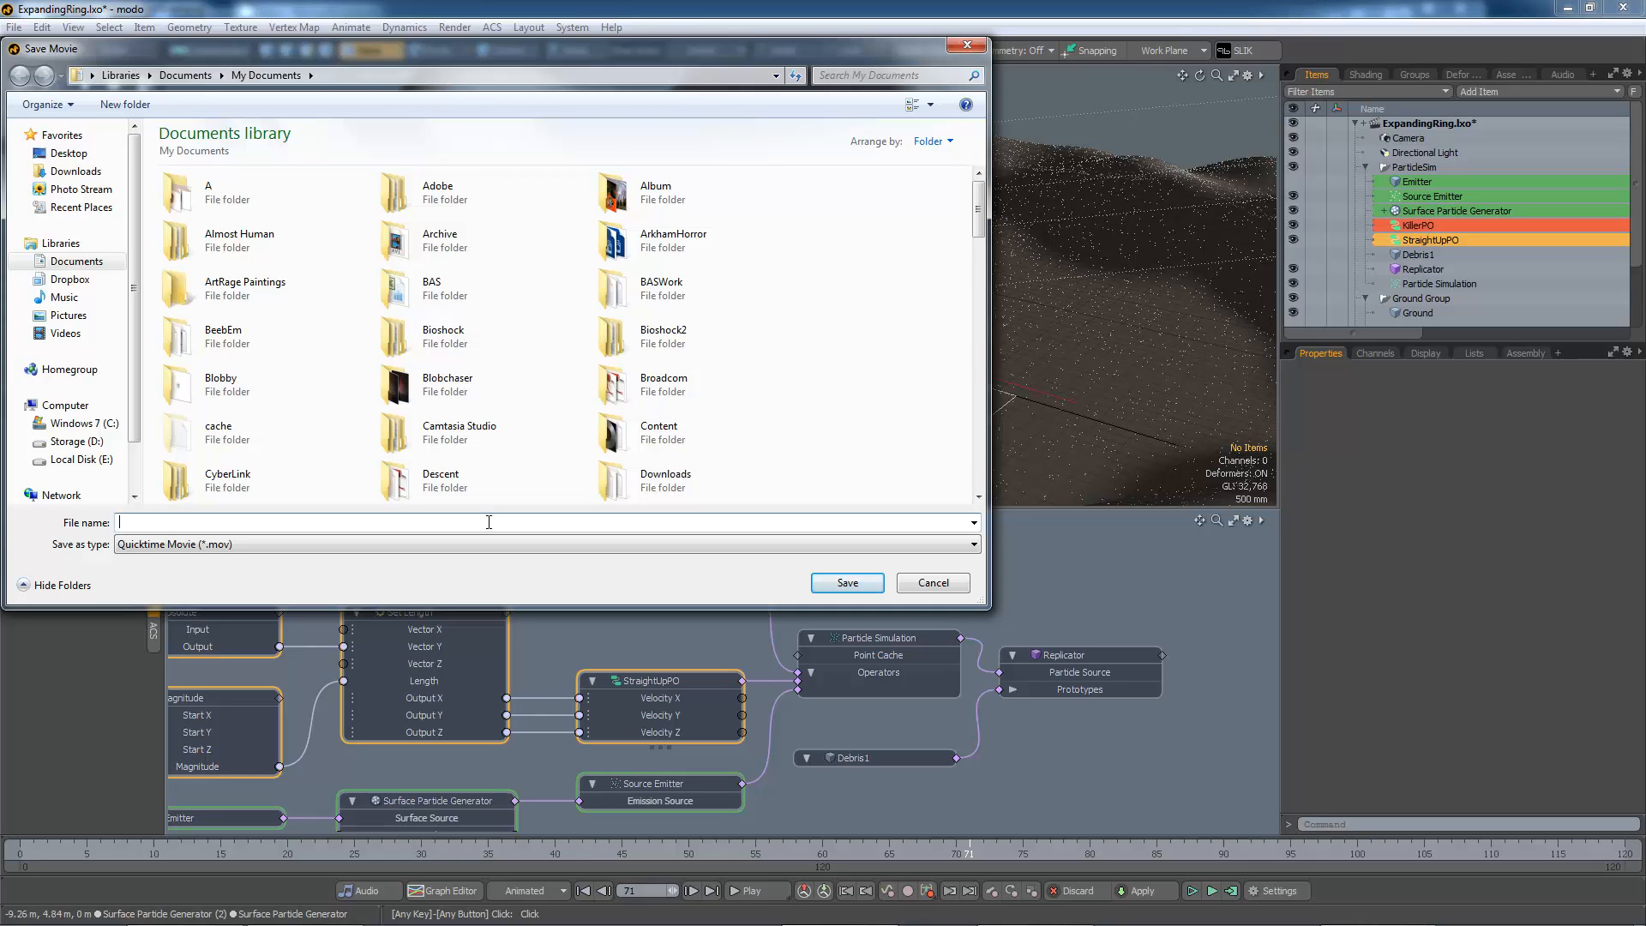
- Save the rendered animation as a QuickTime movie named Test with the MPEG-4 codec and quality 1
text(Test)
click(847, 583)
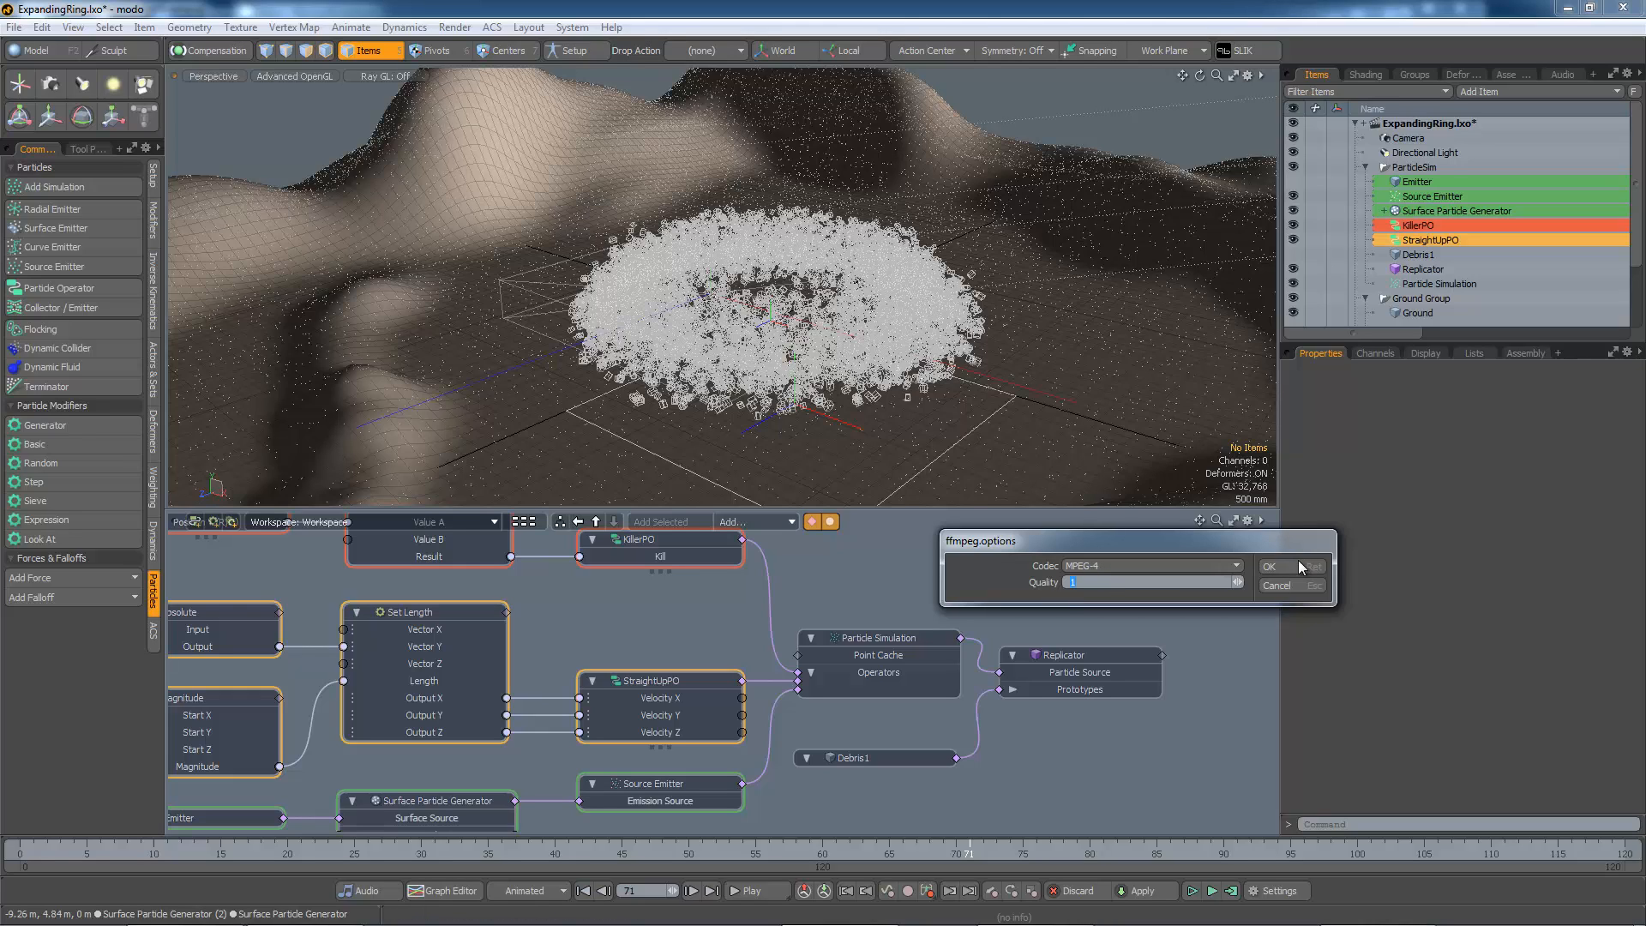
click(1226, 566)
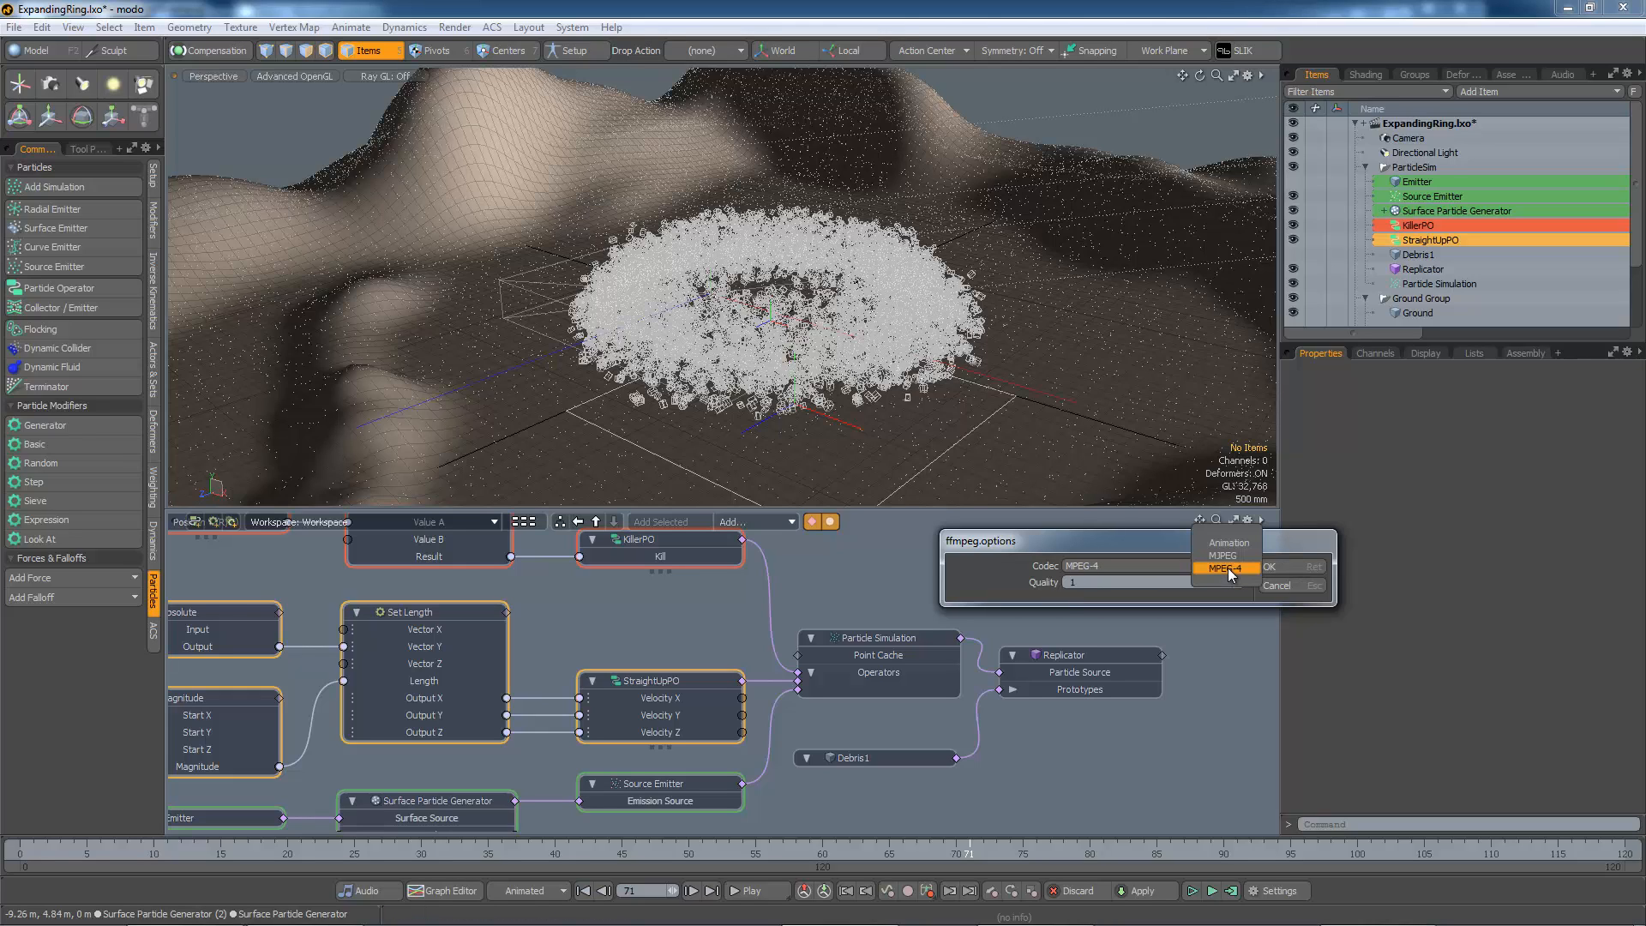
click(1228, 568)
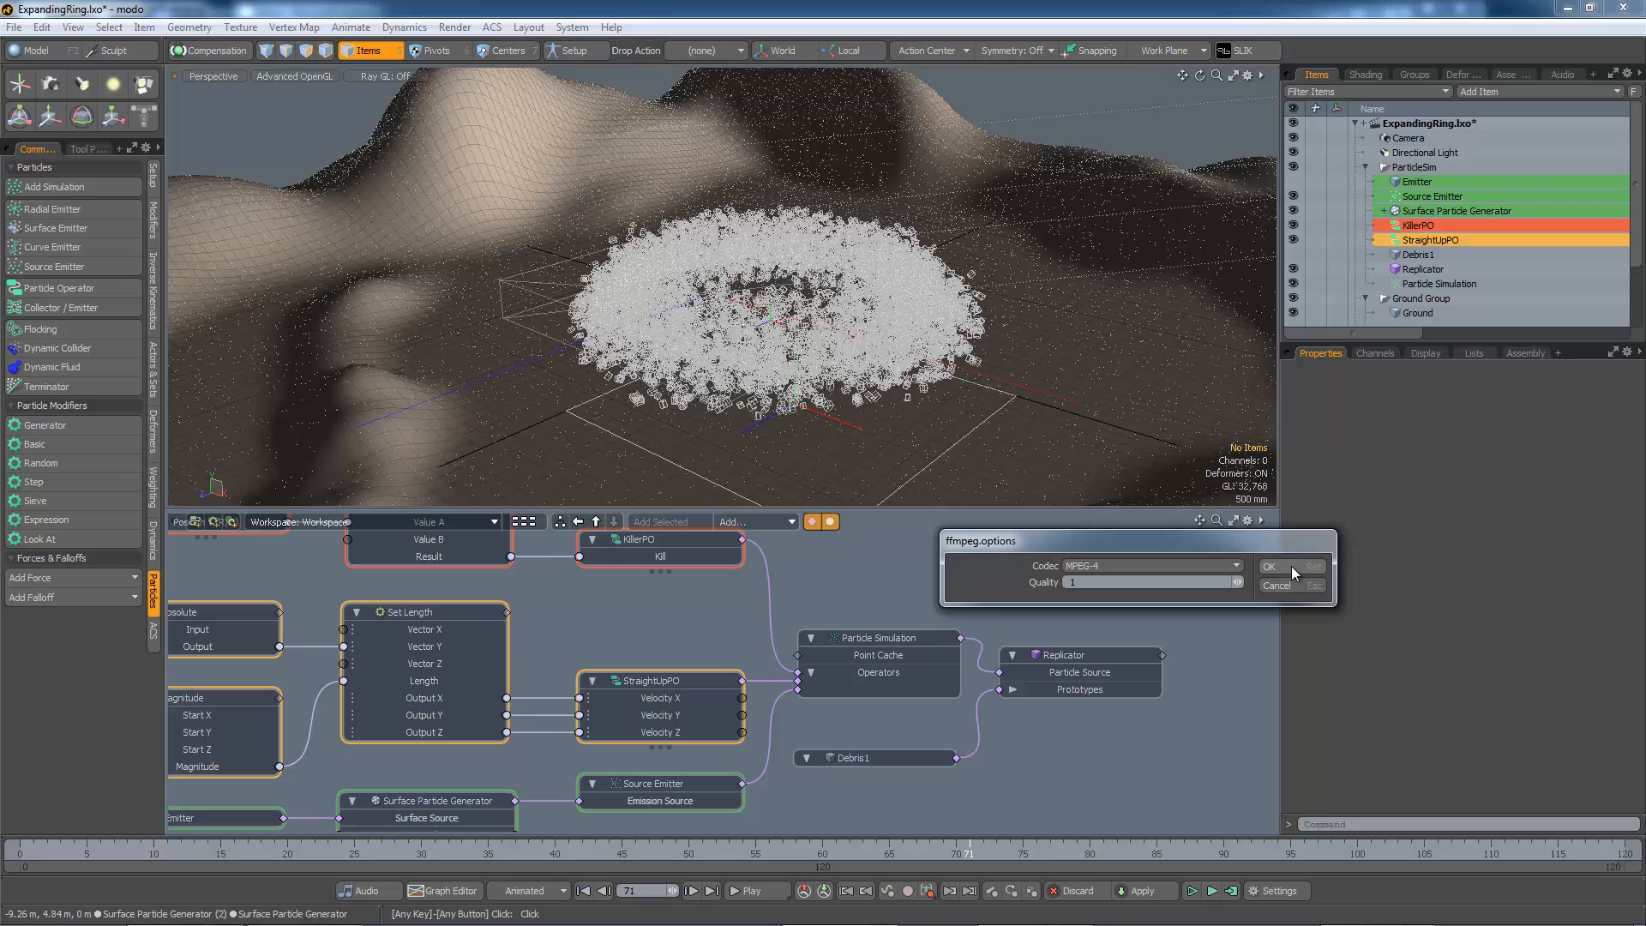
click(1269, 567)
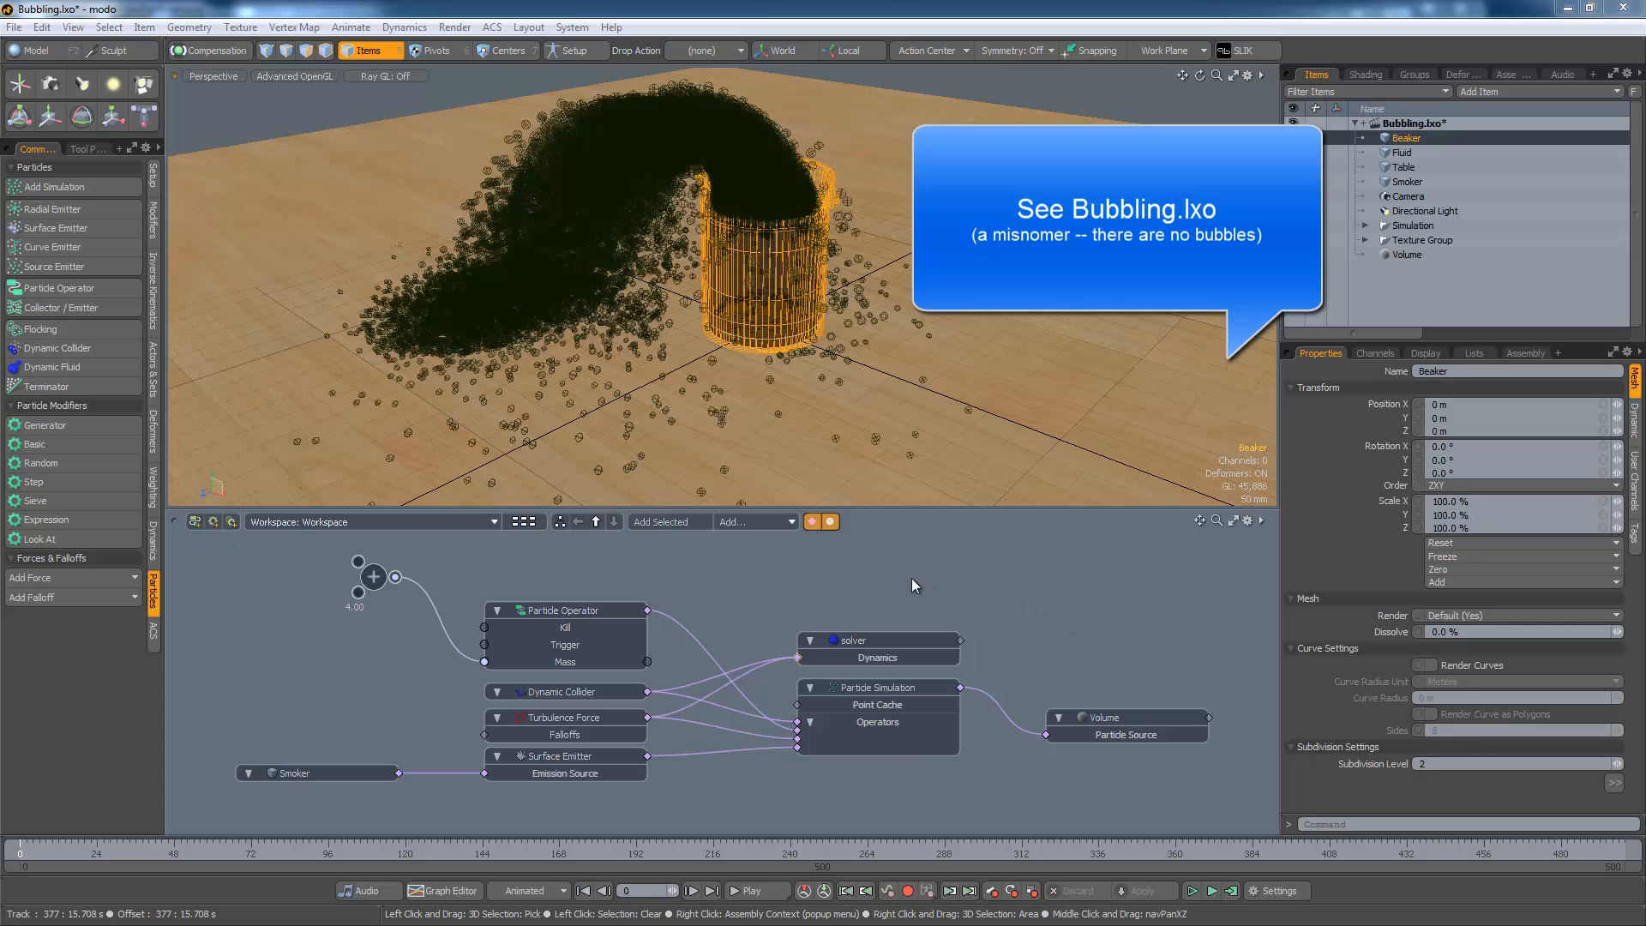
- Select the solver and Dynamic Collider nodes in the Bubbling scene to examine their place in the setup, and clear the selection
click(871, 639)
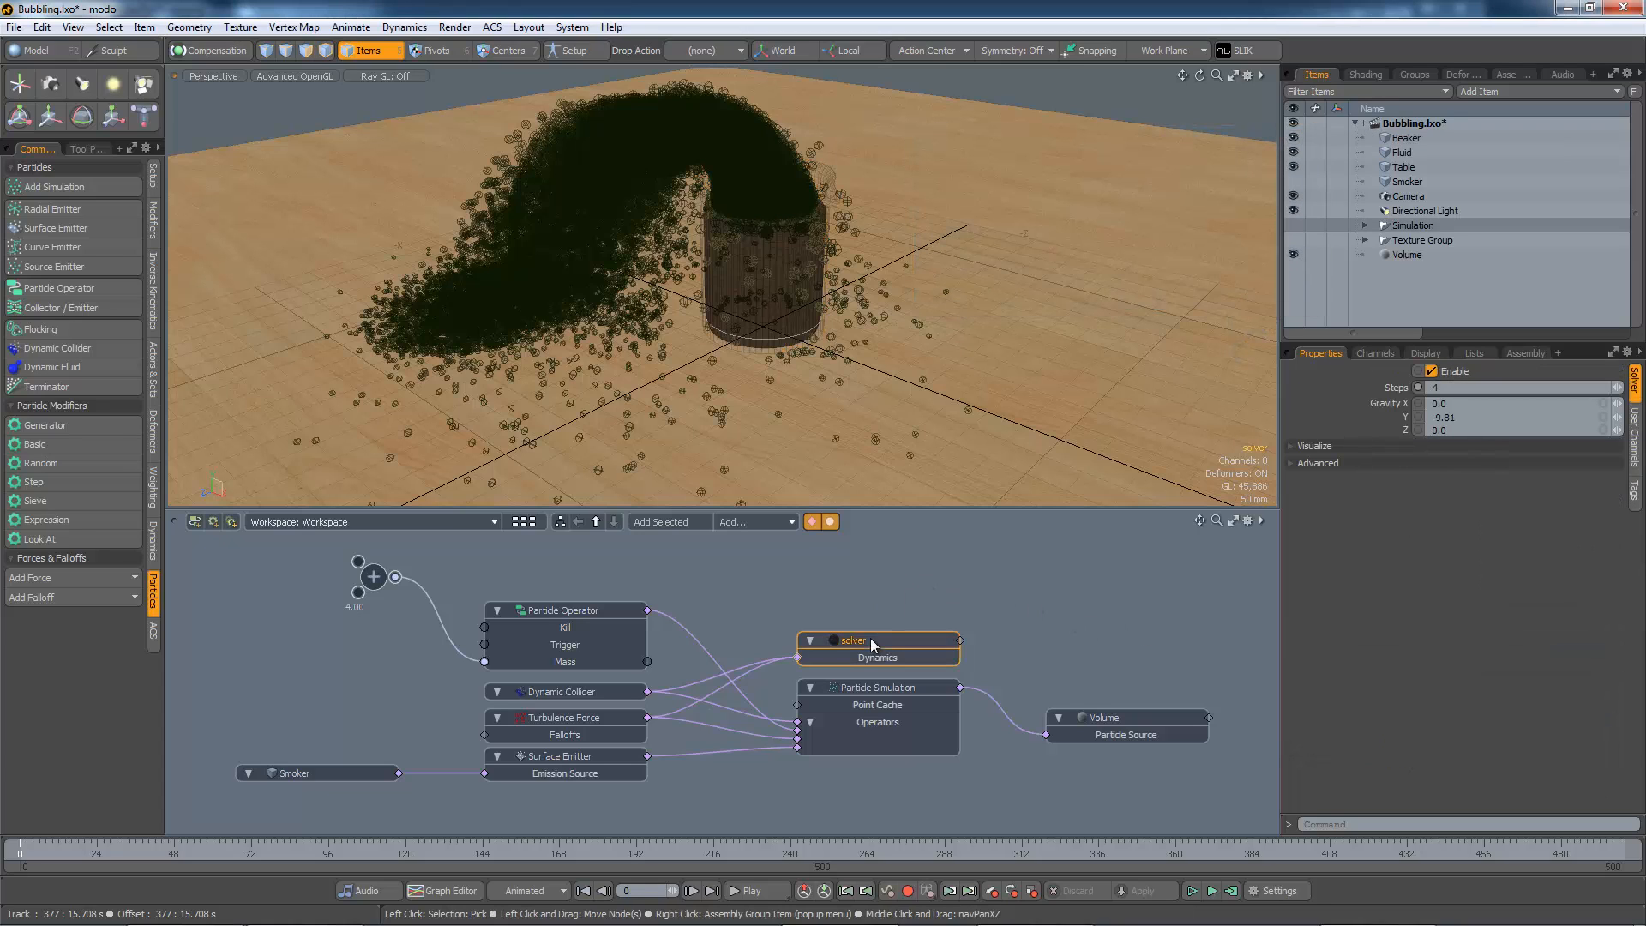
click(588, 691)
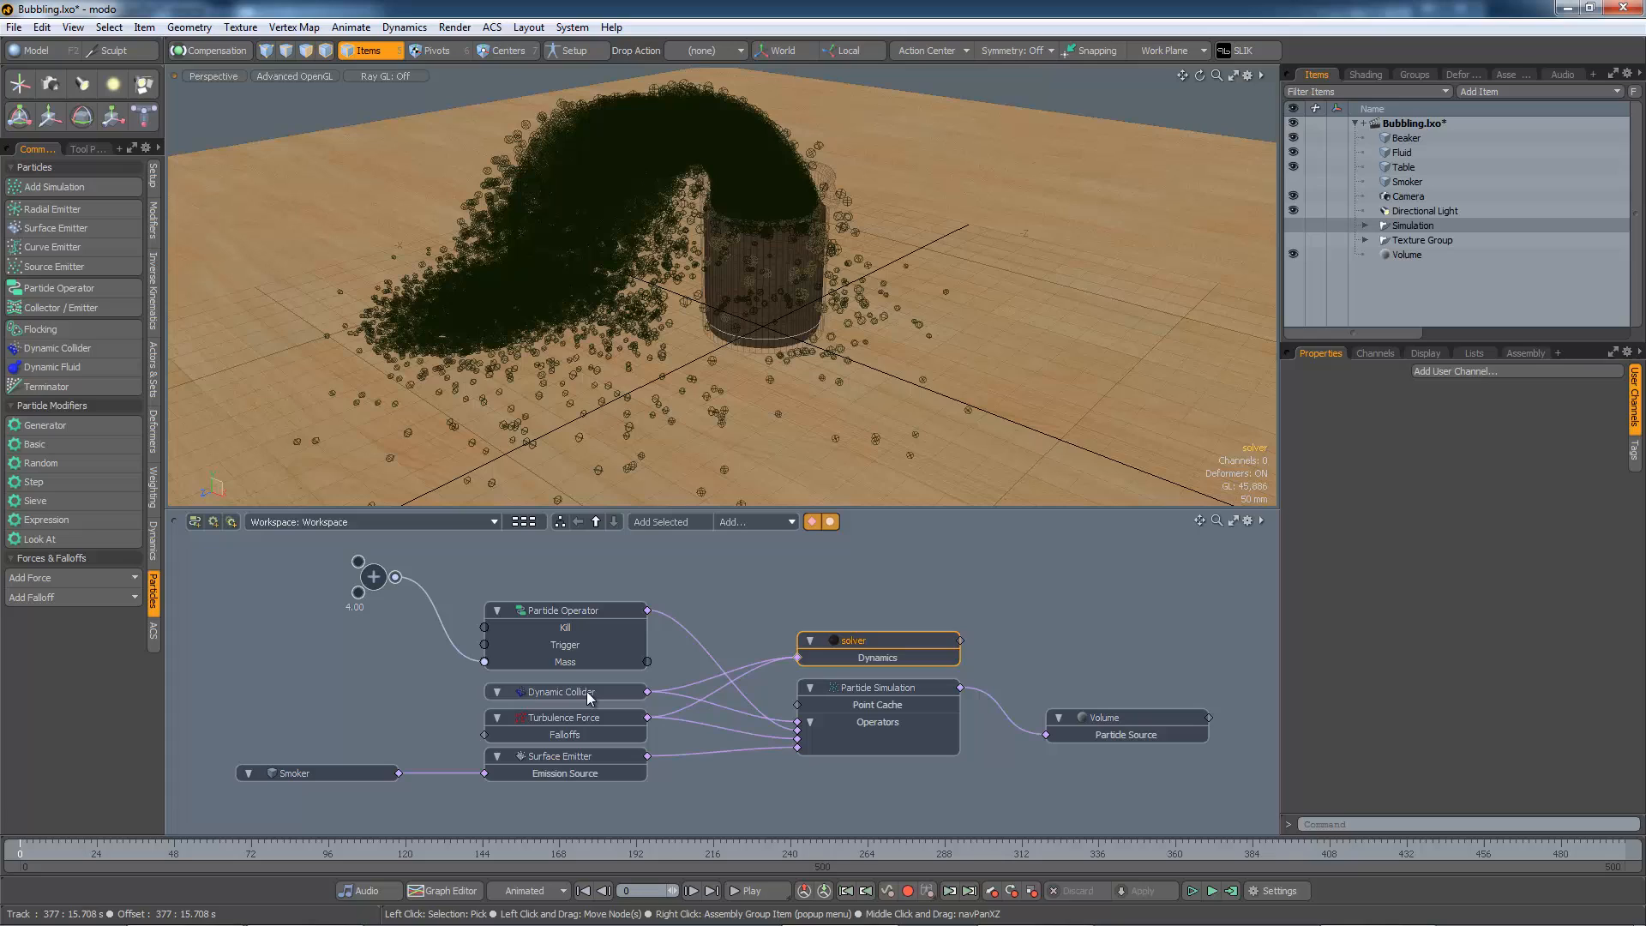
click(737, 601)
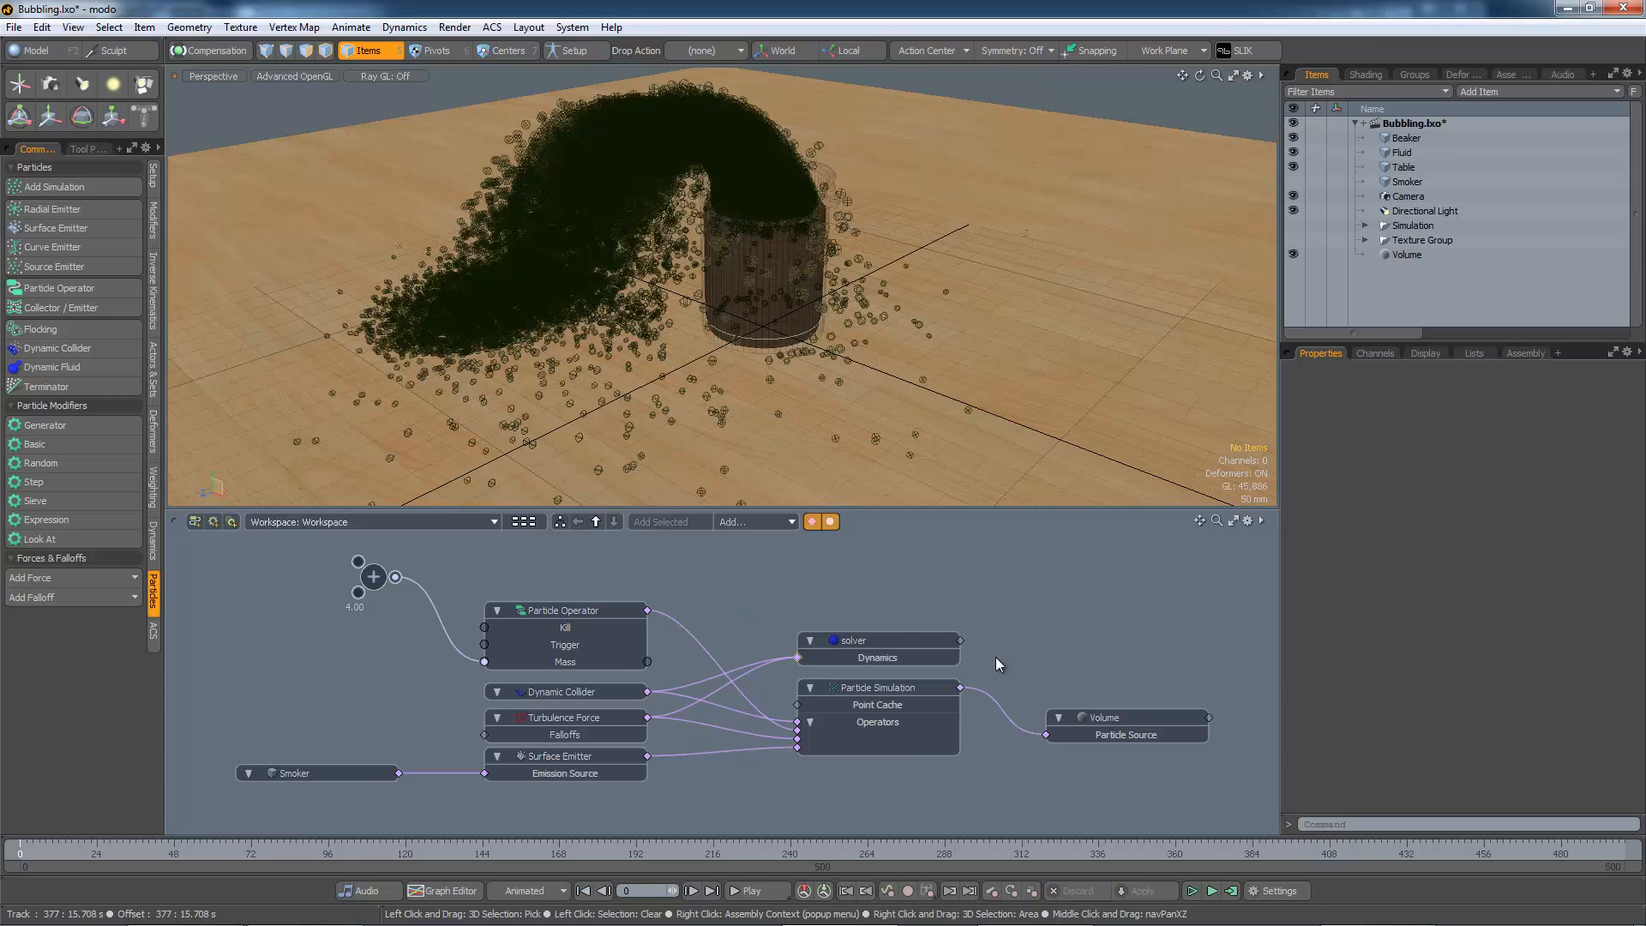
- Examine the settings of the Particle Simulation and Volume nodes in the Bubbling scene while scrubbing through the animation
click(906, 691)
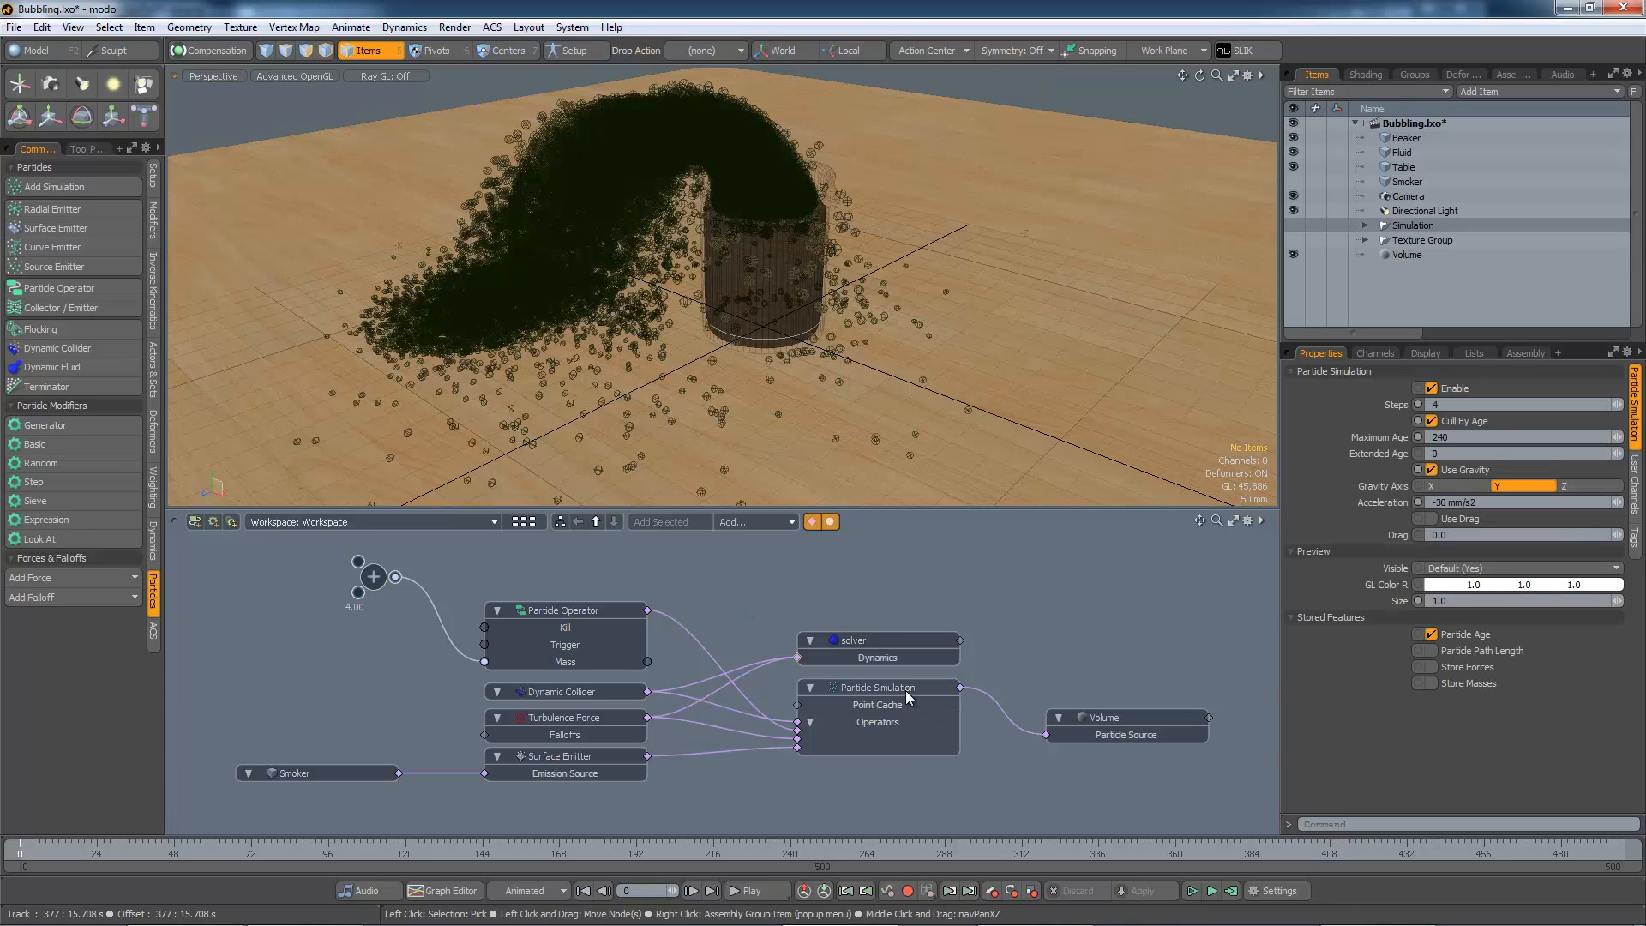
click(1091, 719)
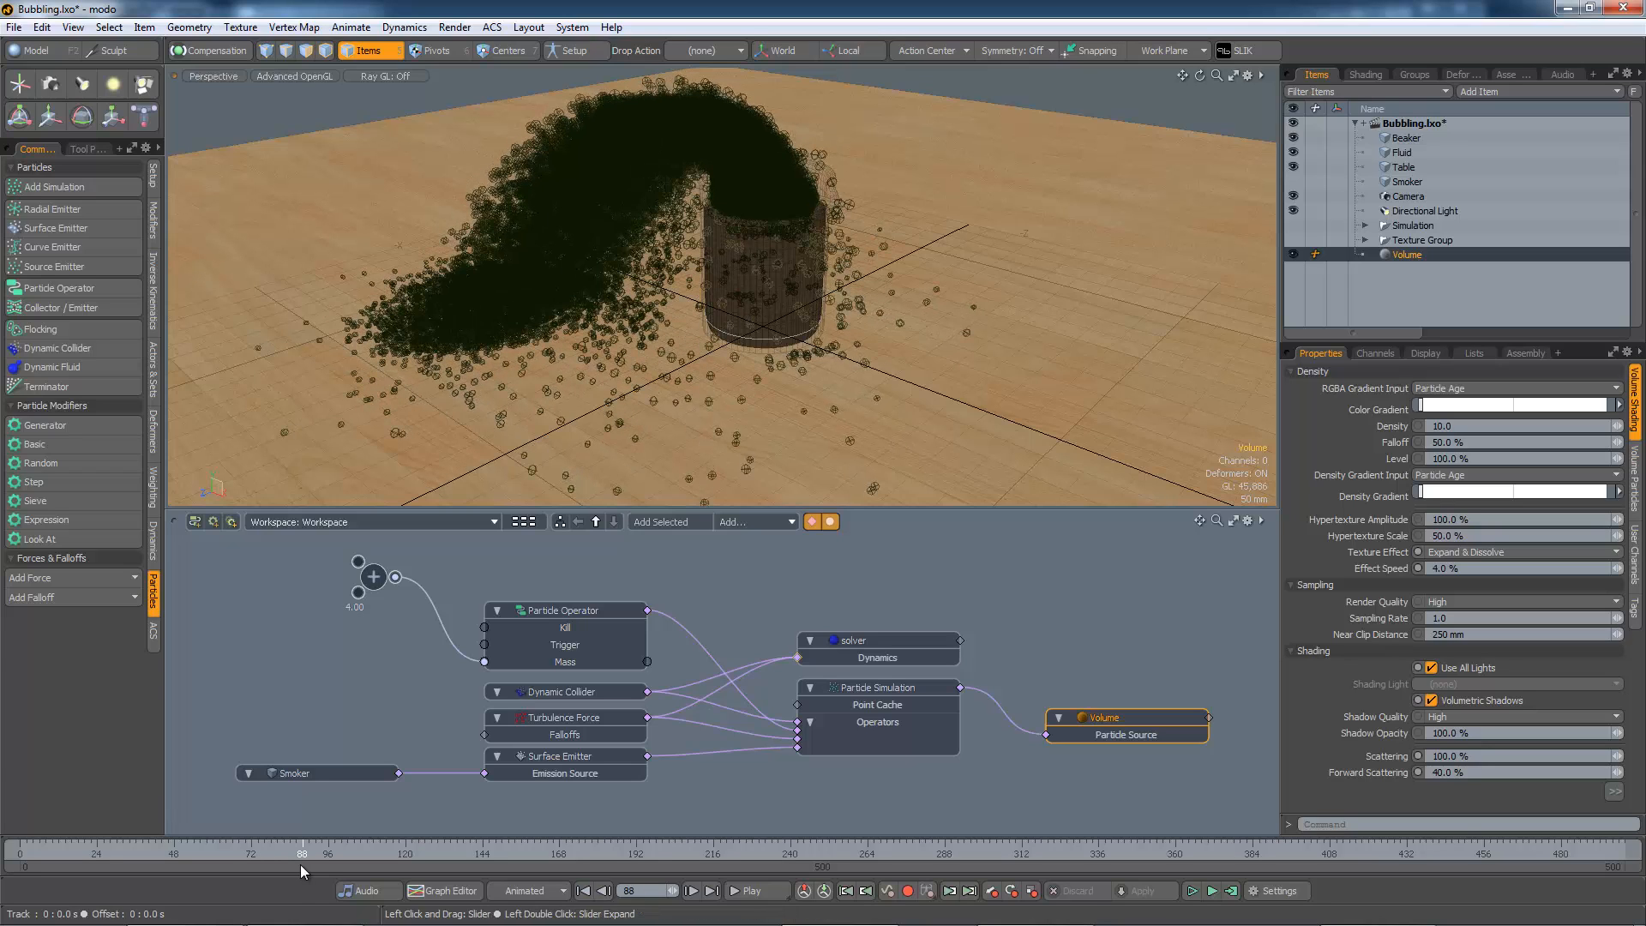
click(301, 860)
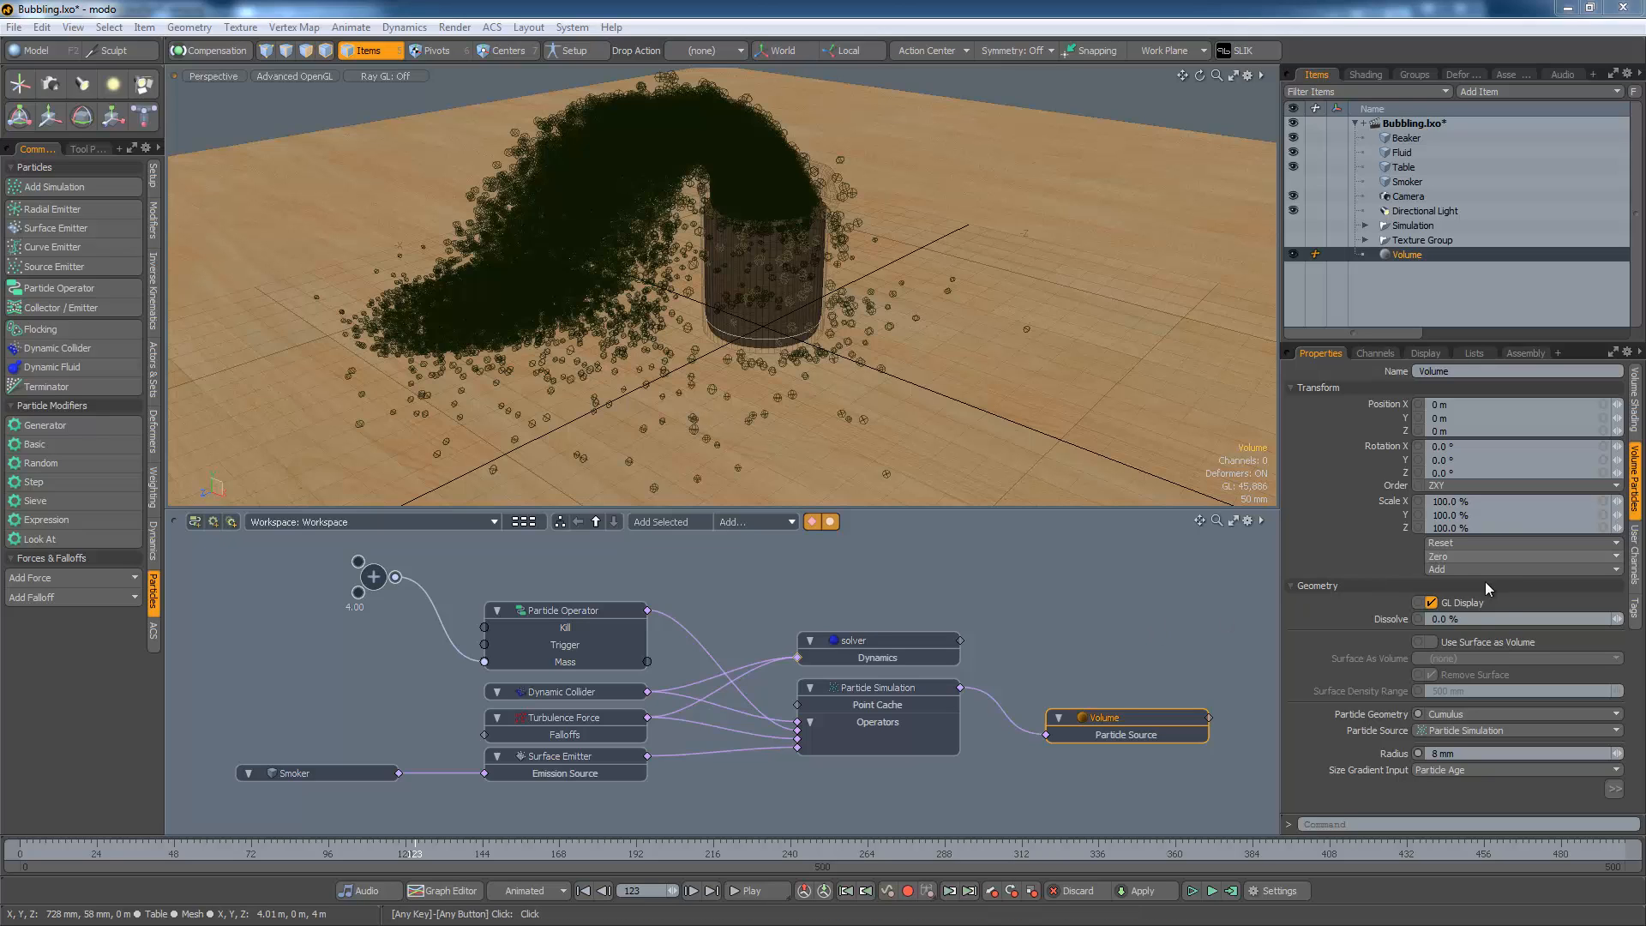
- Examine the Volume's particle properties and its Size Gradient curve in the Gradient Editor, and go to its shading properties
click(1613, 353)
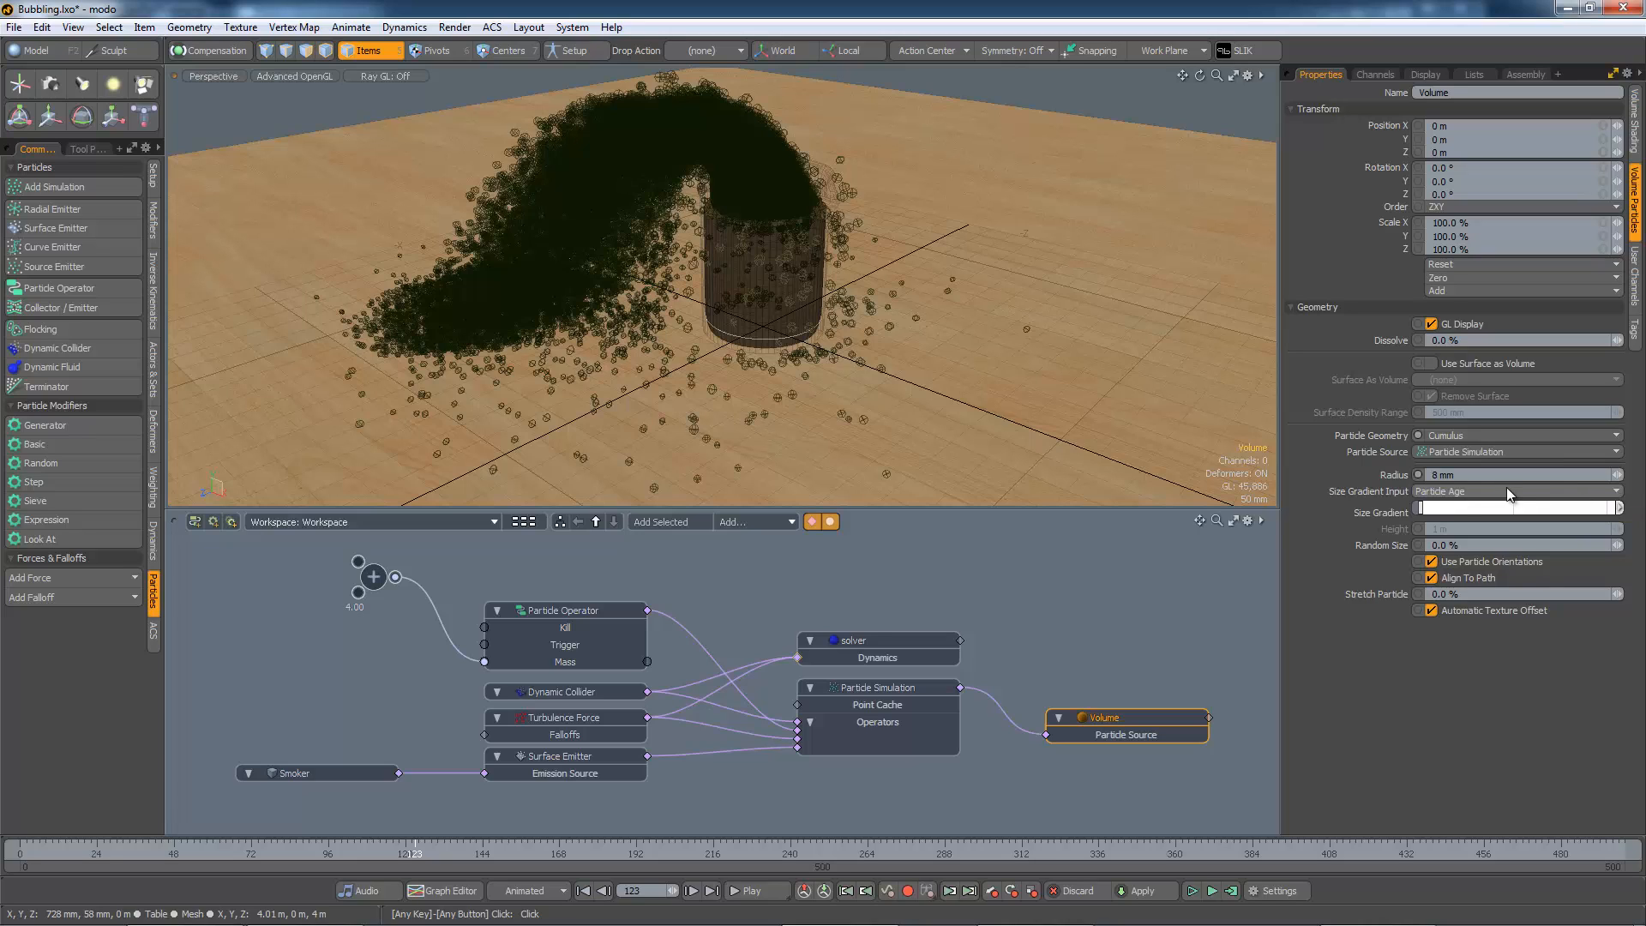
click(1618, 510)
click(1613, 506)
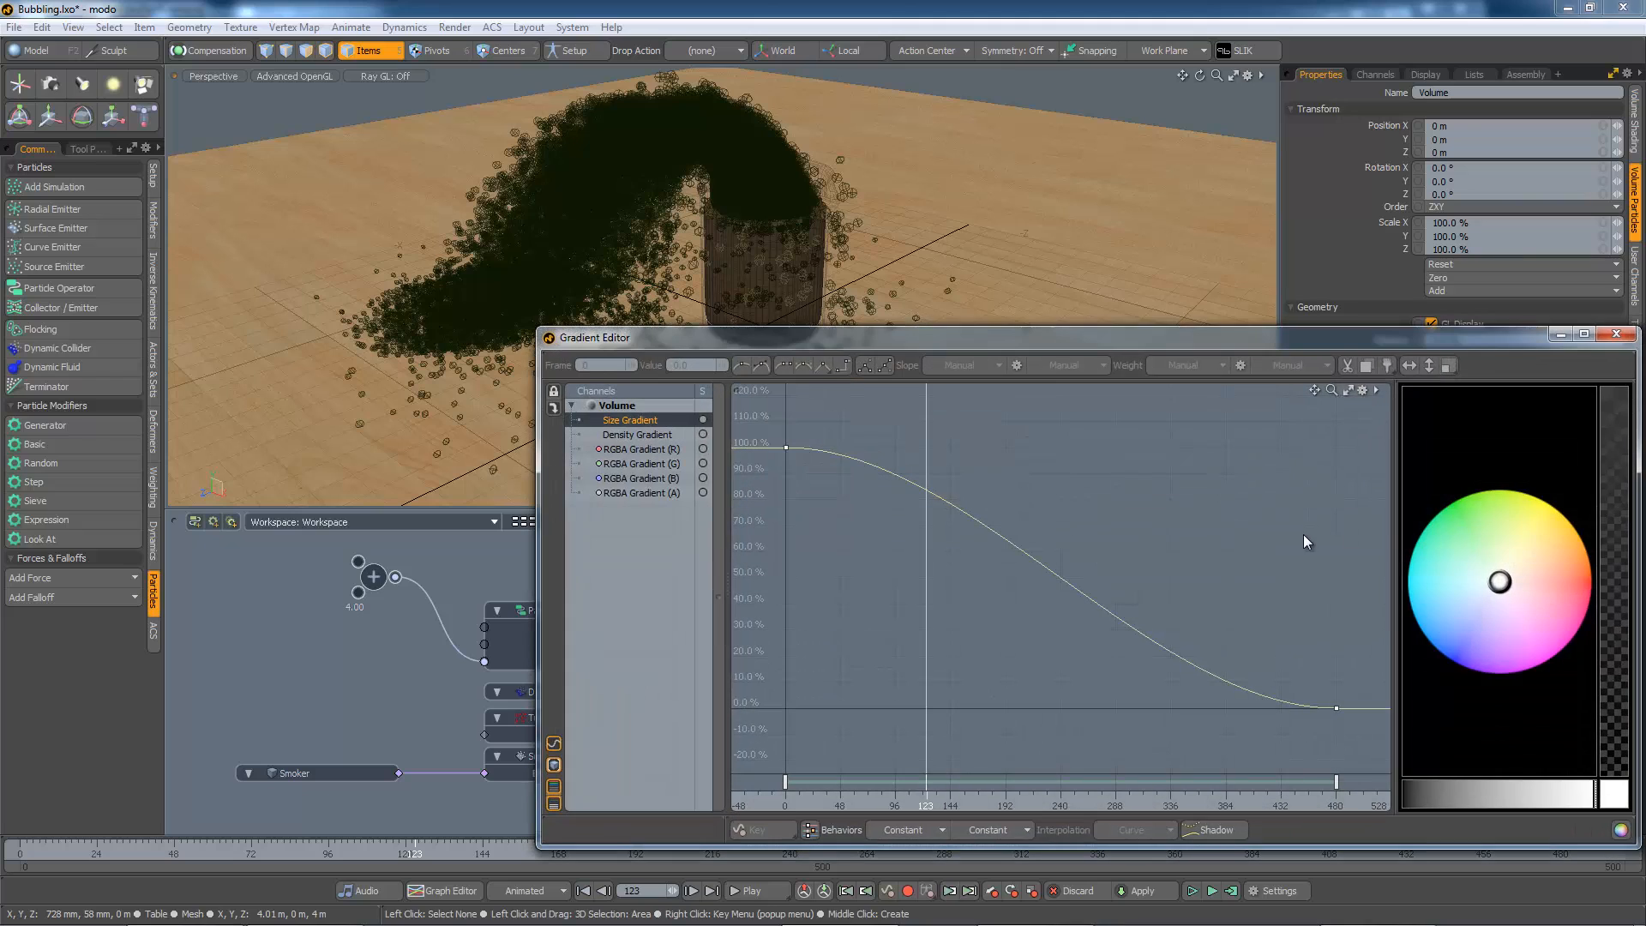
alt+shift+drag(1252, 578, 1204, 574)
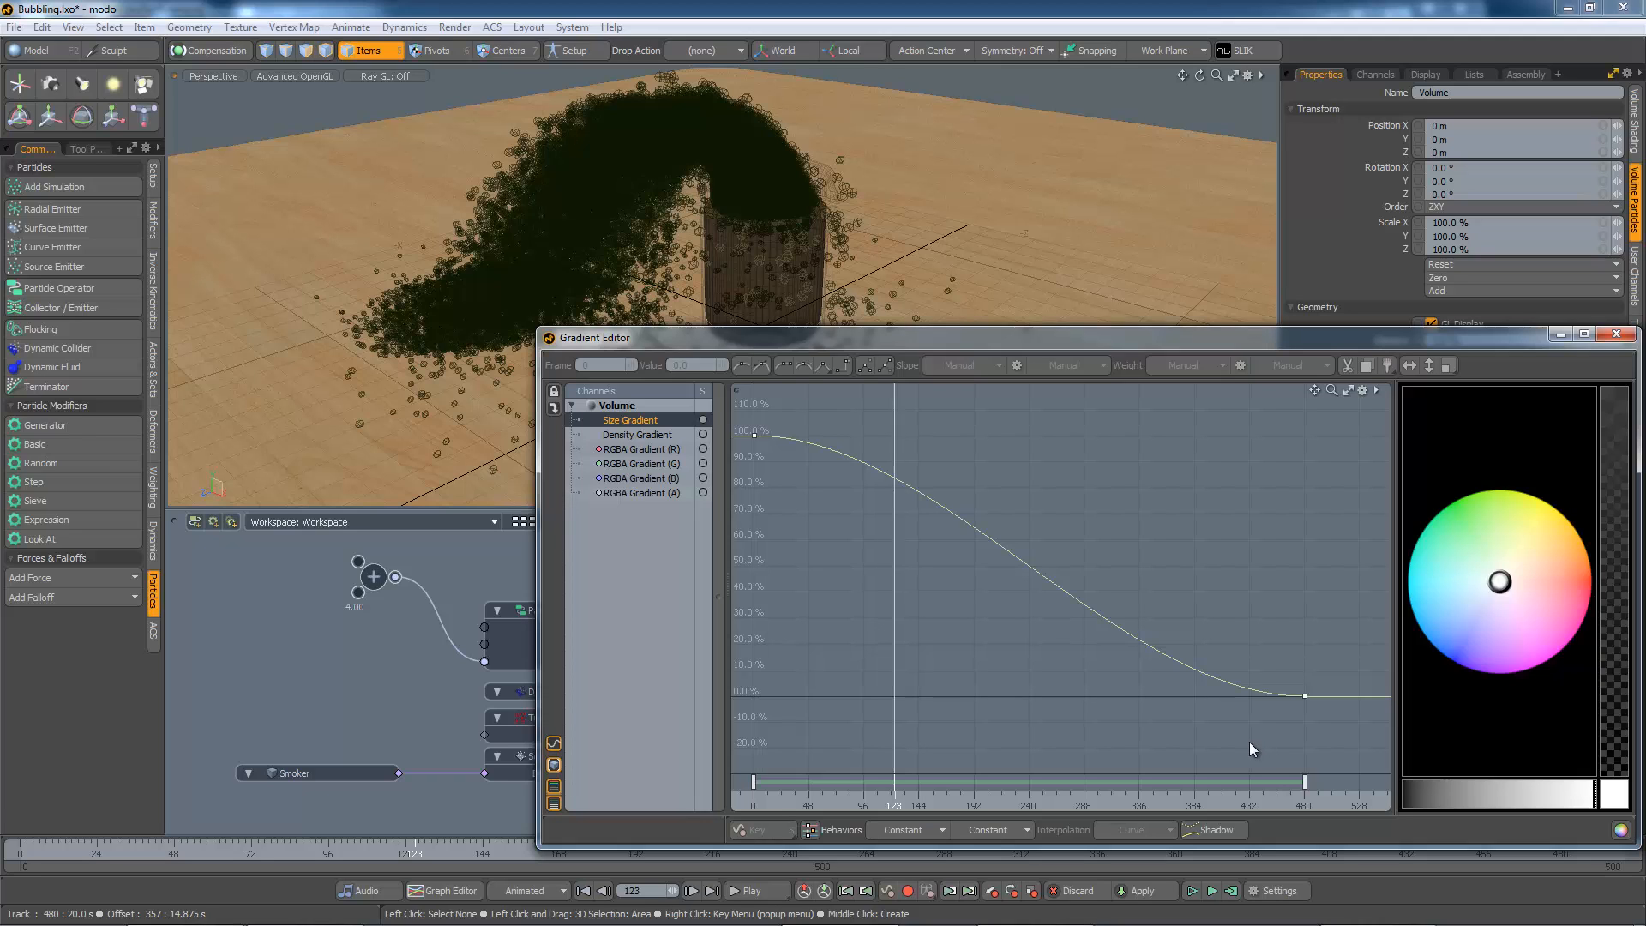
click(1616, 334)
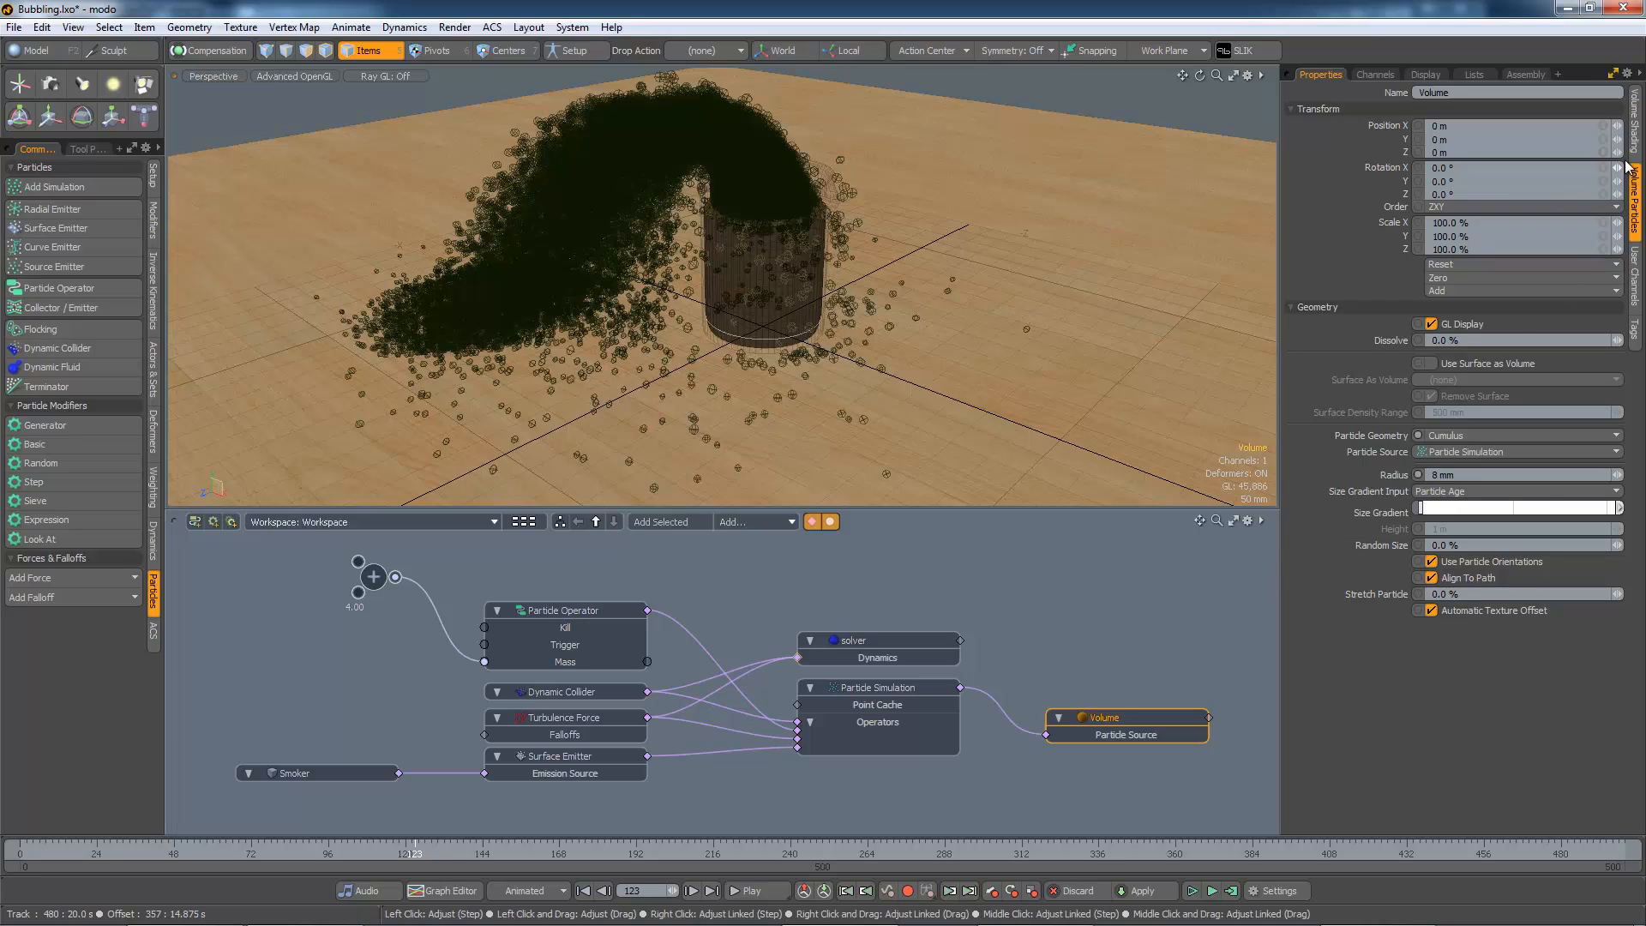
click(1634, 120)
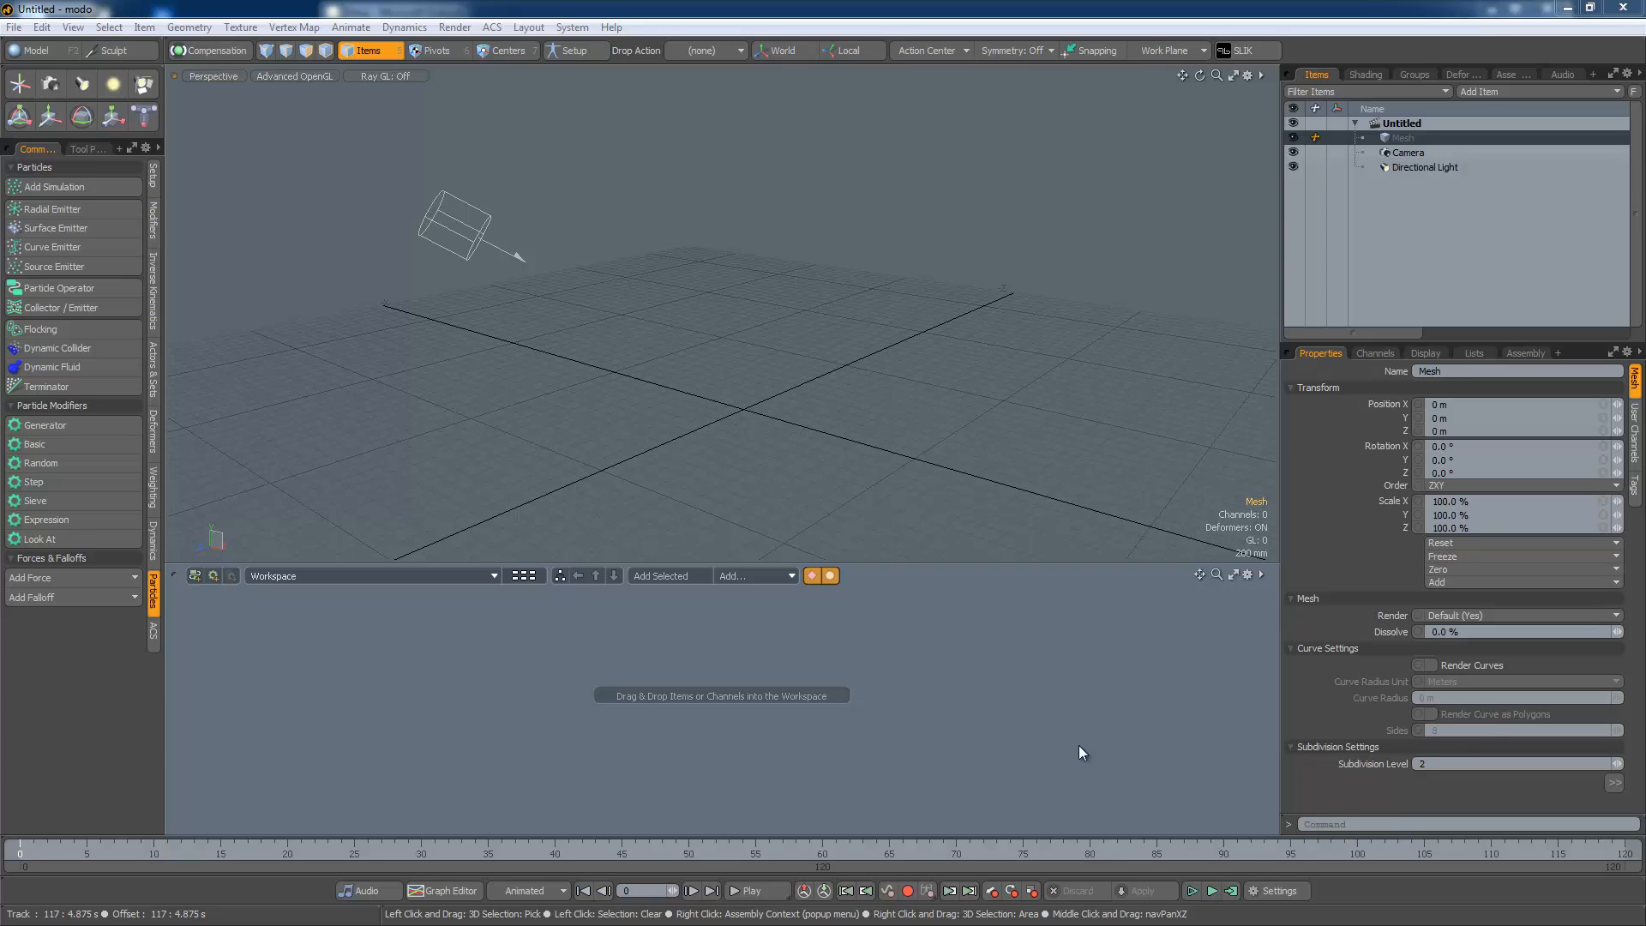
- Add a Radial Emitter to the empty scene, place it in the schematic workspace, and bring in its linked Particle Simulation node
click(91, 214)
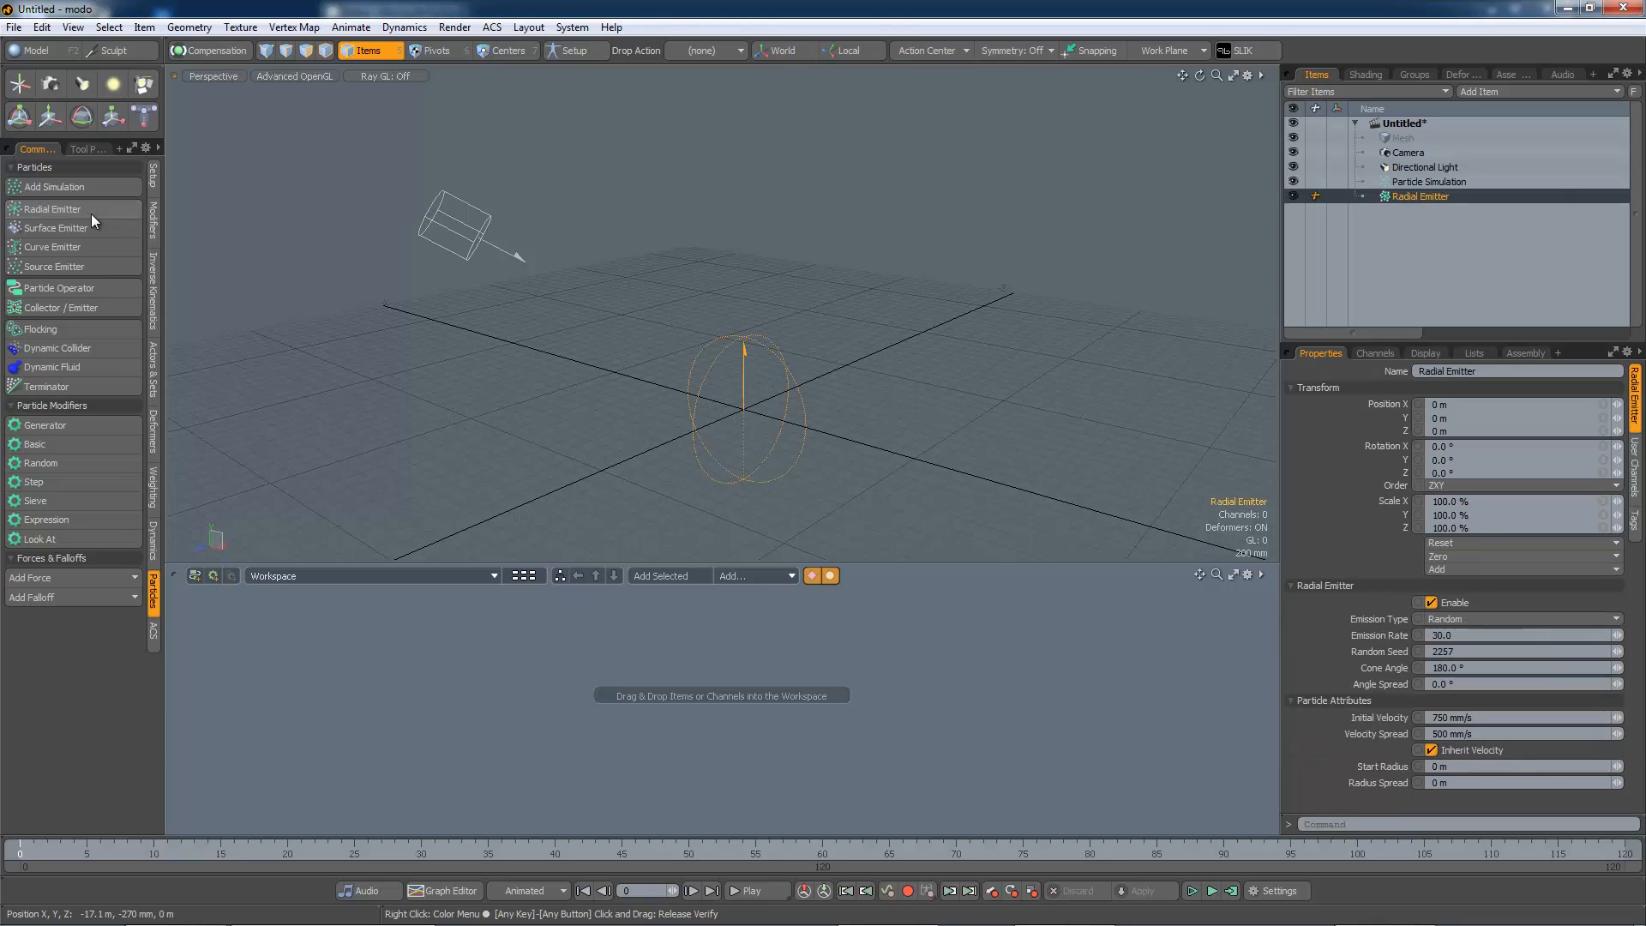
click(663, 575)
drag(854, 785, 672, 686)
double_click(701, 683)
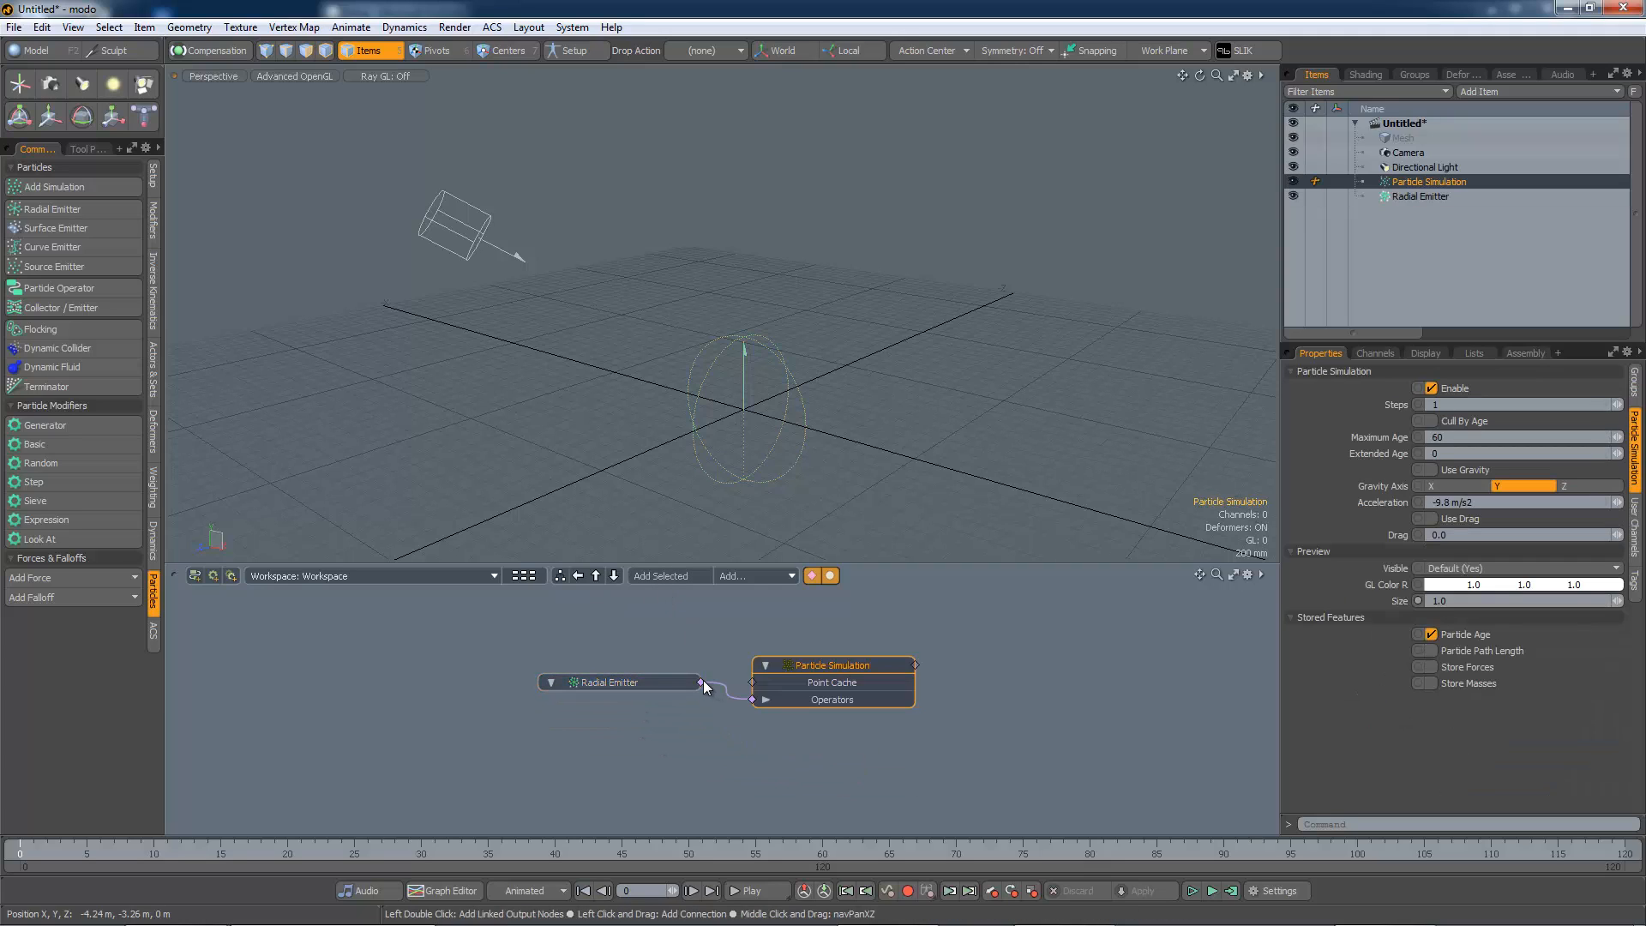
- Cache the simulation from 0 to 120 with a preroll of 0, and convert the particle cache to curves
click(1232, 892)
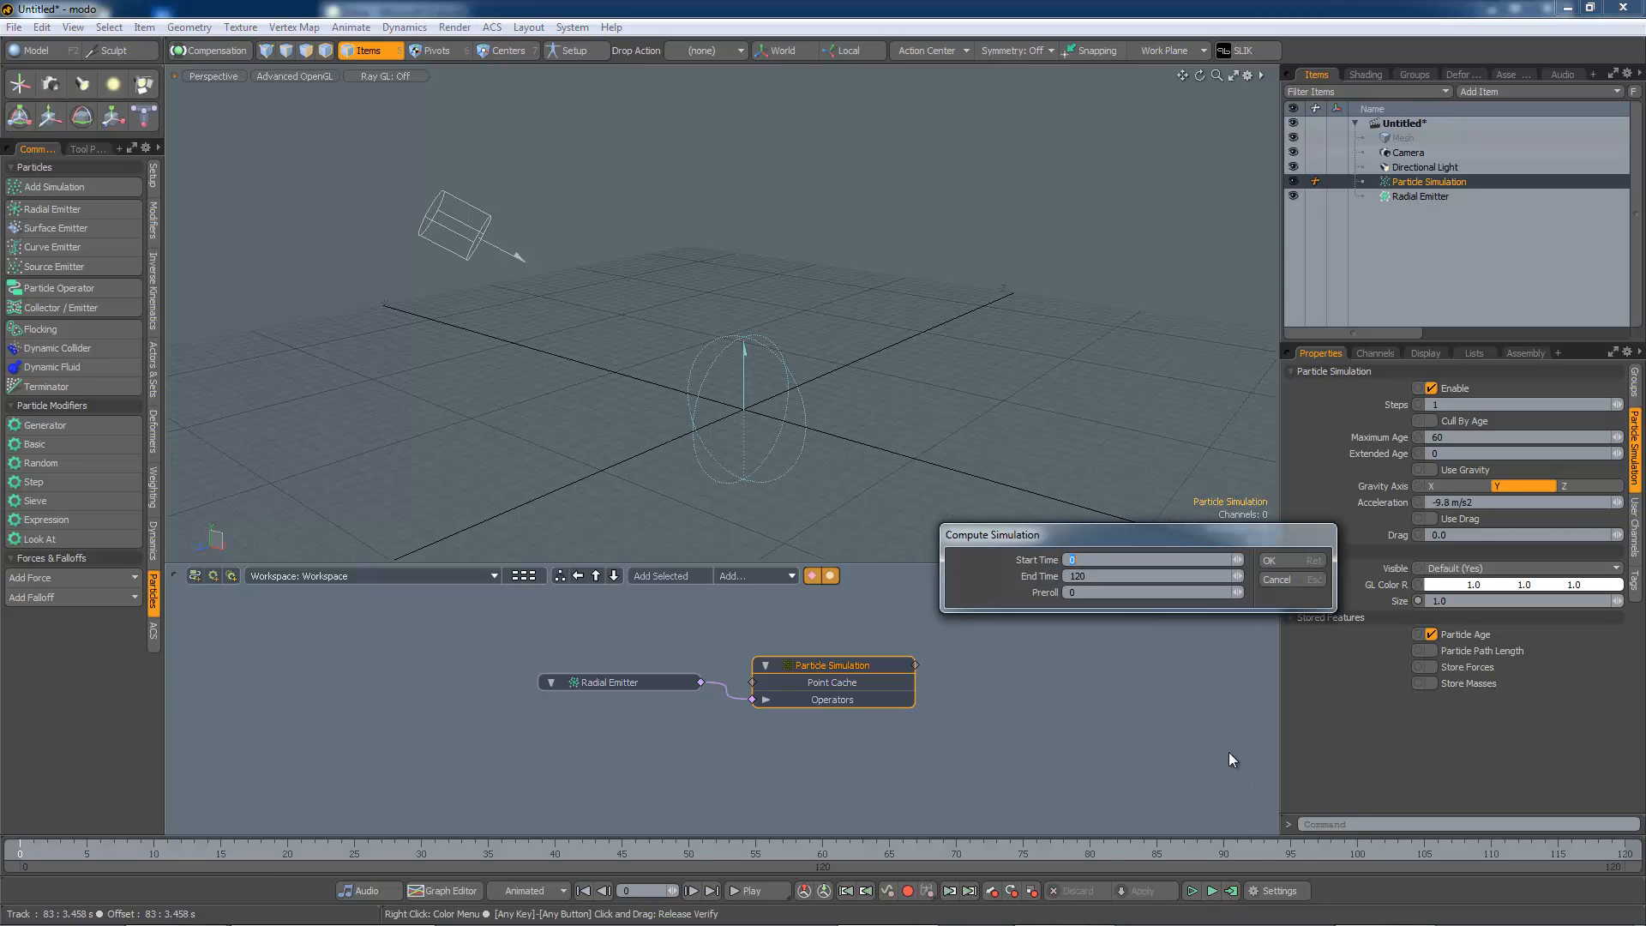
click(1271, 562)
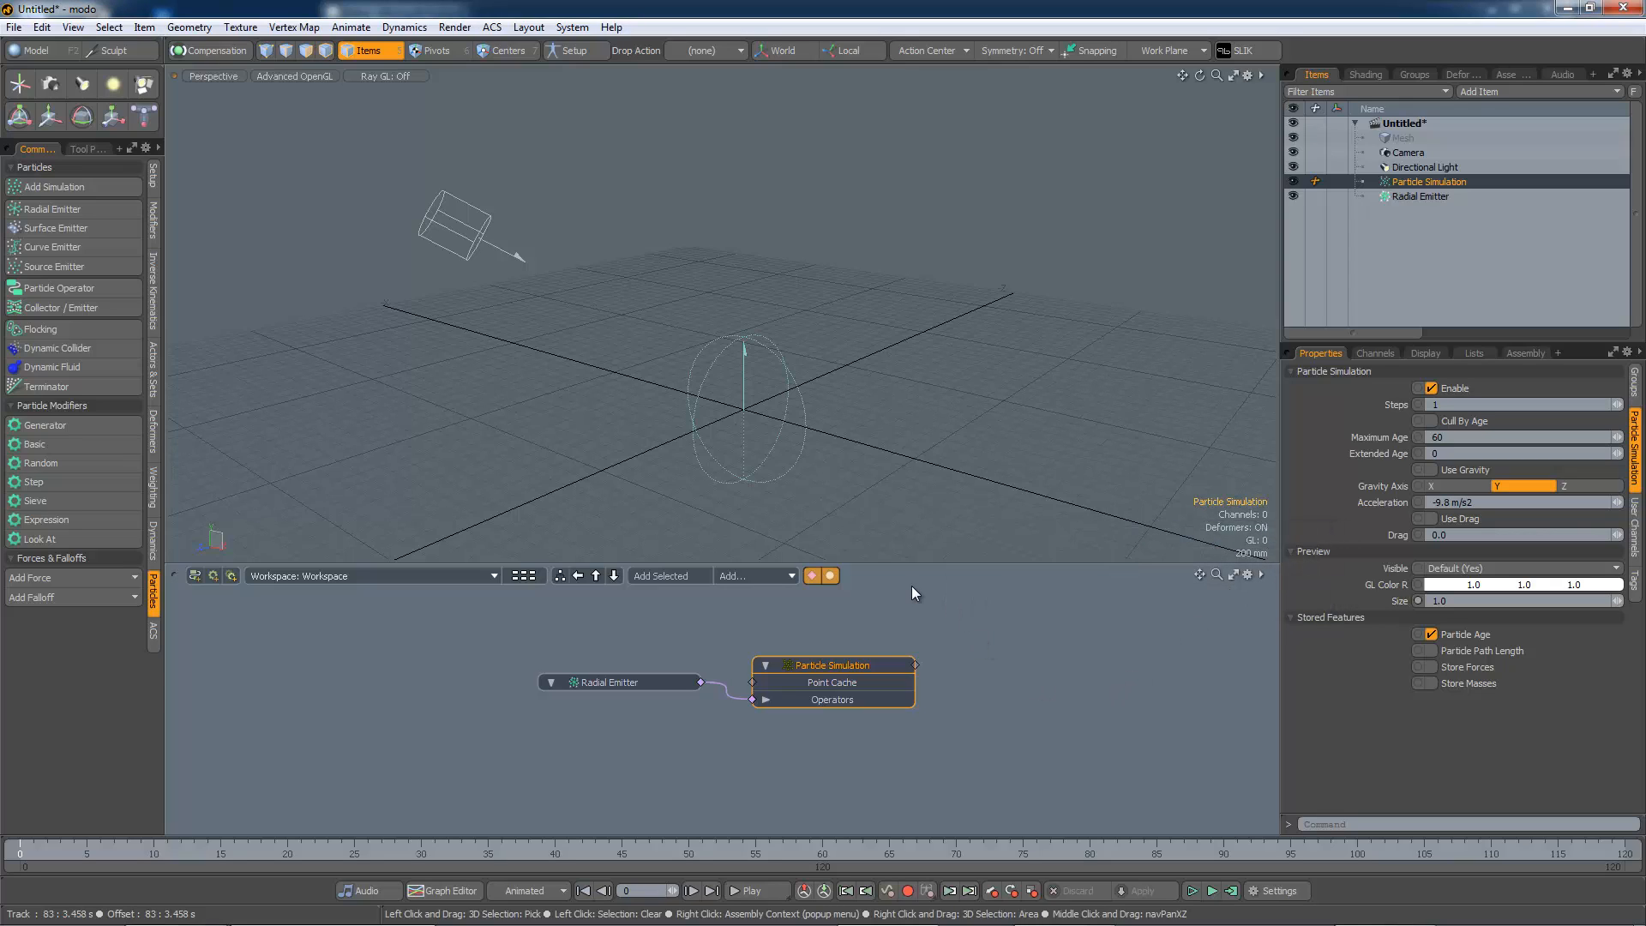
click(405, 28)
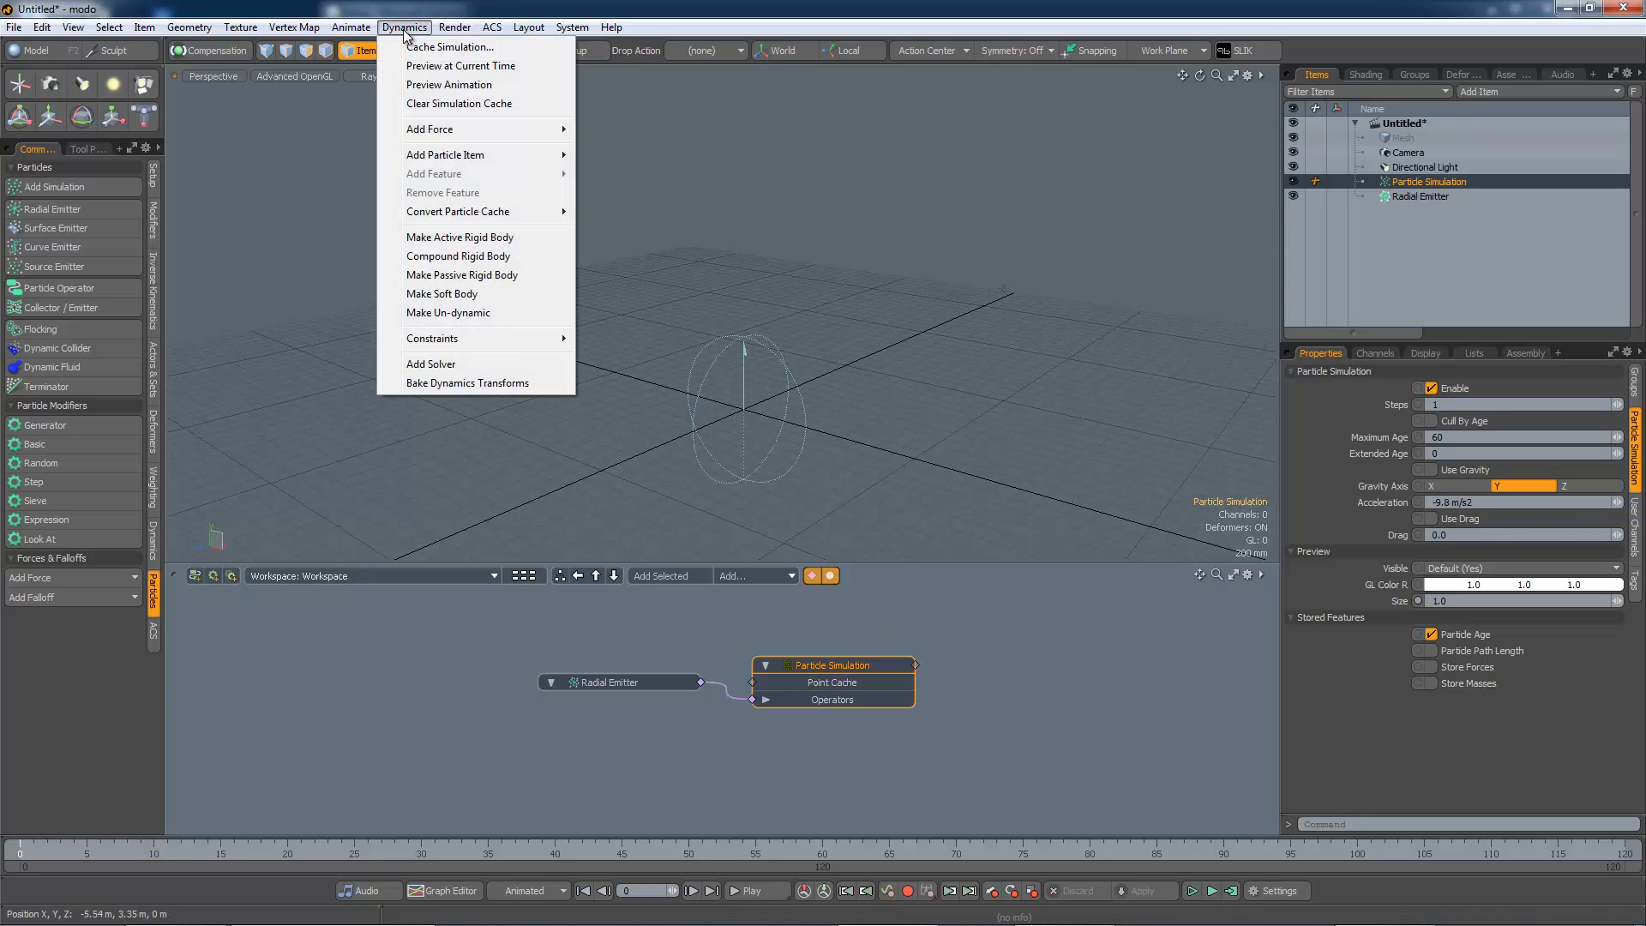
mouse_move(460, 217)
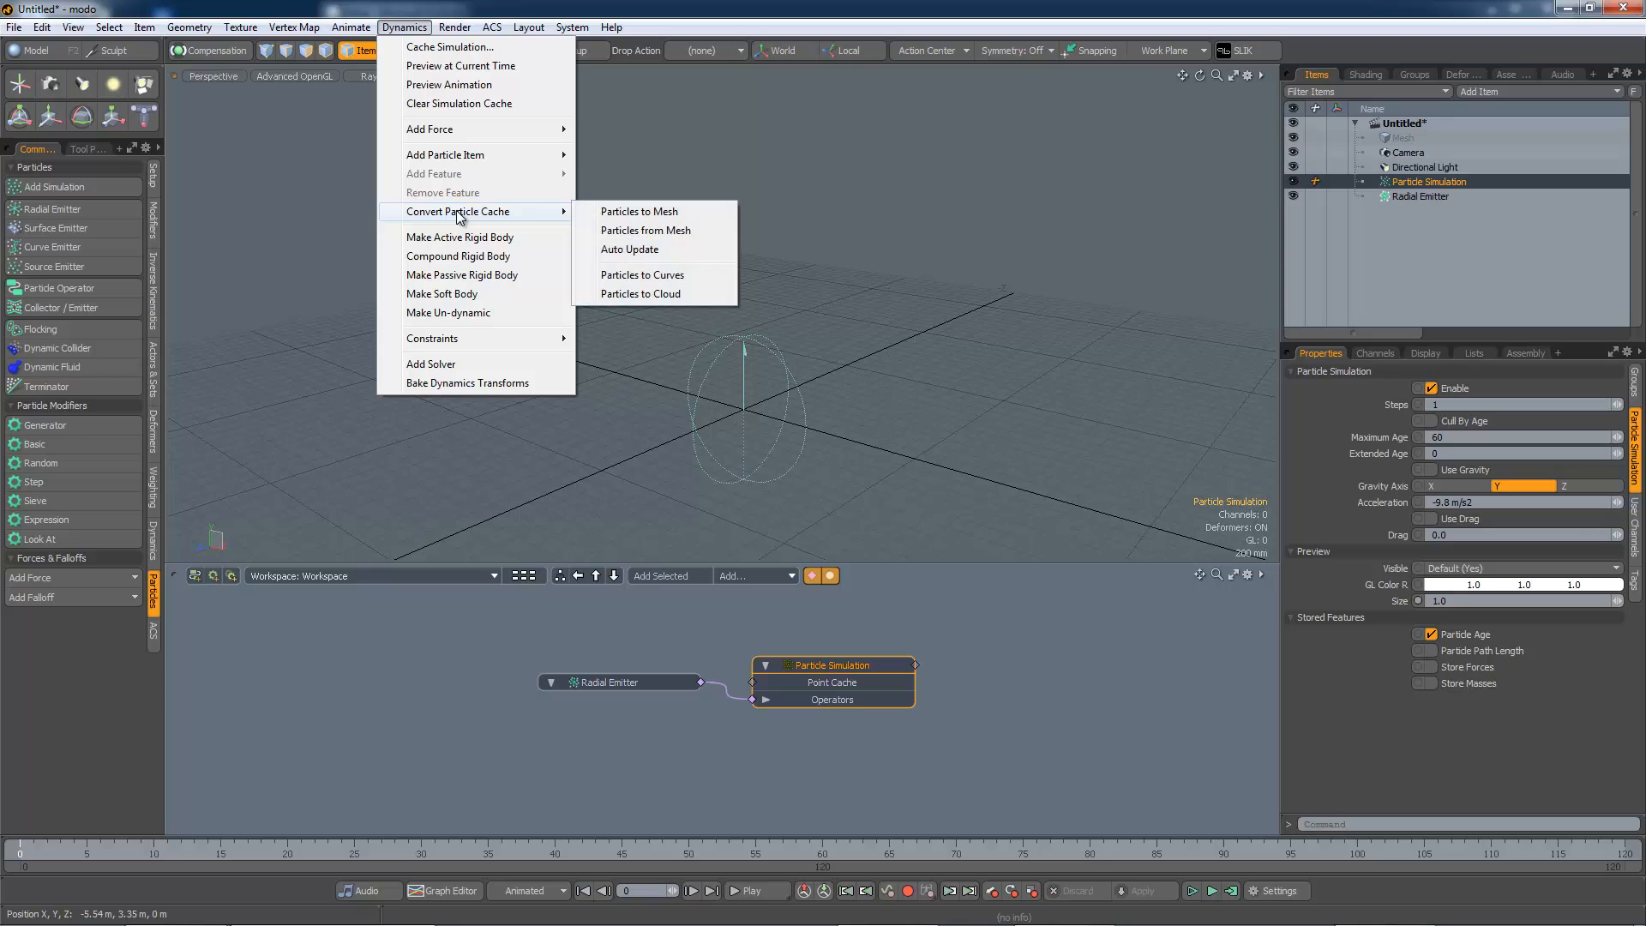
click(640, 276)
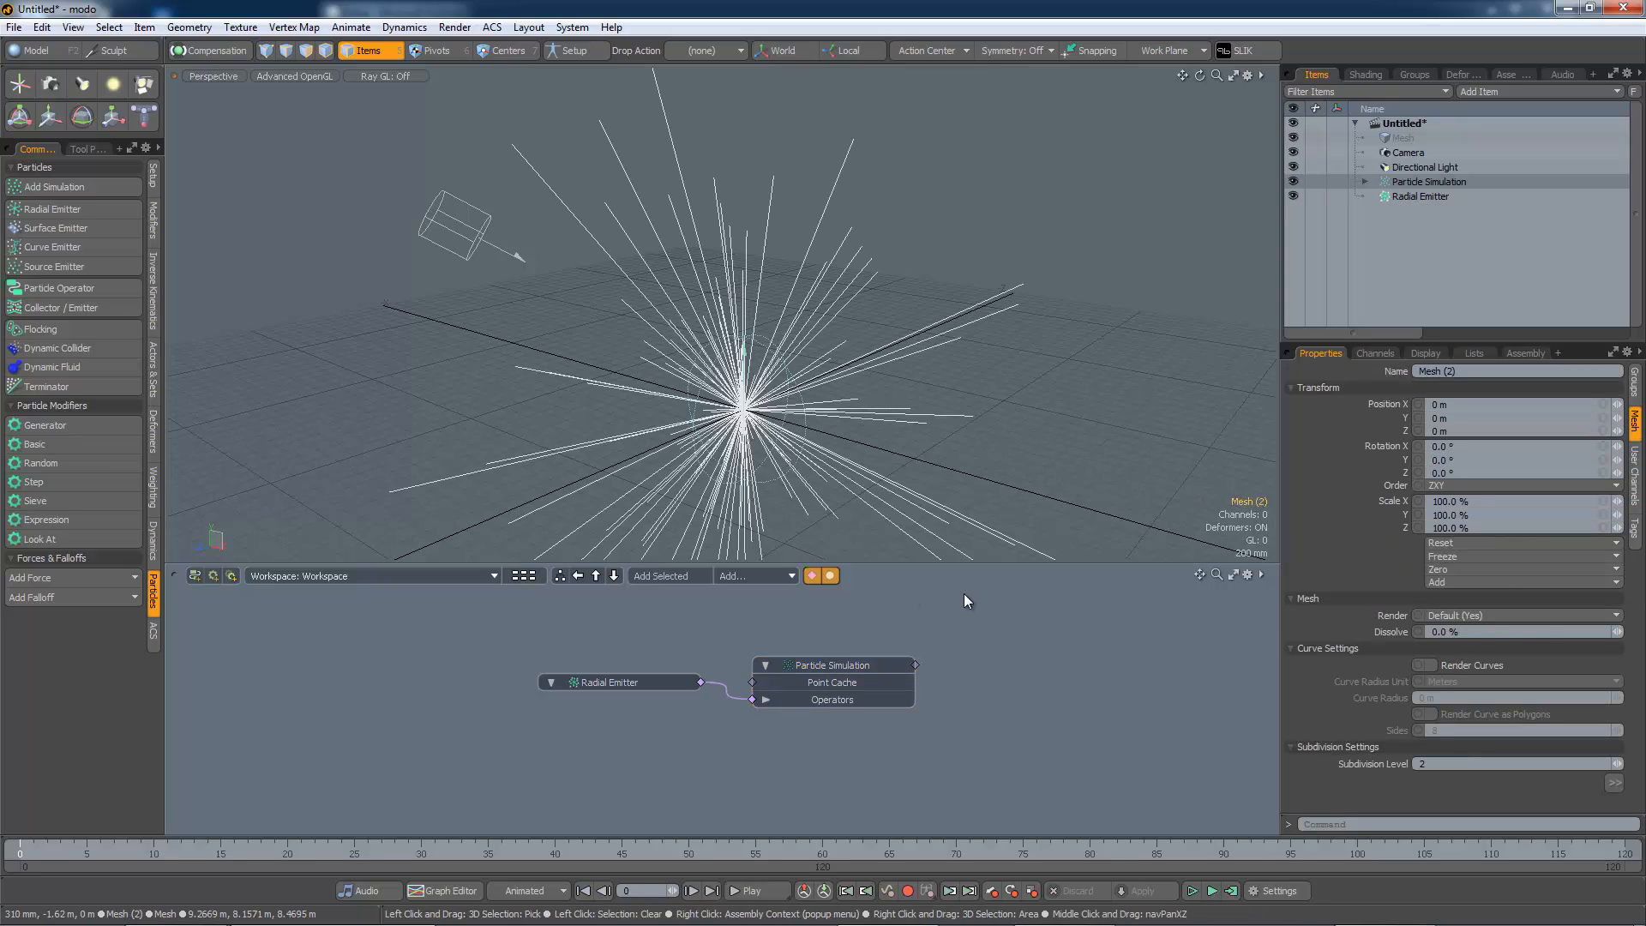
- Reveal the curve mesh under the Particle Simulation item and enter Mesh as its name
click(1365, 182)
double_click(1410, 198)
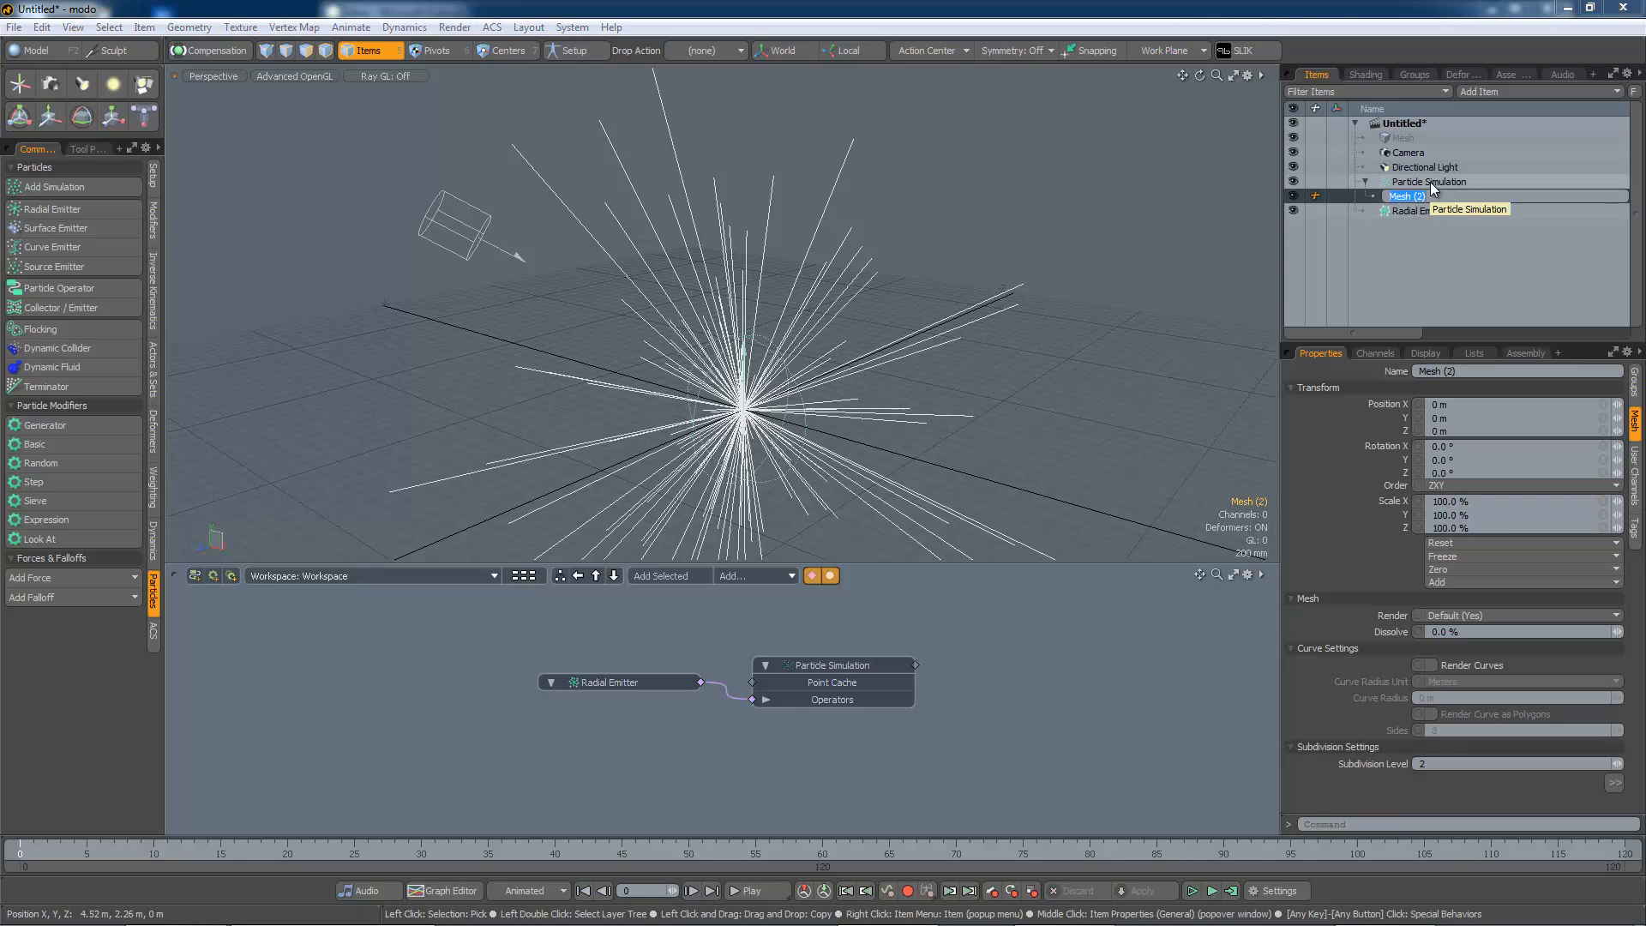
text(Mesh)
key(Return)
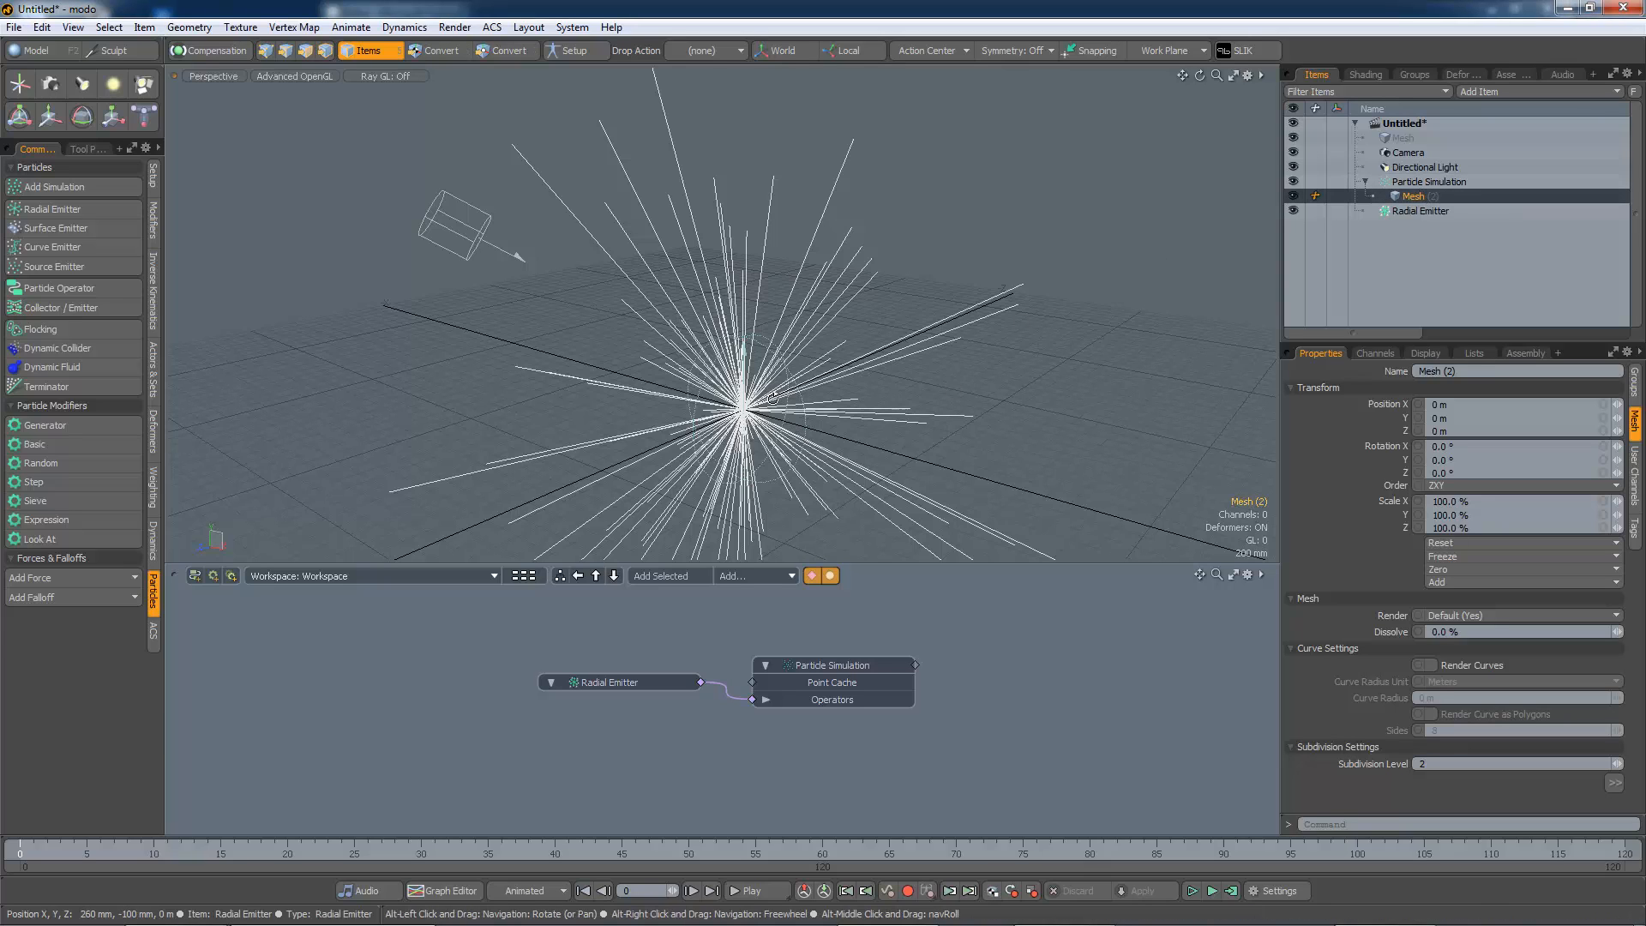
alt+drag(773, 398, 827, 398)
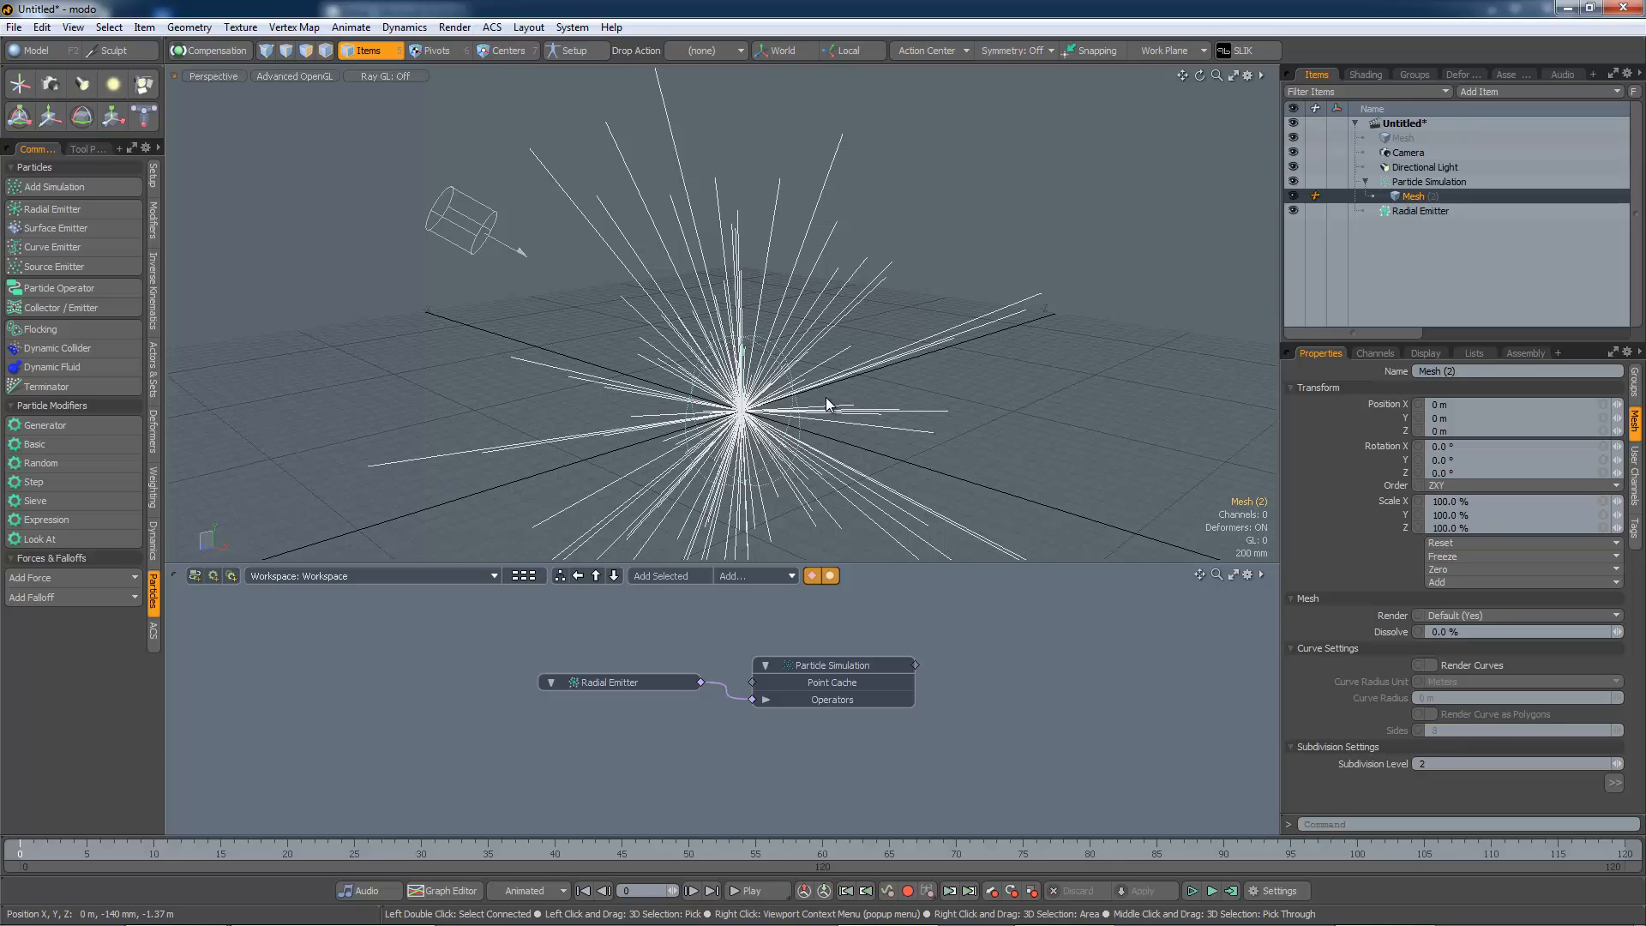
- Turn on Render Curves for the curve mesh with a 38 mm curve radius, checking the result in a render preview
click(1613, 353)
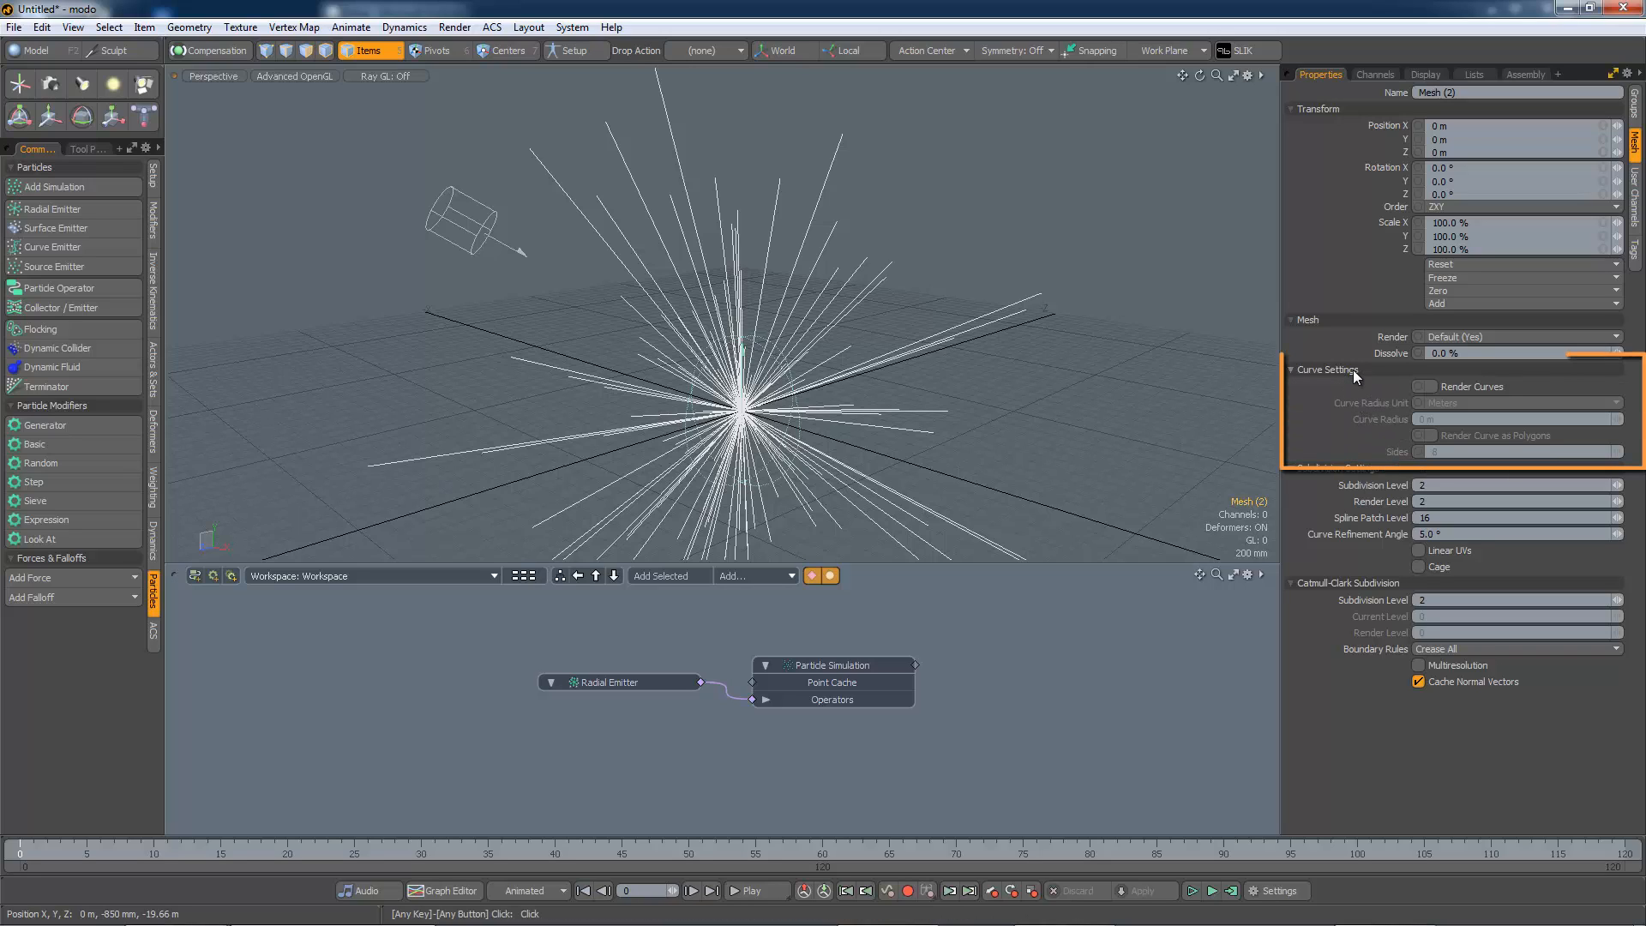
click(1431, 387)
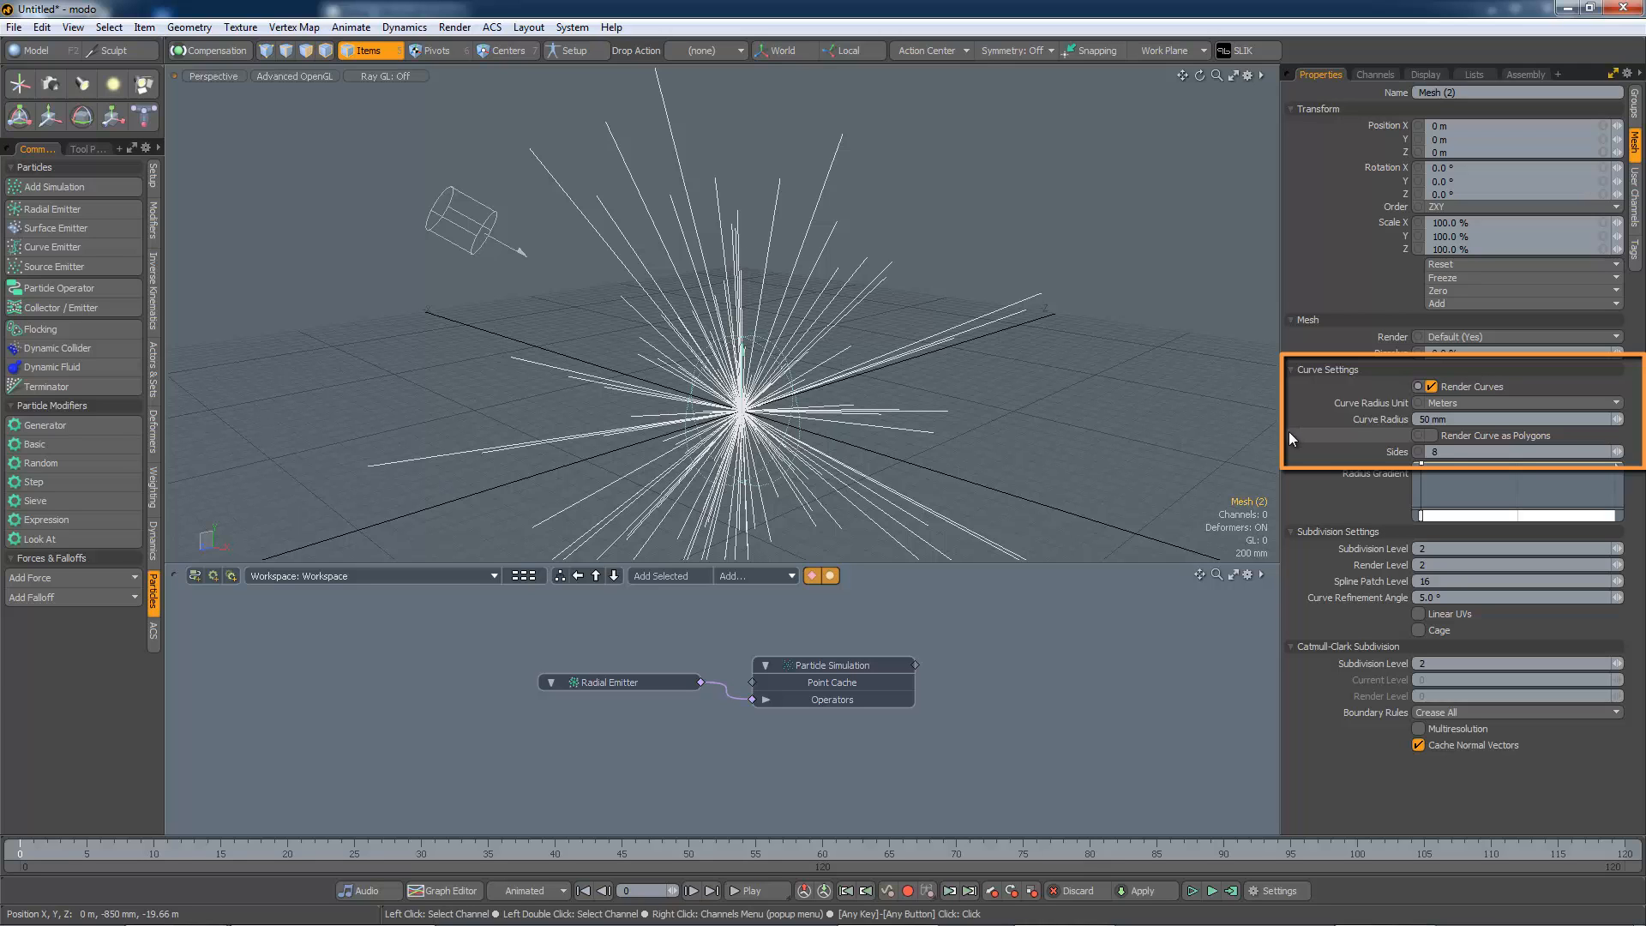
key(F9)
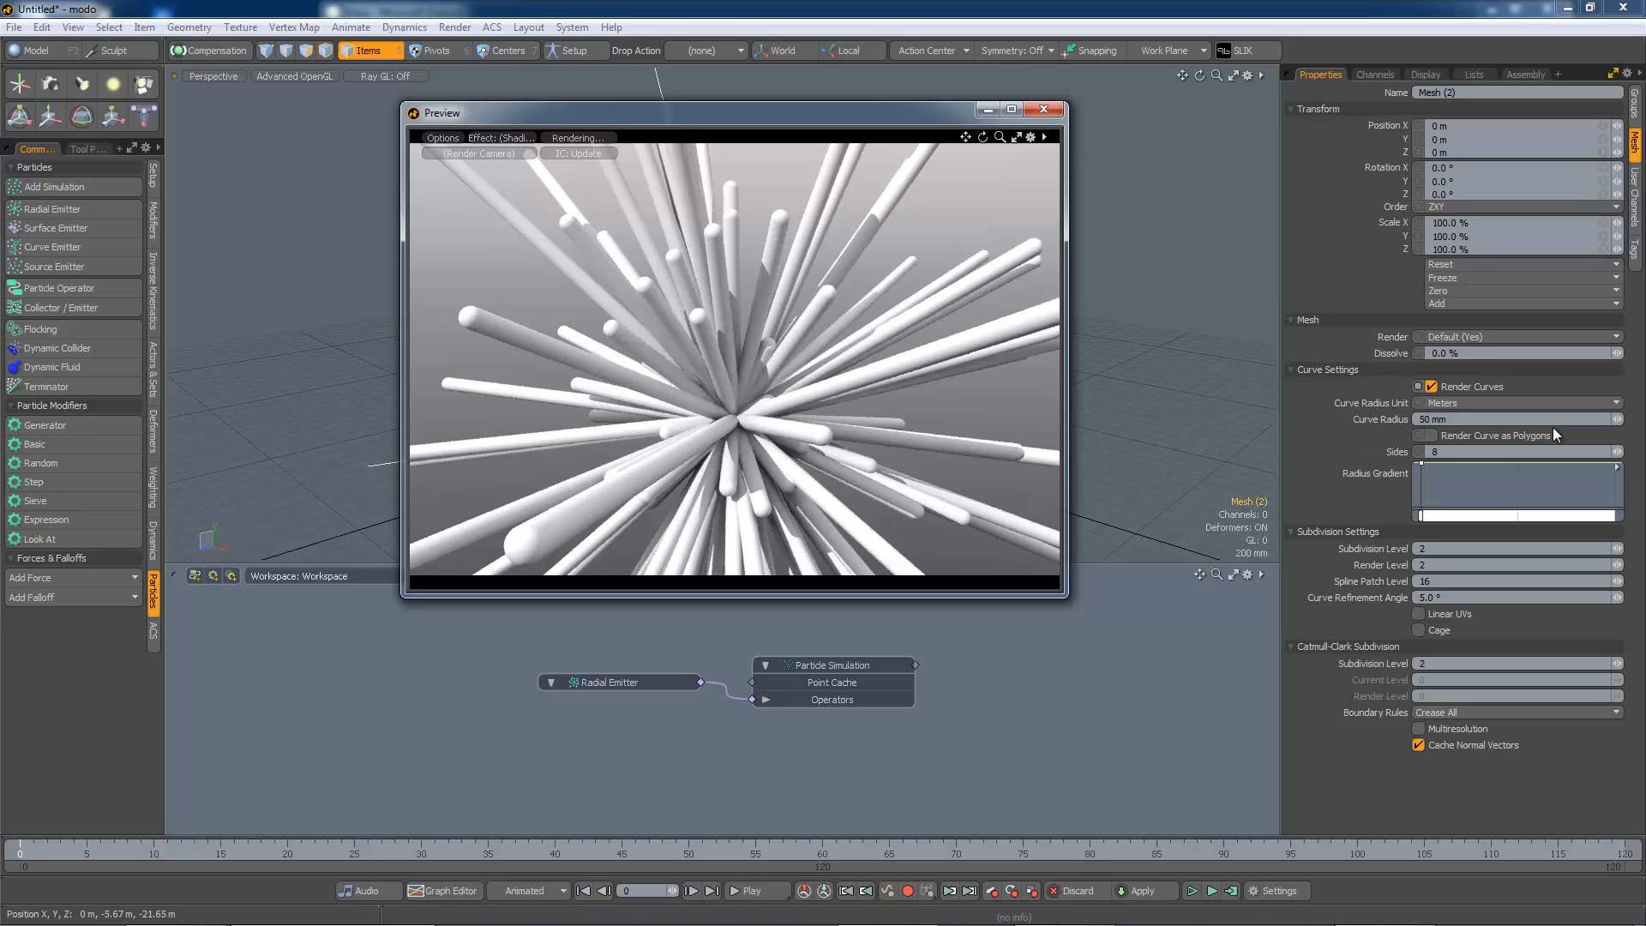
drag(1617, 421, 1591, 430)
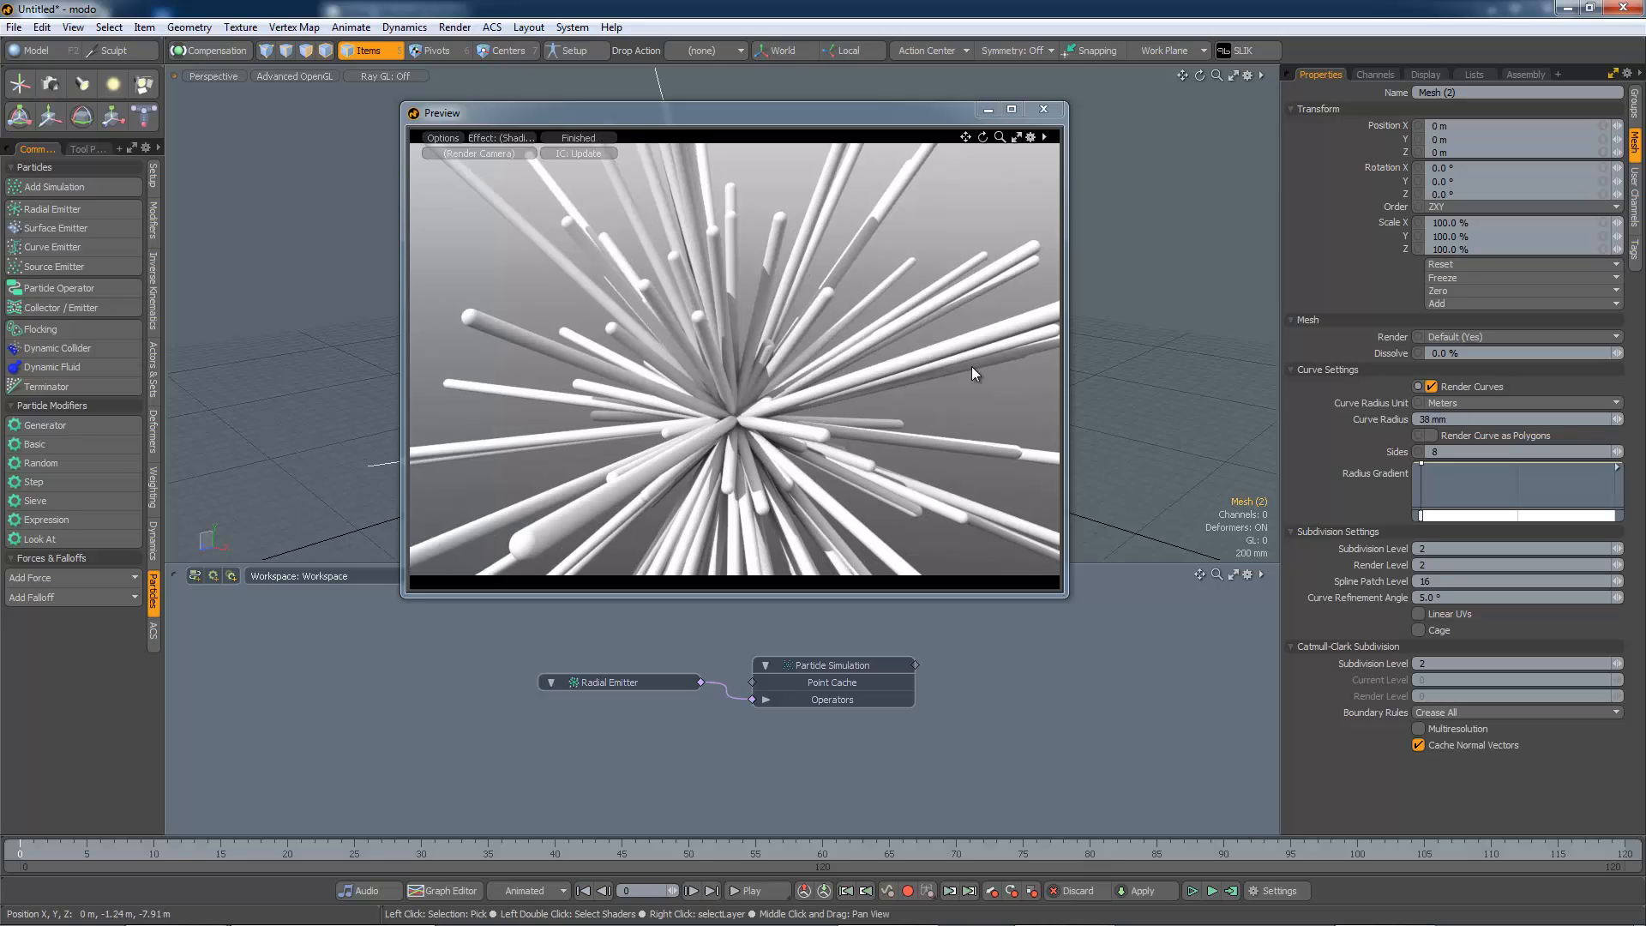
- Preview the curves rendered as polygons with the sides set to 2, and turn Render Curve as Polygons back off
click(1431, 436)
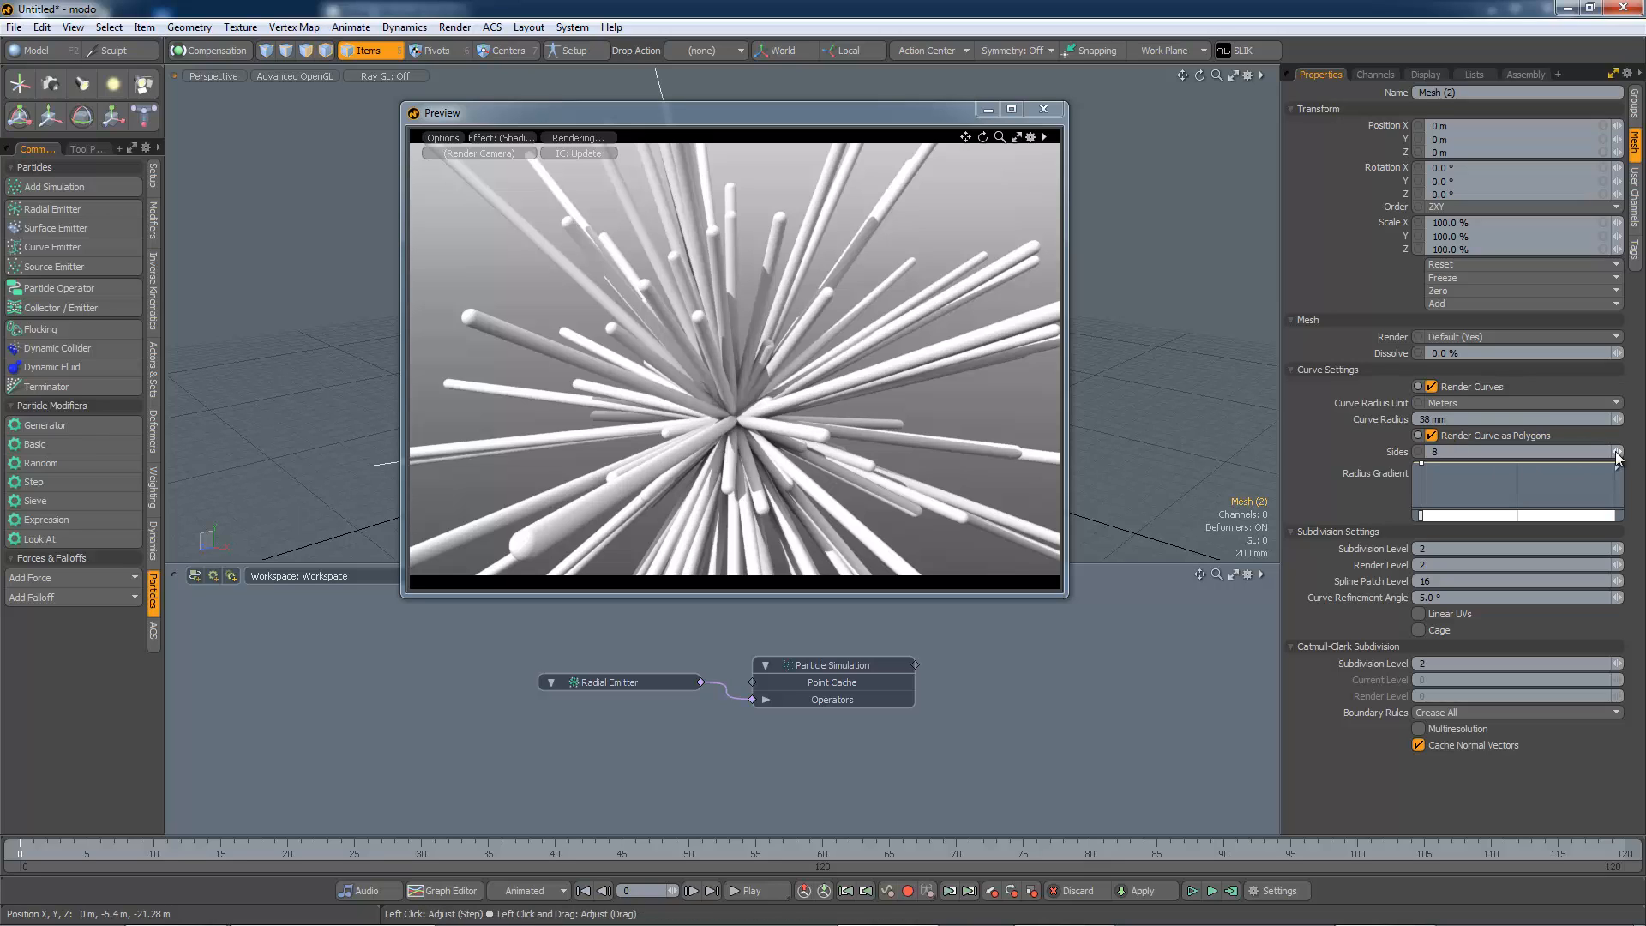
drag(1617, 457, 1603, 456)
click(1616, 451)
click(1616, 451)
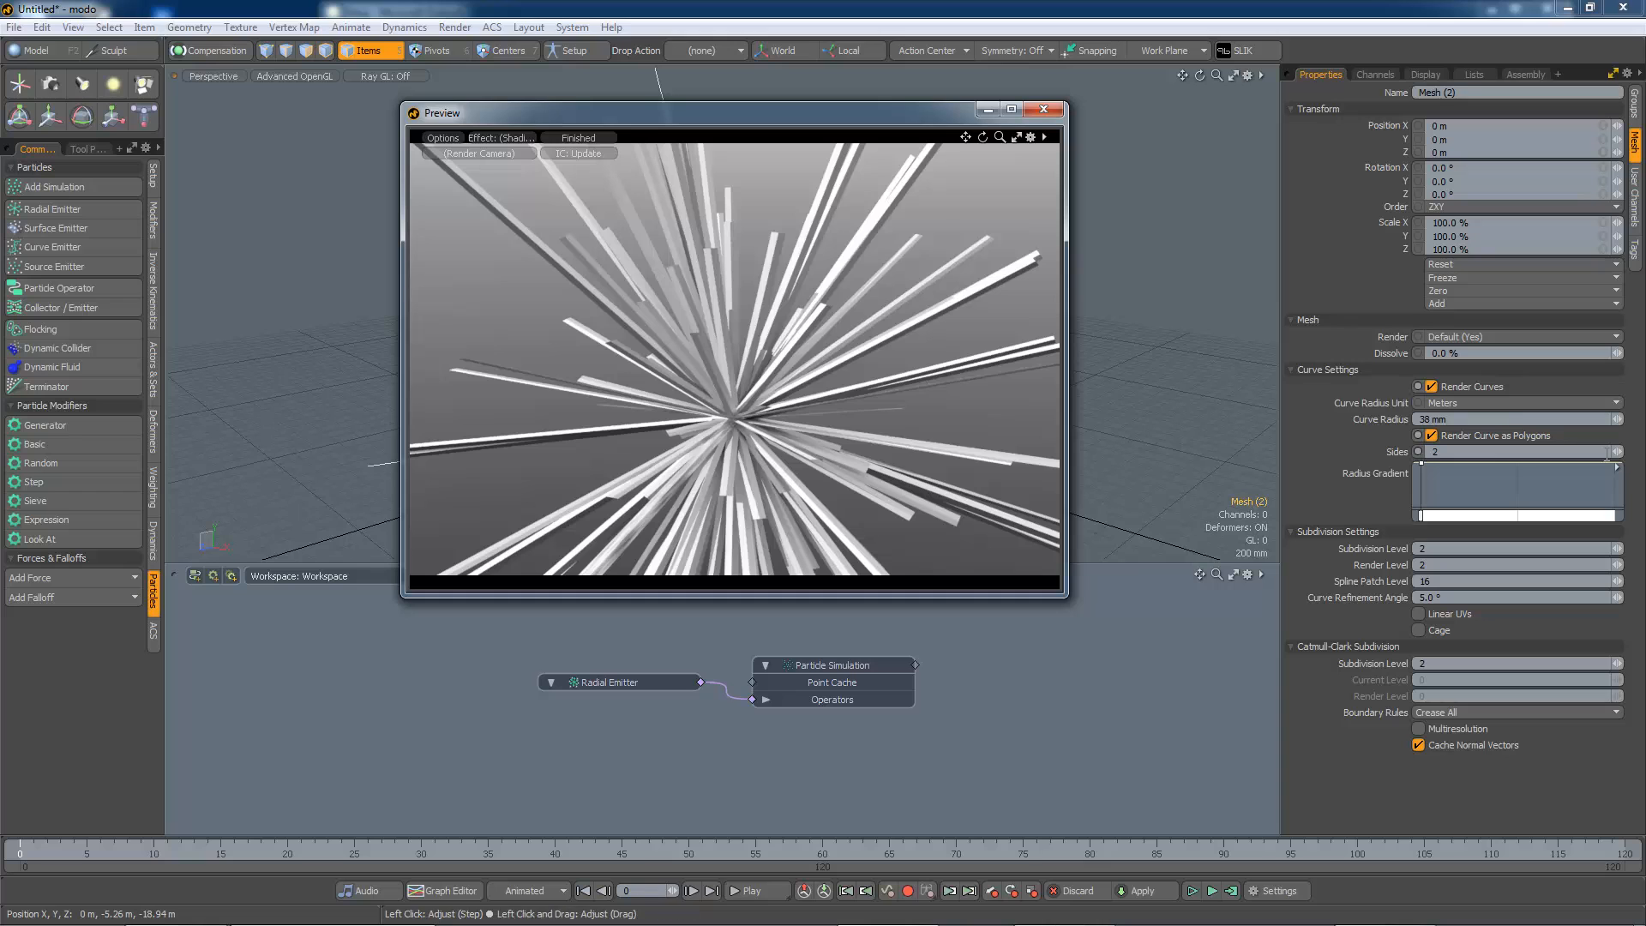
click(1431, 435)
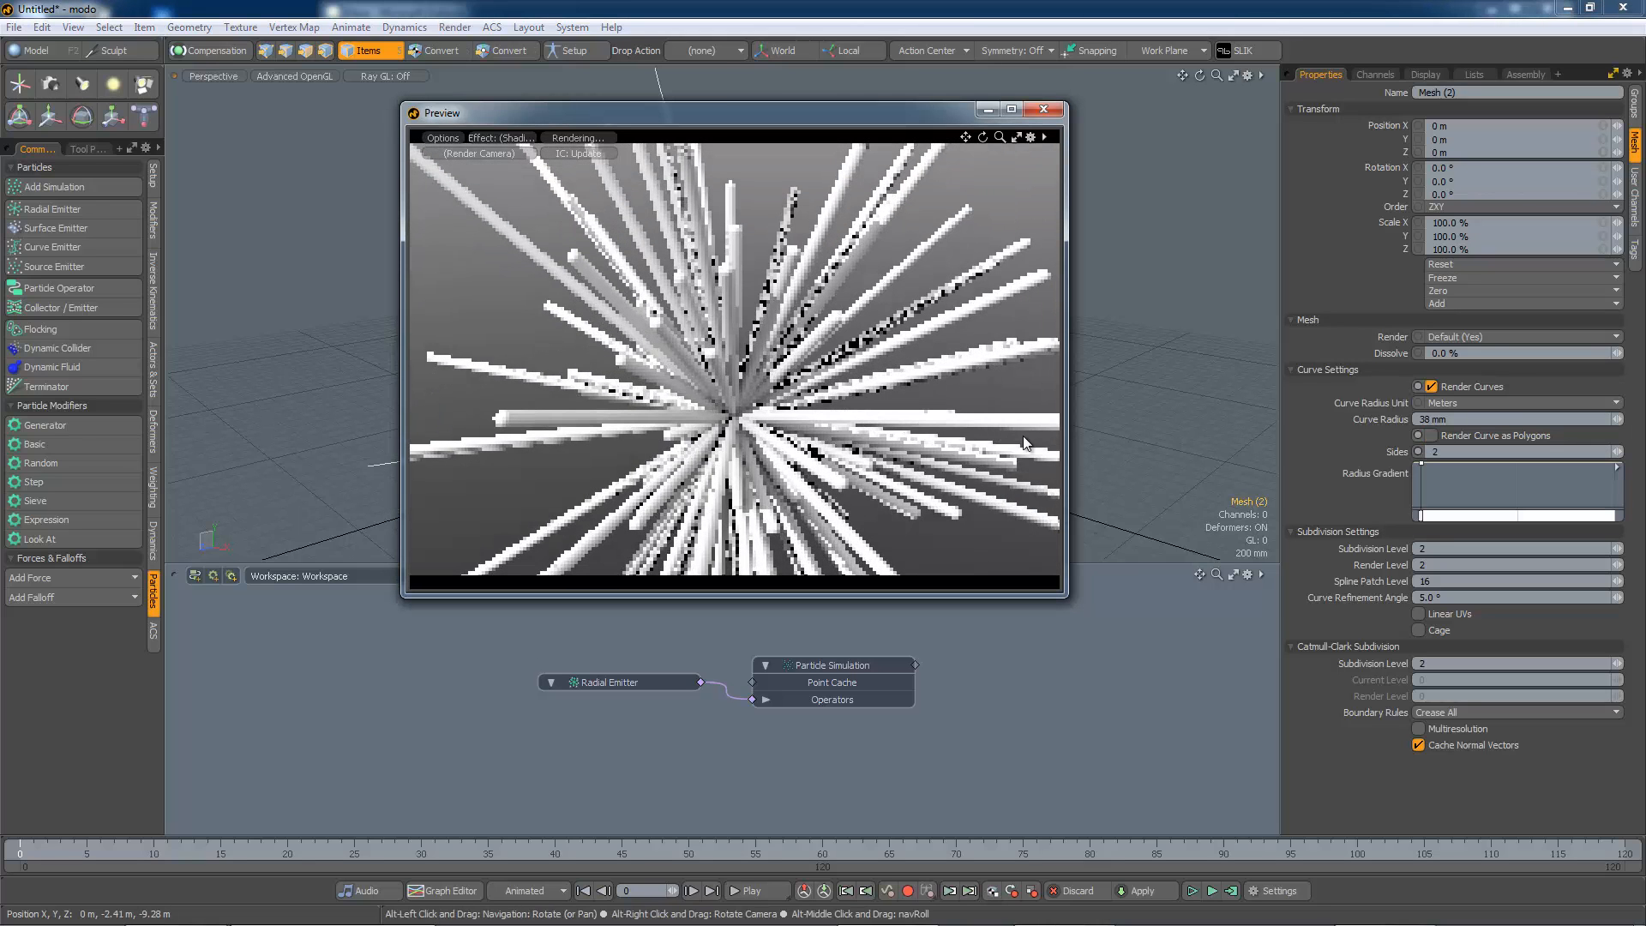
- Add eight keys at alternating heights to the mesh's Radius Gradient to vary the curves' thickness, inspect the result and close the preview
middle_click(1441, 476)
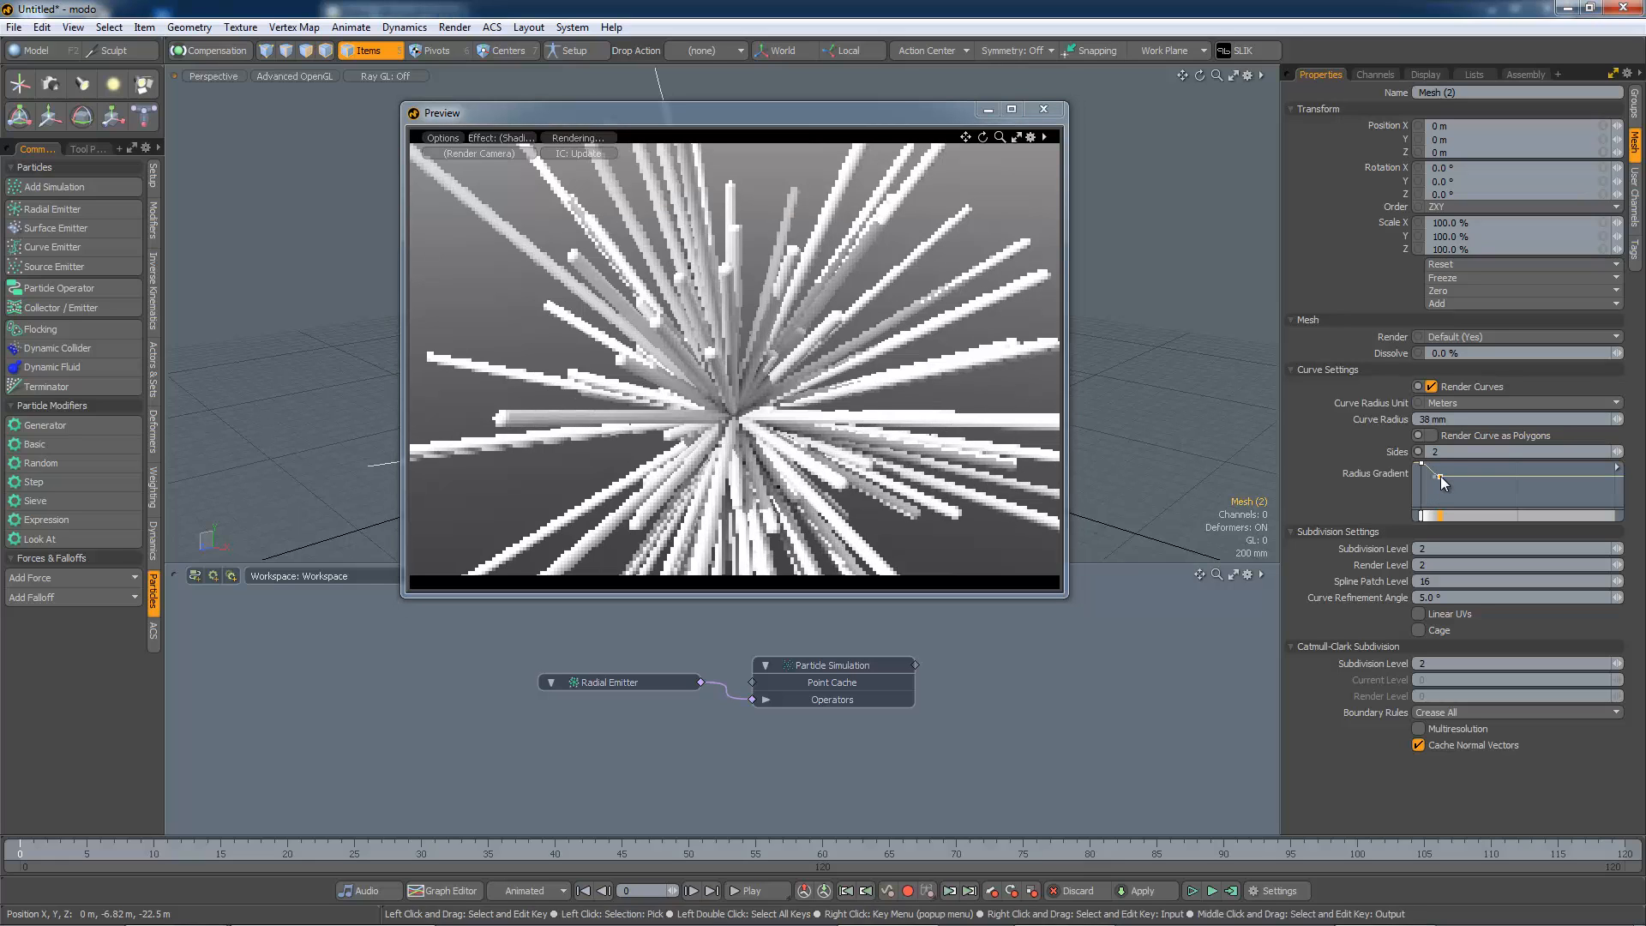
middle_click(1451, 495)
middle_click(1465, 480)
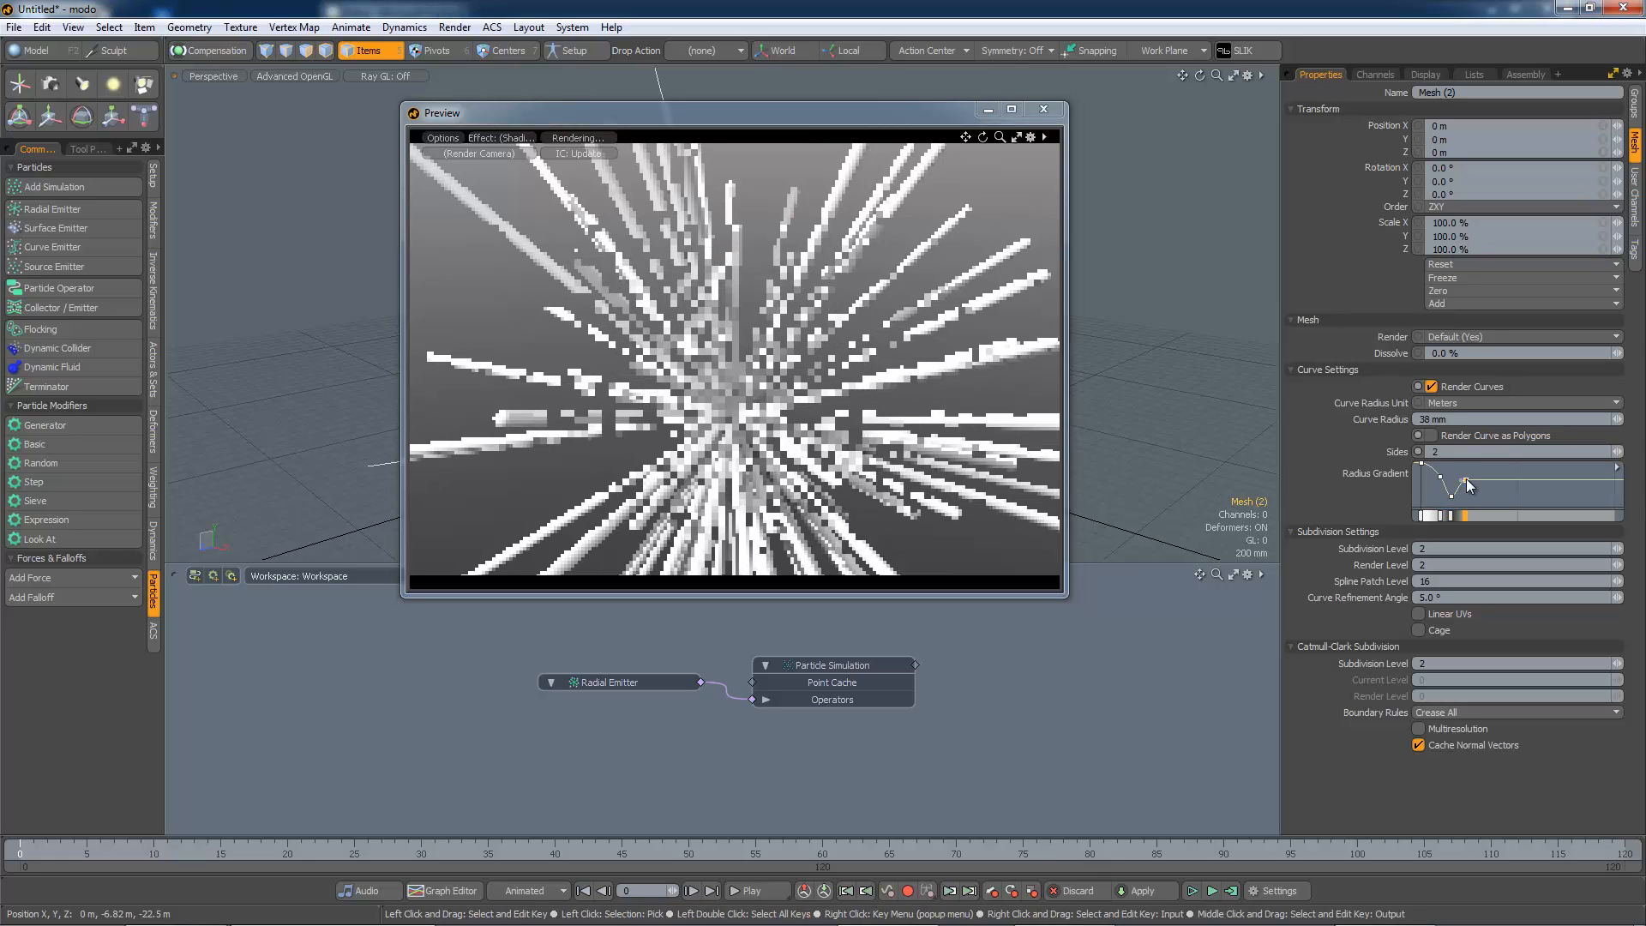
middle_click(1503, 496)
middle_click(1512, 478)
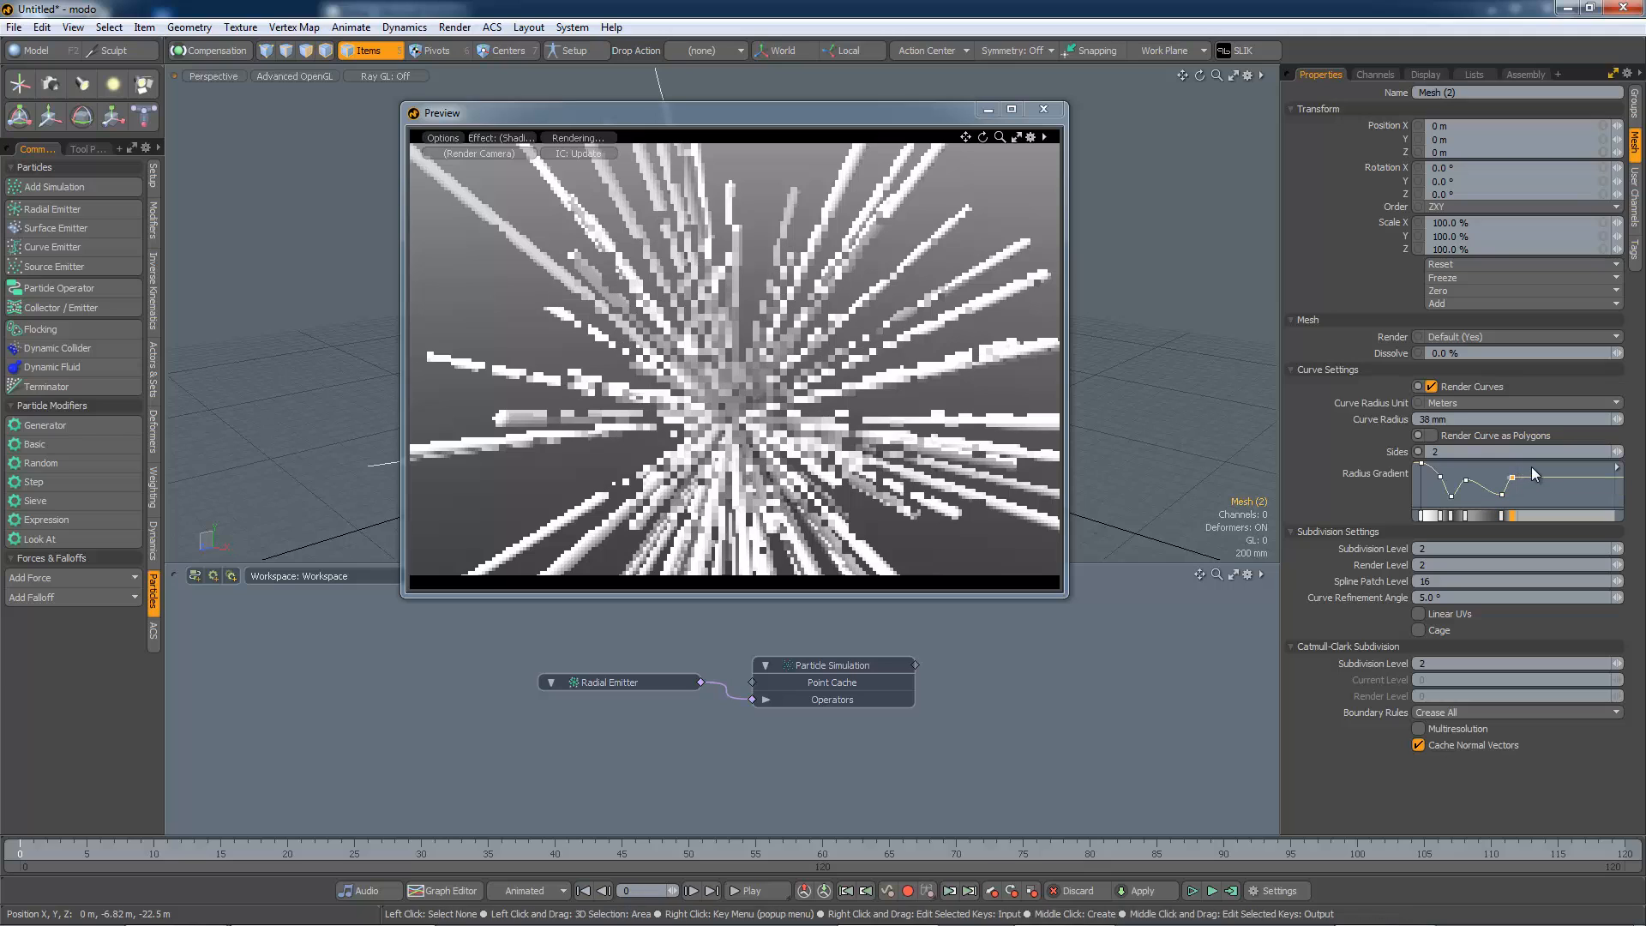
middle_click(1538, 466)
middle_click(1552, 499)
middle_click(1577, 474)
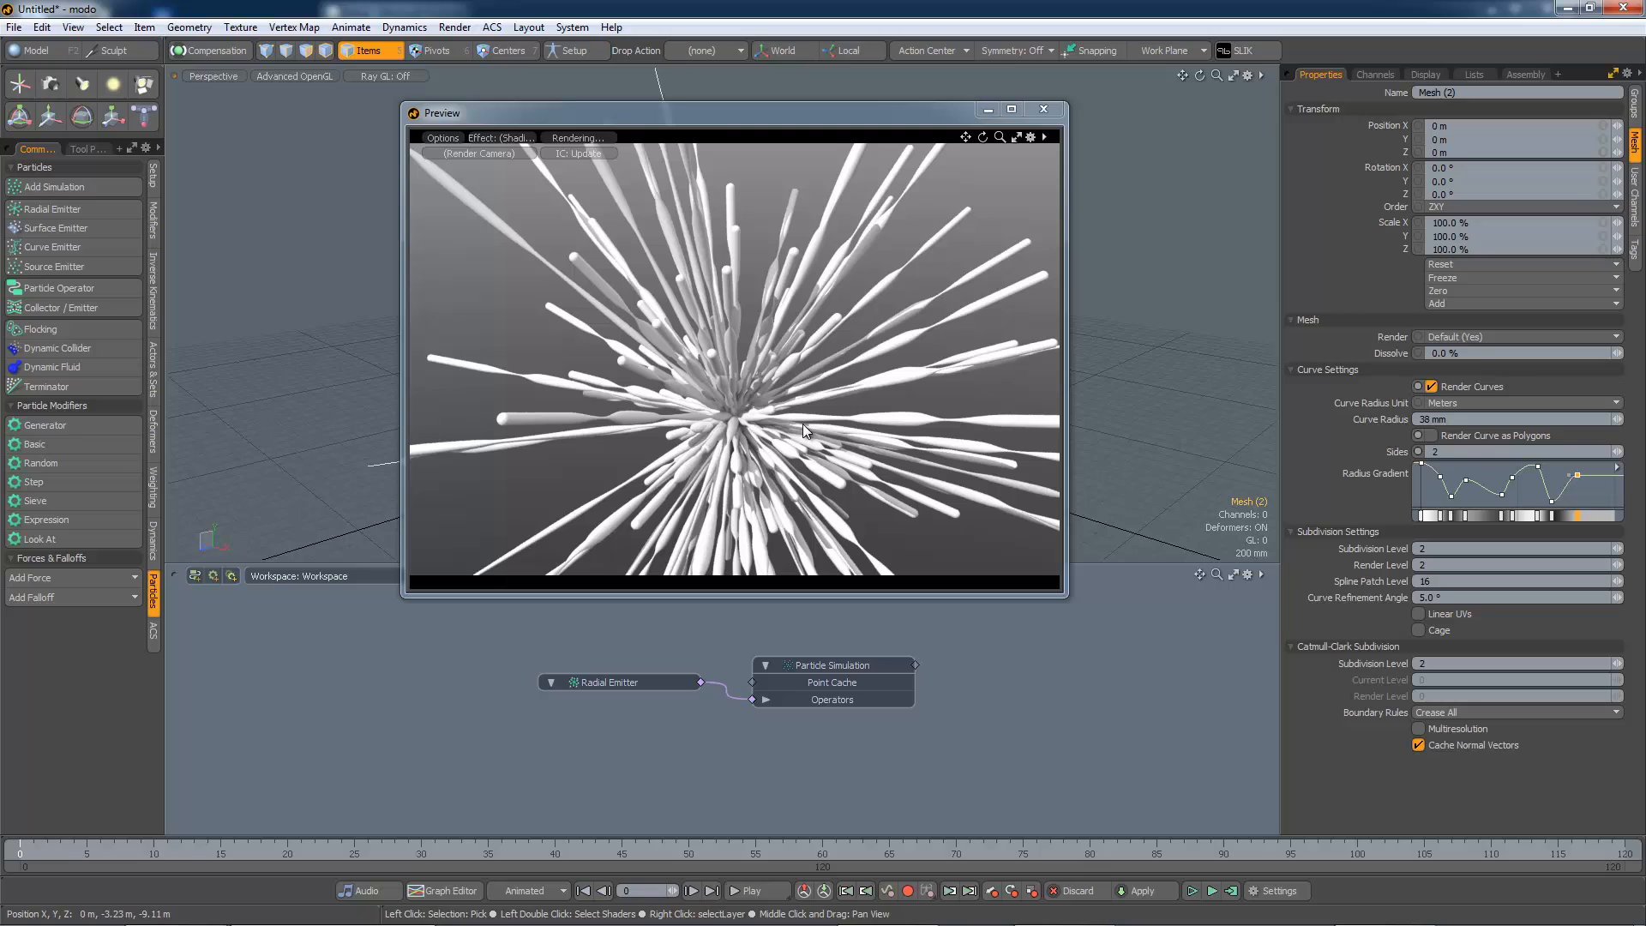
mouse_move(803, 423)
alt+mouse_down()
mouse_move(893, 391)
mouse_move(780, 436)
alt+mouse_up()
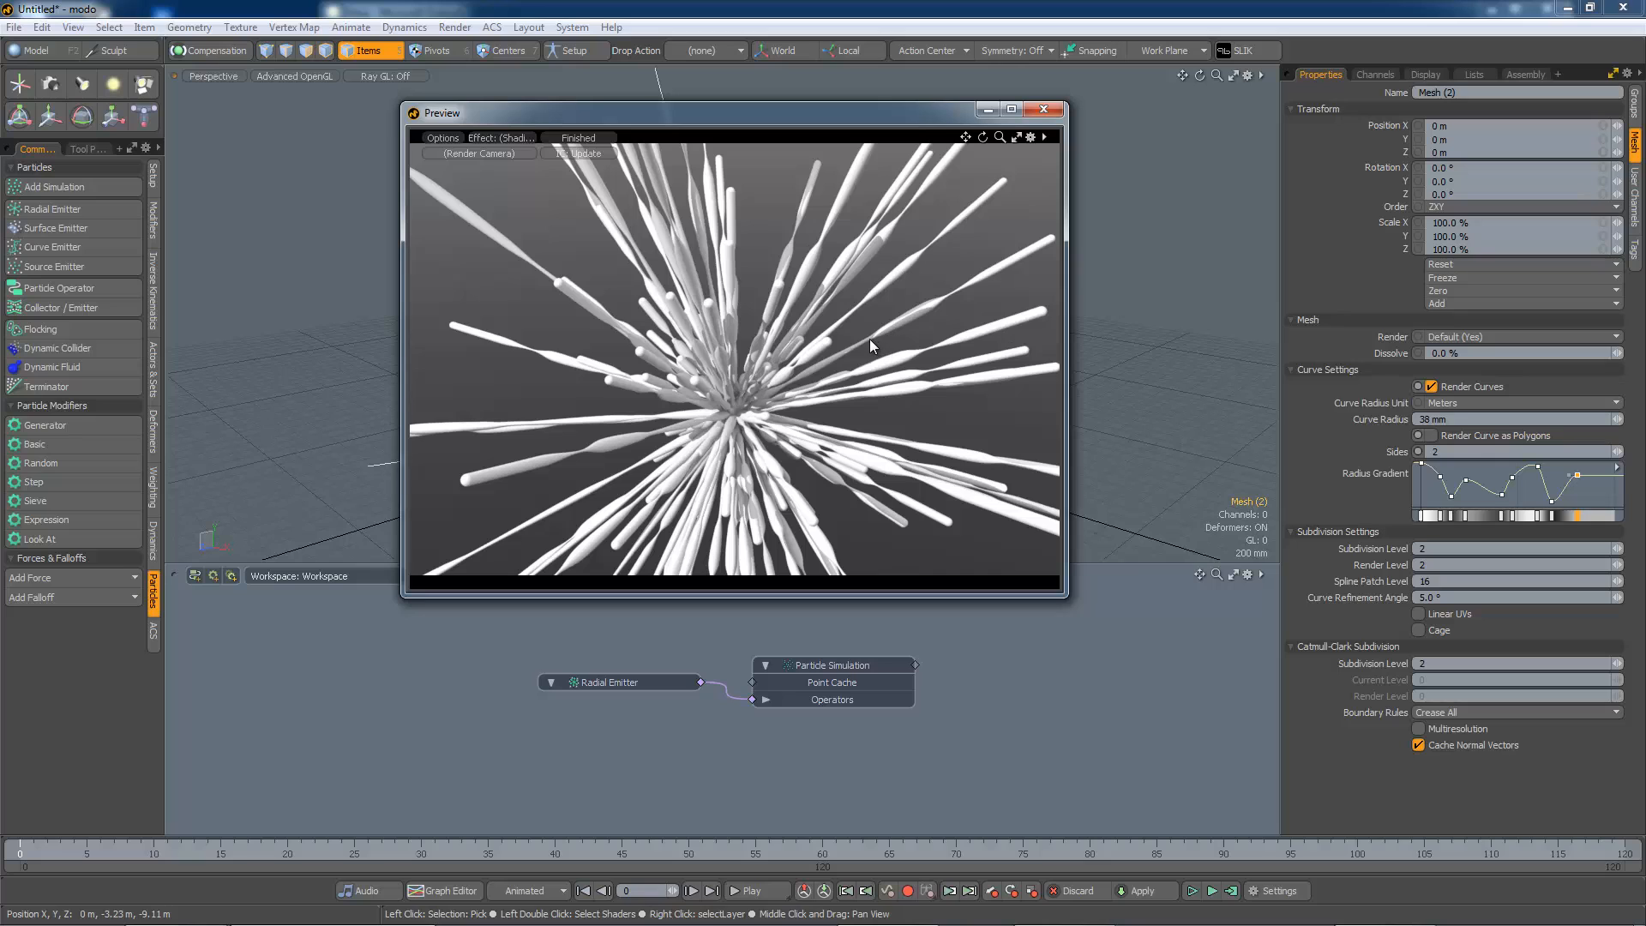
click(1043, 109)
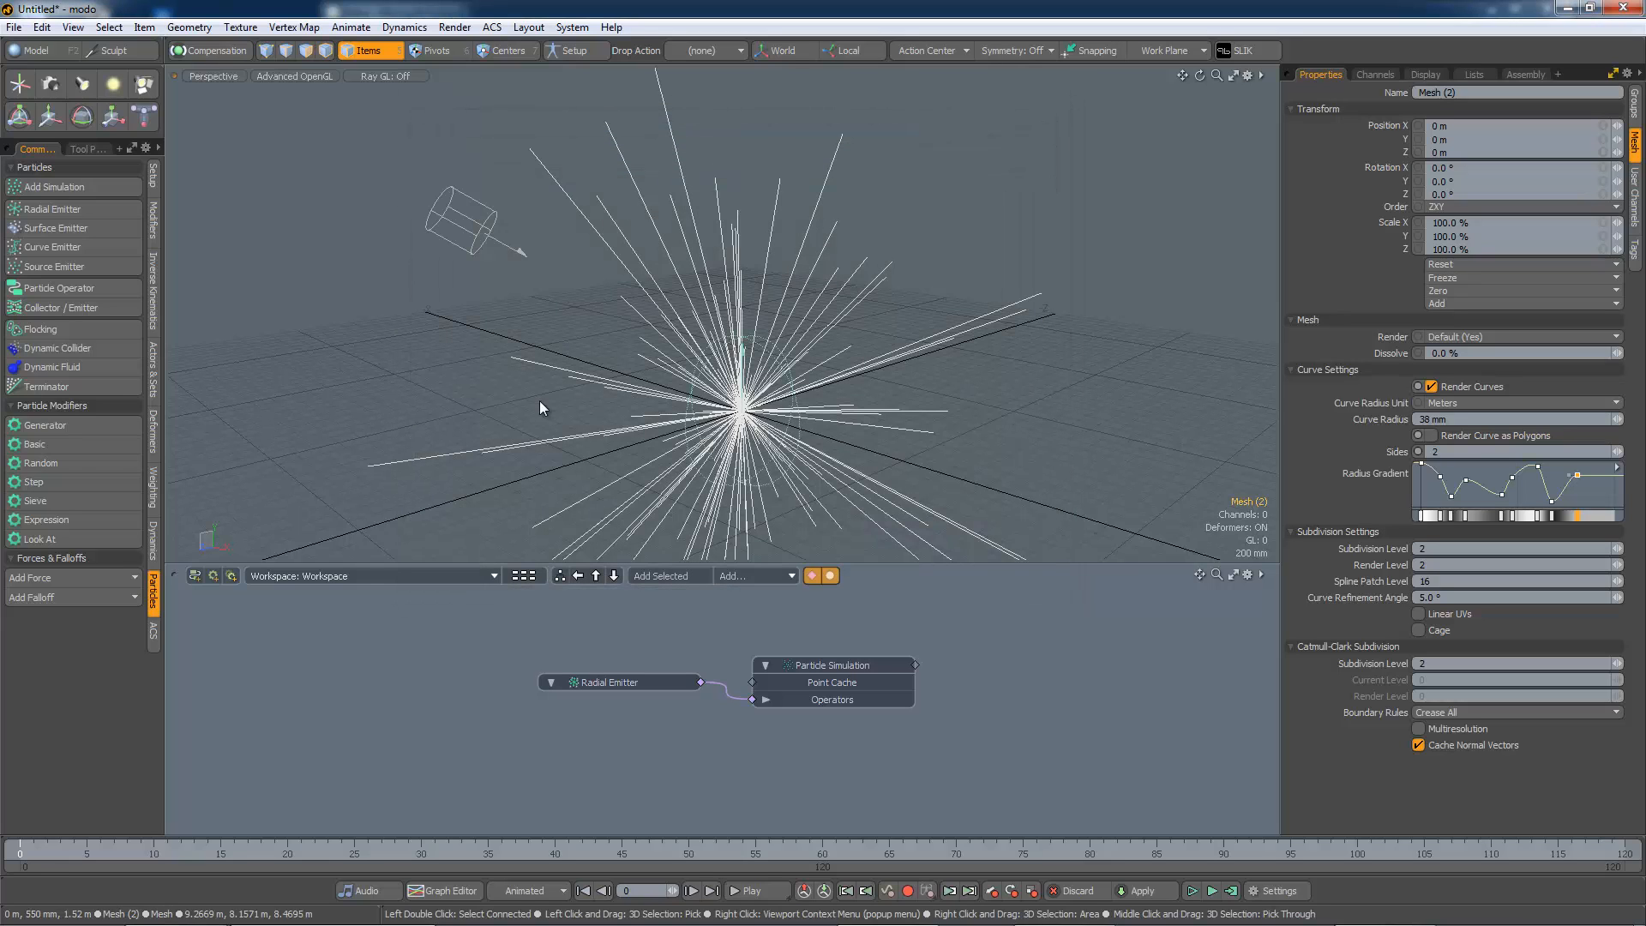
- Add a Vortex Force, move the Radial Emitter node aside, and bring the force into the schematic linked to the Particle Simulation's Operators
click(98, 578)
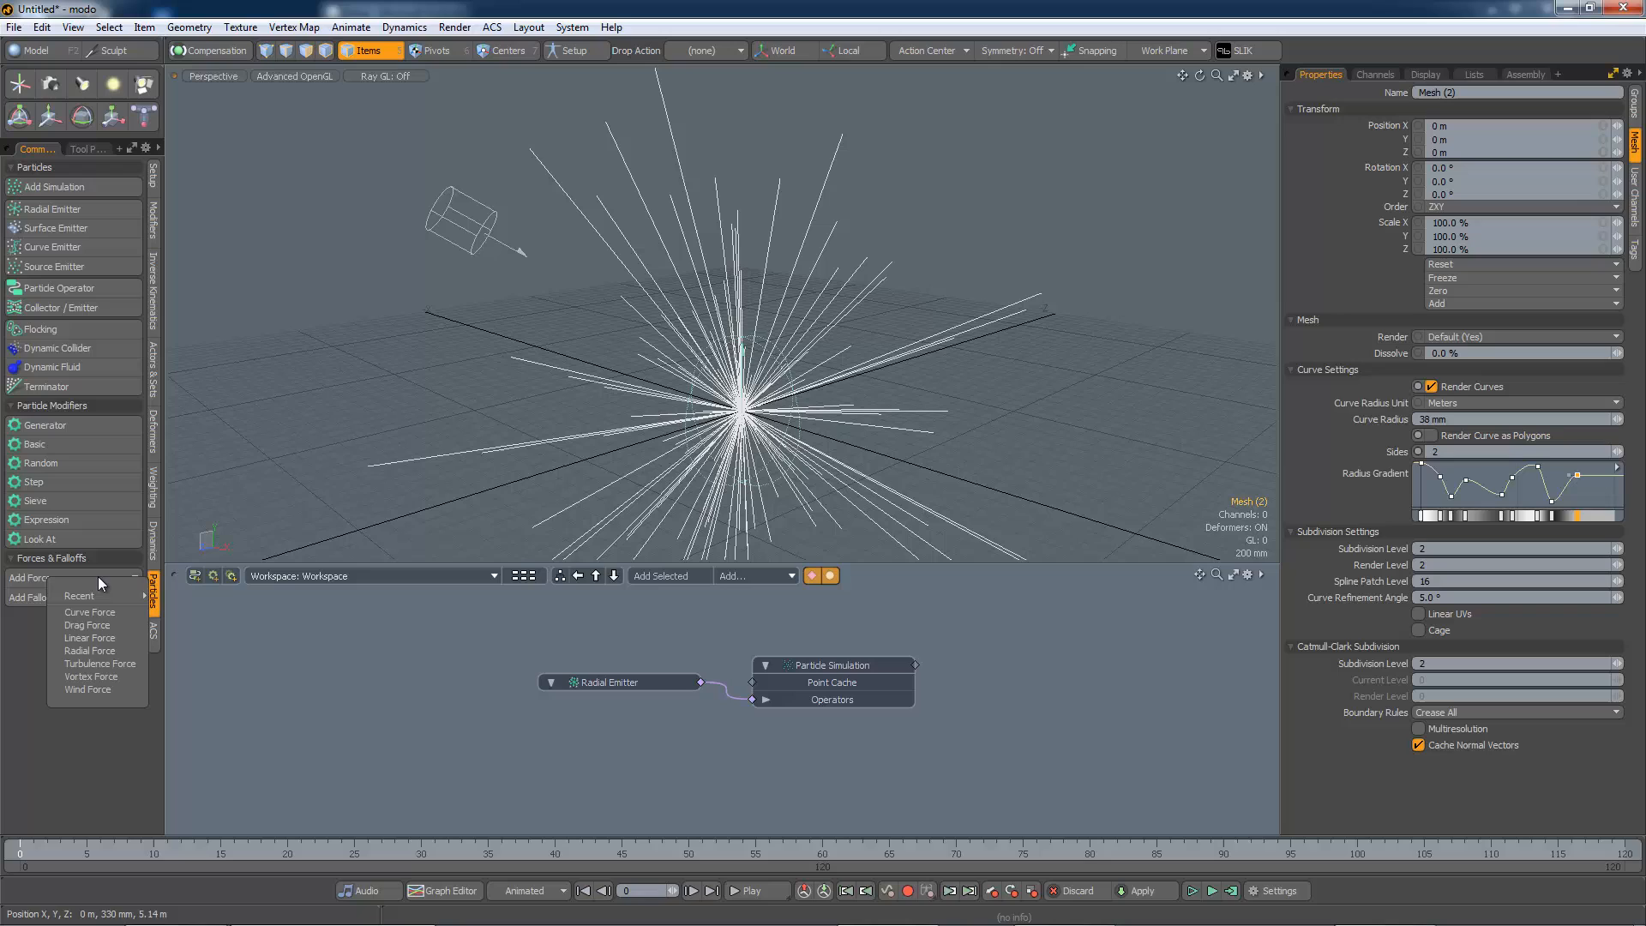
click(102, 676)
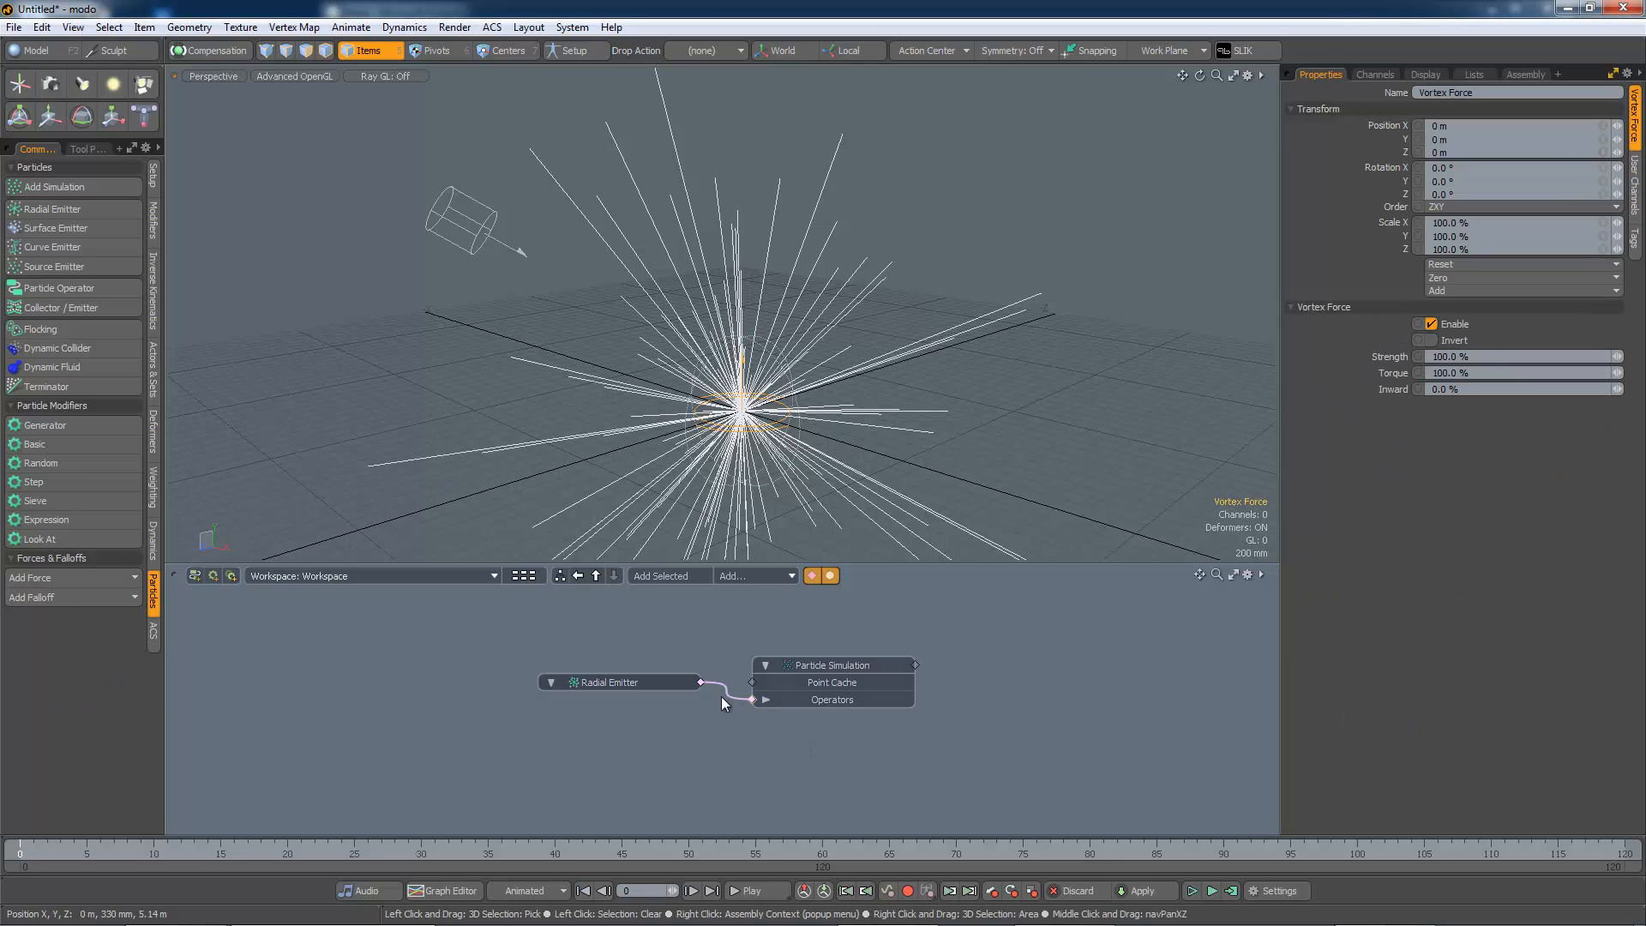
drag(643, 685, 531, 710)
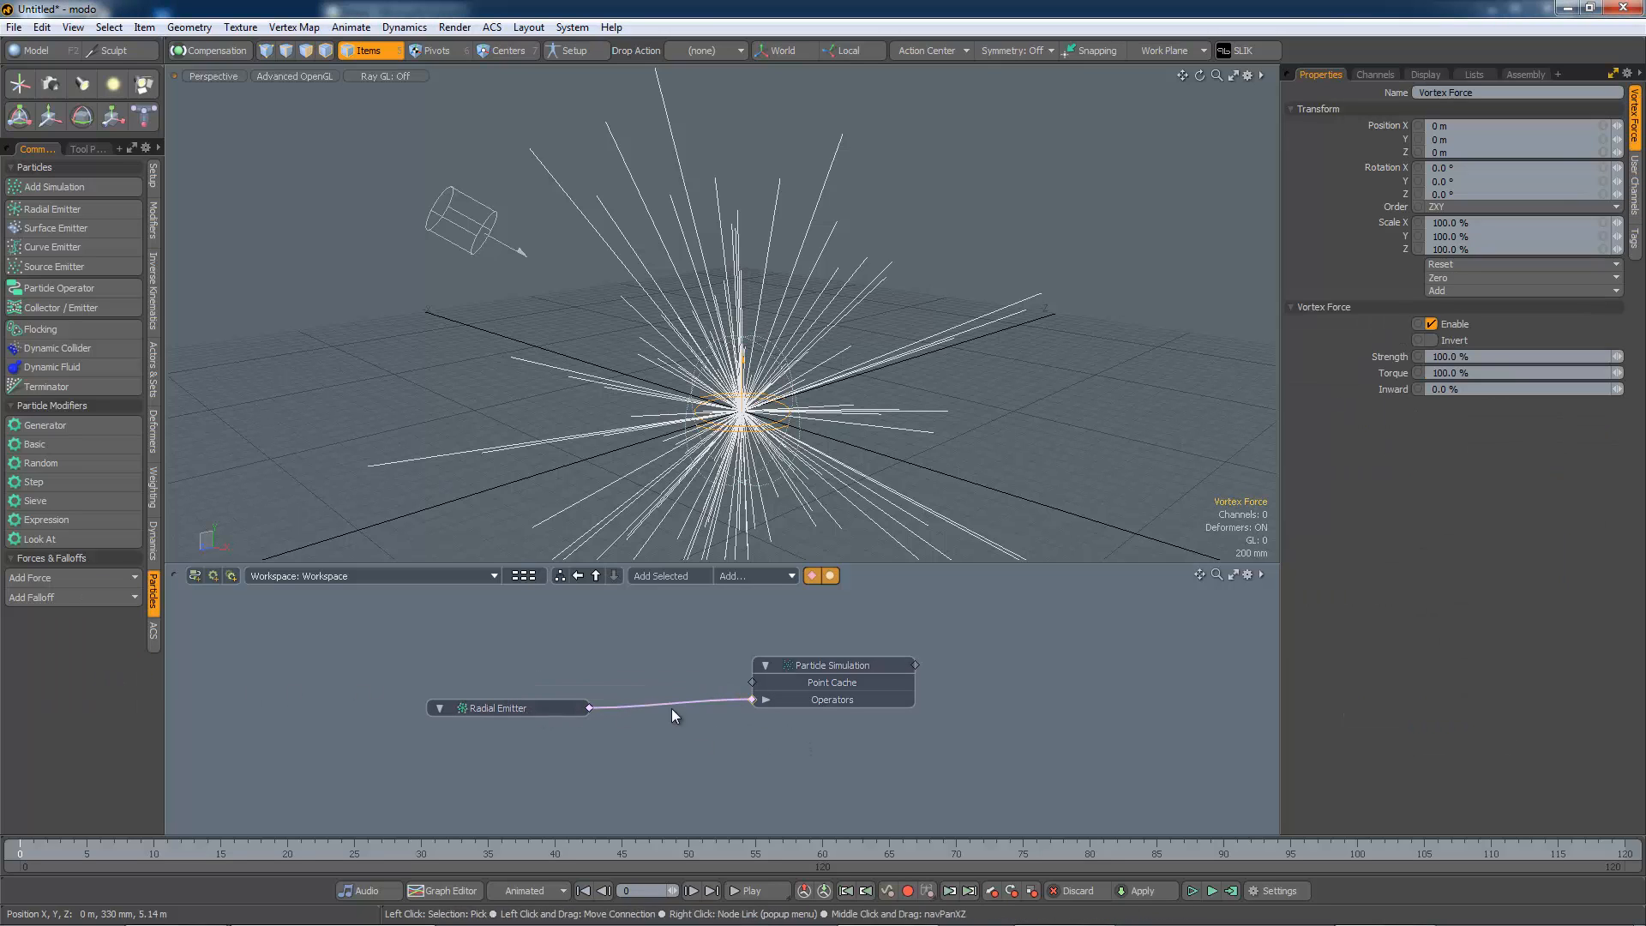
double_click(753, 700)
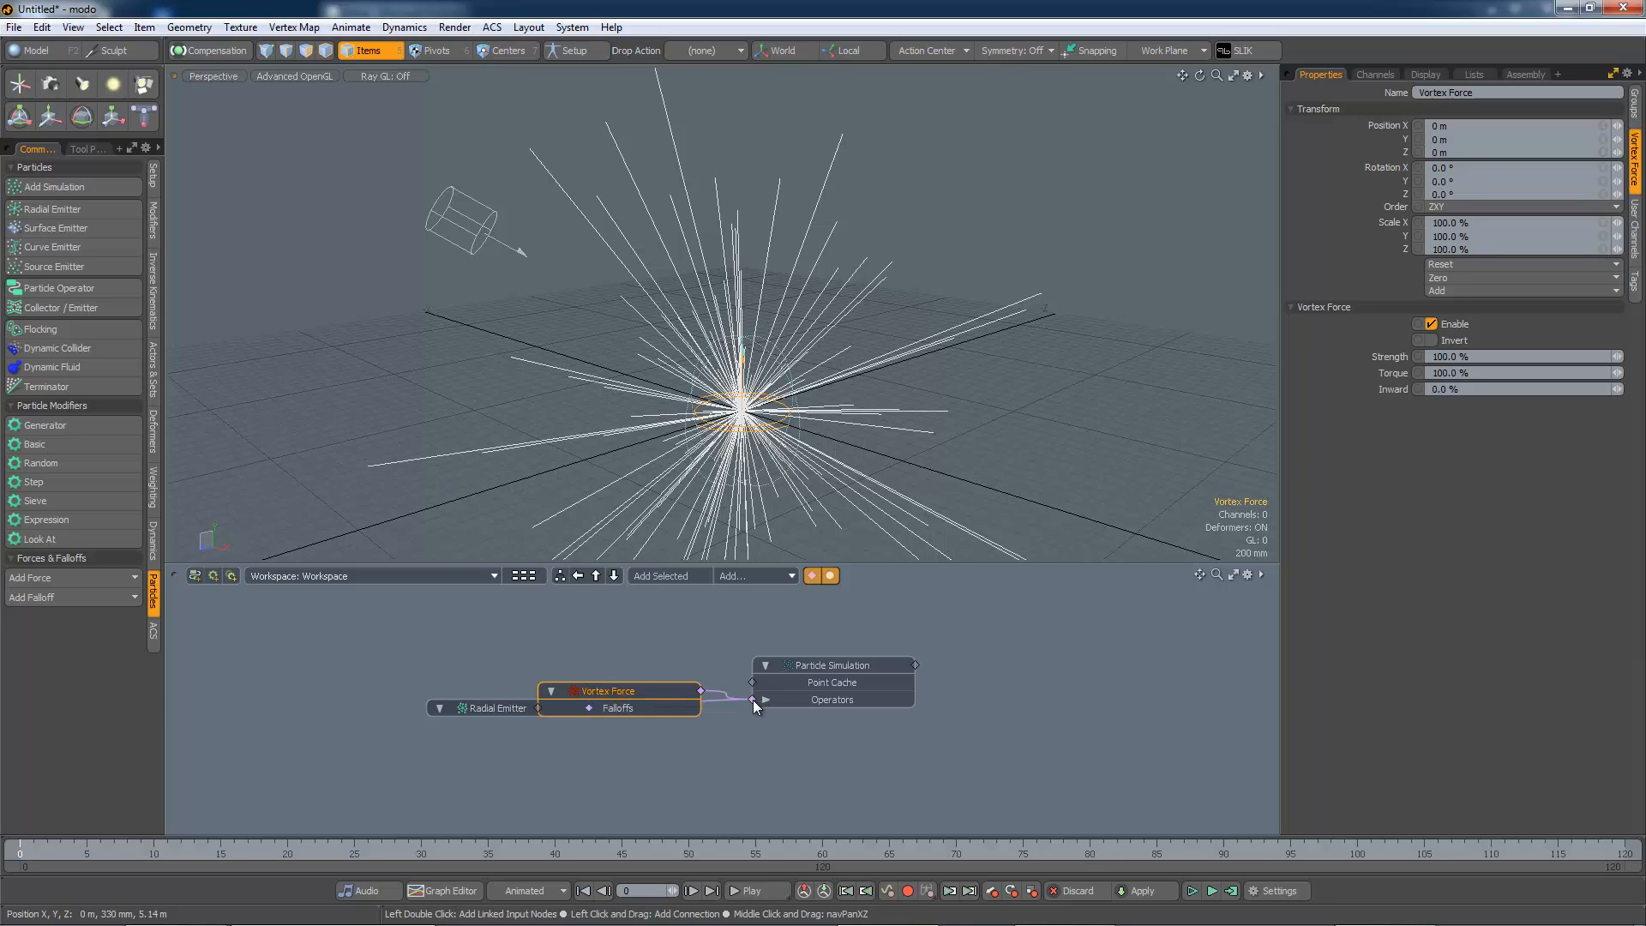
- Place the Vortex Force node above the Radial Emitter node and run the particle simulation live in the viewport
drag(671, 693, 595, 637)
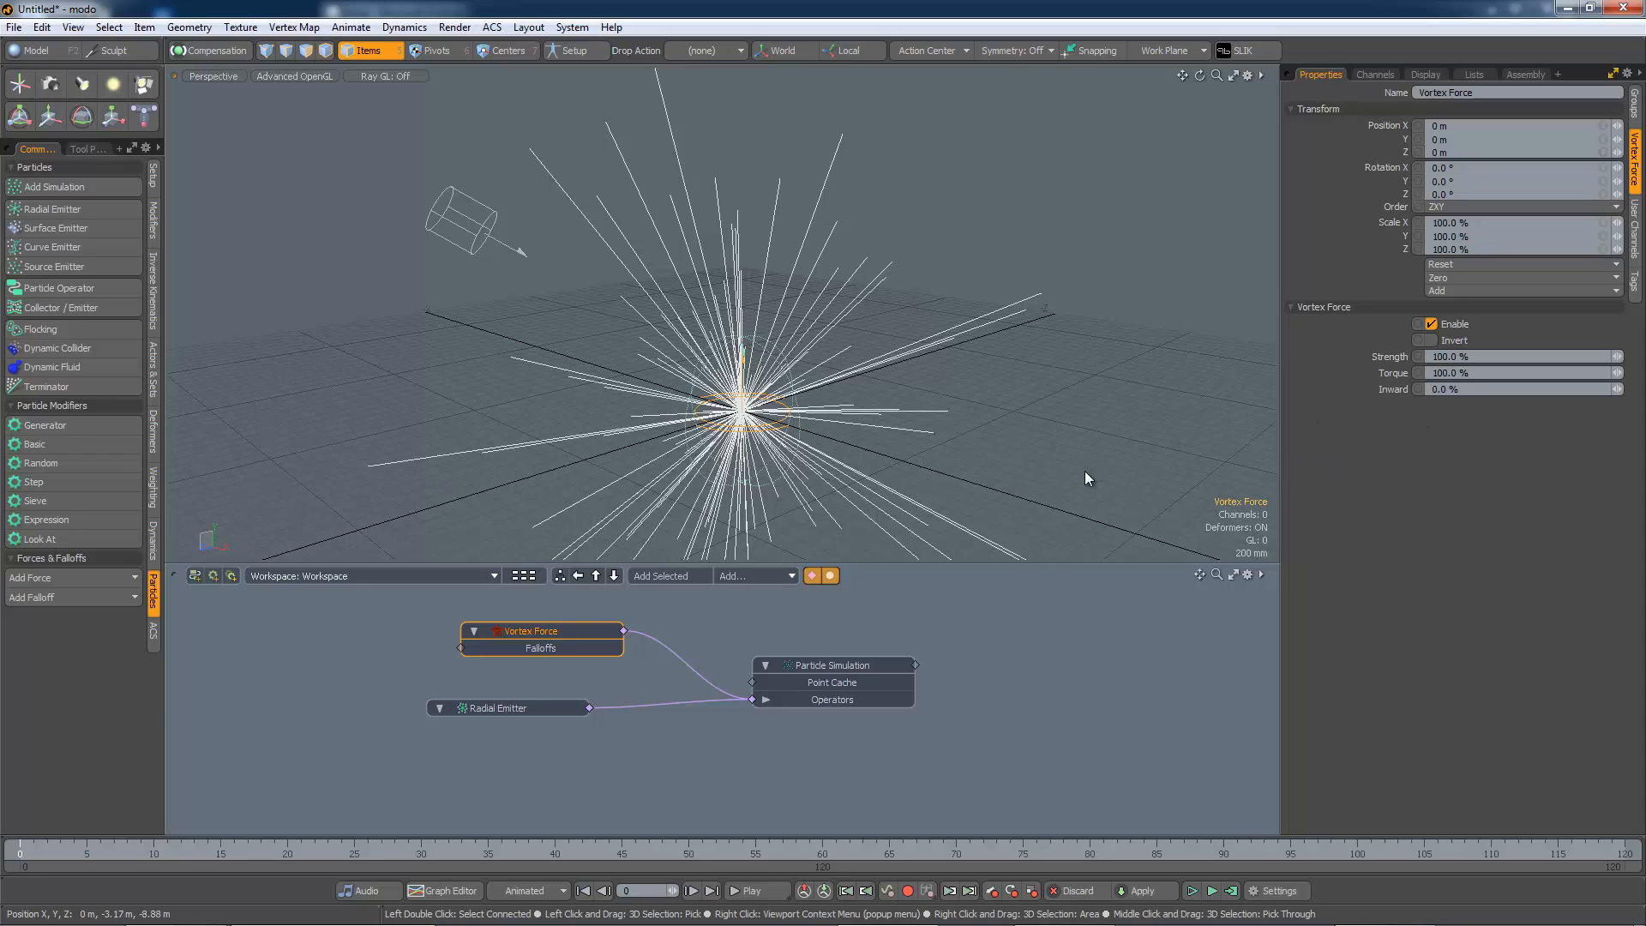
click(1192, 892)
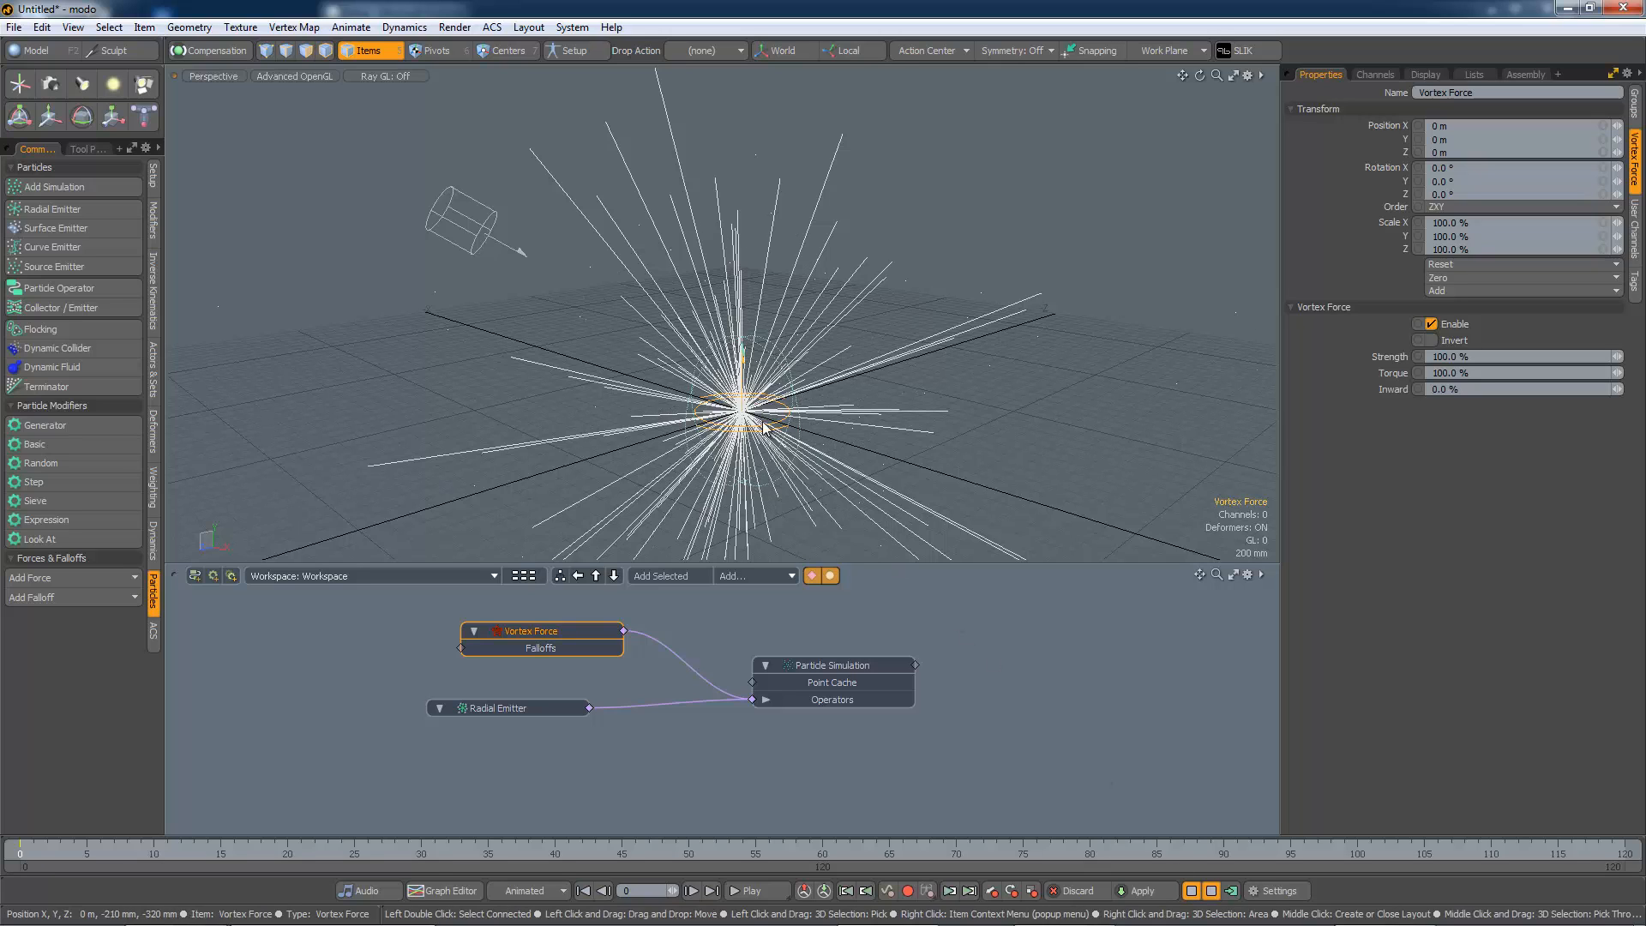
scroll(781, 427, up, 6)
alt+drag(780, 425, 795, 422)
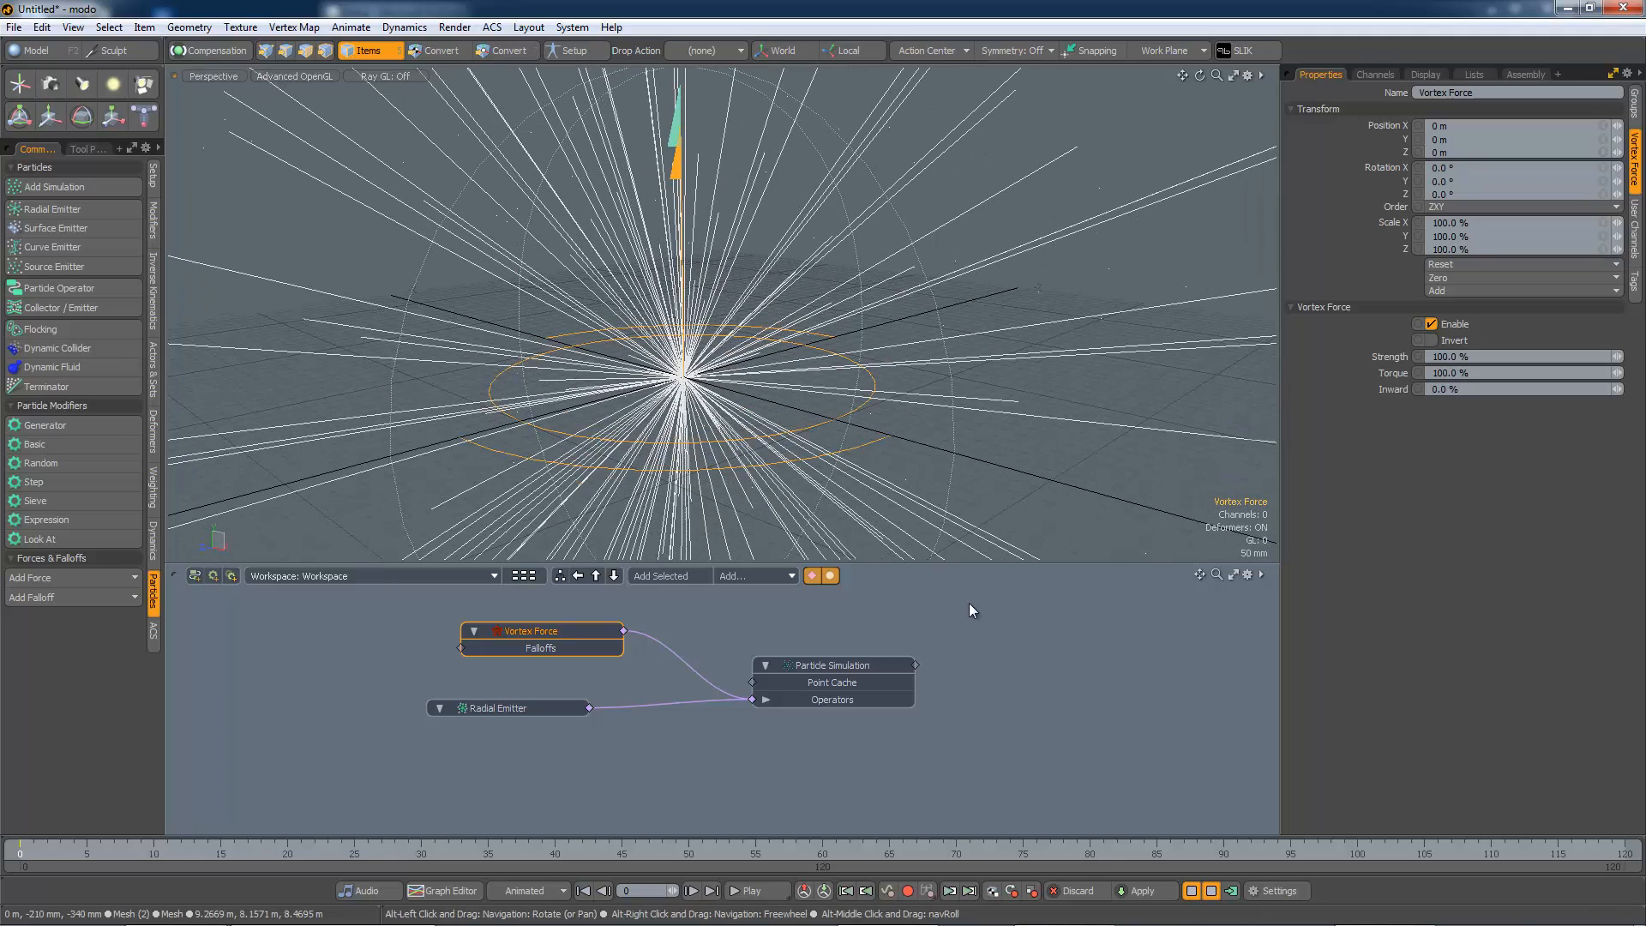
- Set the Particle Simulation's preview color to 1.0, 0.25, 1.0 and its particle size to 2.78
click(852, 665)
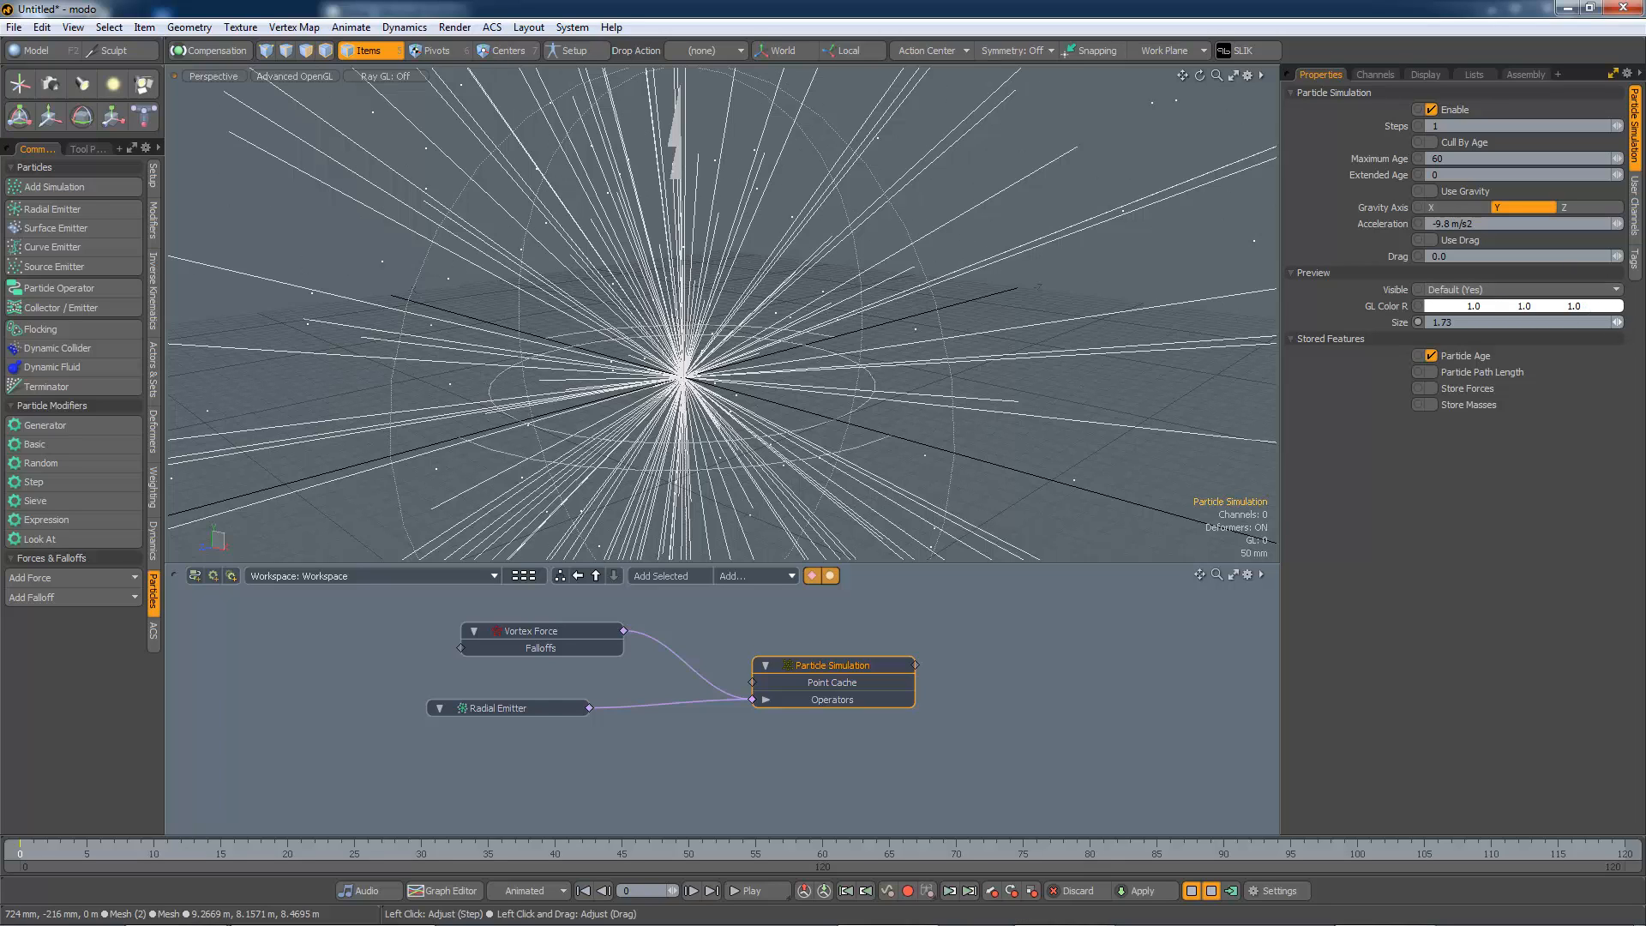
drag(1617, 322, 1492, 306)
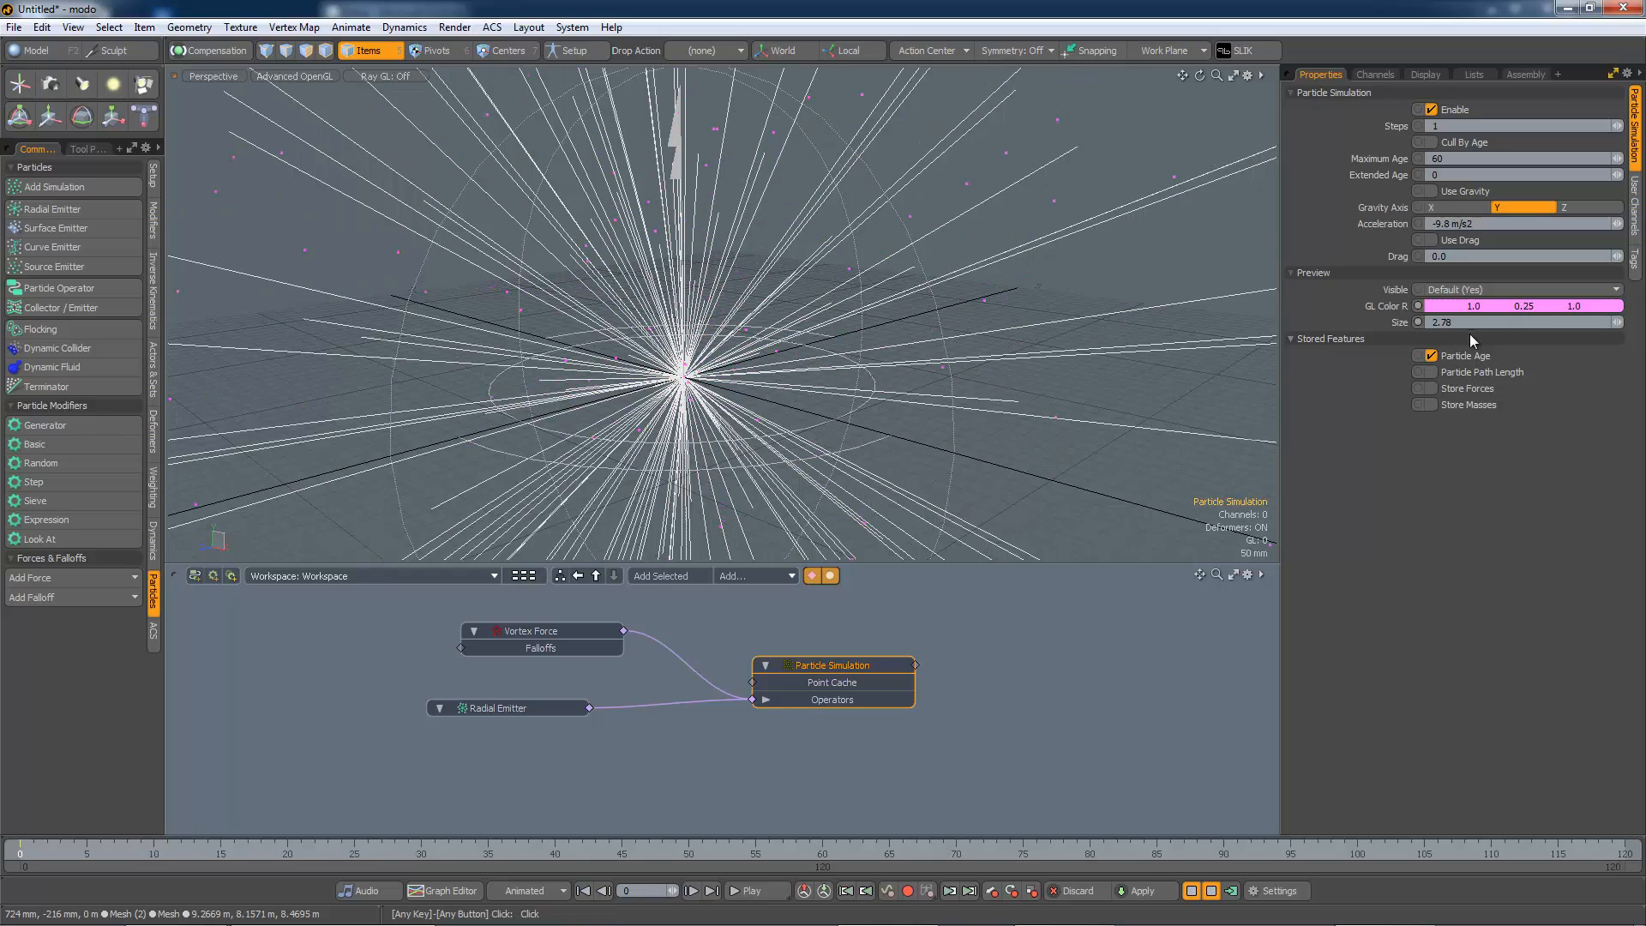
alt+drag(856, 504, 910, 485)
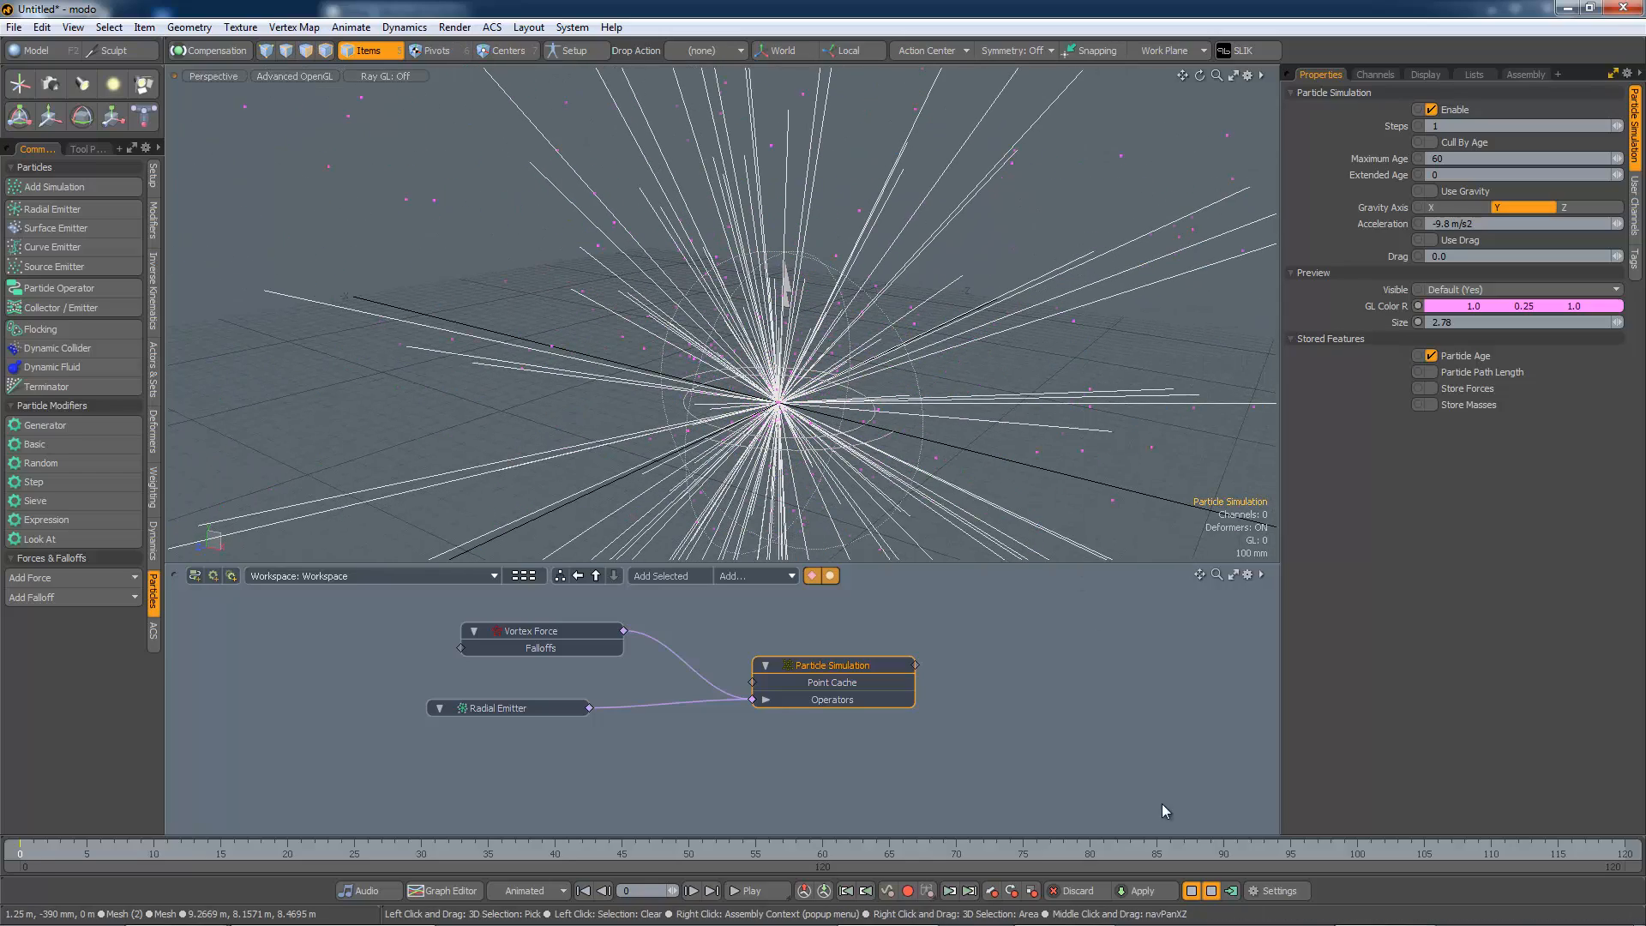
- Cache the vortex-driven particle simulation and convert its particles to curves
click(1230, 892)
click(1269, 563)
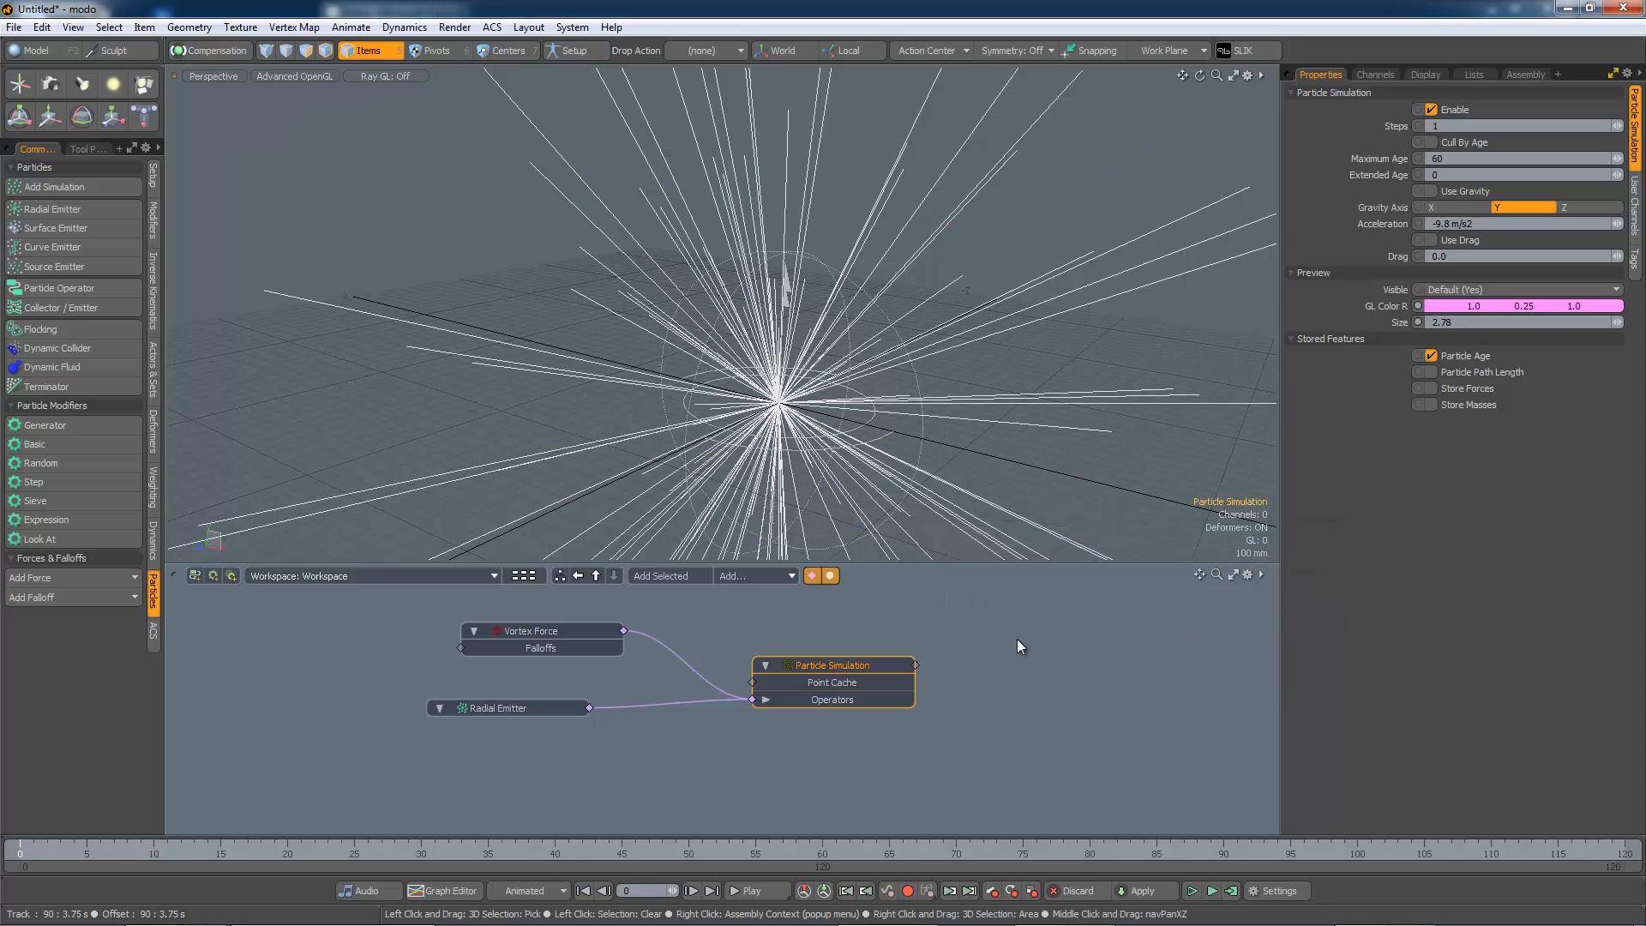
click(414, 33)
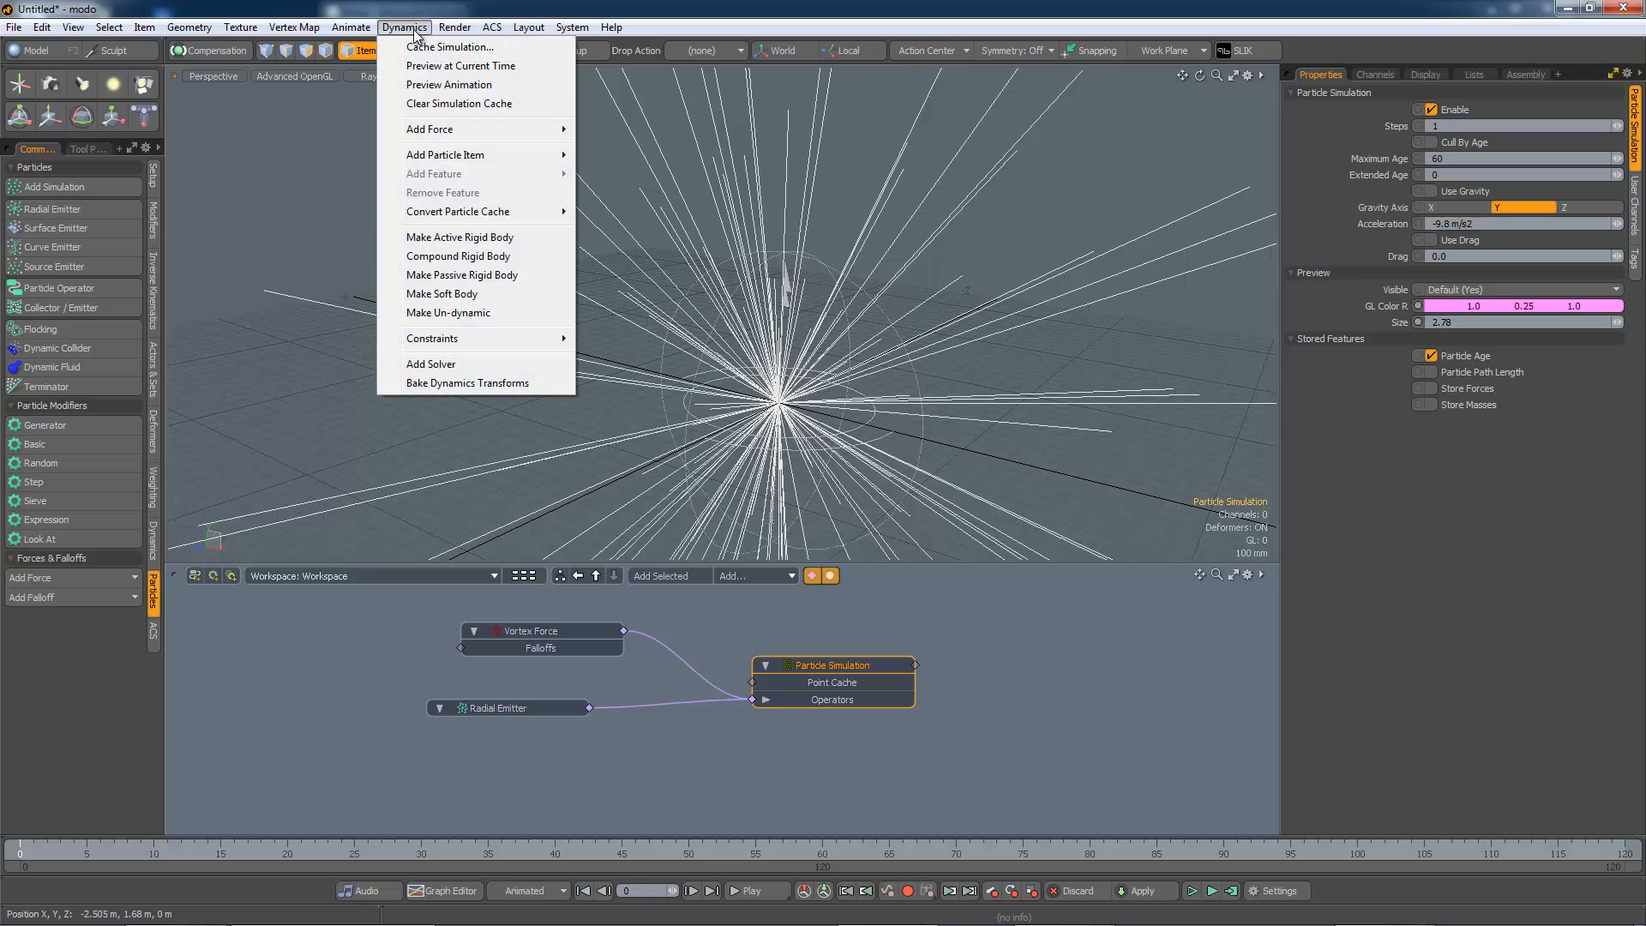
mouse_move(461, 216)
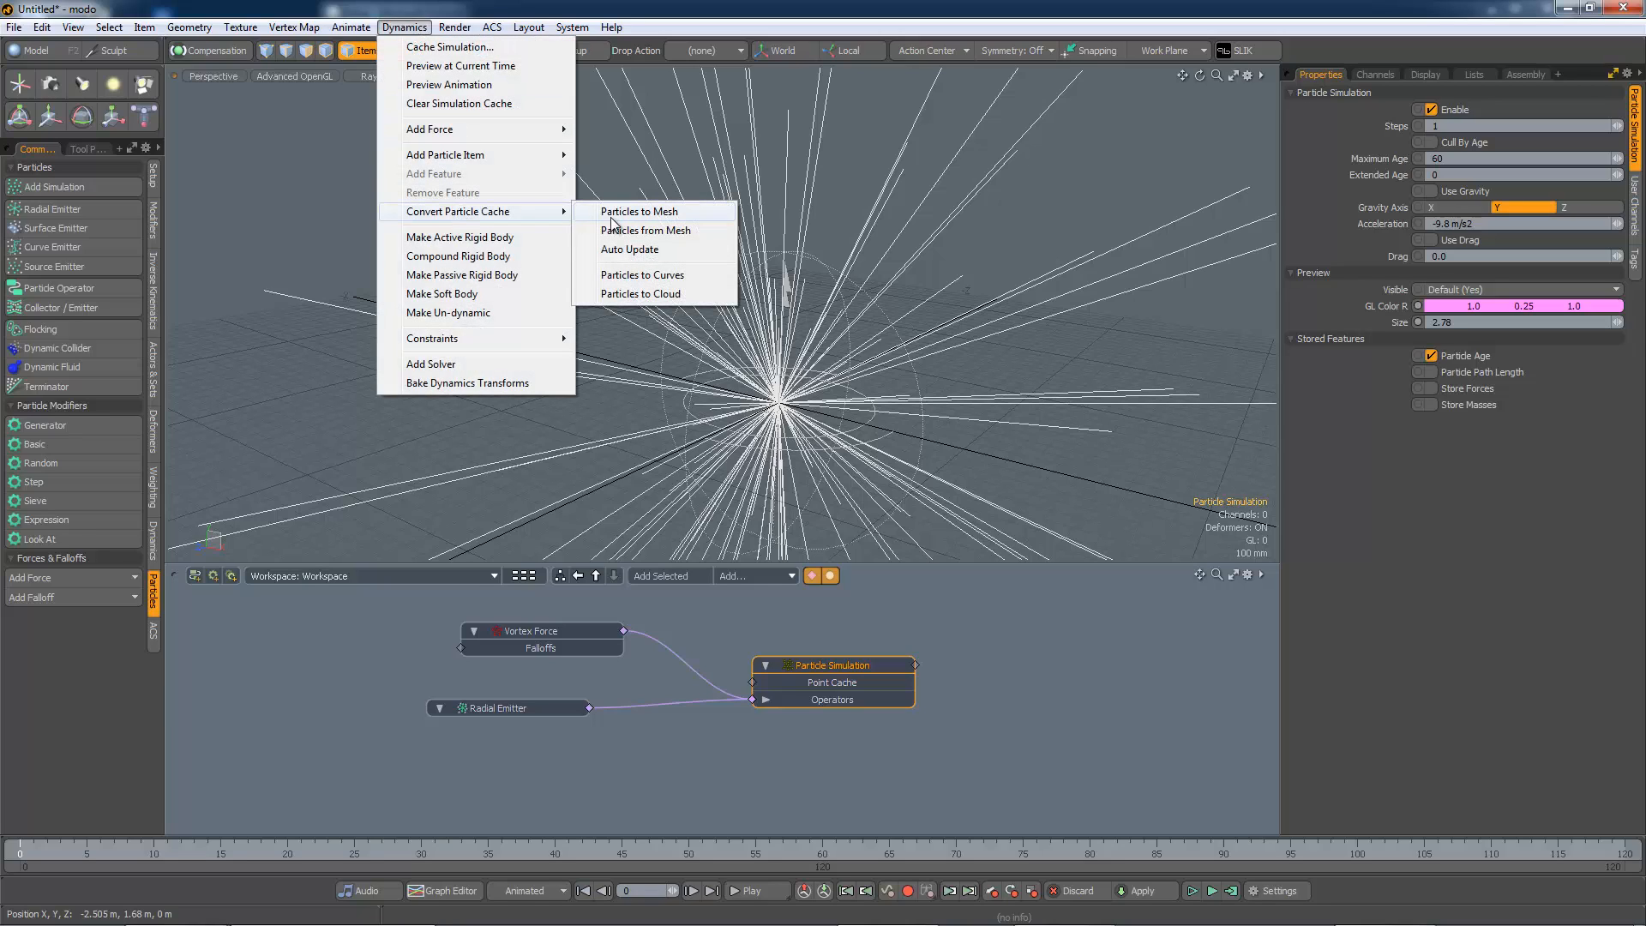
click(643, 276)
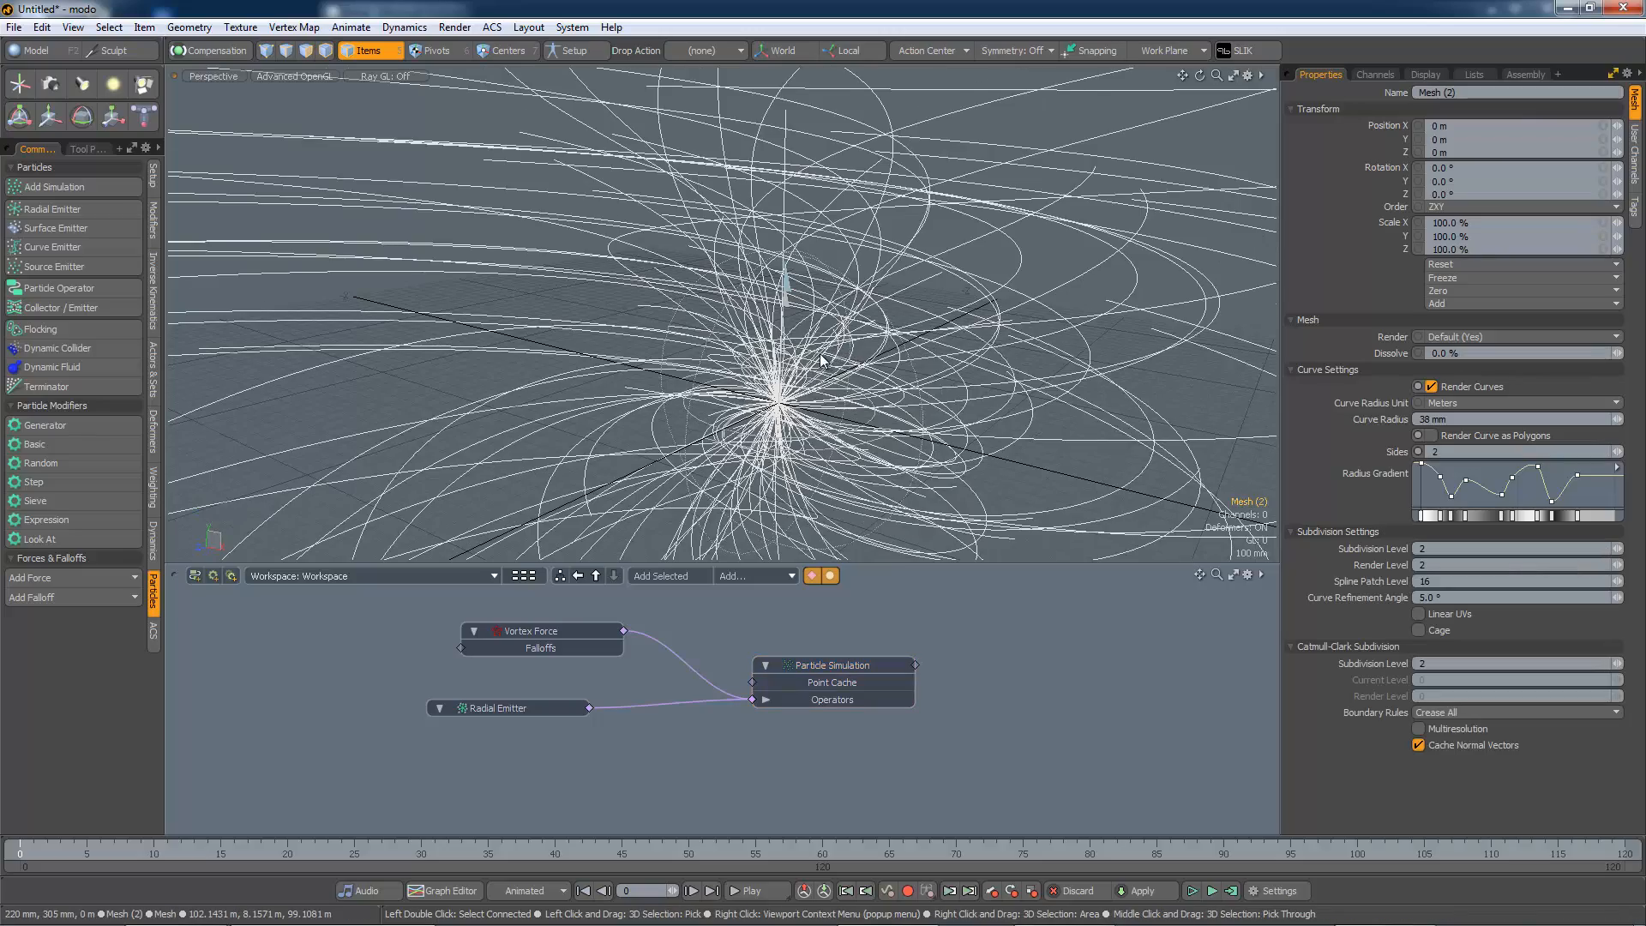
- Inspect the swirling curves in a render preview, restore the item list above the properties, and close the preview
alt+drag(820, 362, 788, 378)
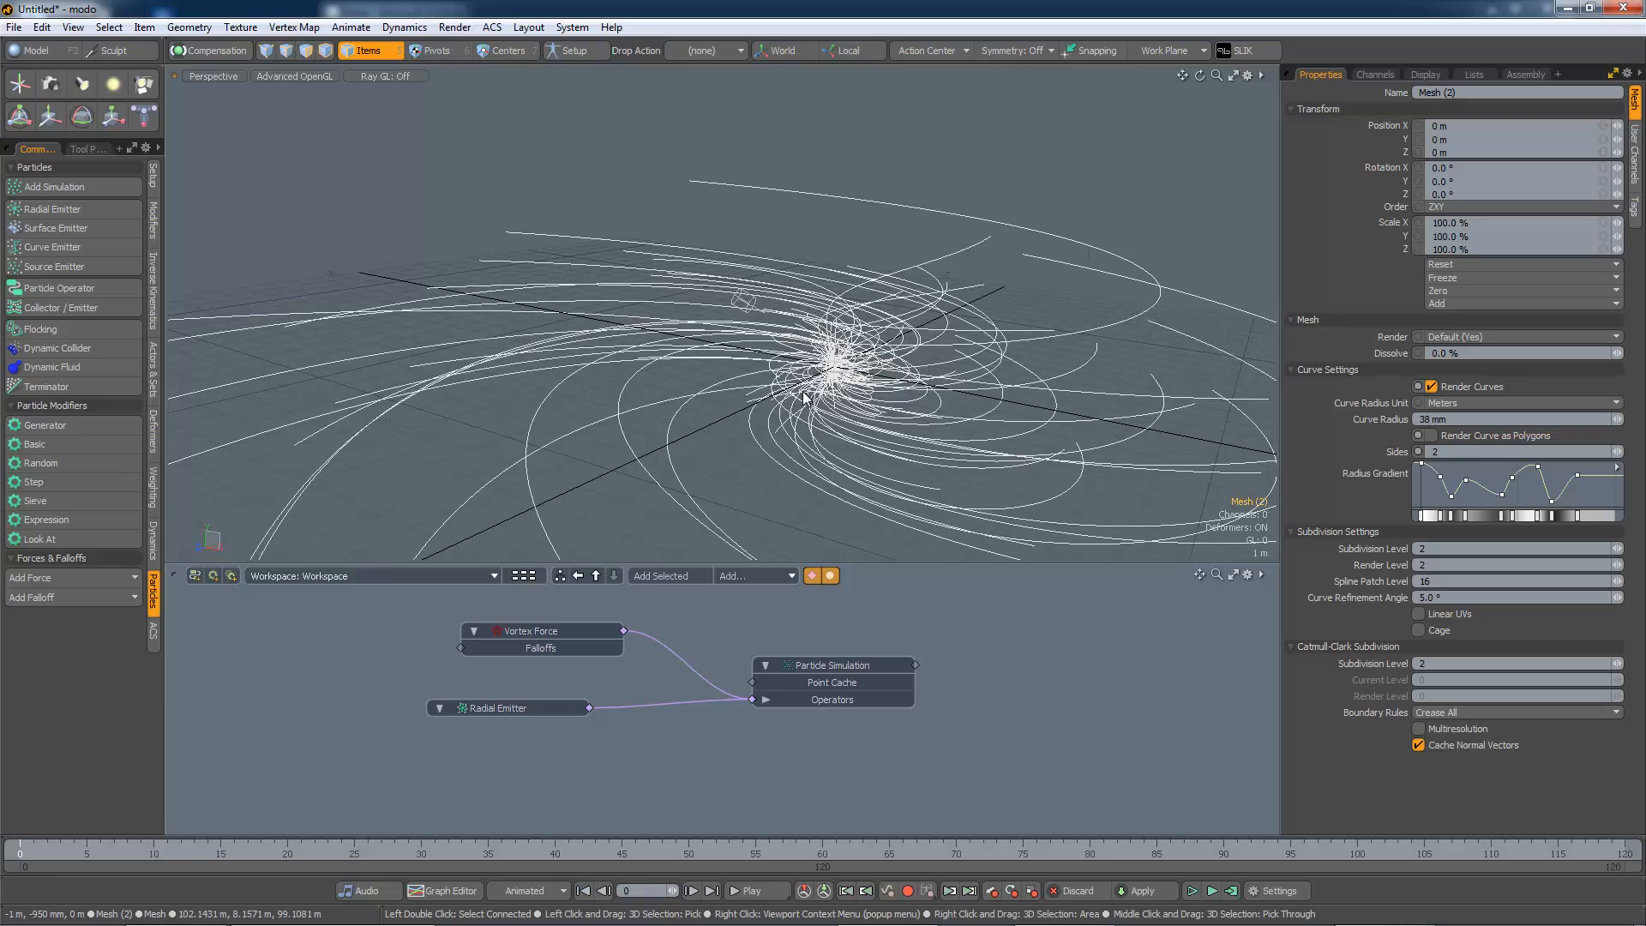
key(F10)
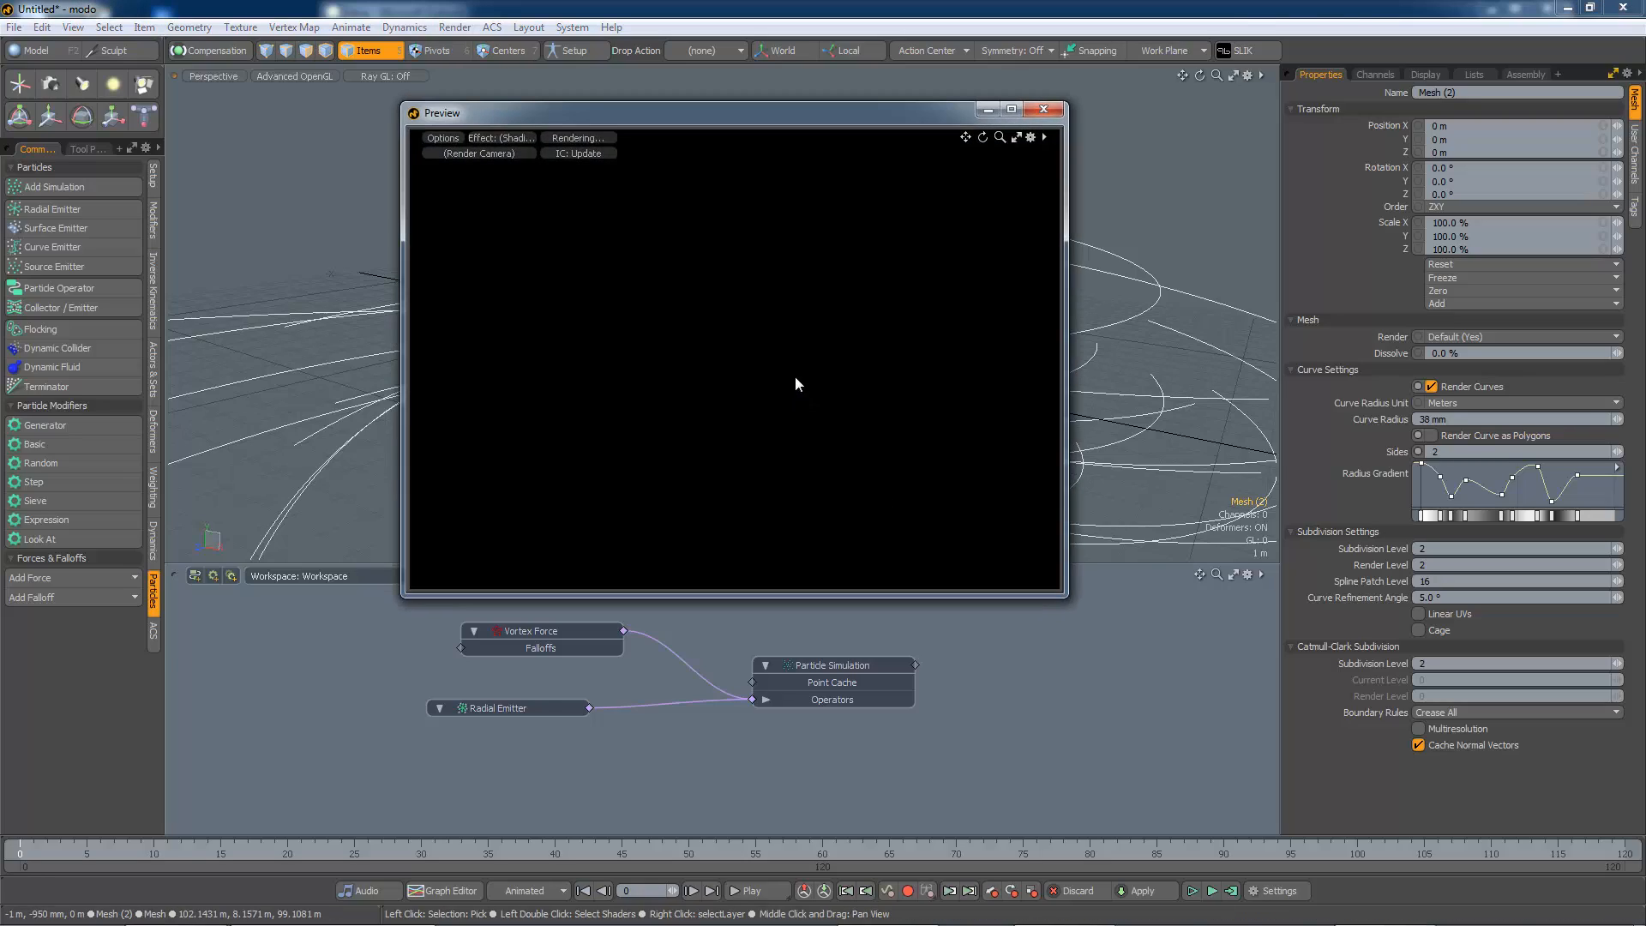
alt+drag(795, 378, 772, 427)
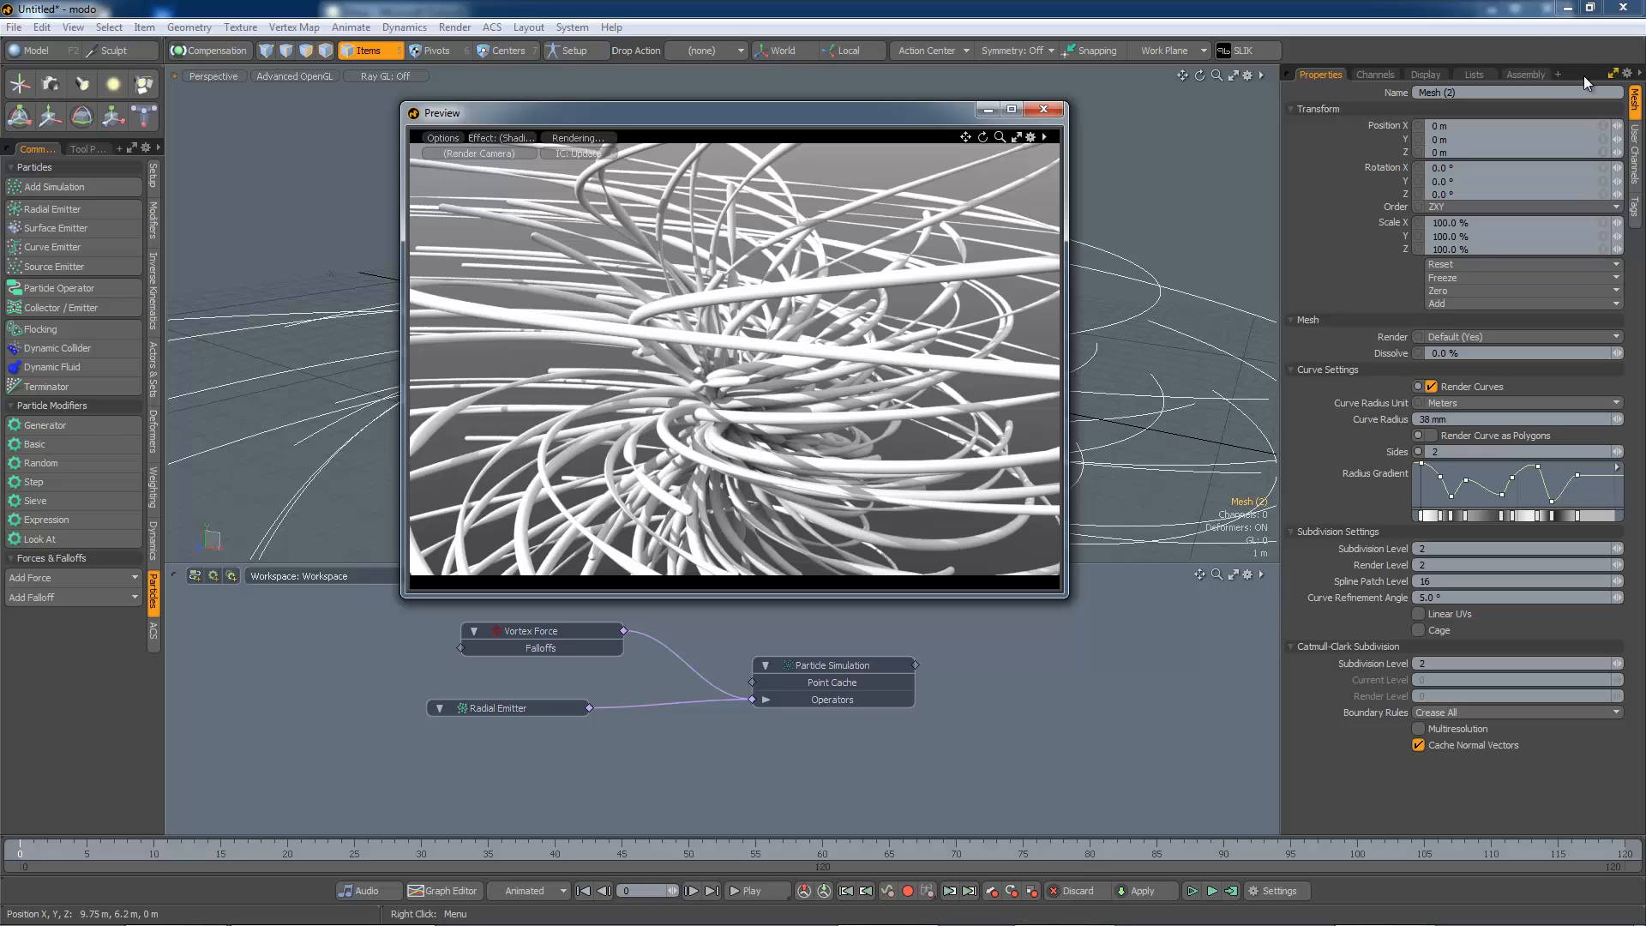
click(1613, 73)
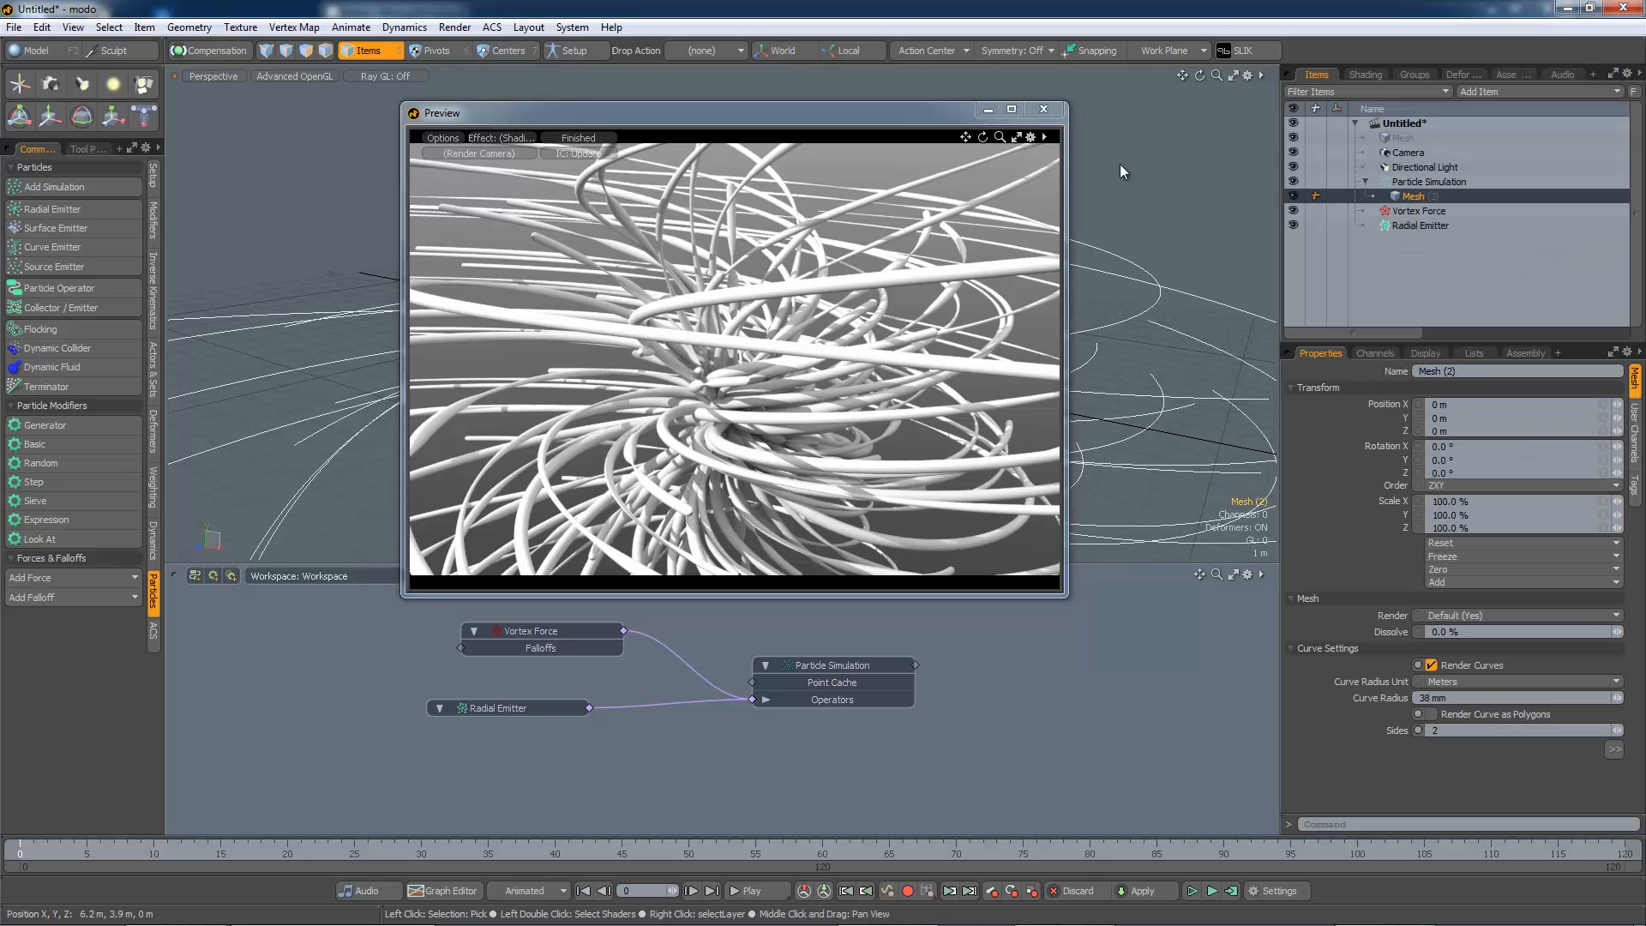
click(1043, 109)
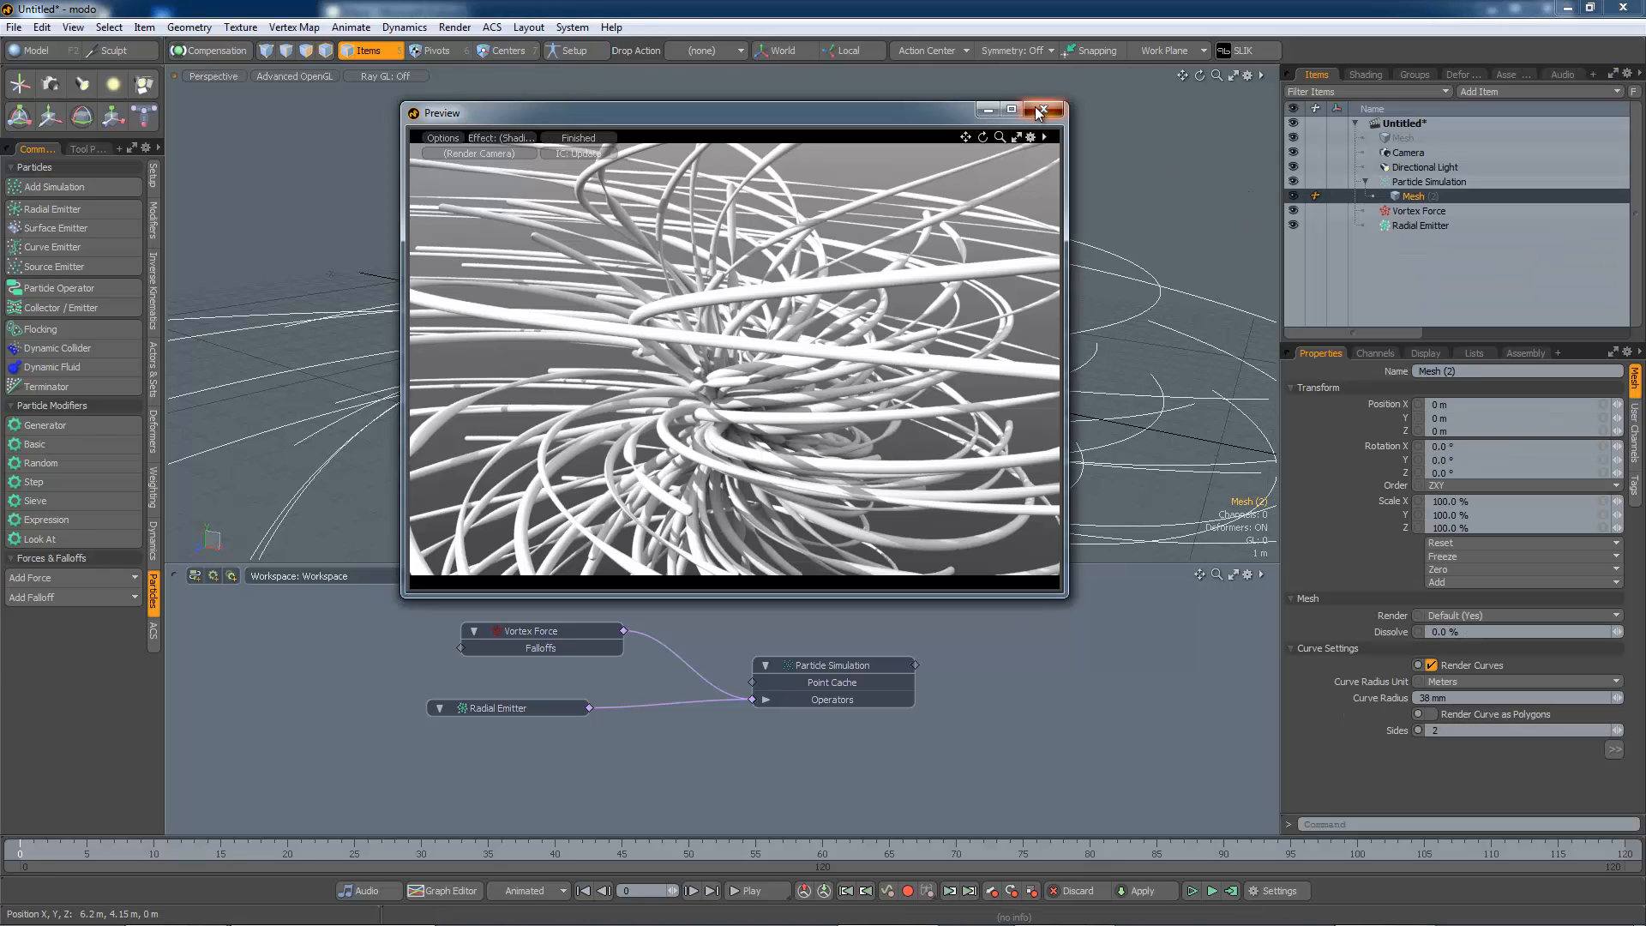
- Assign the Default material to the curve mesh with the color 1.0, 0.32, 1.0
key(m)
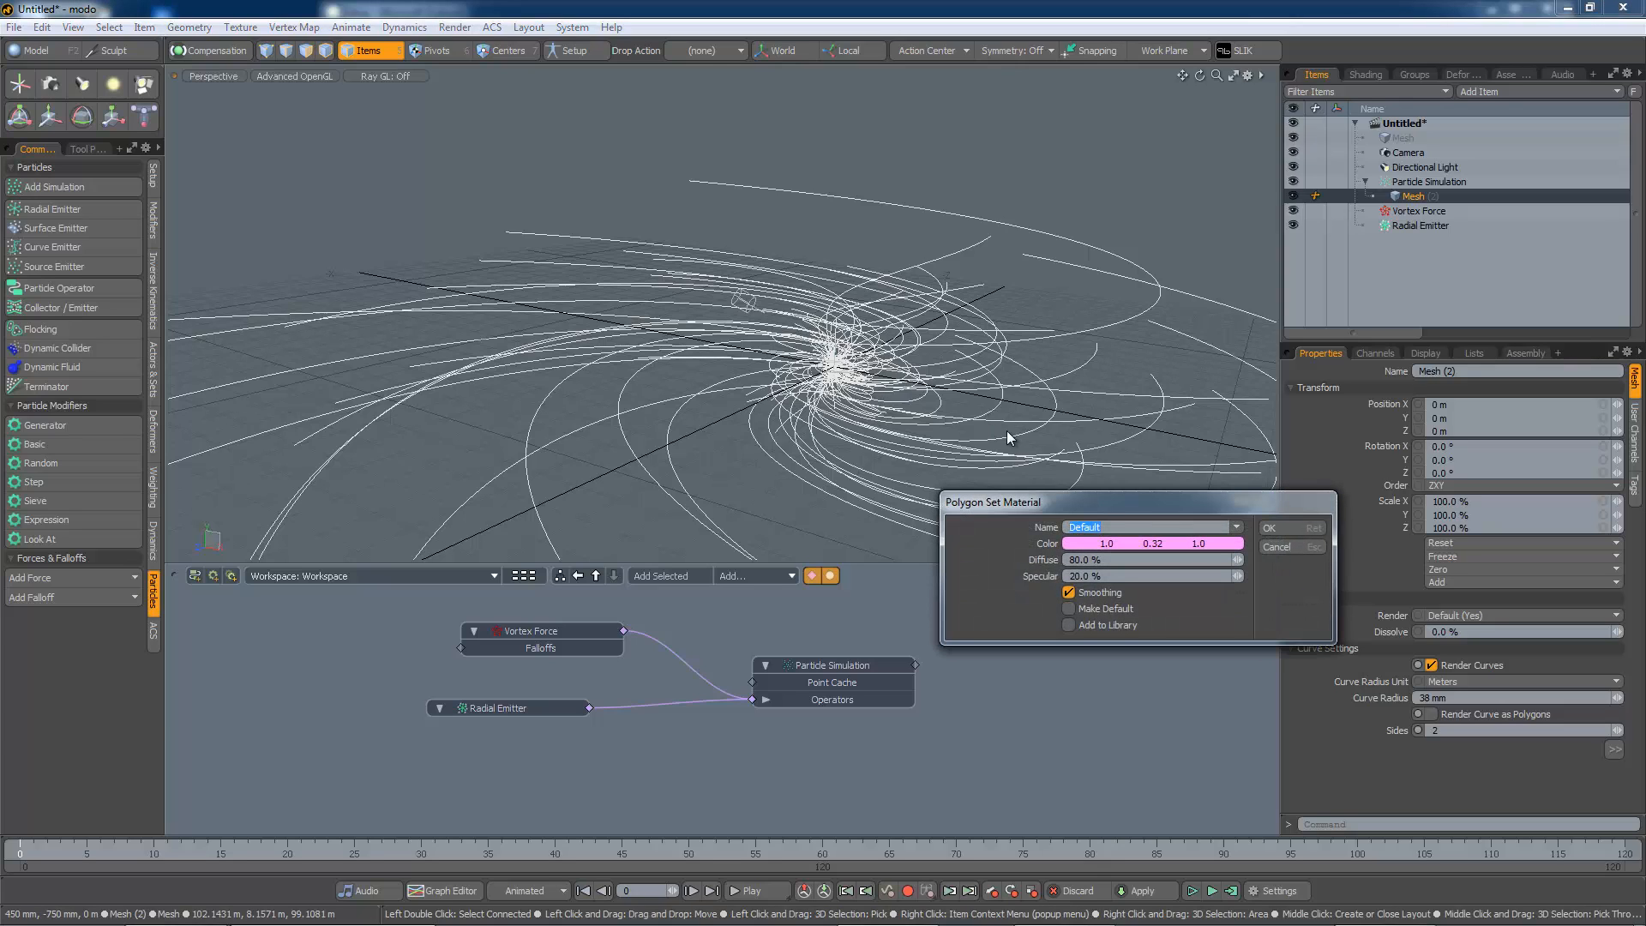
click(1274, 527)
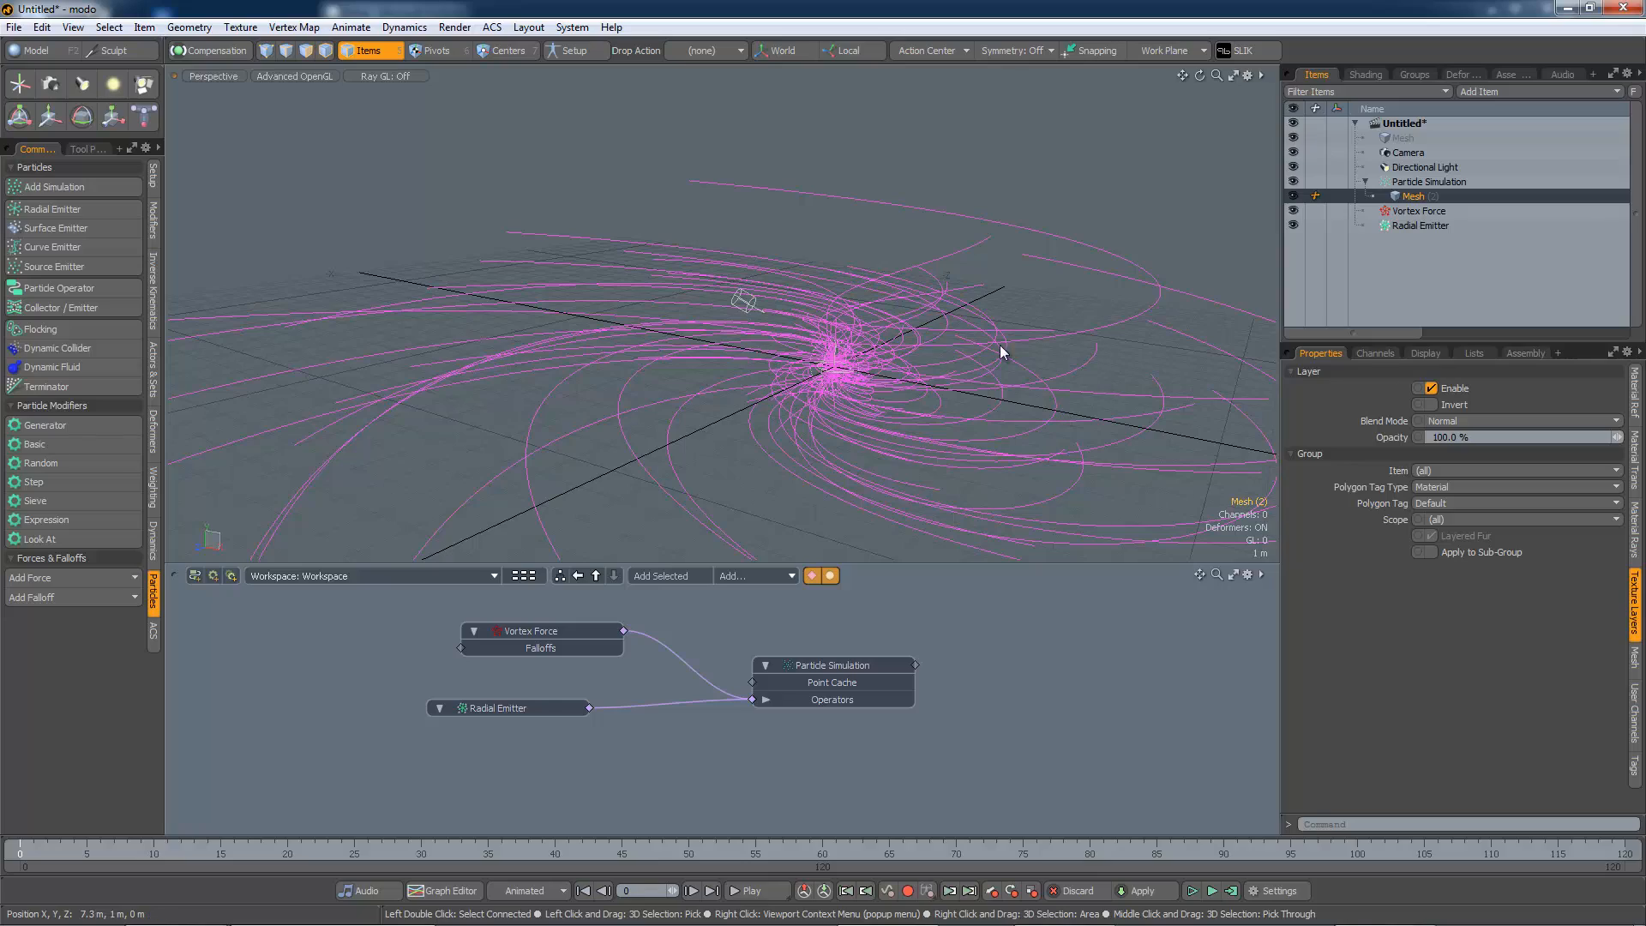
alt+drag(1000, 344, 916, 363)
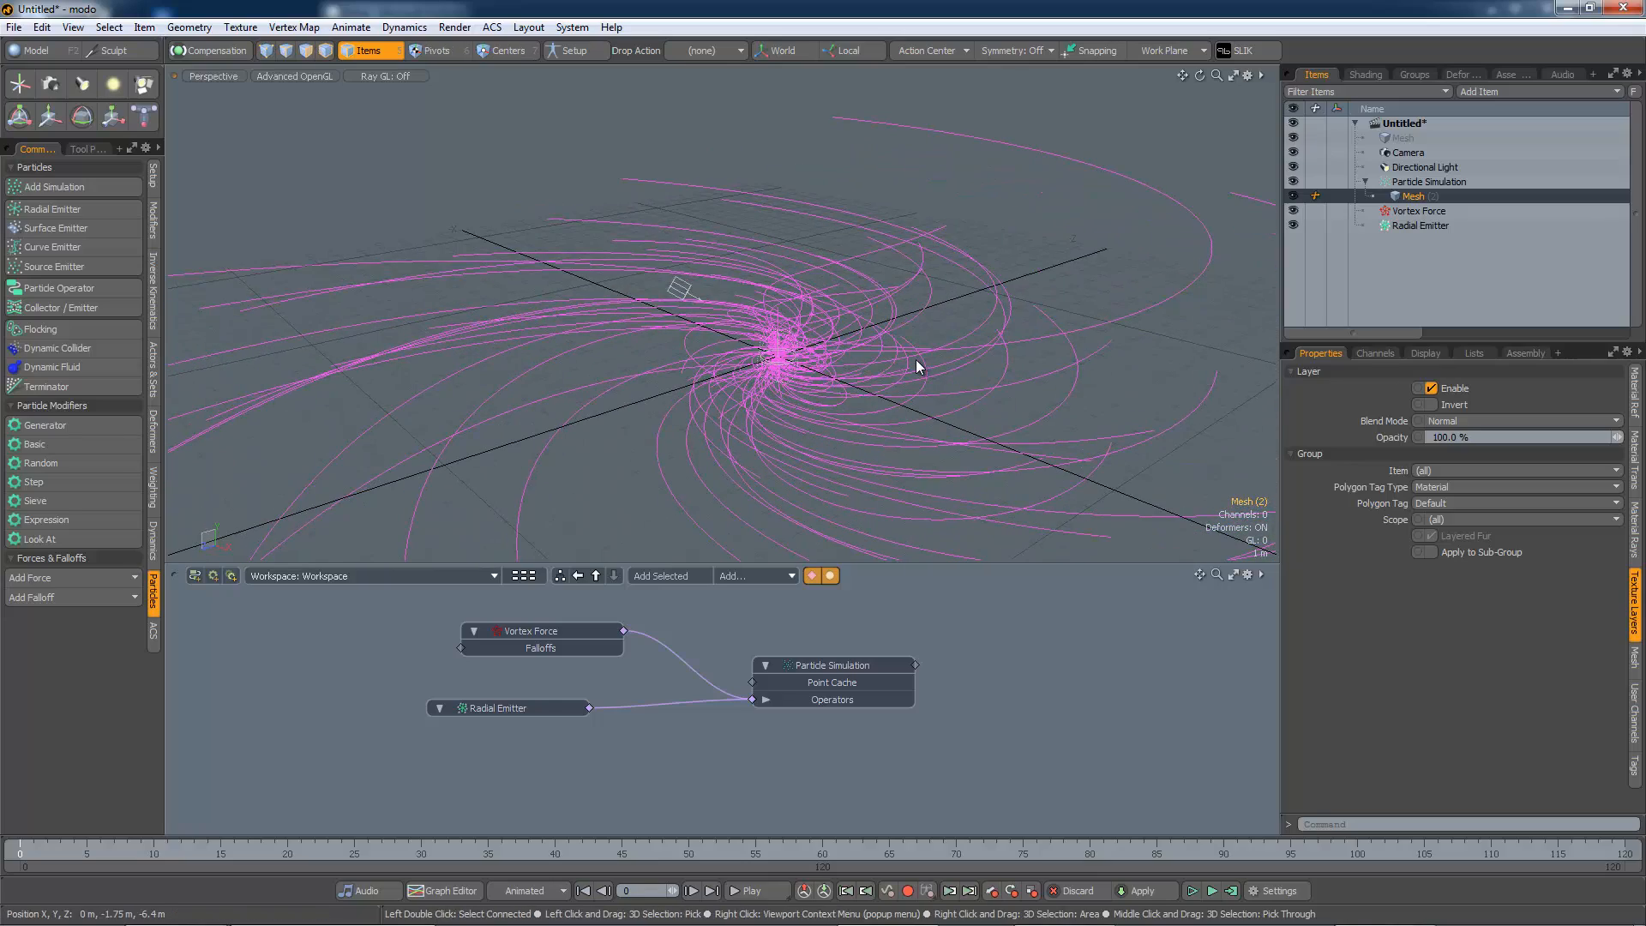
- Render the curves in the preview and add a Marble Noise texture to the curves' Default material
key(F9)
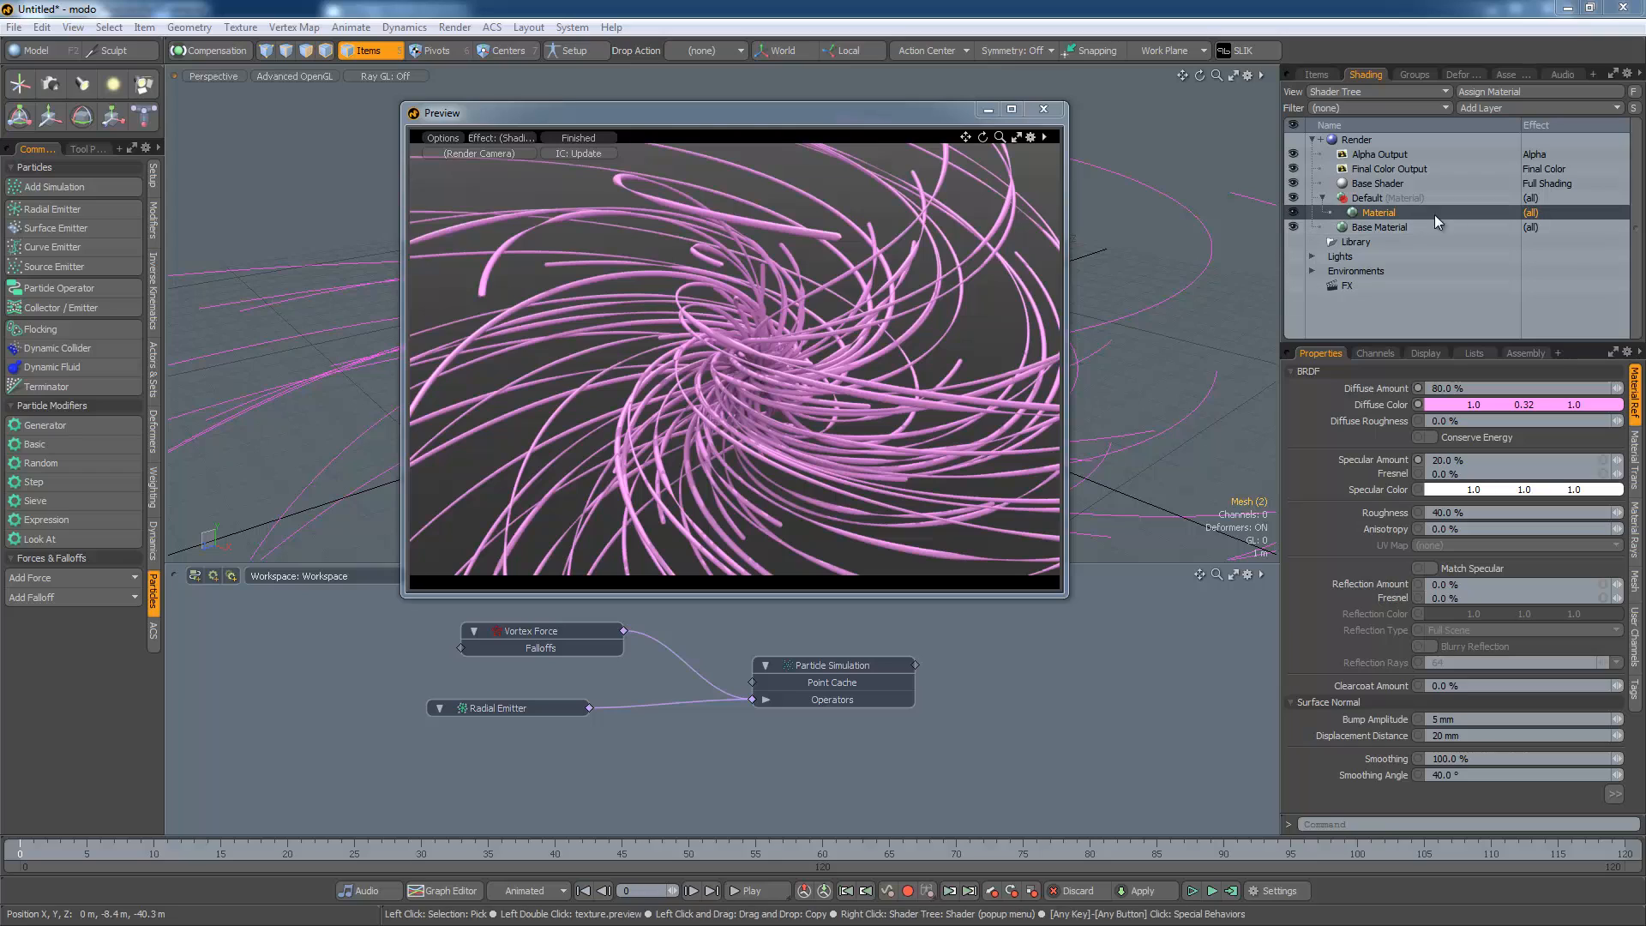
click(1523, 110)
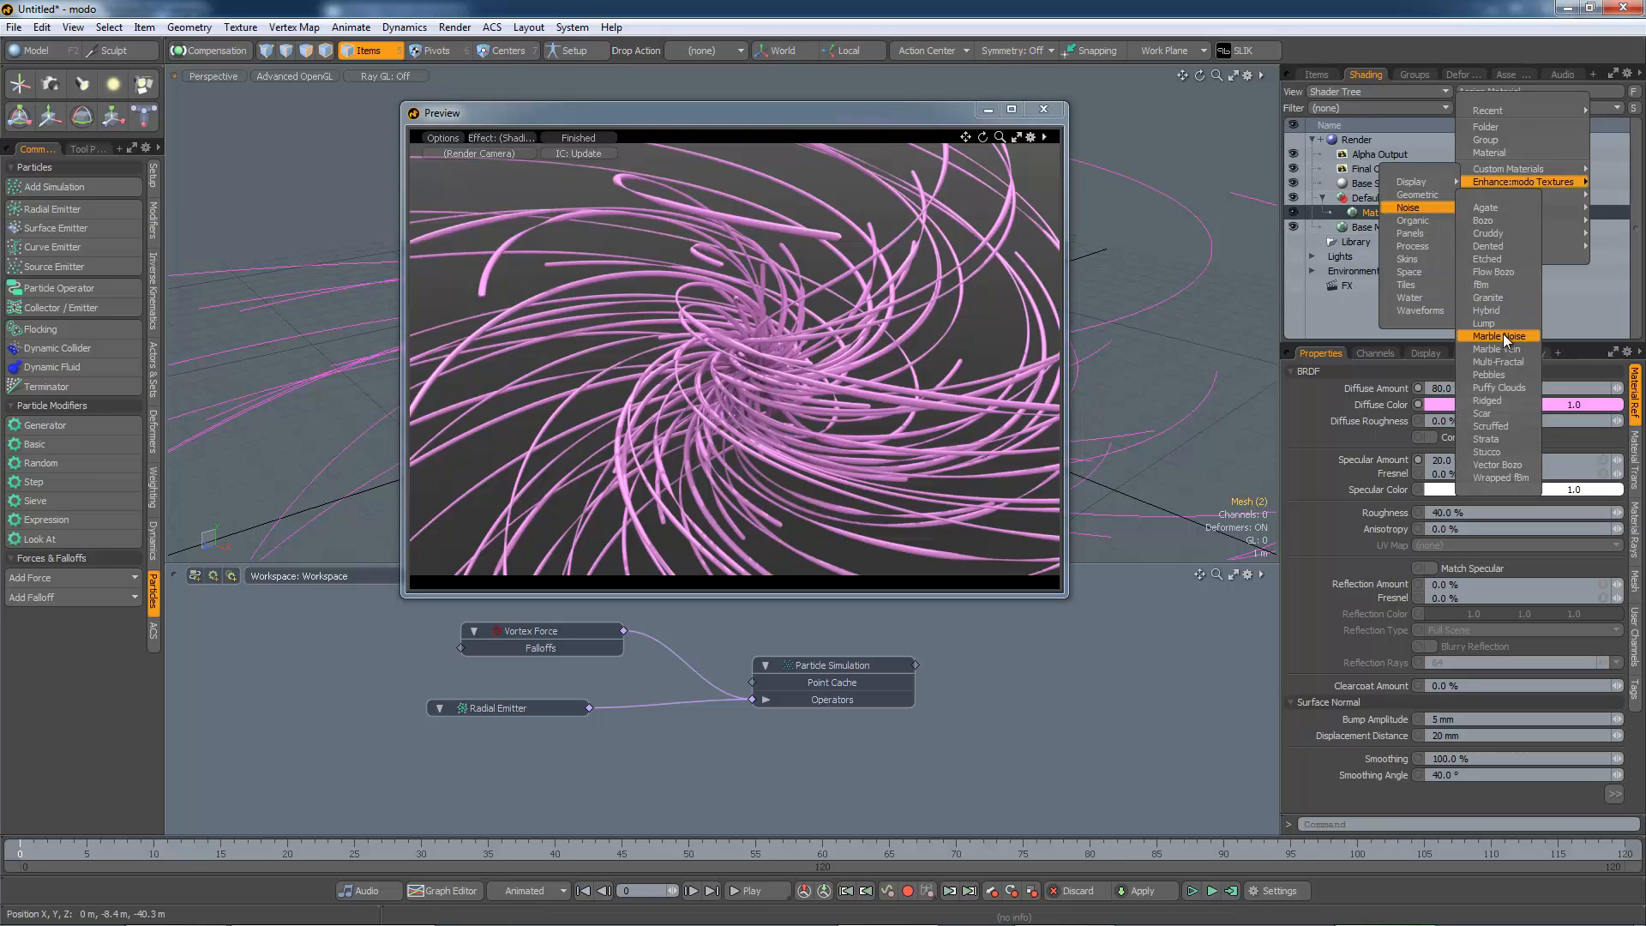
click(1499, 336)
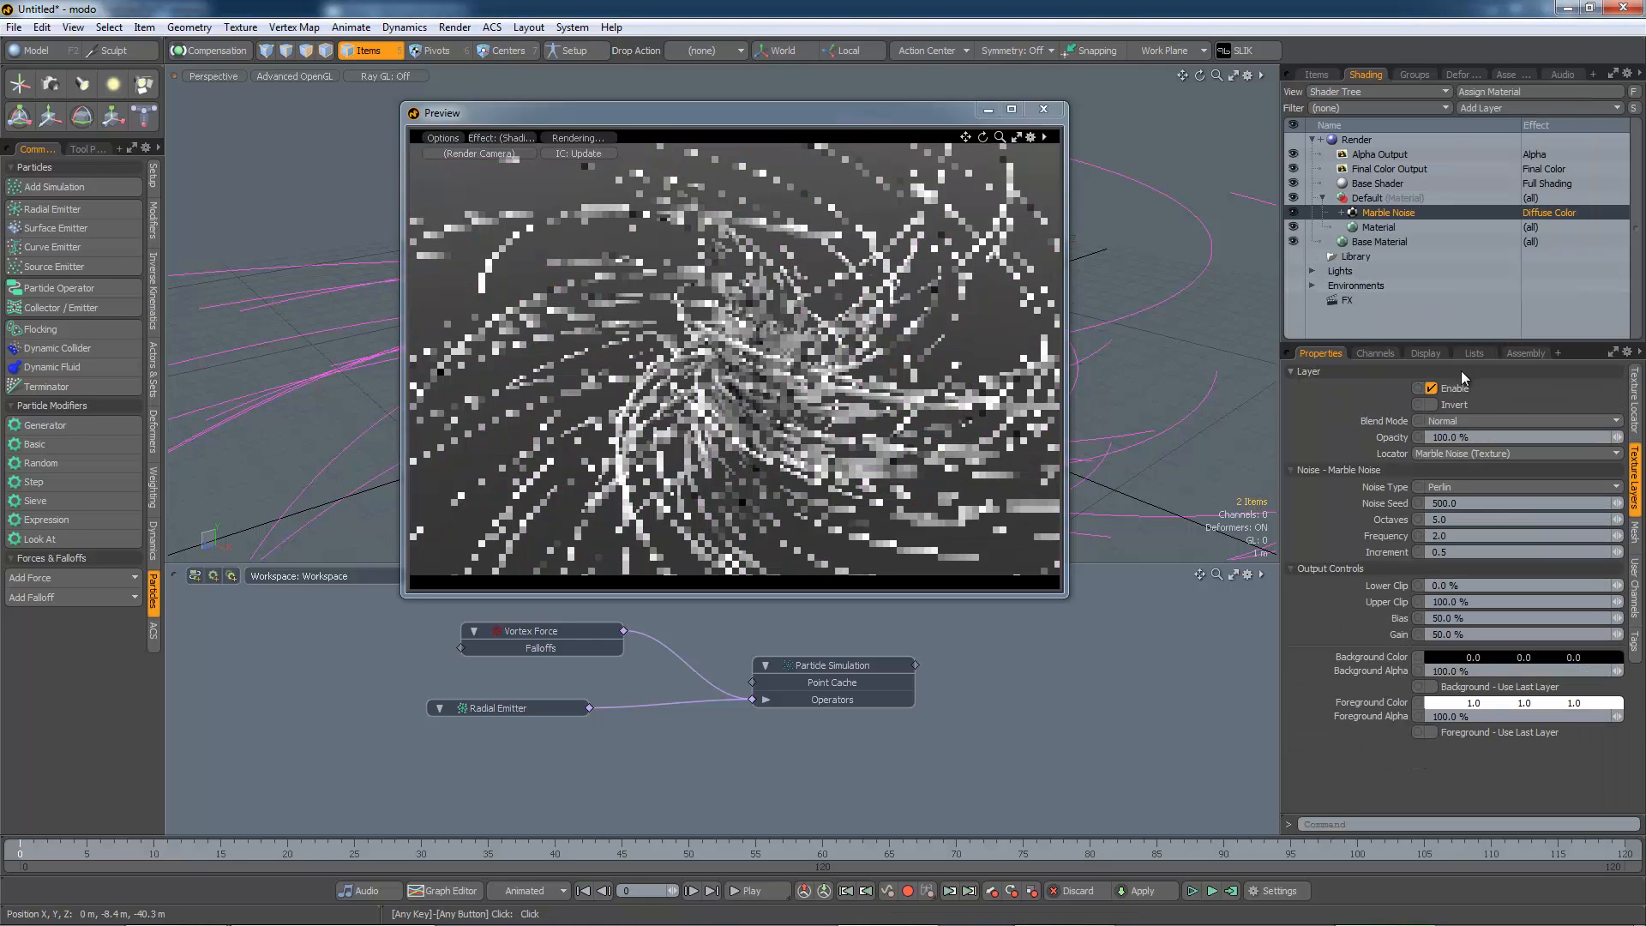
- Set the Marble Noise texture's size to 1.85 m on all axes and adjust its background and foreground colors
click(1636, 403)
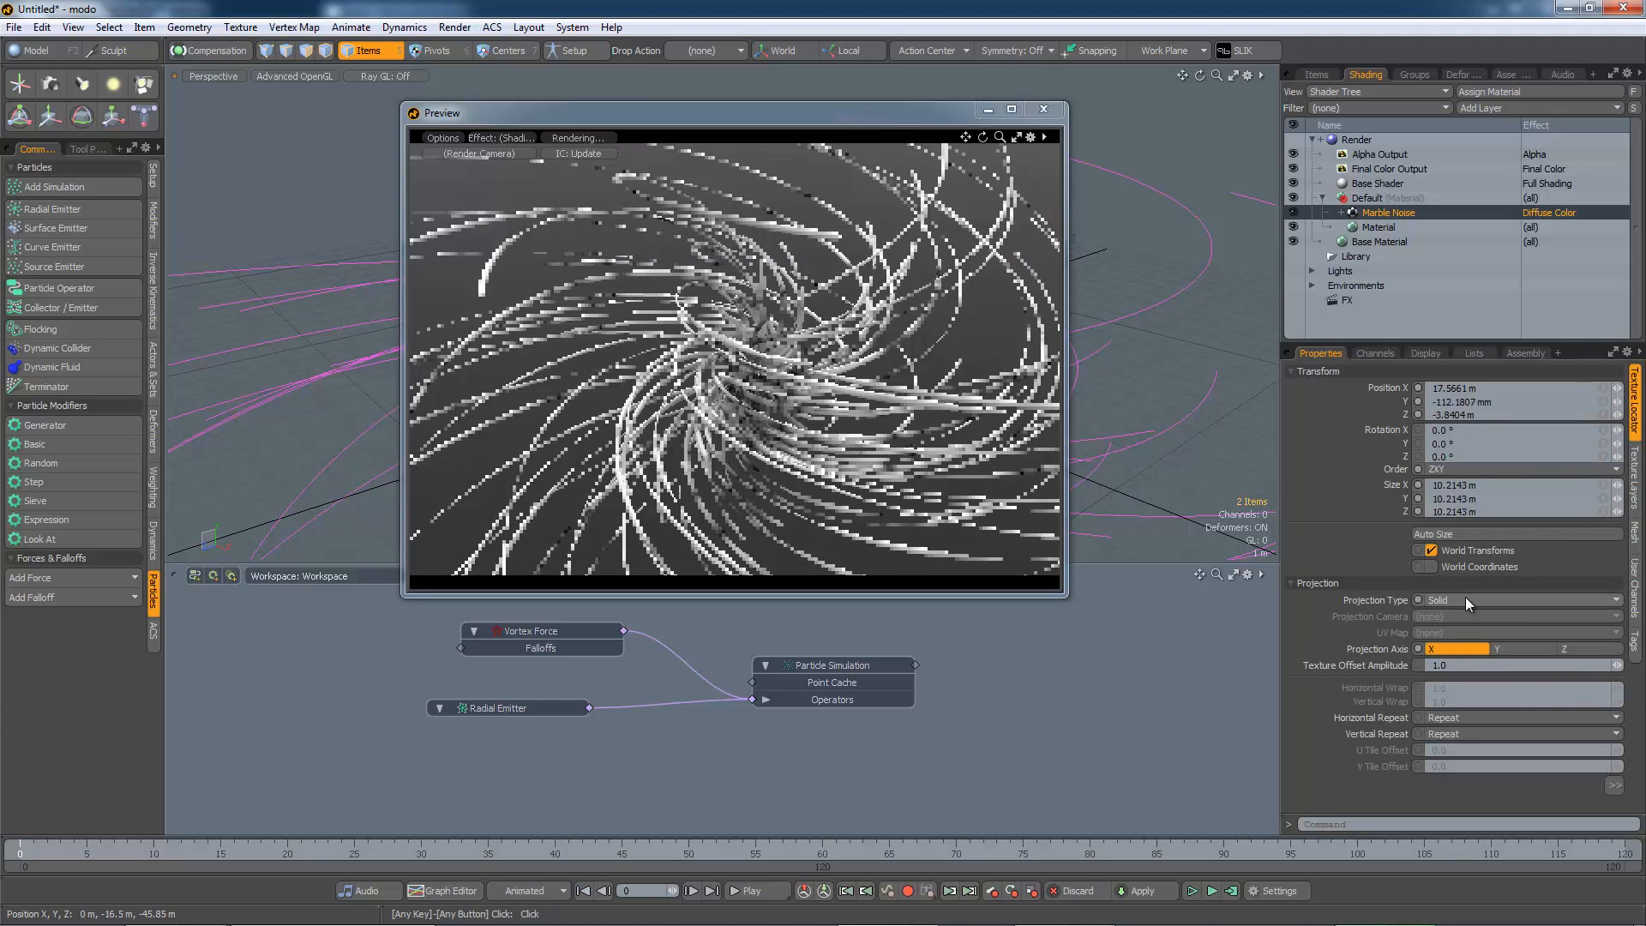
click(1520, 526)
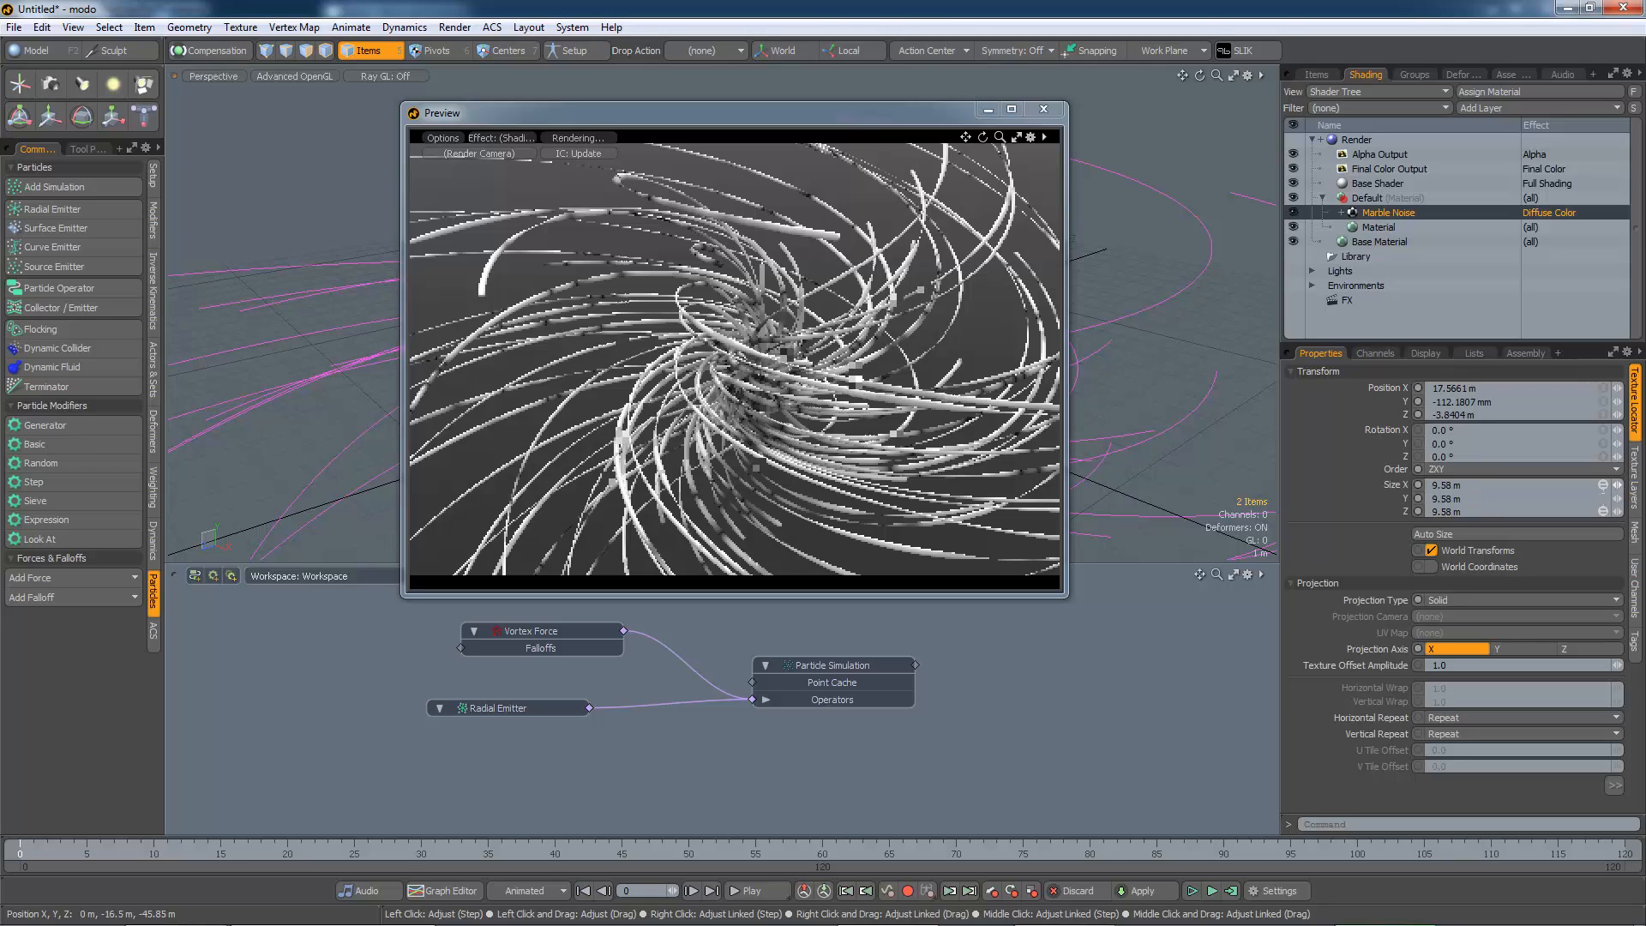
drag(1617, 486, 1557, 485)
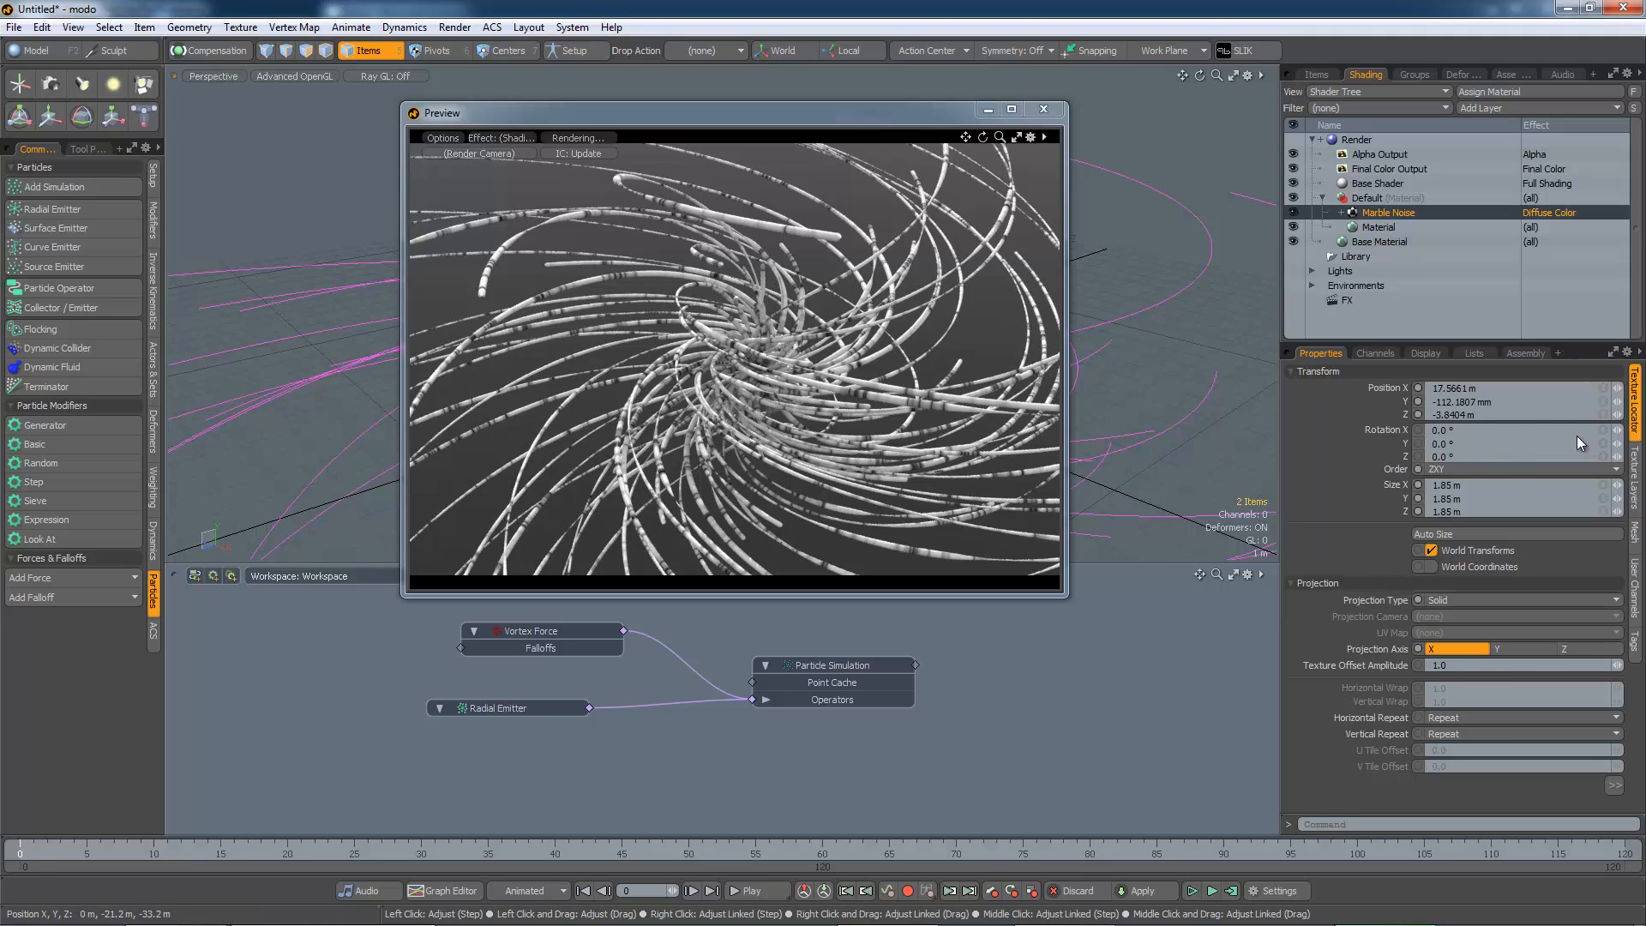
click(1634, 476)
drag(1526, 663, 1547, 703)
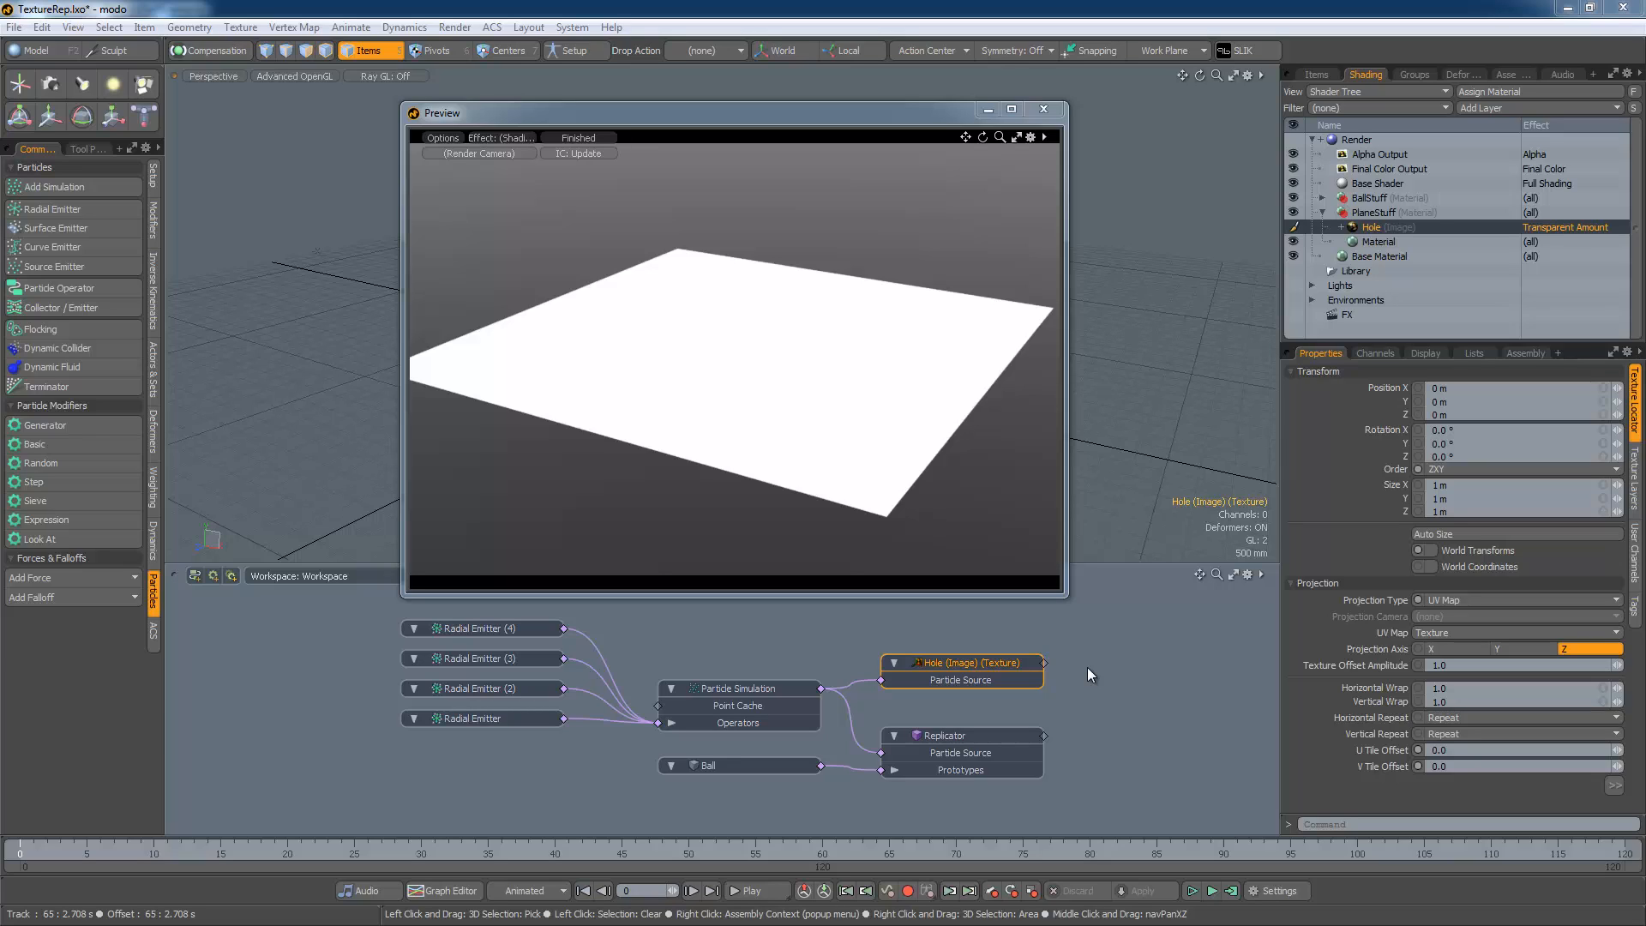
- In the TextureRep.lxo scene, cache the particle simulation and scrub the timeline through frame 12 to frame 52
click(1088, 667)
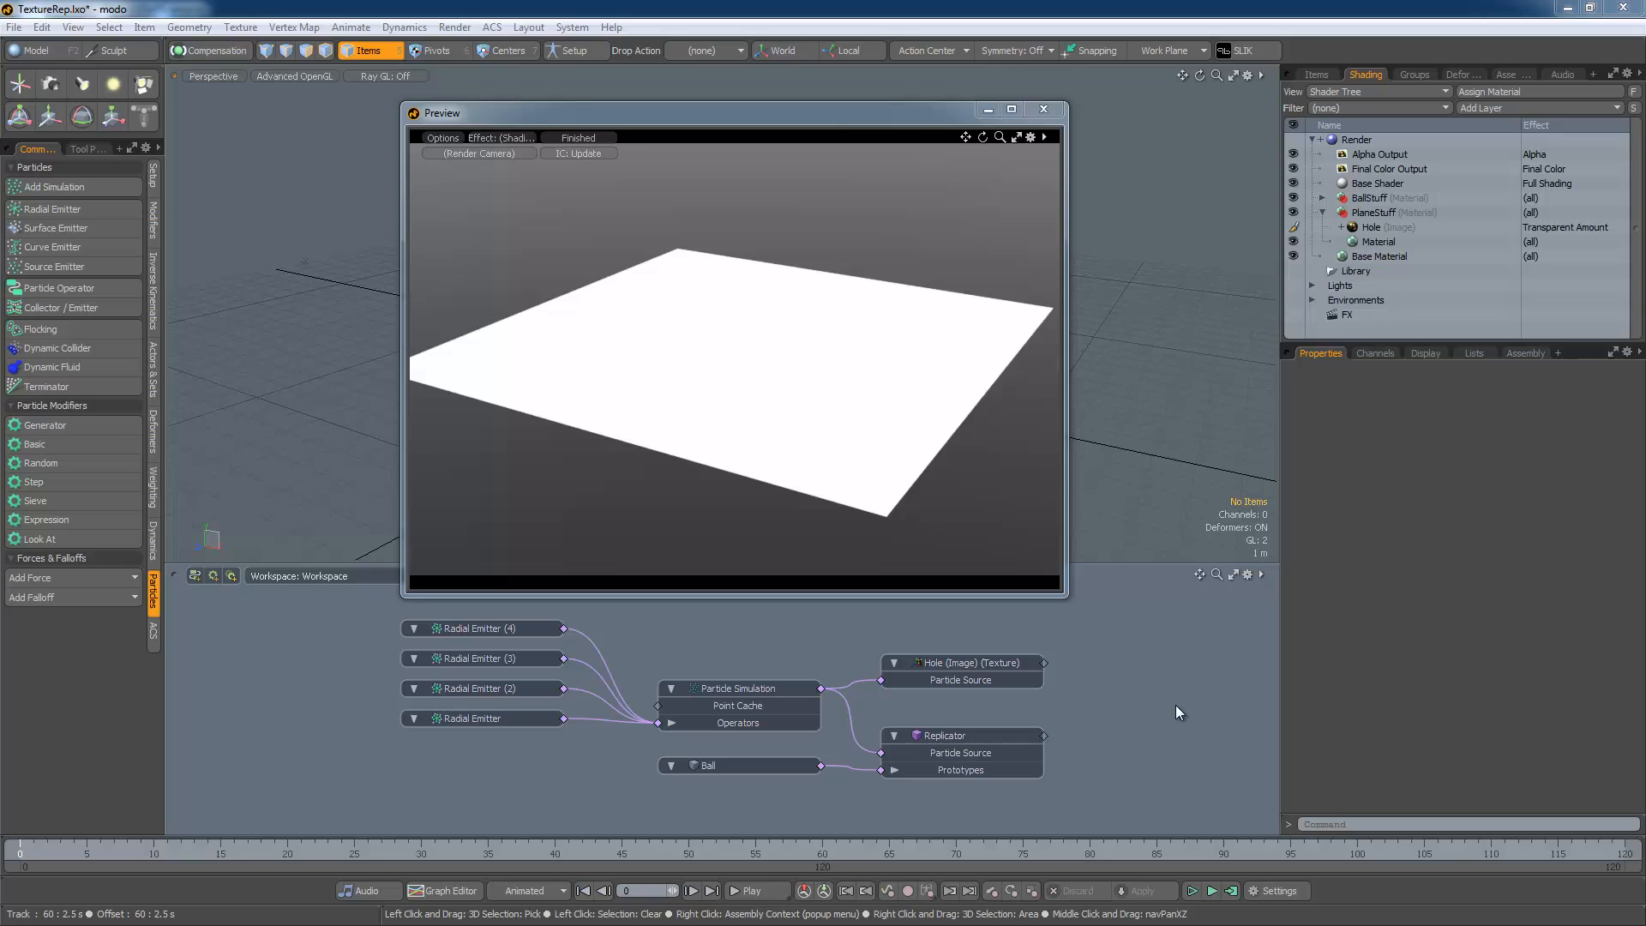
click(1230, 891)
click(1276, 558)
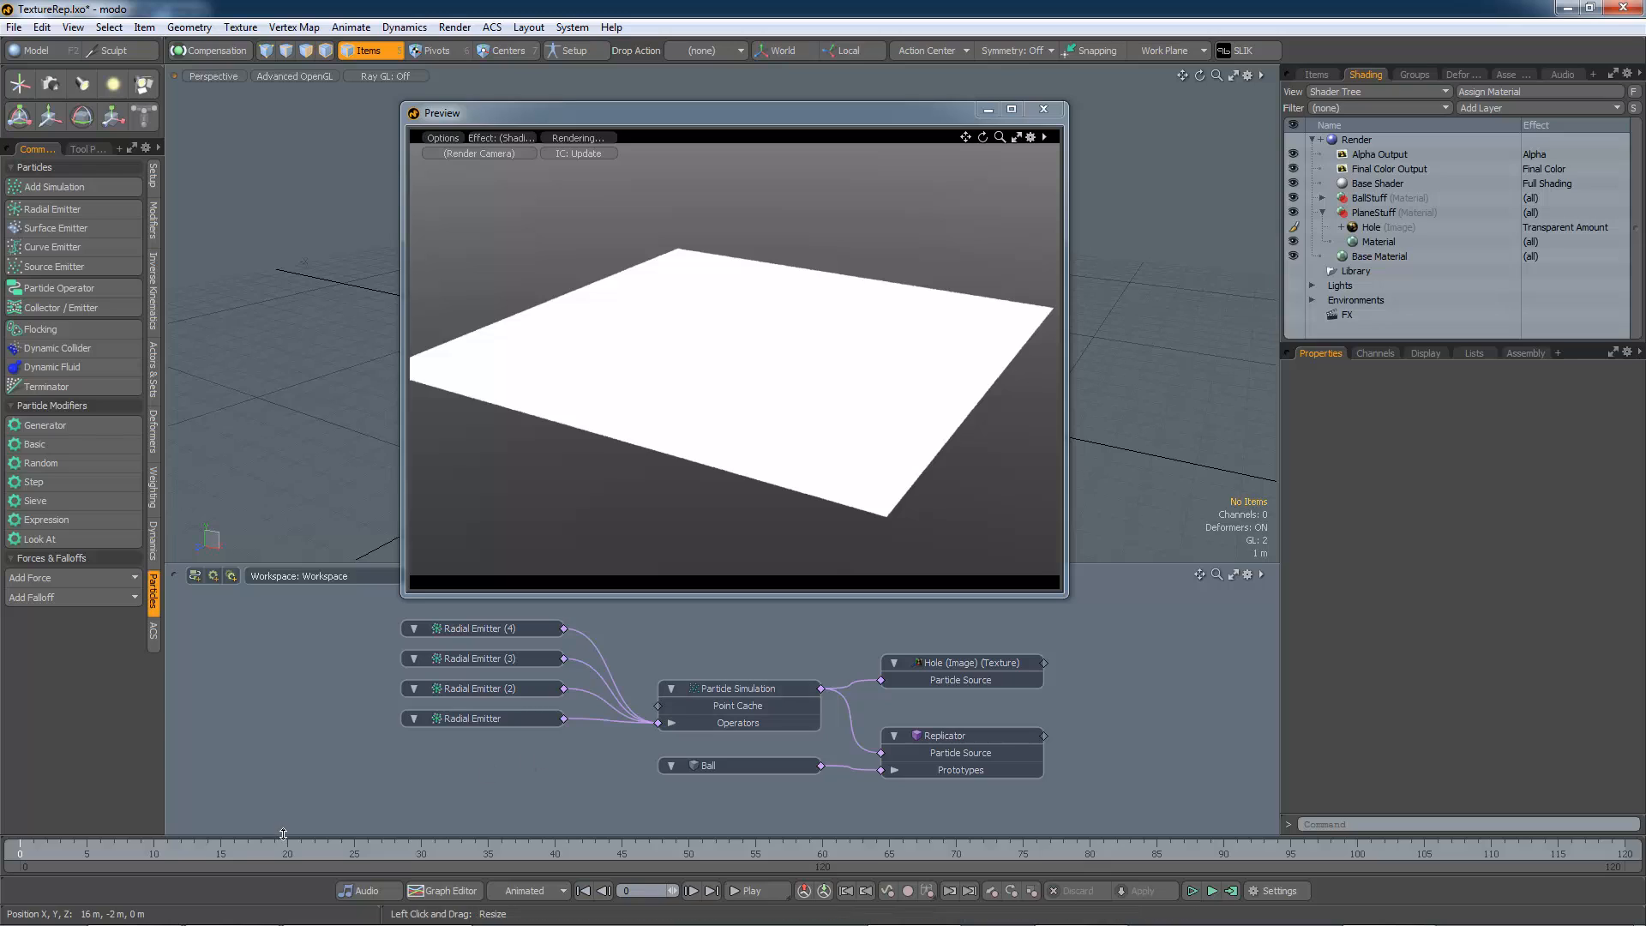
drag(20, 854, 179, 846)
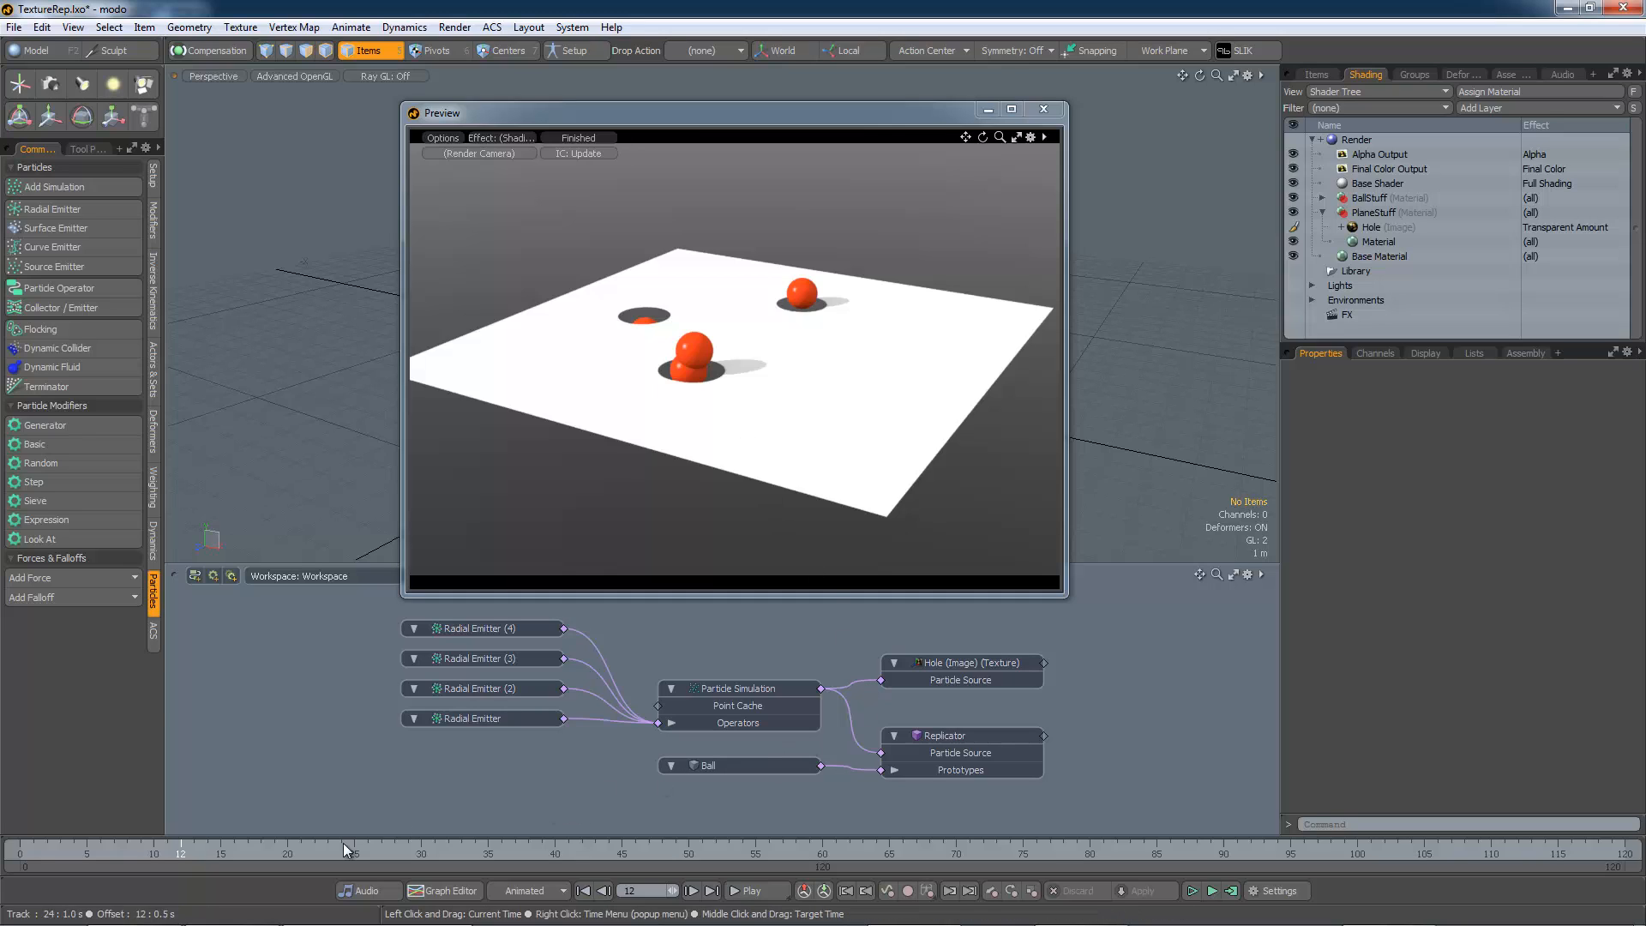
drag(181, 853, 715, 854)
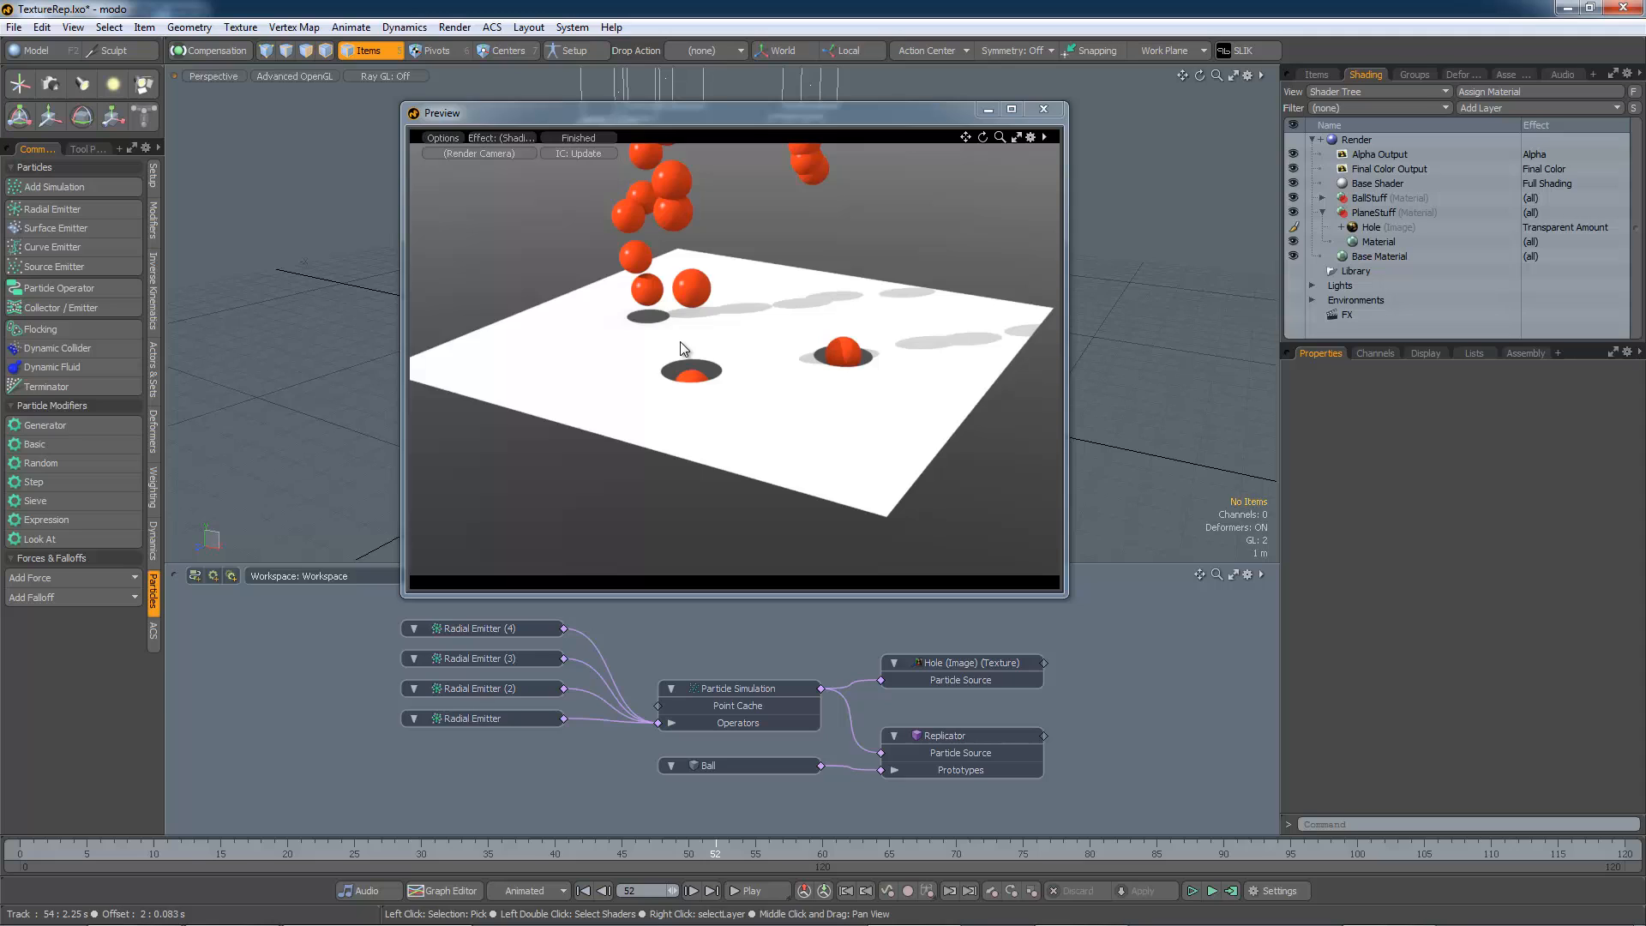
- Close the preview and examine the Replicator and Hole texture nodes driven by the Particle Simulation
click(1044, 109)
click(947, 735)
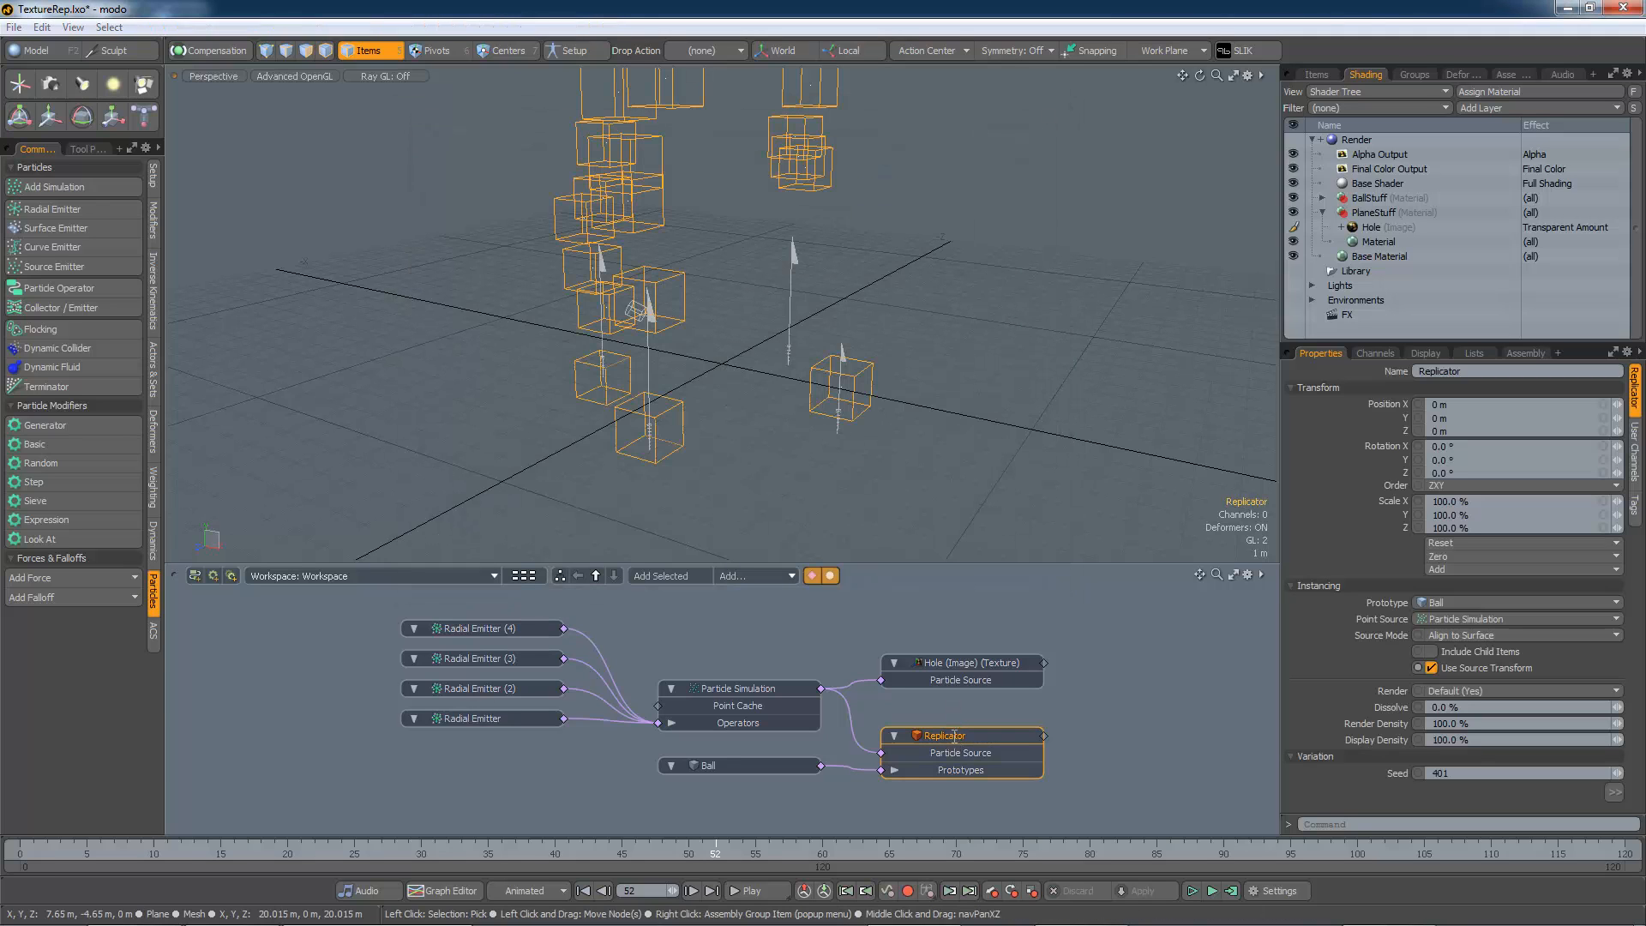
double_click(953, 735)
key(Return)
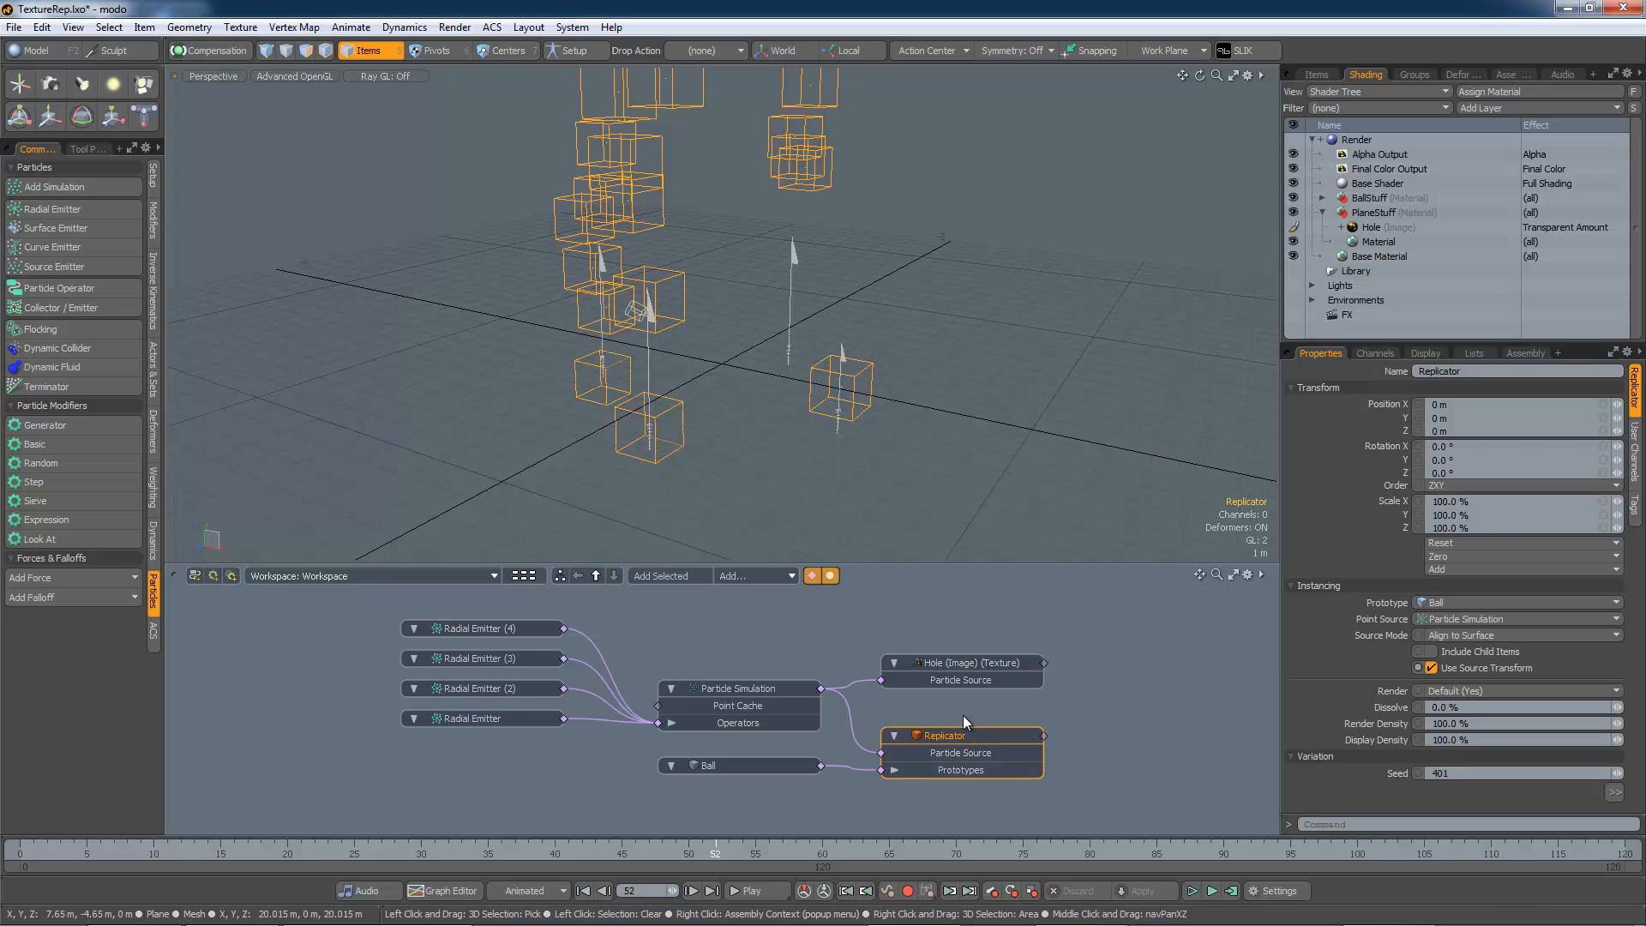
click(954, 660)
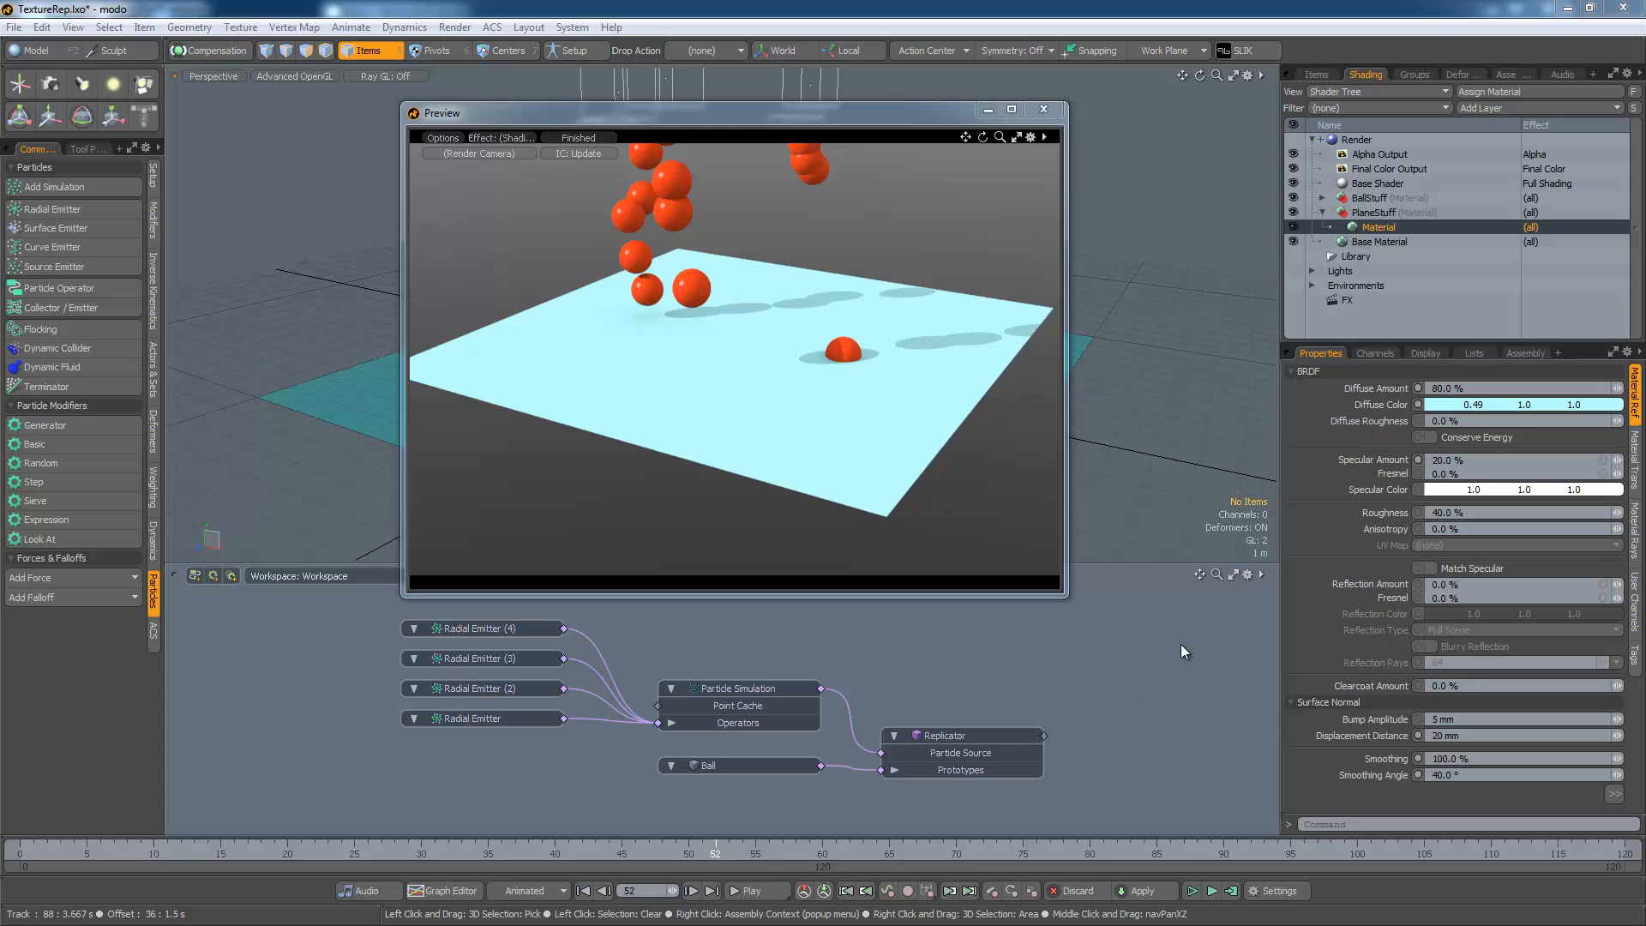
- Load Hole.png as an image map layer above the Material in the PlaneStuff material group
click(1547, 110)
mouse_move(1540, 193)
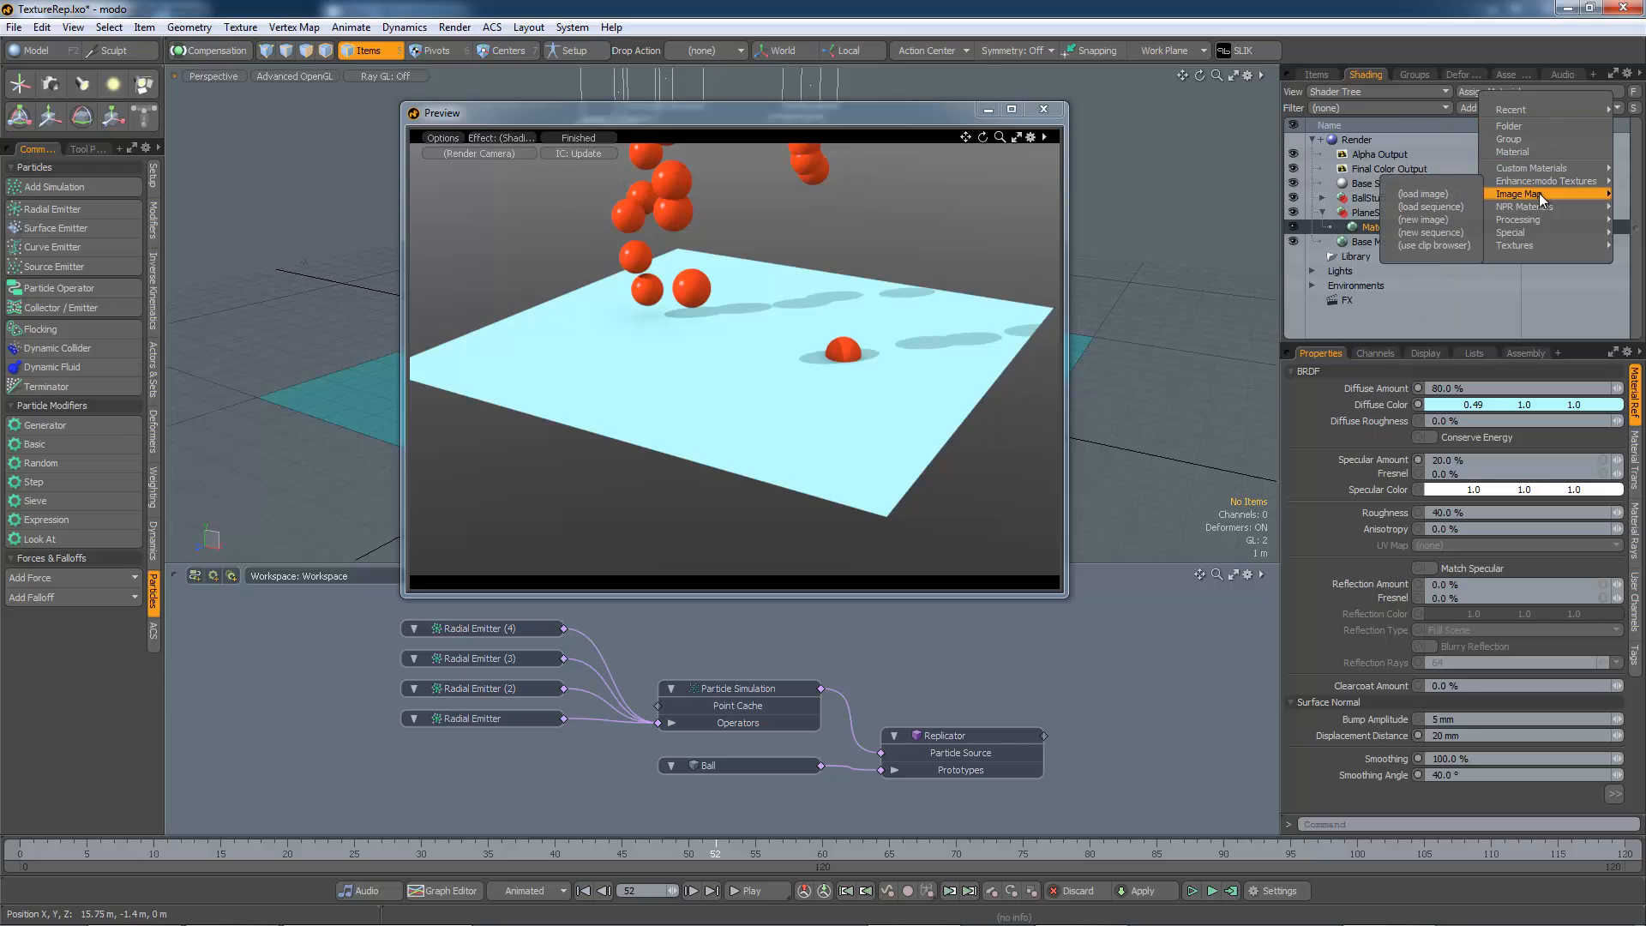
click(1438, 193)
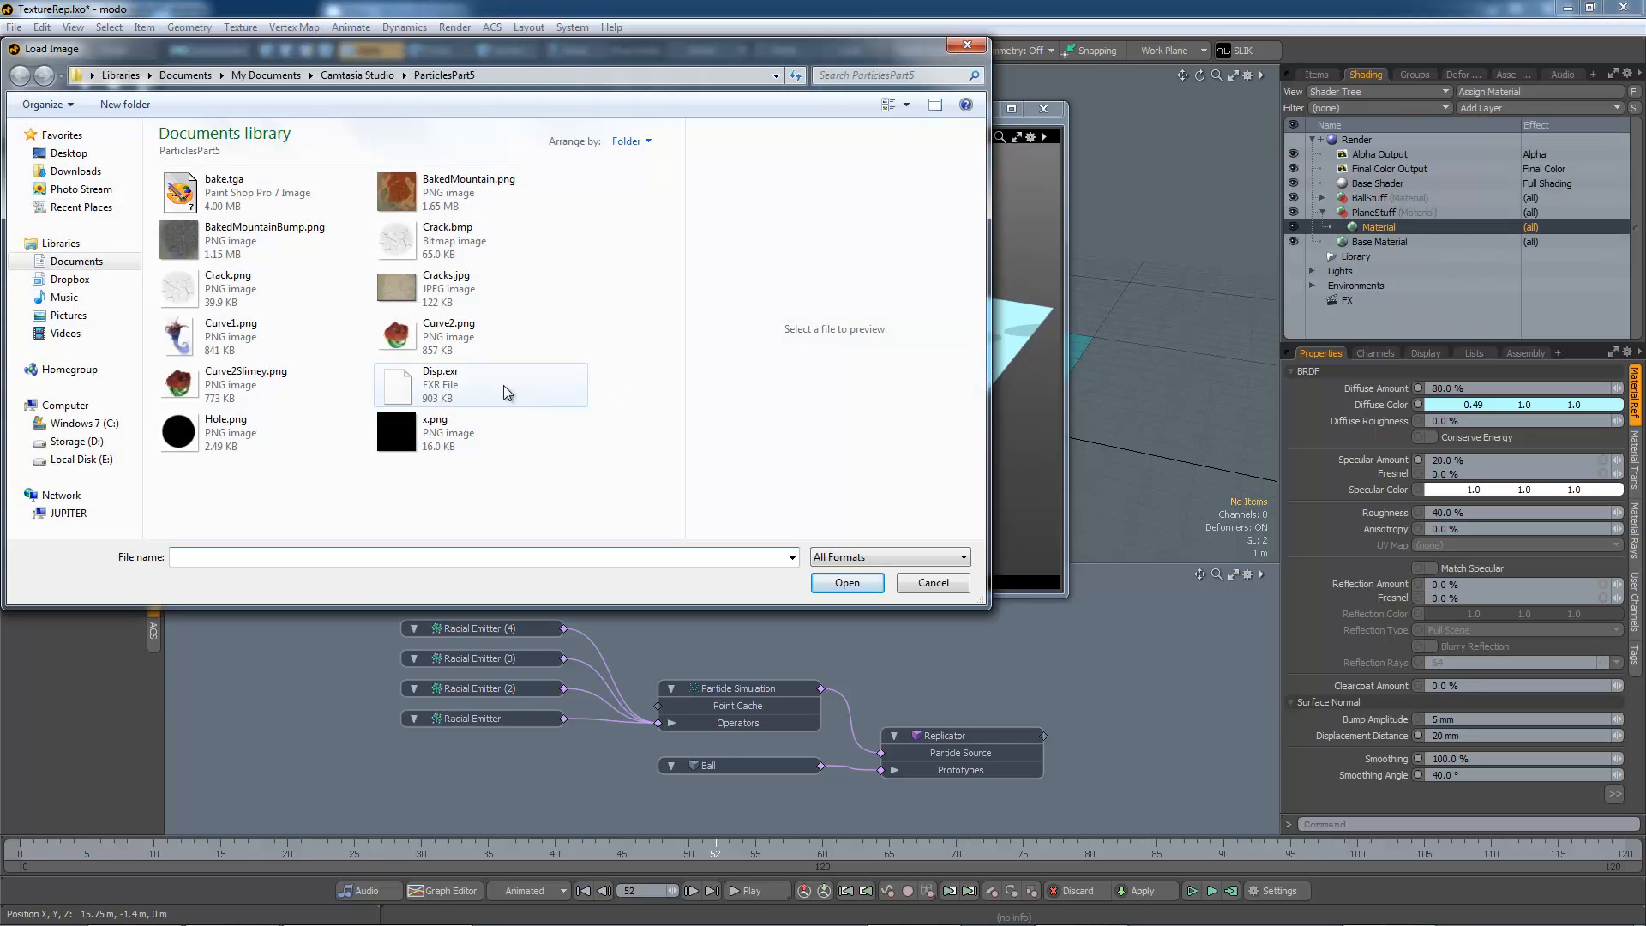
click(187, 438)
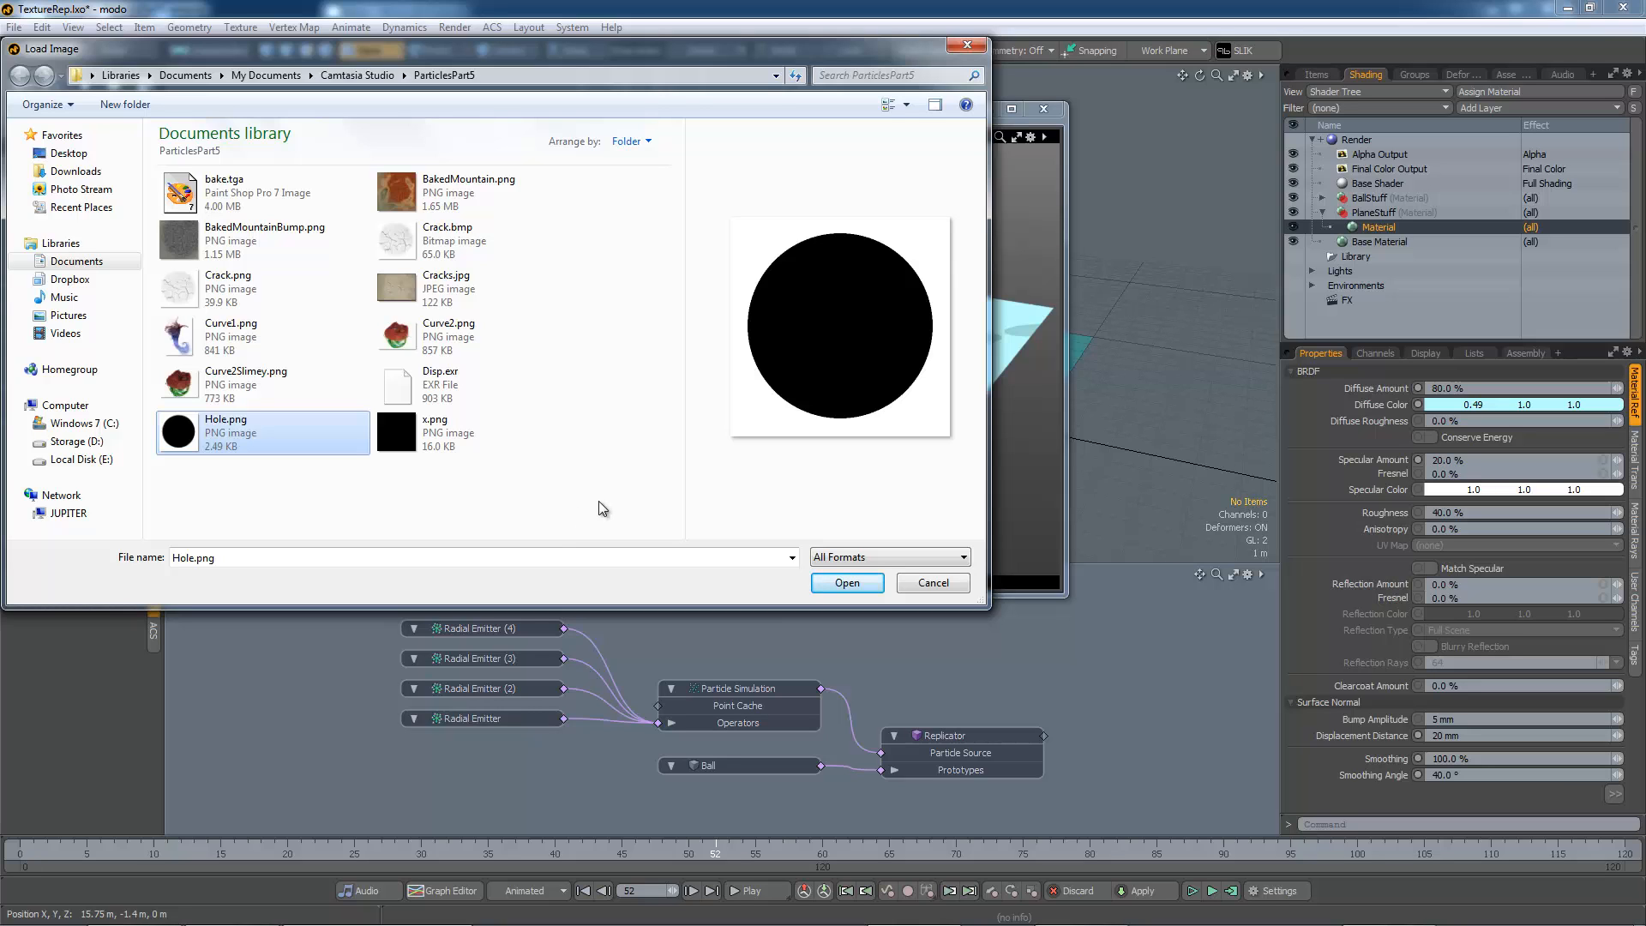
click(838, 583)
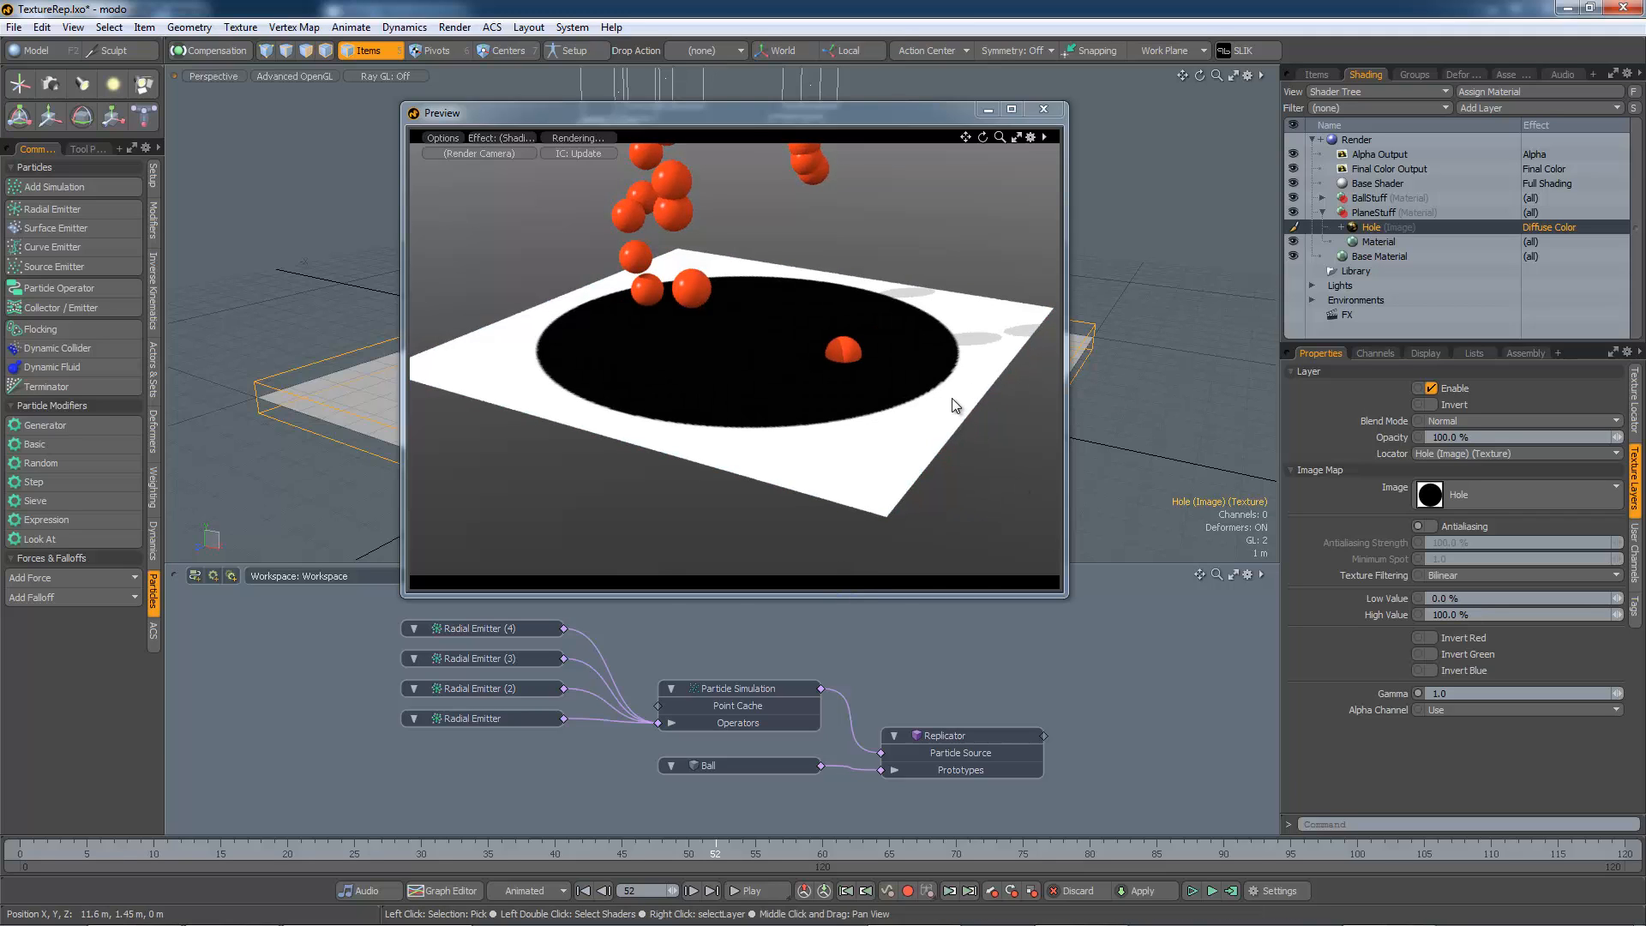
- Set the Hole image layer's effect to Transparent Amount and invert the layer
right_click(1532, 233)
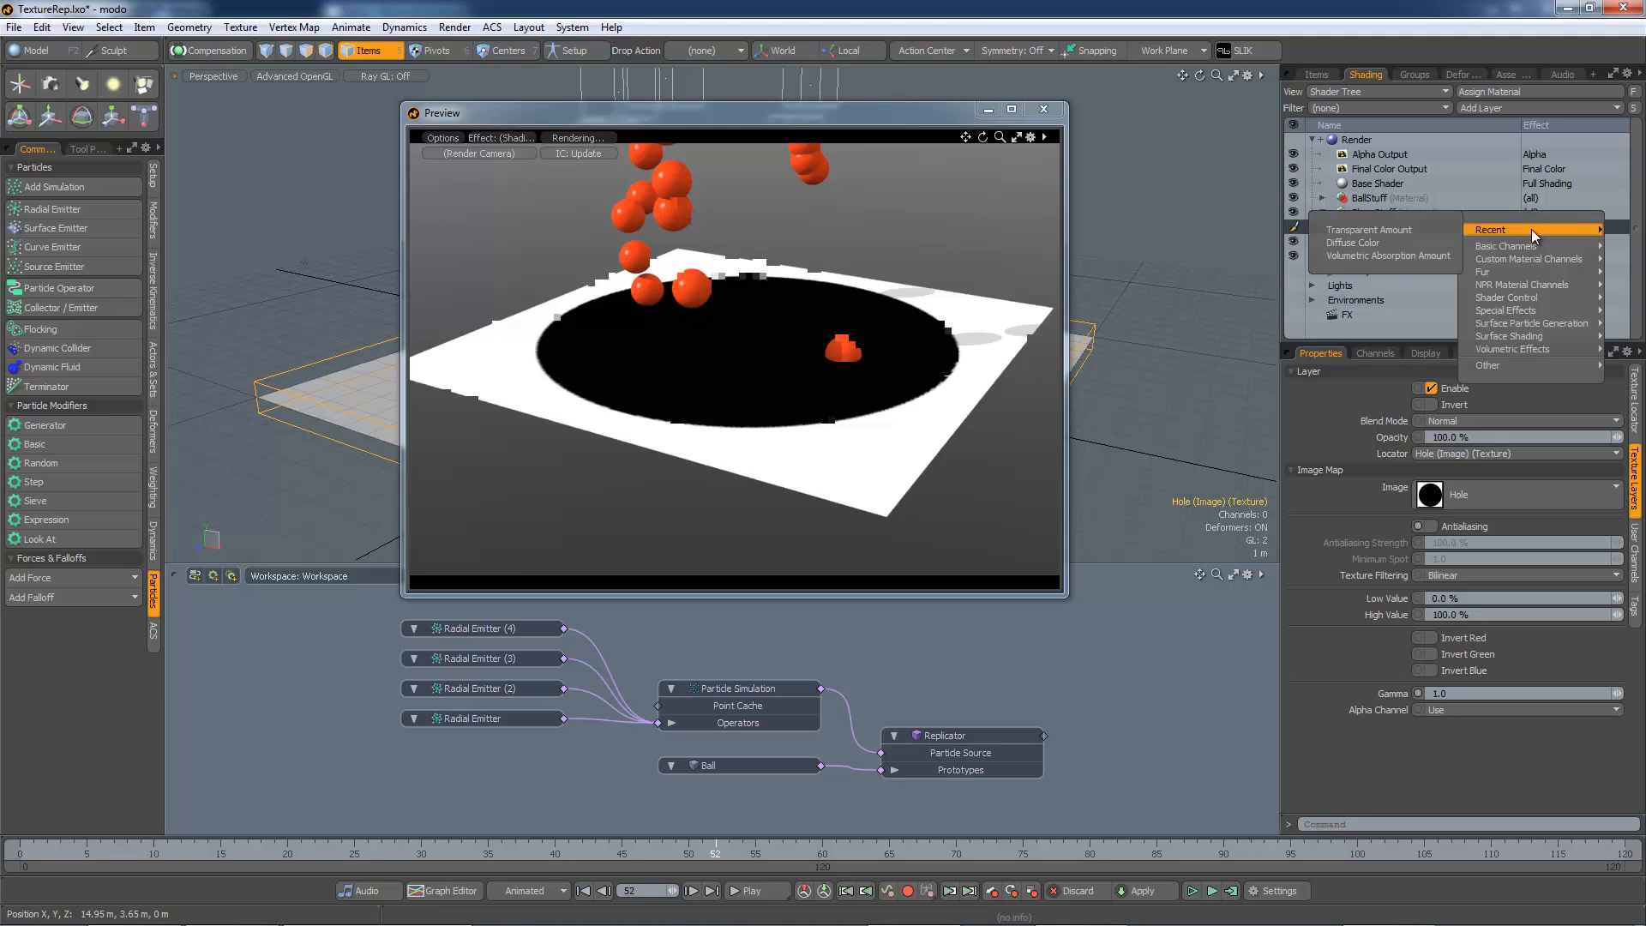
click(1403, 233)
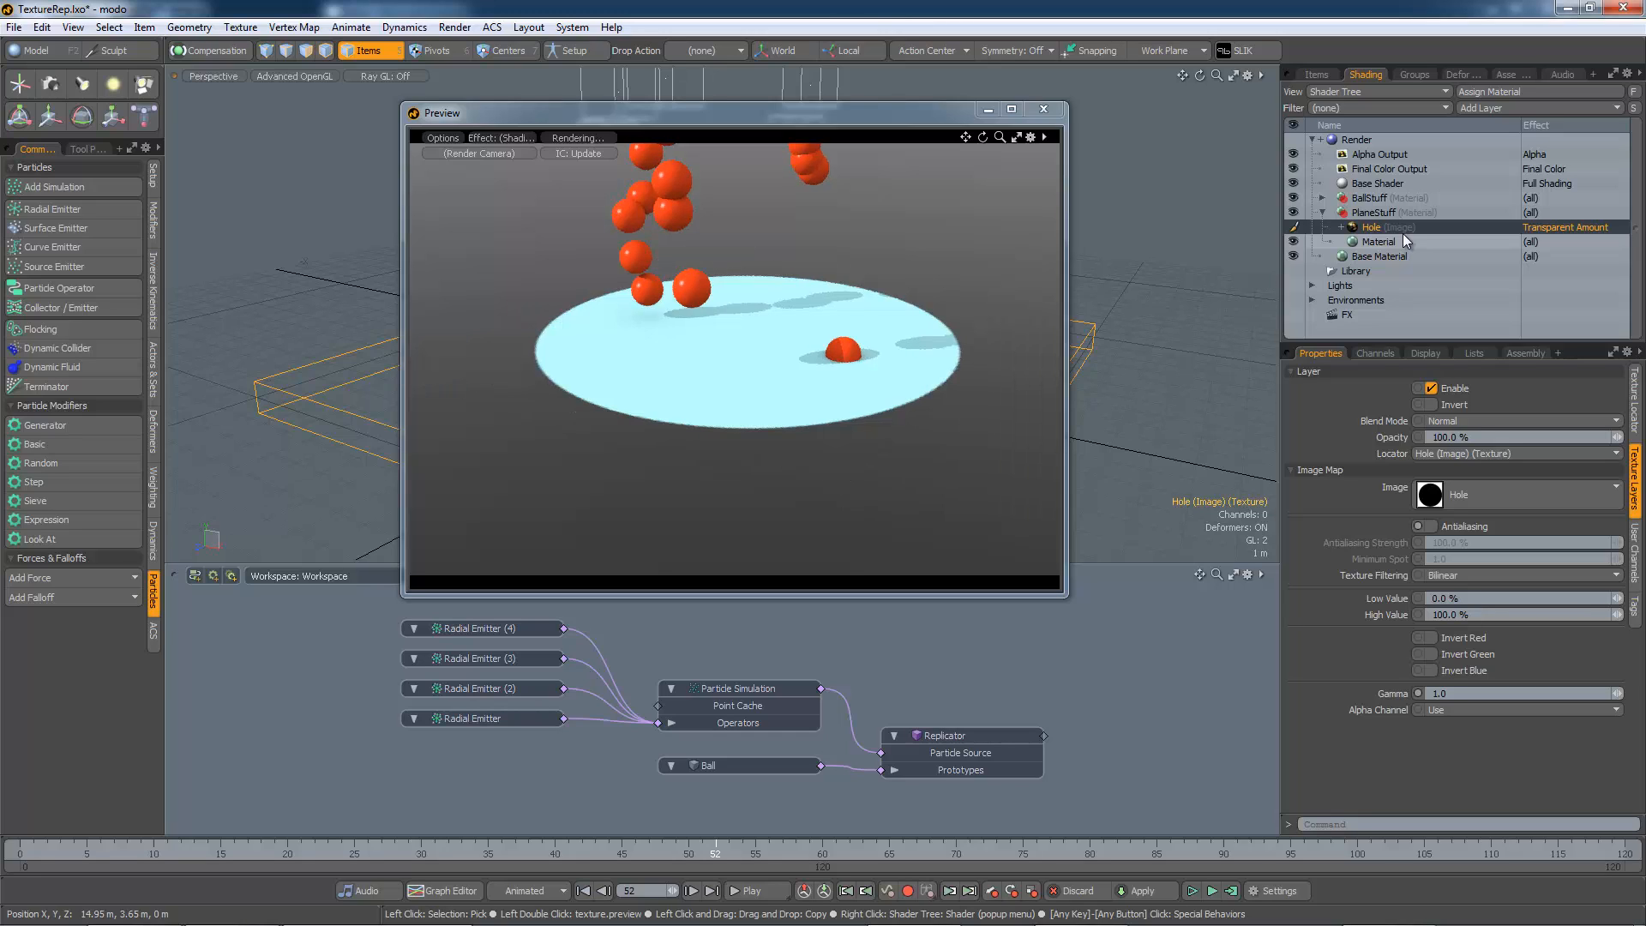
click(1432, 404)
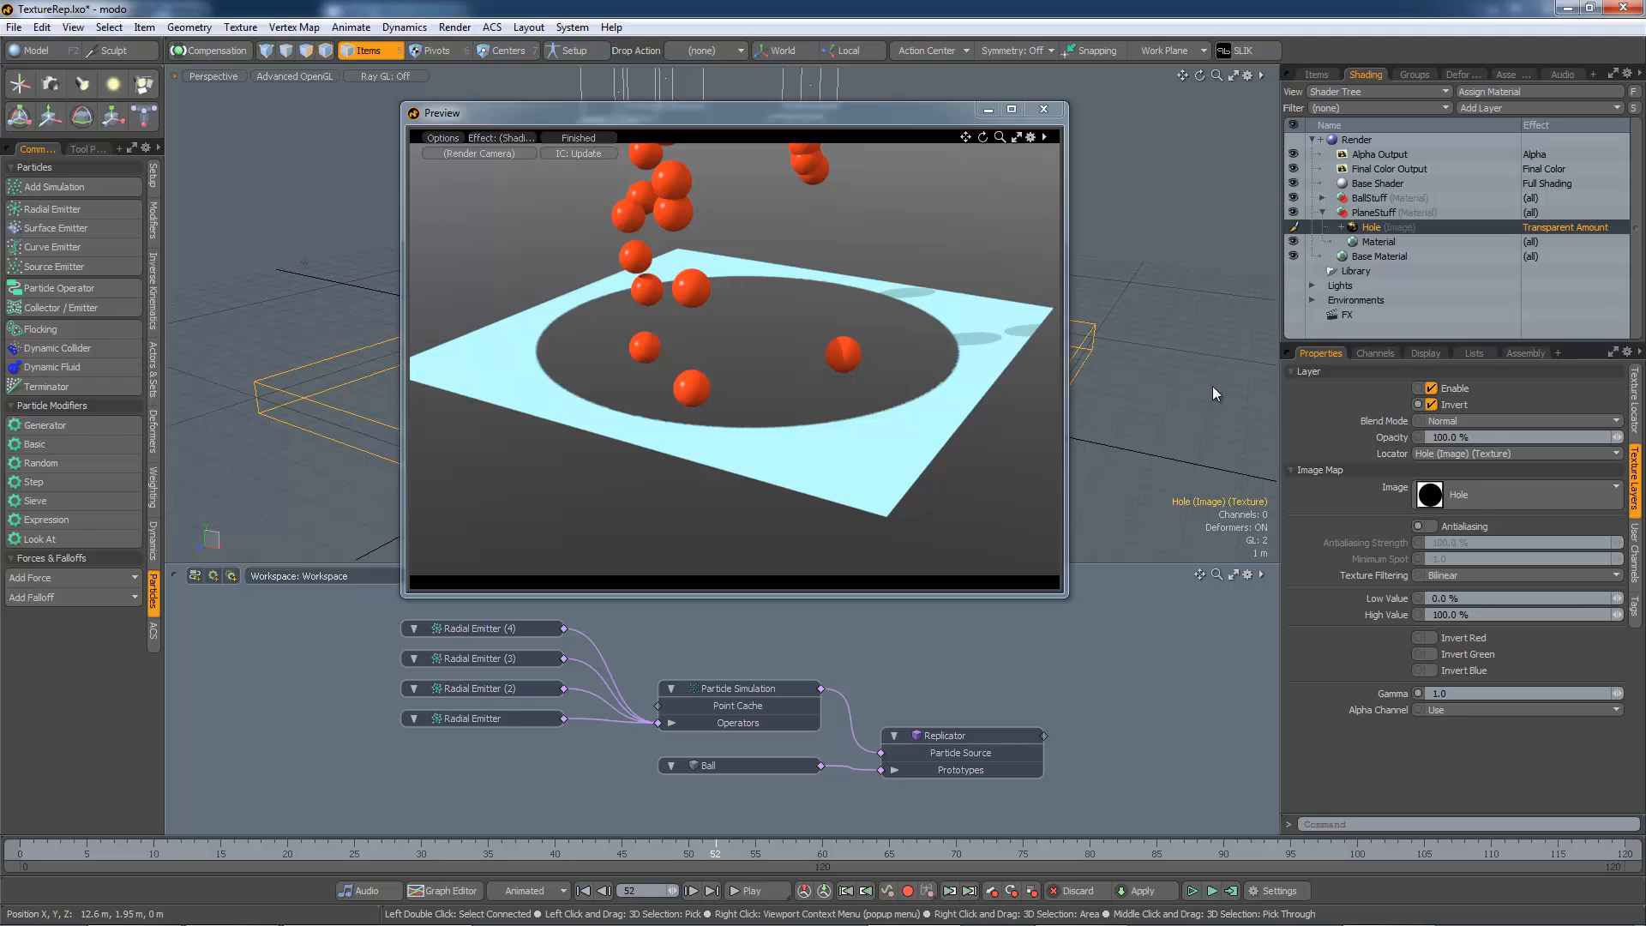
- Set the Texture Replicator particle source of the Hole image's texture locator to Particle Simulation
click(1635, 400)
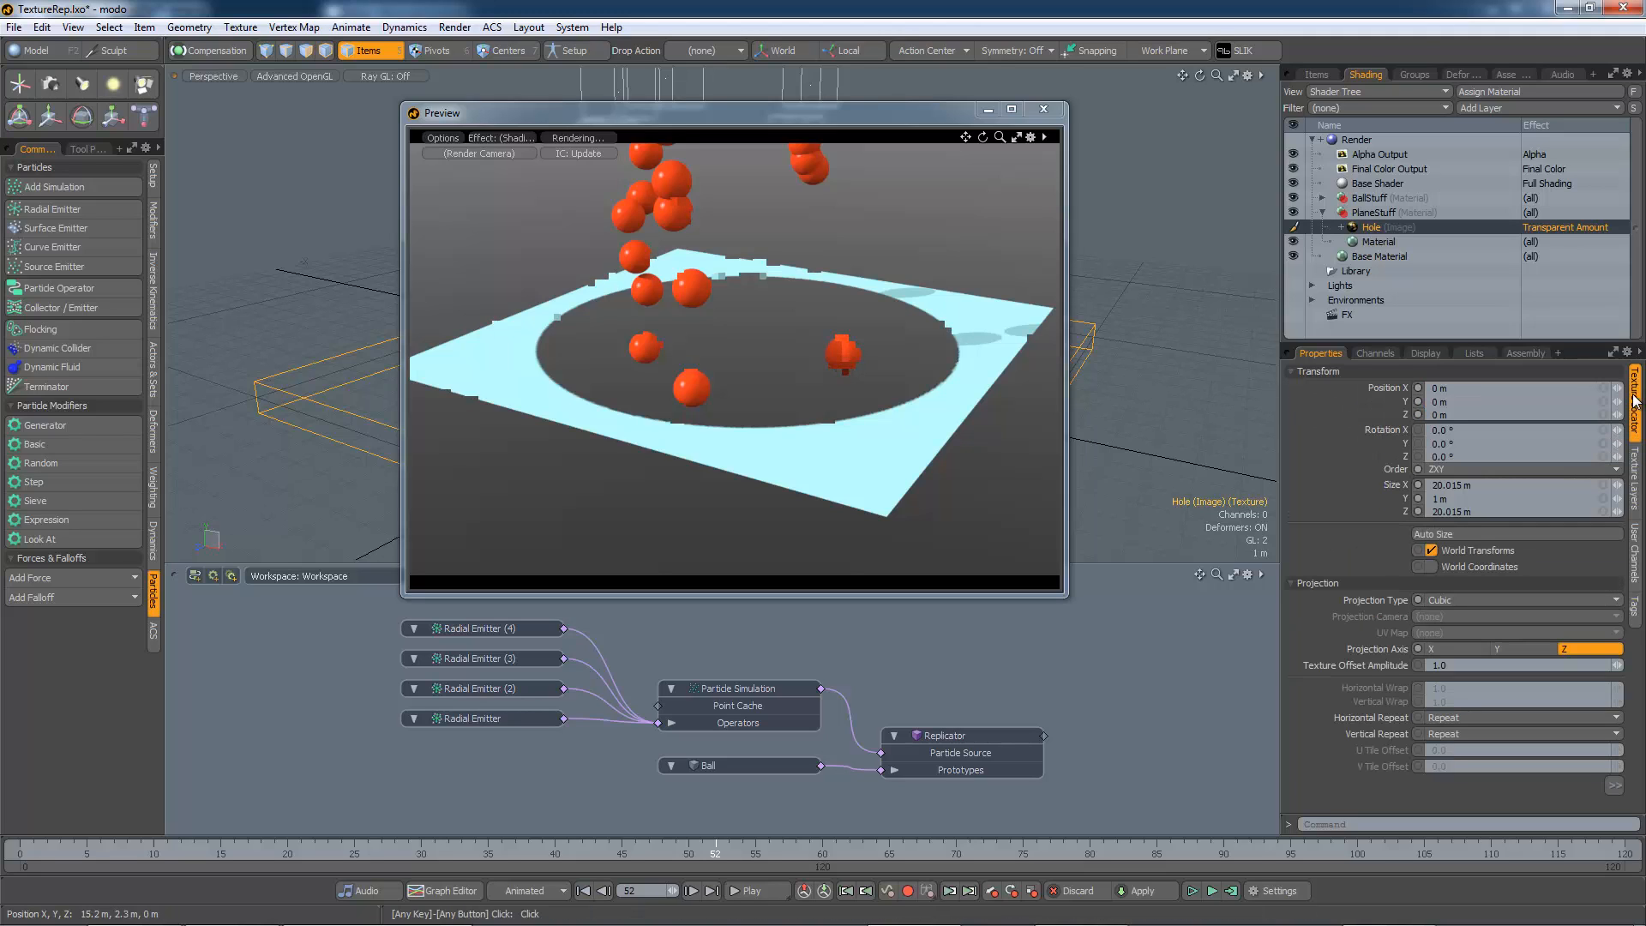
click(1617, 352)
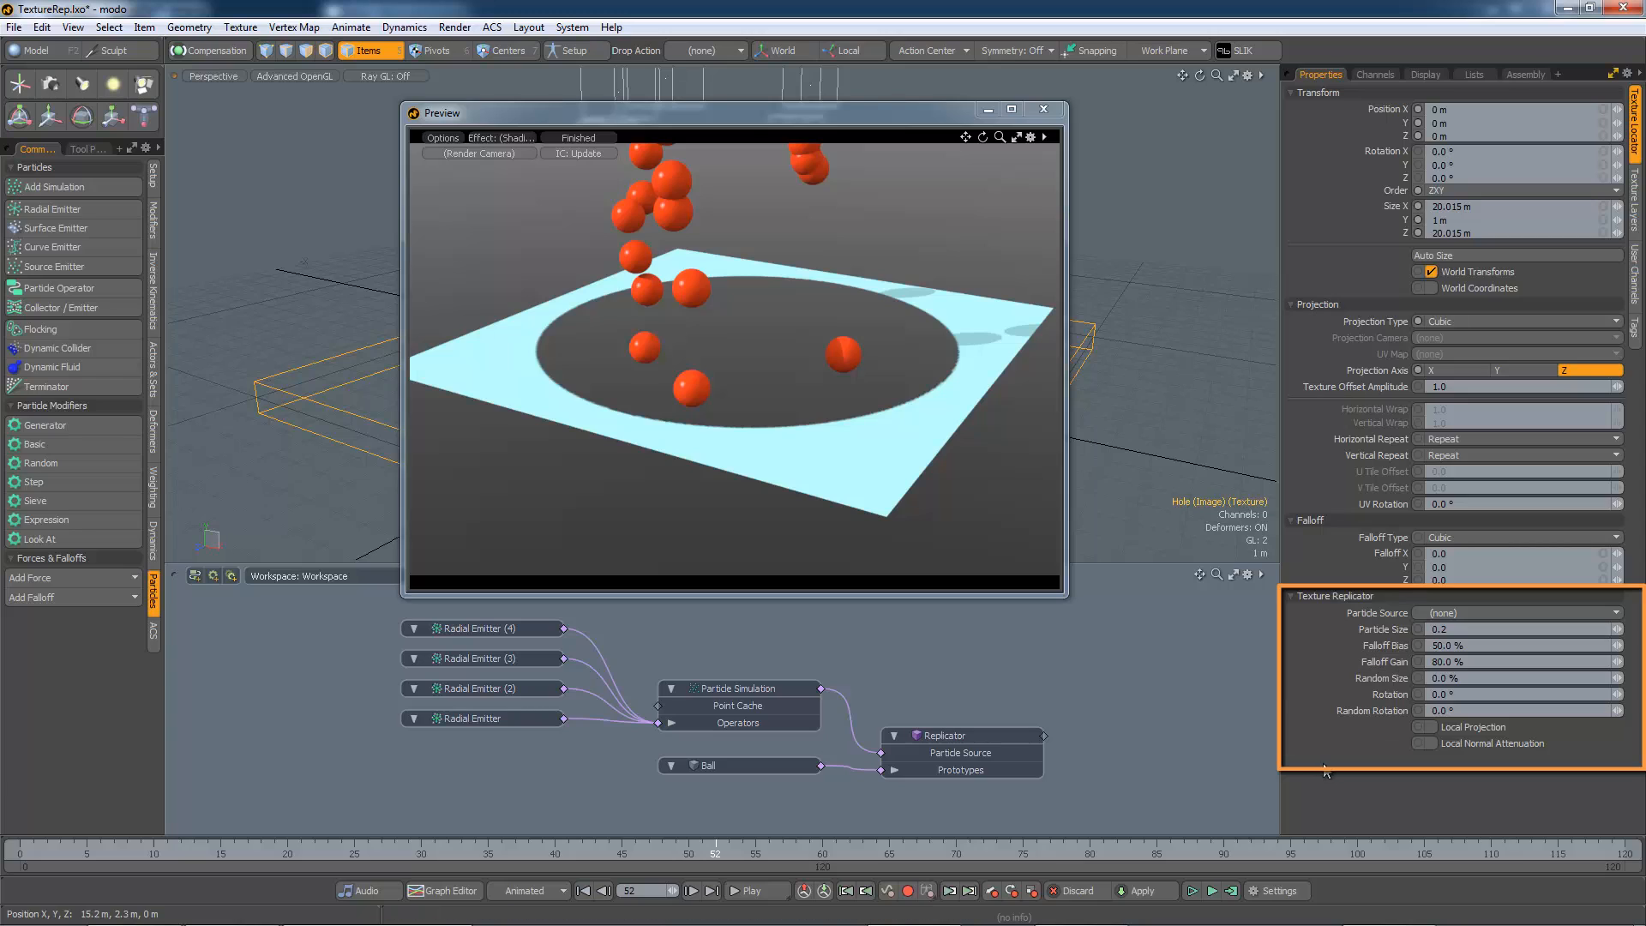
click(1478, 614)
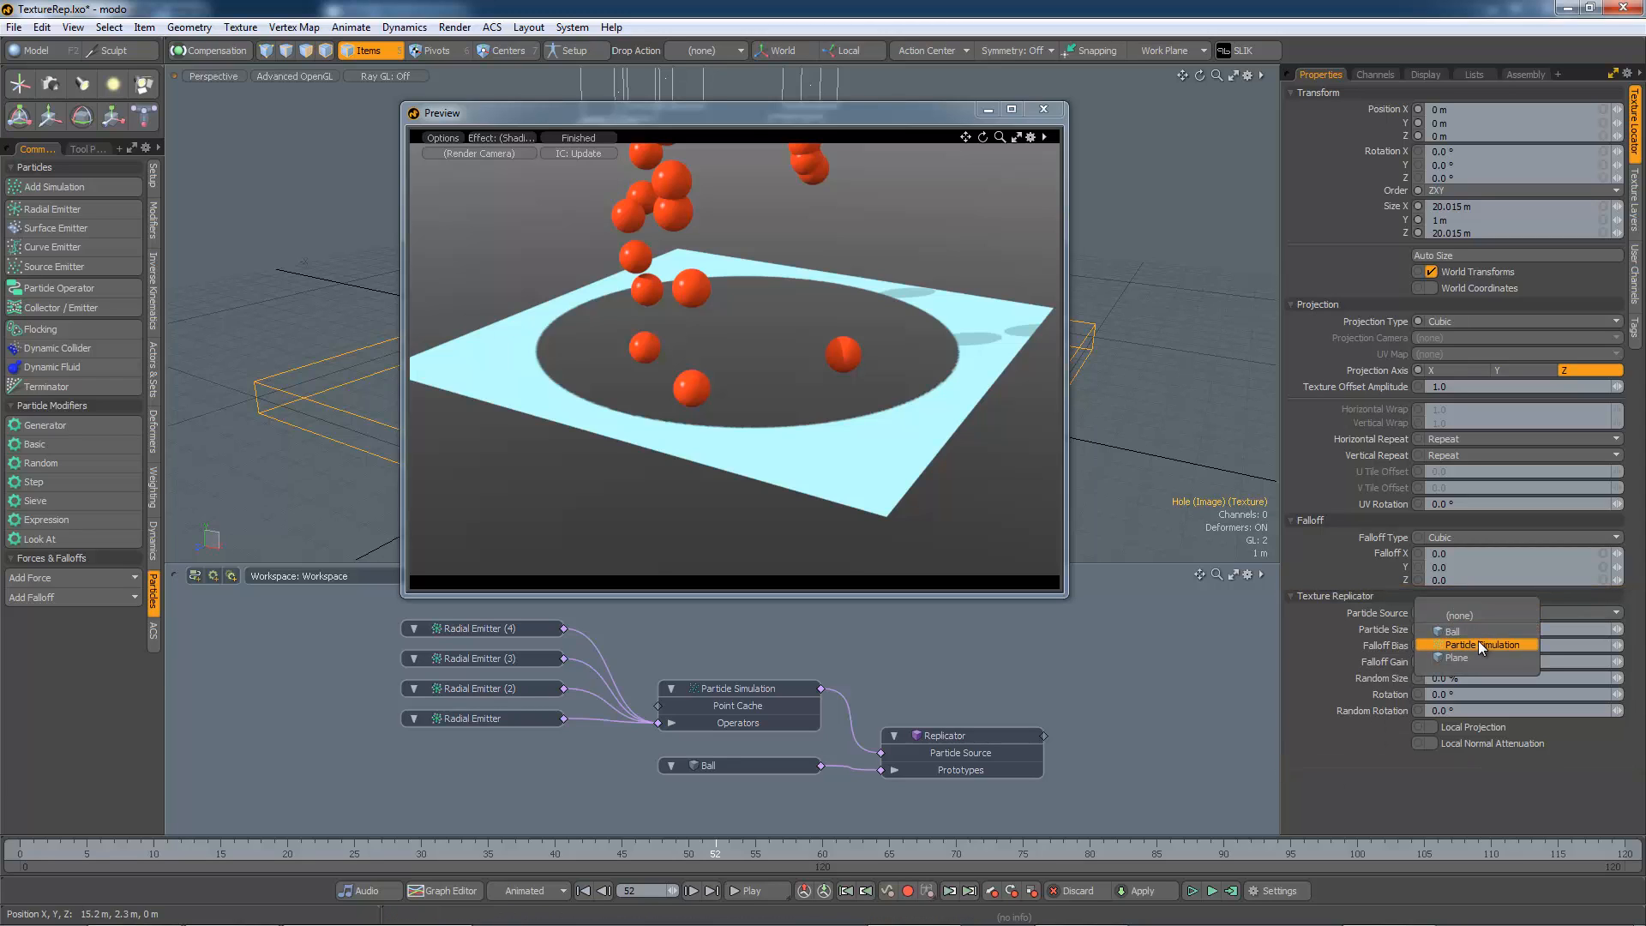
click(1478, 643)
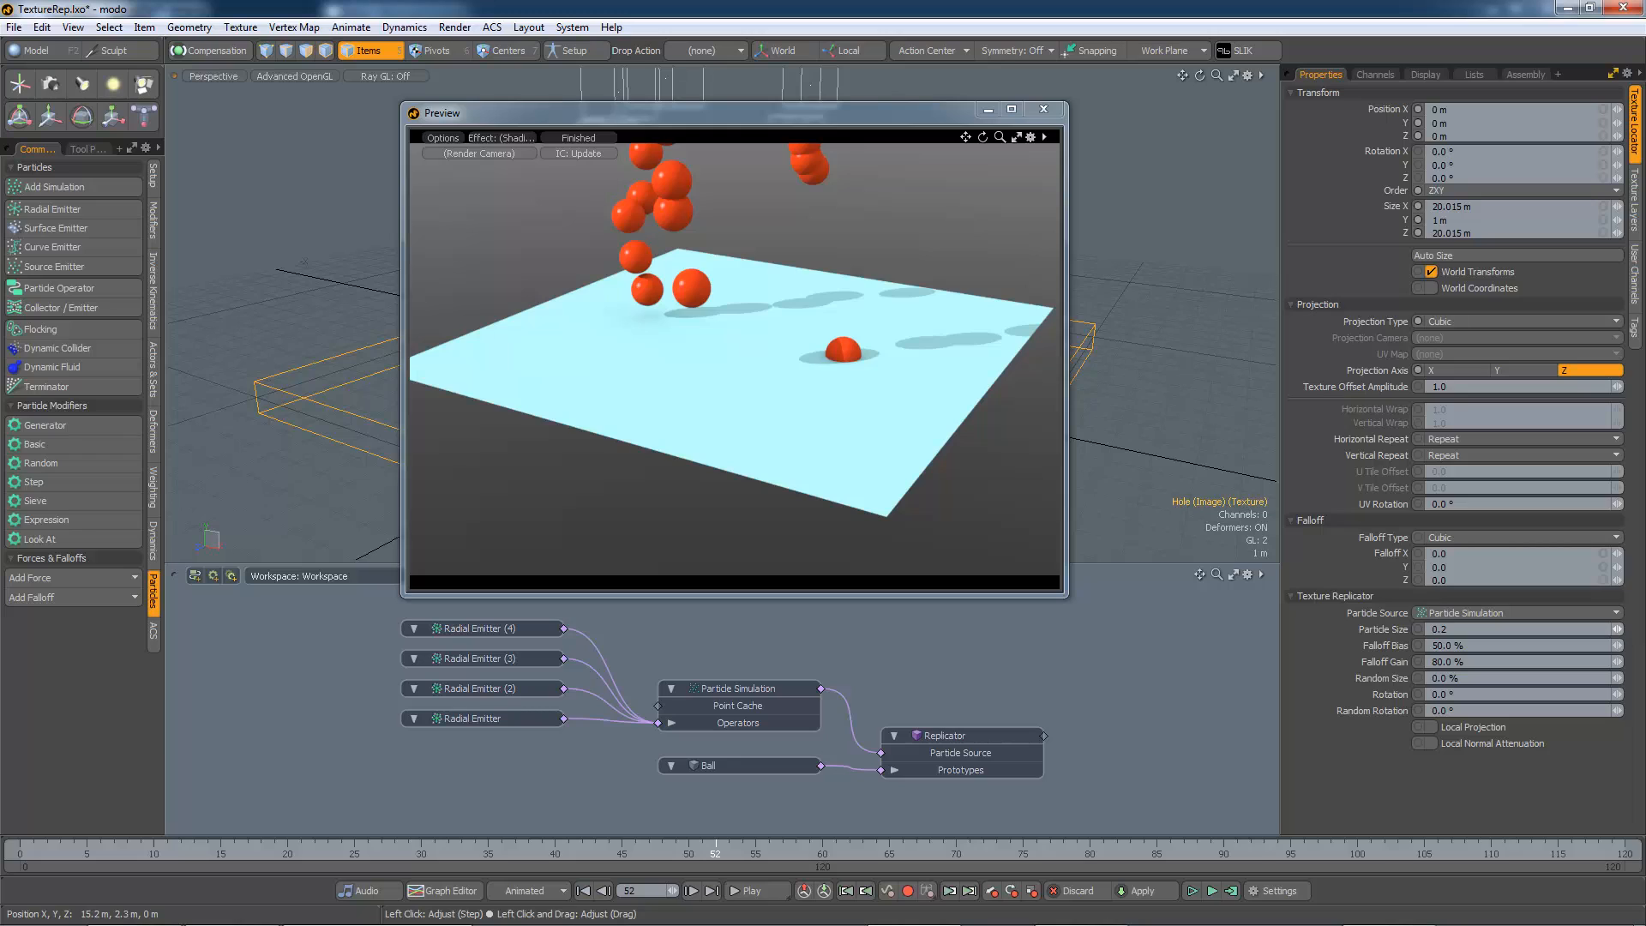
- Set the texture replicator's particle size to 3.0, falloff bias to 0% and falloff gain to 100%, and scrub through frame 41 to frame 65
drag(1617, 630, 1640, 629)
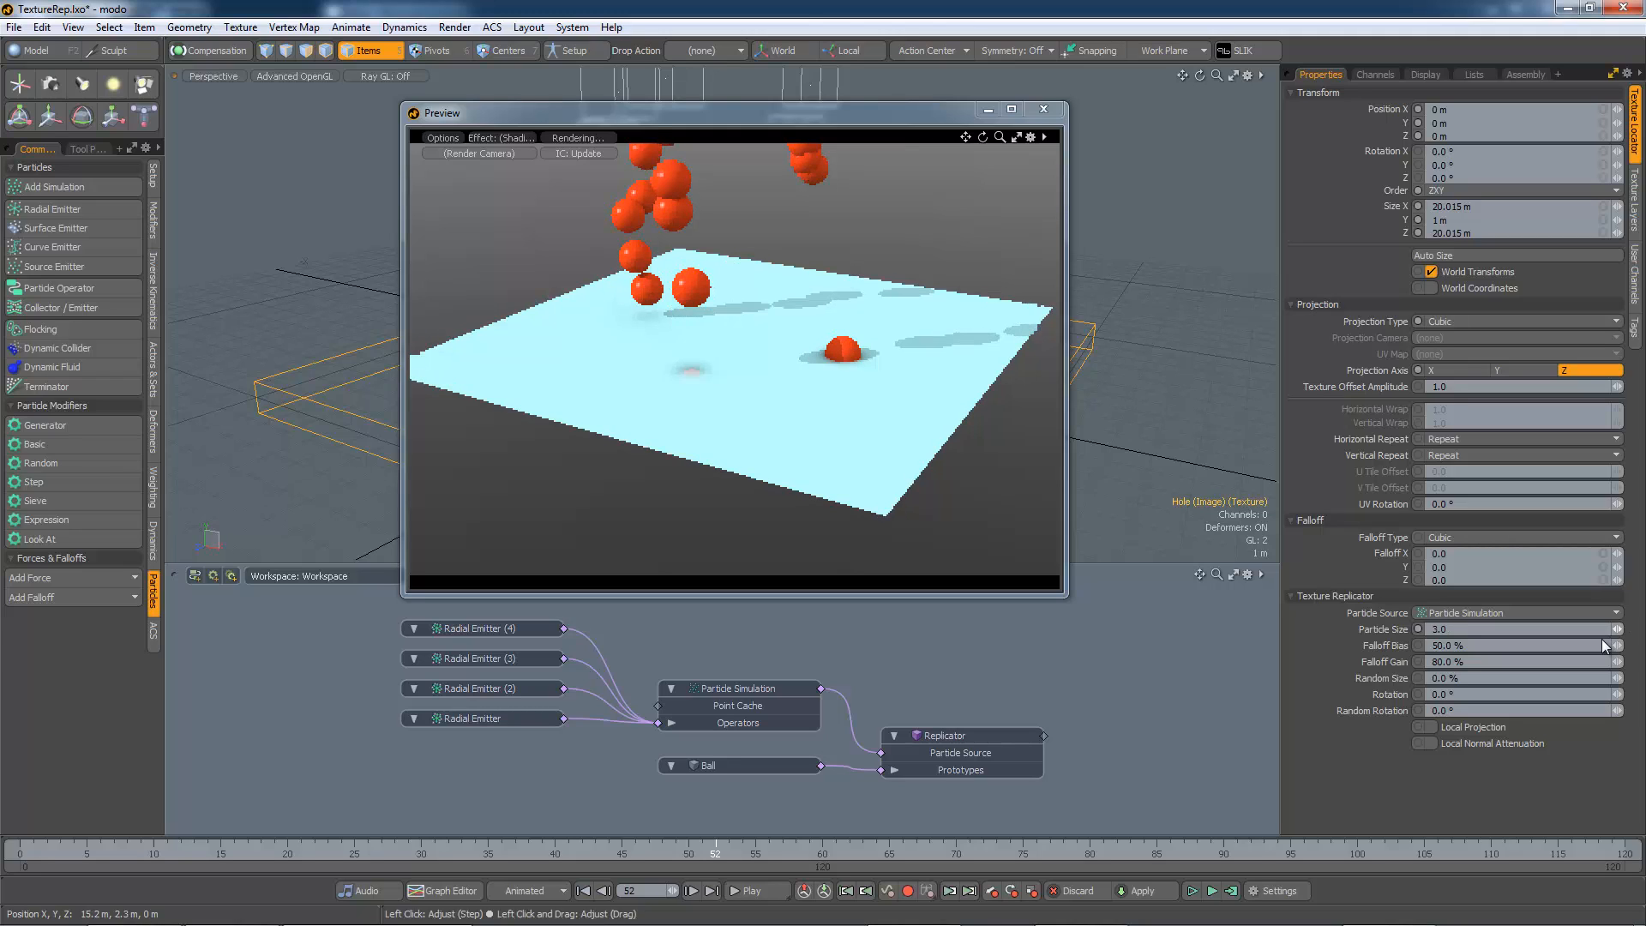
drag(1426, 646, 1401, 651)
text(0)
key(Tab)
text(100)
key(Tab)
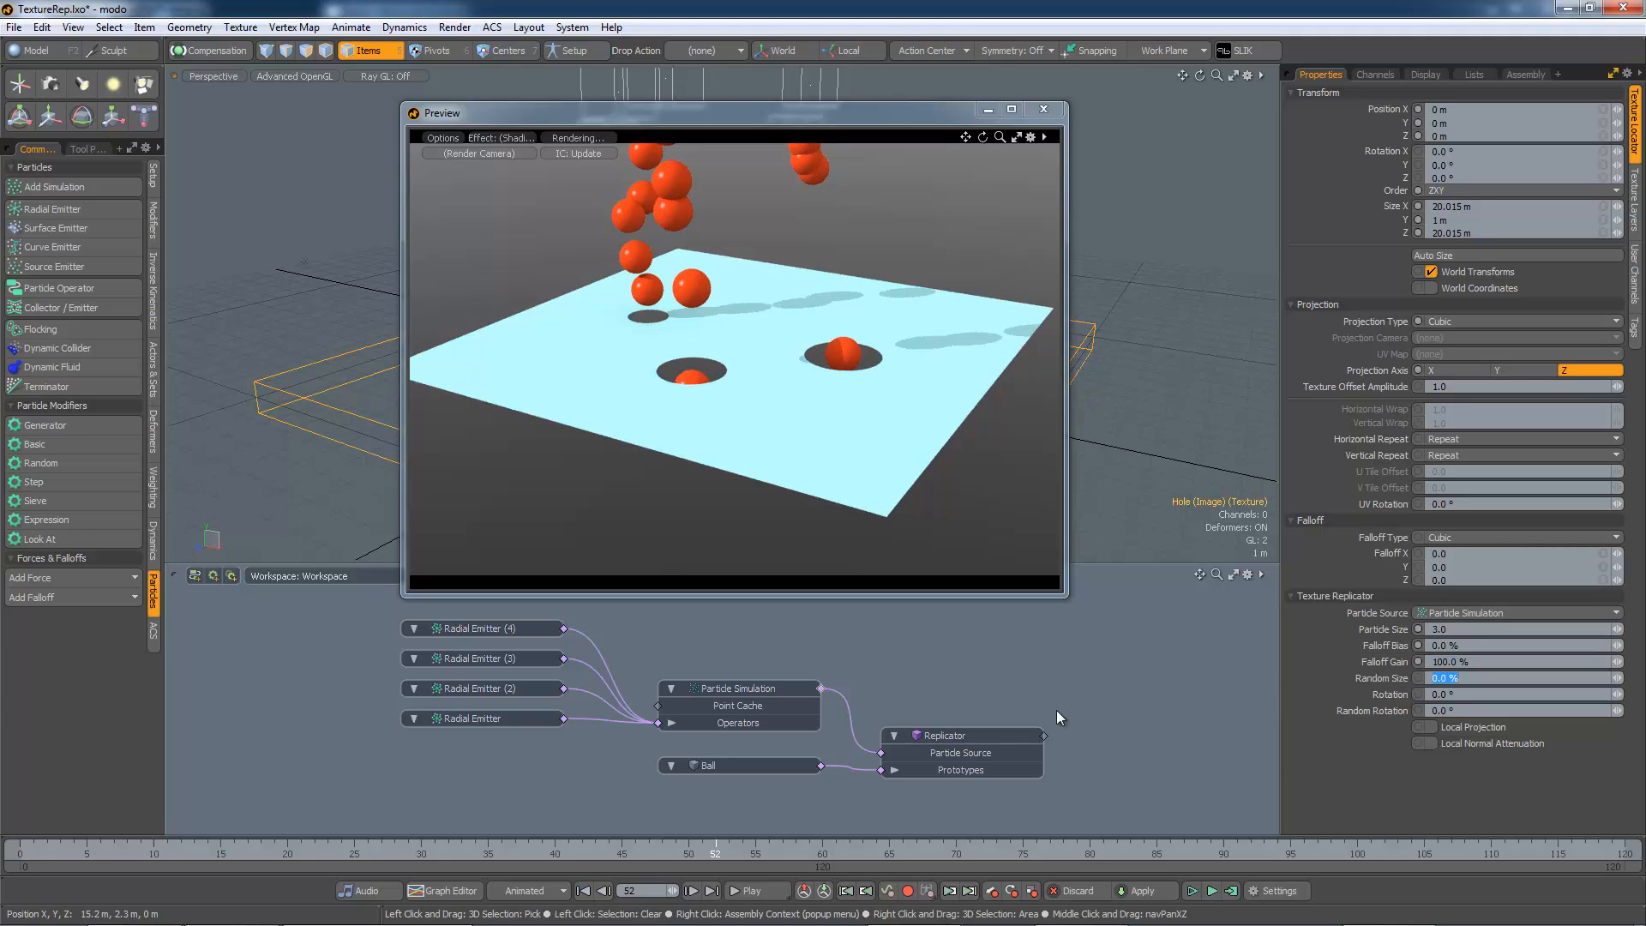
drag(715, 849, 567, 851)
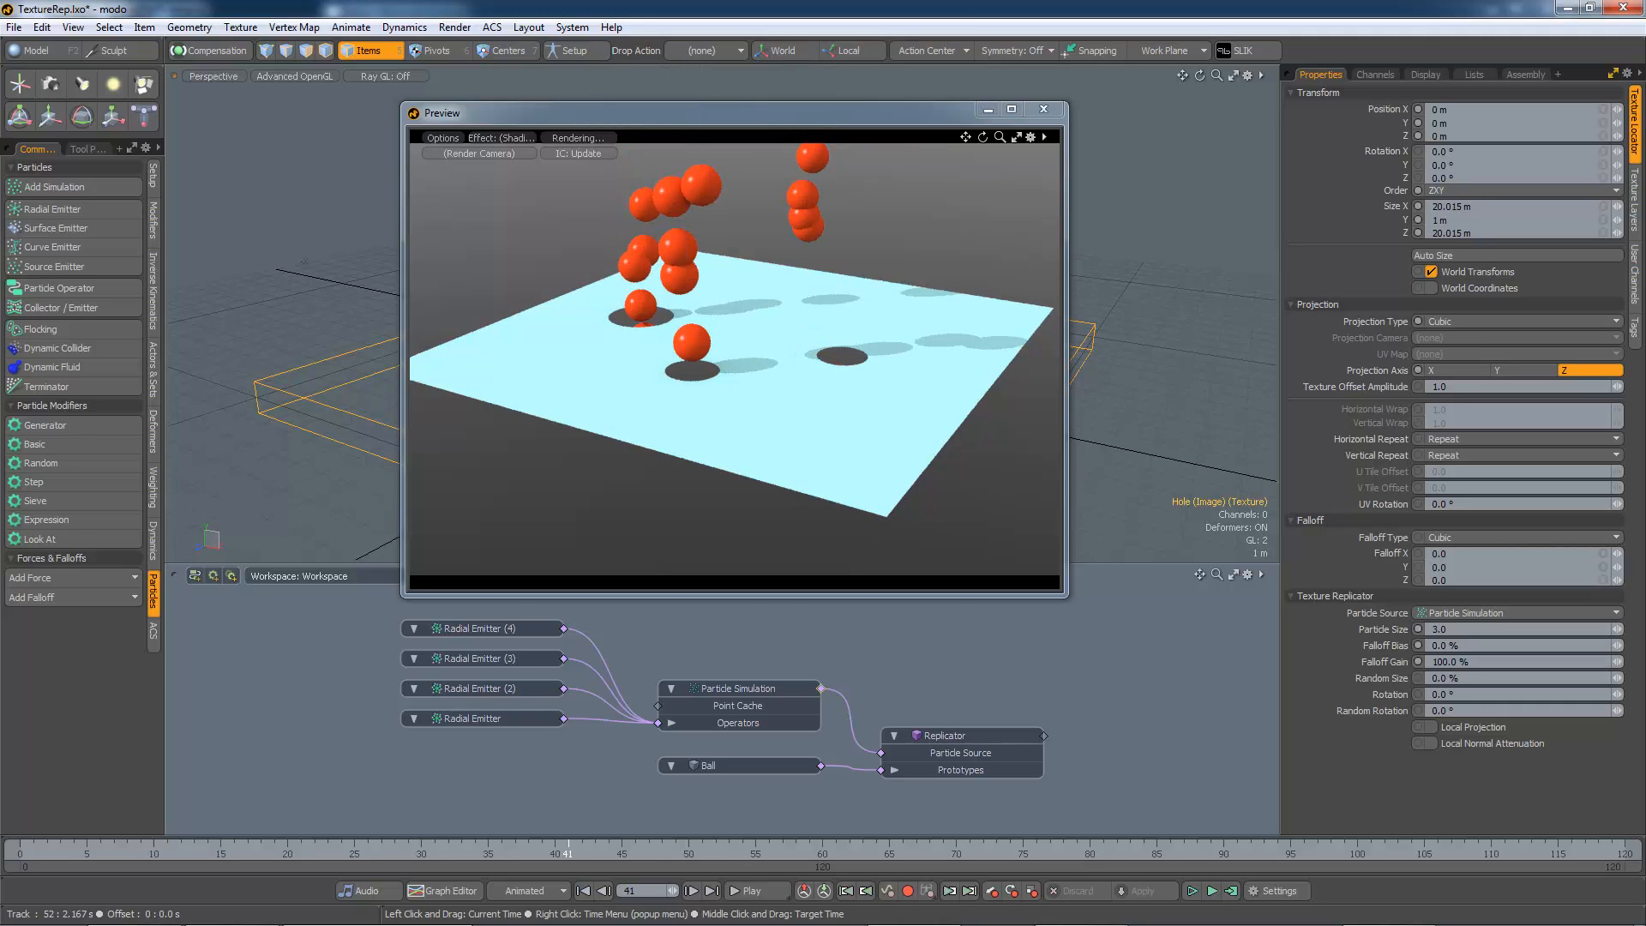
drag(568, 850, 888, 854)
- Add the Particle Simulation's linked Hole texture node to the schematic and place it above the Replicator node
double_click(821, 688)
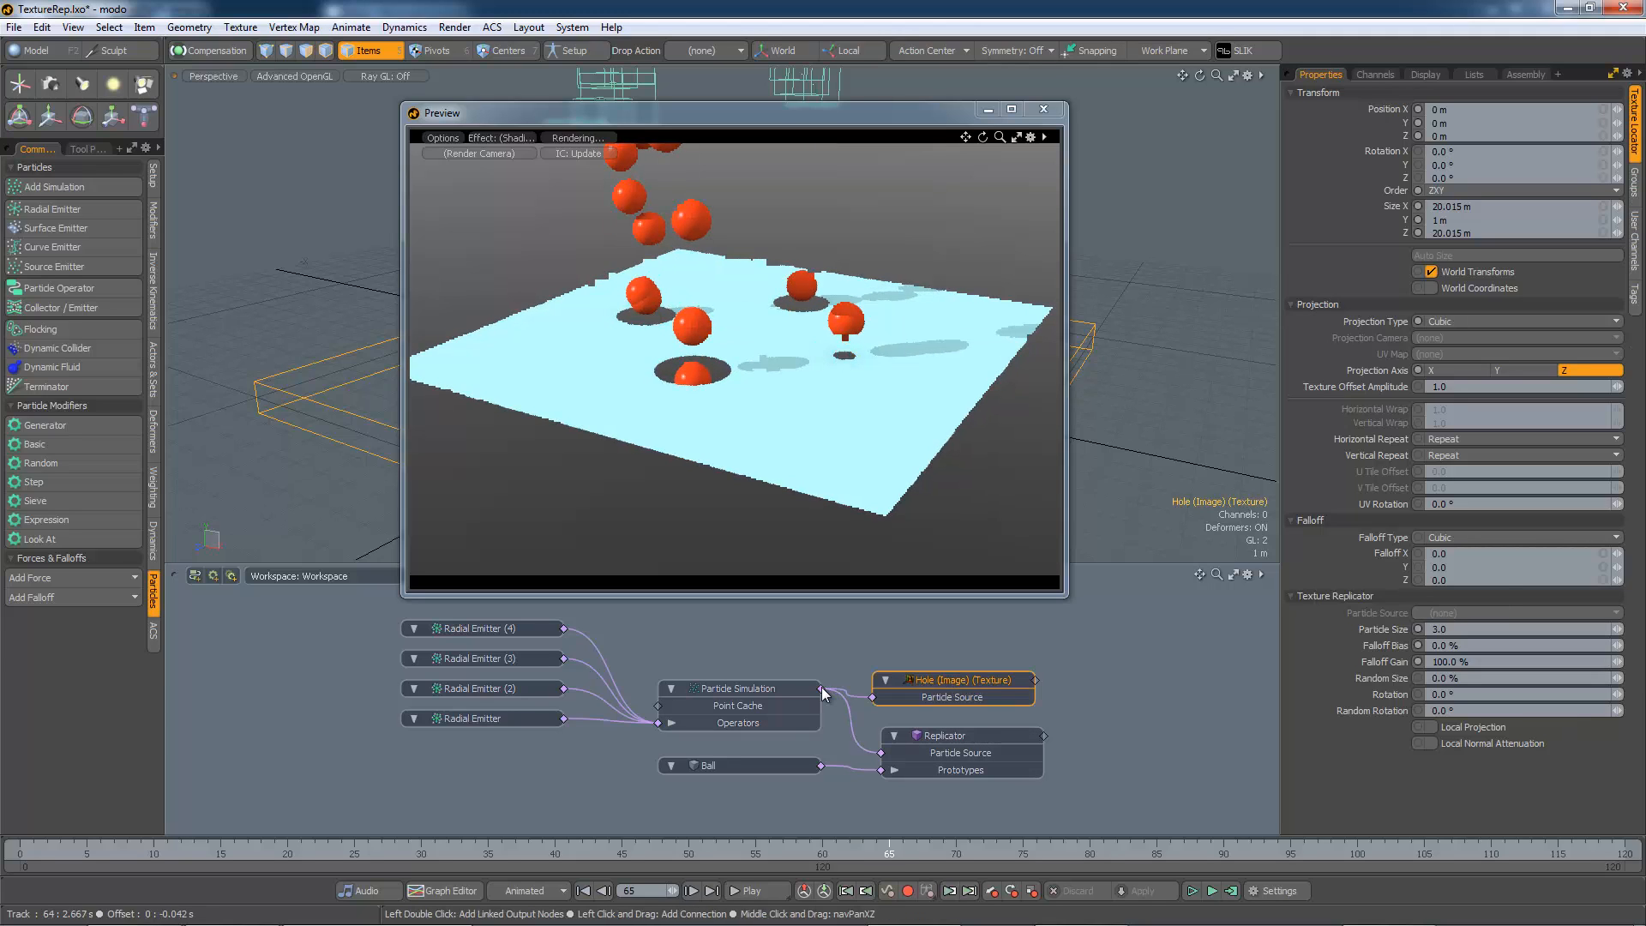
drag(937, 694, 986, 643)
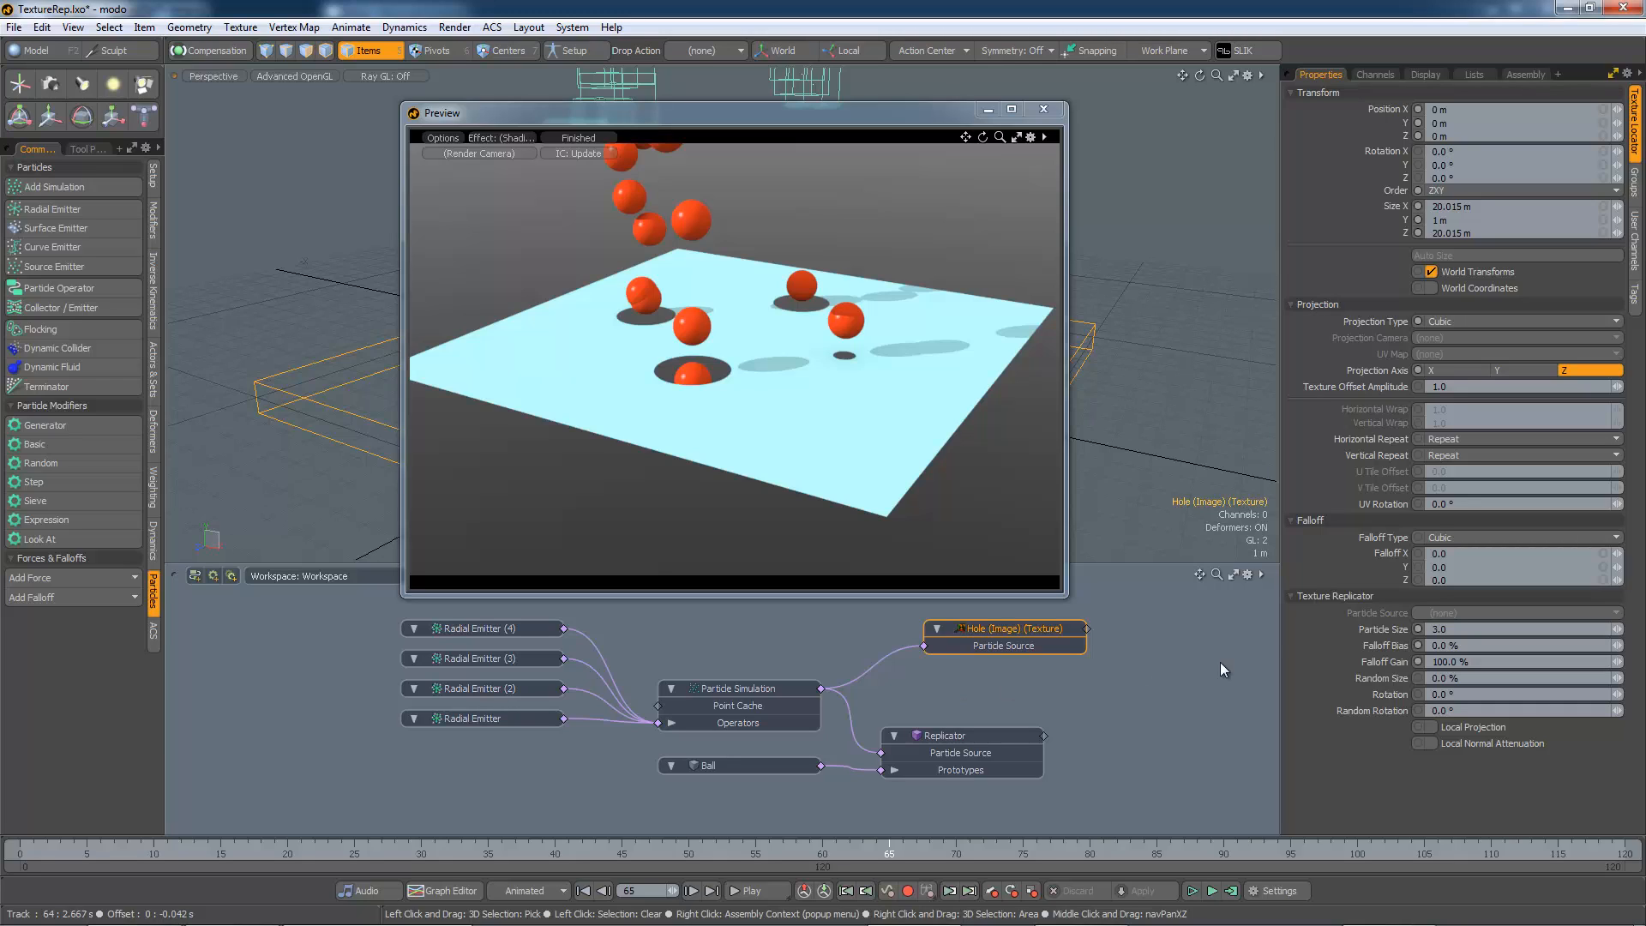
- Disconnect the Particle Simulation from the Hole texture's Particle Source in the schematic and reconnect it
click(1459, 614)
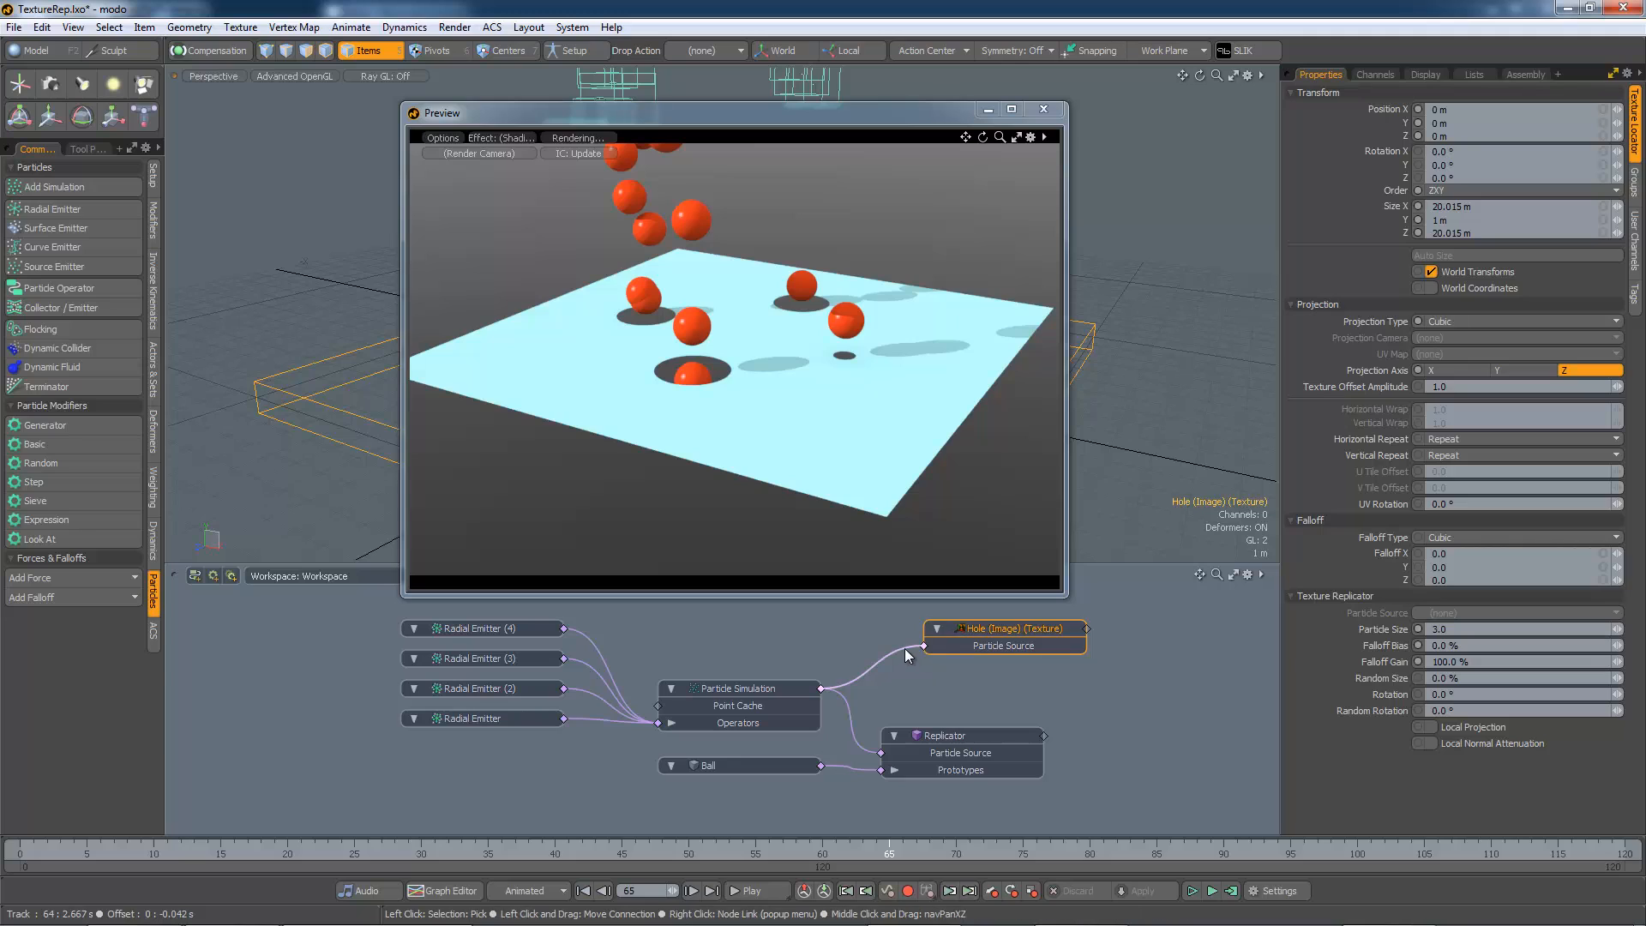
drag(905, 649, 825, 691)
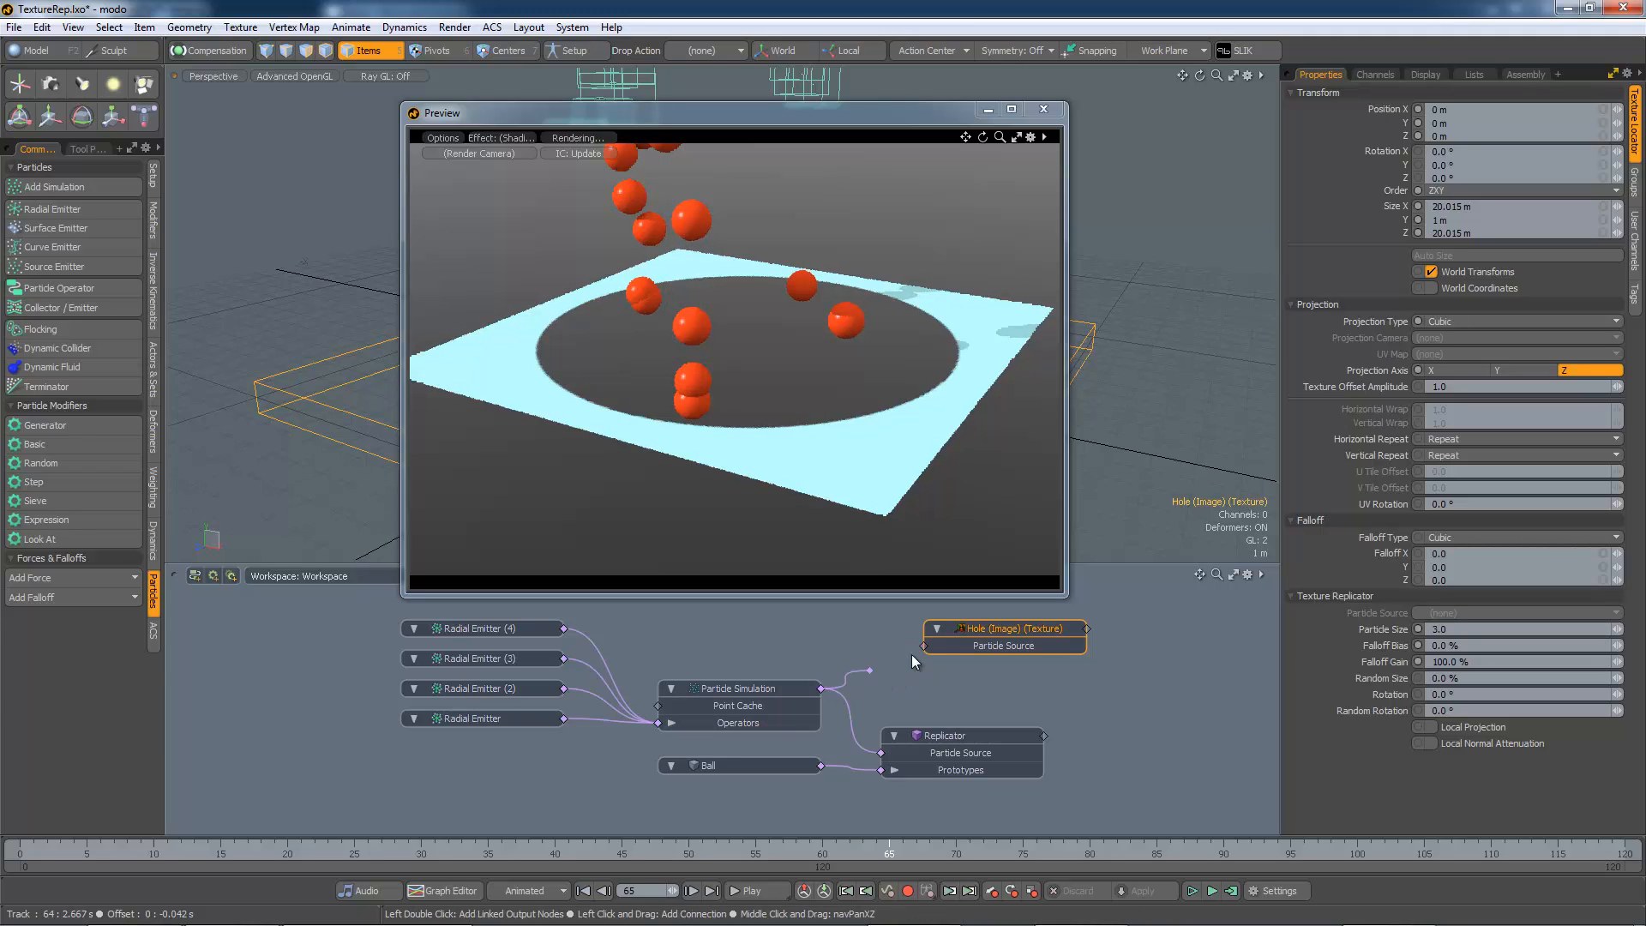
drag(912, 655, 930, 645)
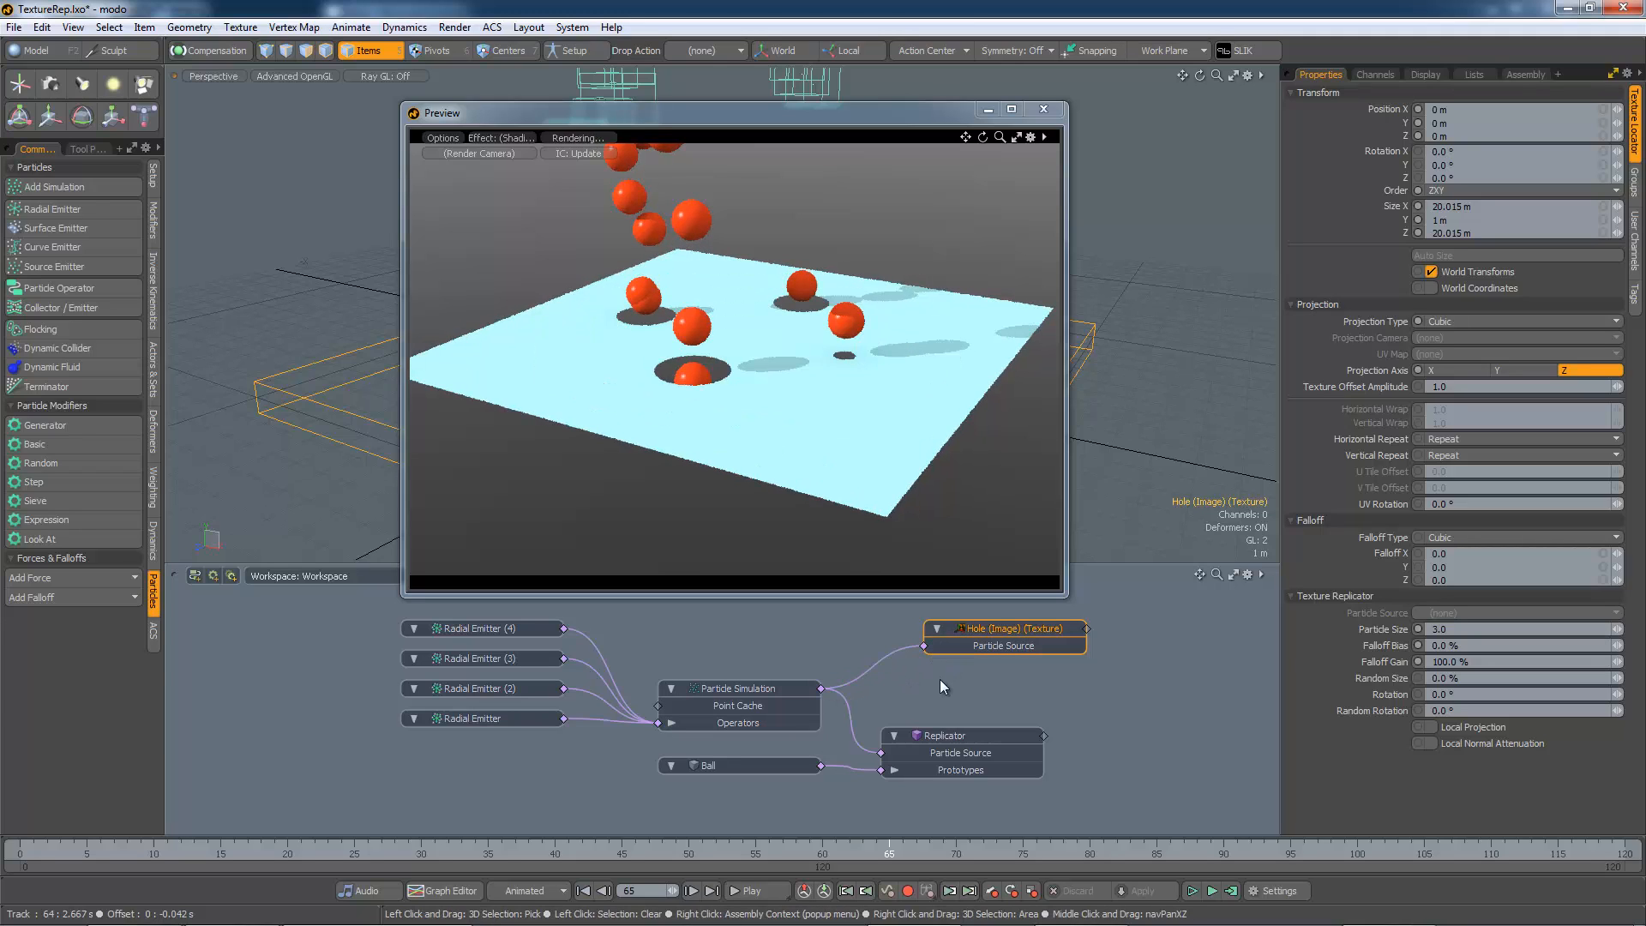